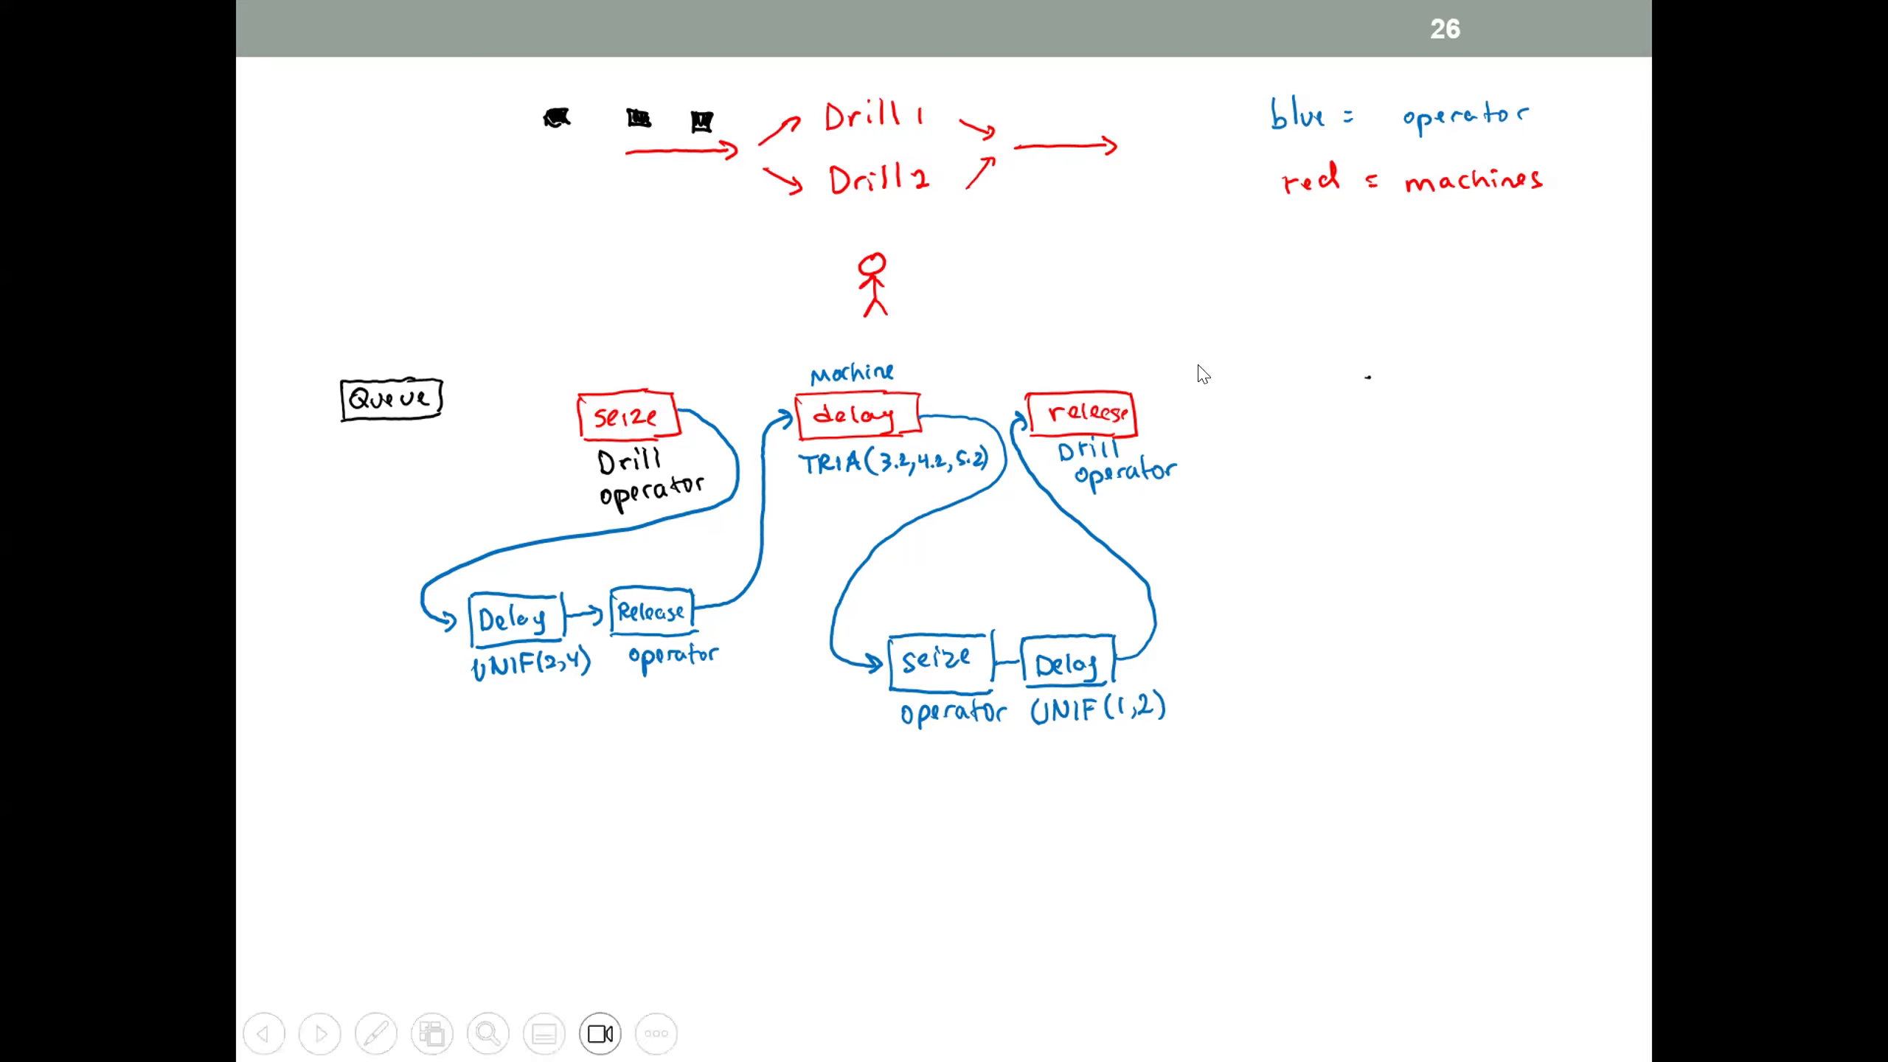
Advance the slide show to slide 27, then end it and keep the ink annotations.
{"action": "left_click", "coordinate": [1462, 629]}
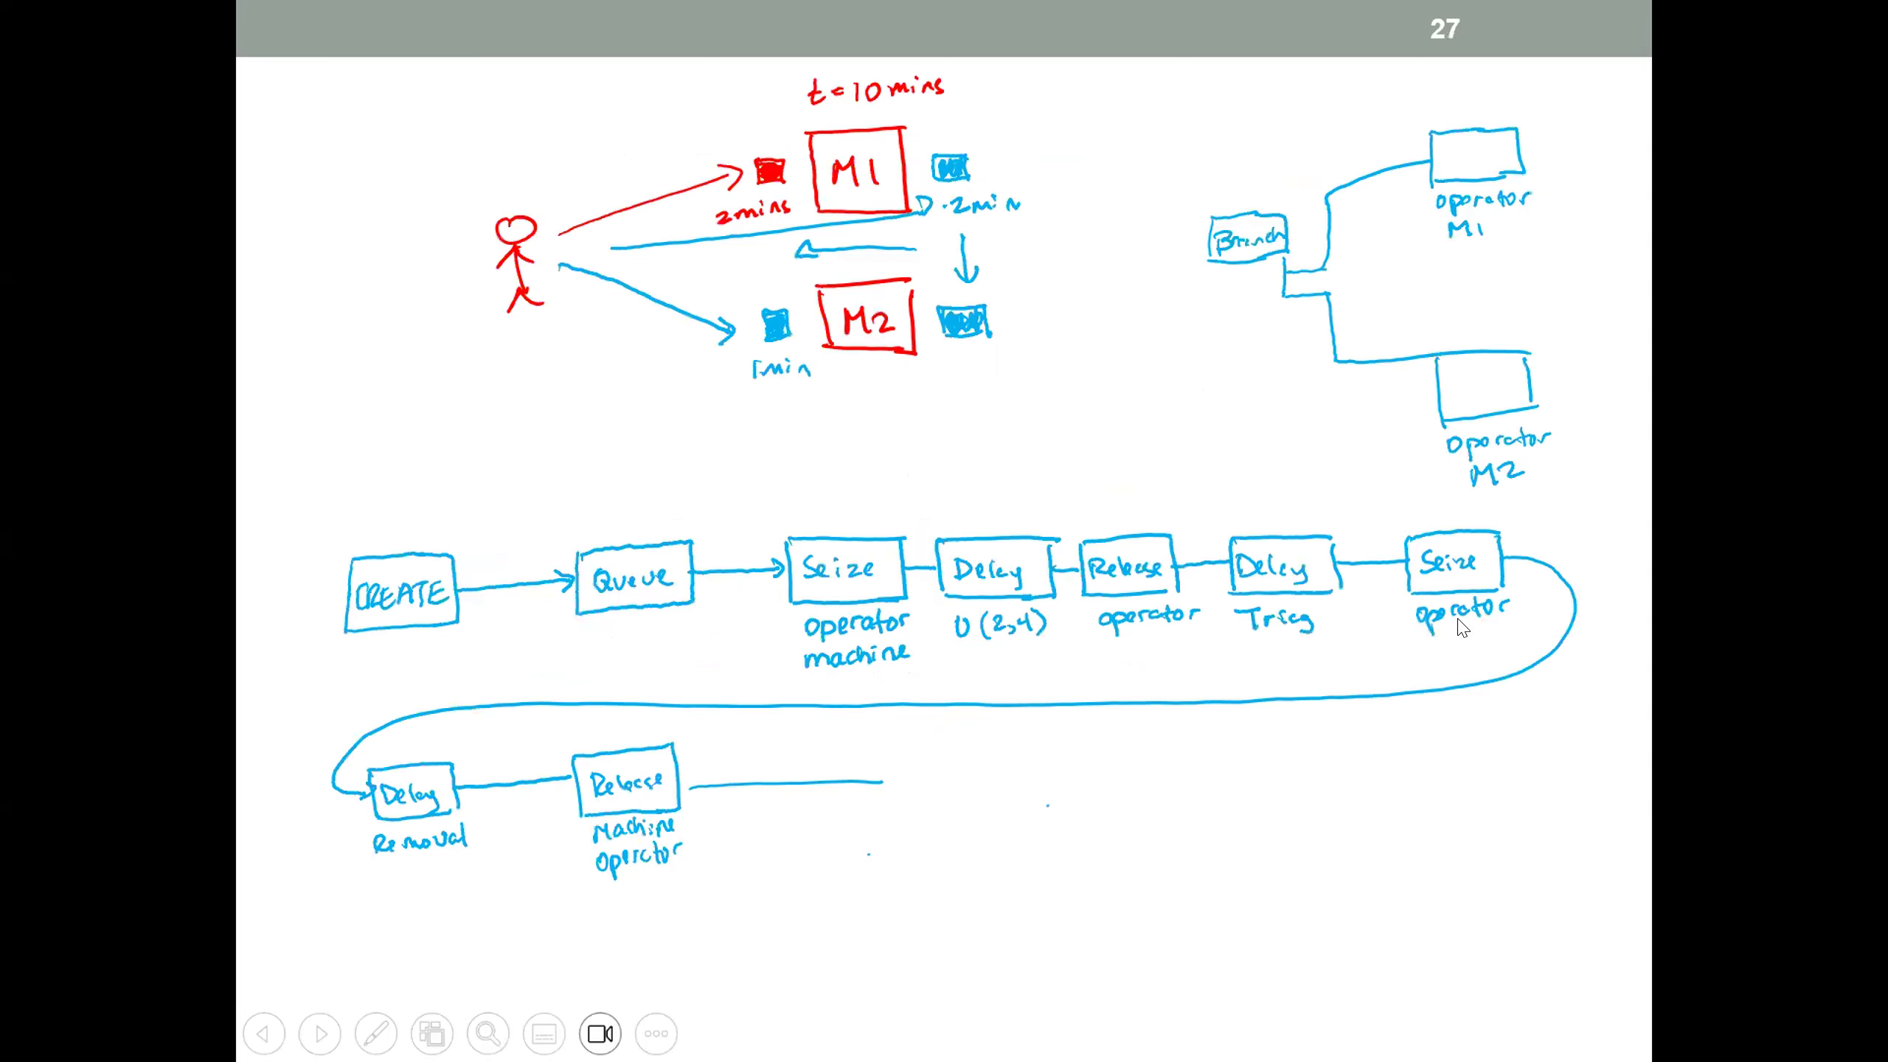
{"action": "key", "text": "Escape"}
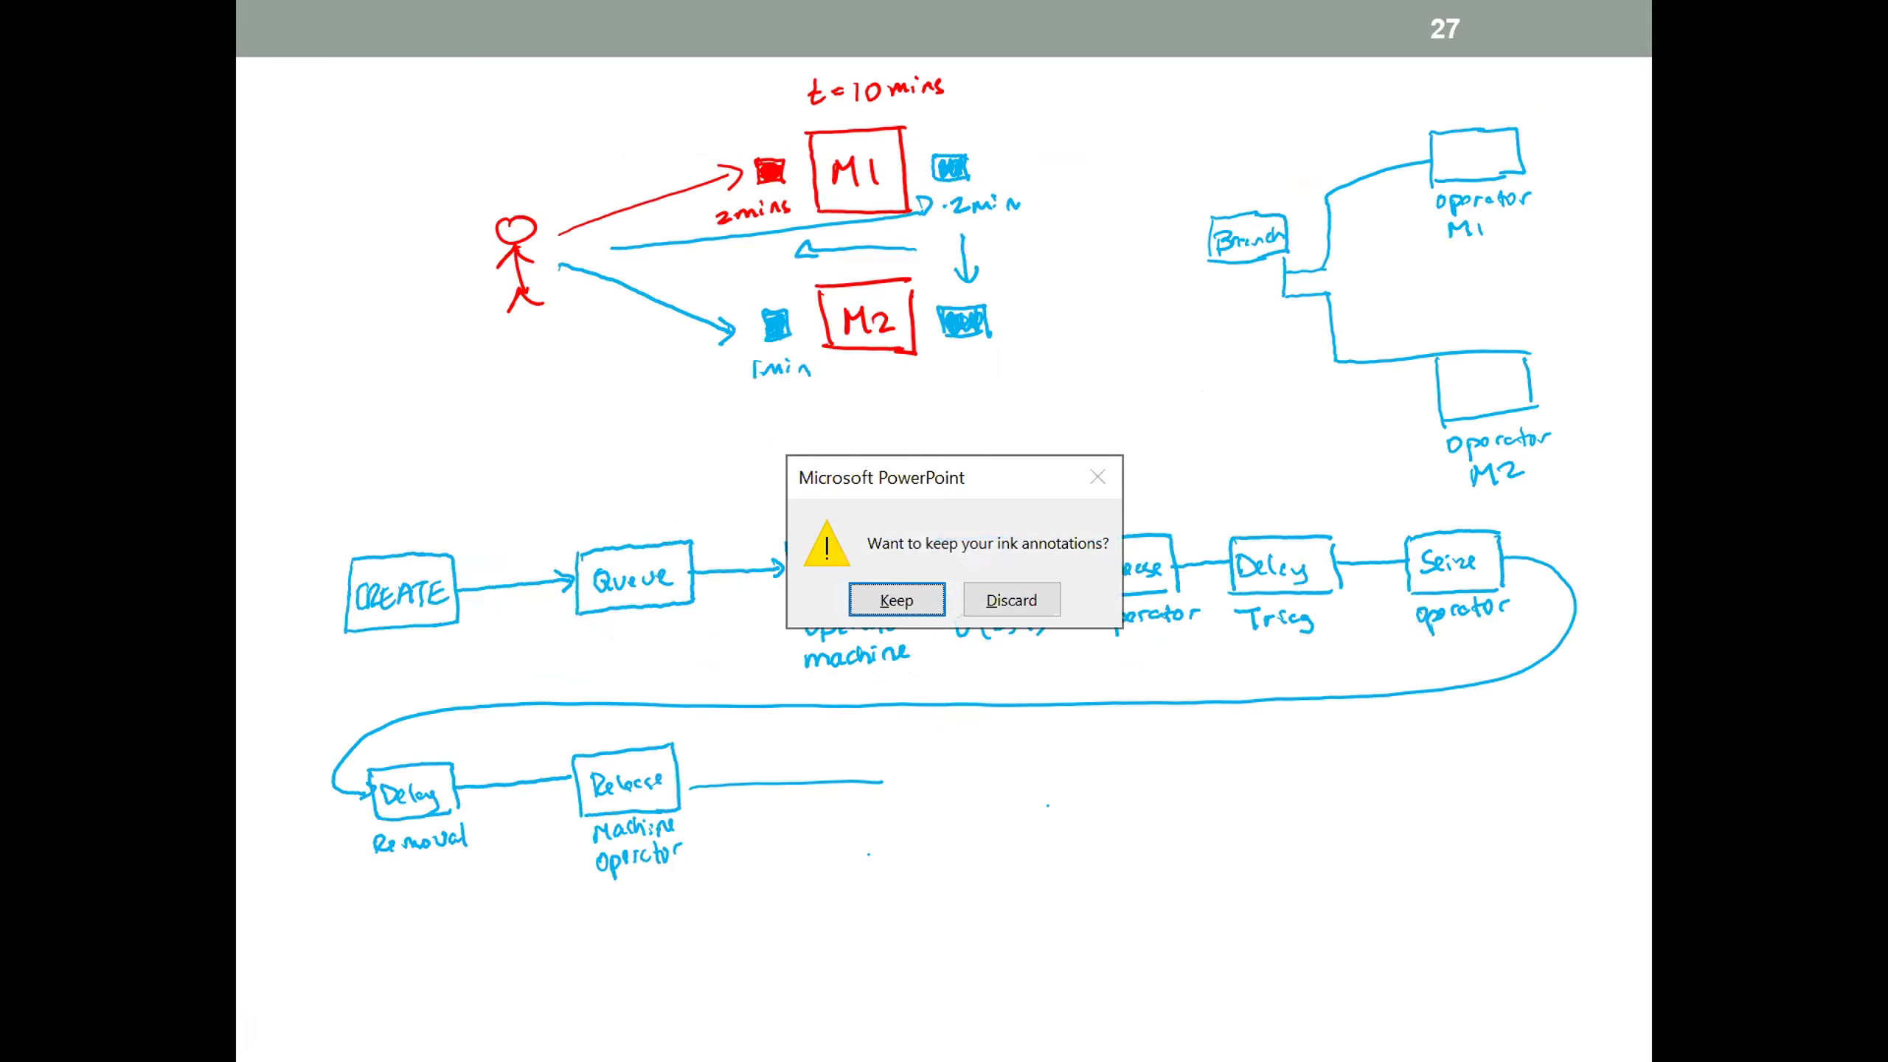
{"action": "left_click", "coordinate": [905, 601]}
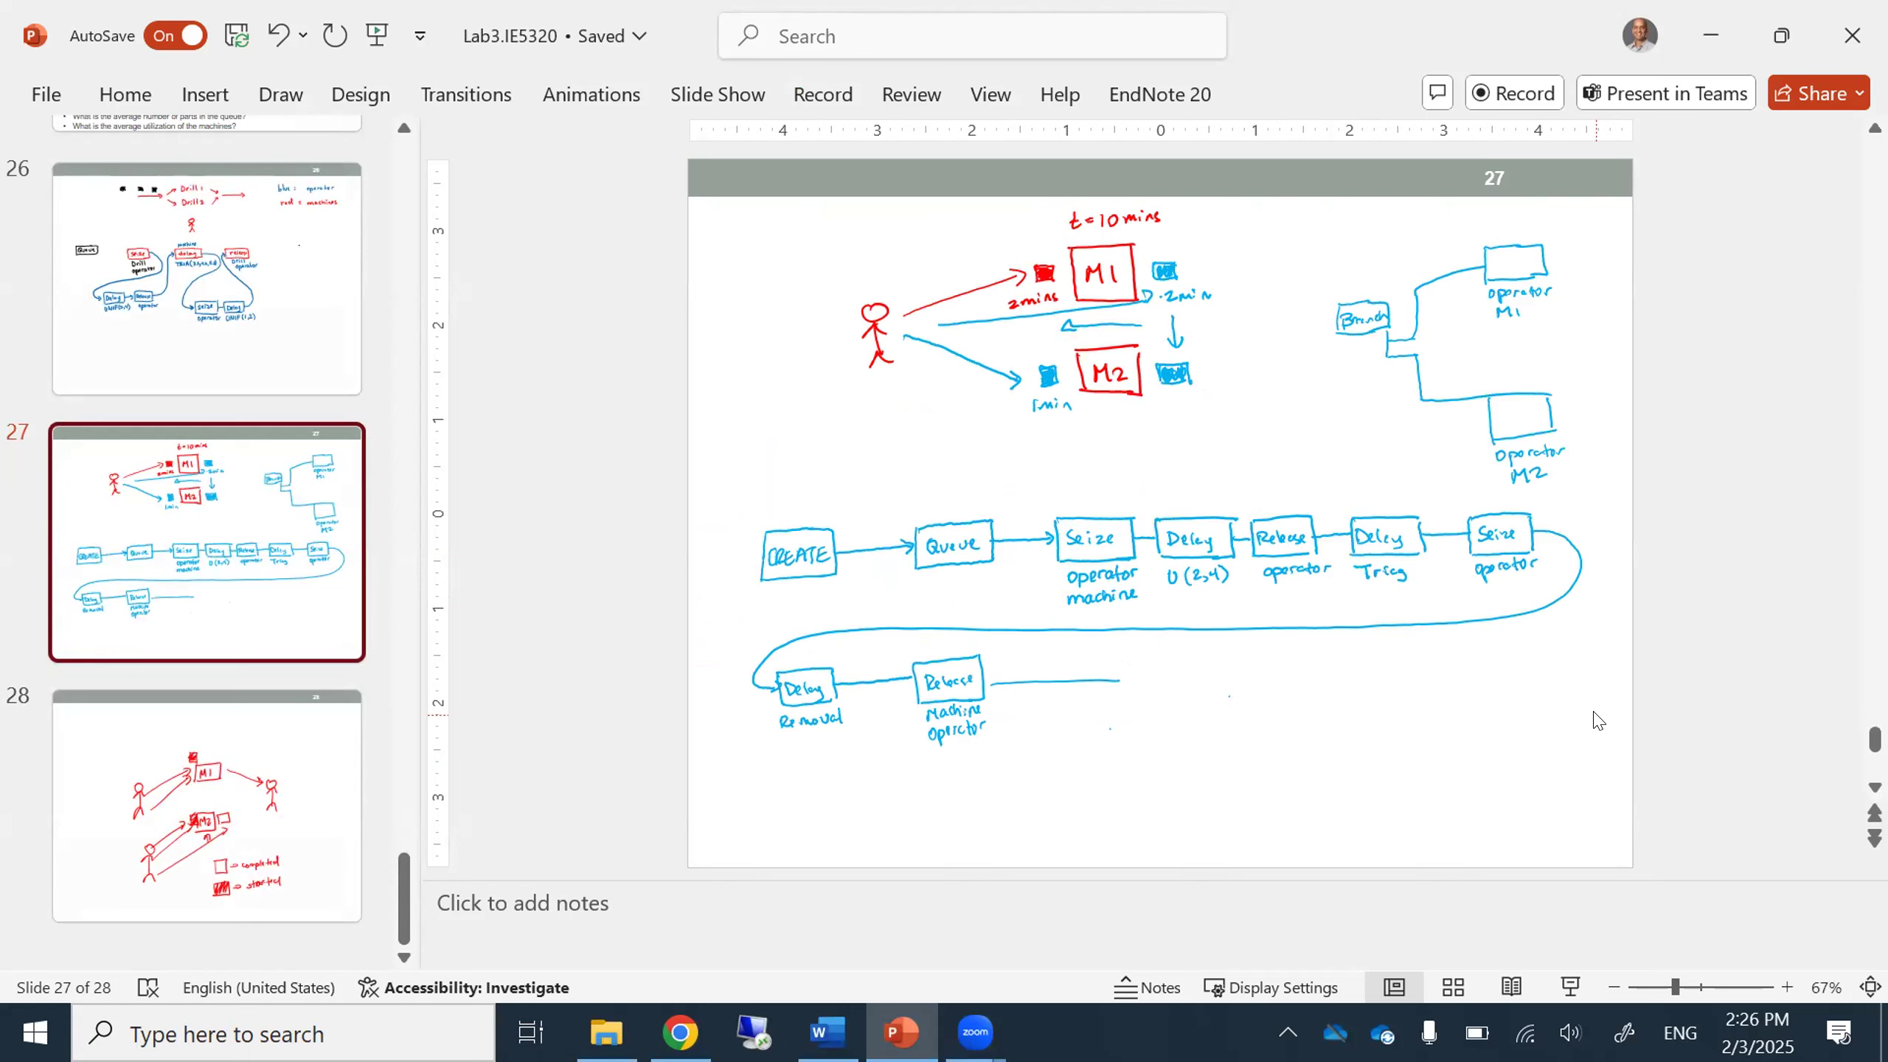
Minimize the presentation and file browser windows and launch Arena, acknowledging its training and evaluation notice.
{"action": "left_click", "coordinate": [1711, 35]}
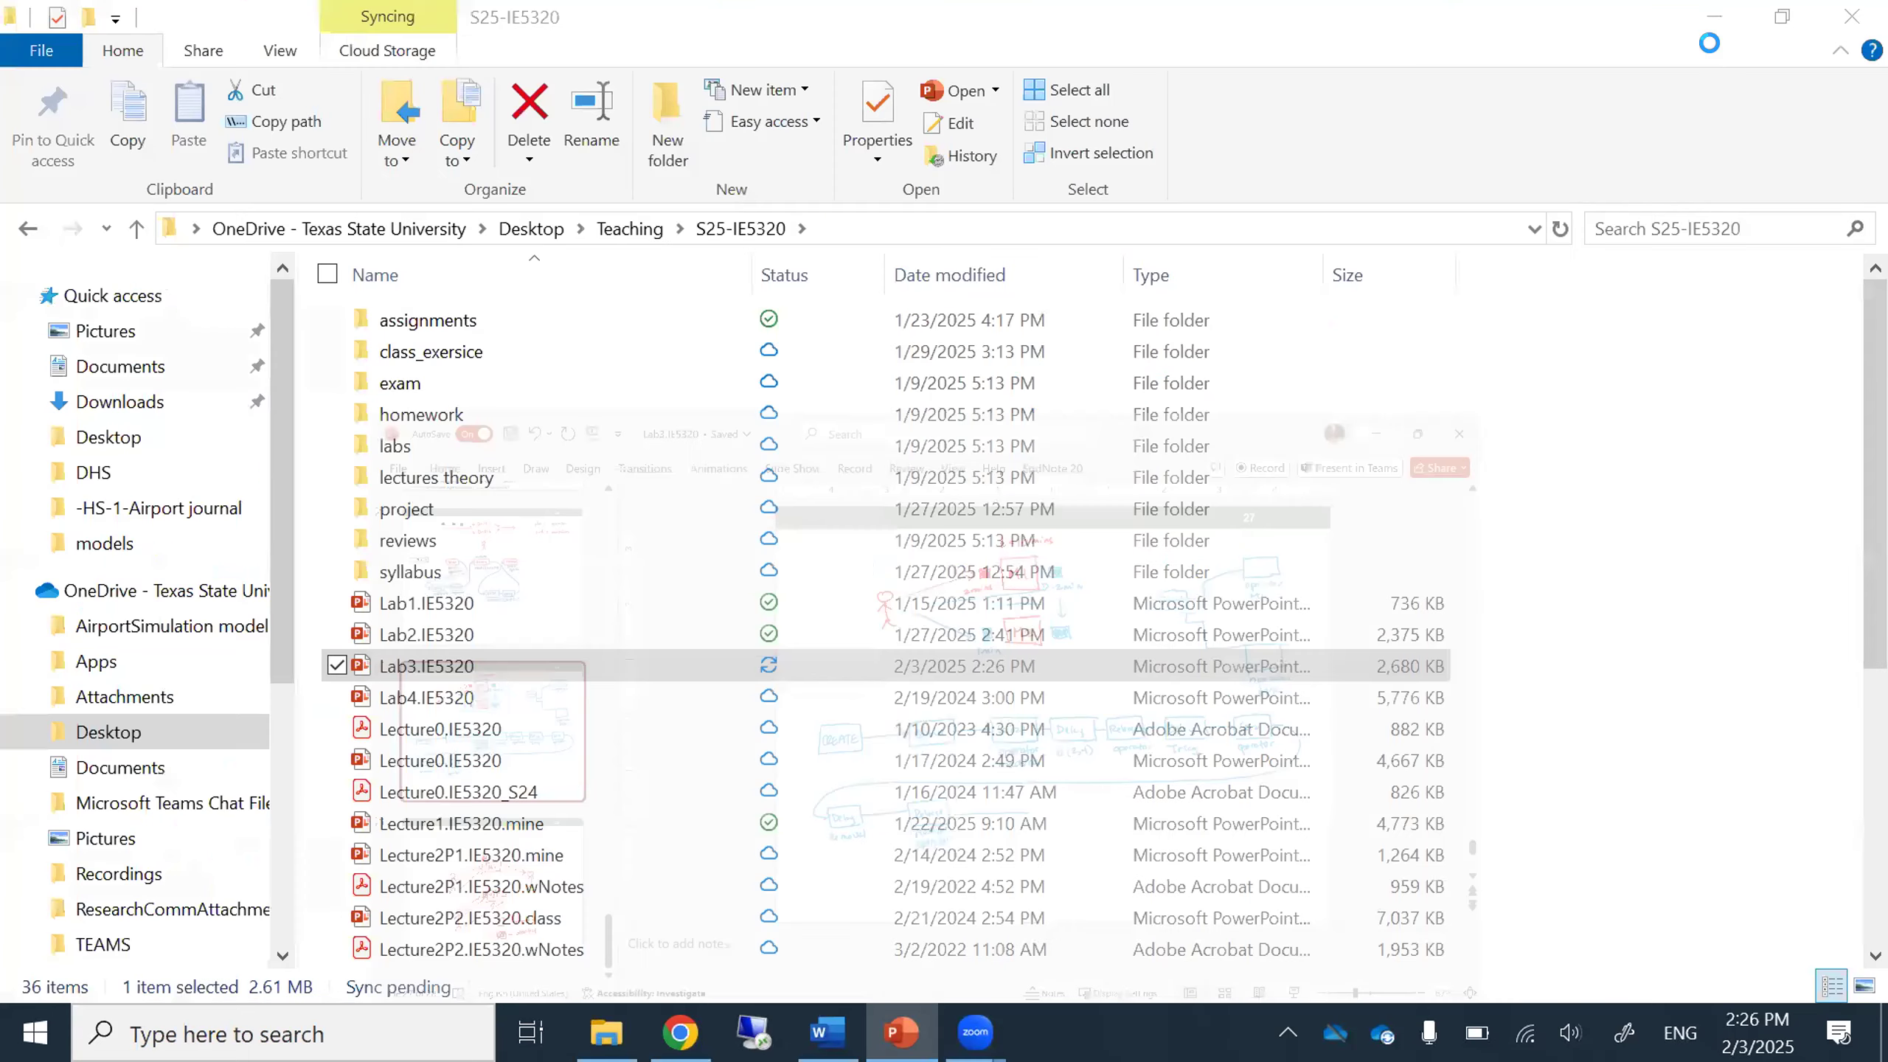
{"action": "left_click", "coordinate": [1734, 9]}
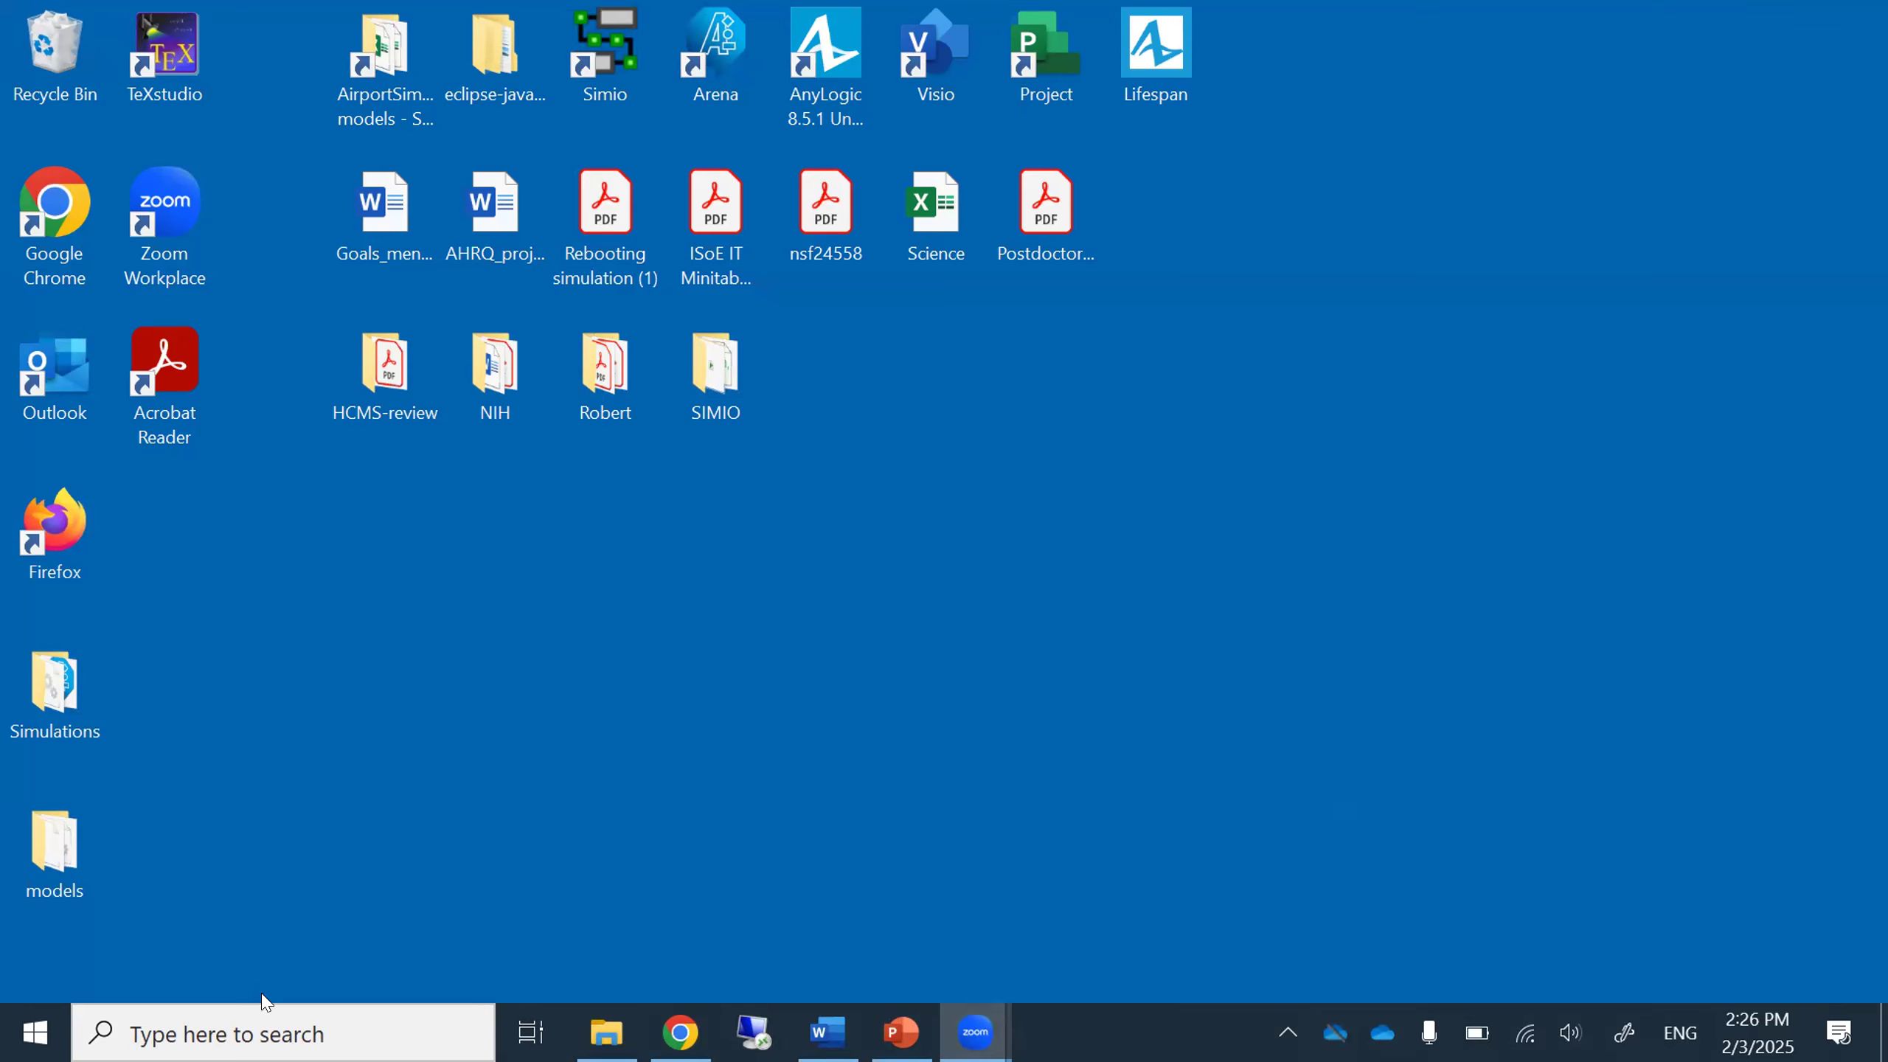
{"action": "left_click", "coordinate": [234, 1028]}
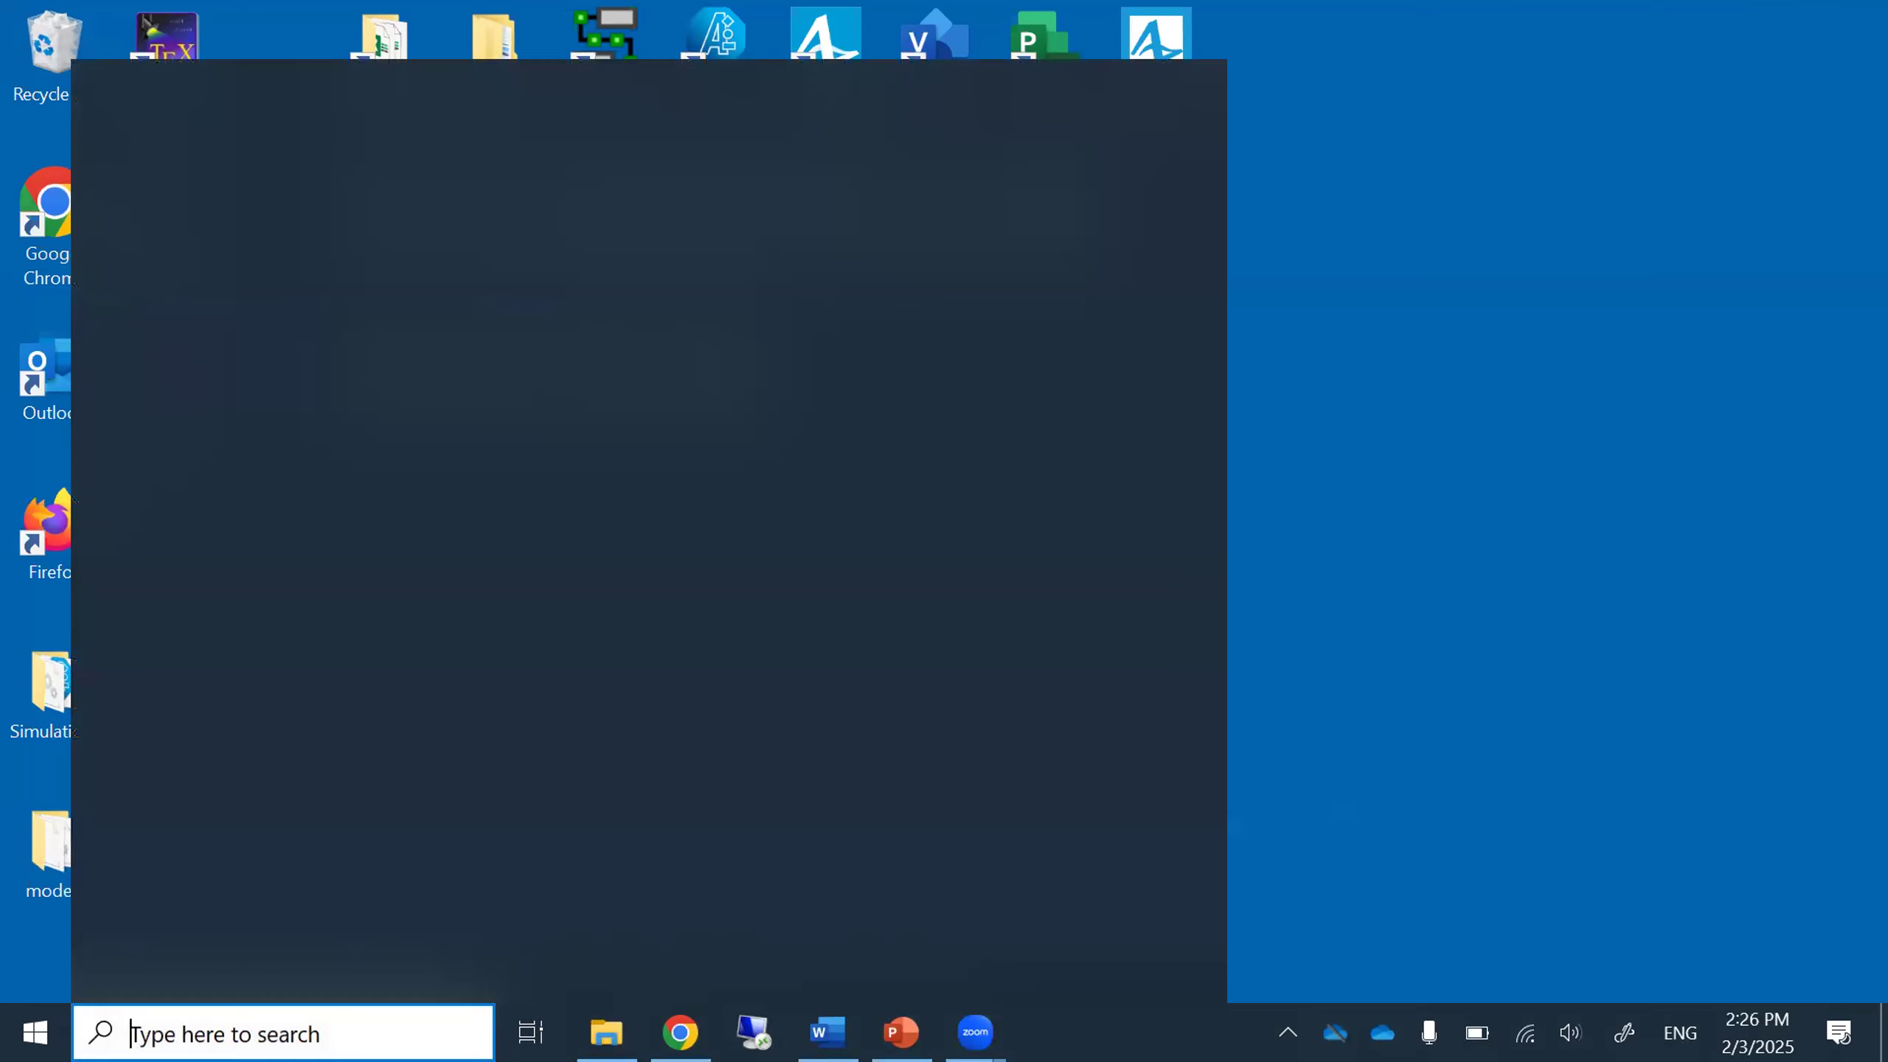
{"action": "type", "text": "are"}
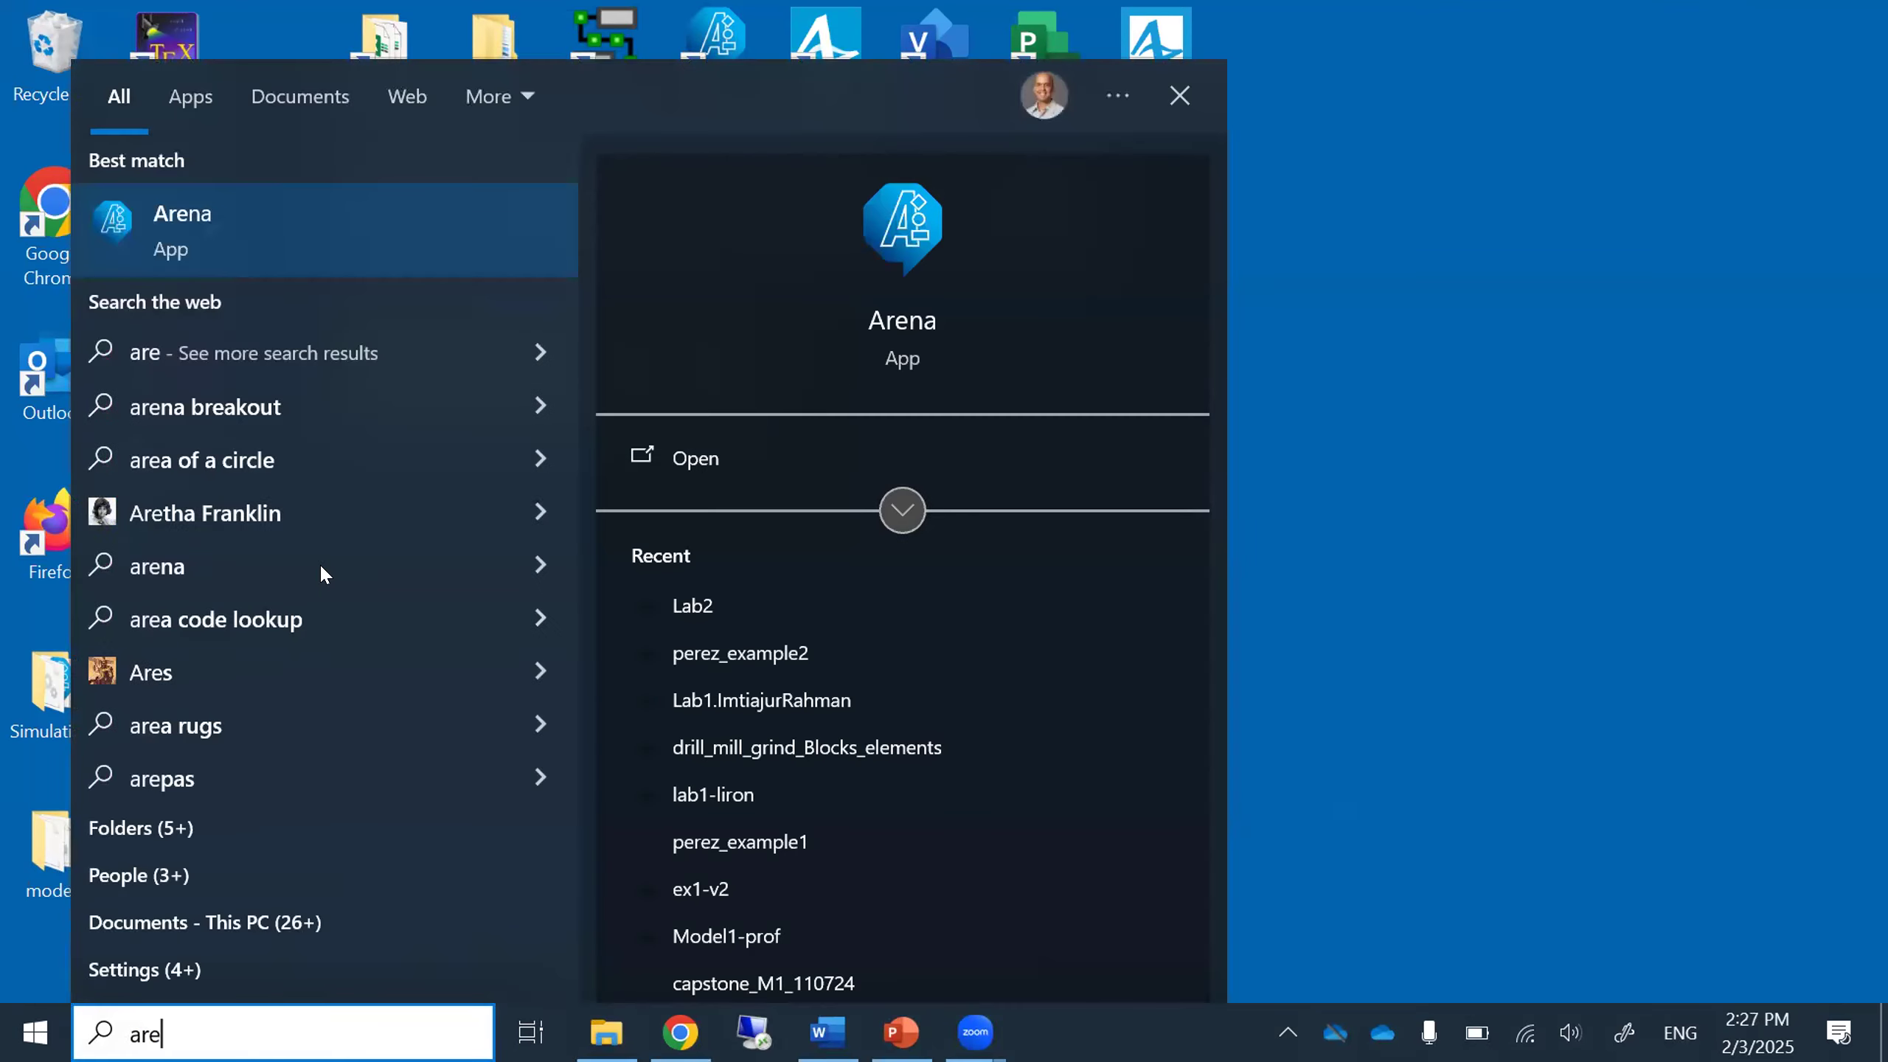
{"action": "left_click", "coordinate": [913, 334]}
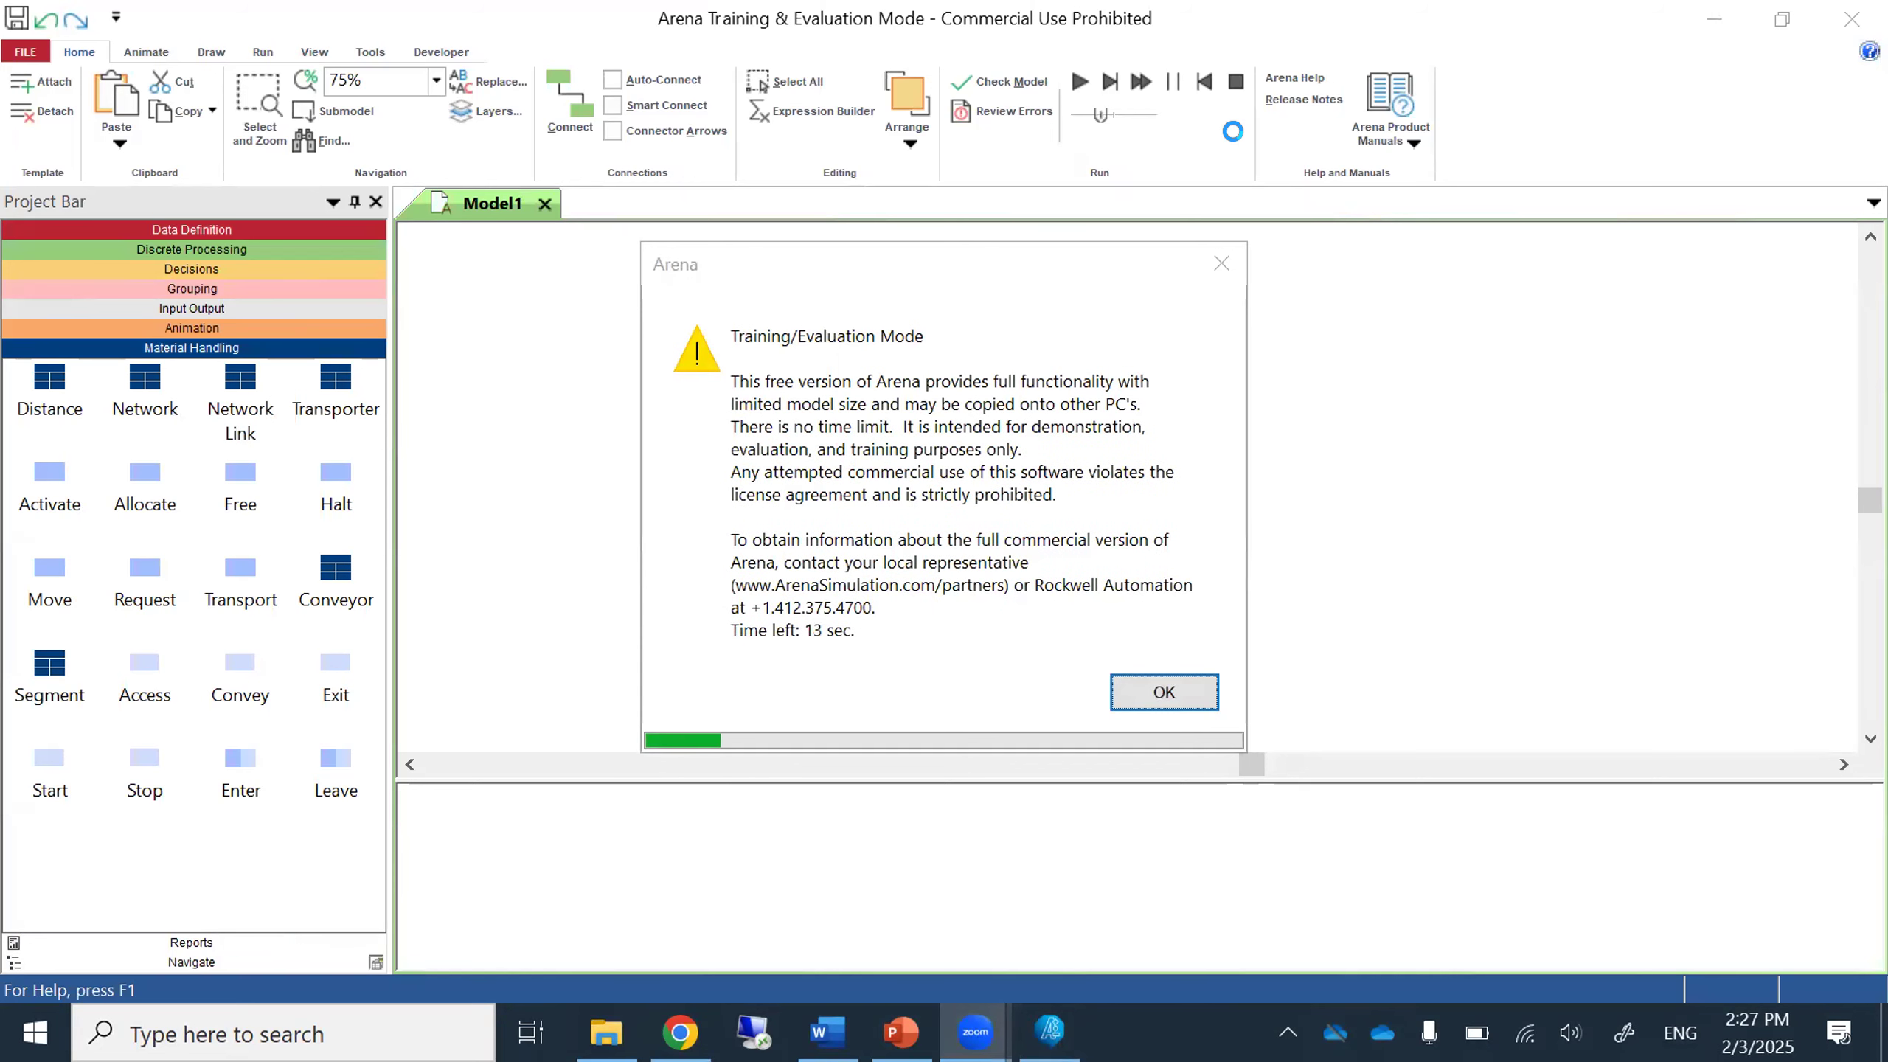
{"action": "left_click", "coordinate": [1194, 693]}
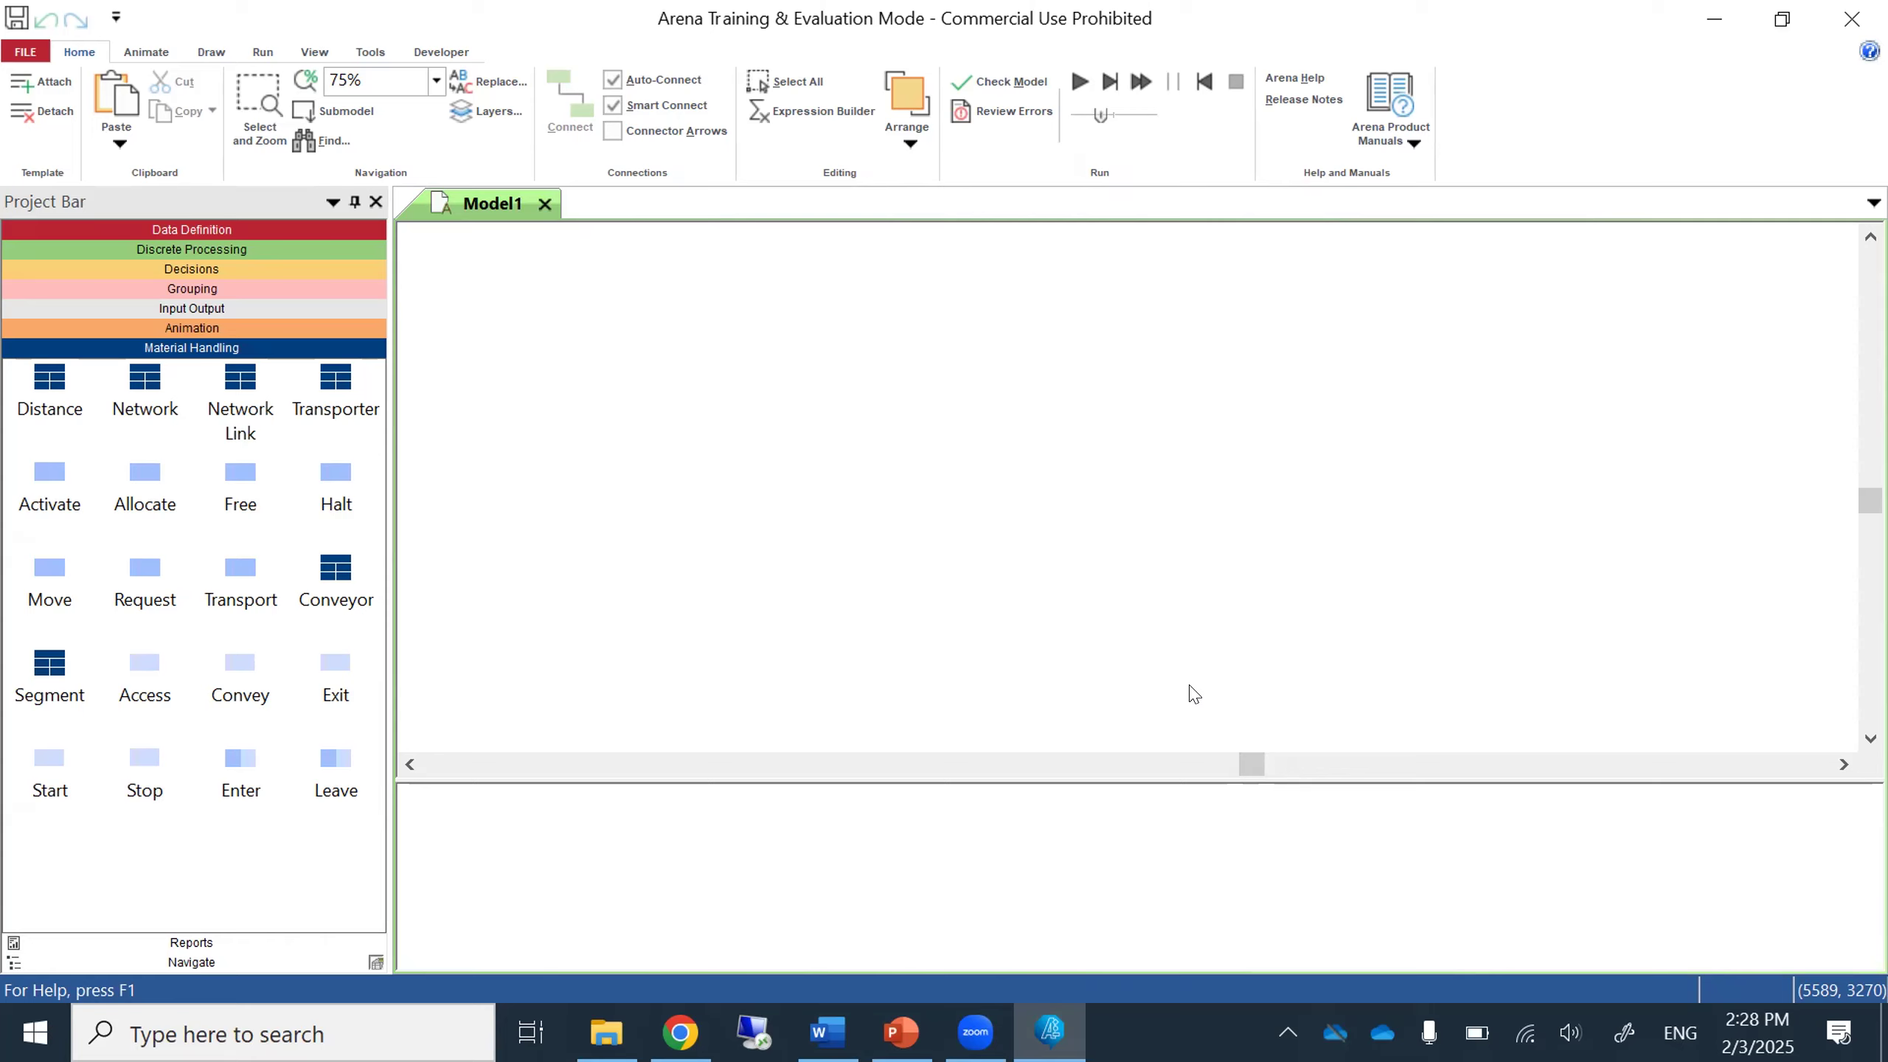
Save the blank model as perez_example3 in the models folder on the Desktop.
{"action": "left_click", "coordinate": [22, 53]}
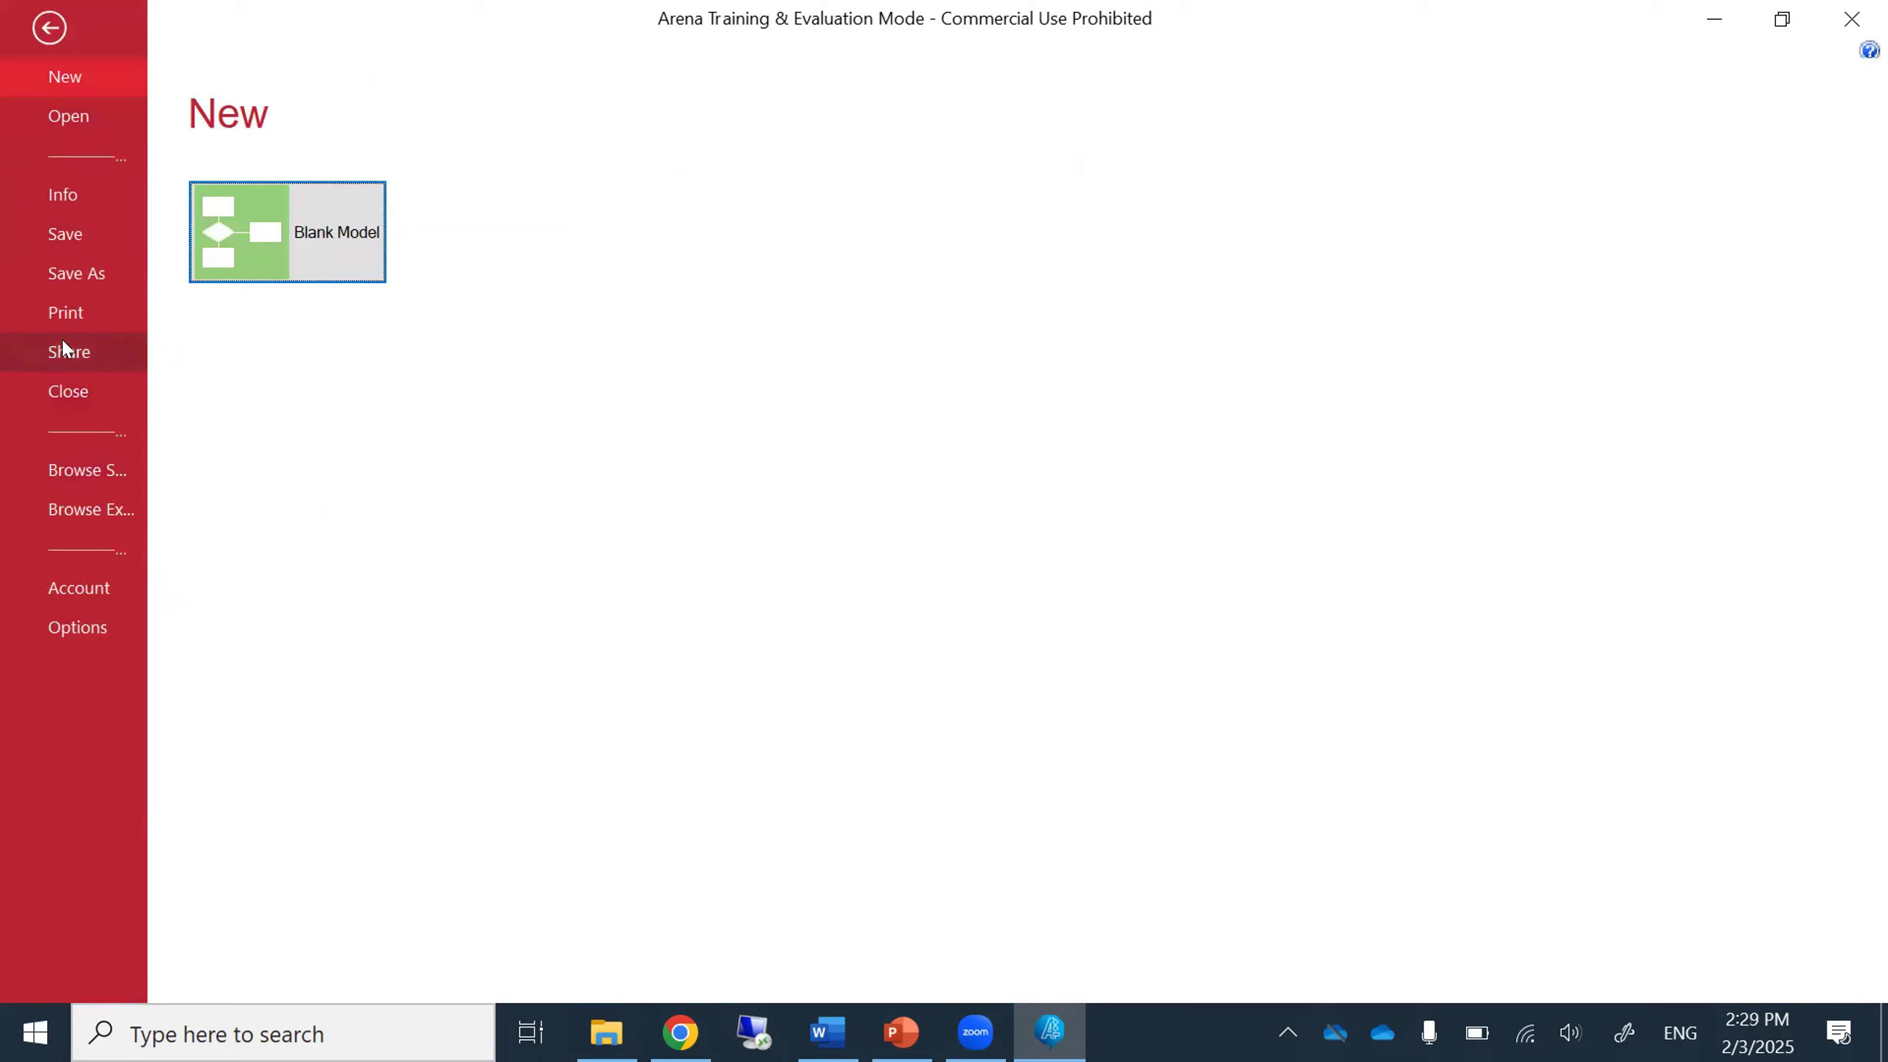
{"action": "left_click", "coordinate": [95, 281]}
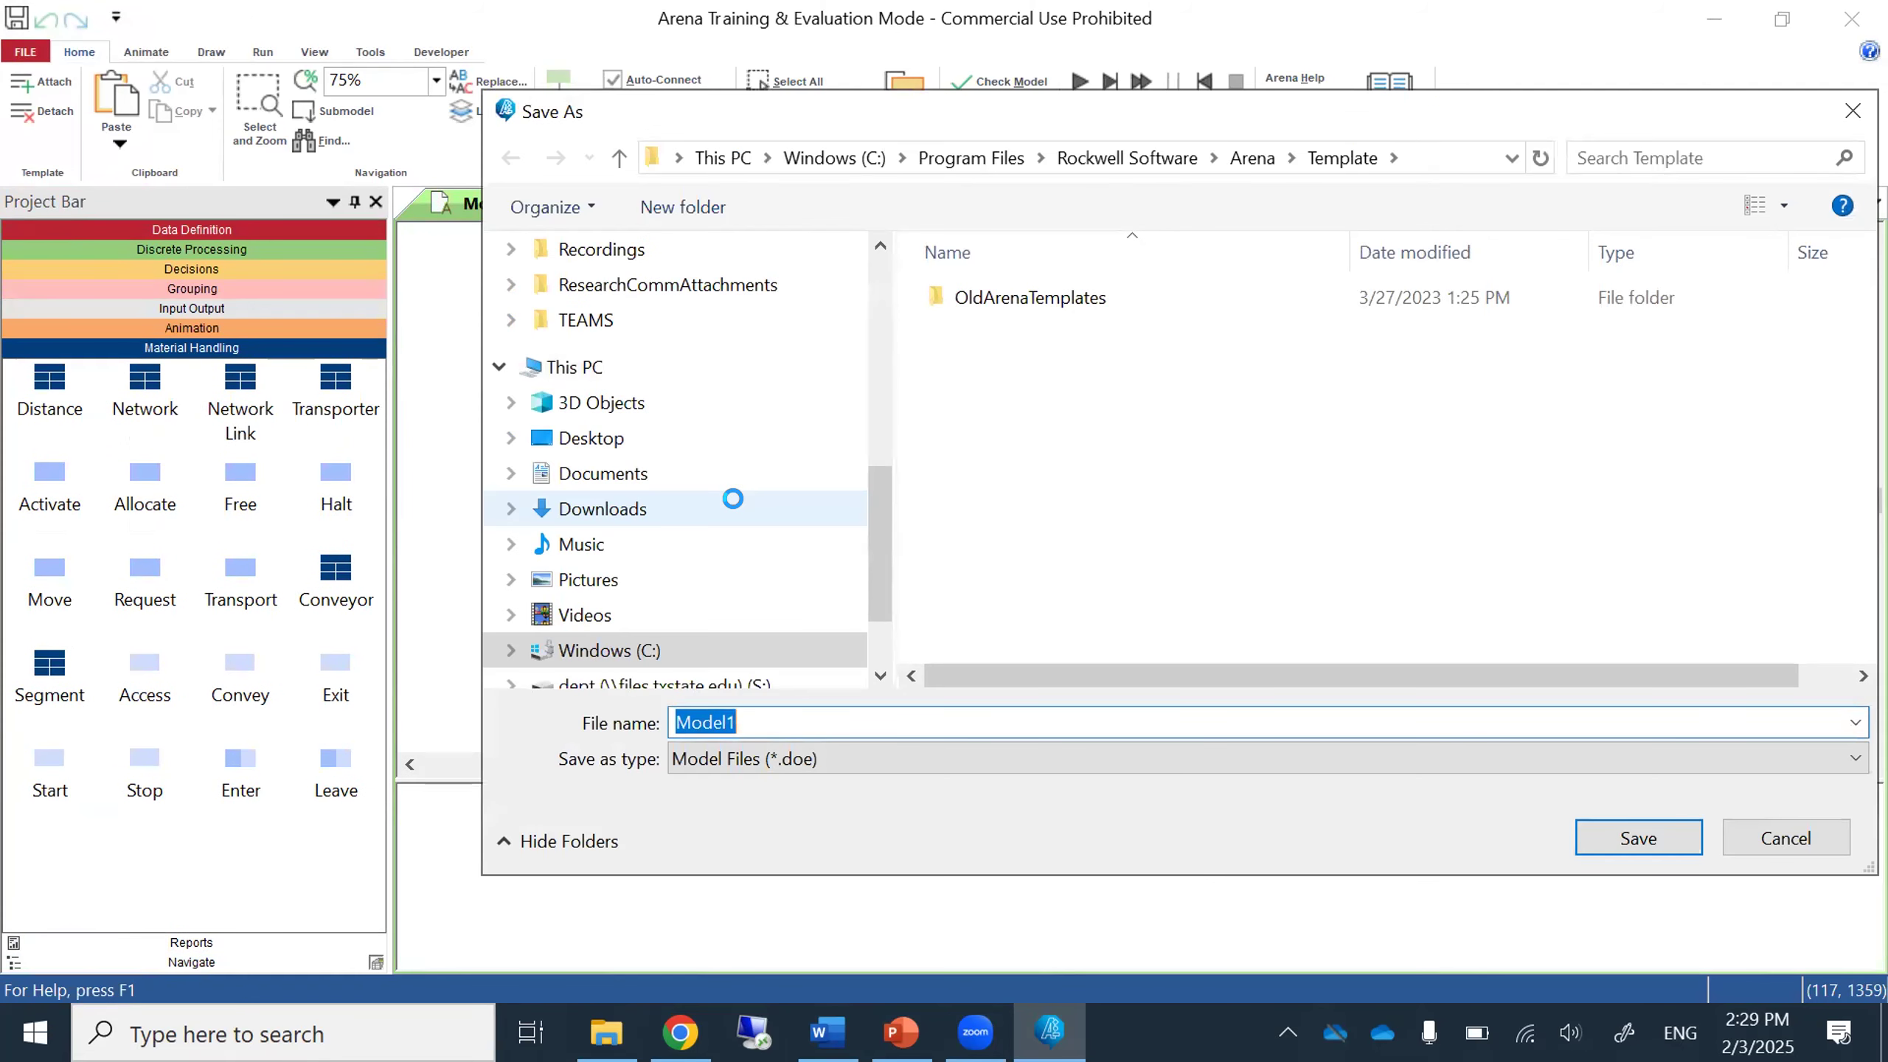
{"action": "left_click", "coordinate": [610, 438]}
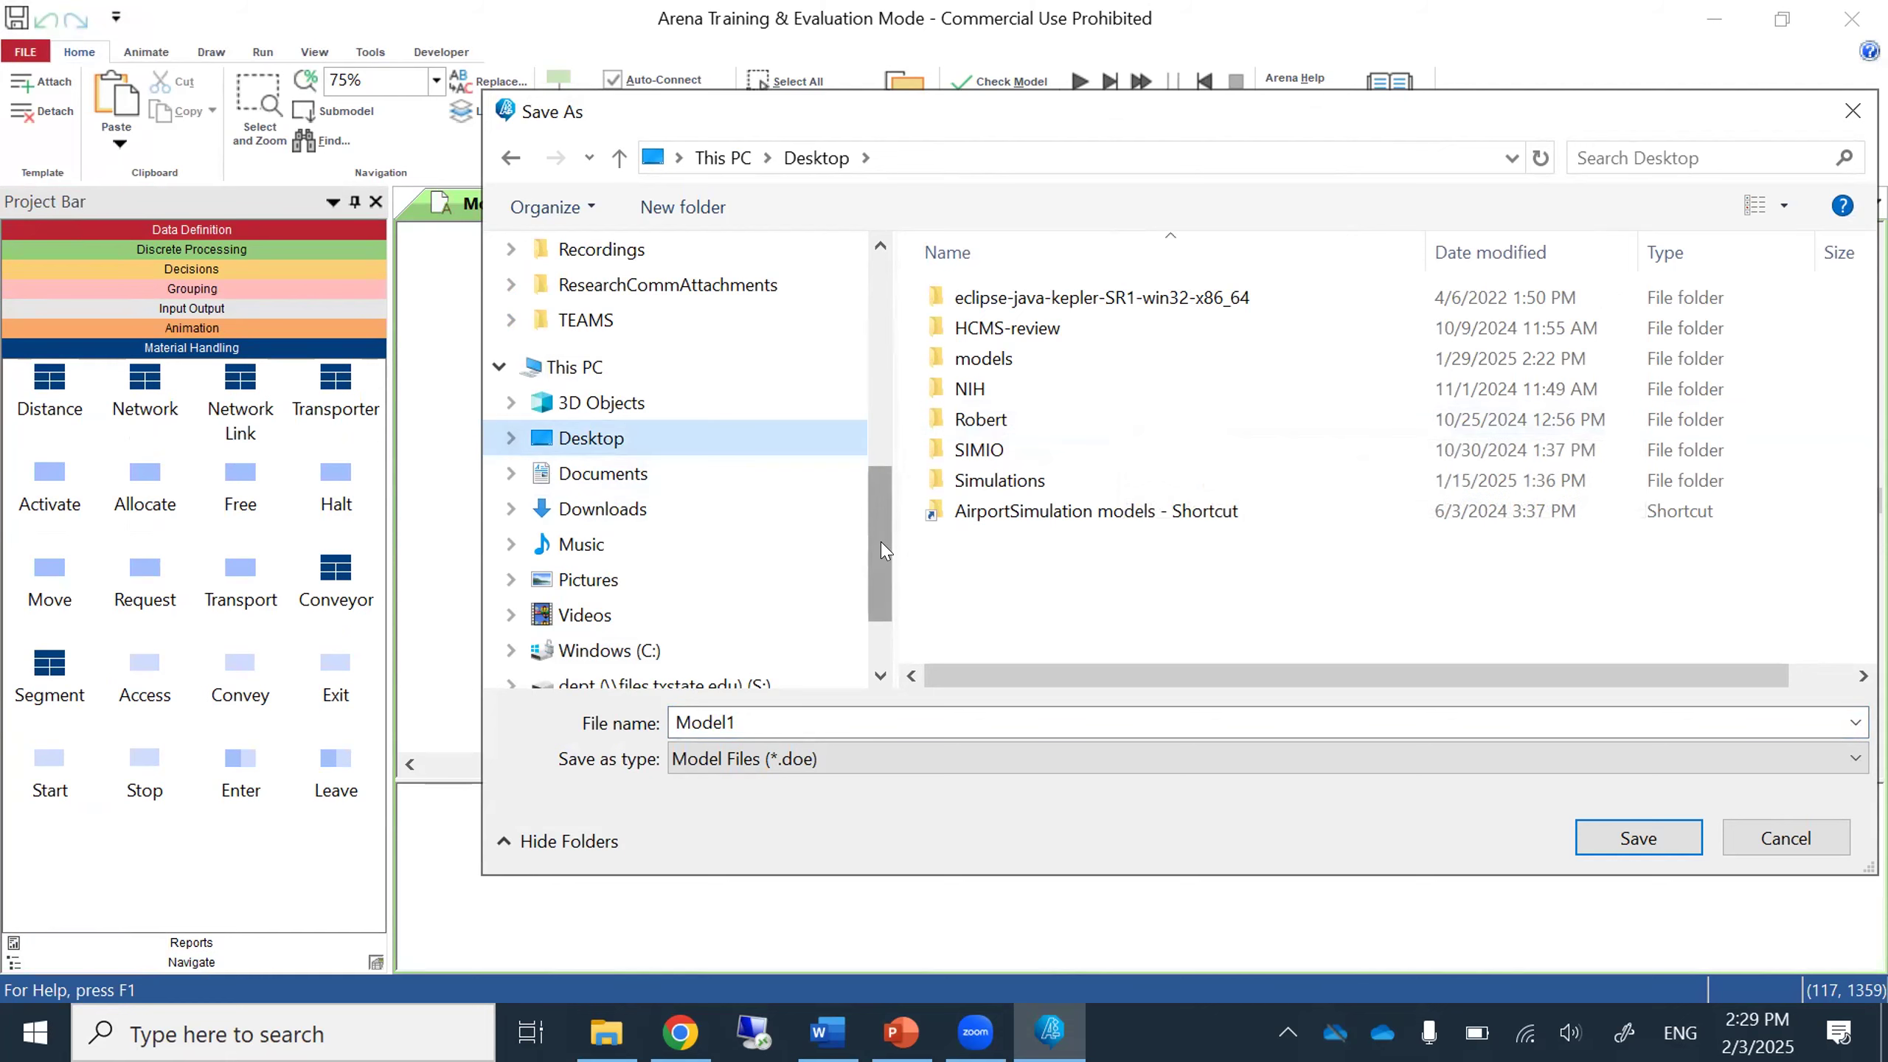
{"action": "left_click", "coordinate": [1014, 368]}
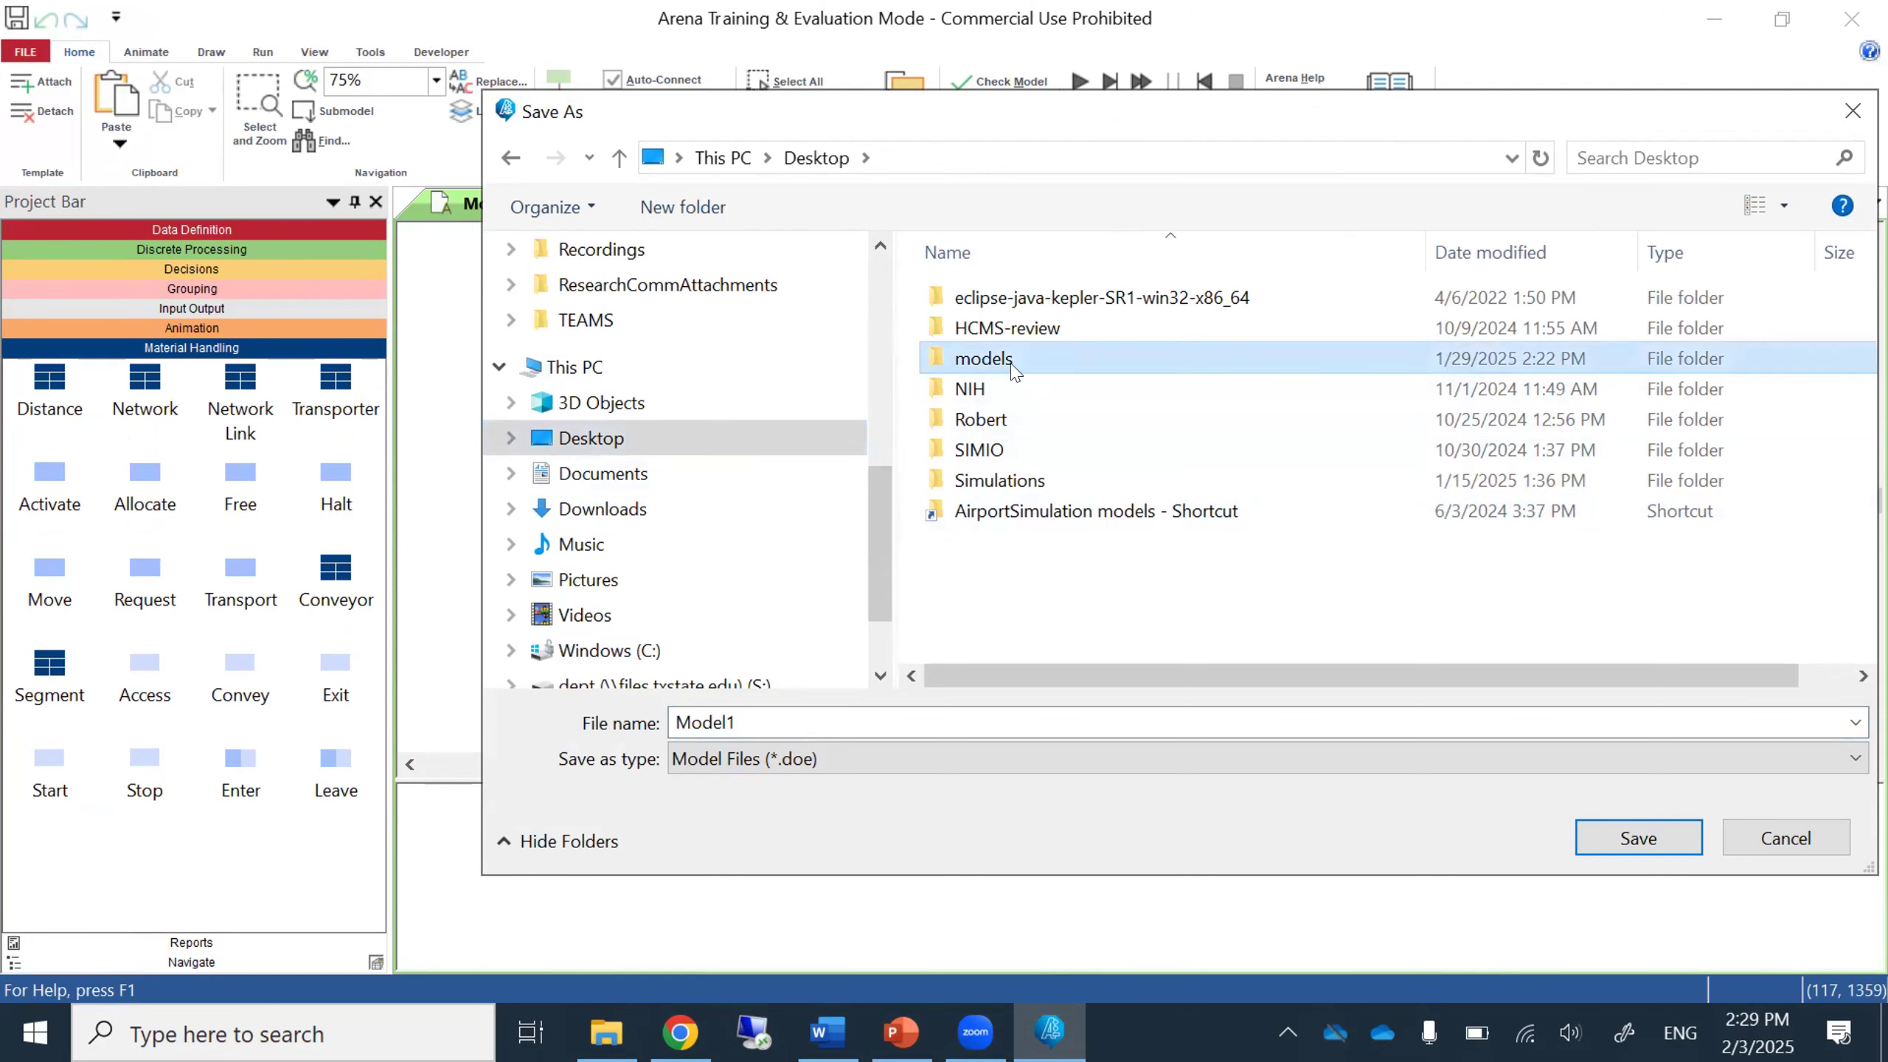
{"action": "double_click", "coordinate": [1015, 368]}
{"action": "left_click", "coordinate": [1011, 388]}
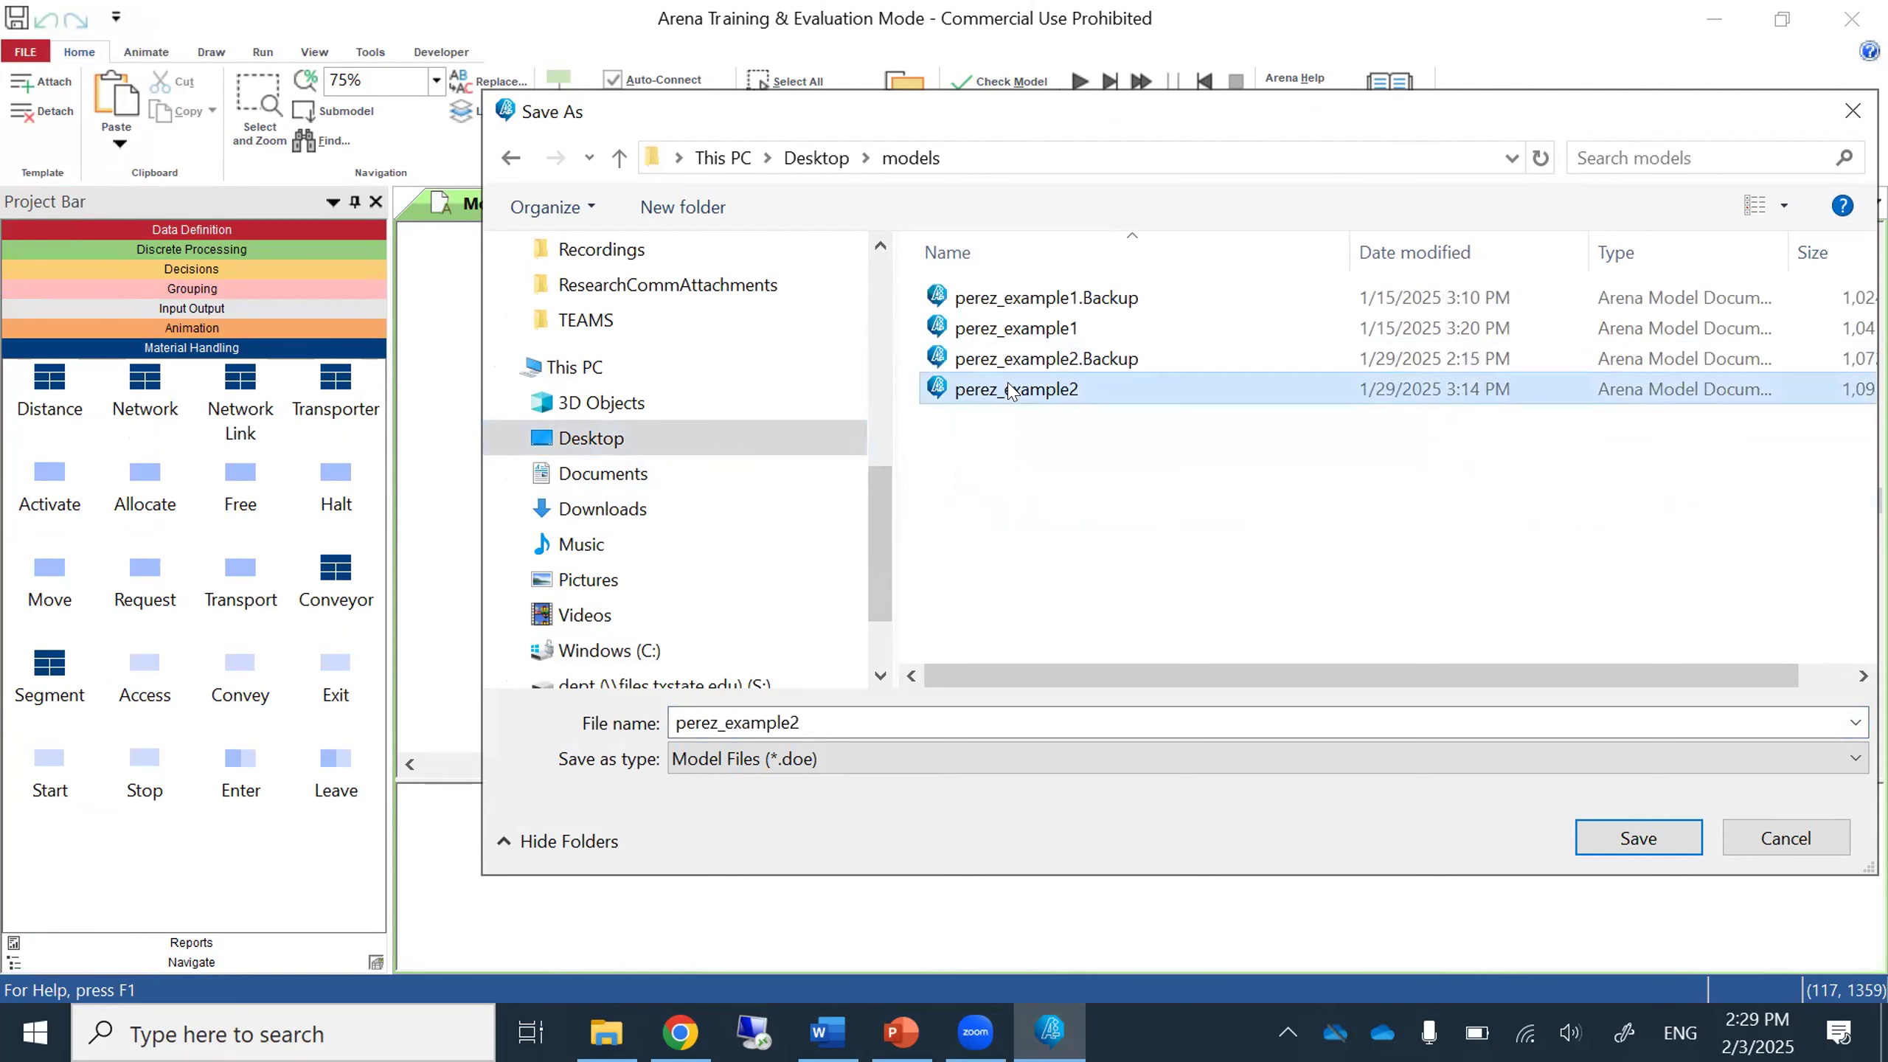
{"action": "double_click", "coordinate": [816, 714]}
{"action": "left_click", "coordinate": [815, 712]}
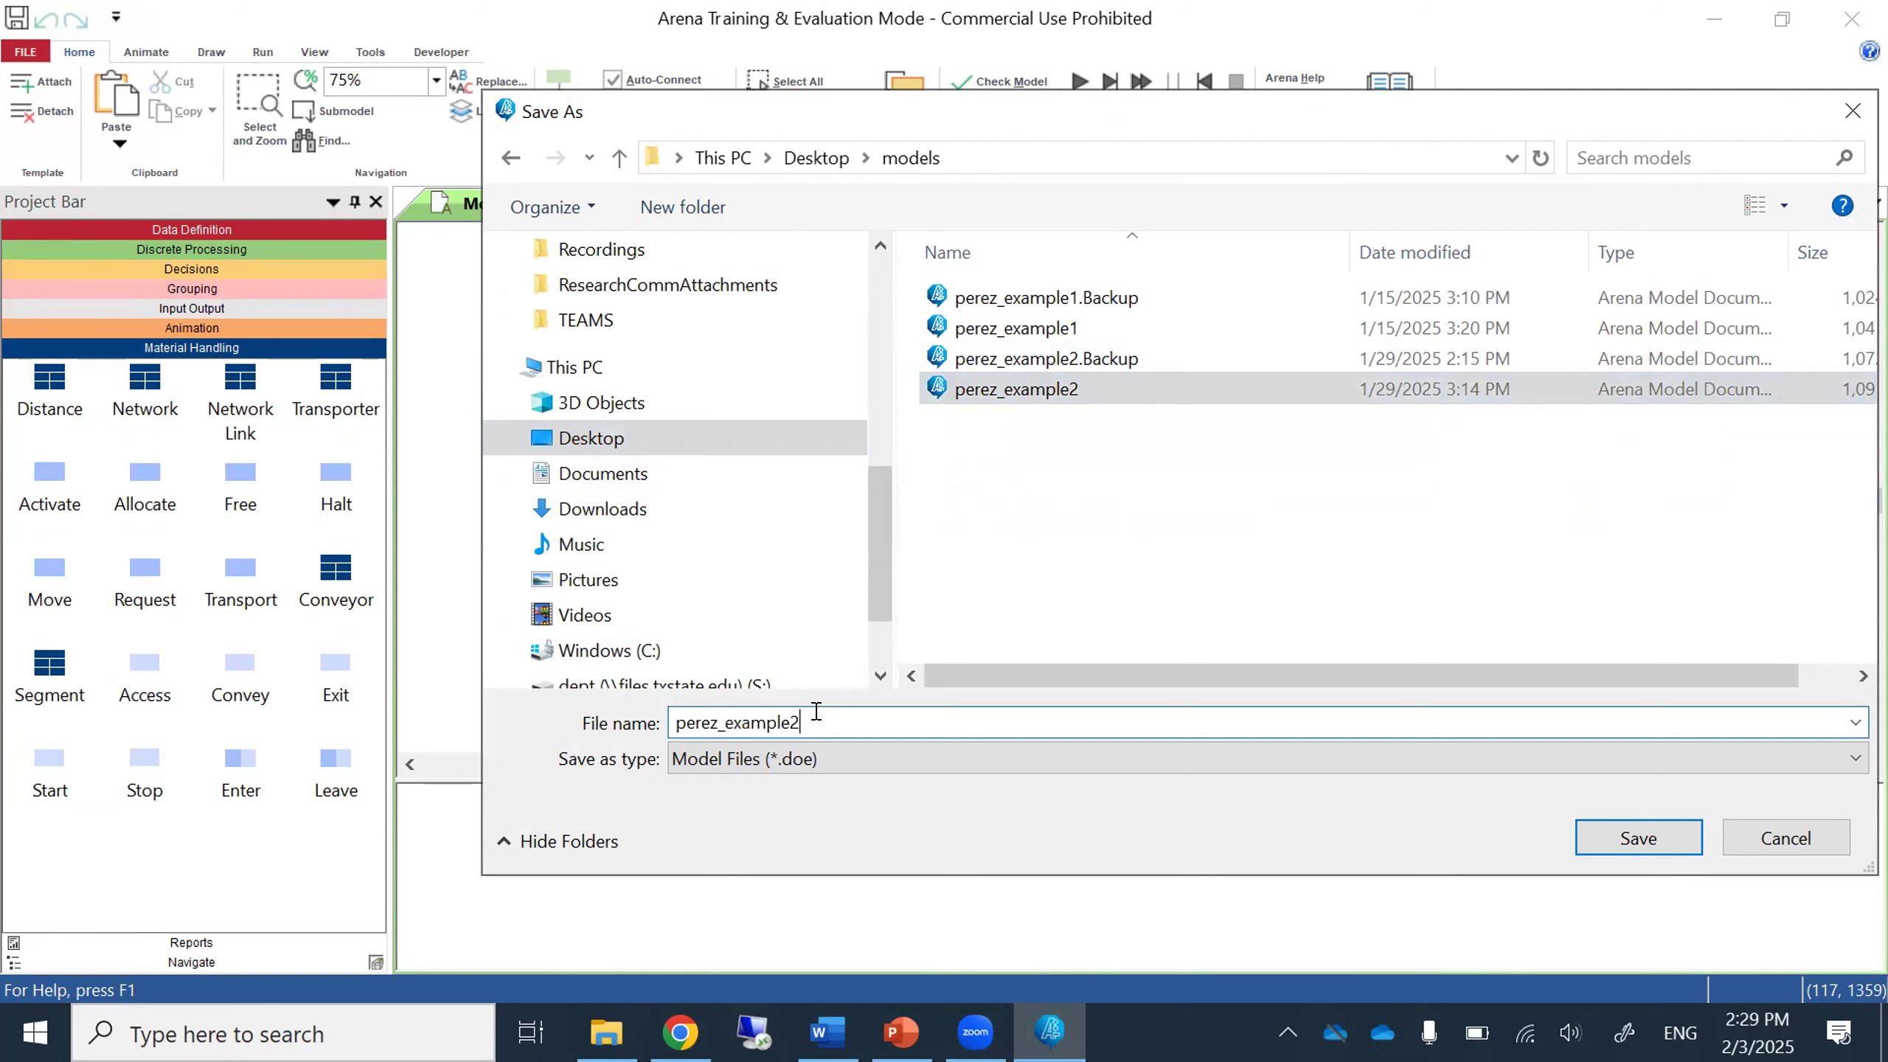
{"action": "key", "text": "BackSpace"}
{"action": "type", "text": "3"}
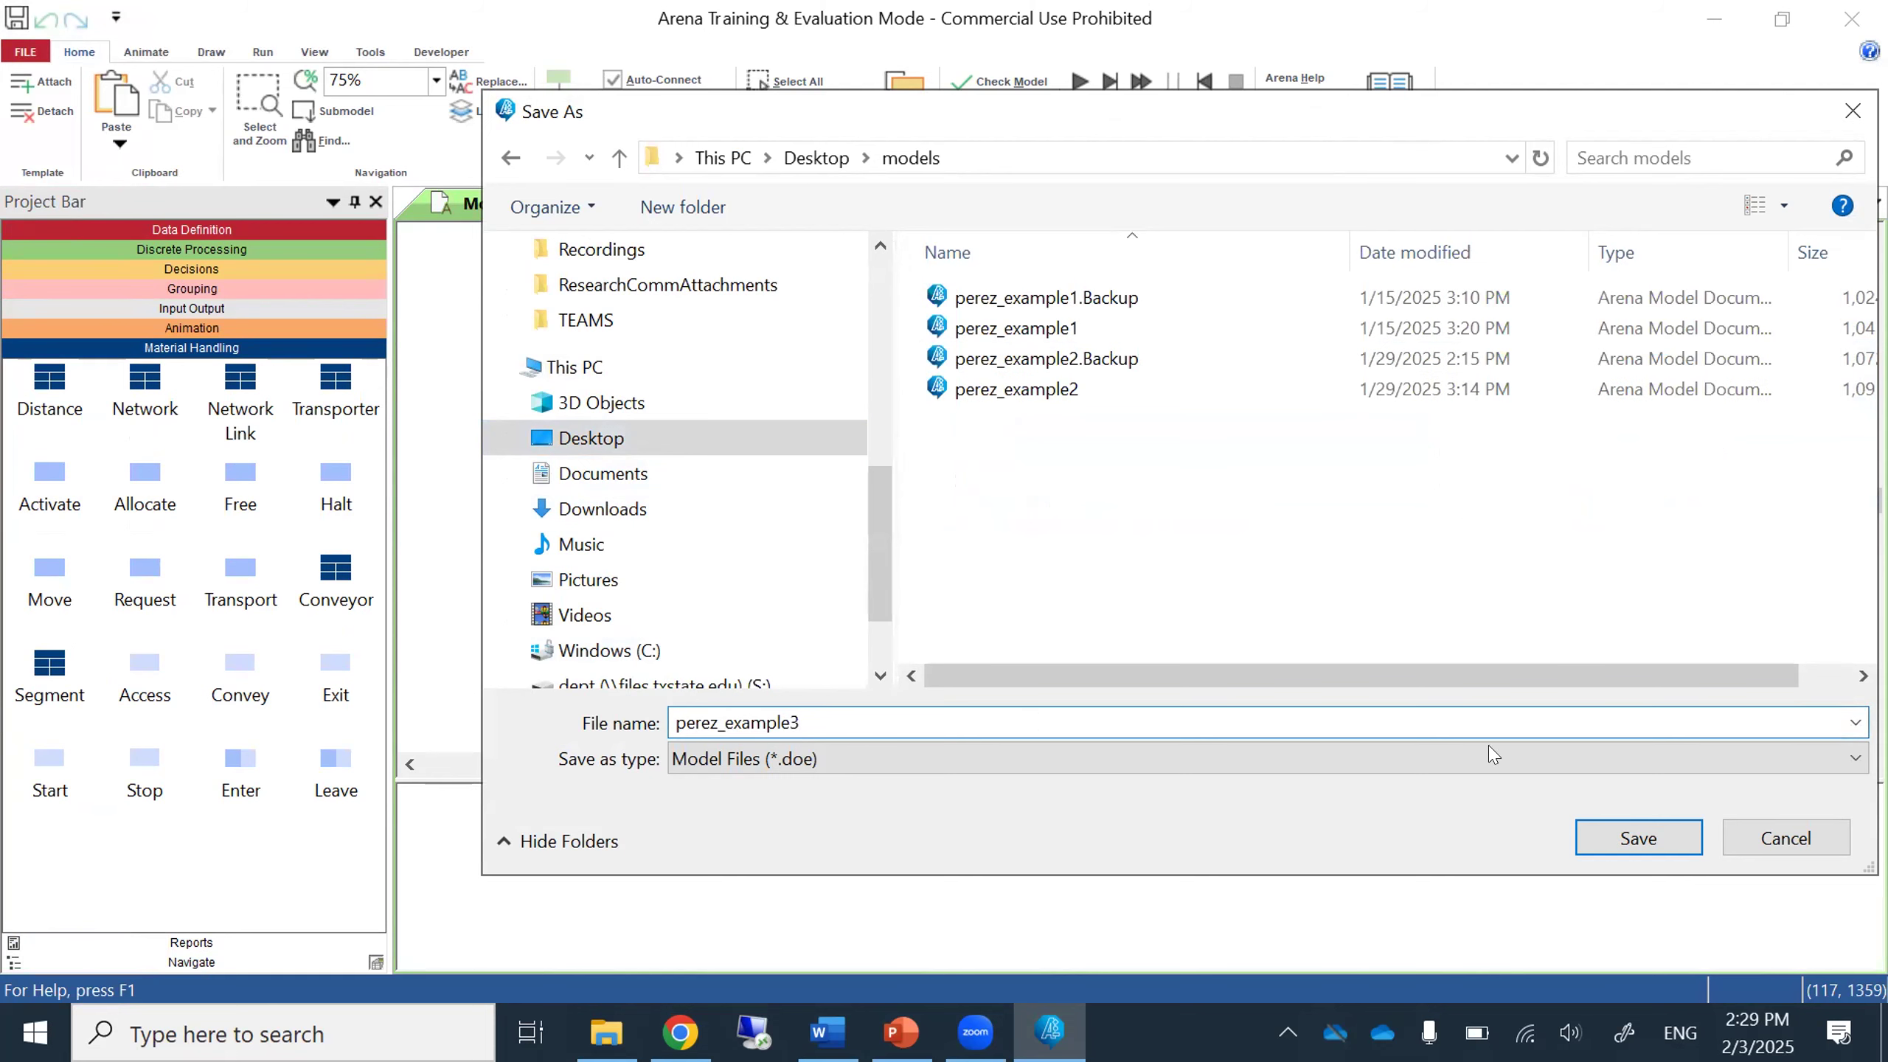
{"action": "left_click", "coordinate": [1689, 848]}
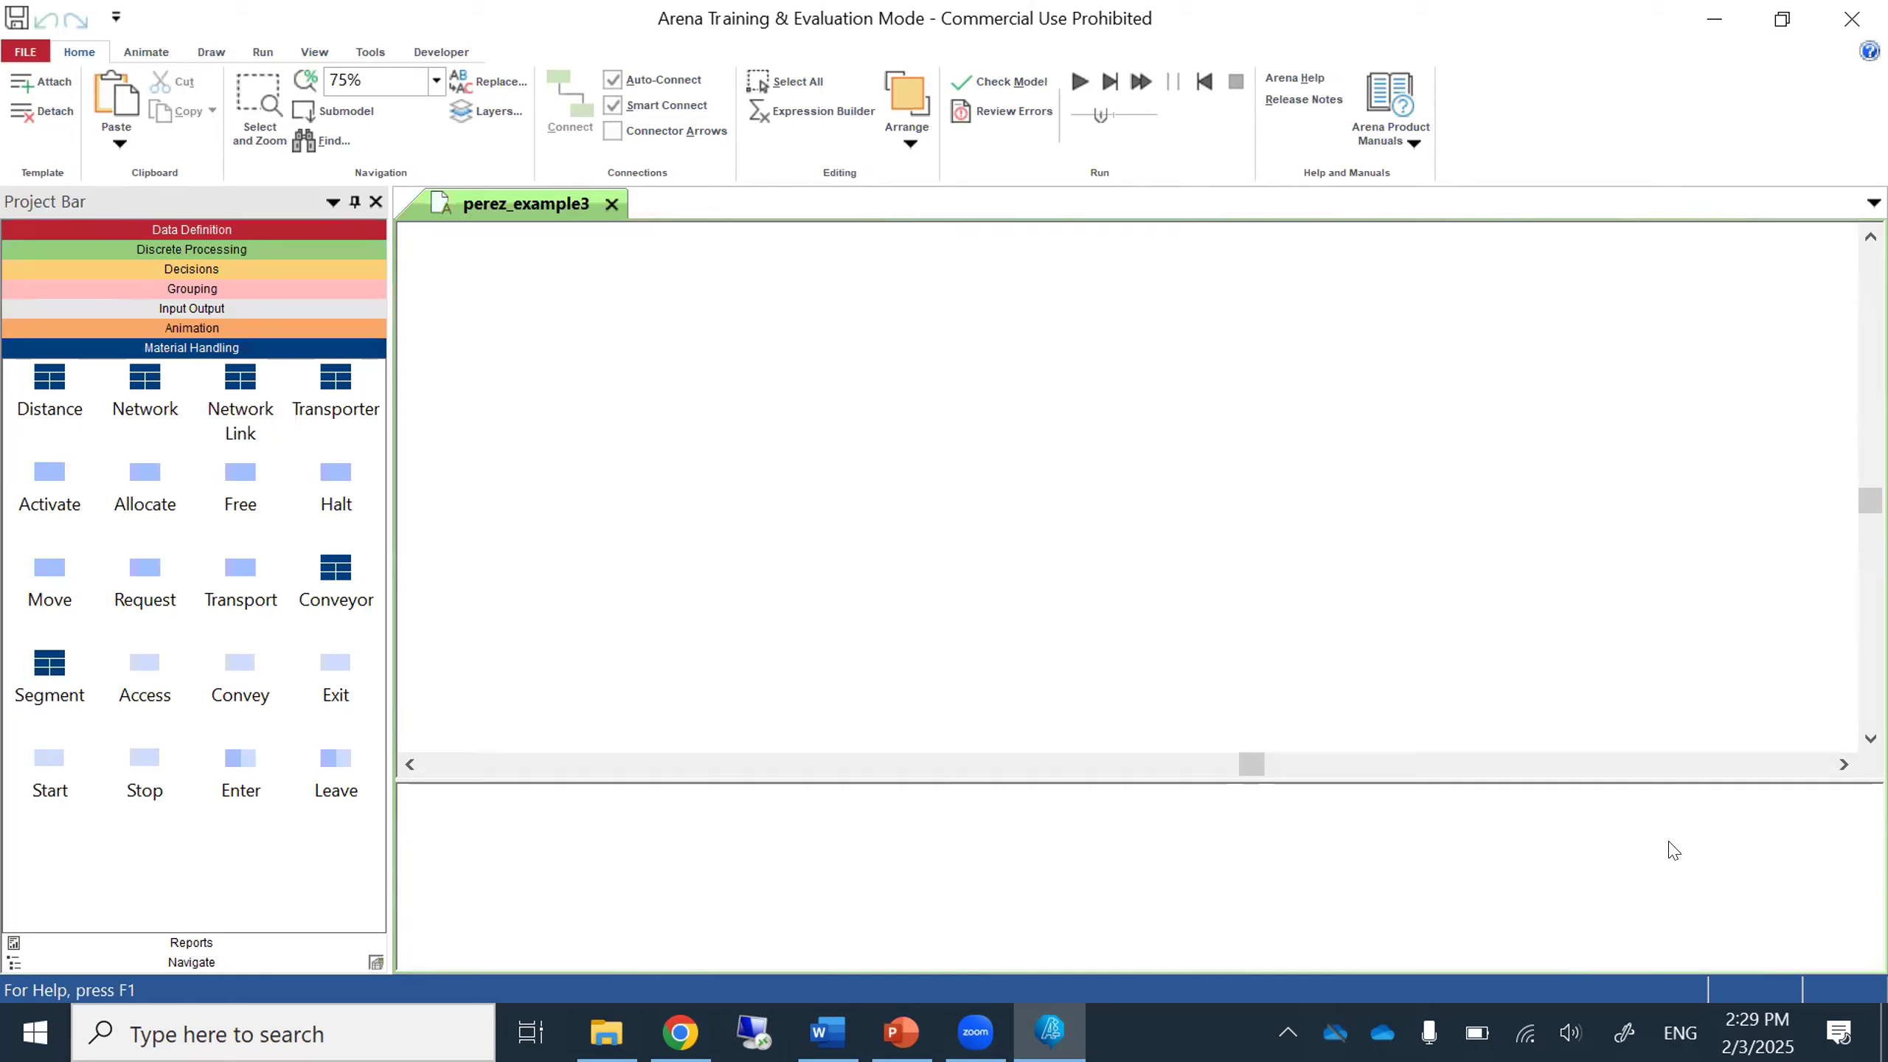
Attach the Blocks.tpo template panel to the project.
{"action": "right_click", "coordinate": [305, 883]}
{"action": "mouse_move", "coordinate": [365, 877]}
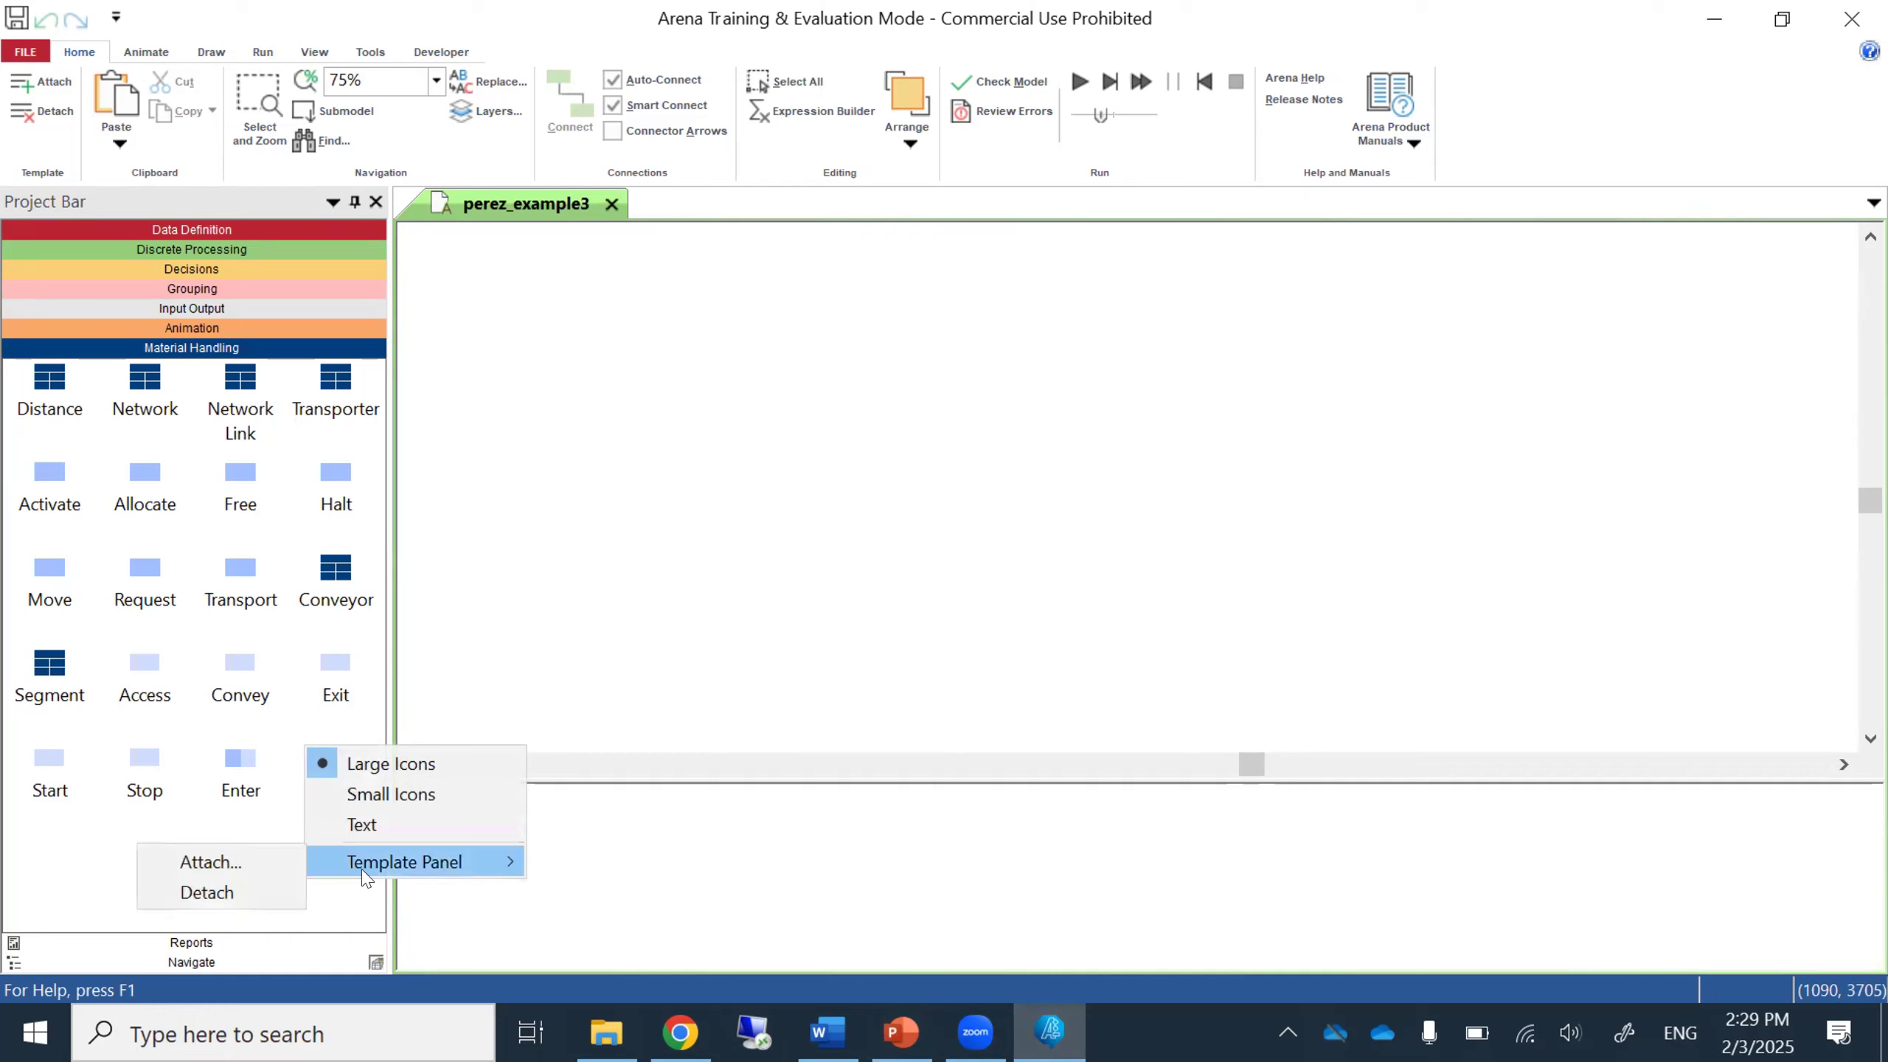
{"action": "left_click", "coordinate": [253, 866]}
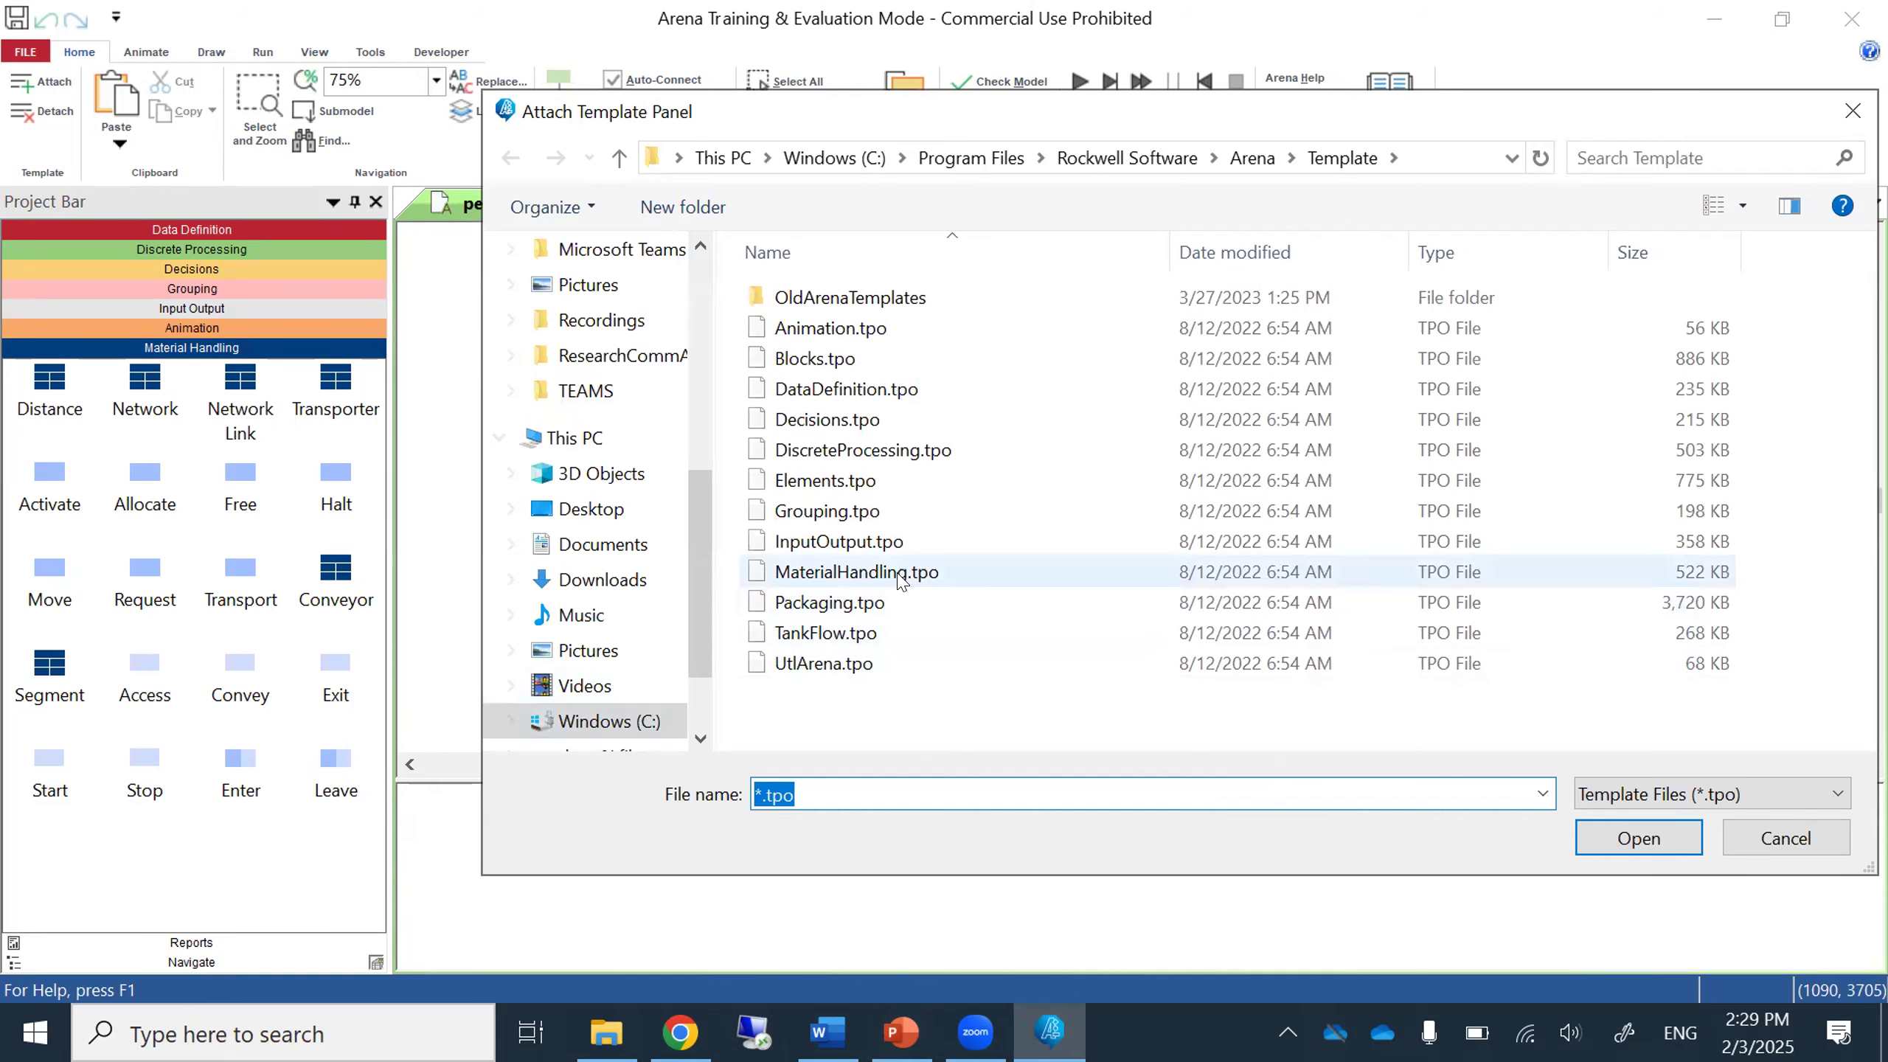
{"action": "left_click", "coordinate": [839, 360]}
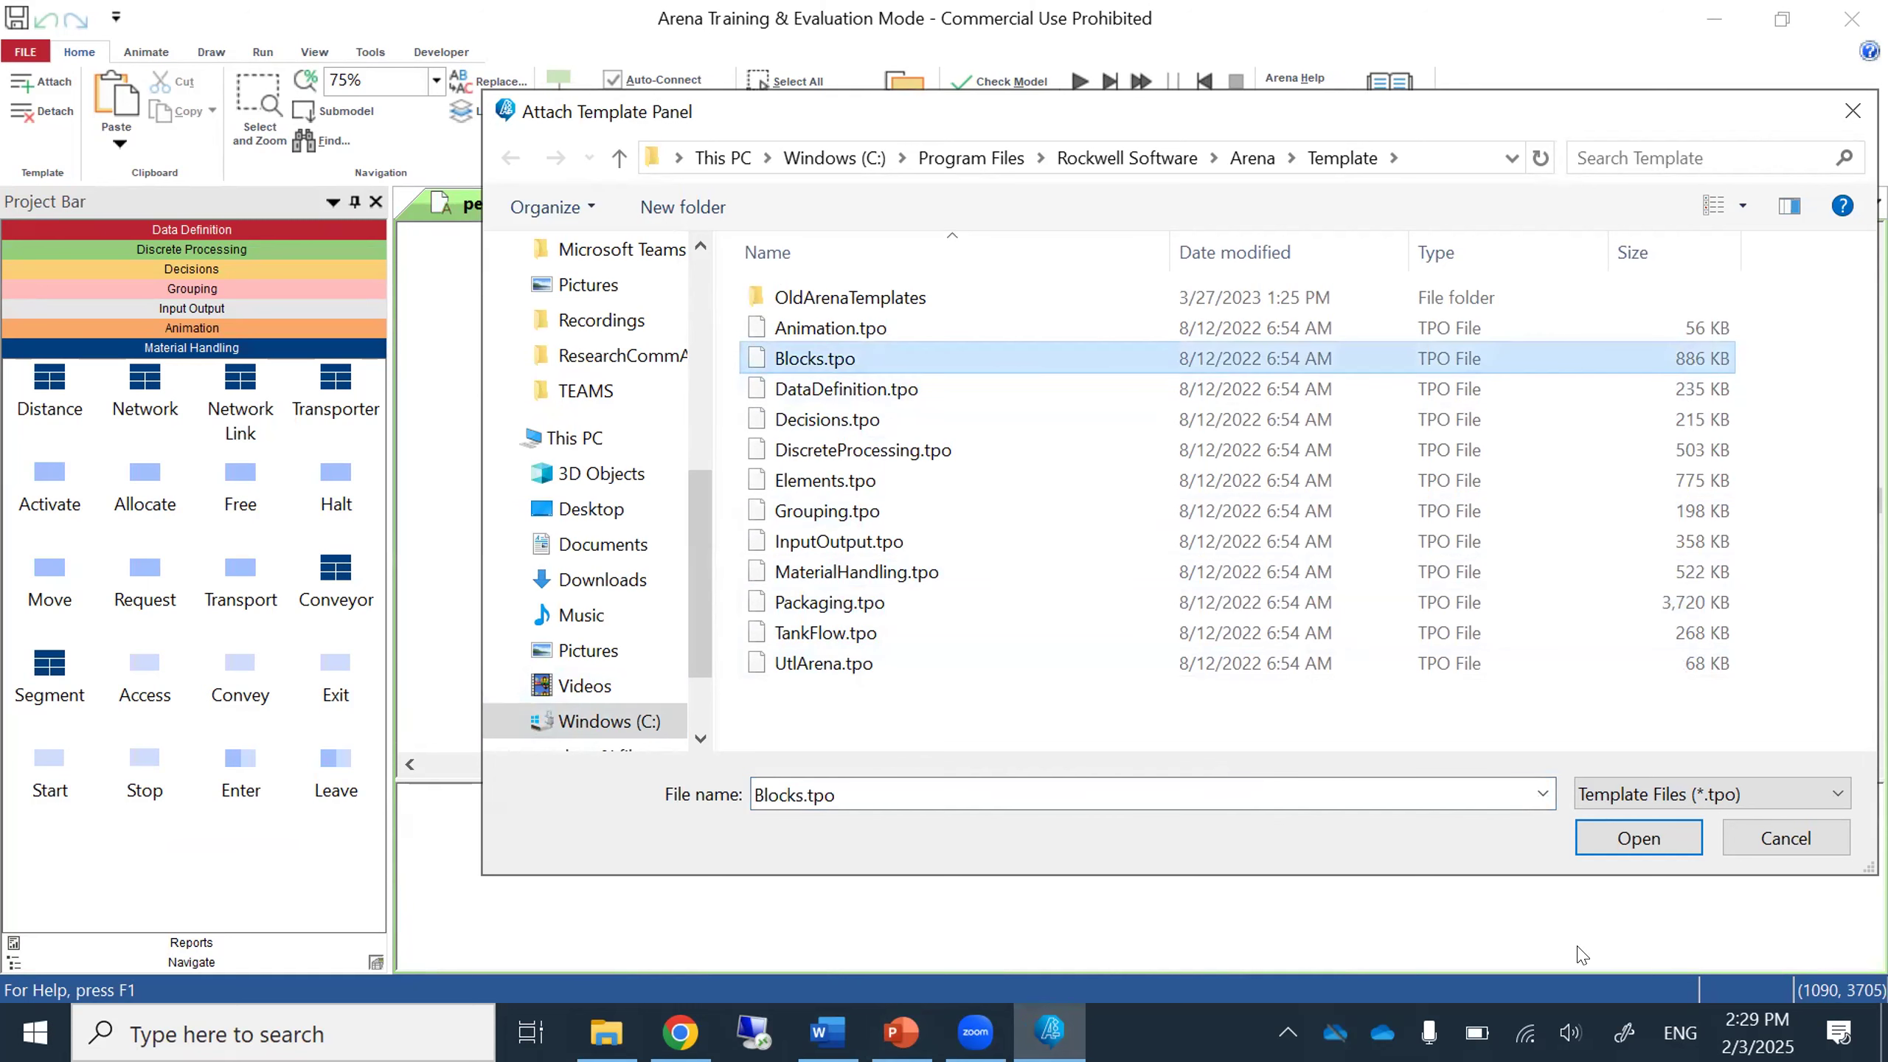
{"action": "left_click", "coordinate": [1609, 834]}
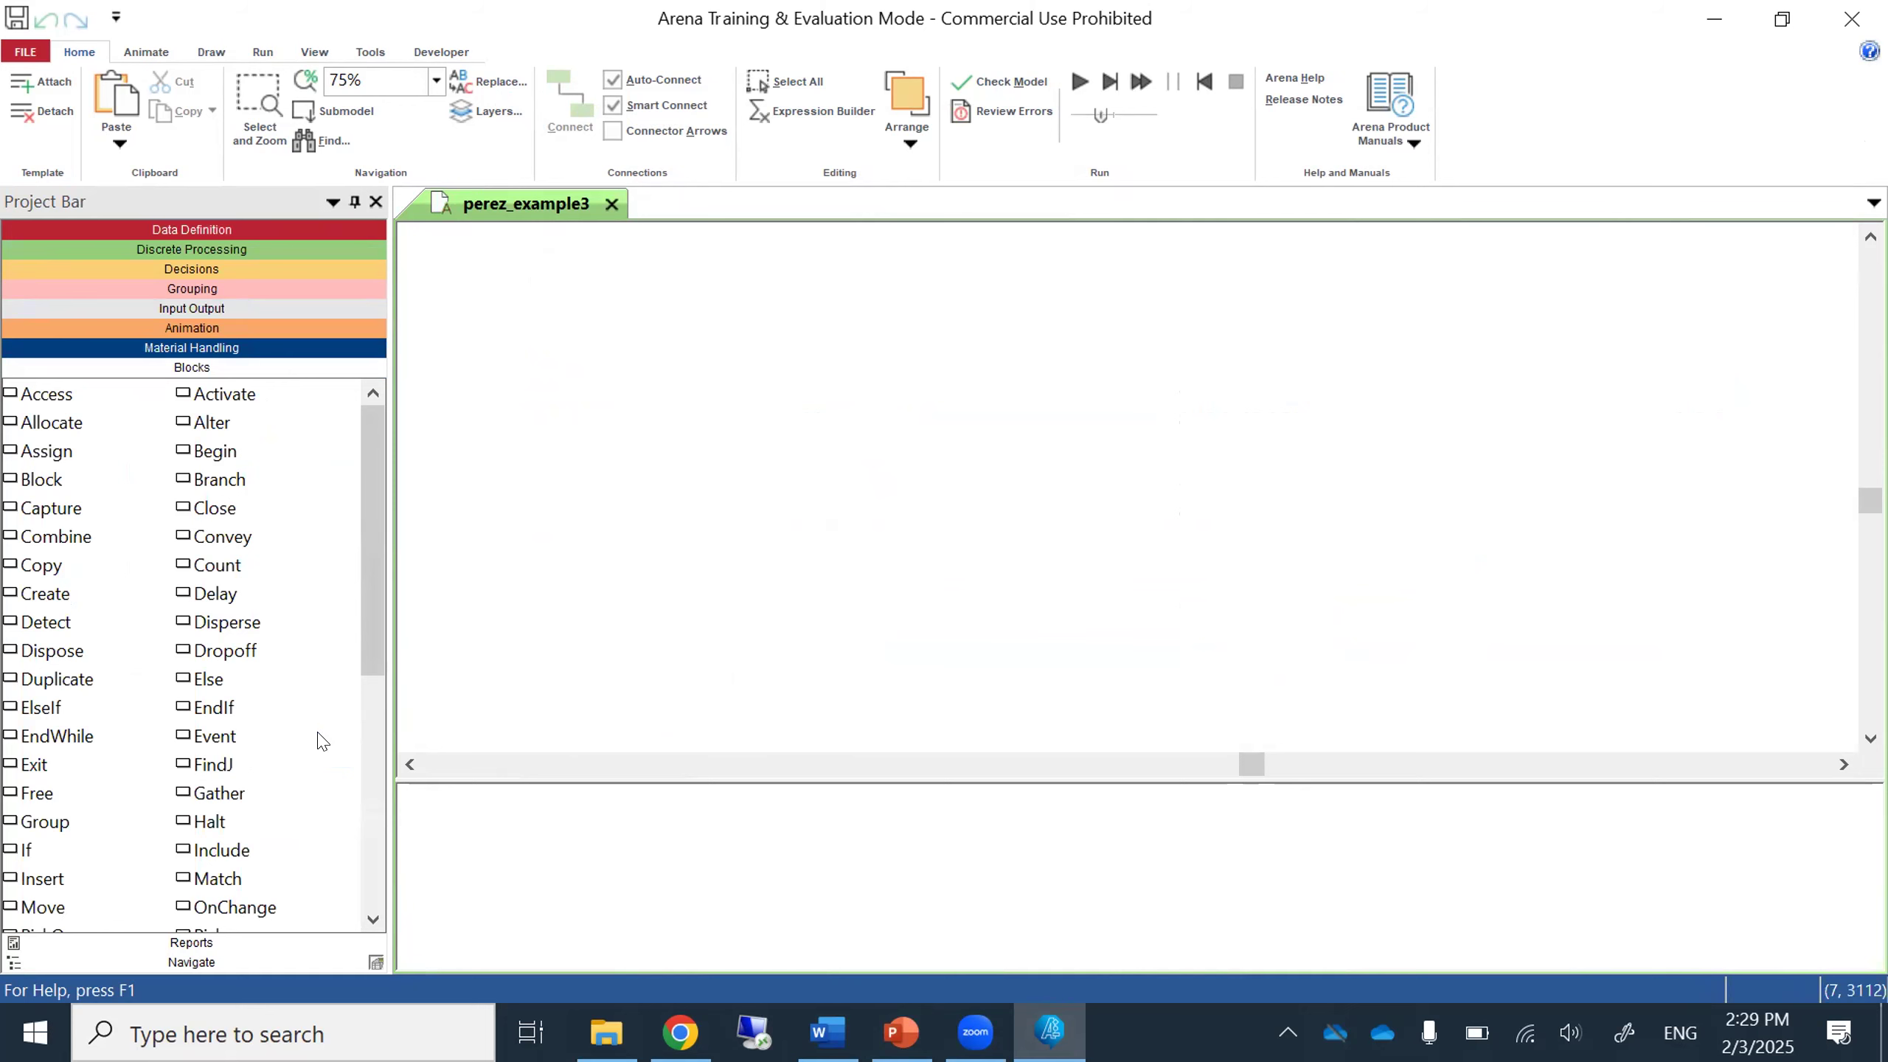
Attach the Elements.tpo template panel to the project.
{"action": "right_click", "coordinate": [321, 739]}
{"action": "mouse_move", "coordinate": [401, 860]}
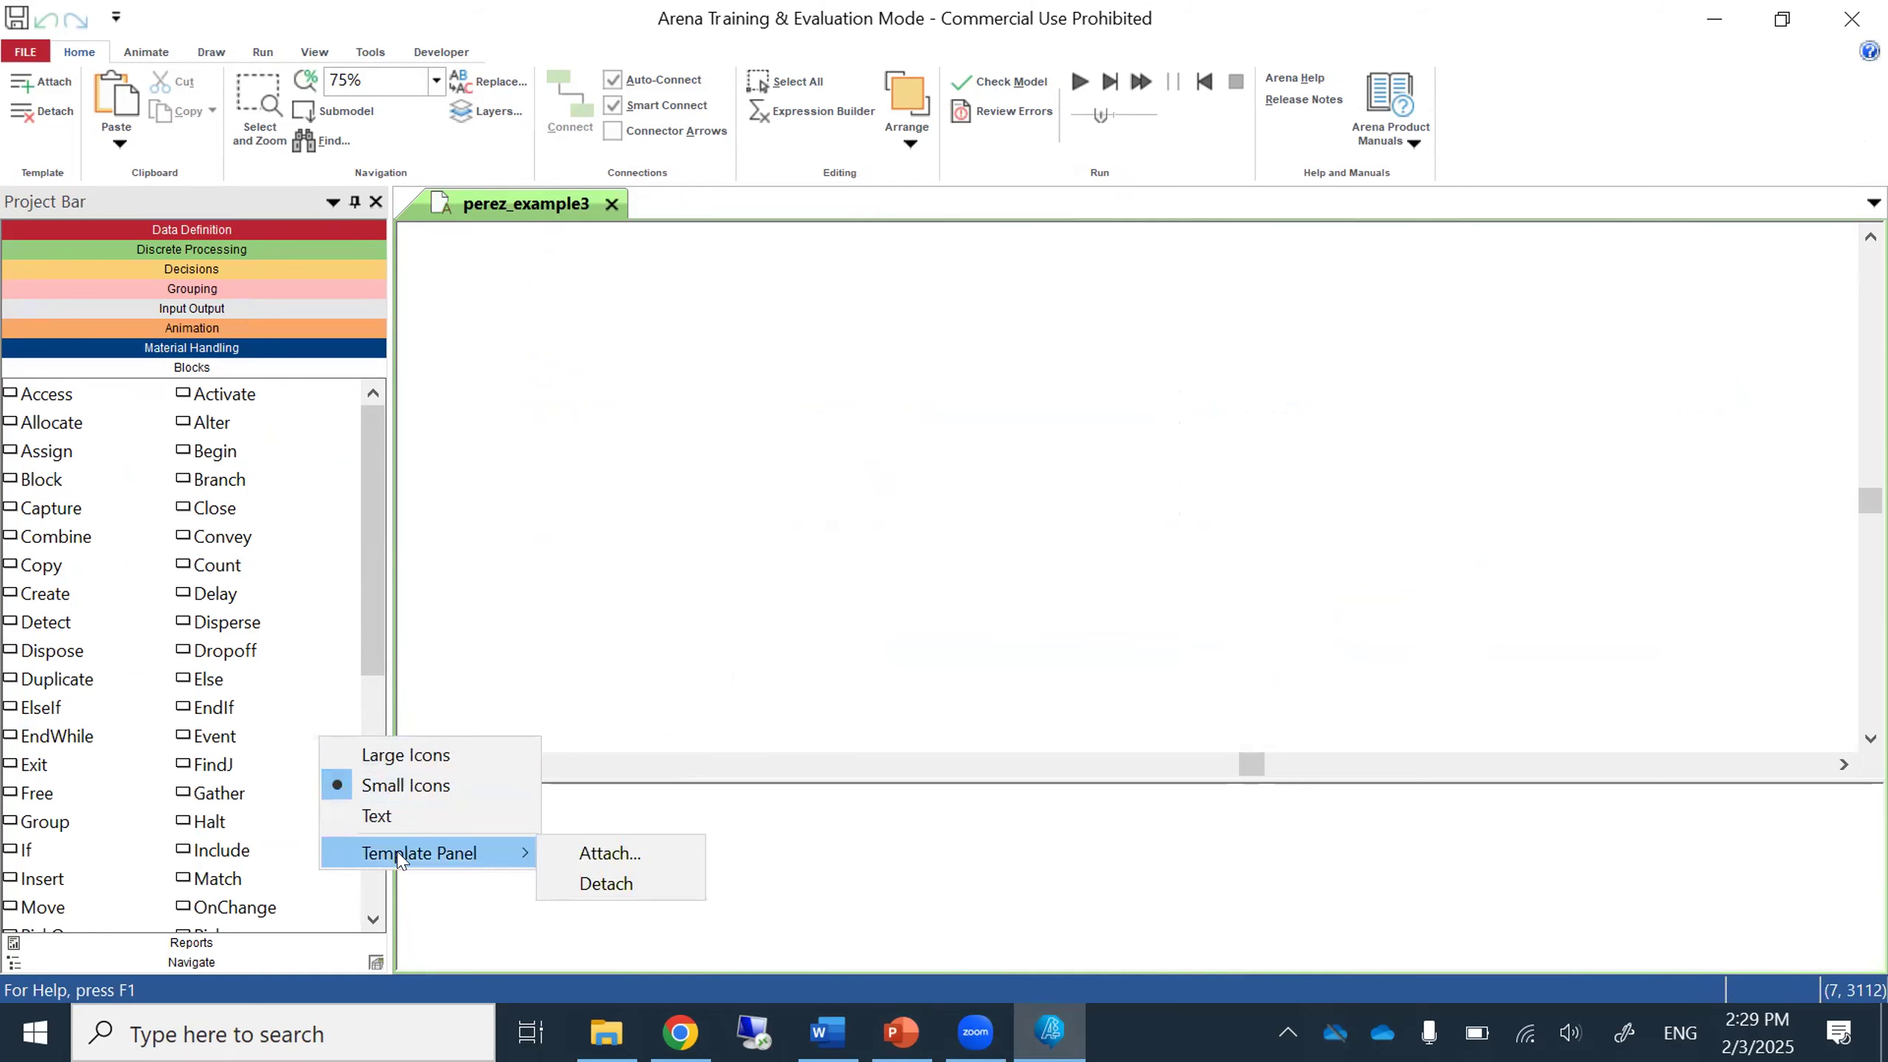
{"action": "left_click", "coordinate": [587, 853]}
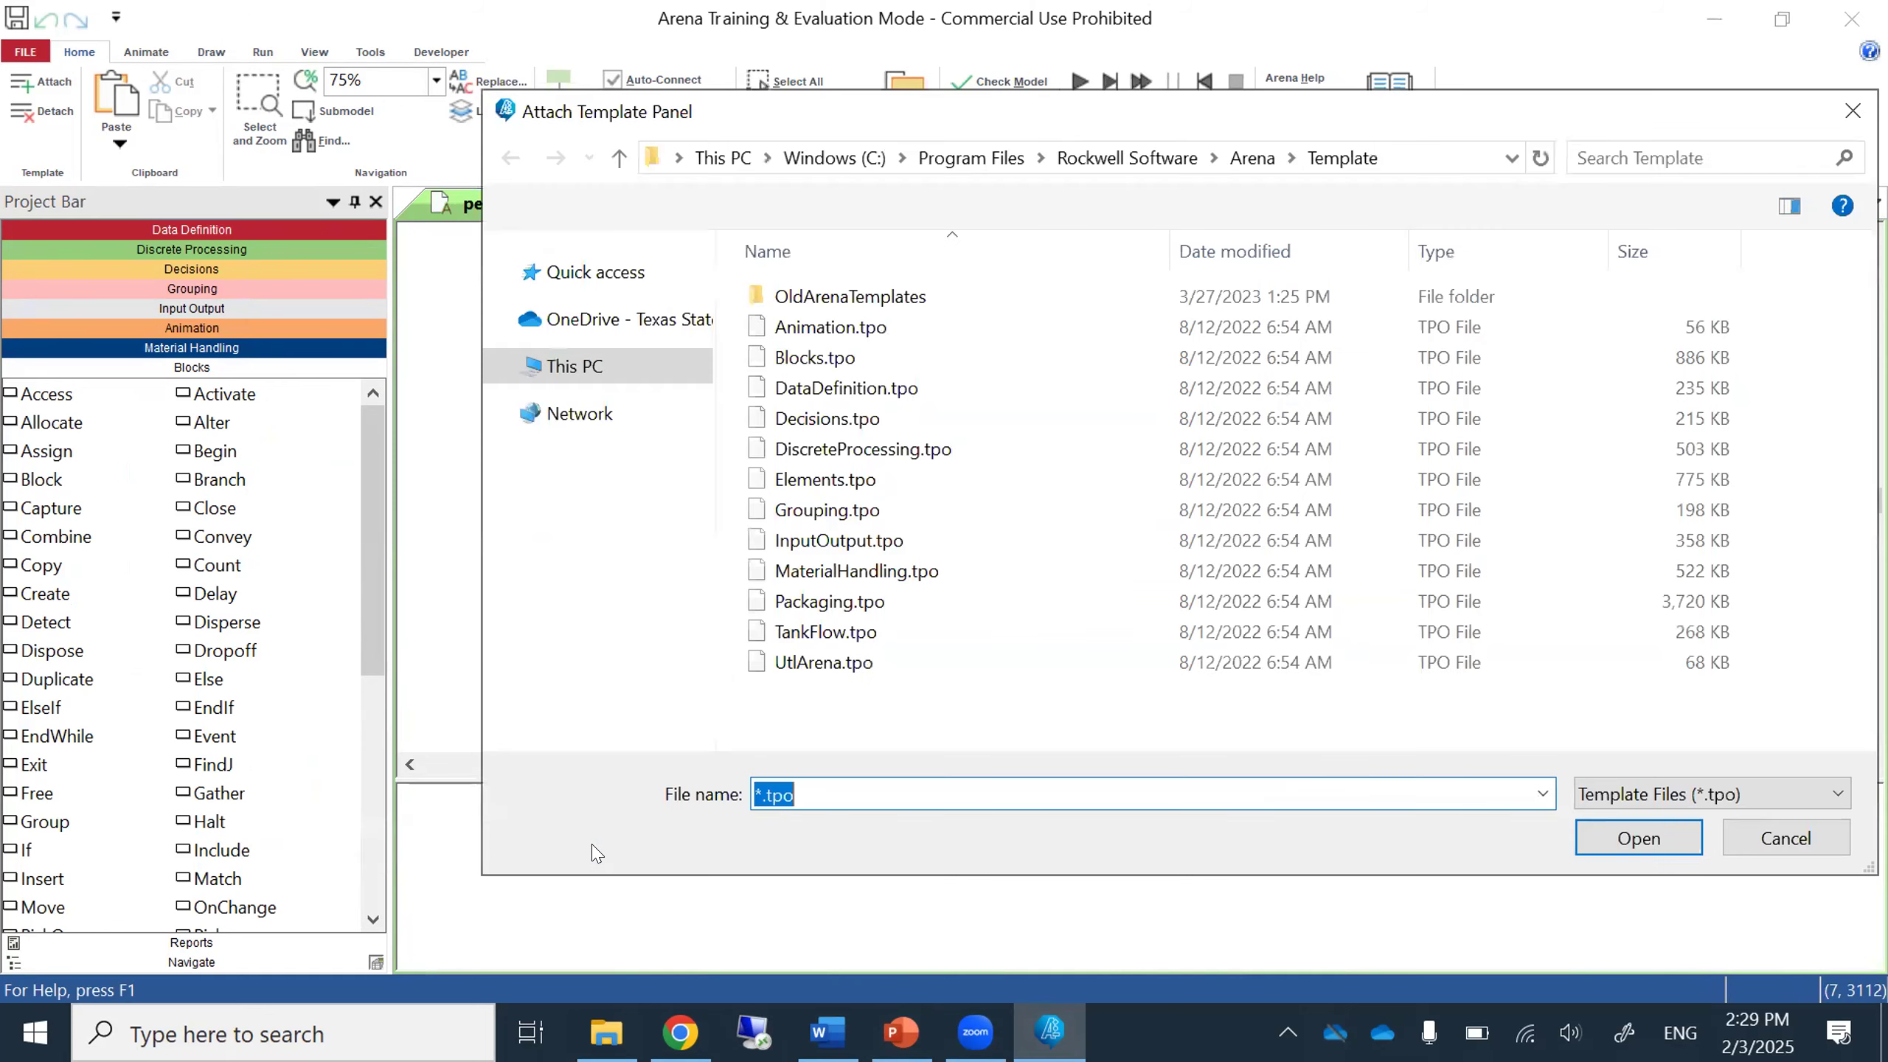
{"action": "left_click", "coordinate": [826, 479]}
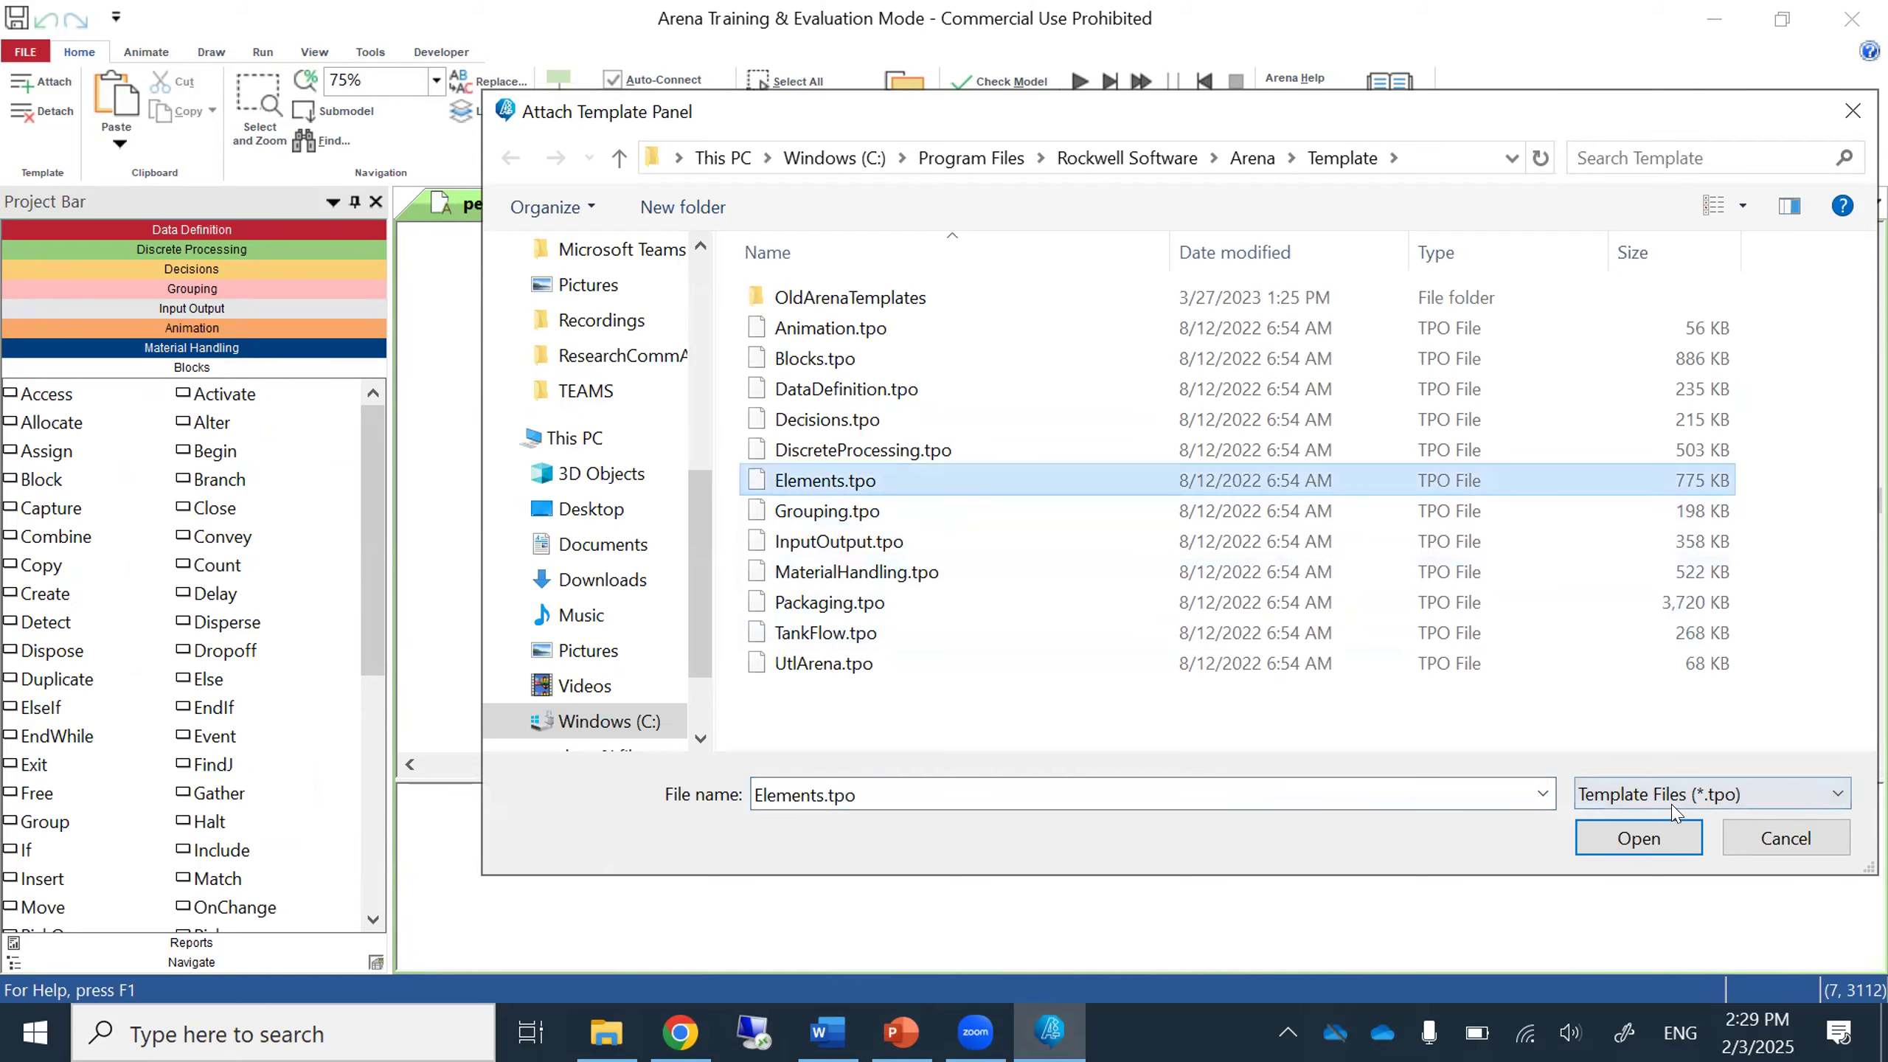
{"action": "left_click", "coordinate": [1642, 837]}
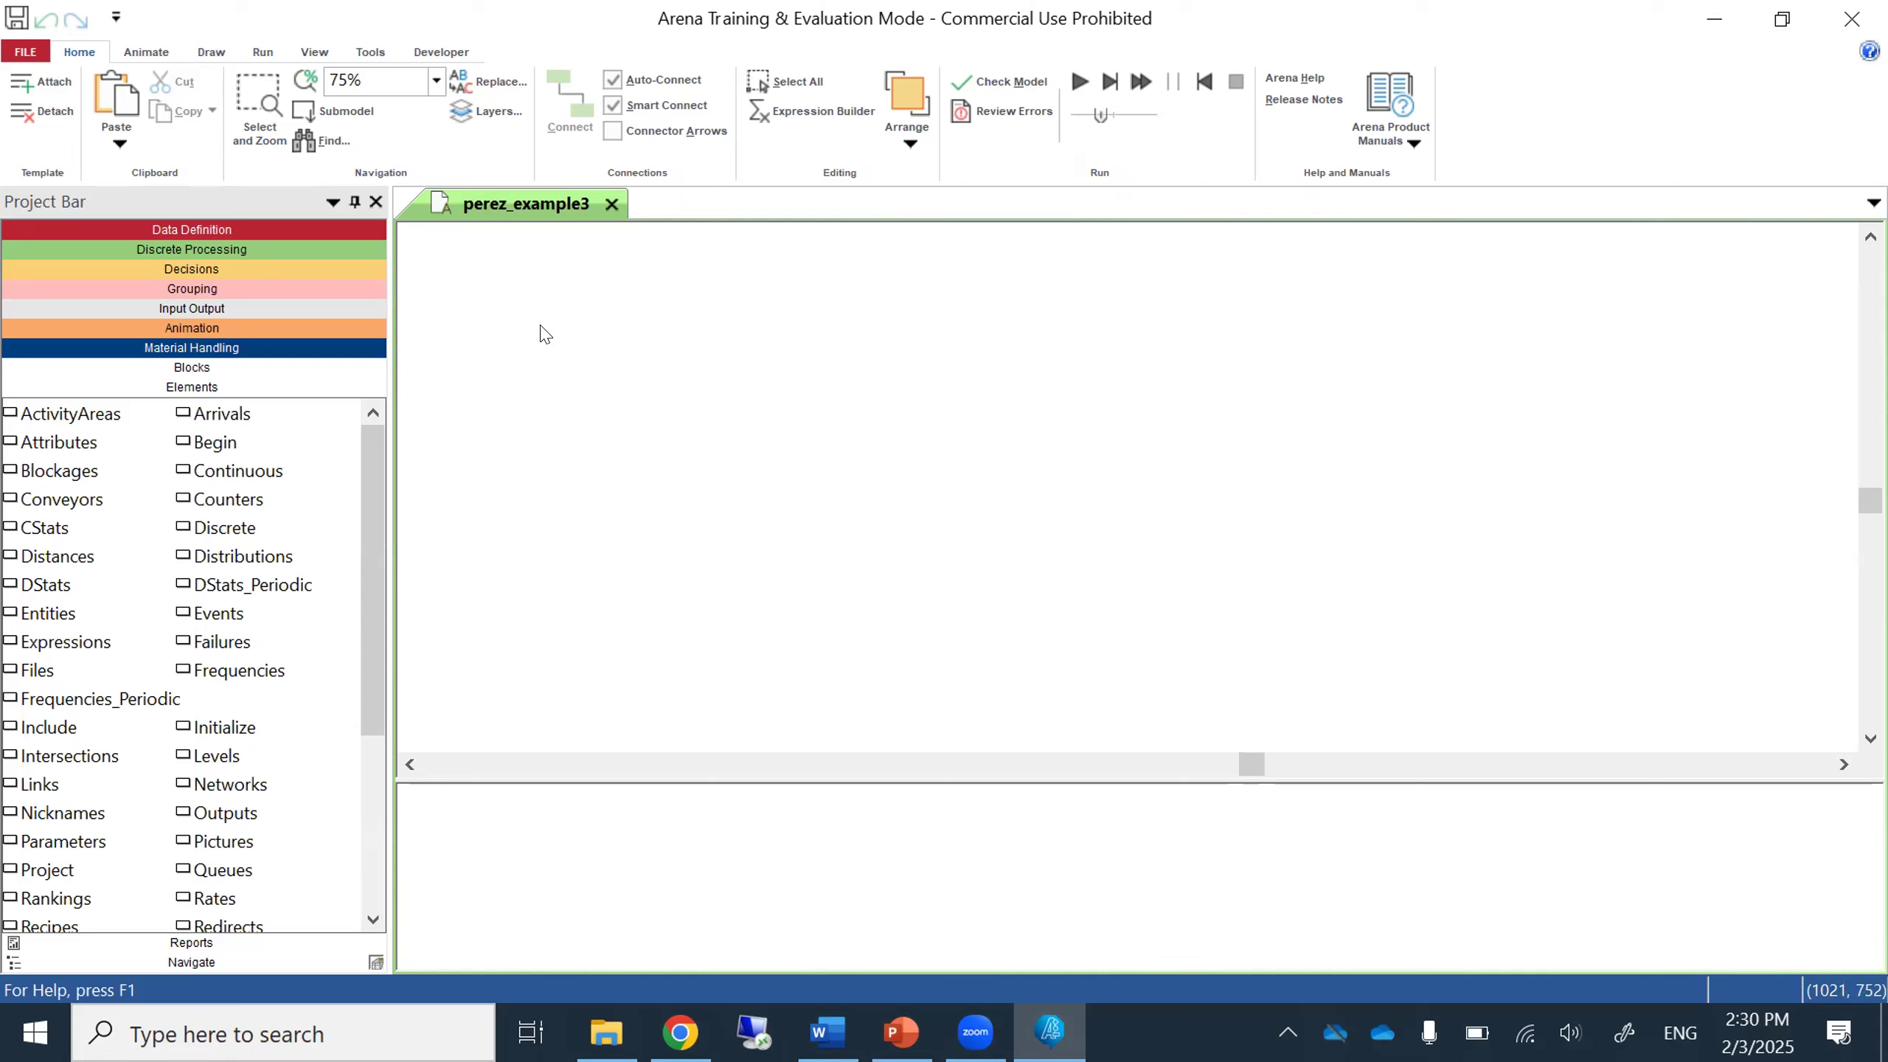
Enlarge the model canvas and place a size 12 text label reading "Model" near its upper-left corner.
{"action": "left_click_drag", "start_coordinate": [638, 772], "coordinate": [630, 888]}
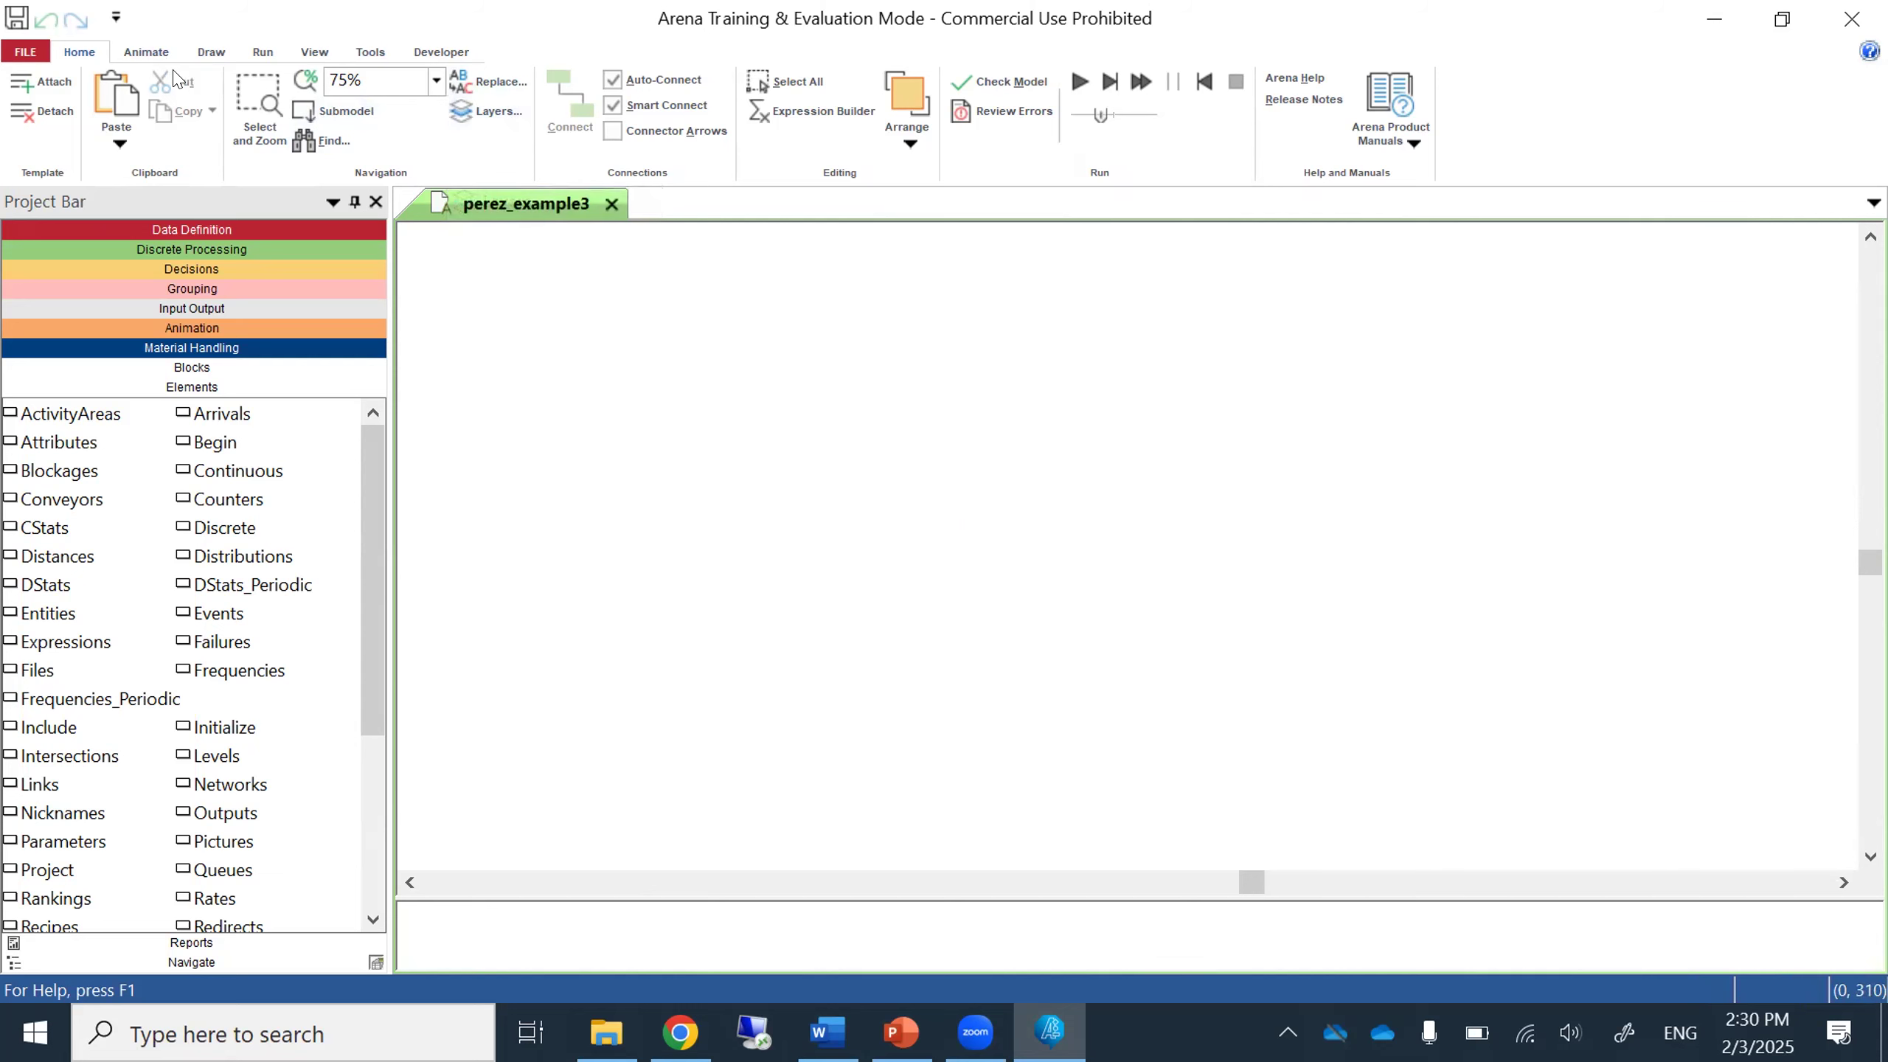
{"action": "left_click", "coordinate": [211, 53]}
{"action": "left_click", "coordinate": [205, 113]}
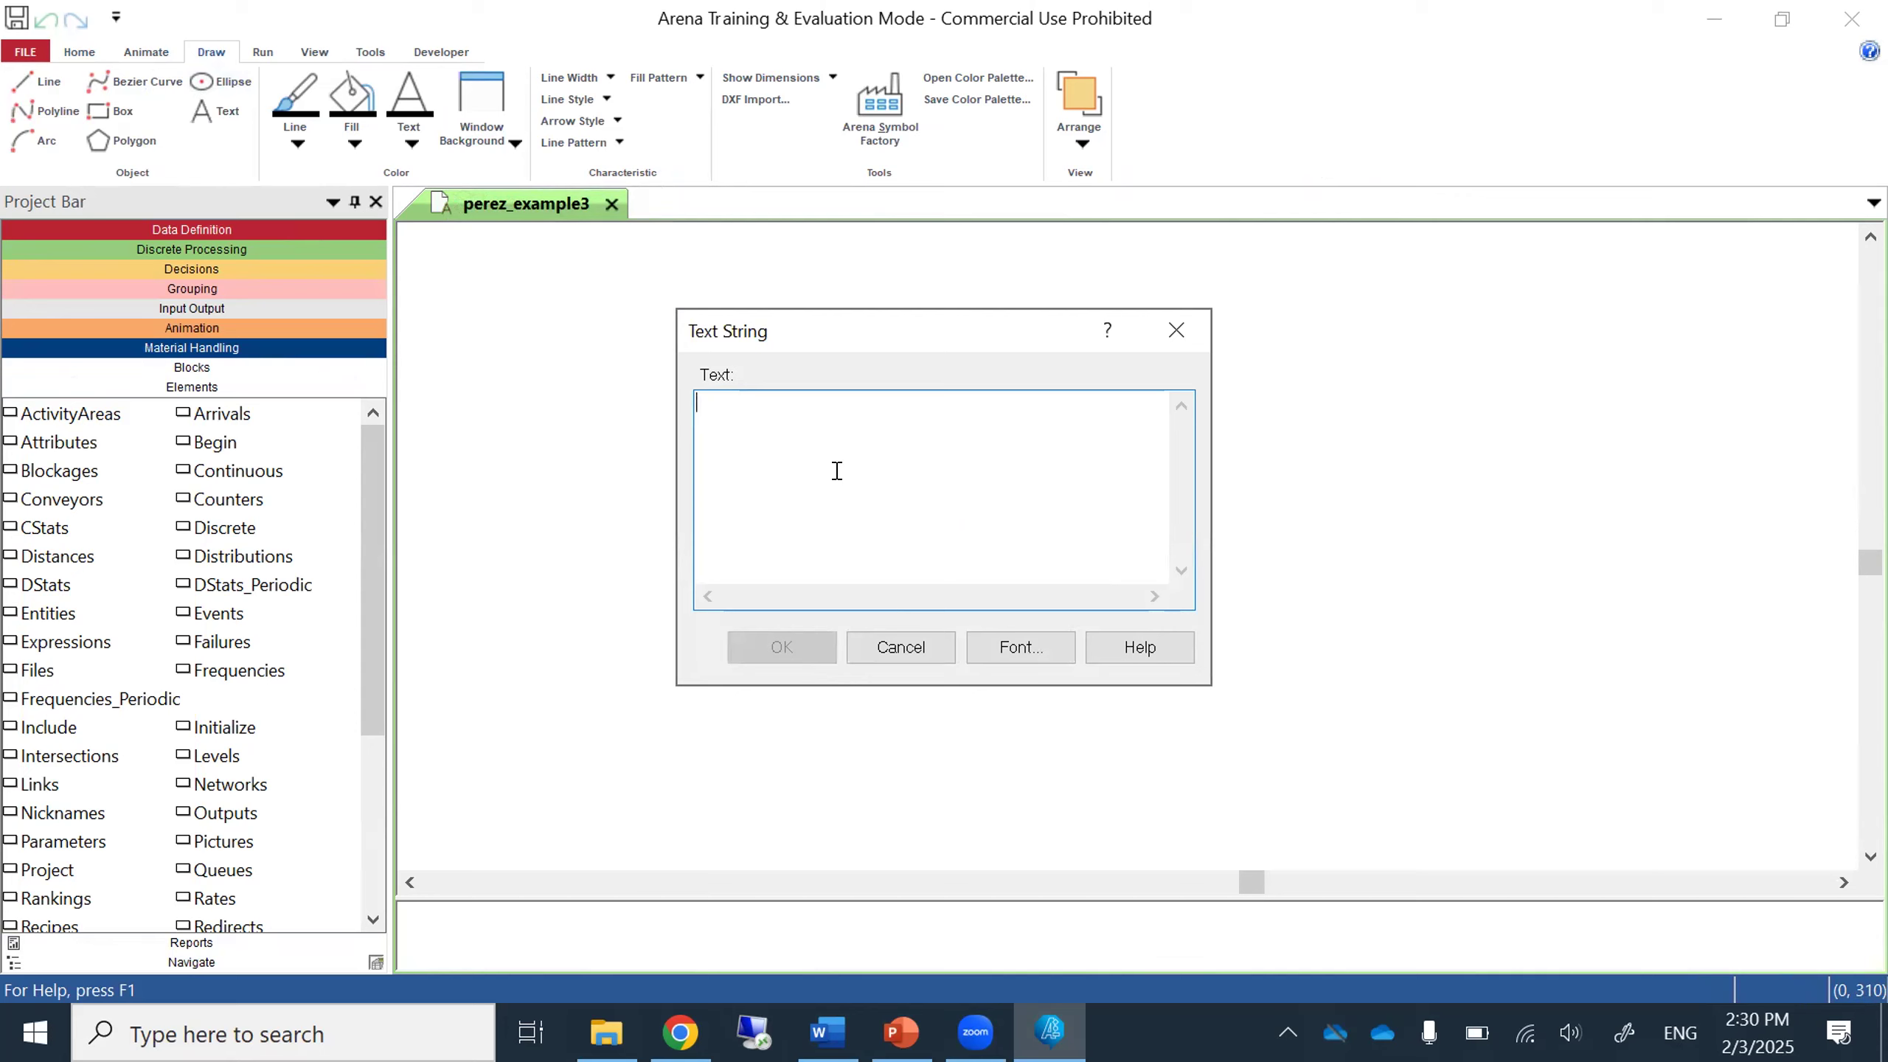
{"action": "type", "text": "Model"}
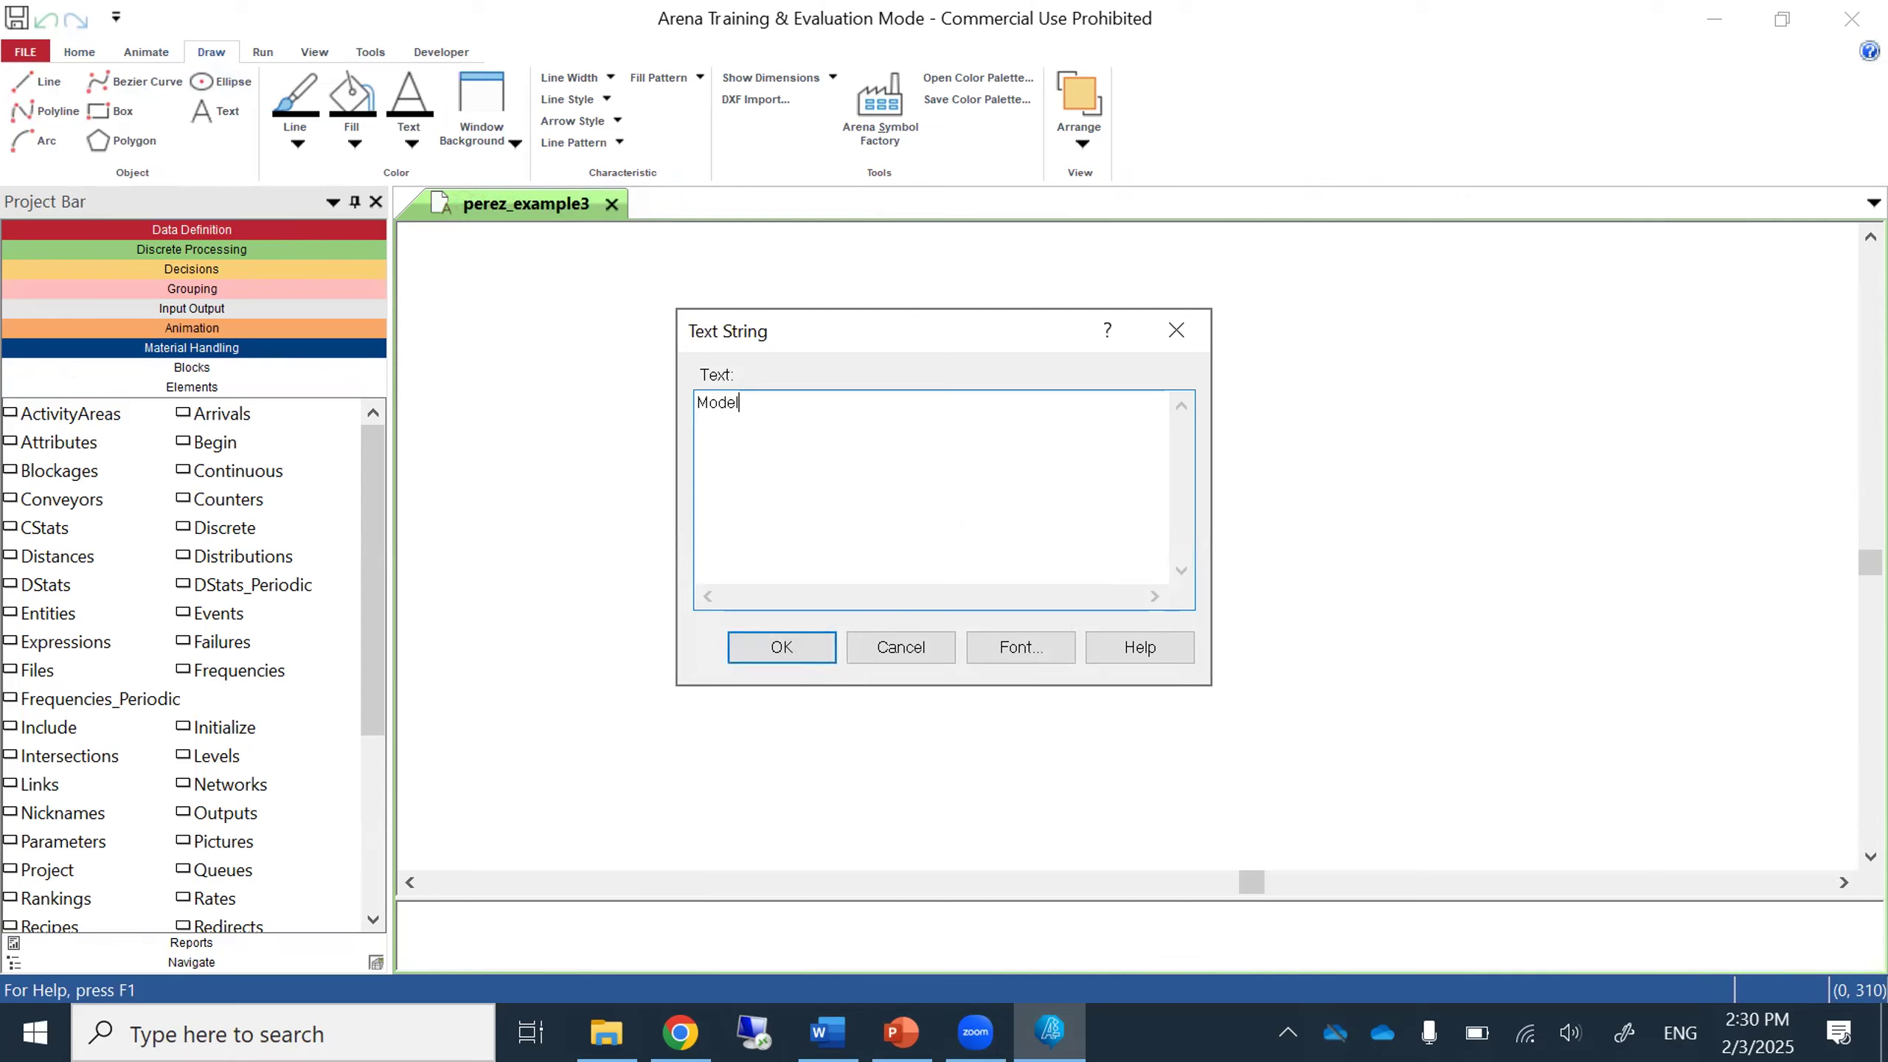
{"action": "left_click", "coordinate": [1032, 649]}
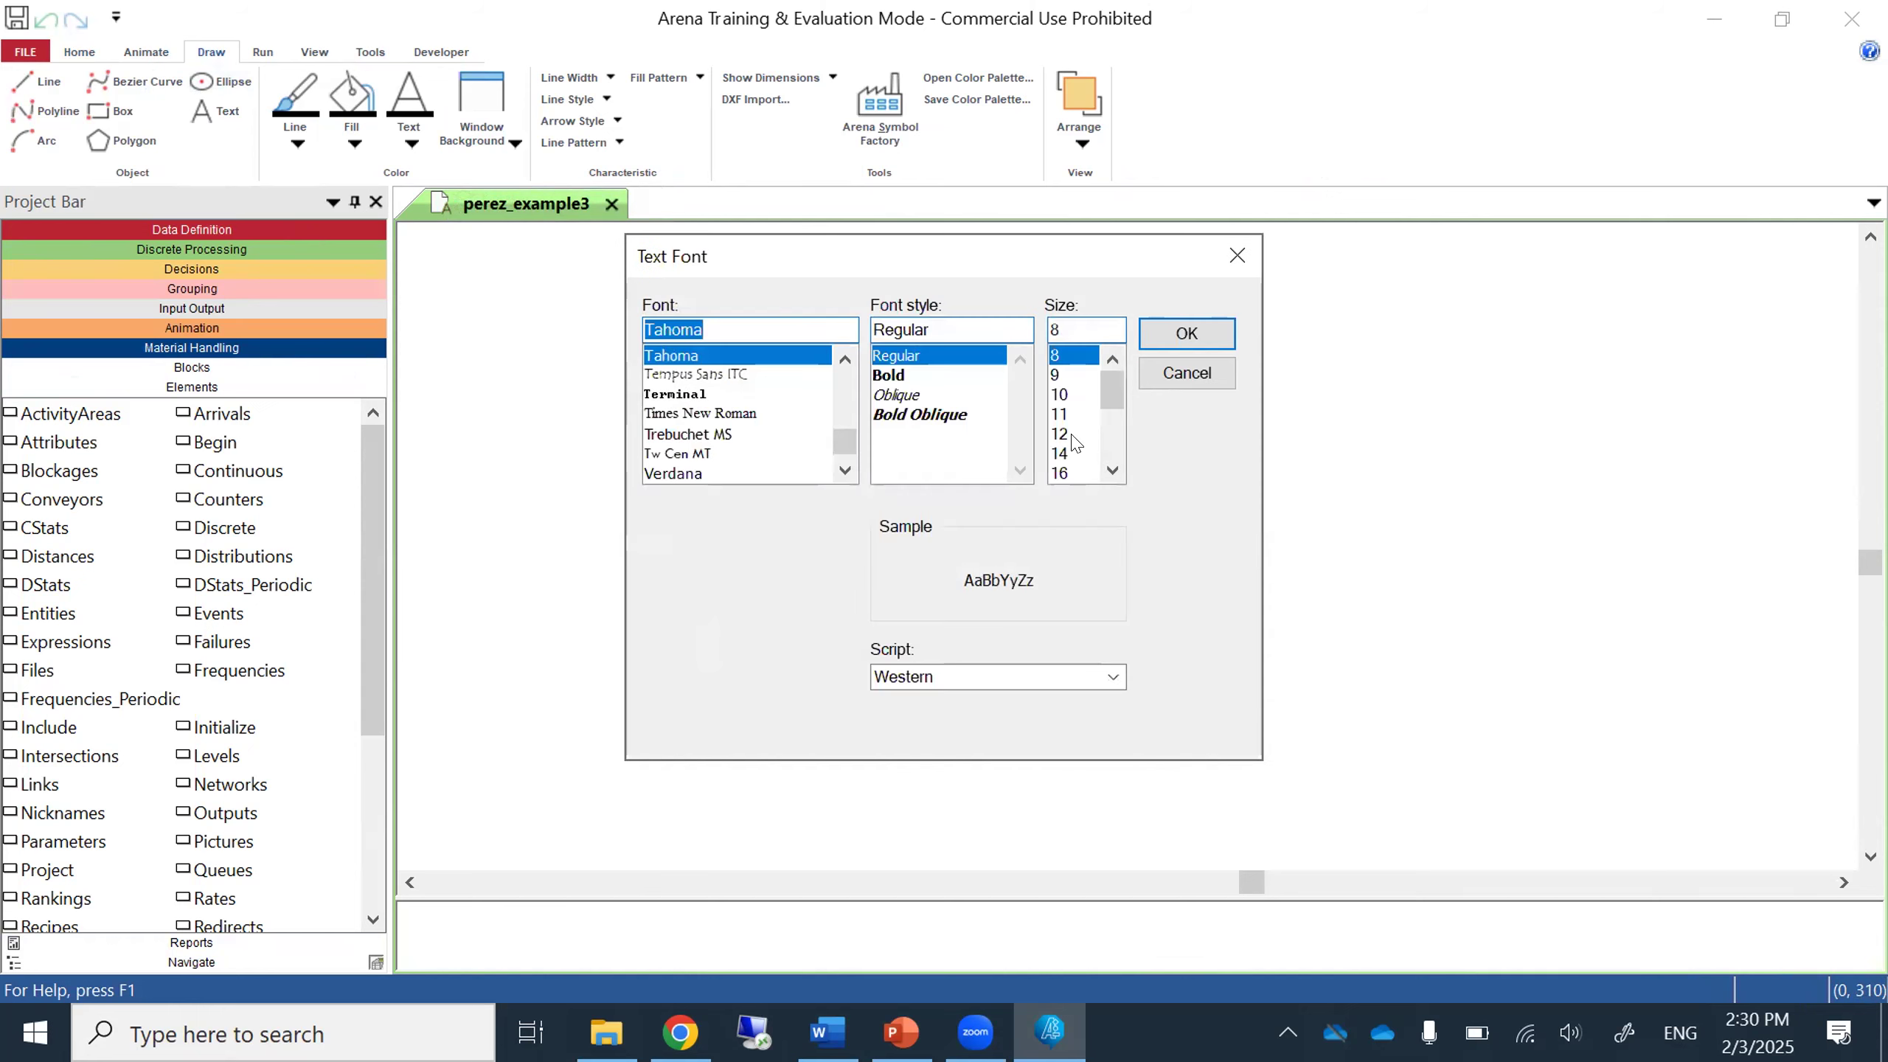
{"action": "left_click", "coordinate": [1078, 434]}
{"action": "left_click", "coordinate": [1186, 333]}
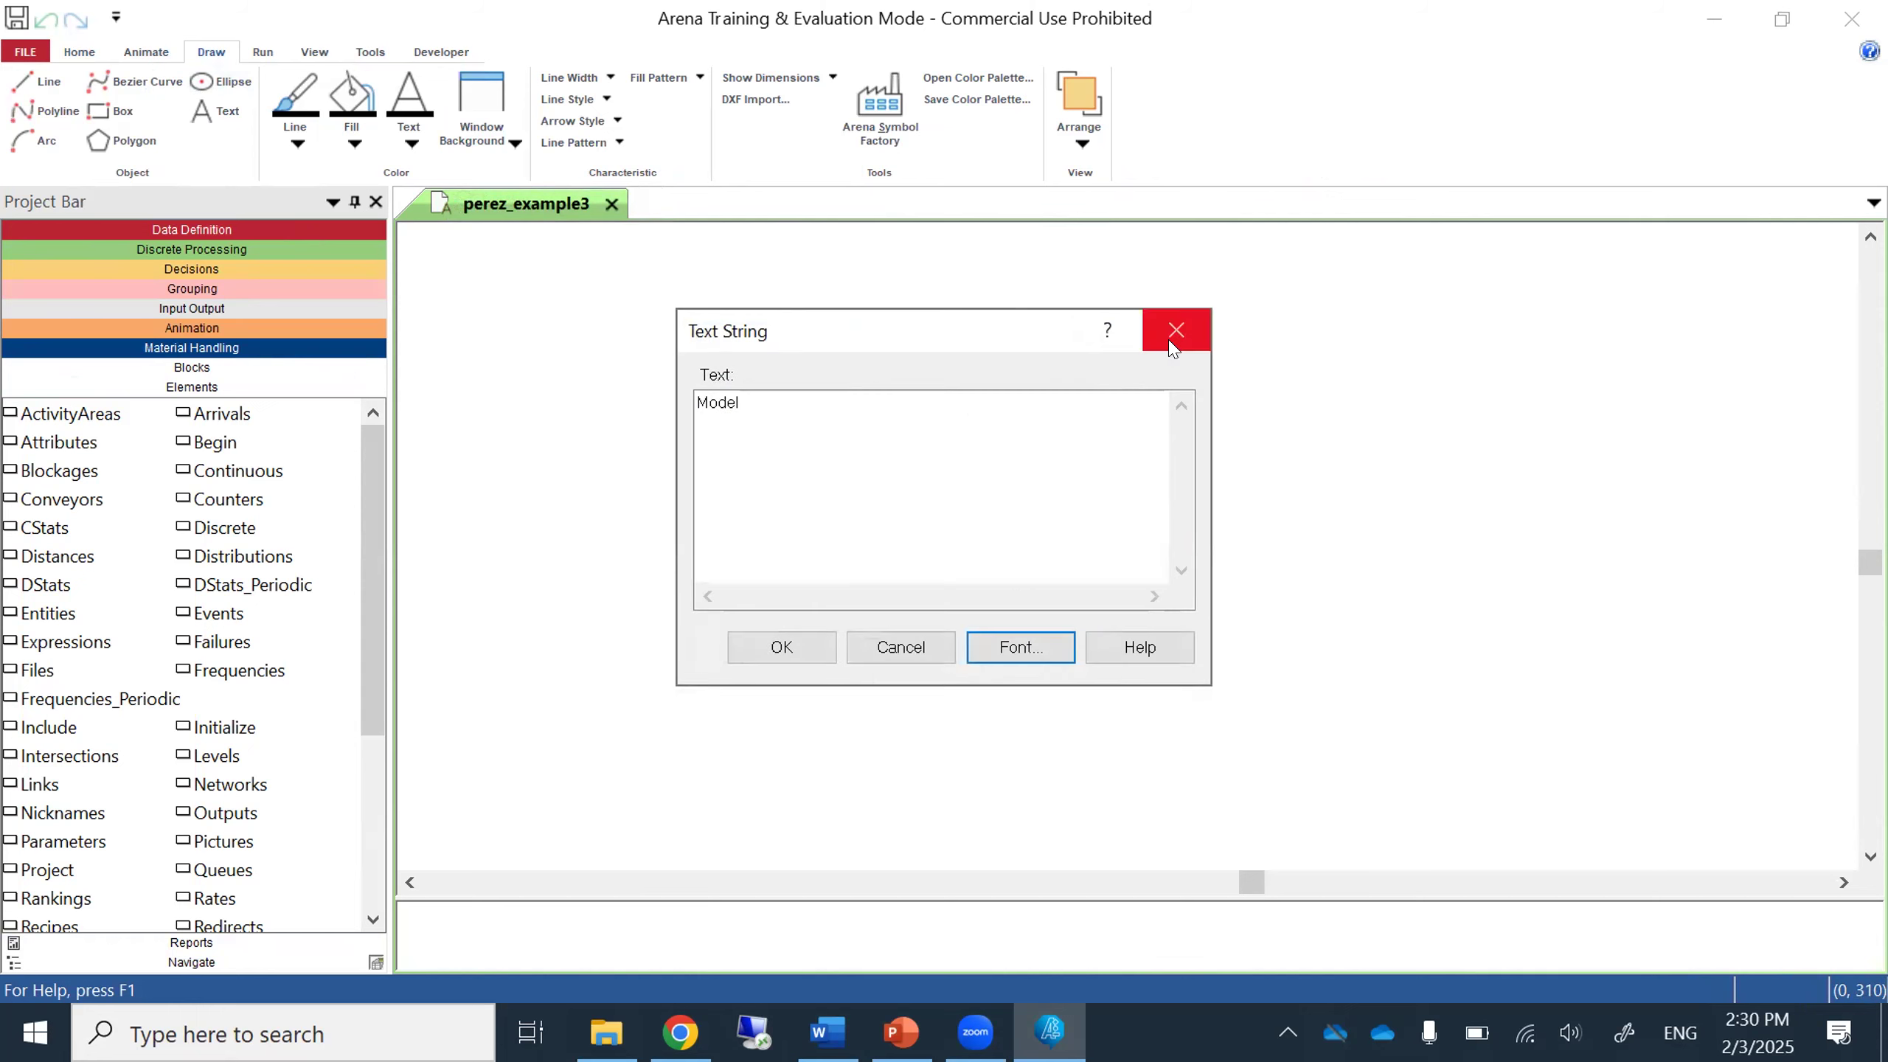
{"action": "left_click", "coordinate": [779, 647]}
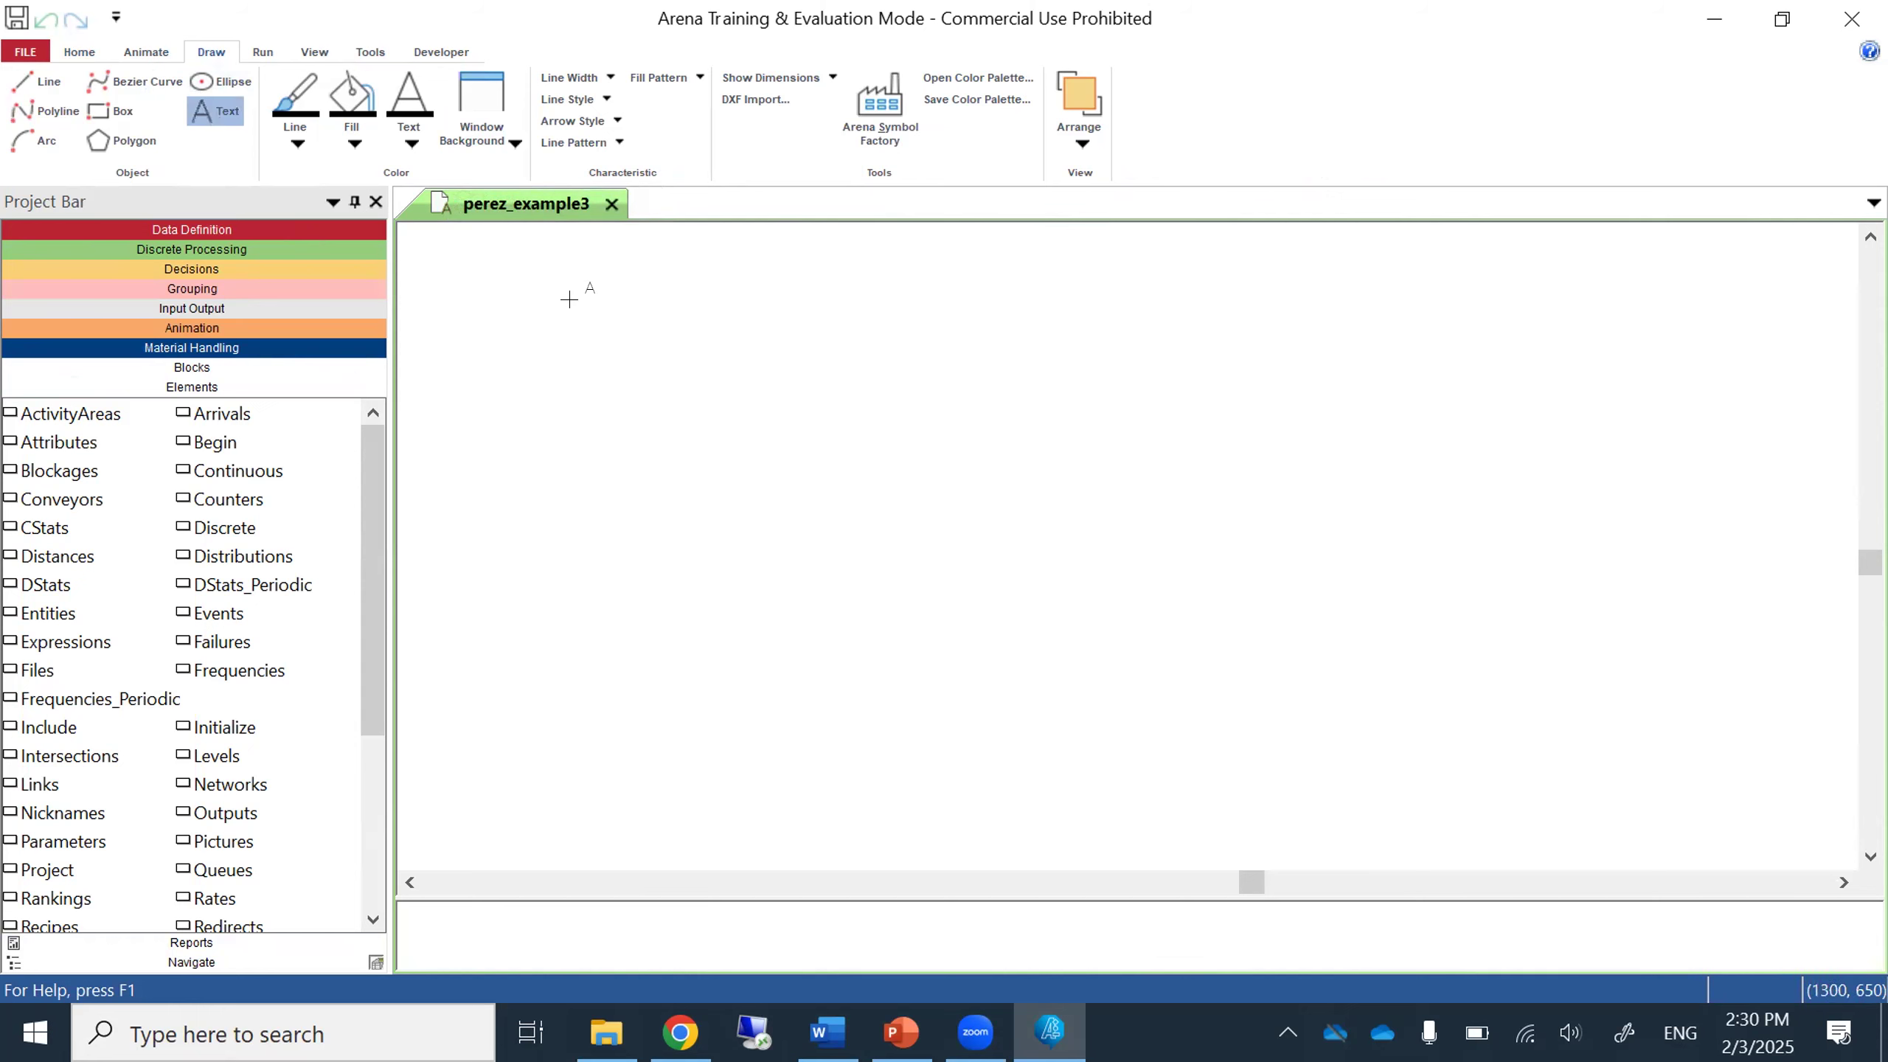
{"action": "left_click", "coordinate": [499, 269]}
{"action": "left_click", "coordinate": [566, 422]}
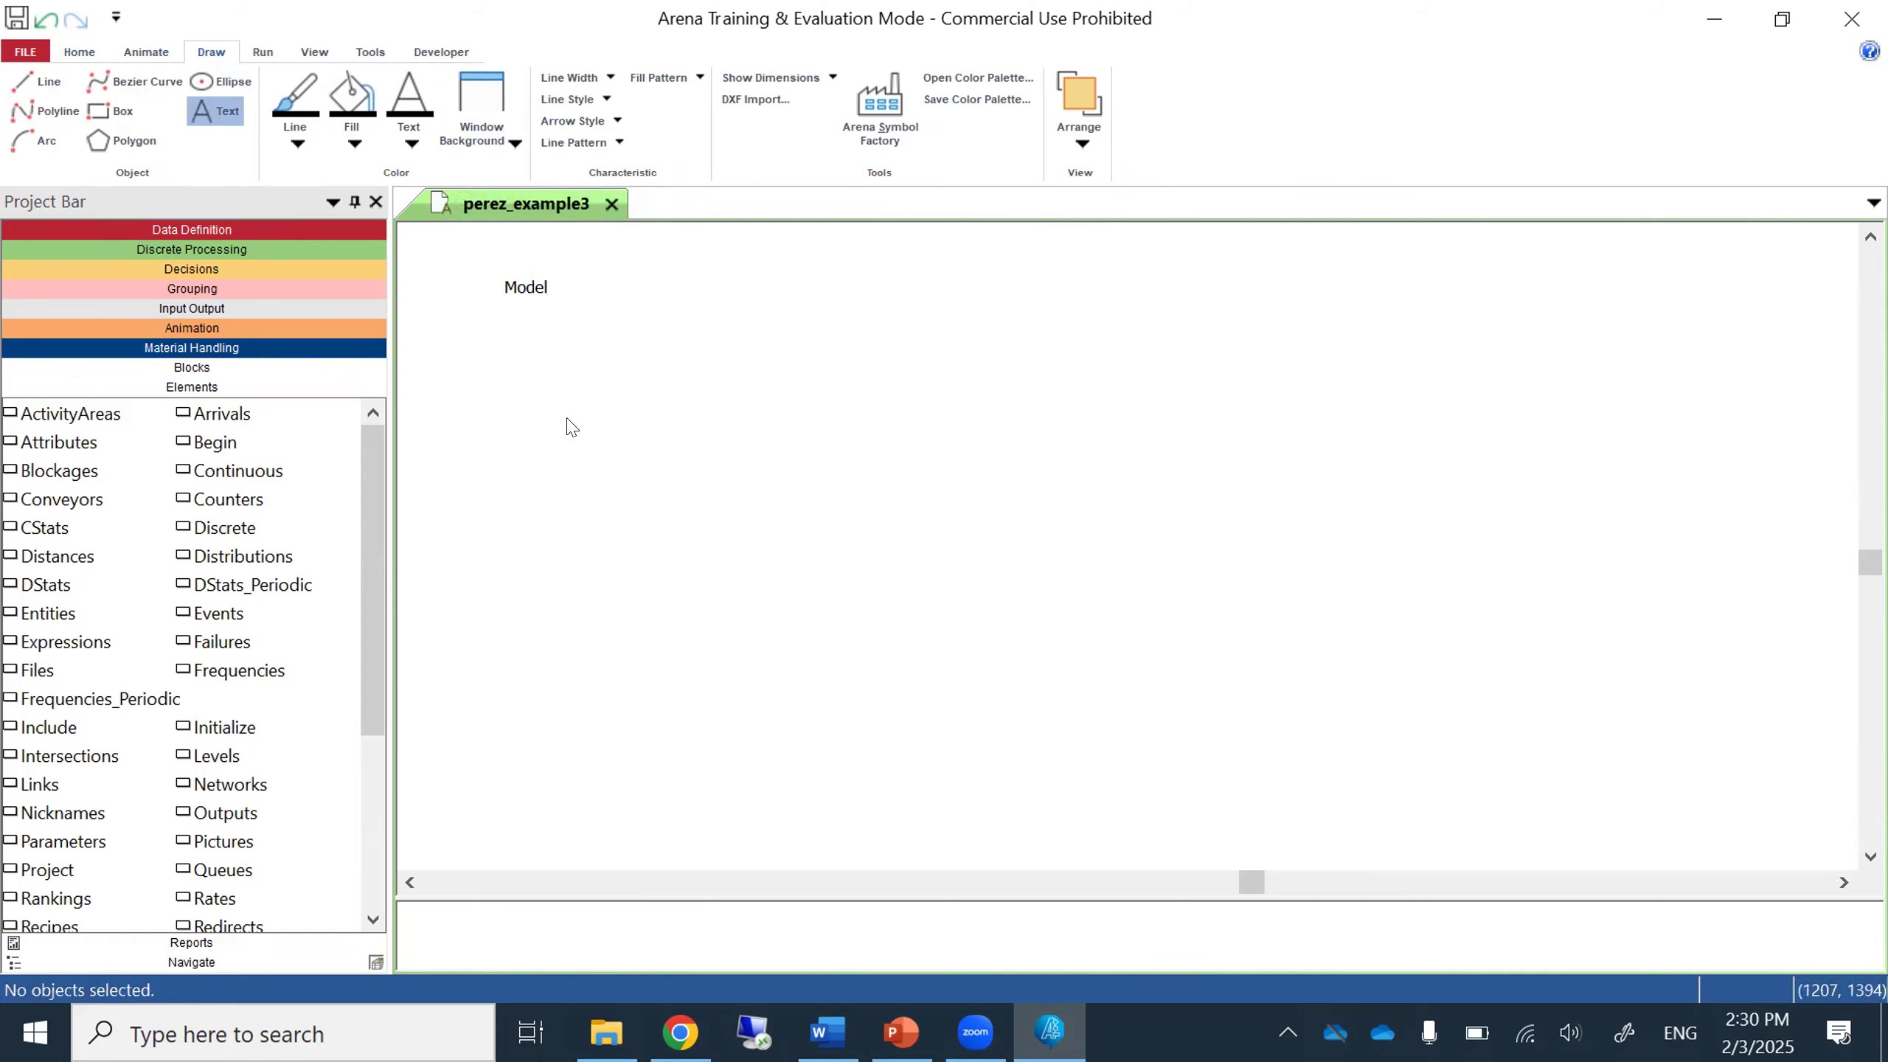
Place a Tahoma size 12 text label reading "Experimental Frame" below the Model label, roughly aligned with its left edge.
{"action": "left_click", "coordinate": [216, 113]}
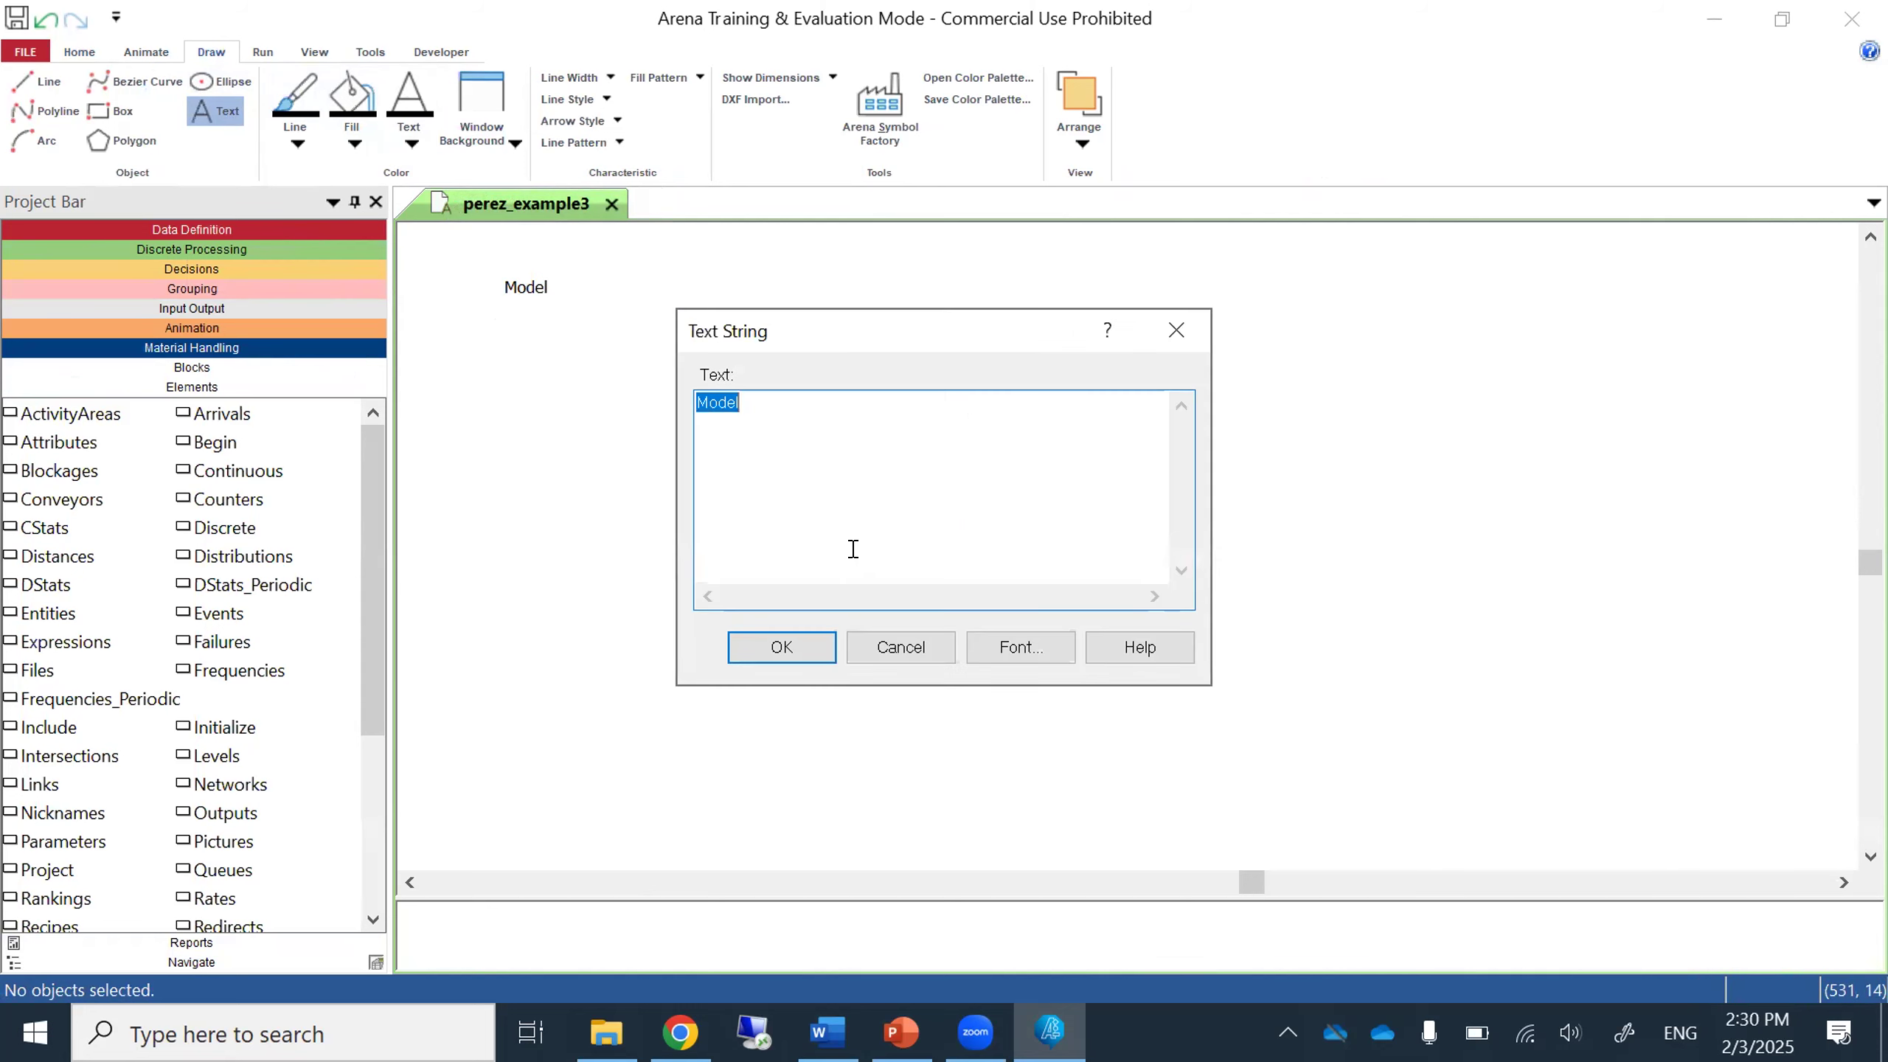
{"action": "type", "text": "Expe"}
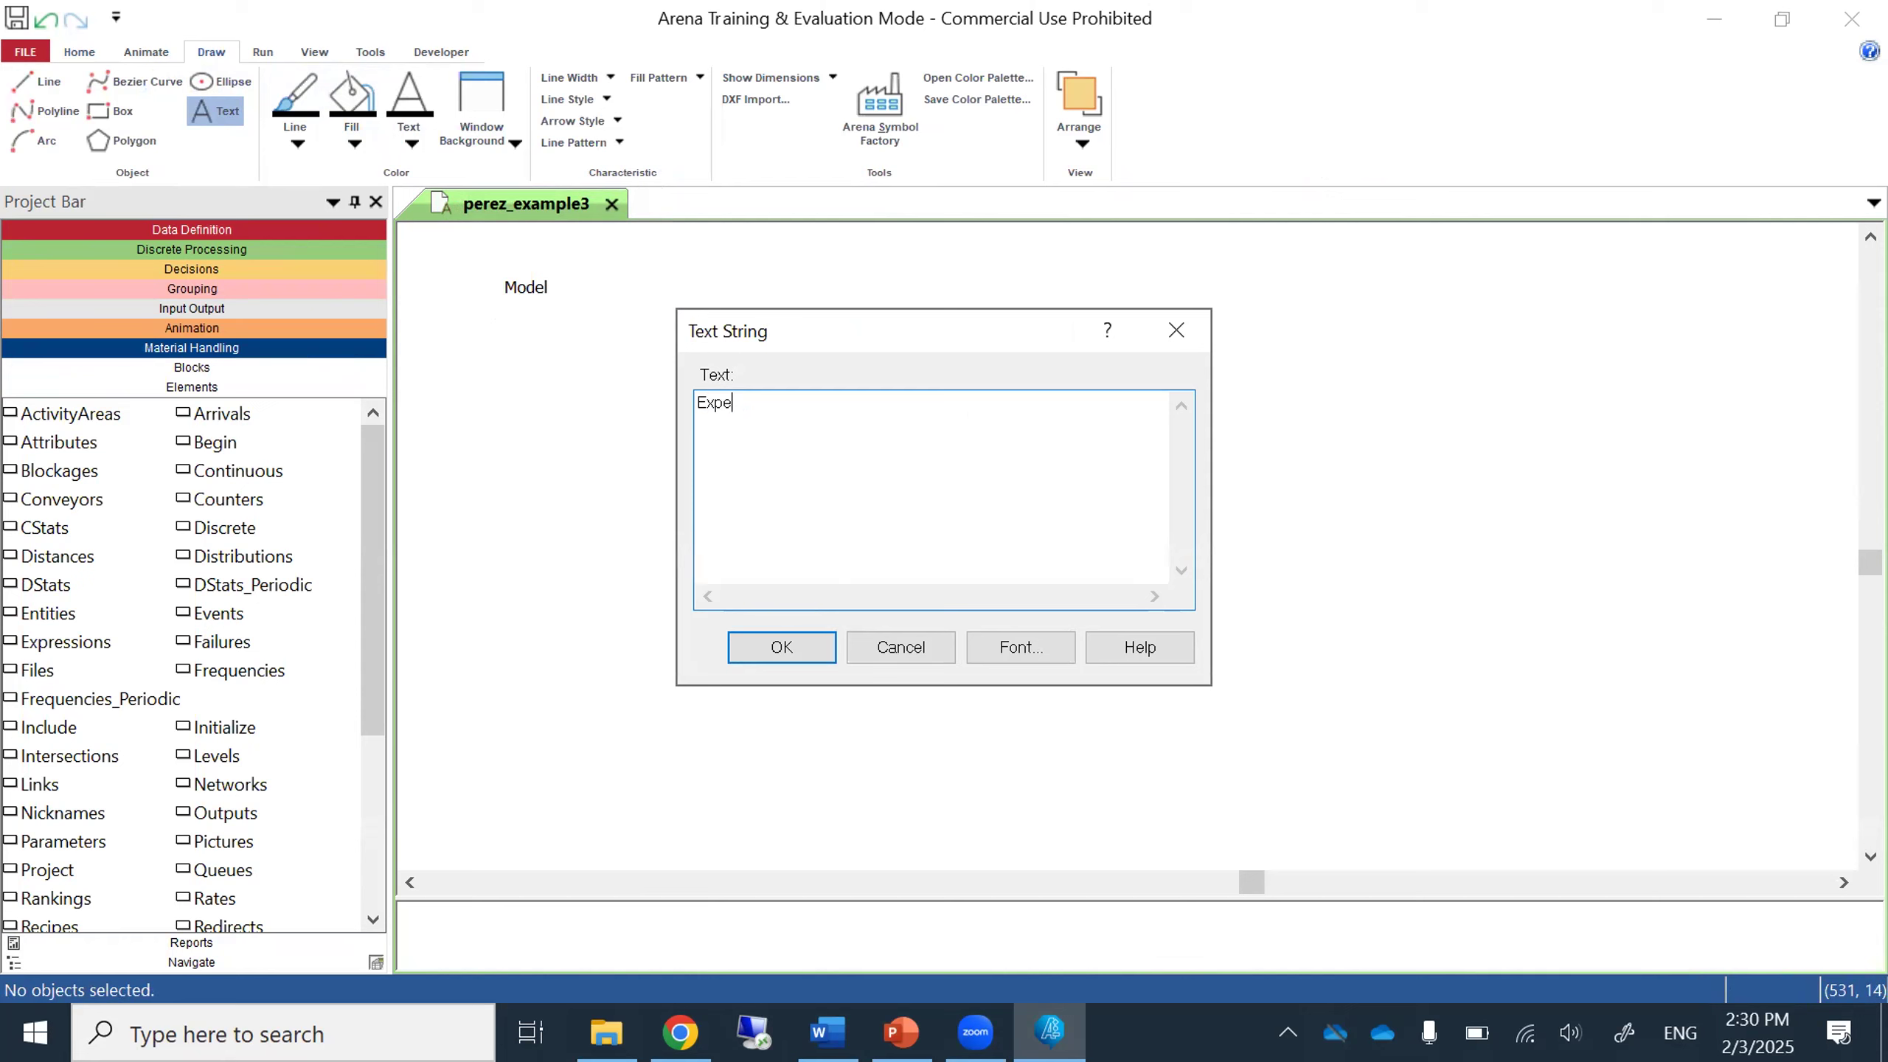
{"action": "type", "text": "rimental Frame"}
{"action": "left_click", "coordinate": [1048, 662]}
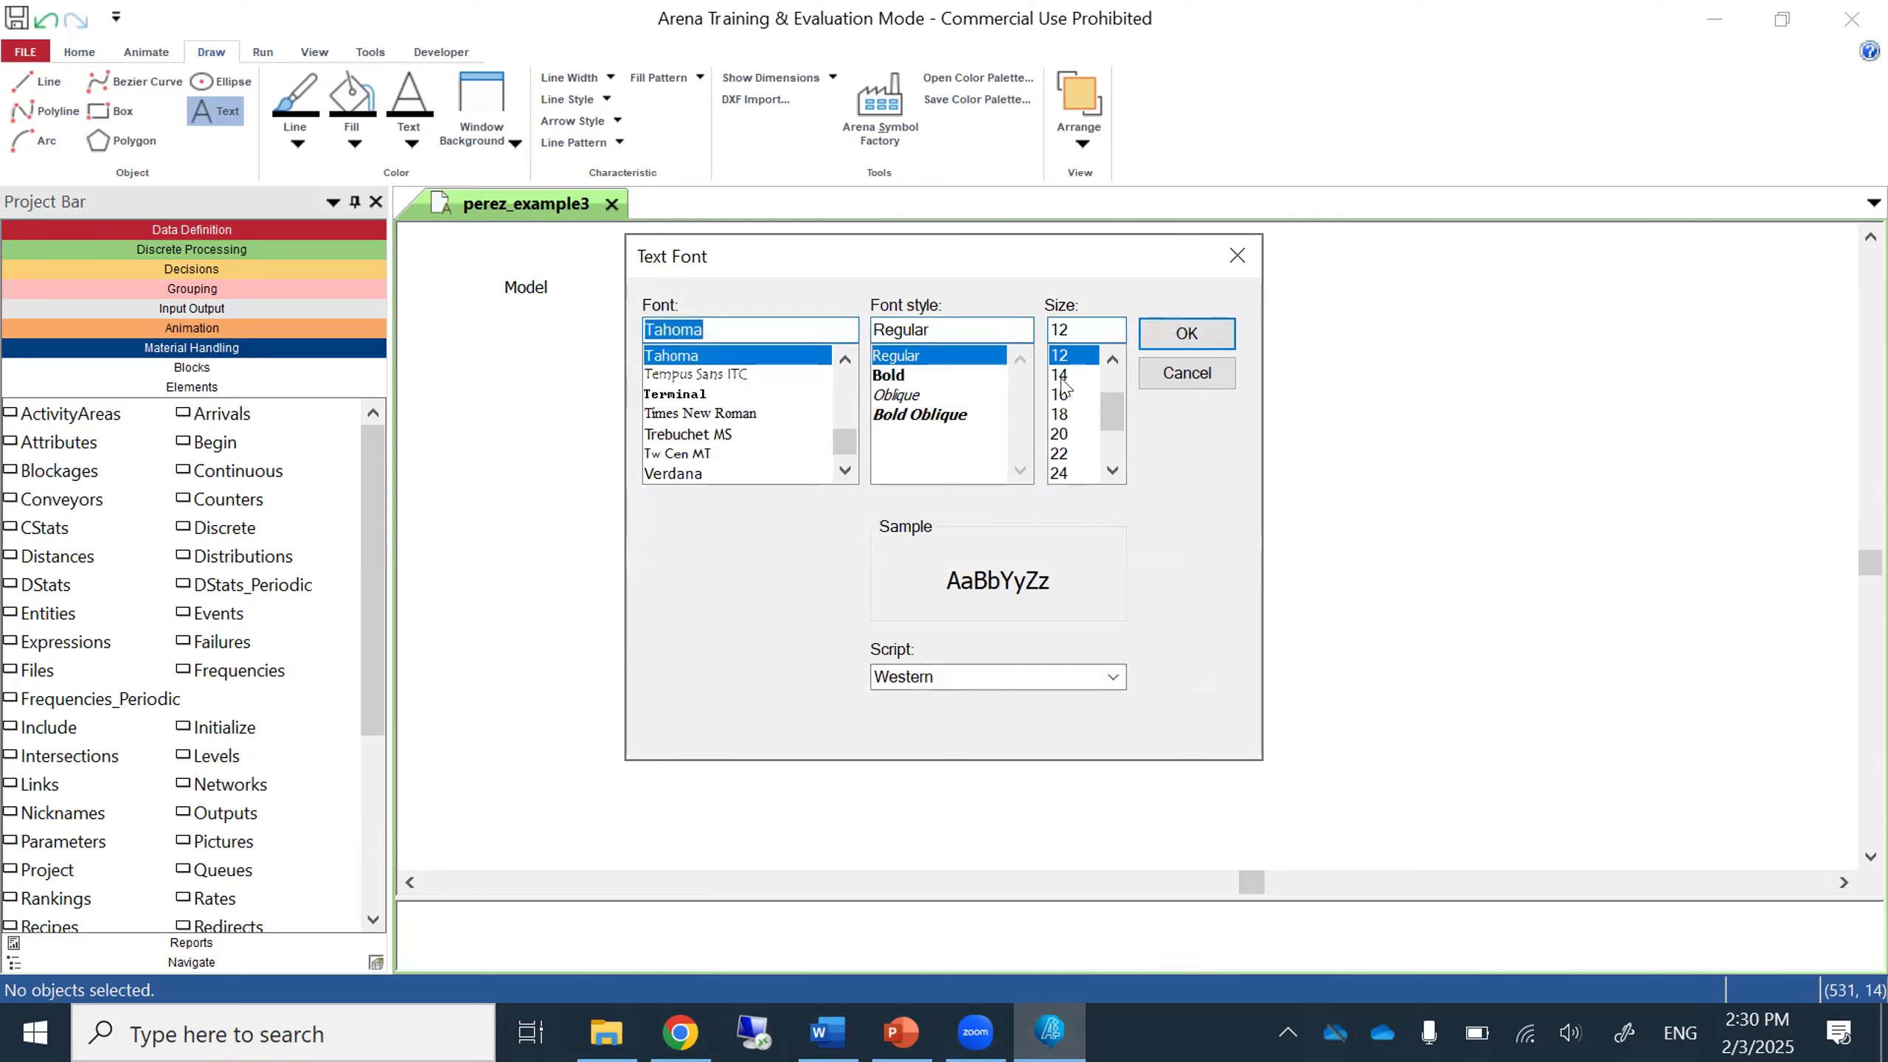
{"action": "left_click", "coordinate": [1187, 333]}
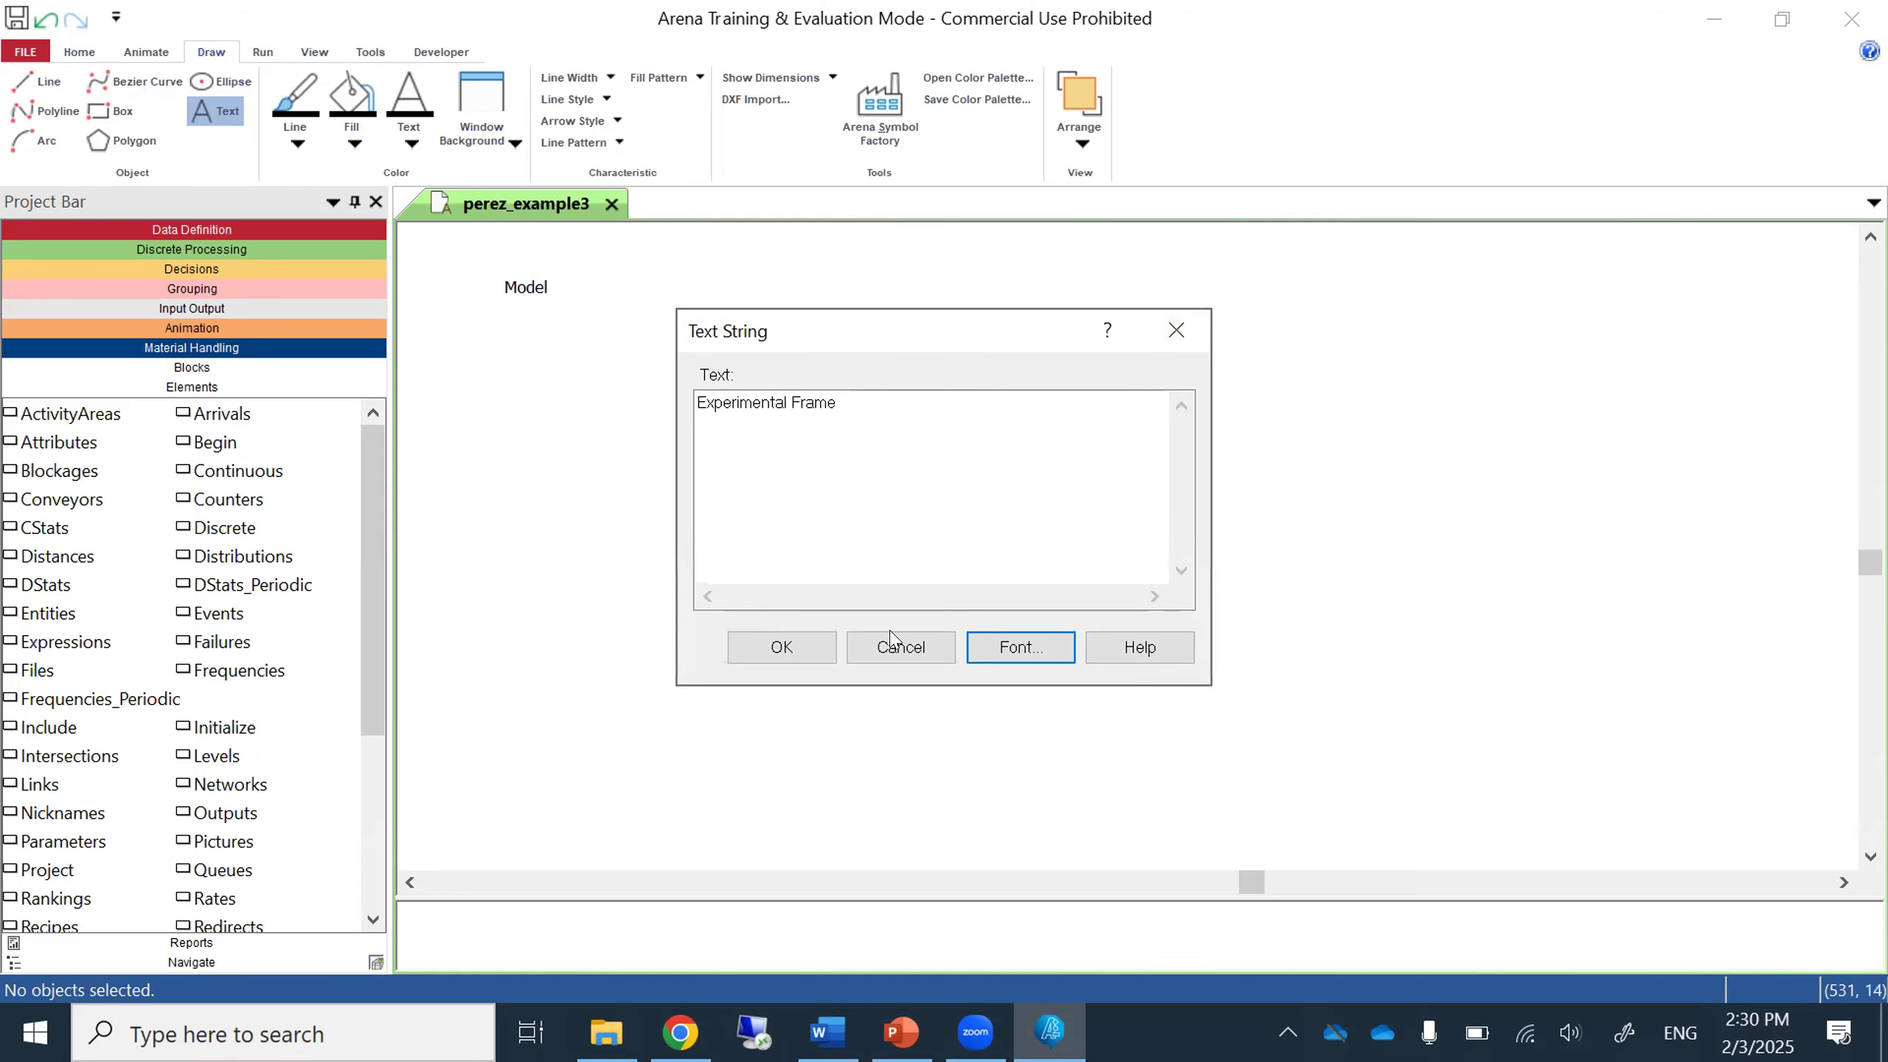
{"action": "left_click", "coordinate": [775, 657]}
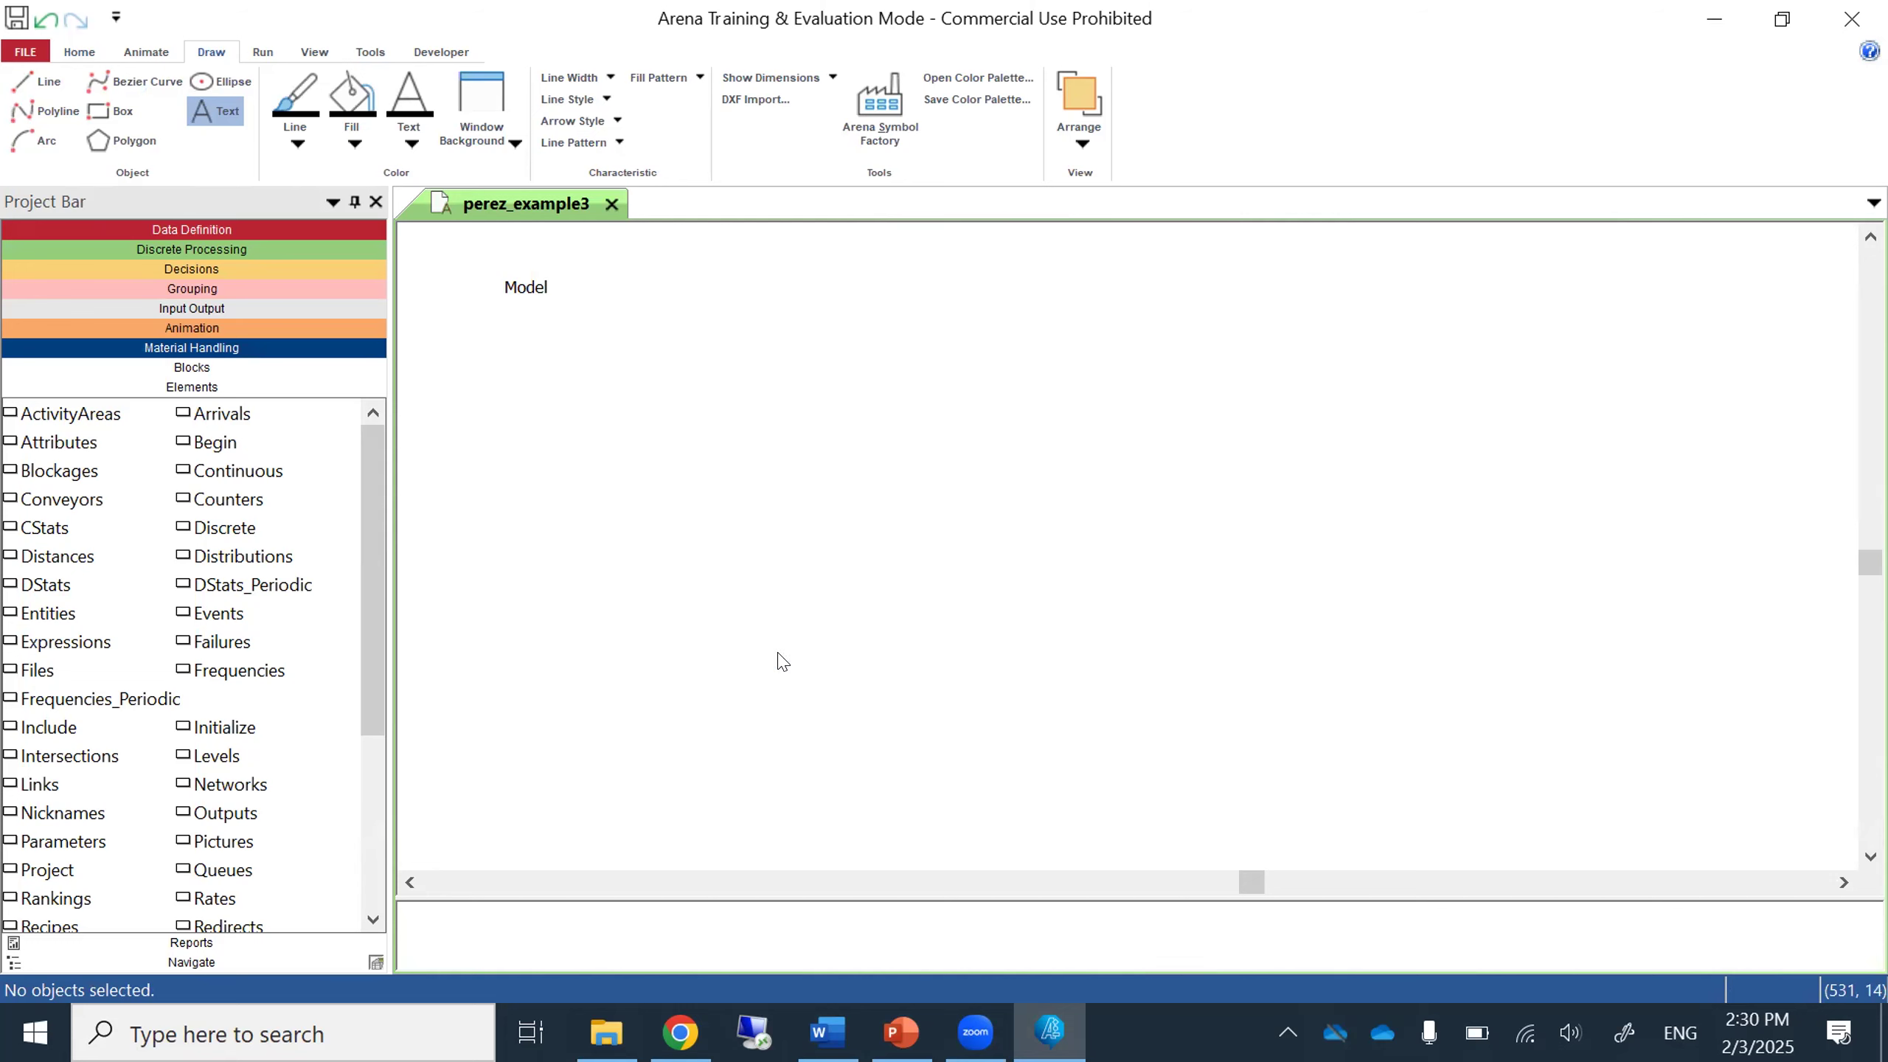
{"action": "left_click", "coordinate": [514, 535]}
{"action": "left_click", "coordinate": [572, 654]}
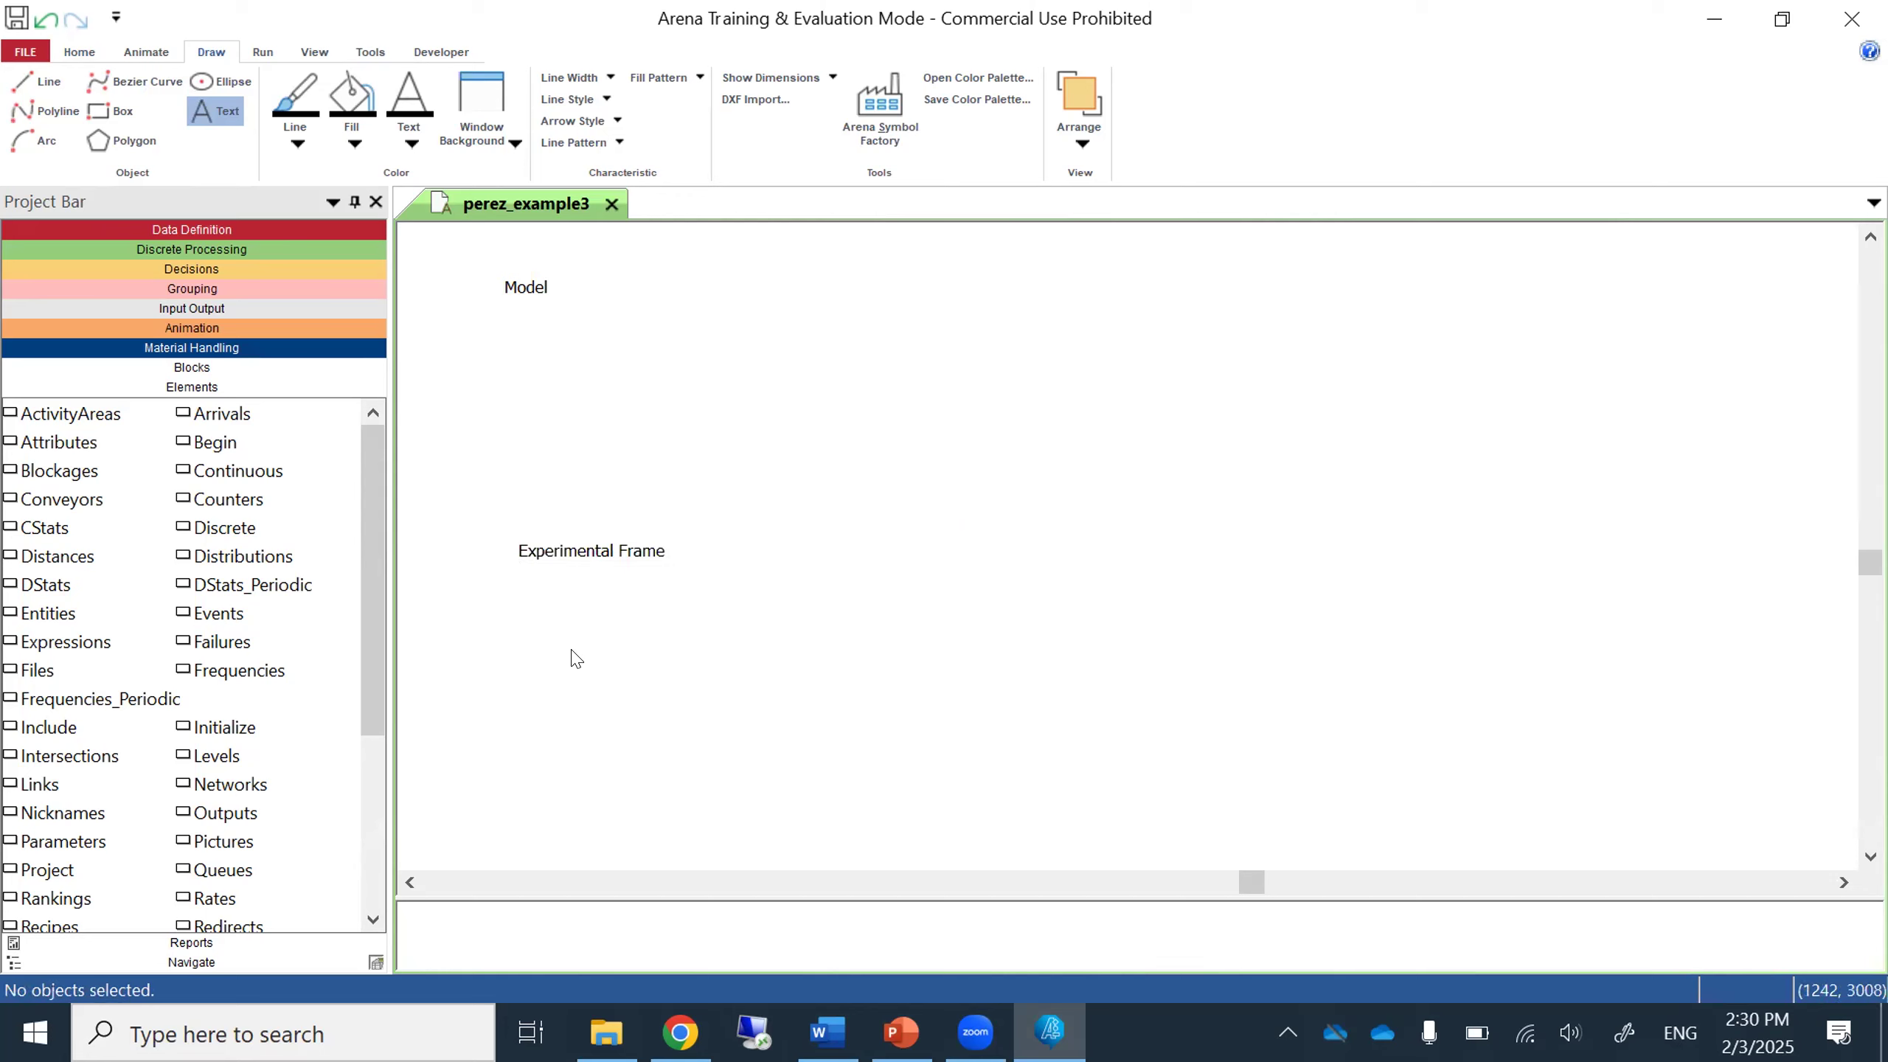
{"action": "left_click_drag", "start_coordinate": [585, 562], "coordinate": [560, 606]}
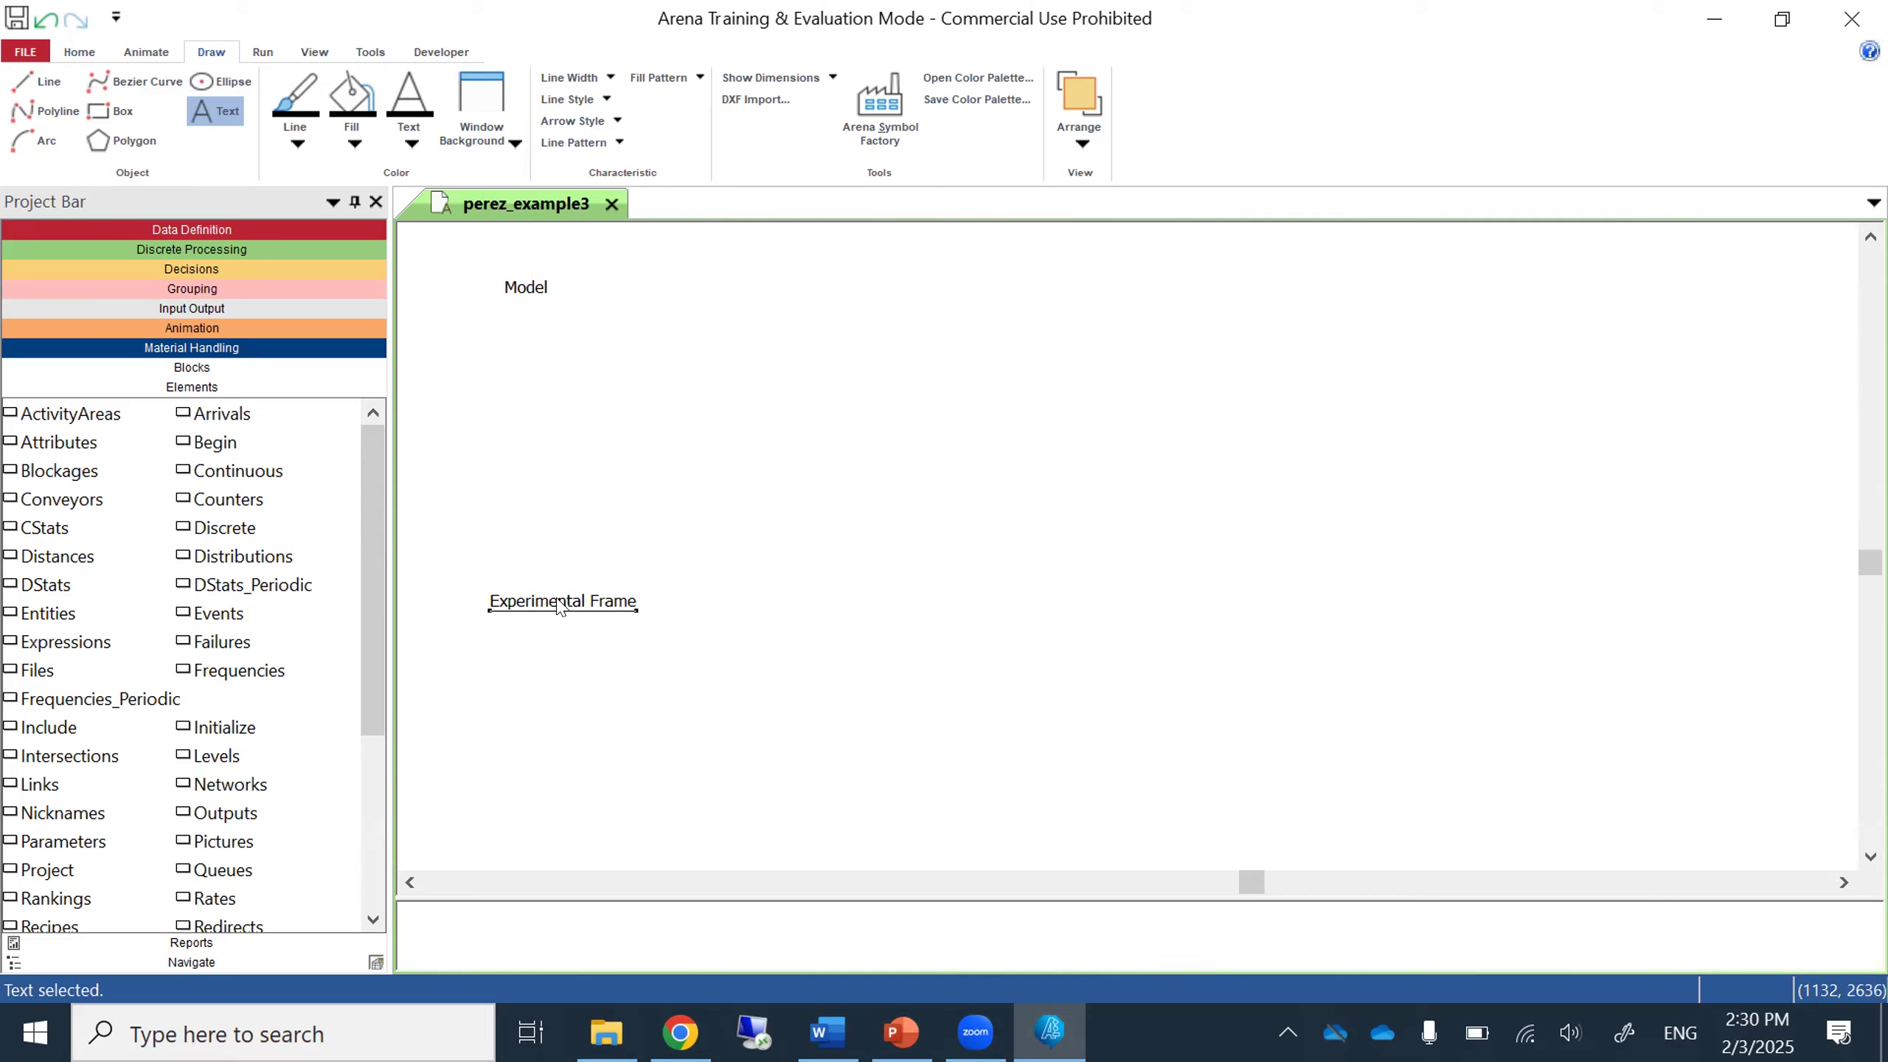
Move the Experimental Frame label upward so it sits closer beneath the Model label.
{"action": "left_click", "coordinate": [79, 52]}
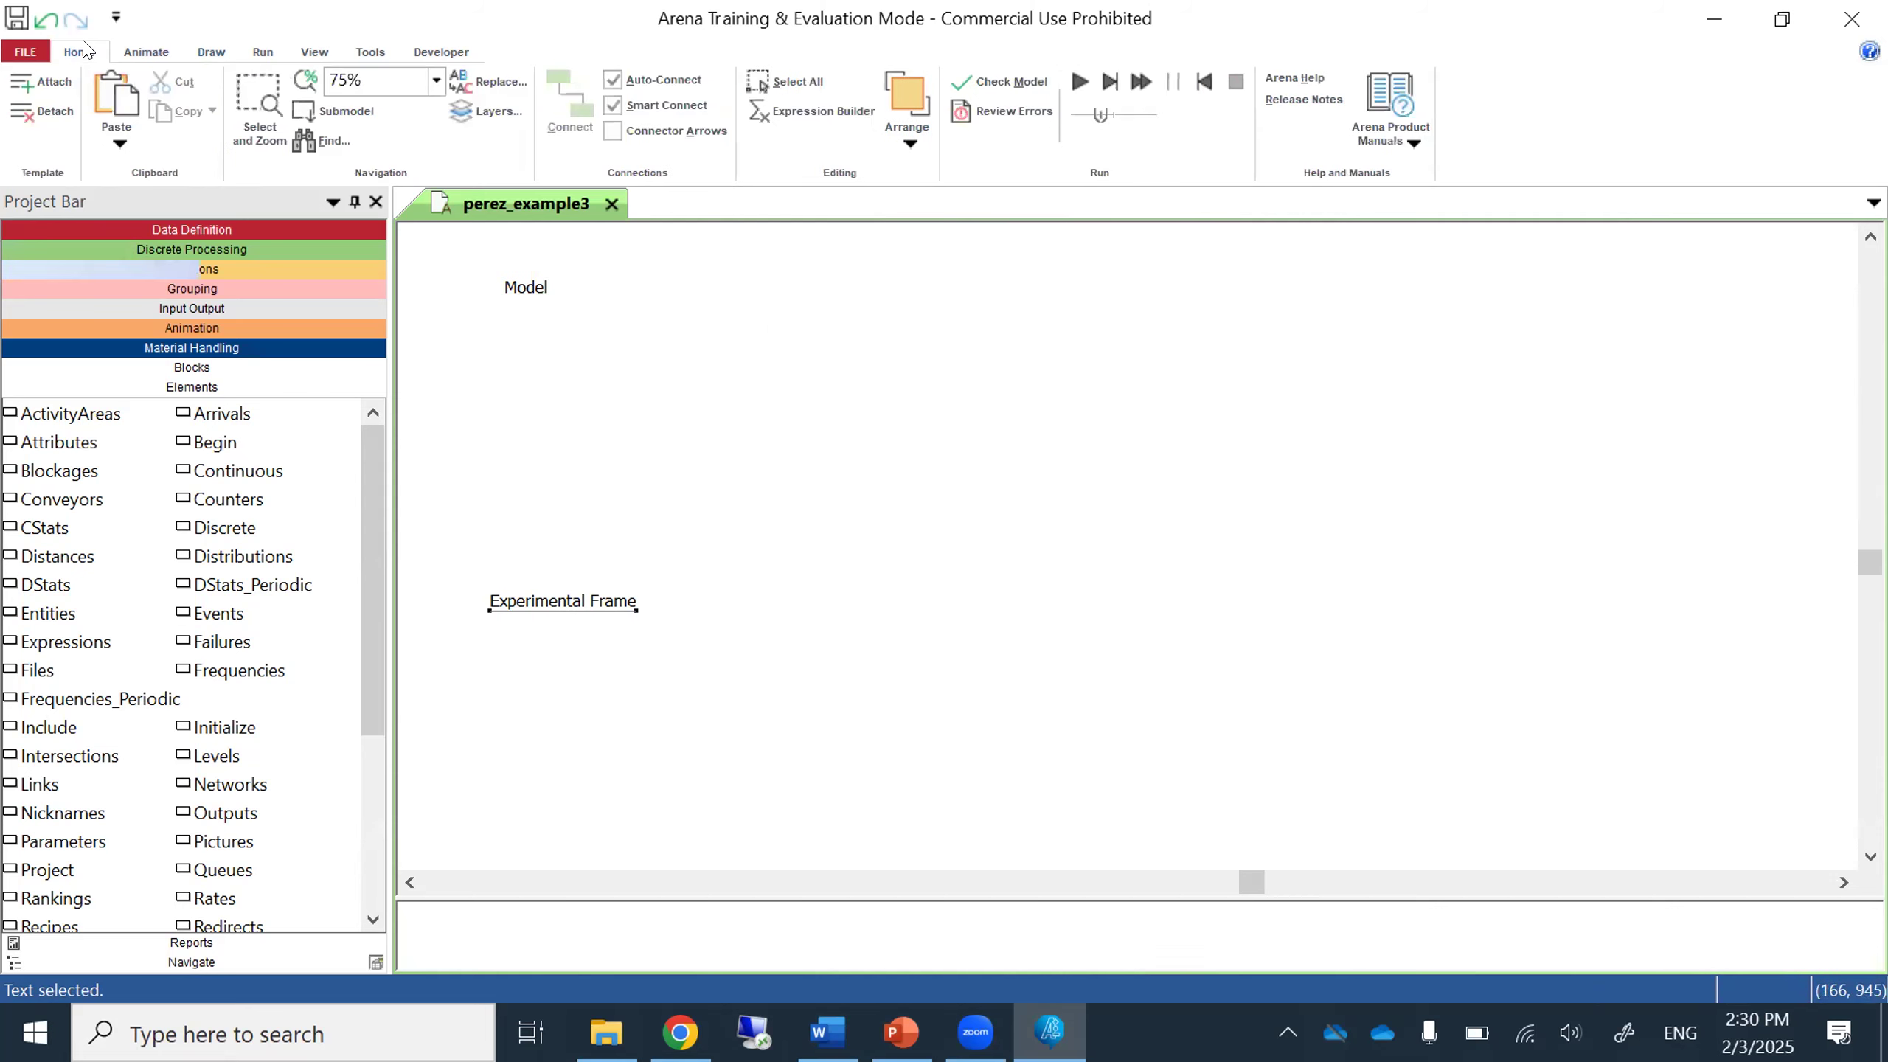
{"action": "left_click", "coordinate": [436, 82]}
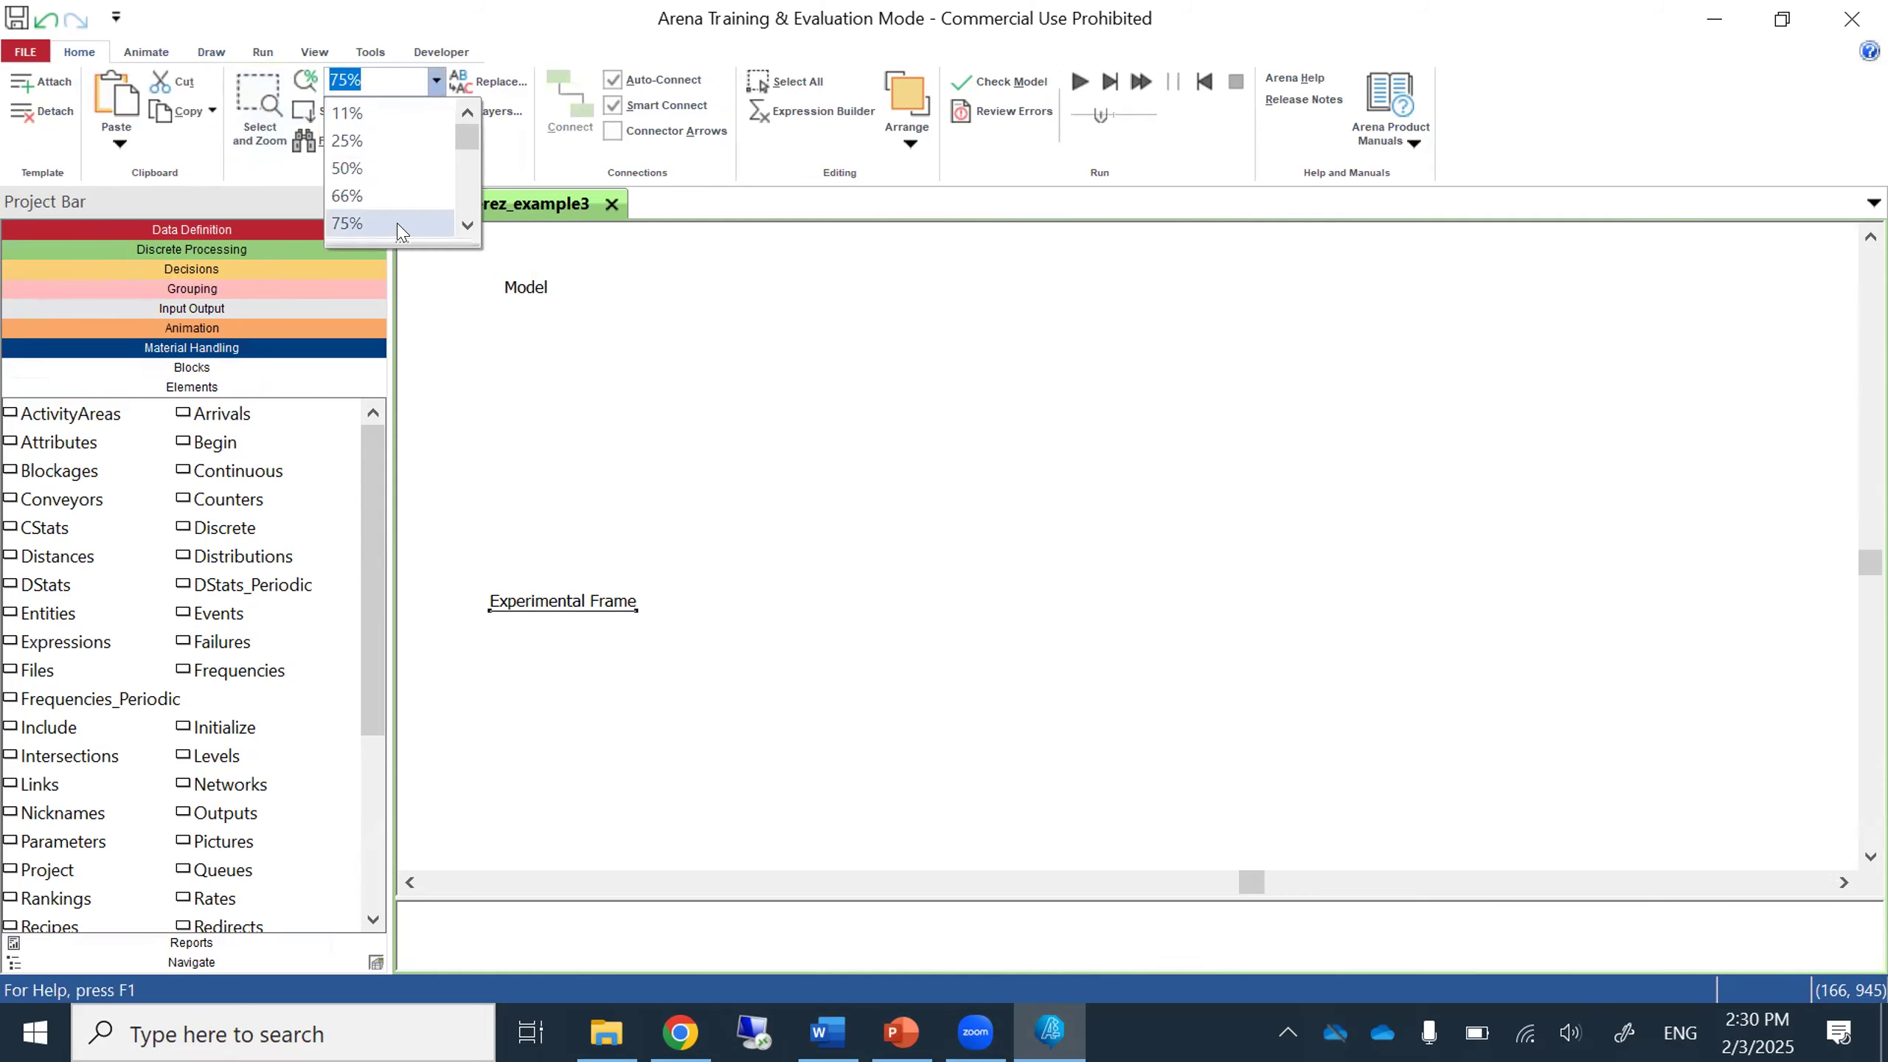
{"action": "left_click", "coordinate": [467, 225]}
{"action": "left_click", "coordinate": [423, 223]}
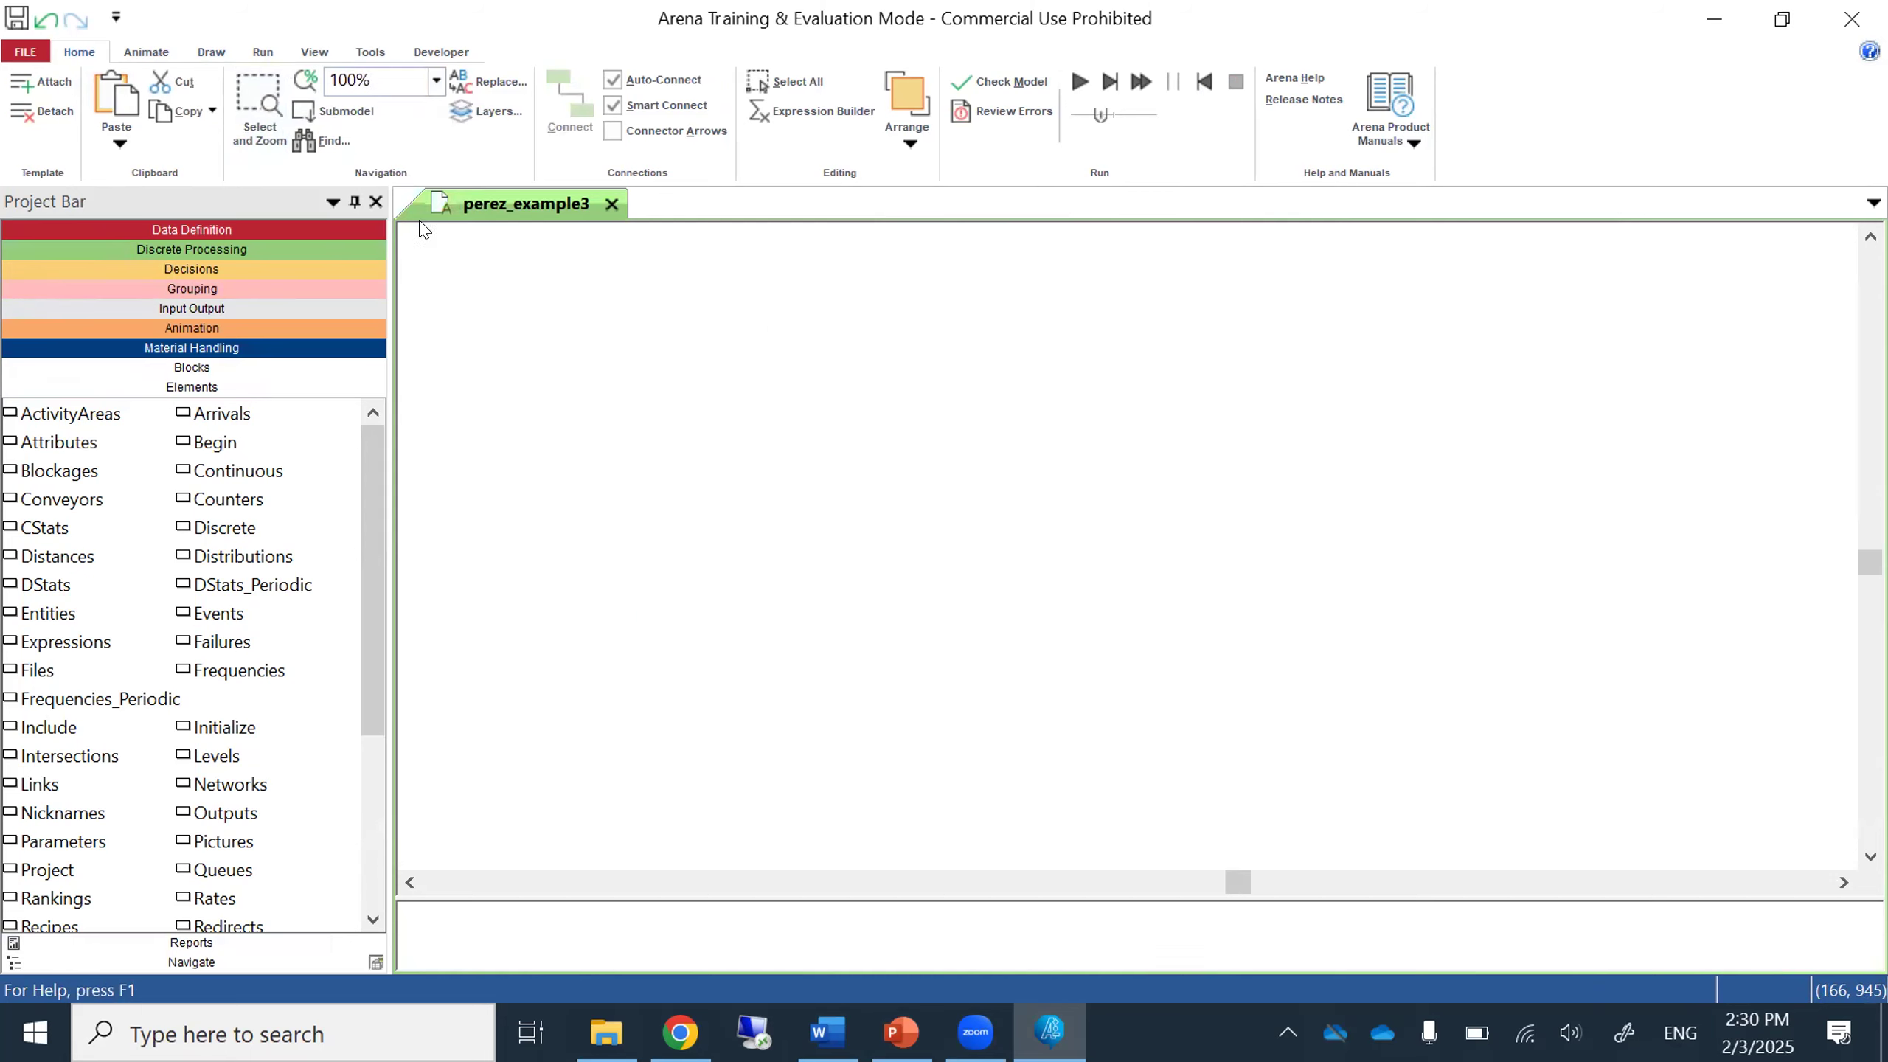
{"action": "left_click", "coordinate": [453, 87]}
{"action": "left_click", "coordinate": [622, 282]}
{"action": "left_click", "coordinate": [437, 80]}
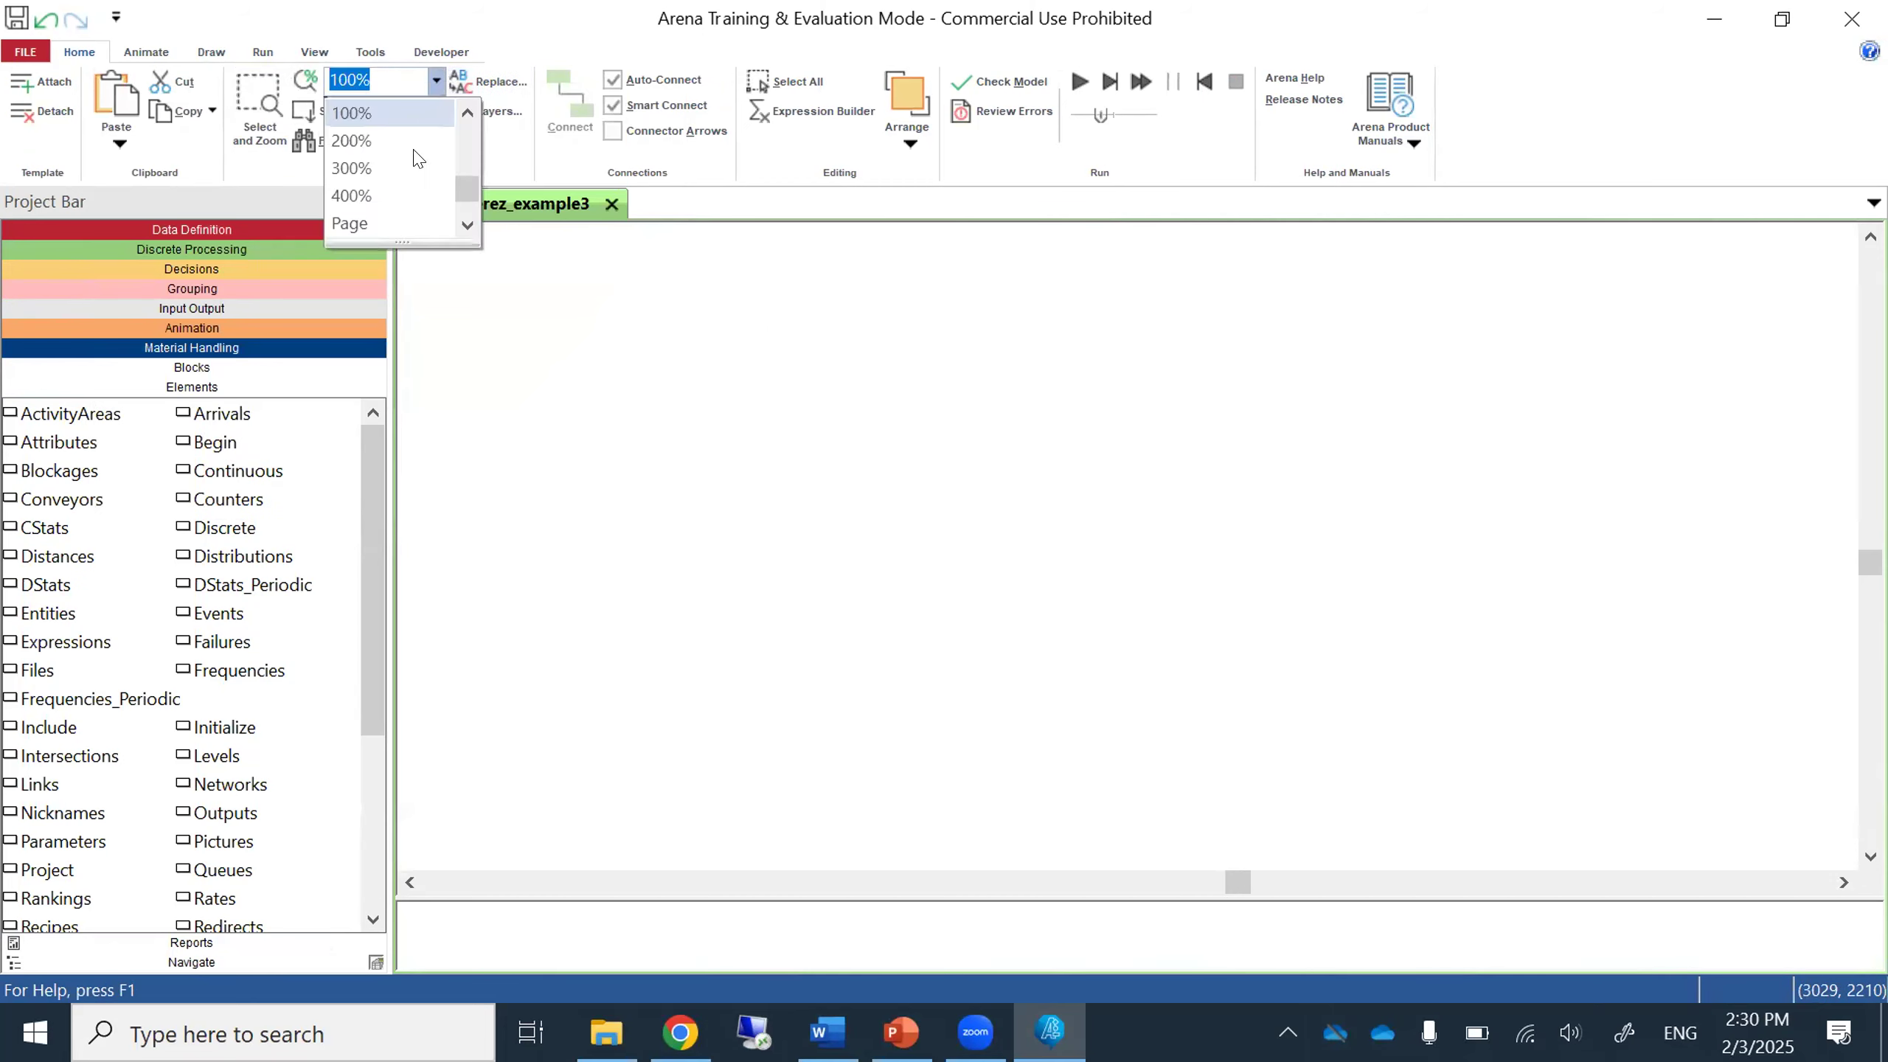
{"action": "left_click", "coordinate": [416, 224]}
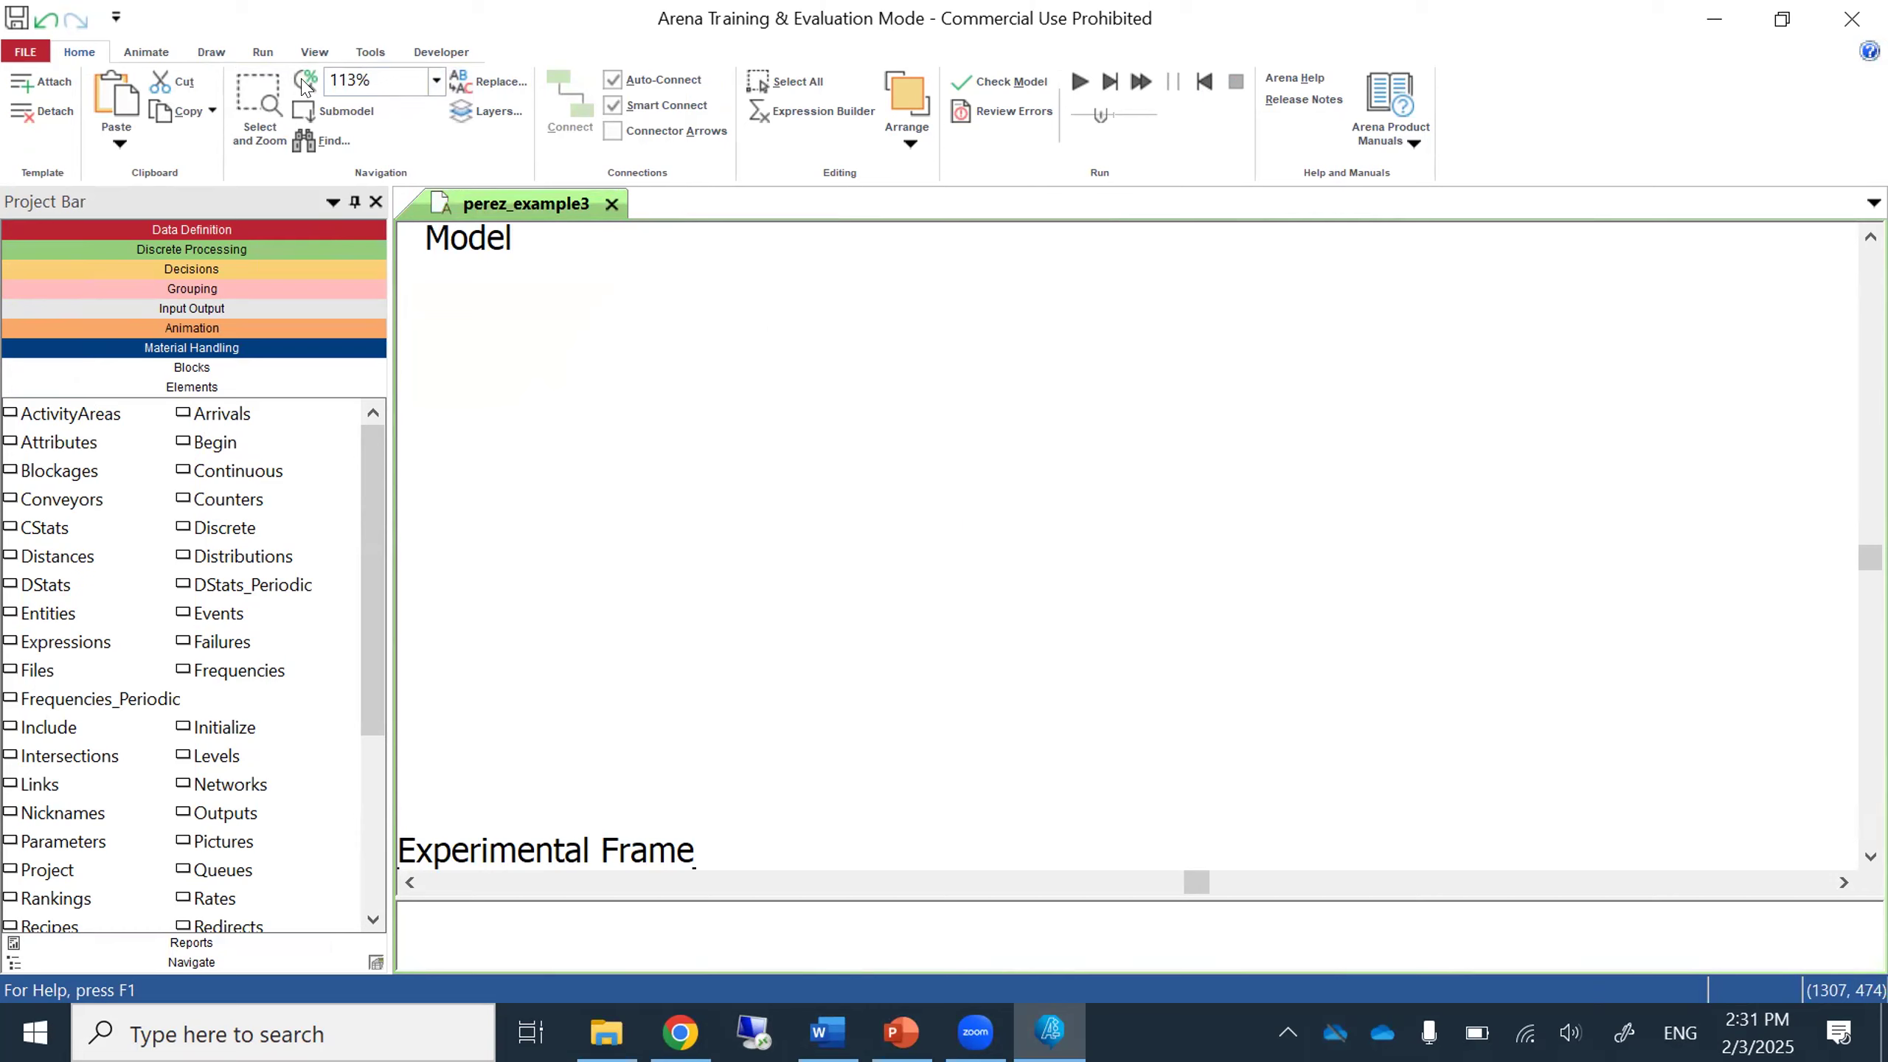
{"action": "left_click", "coordinate": [437, 80]}
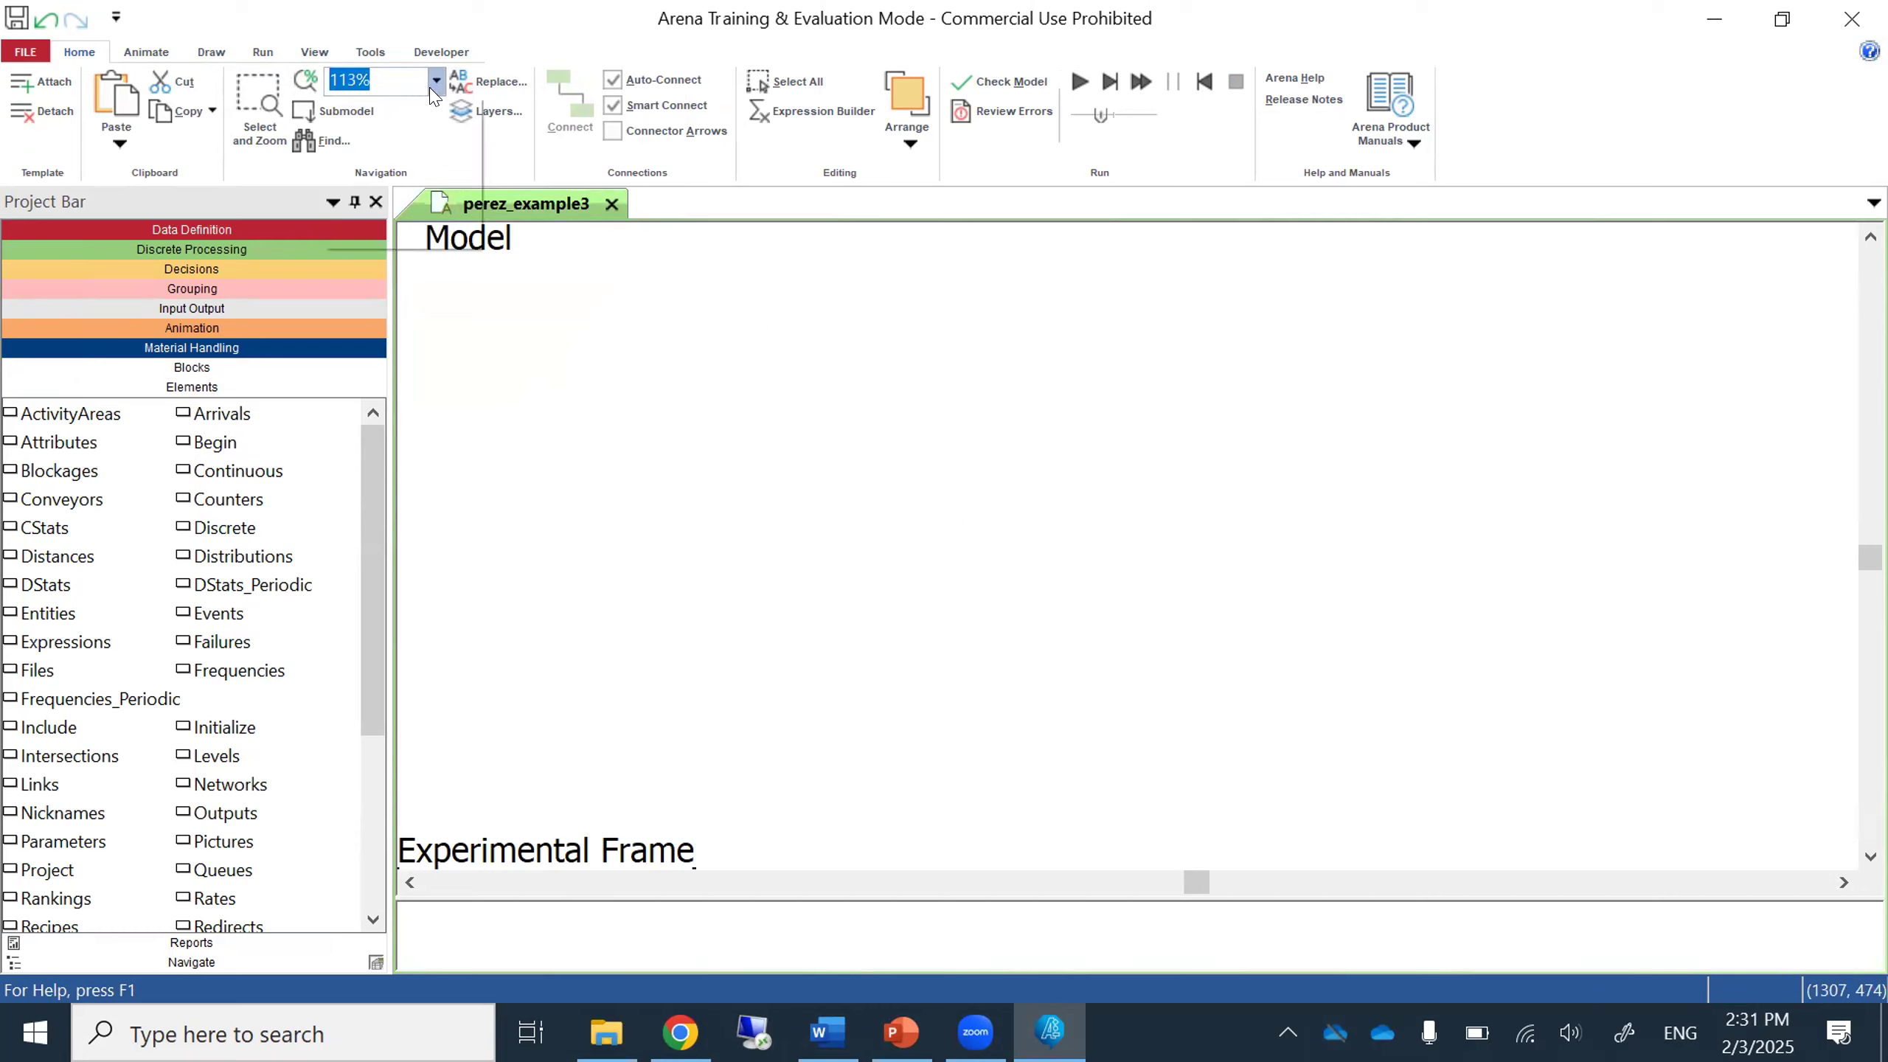
{"action": "left_click", "coordinate": [467, 113]}
{"action": "left_click", "coordinate": [412, 119]}
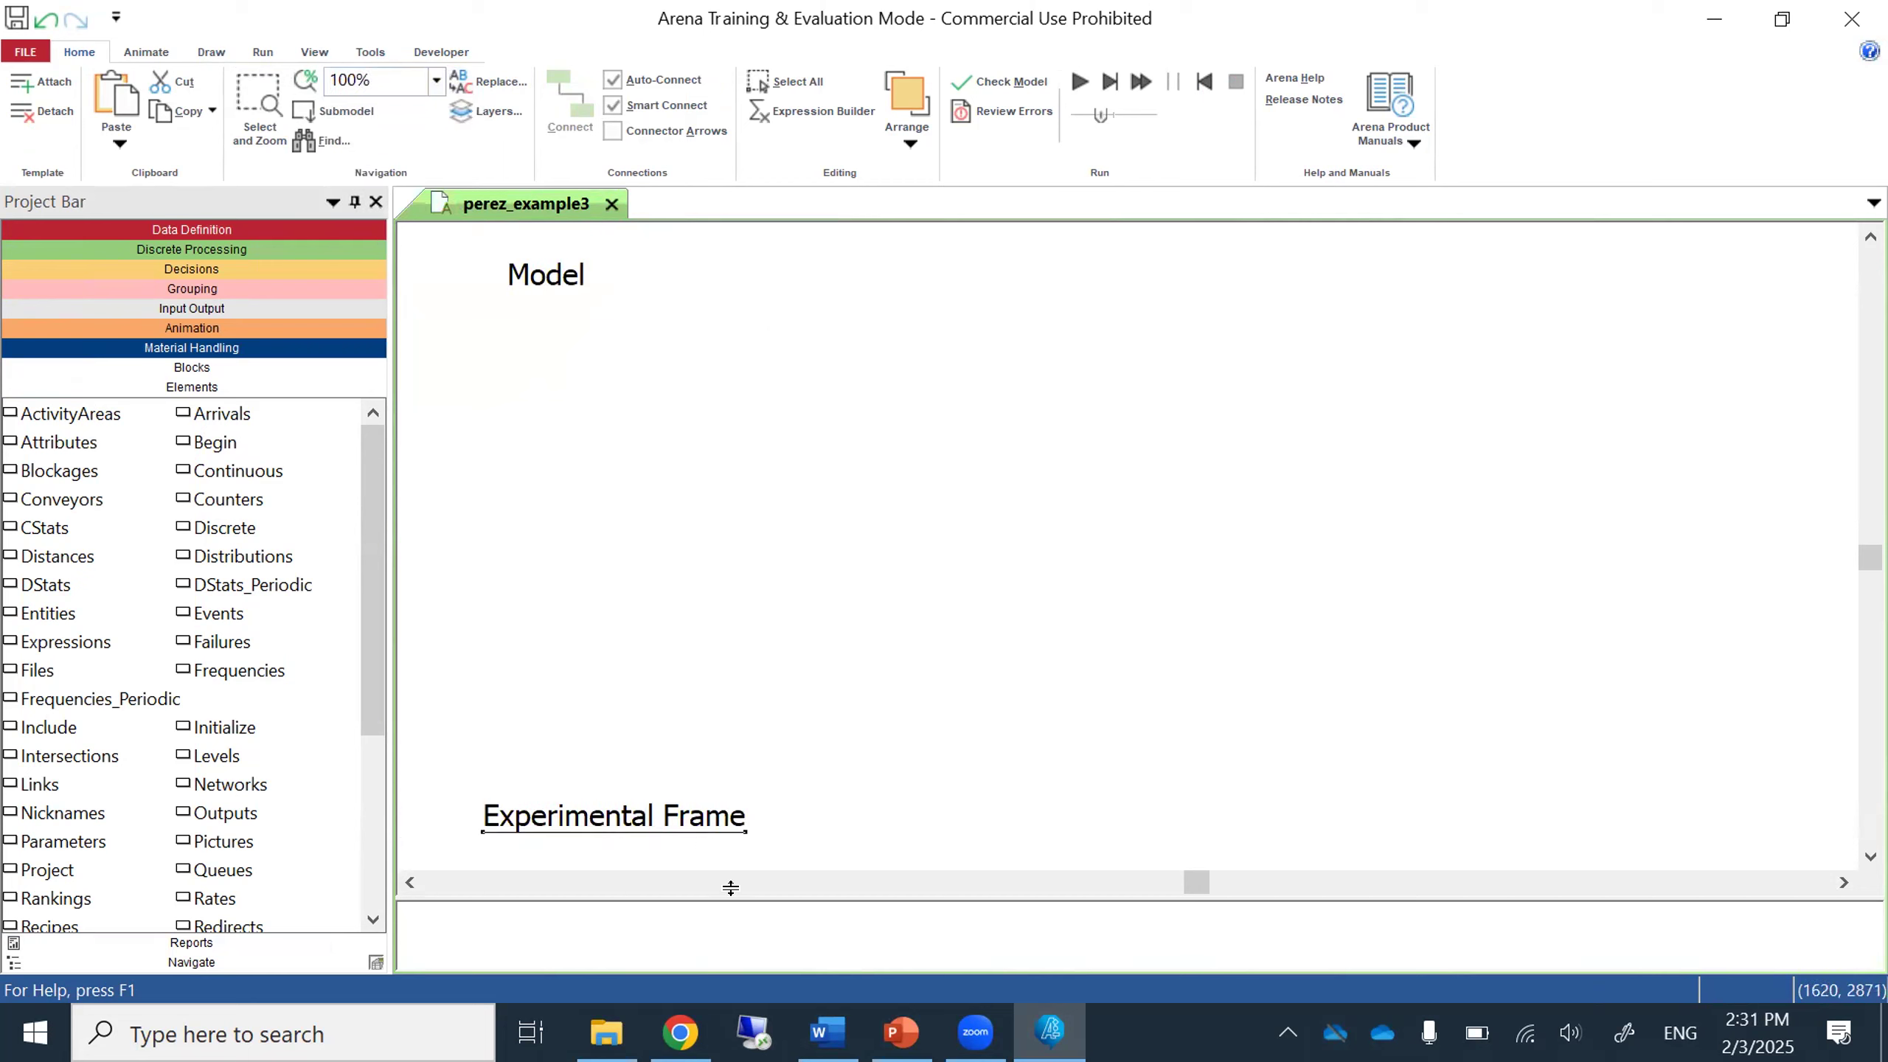
{"action": "left_click_drag", "start_coordinate": [630, 810], "coordinate": [617, 580]}
{"action": "left_click", "coordinate": [851, 768]}
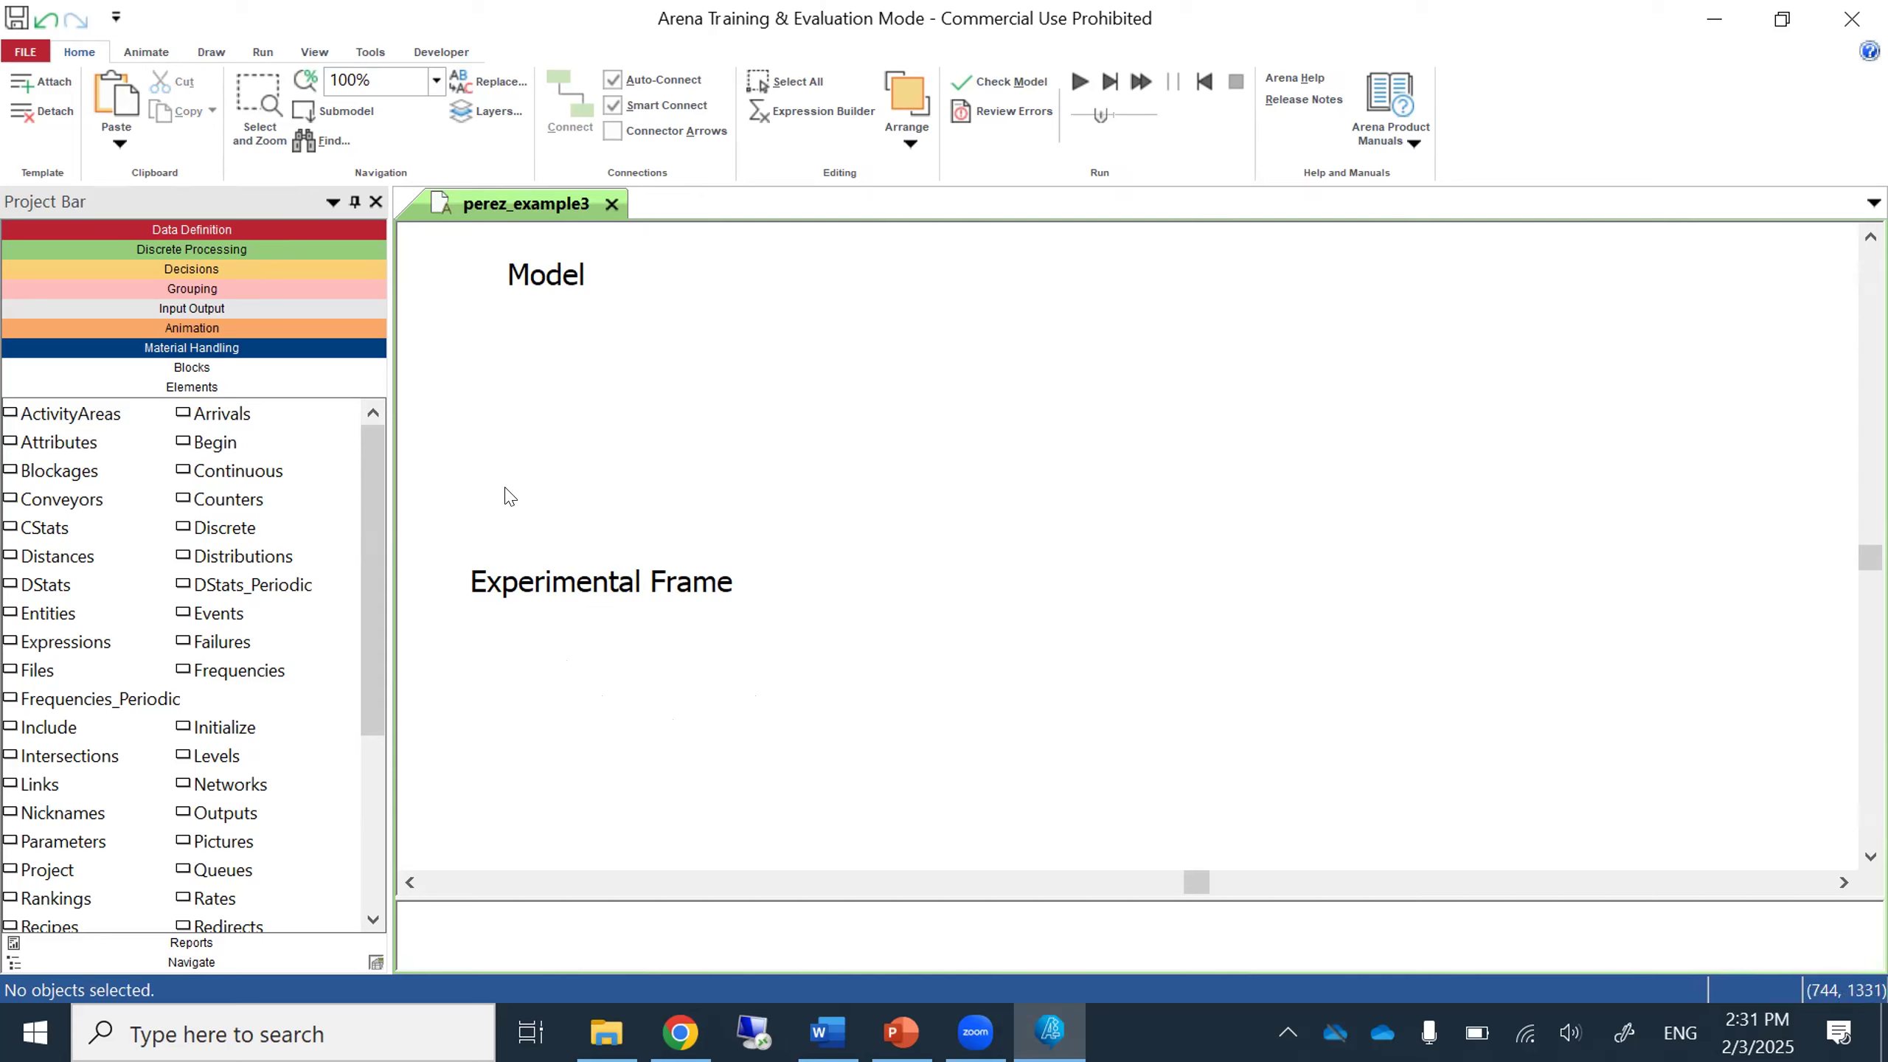
Place a Queues element and a Resources element side by side beneath the Experimental Frame label.
{"action": "left_click_drag", "start_coordinate": [368, 508], "coordinate": [369, 674]}
{"action": "left_click_drag", "start_coordinate": [239, 590], "coordinate": [477, 651]}
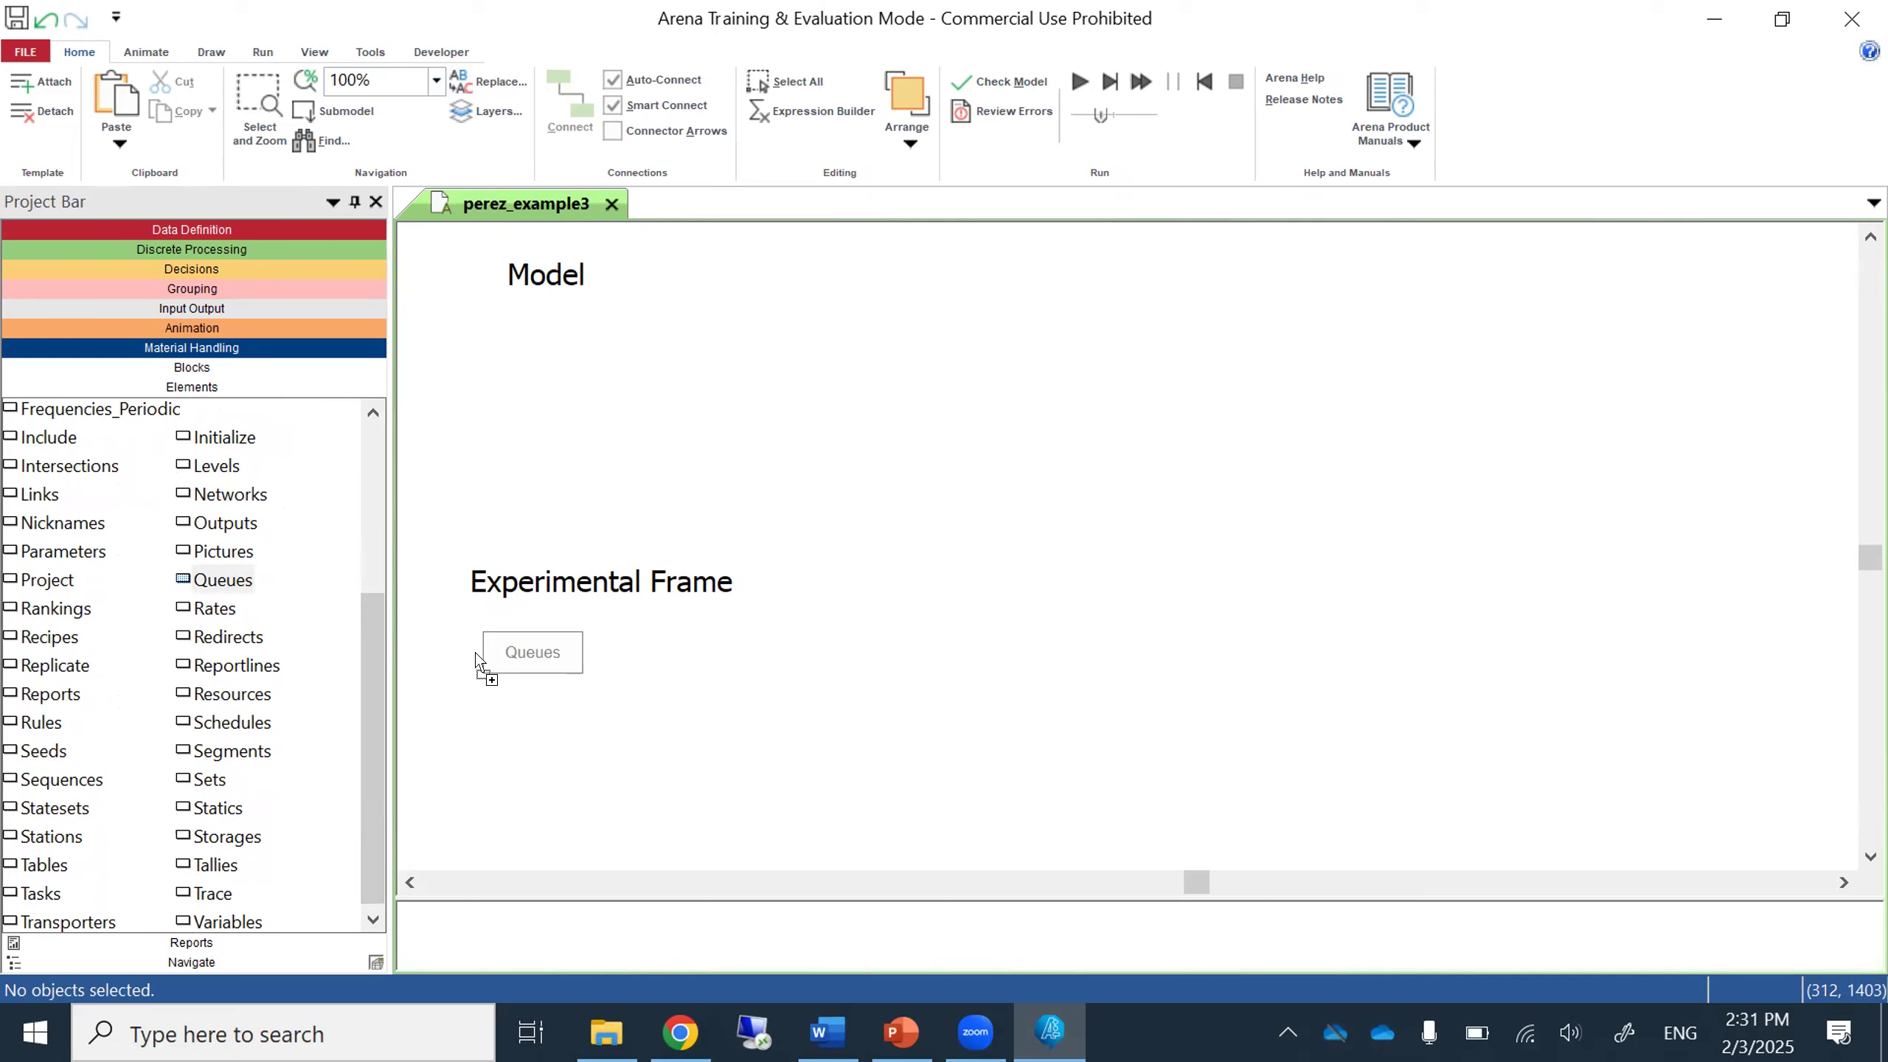
{"action": "left_click_drag", "start_coordinate": [473, 652], "coordinate": [461, 652]}
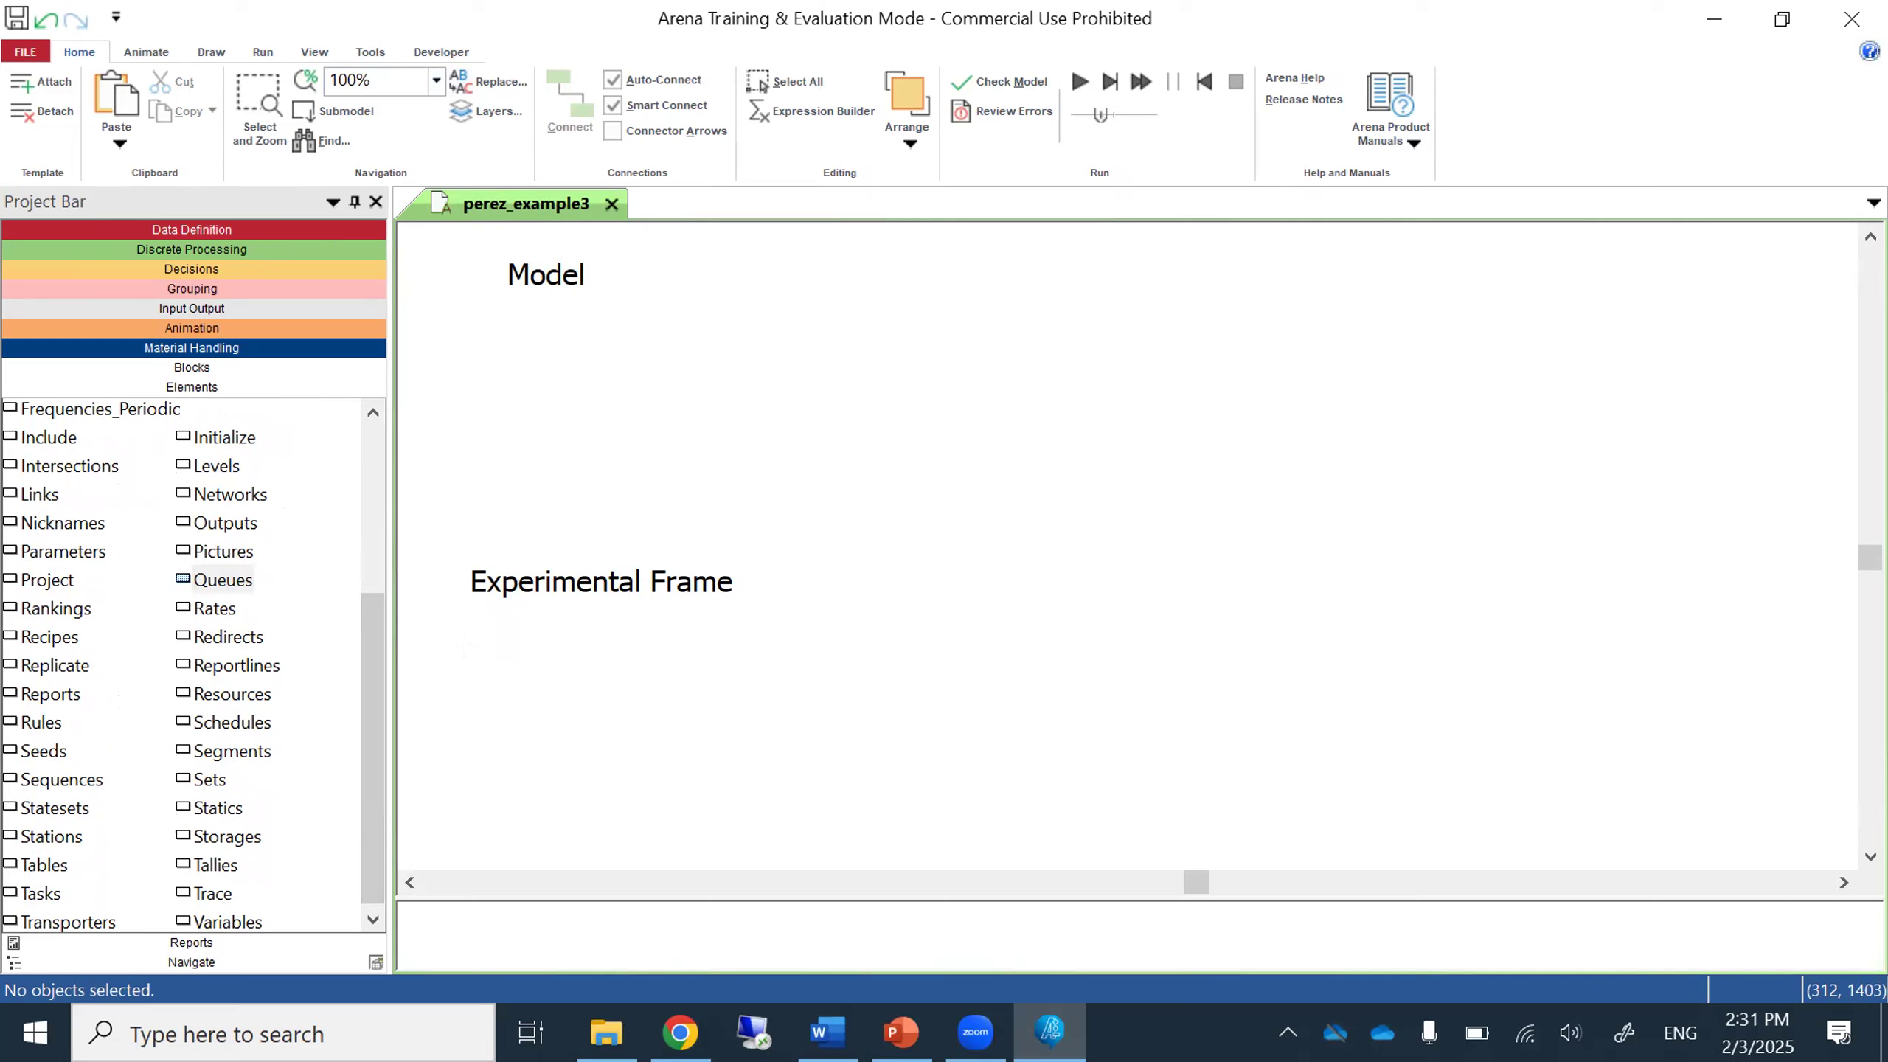
{"action": "left_click", "coordinate": [497, 742]}
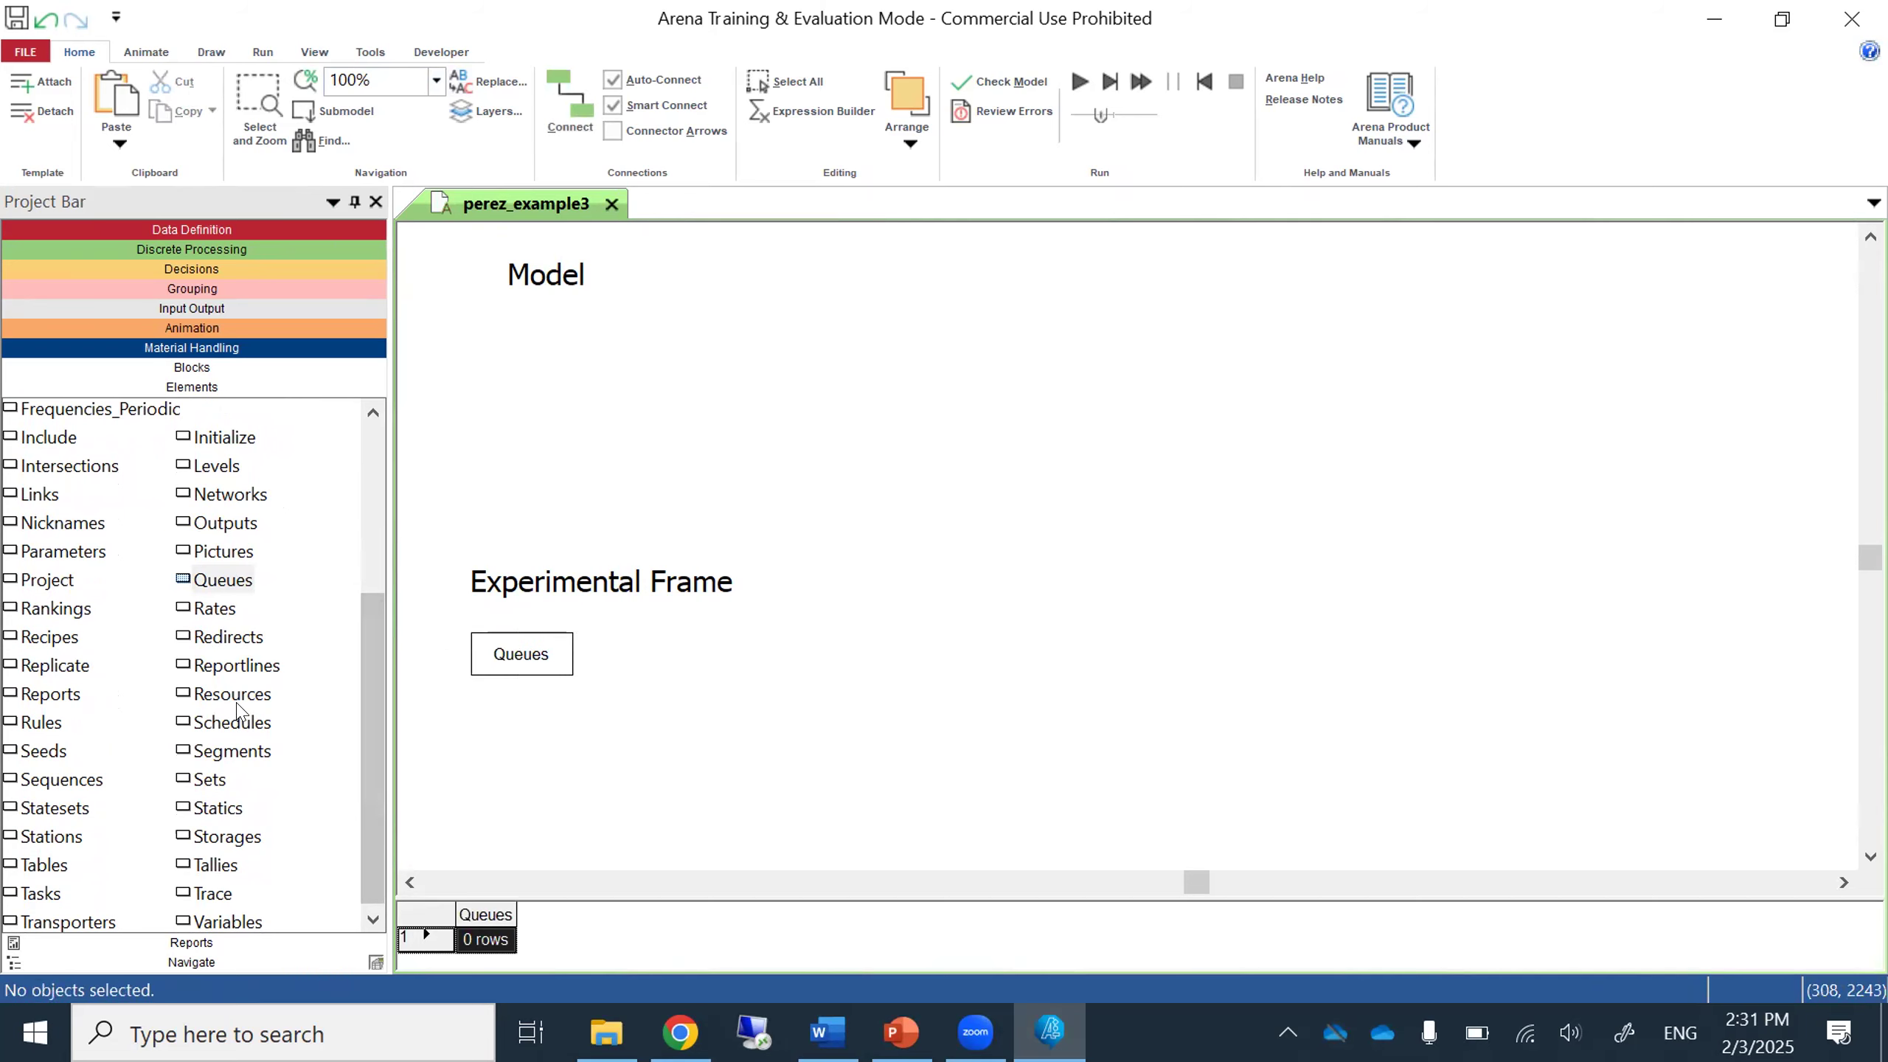
{"action": "left_click_drag", "start_coordinate": [231, 703], "coordinate": [602, 654]}
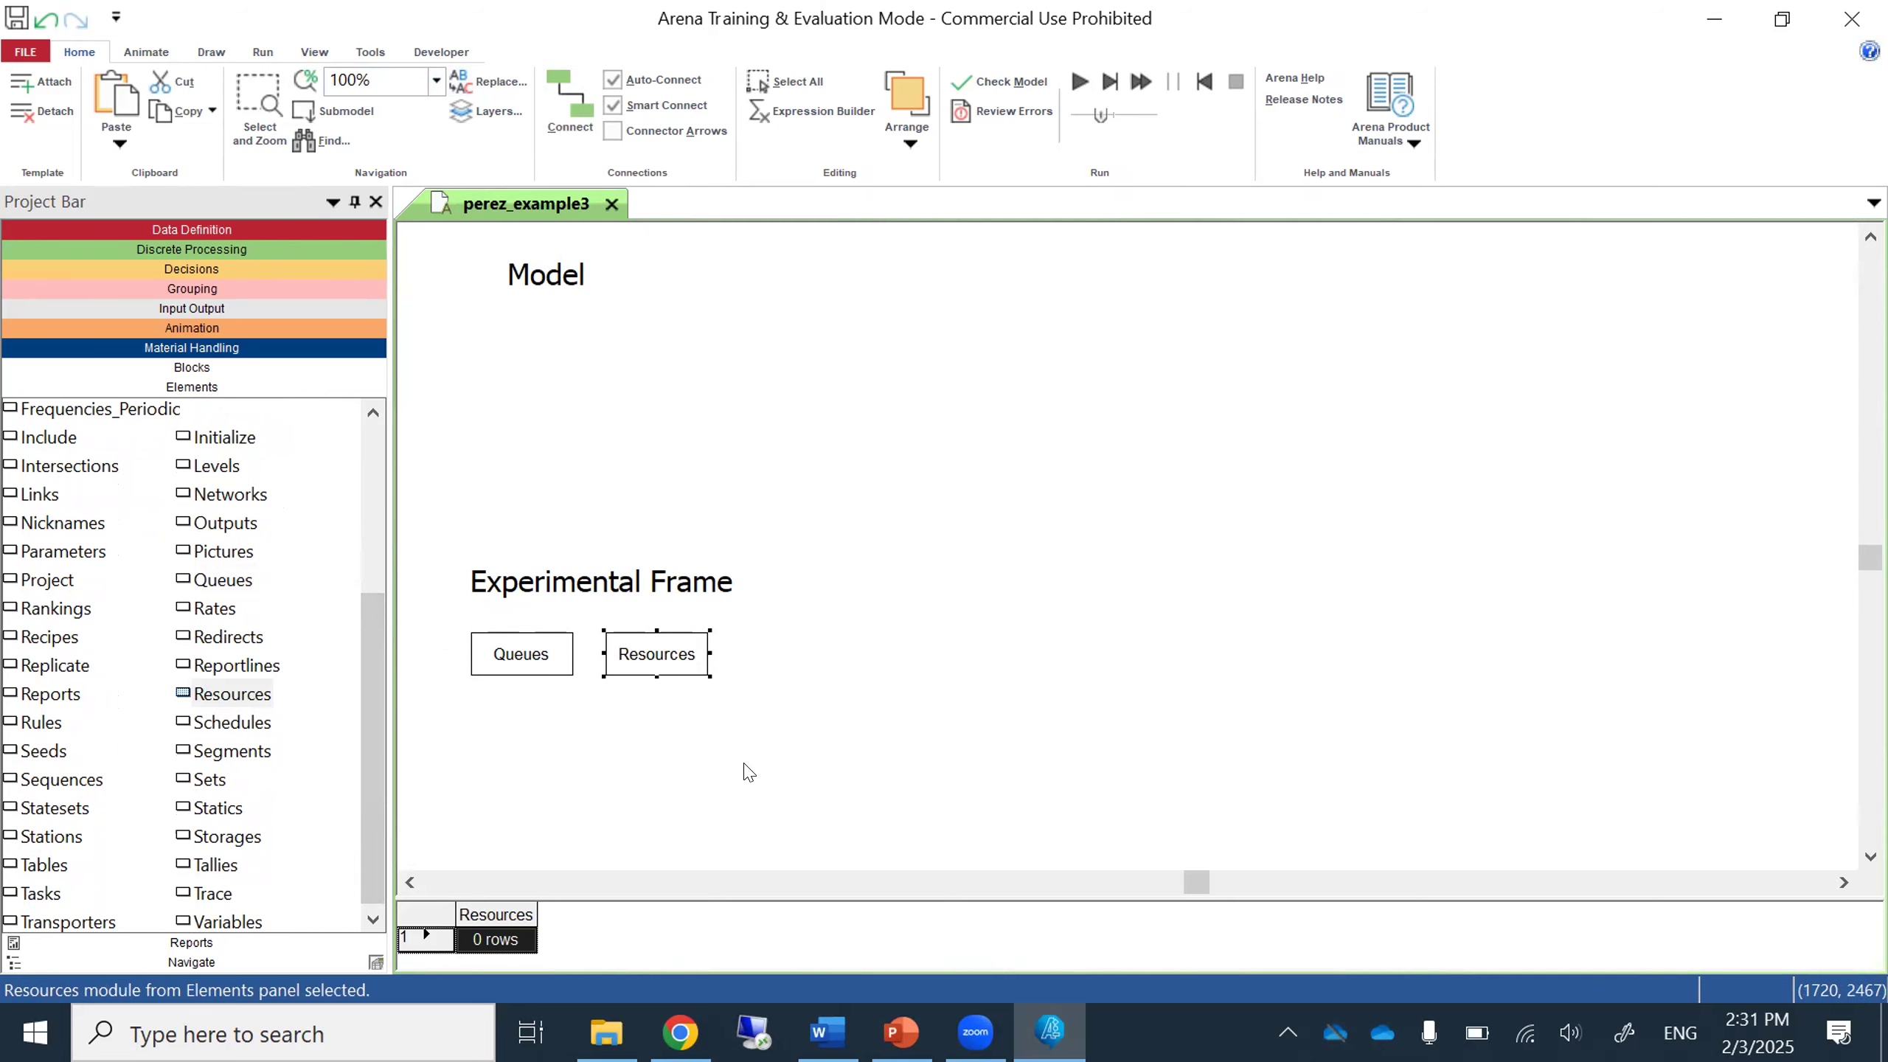
Switch to the Lab3.IE5320 presentation in PowerPoint and show slide 25 with the drill example's problem statement.
{"action": "mouse_move", "coordinate": [902, 1032]}
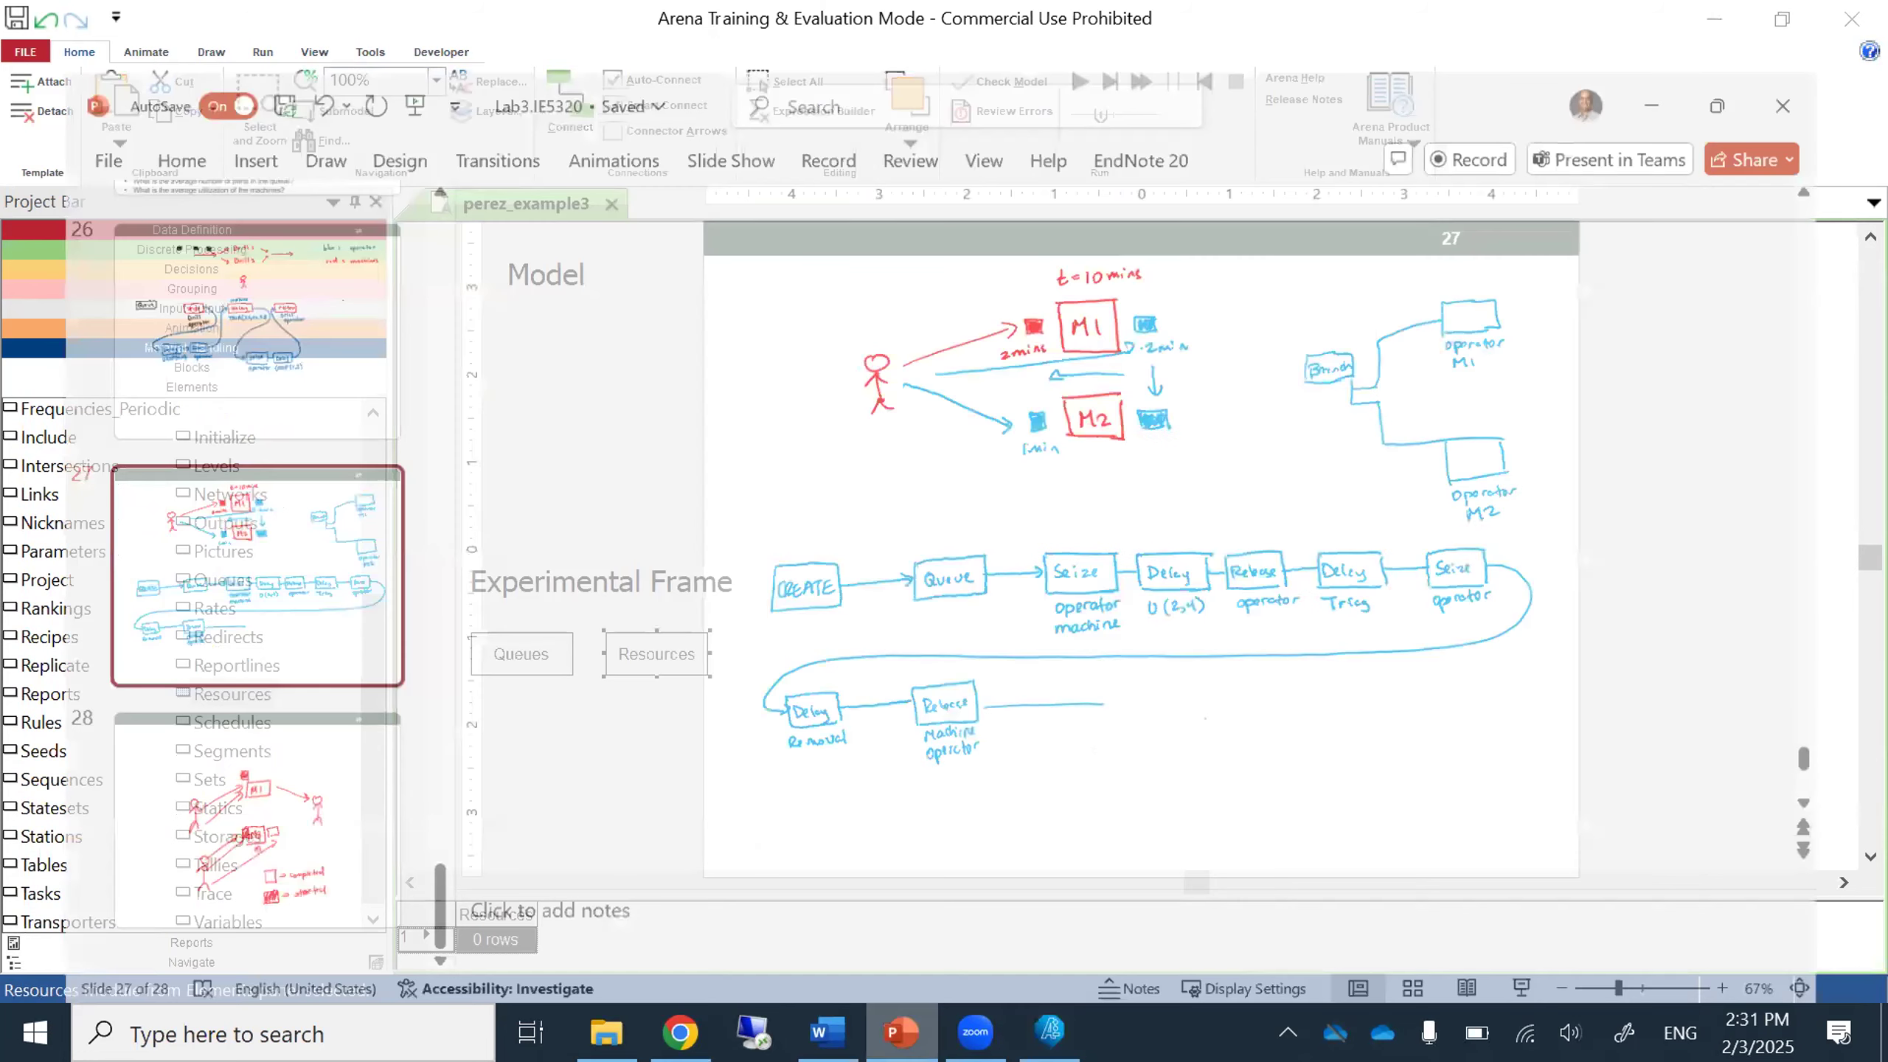
{"action": "left_click", "coordinate": [907, 900]}
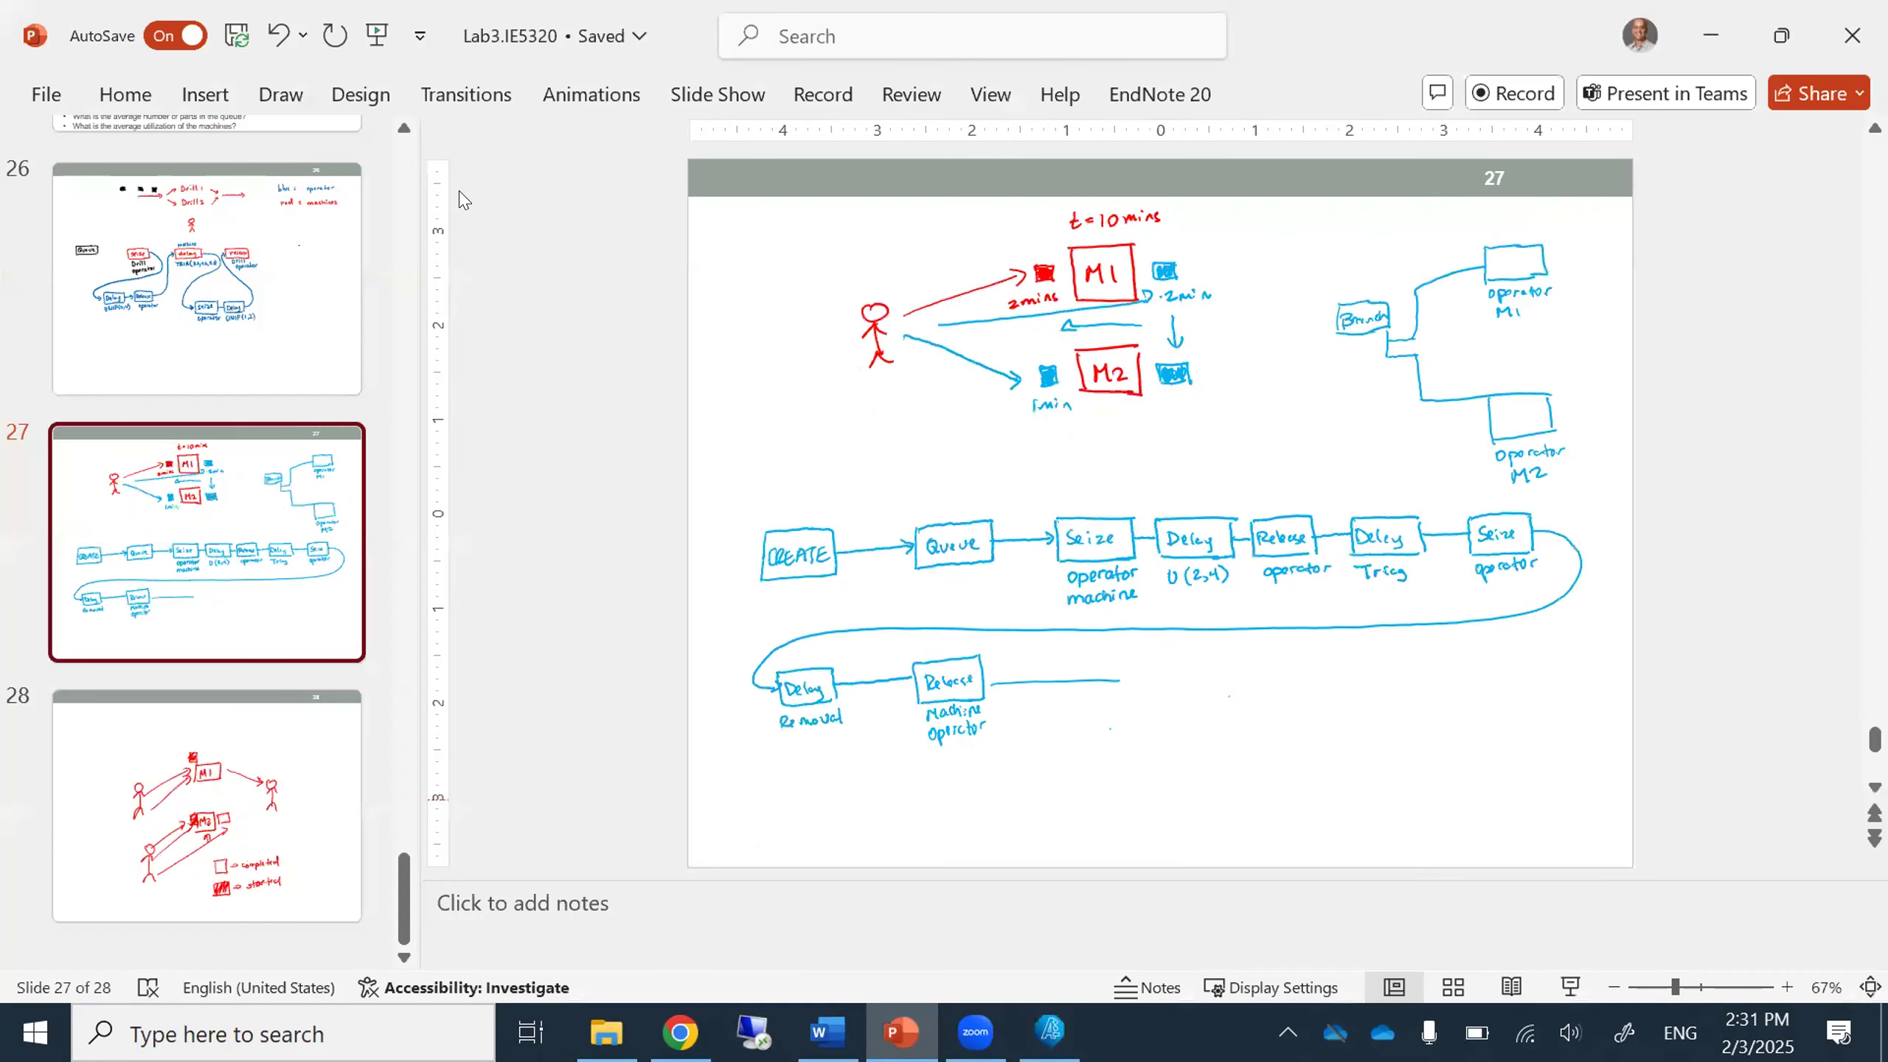
{"action": "left_click", "coordinate": [406, 130]}
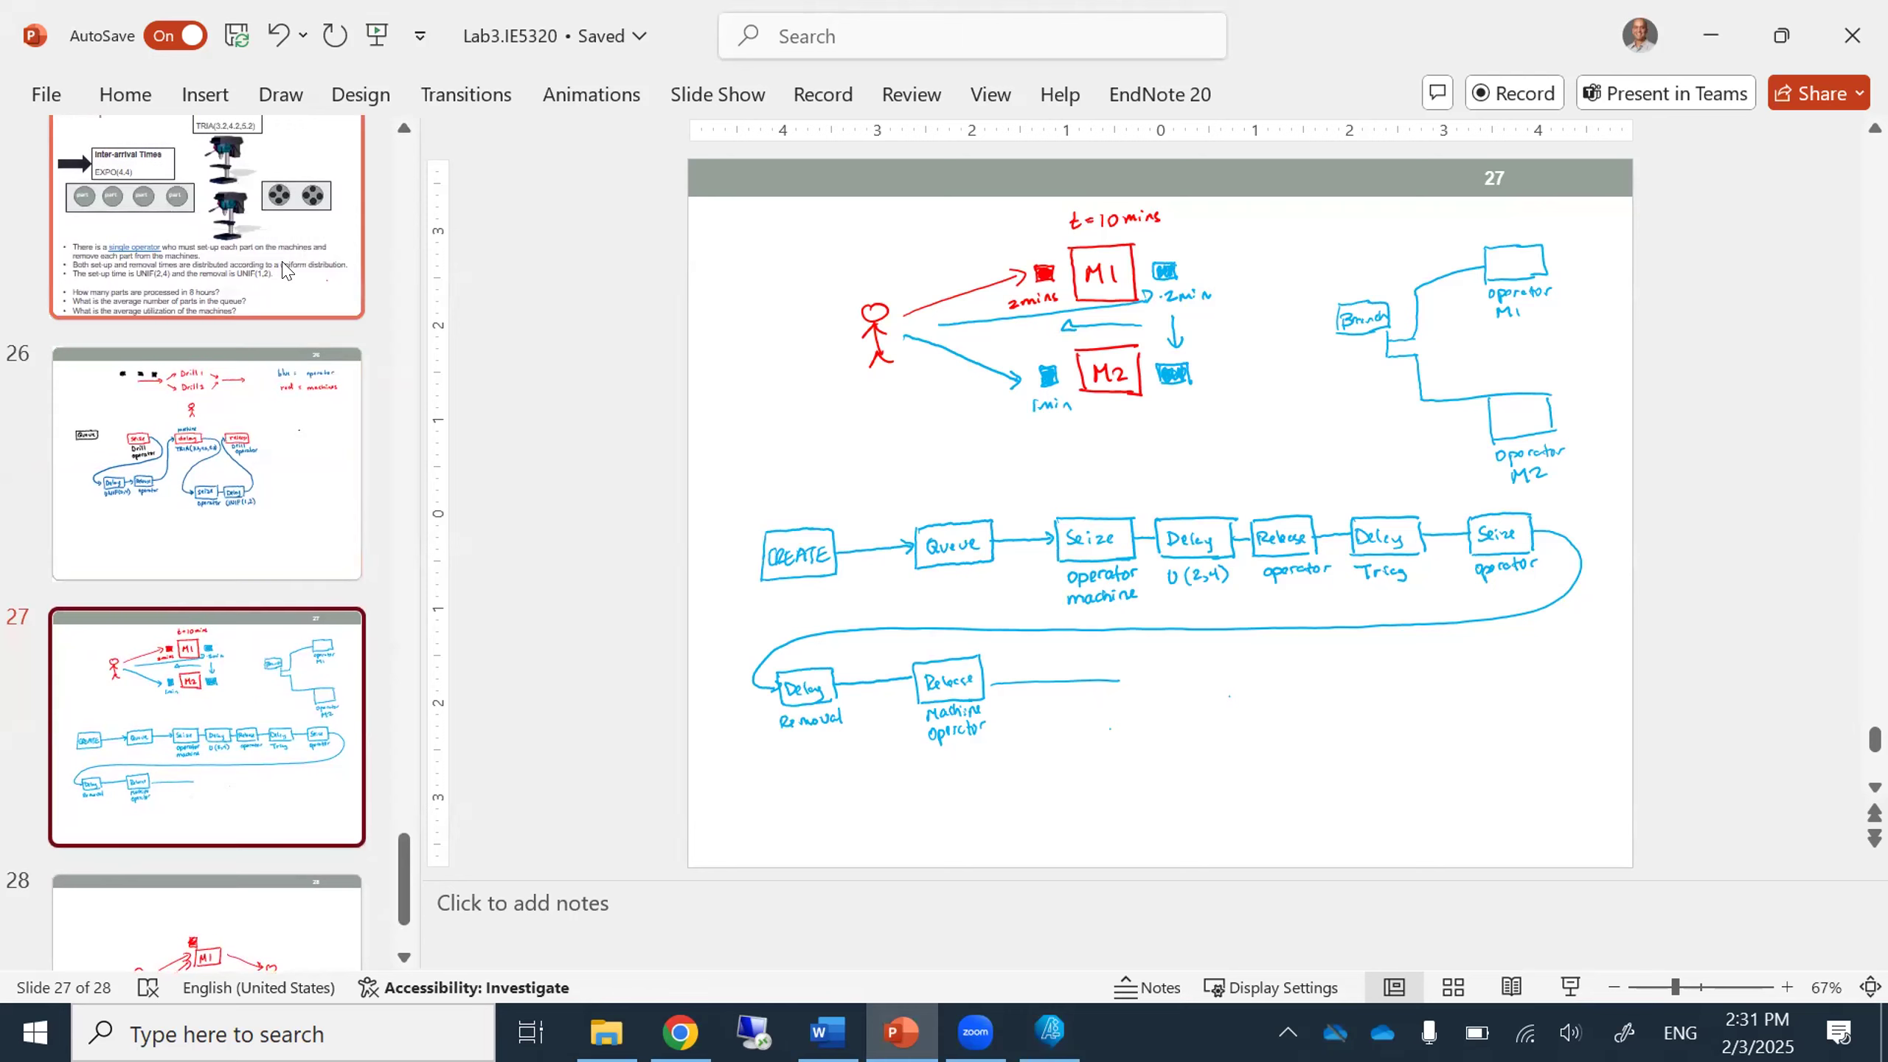
{"action": "left_click", "coordinate": [286, 270]}
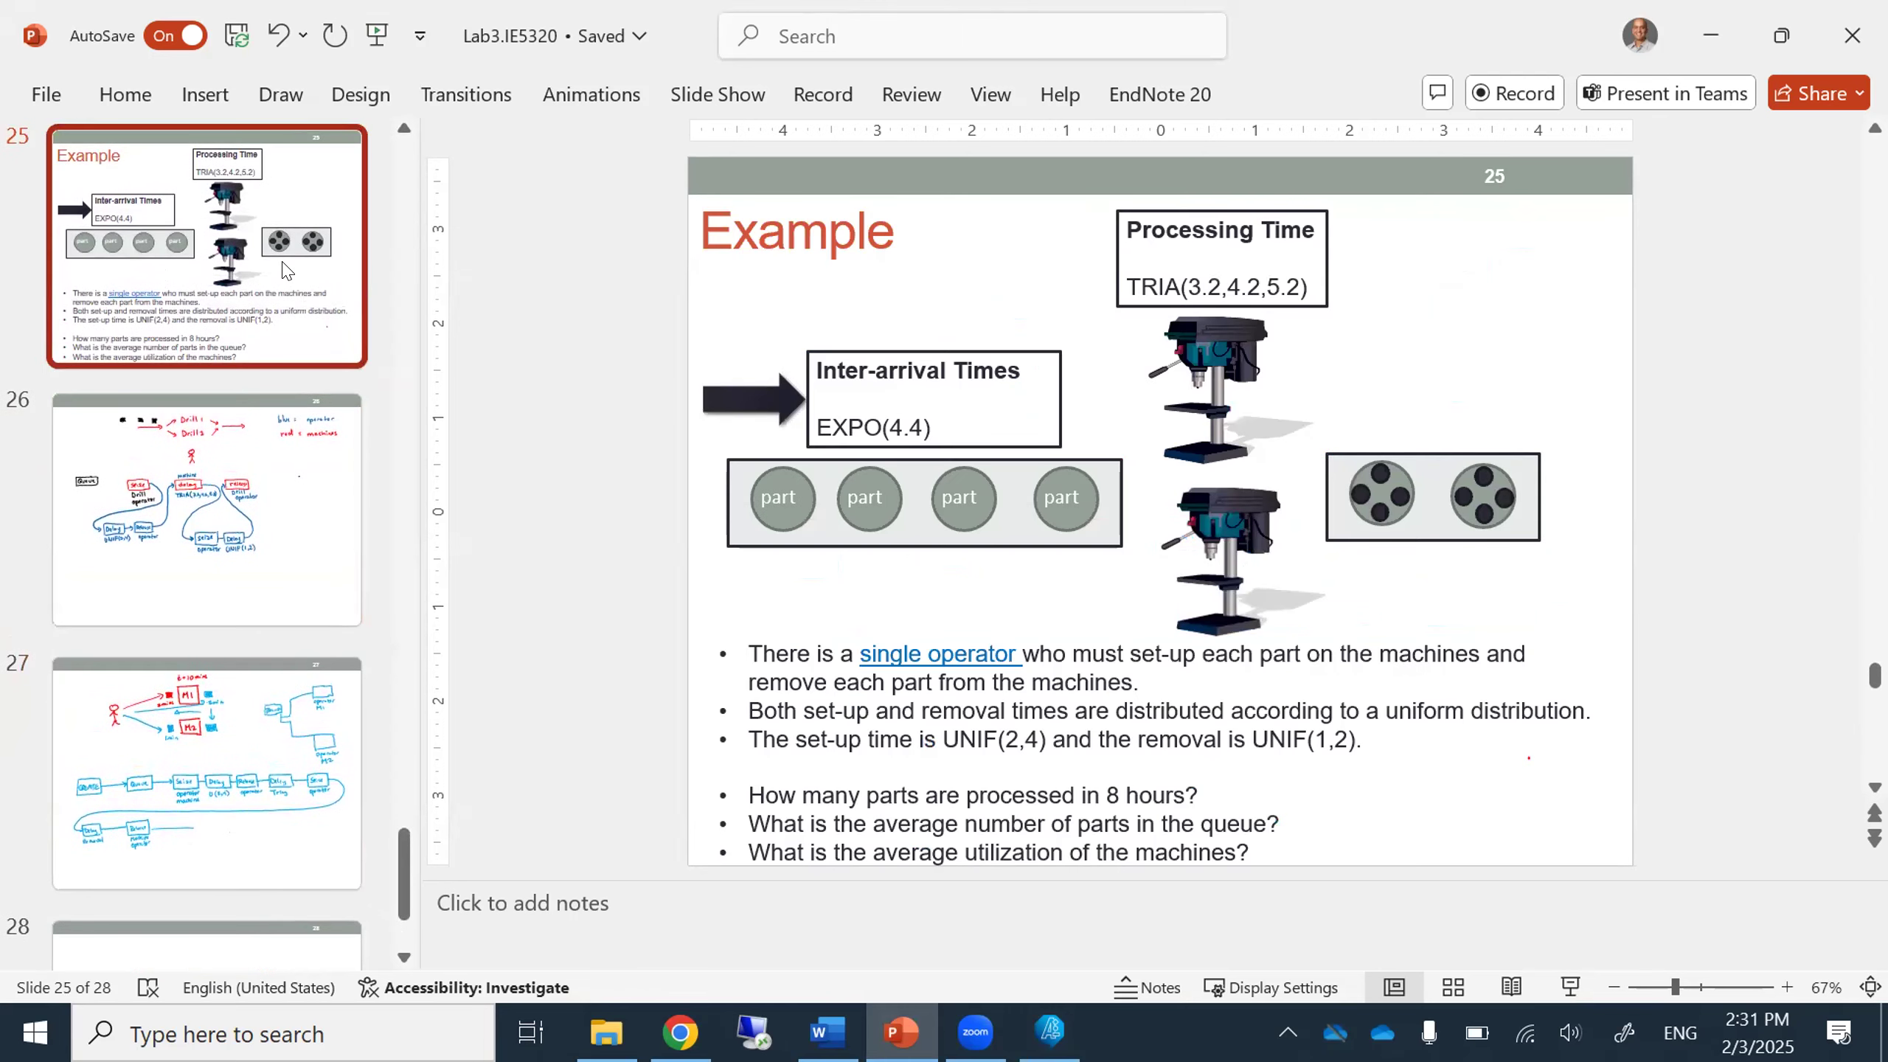
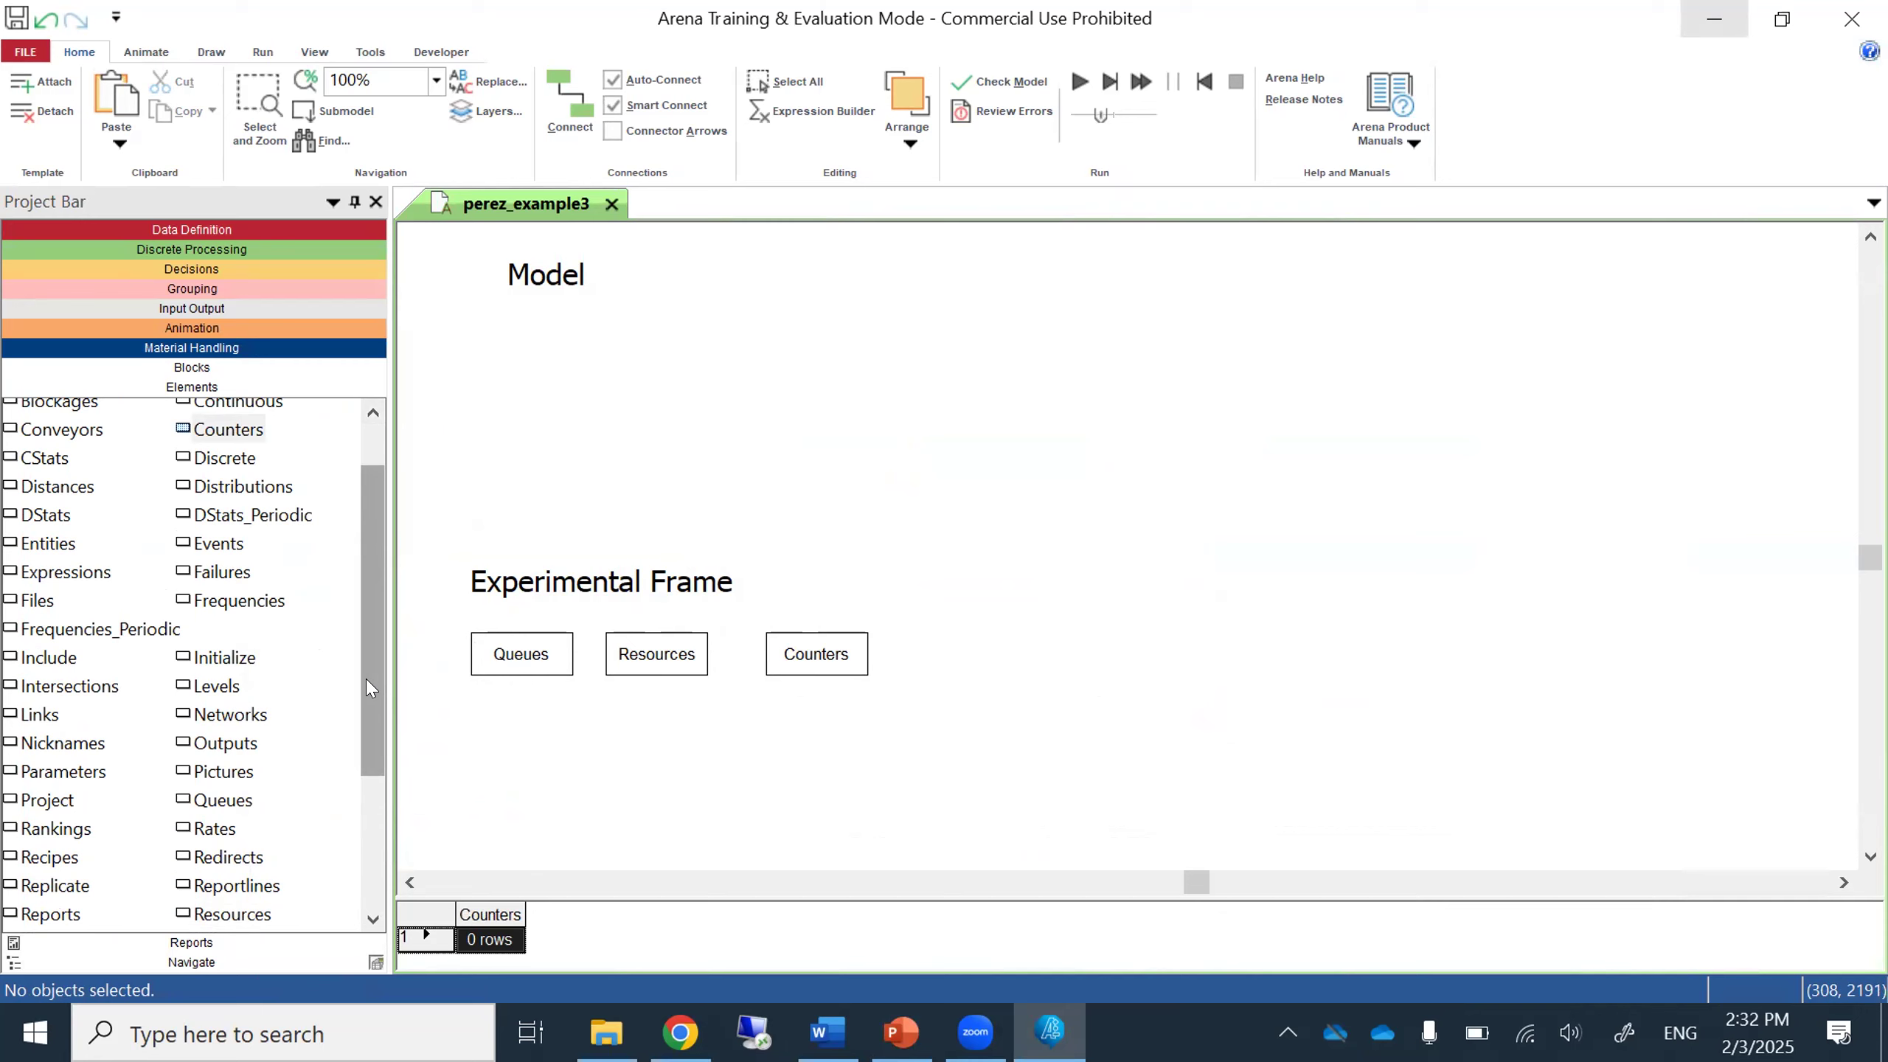
Add DStats and Outputs elements to the Experimental Frame row after Counters, spacing them evenly.
{"action": "left_click_drag", "start_coordinate": [46, 515], "coordinate": [904, 654]}
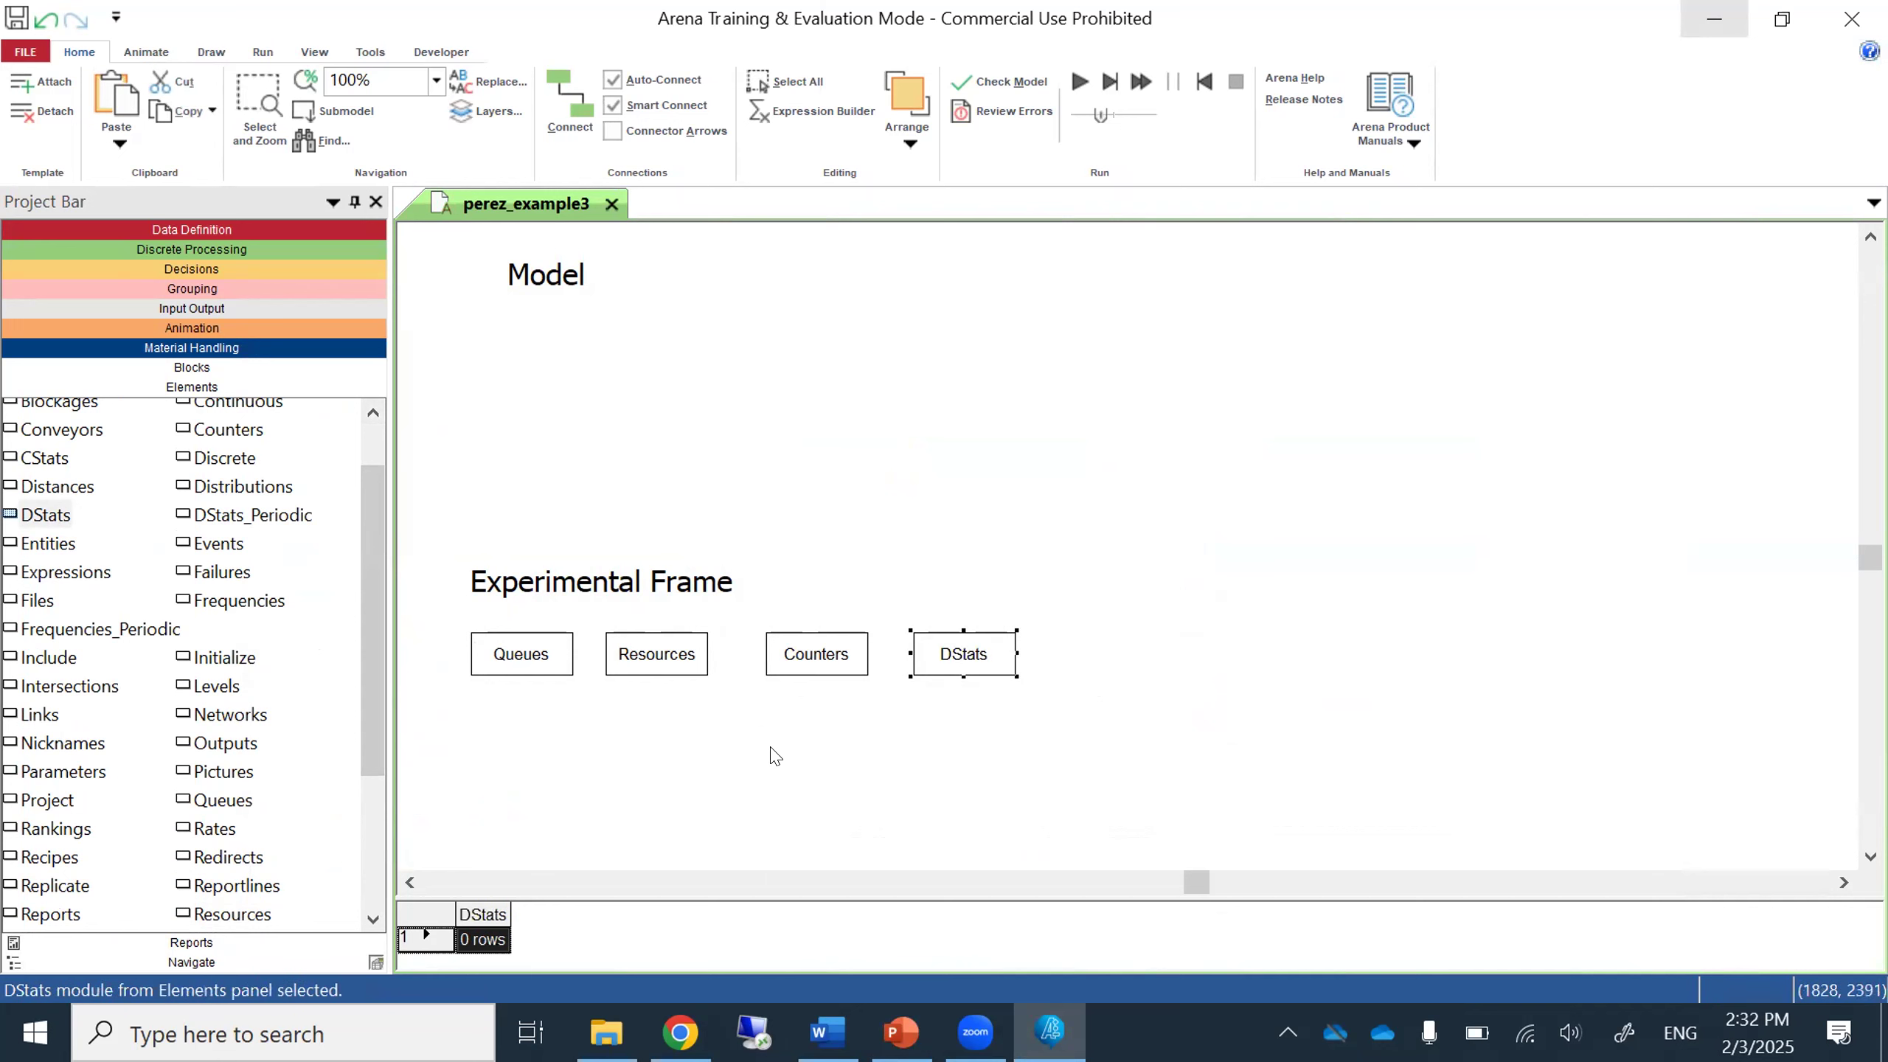
{"action": "left_click_drag", "start_coordinate": [365, 652], "coordinate": [357, 807]}
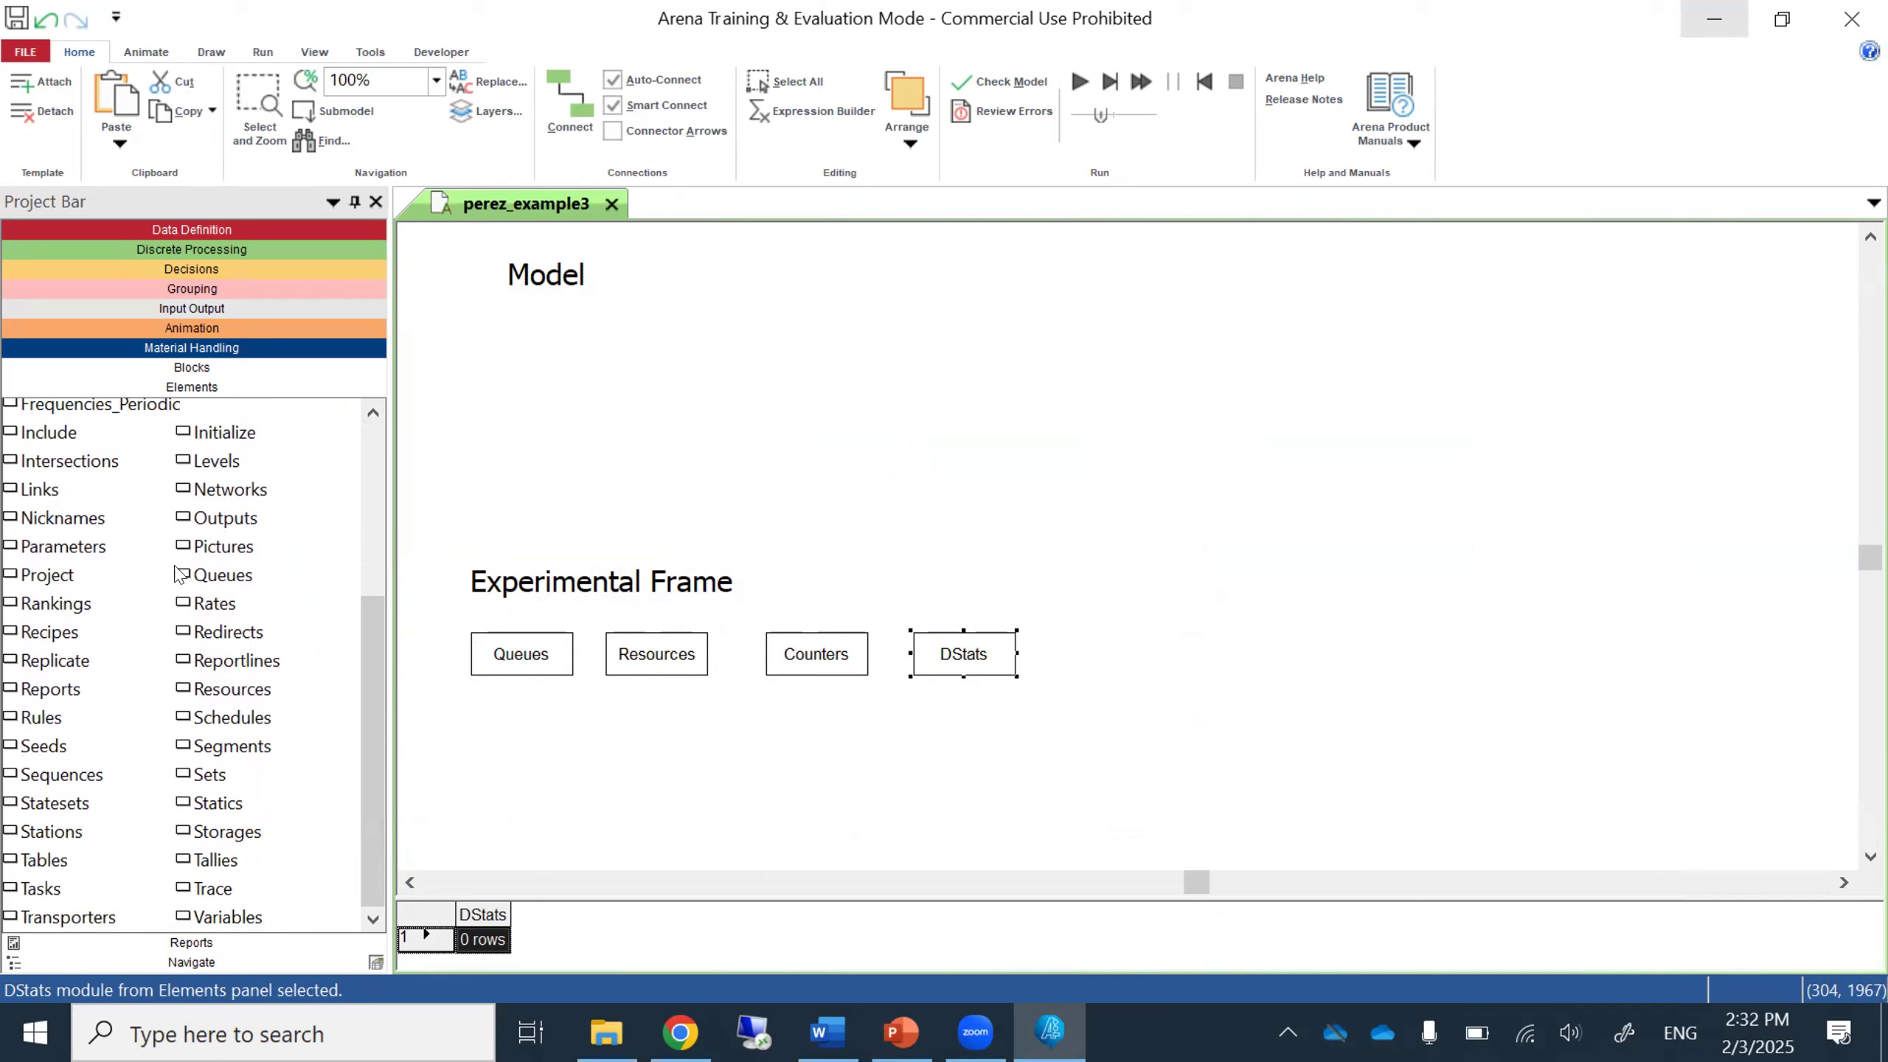
{"action": "left_click_drag", "start_coordinate": [223, 518], "coordinate": [1005, 670]}
{"action": "left_click", "coordinate": [948, 791]}
{"action": "left_click", "coordinate": [936, 725]}
{"action": "left_click", "coordinate": [1135, 659]}
{"action": "left_click_drag", "start_coordinate": [1135, 660], "coordinate": [1135, 656]}
{"action": "left_click", "coordinate": [965, 721]}
{"action": "left_click", "coordinate": [830, 661]}
{"action": "left_click", "coordinate": [735, 721]}
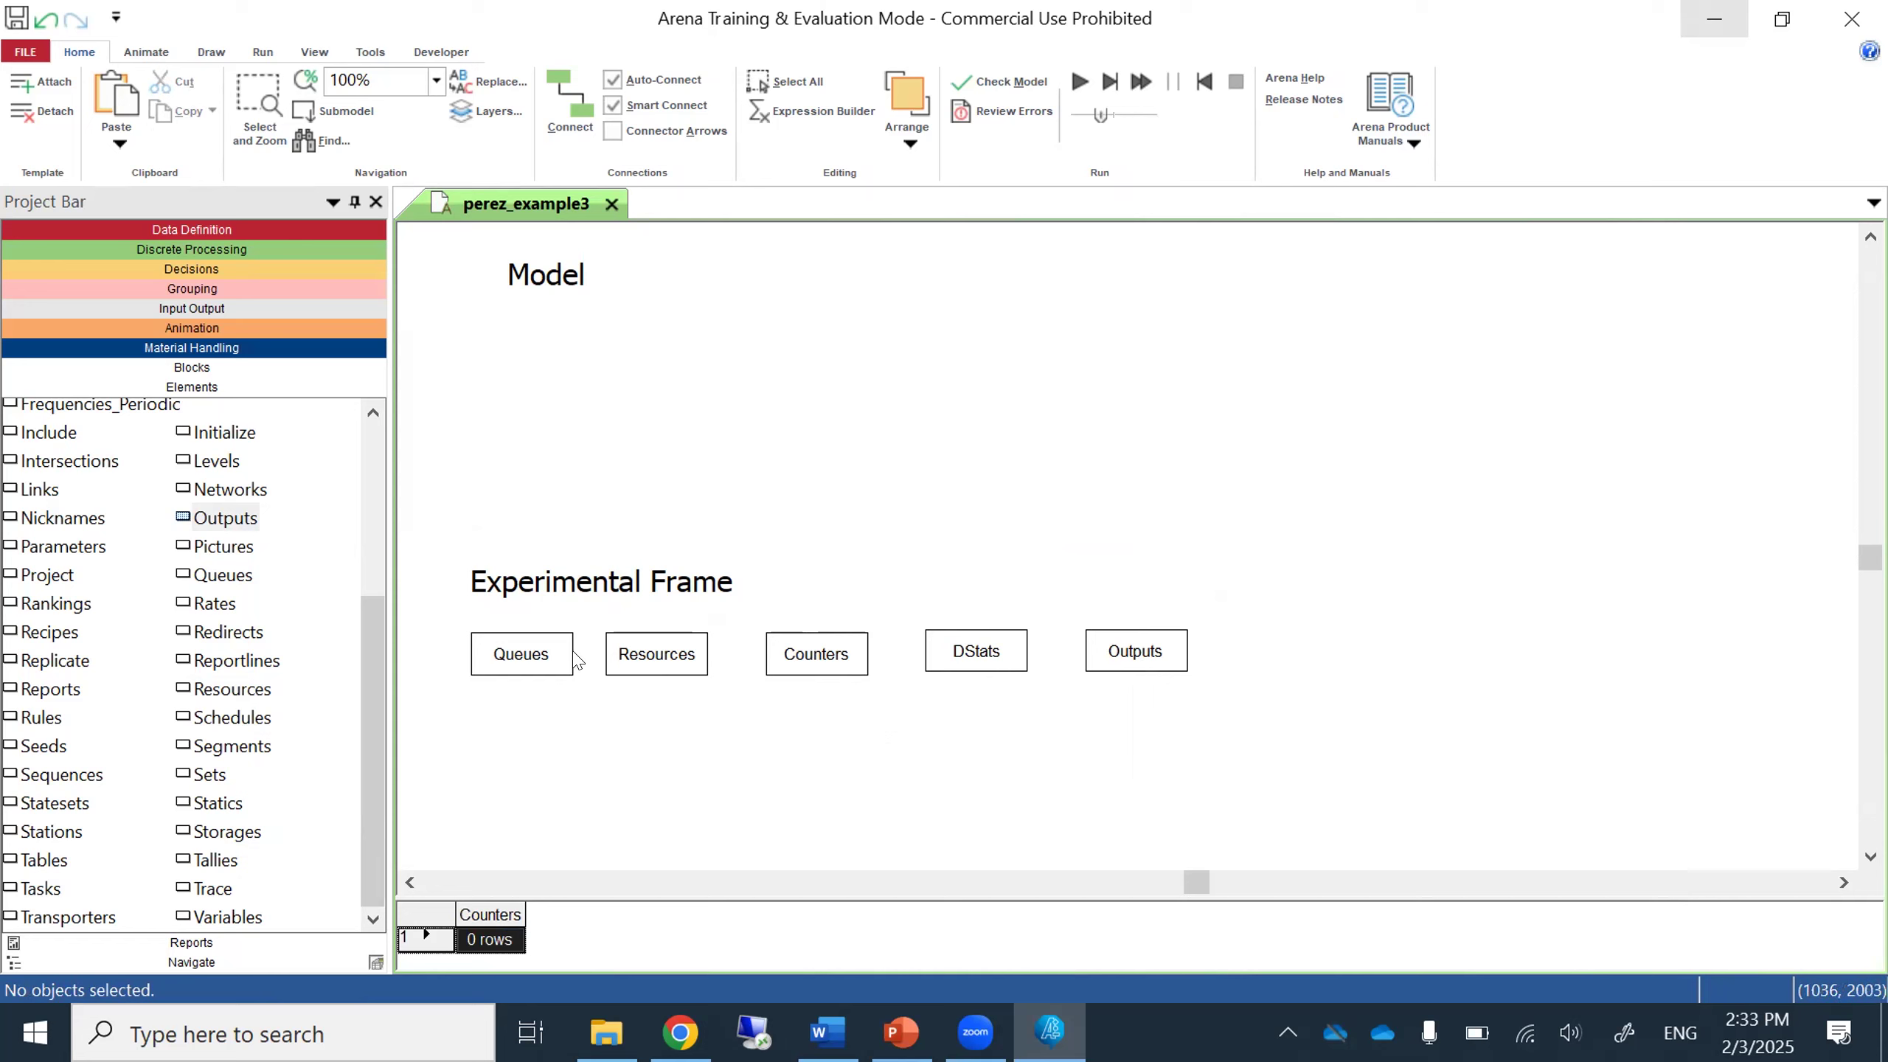
Add a queue named processQueue to the Queues element and align its name label under the module.
{"action": "double_click", "coordinate": [540, 654]}
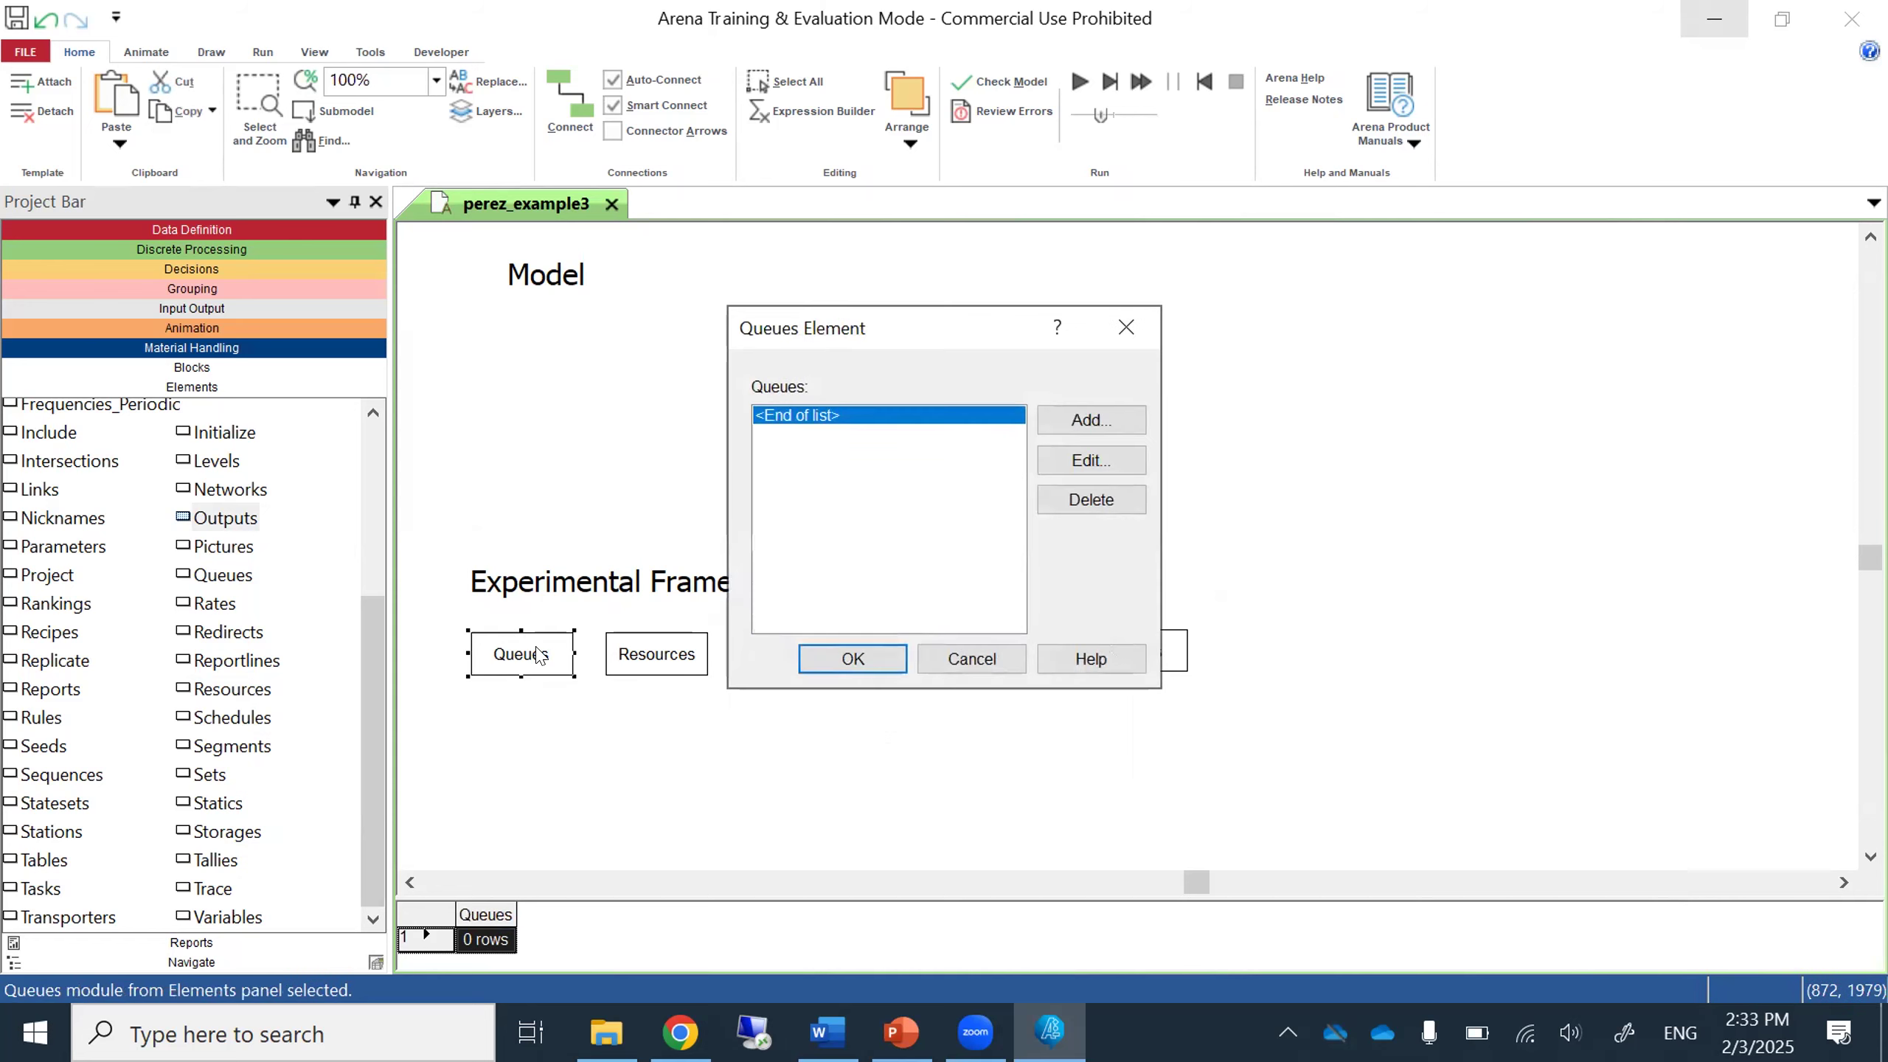
{"action": "left_click", "coordinate": [1080, 419]}
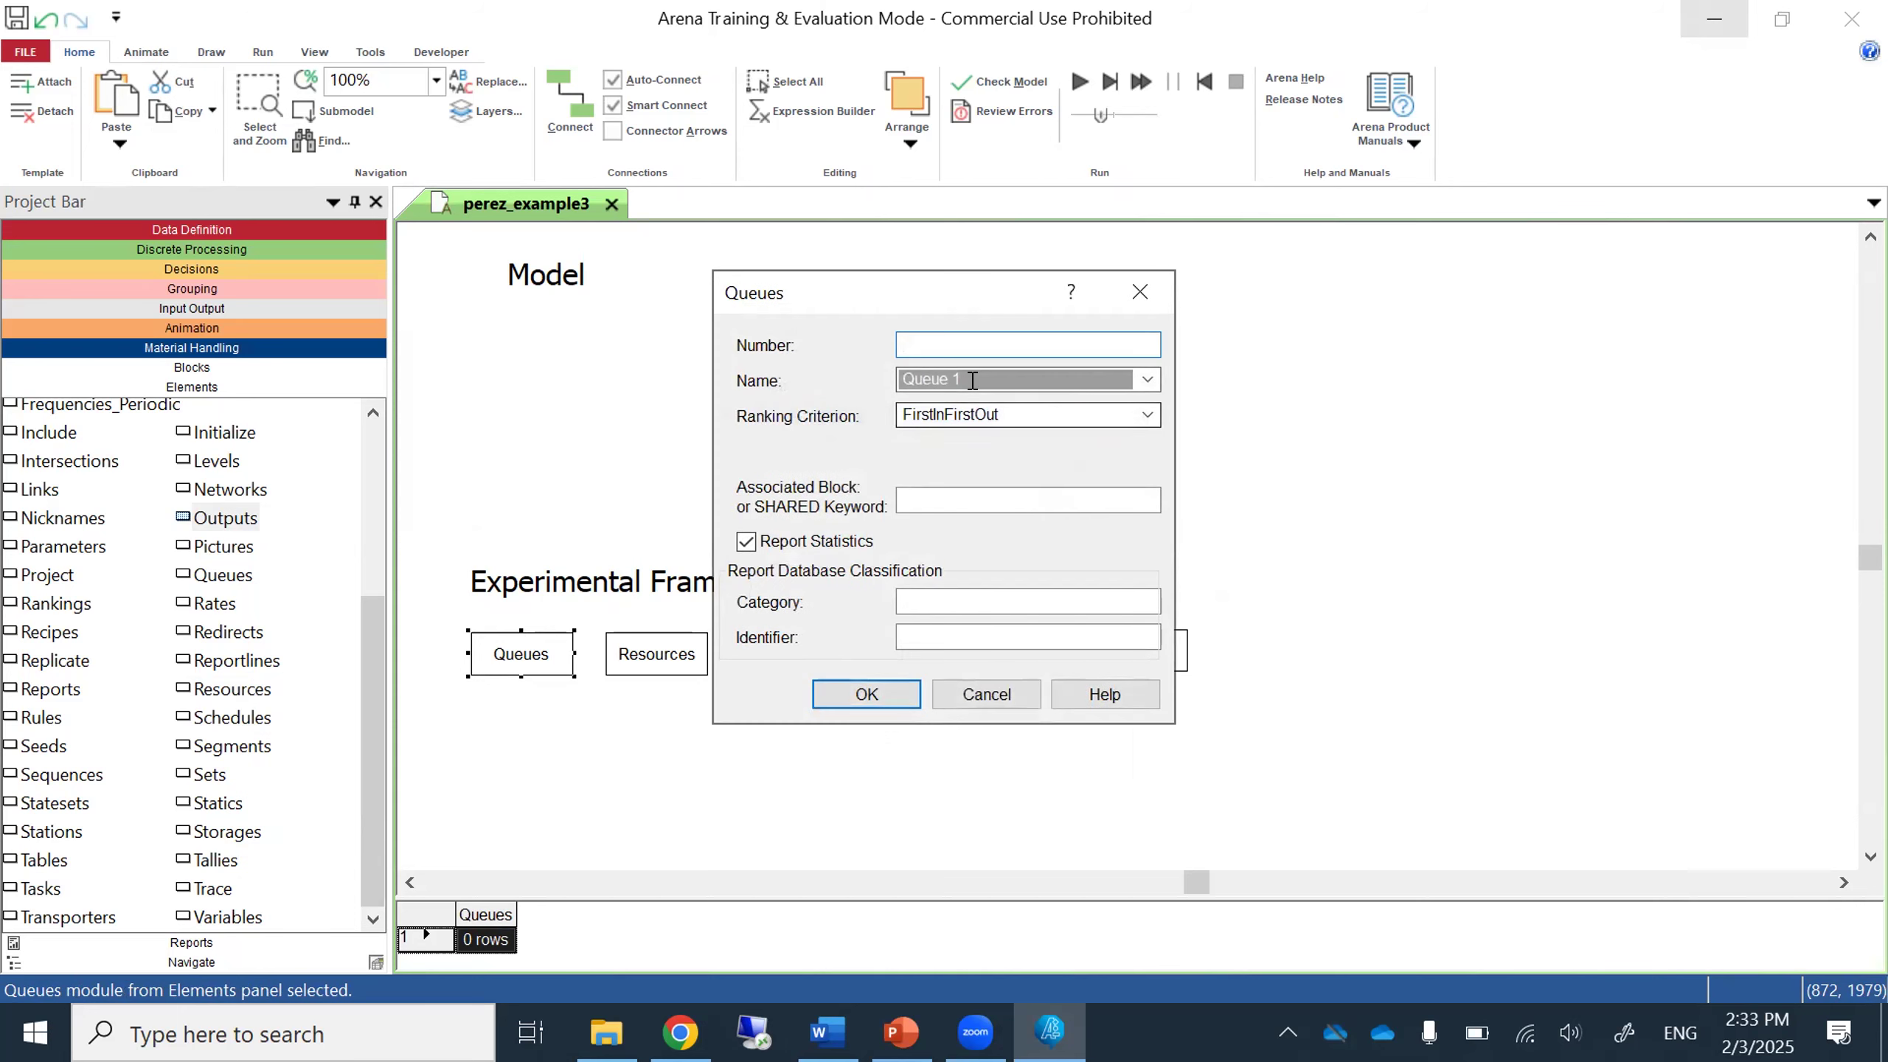
{"action": "key", "text": "Tab"}
{"action": "type", "text": "process"}
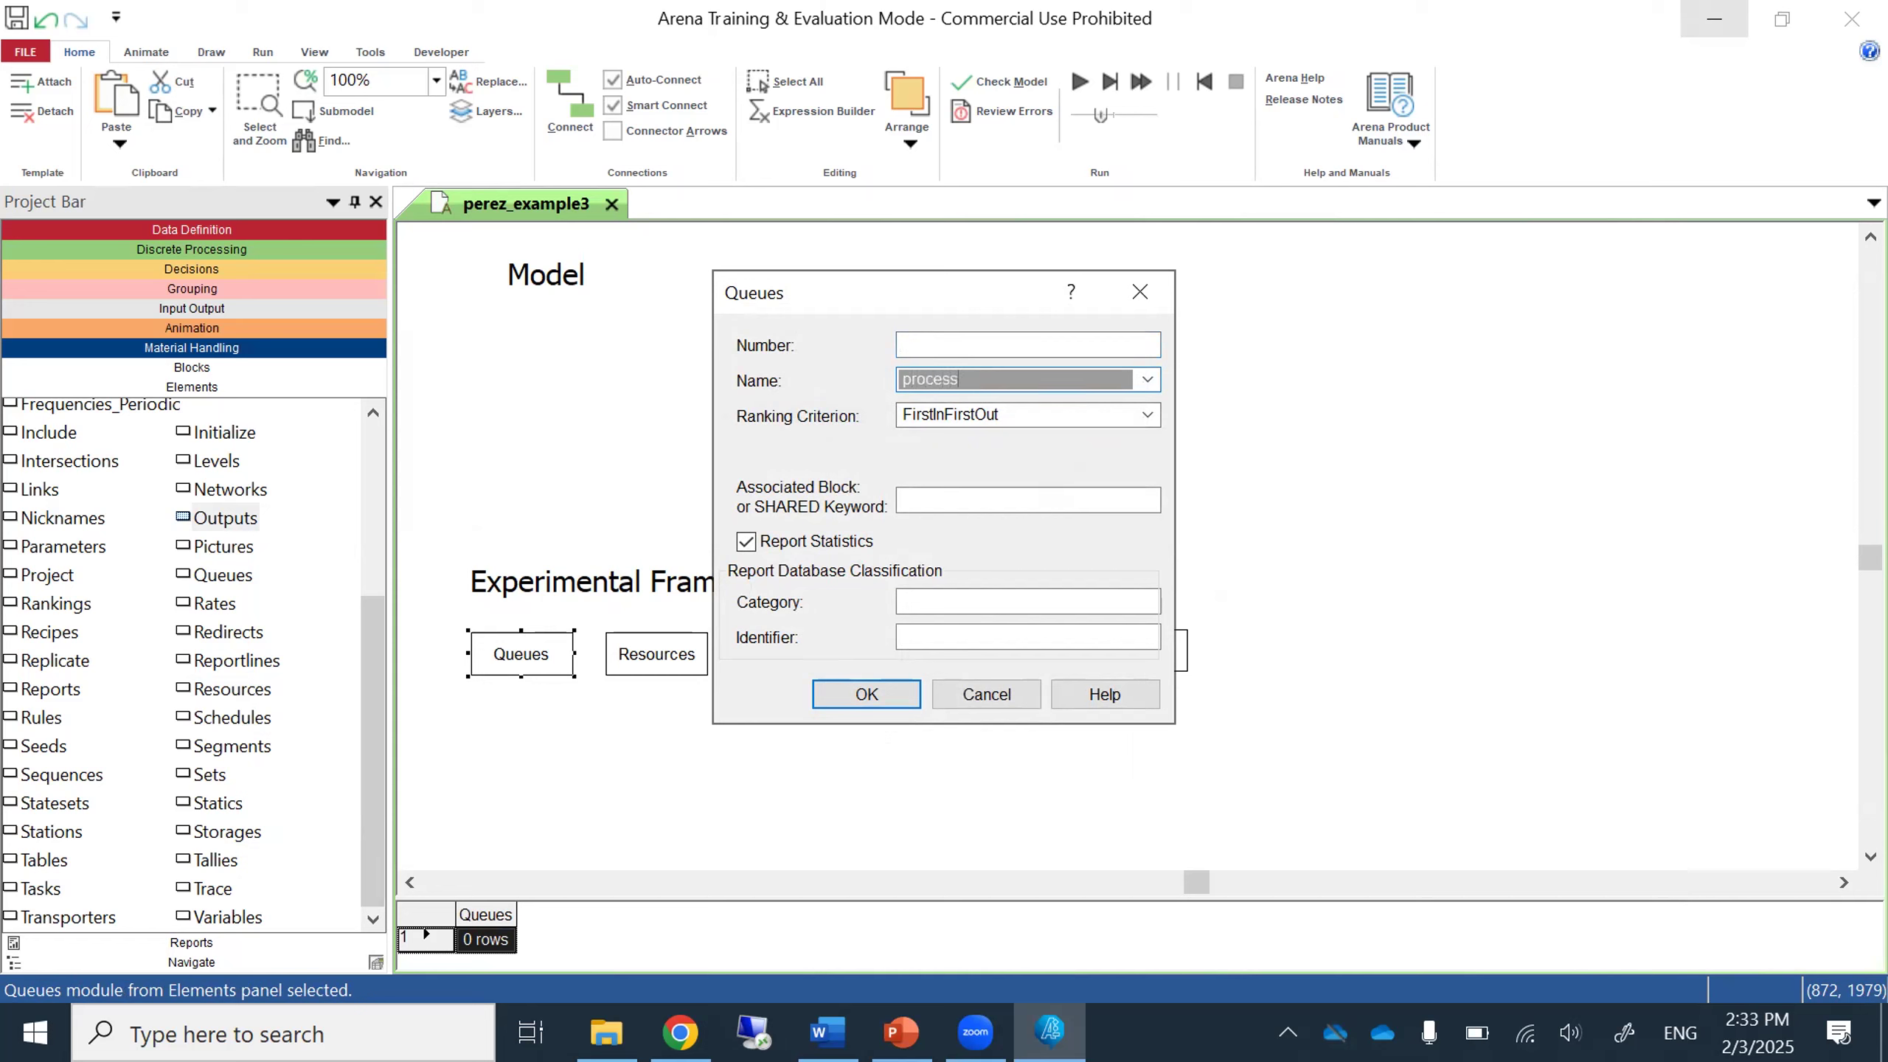
{"action": "type", "text": "Queue"}
{"action": "left_click", "coordinate": [867, 694]}
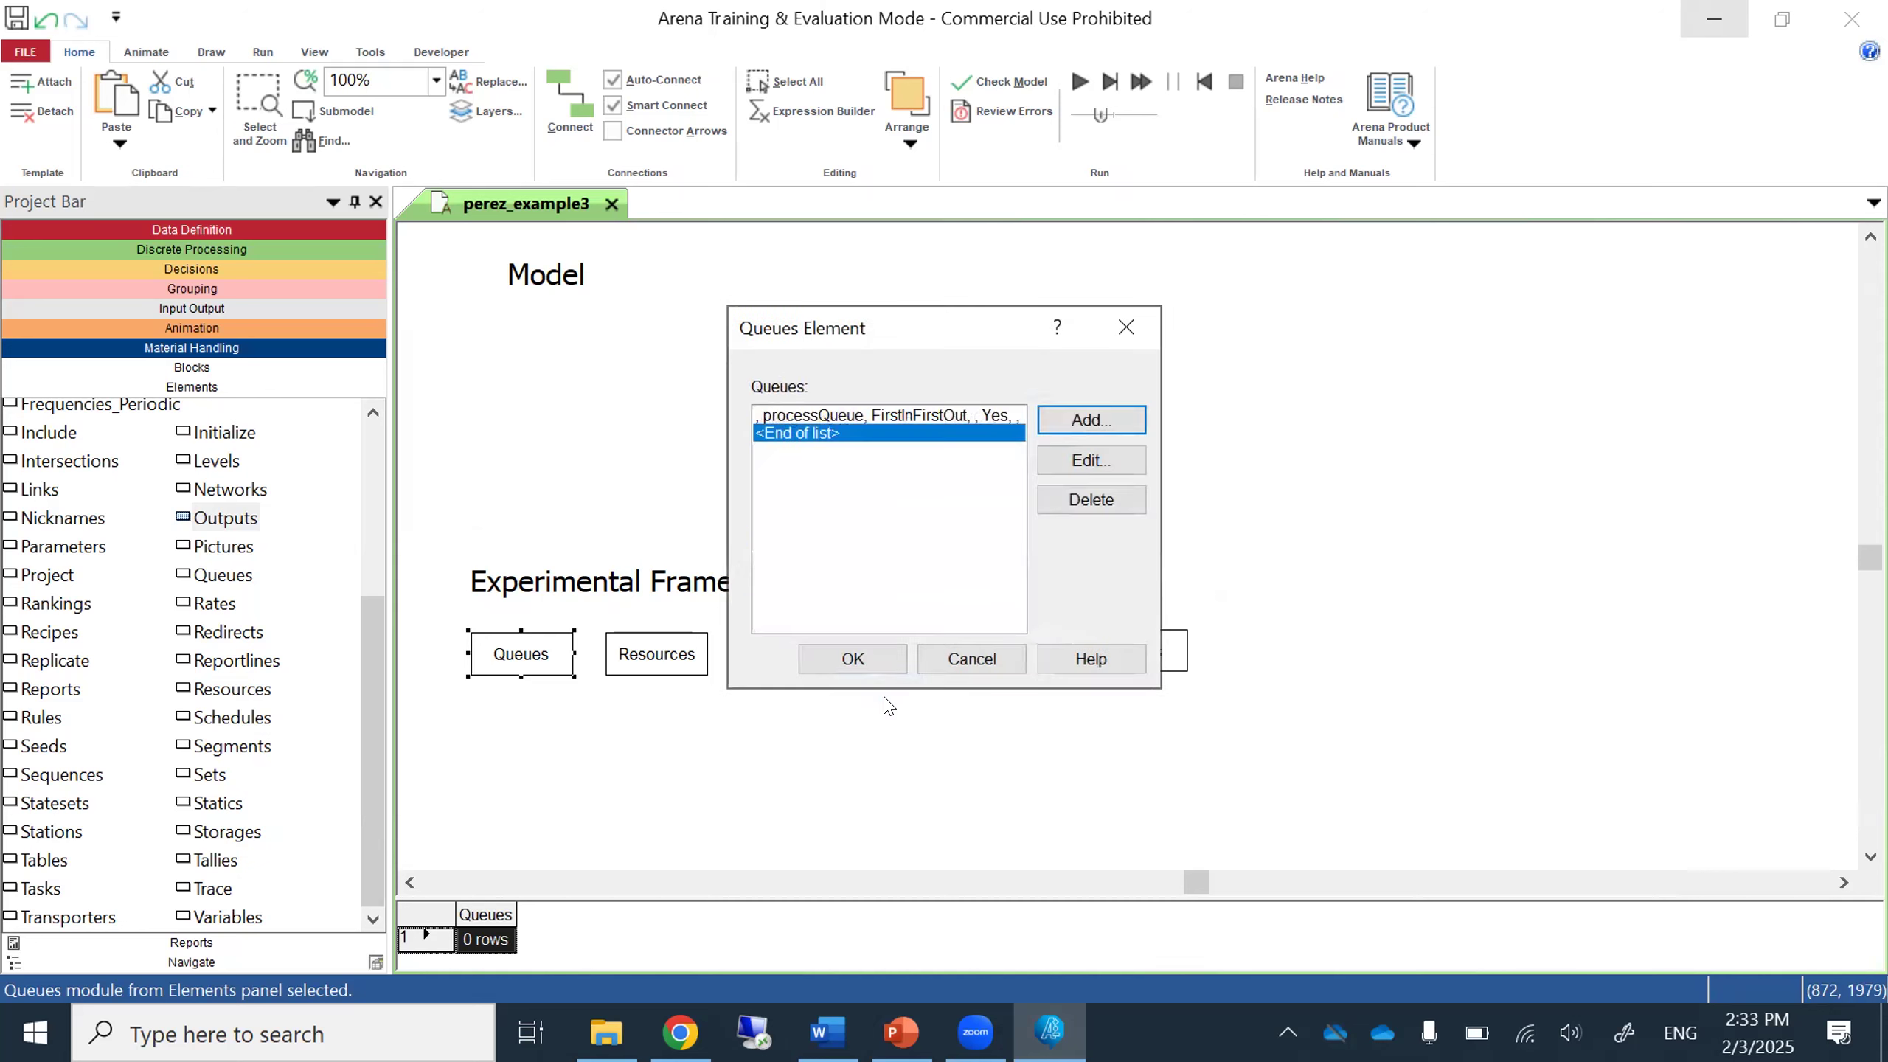
{"action": "left_click", "coordinate": [862, 658]}
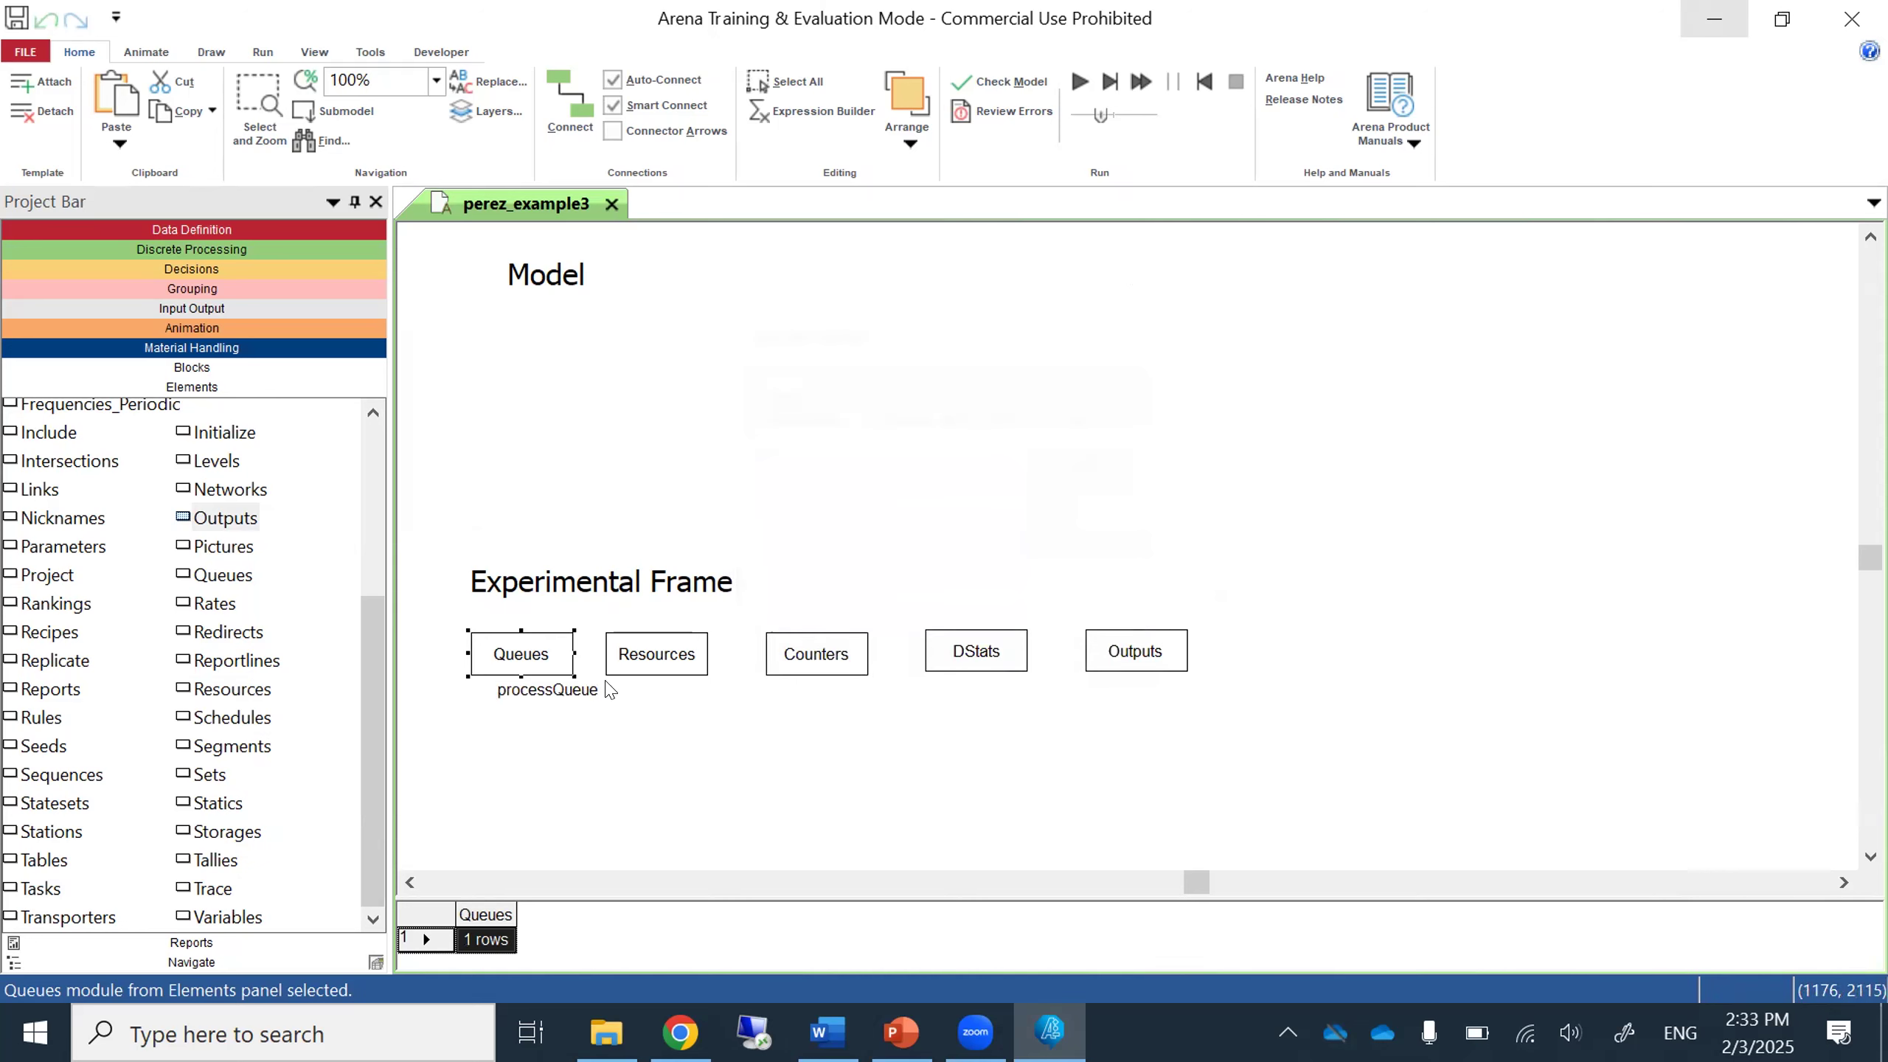
{"action": "mouse_move", "coordinate": [587, 692]}
{"action": "left_mouse_down"}
{"action": "mouse_move", "coordinate": [559, 714]}
{"action": "mouse_move", "coordinate": [554, 690]}
{"action": "left_mouse_up"}
Add a resource named Drills with a capacity of 2 to the Resources element.
{"action": "left_click", "coordinate": [652, 673]}
{"action": "double_click", "coordinate": [652, 673]}
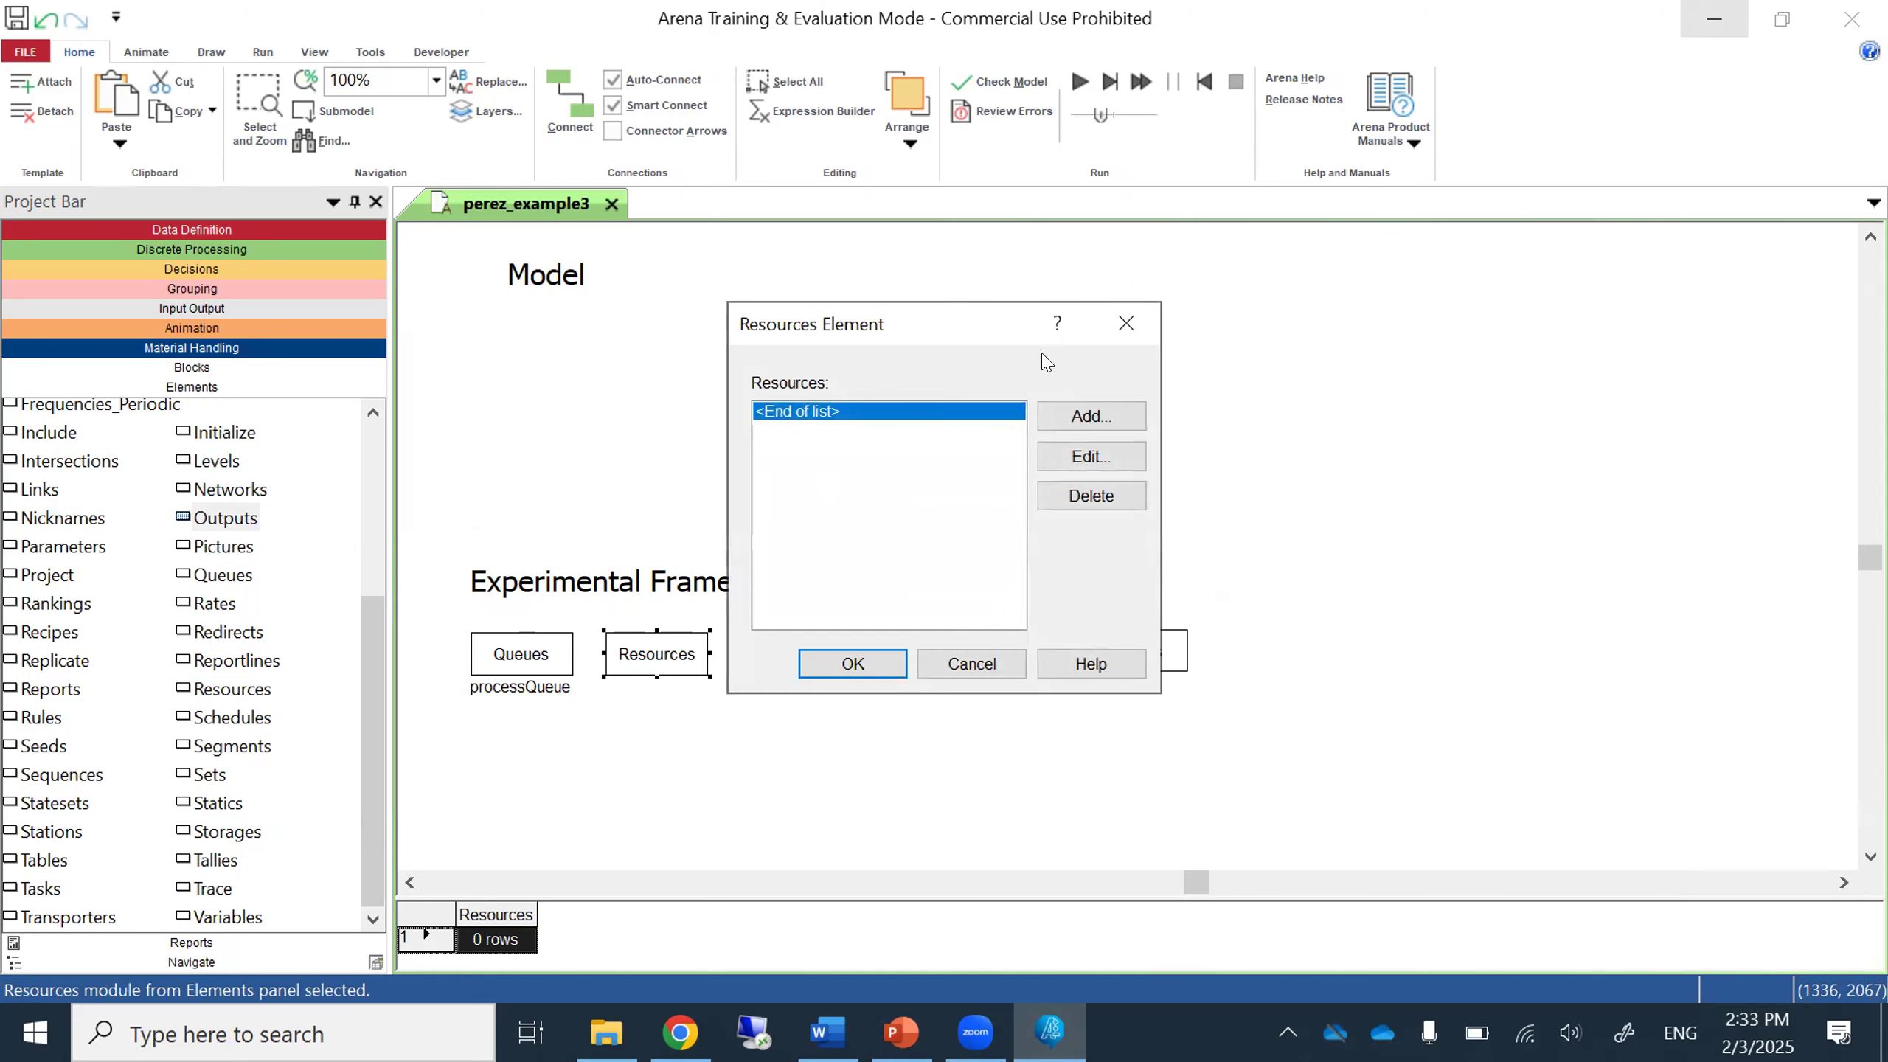
{"action": "left_click", "coordinate": [1064, 418]}
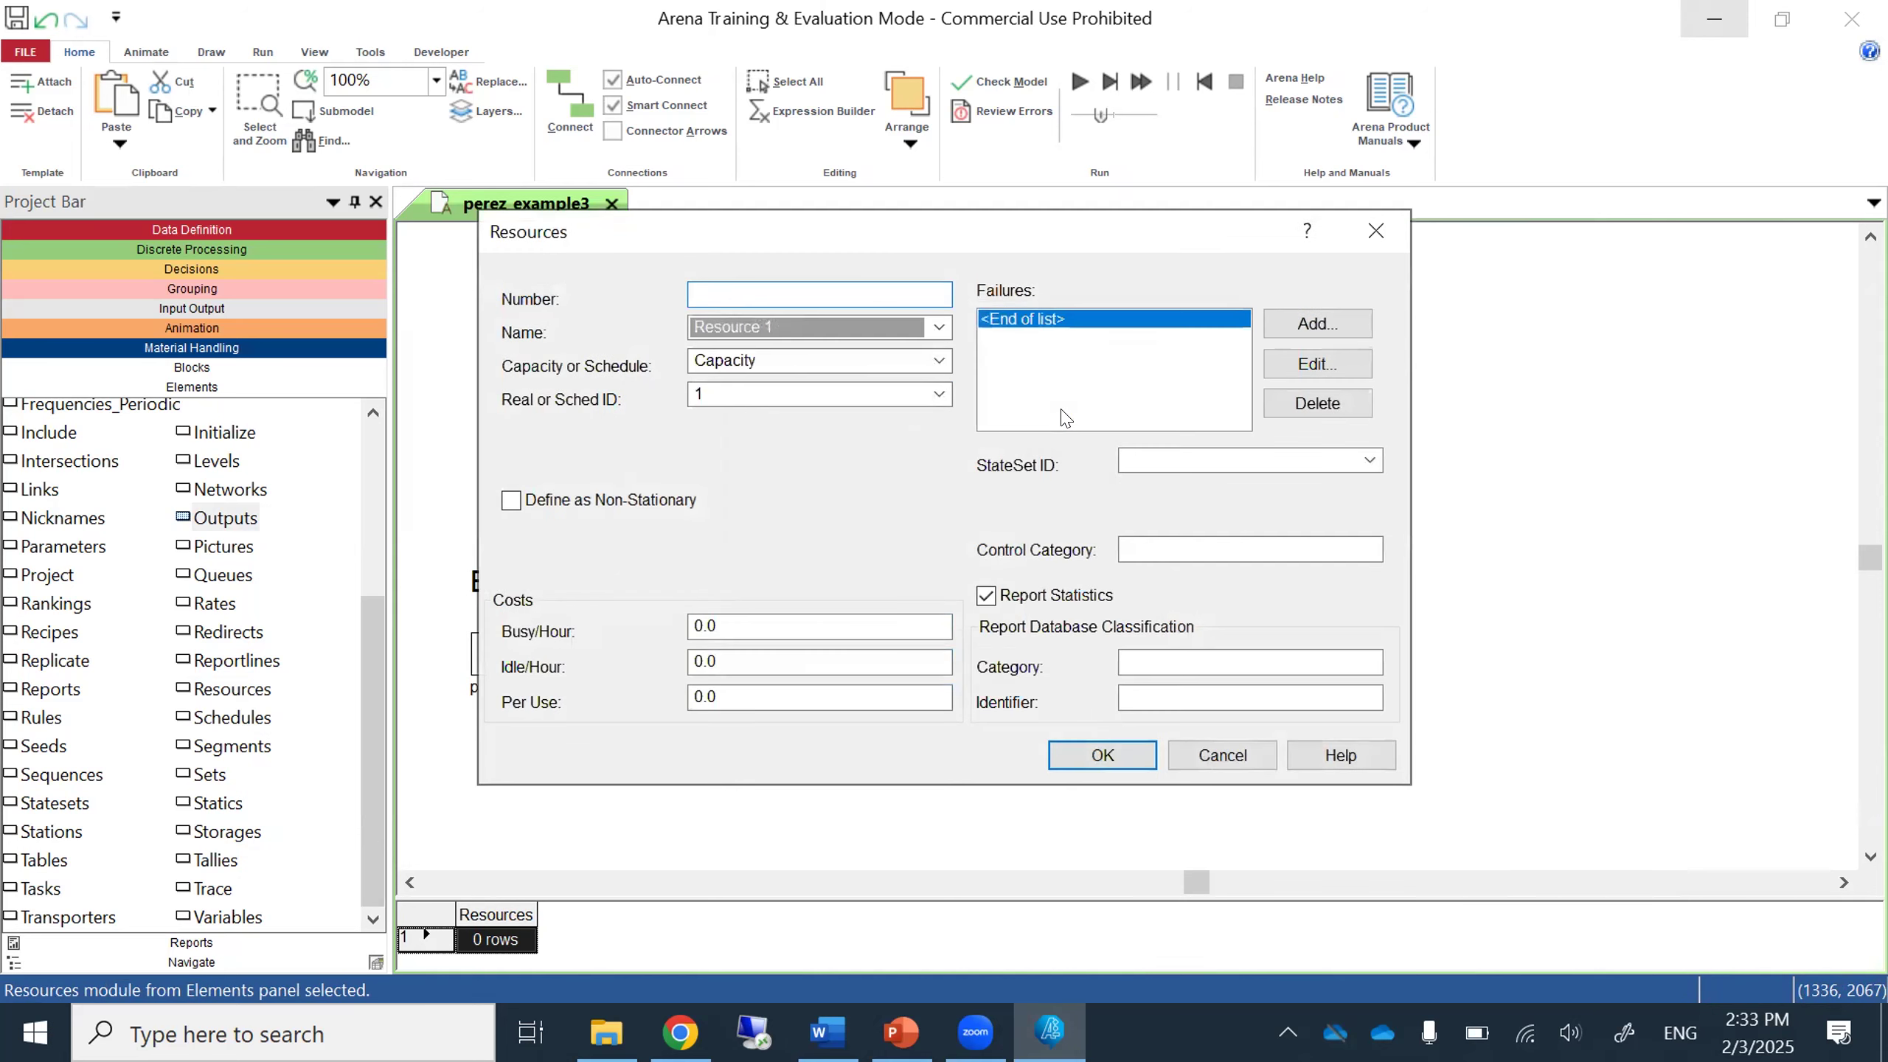
{"action": "left_click", "coordinate": [784, 328]}
{"action": "type", "text": "Drills"}
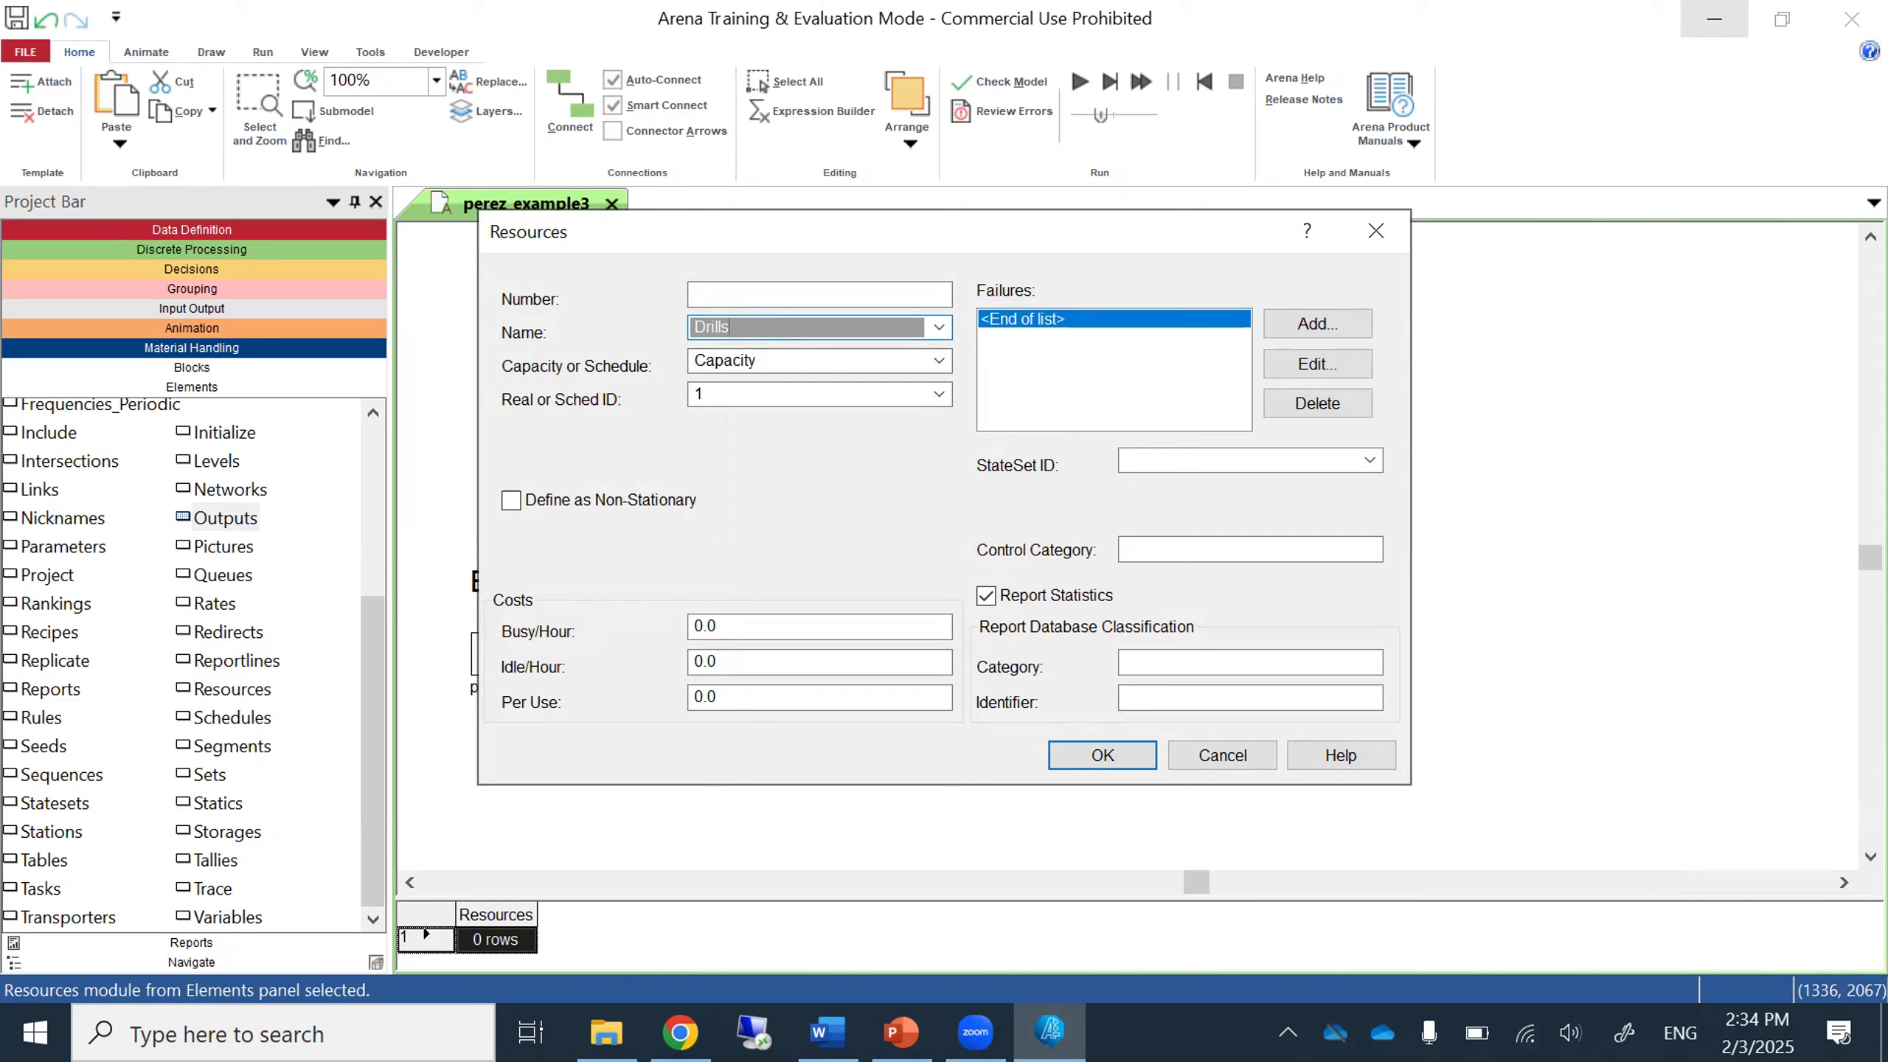
{"action": "left_click", "coordinate": [740, 388]}
{"action": "type", "text": "2"}
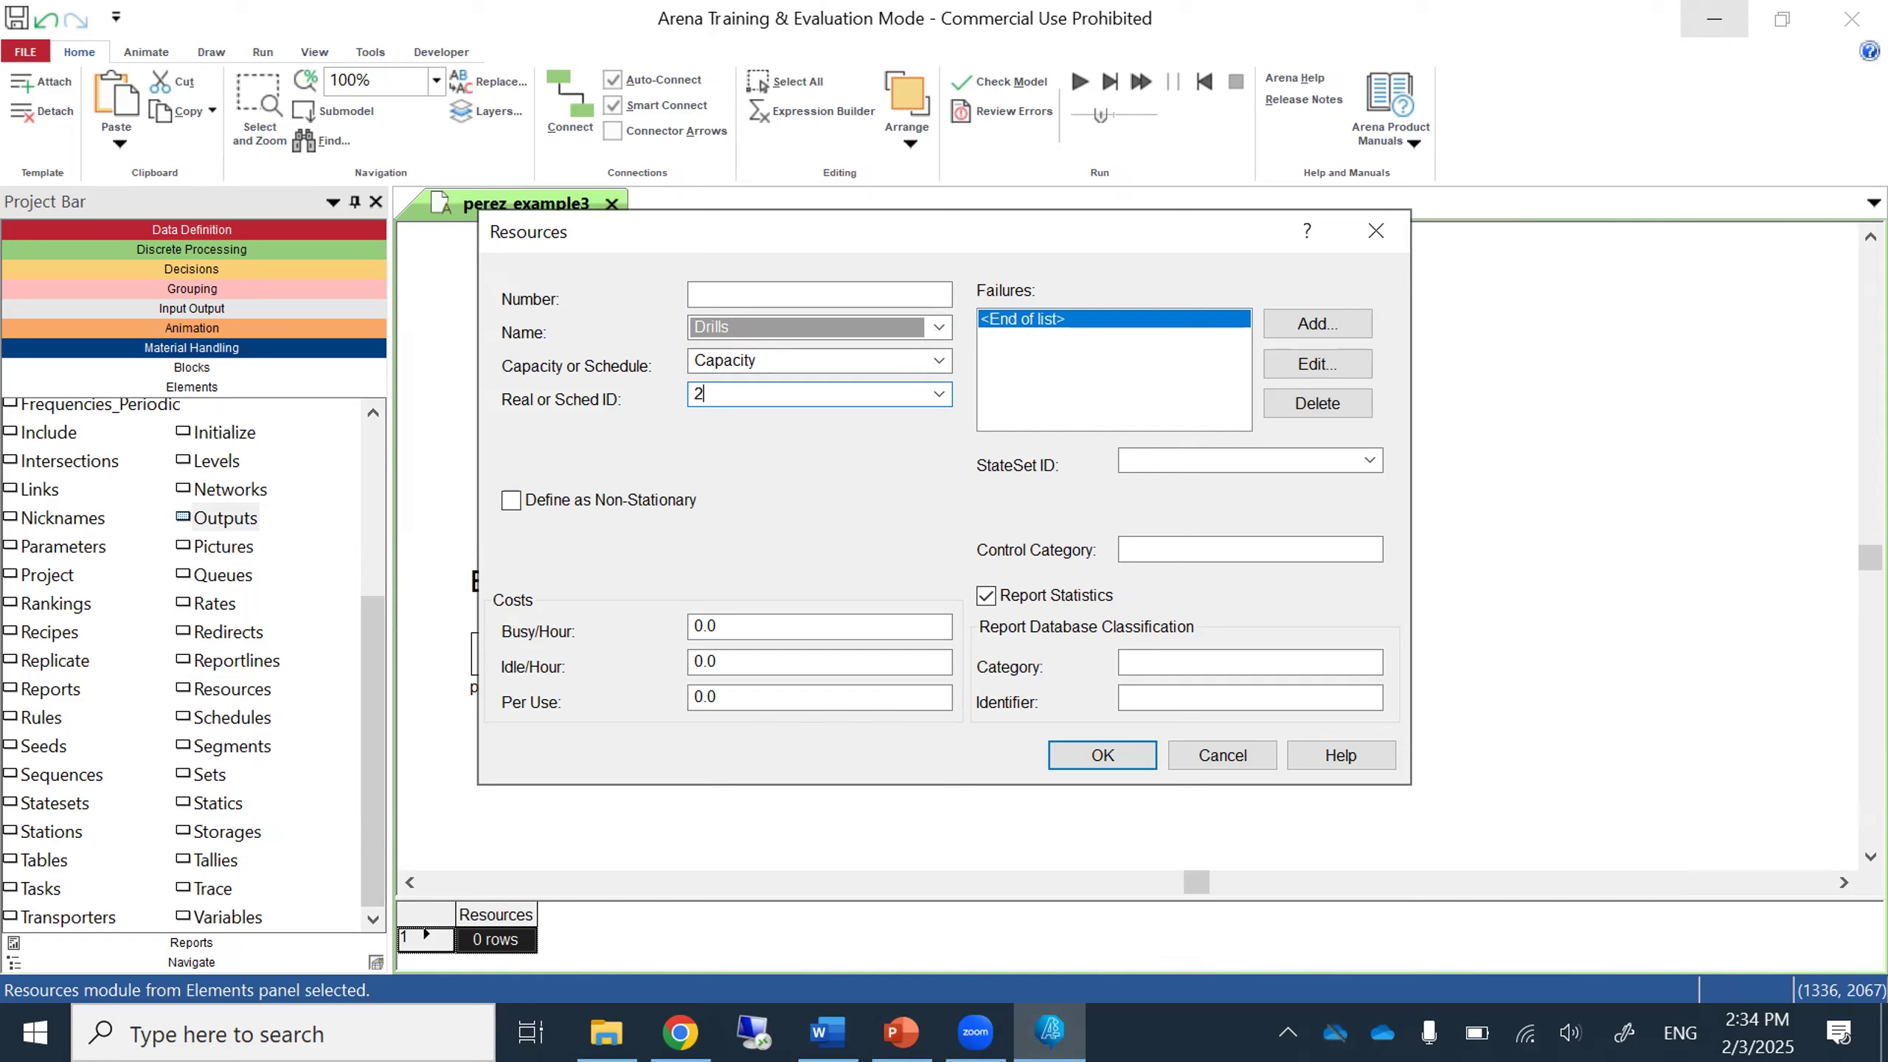
{"action": "left_click", "coordinate": [1065, 757]}
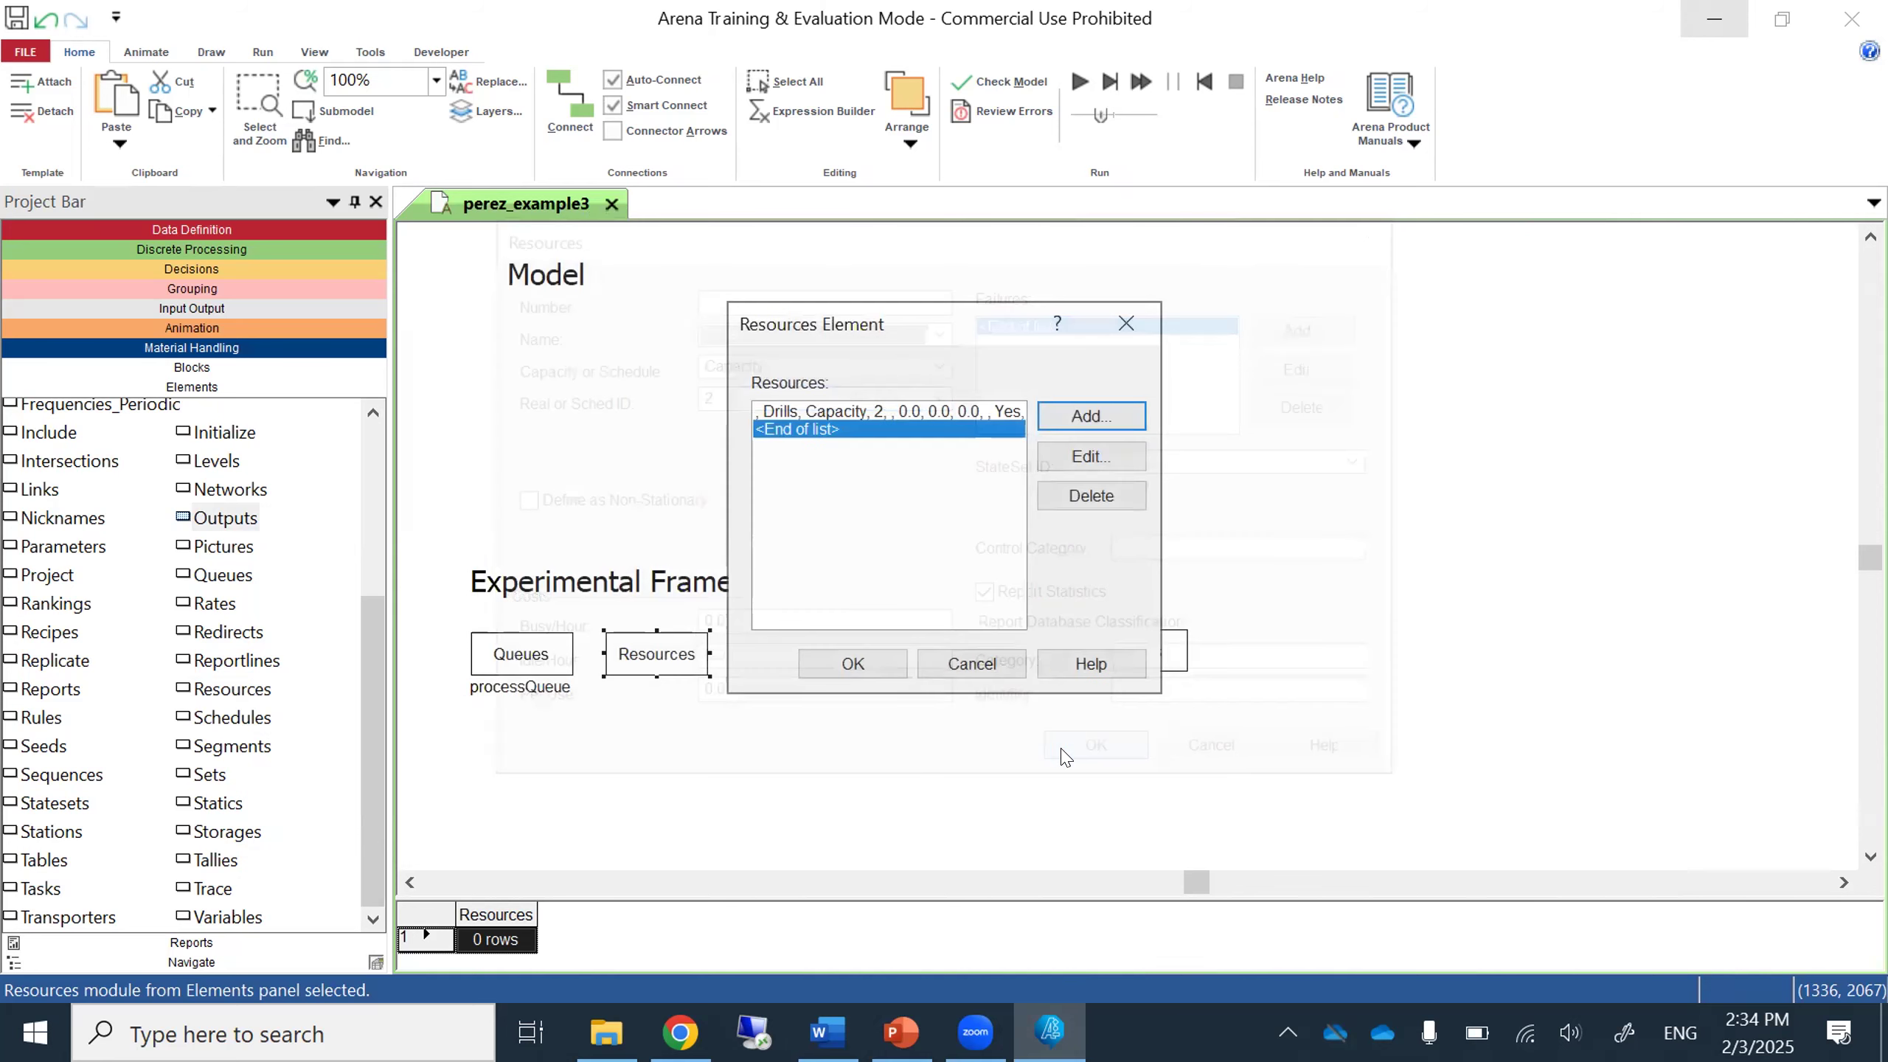
{"action": "left_click", "coordinate": [854, 664]}
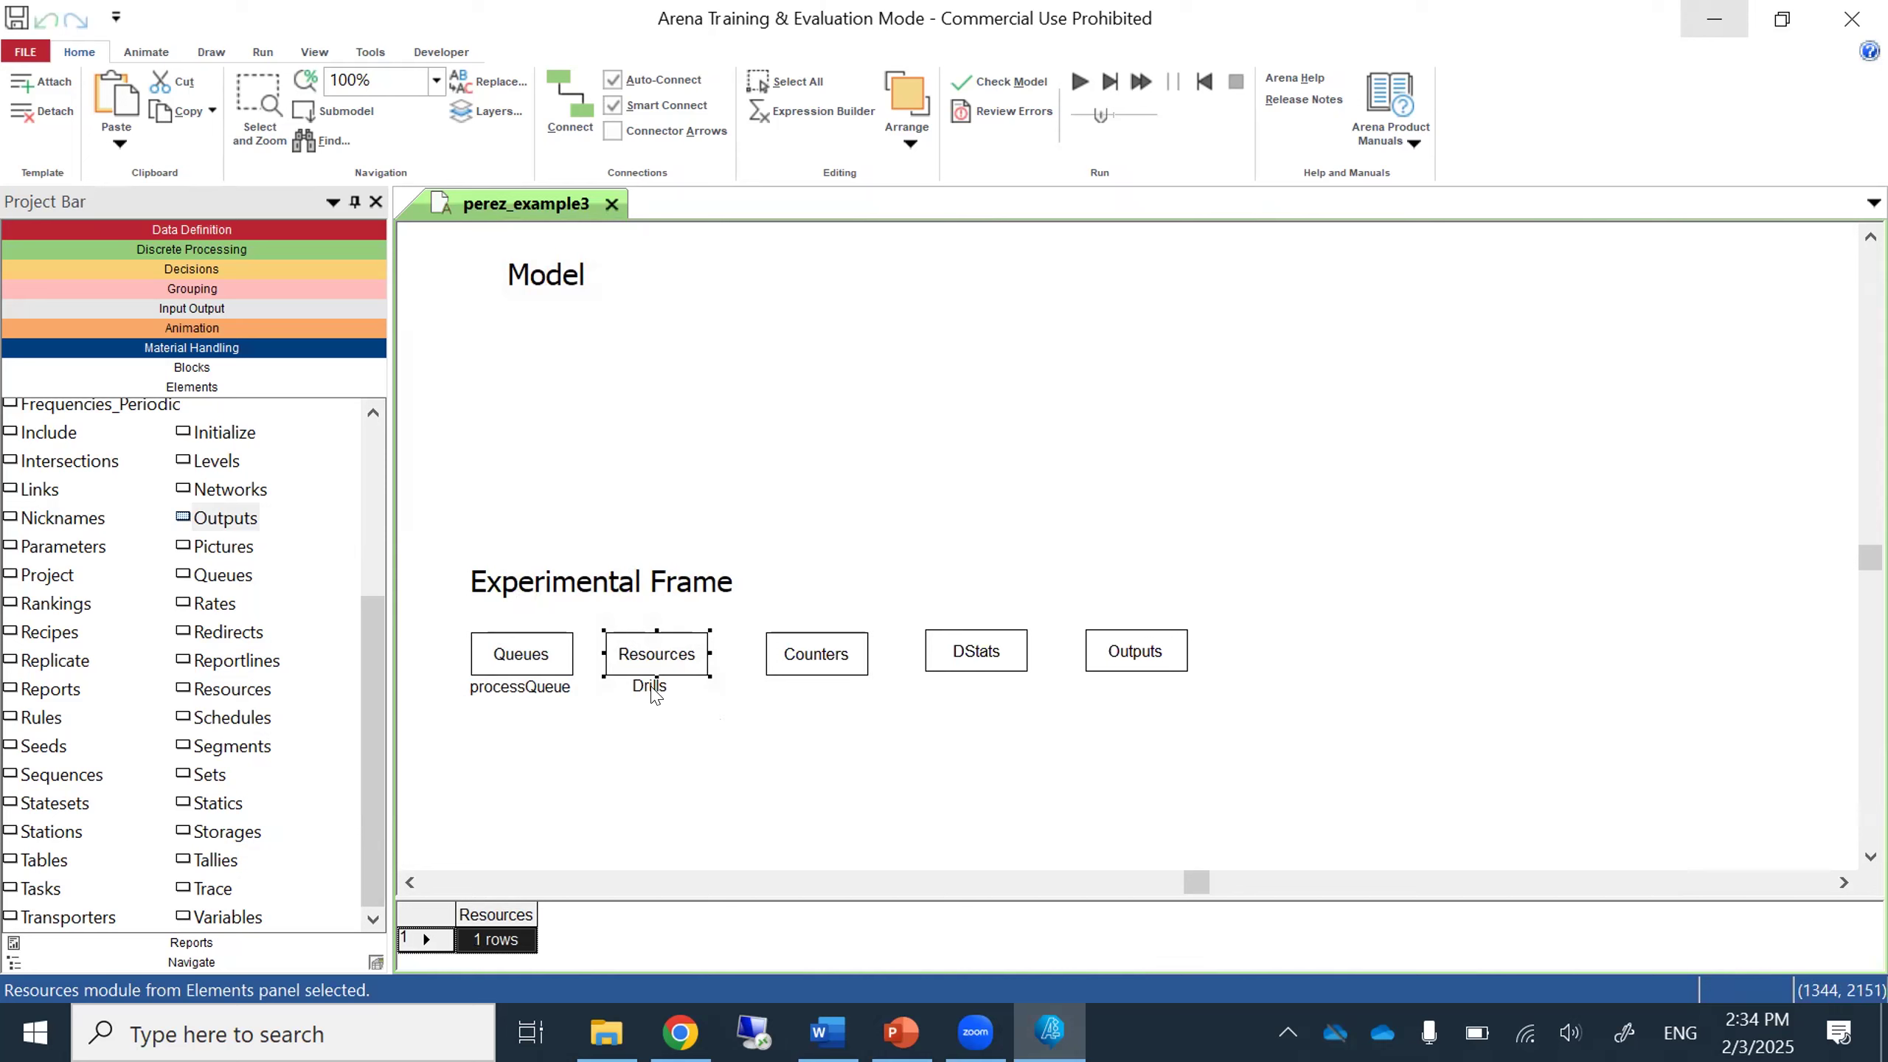
Add a second resource named Operator to the Resources element, keeping the default capacity of 1.
{"action": "double_click", "coordinate": [688, 658]}
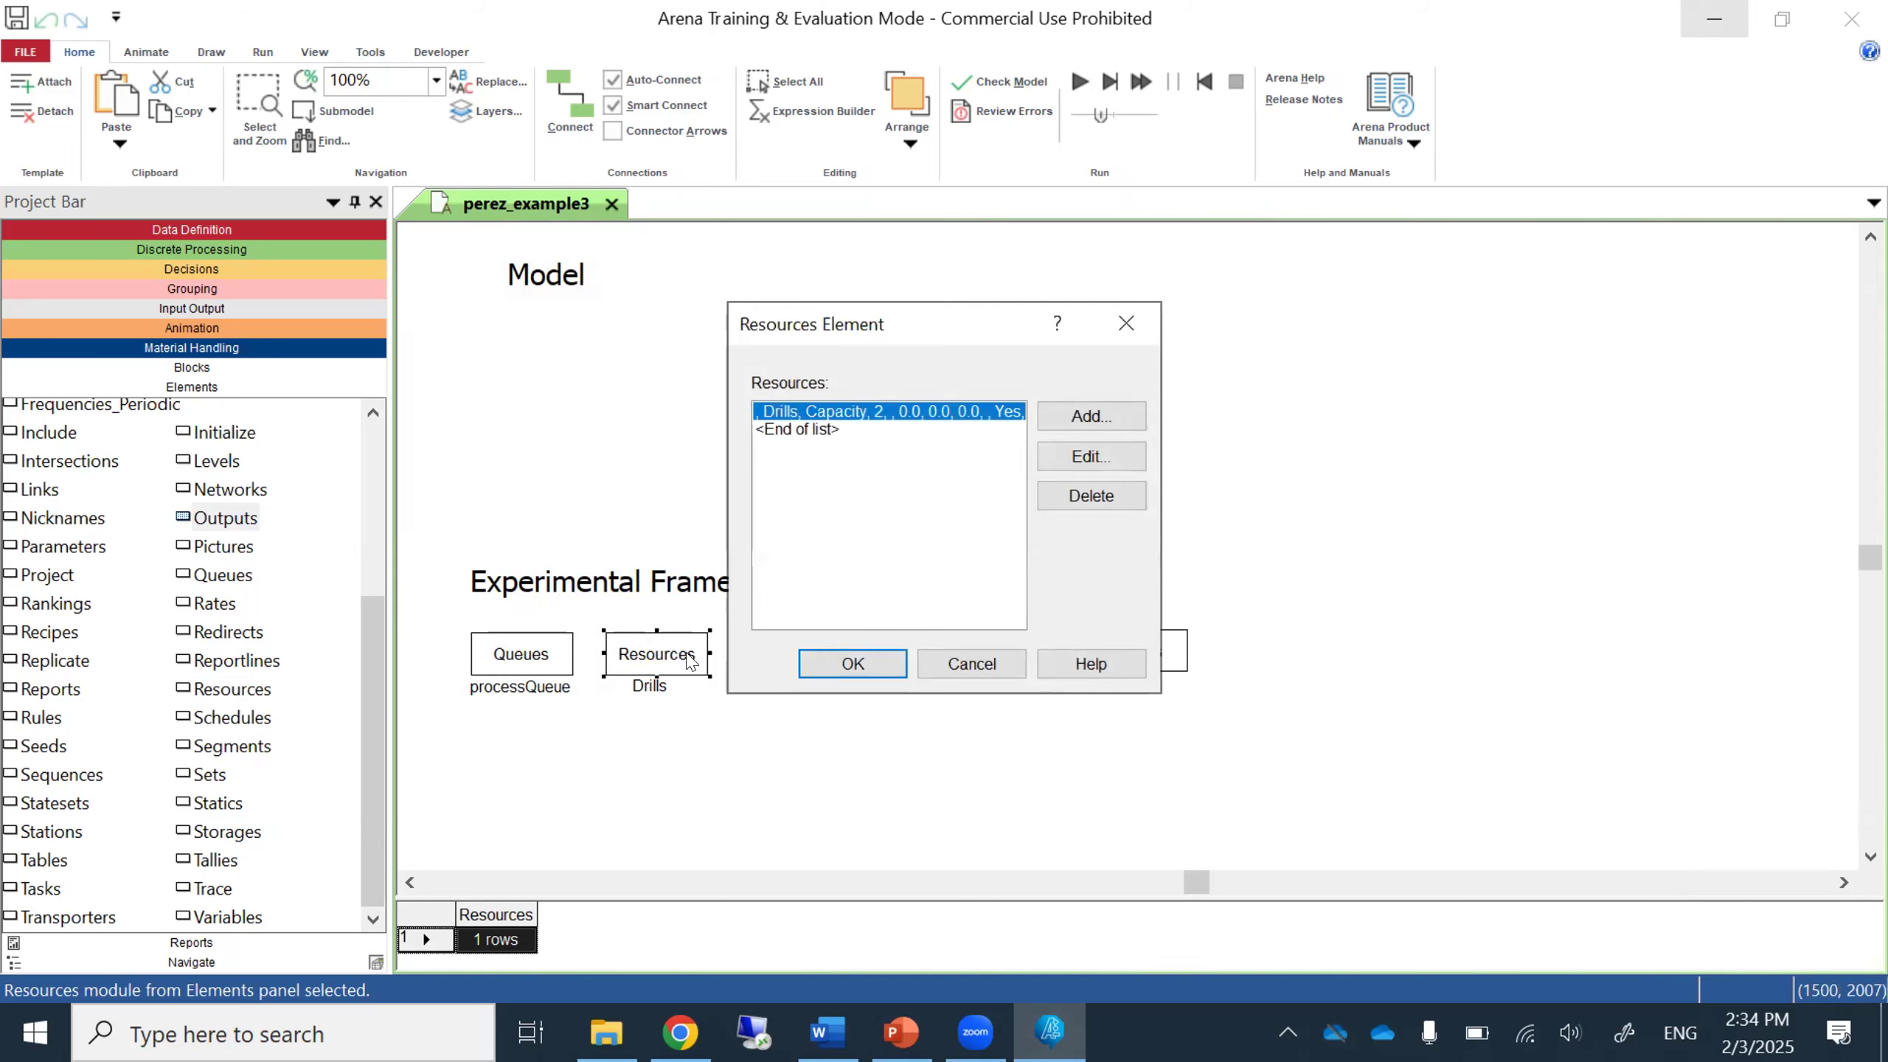
{"action": "left_click", "coordinate": [794, 431]}
{"action": "left_click", "coordinate": [794, 414]}
{"action": "left_click", "coordinate": [794, 432]}
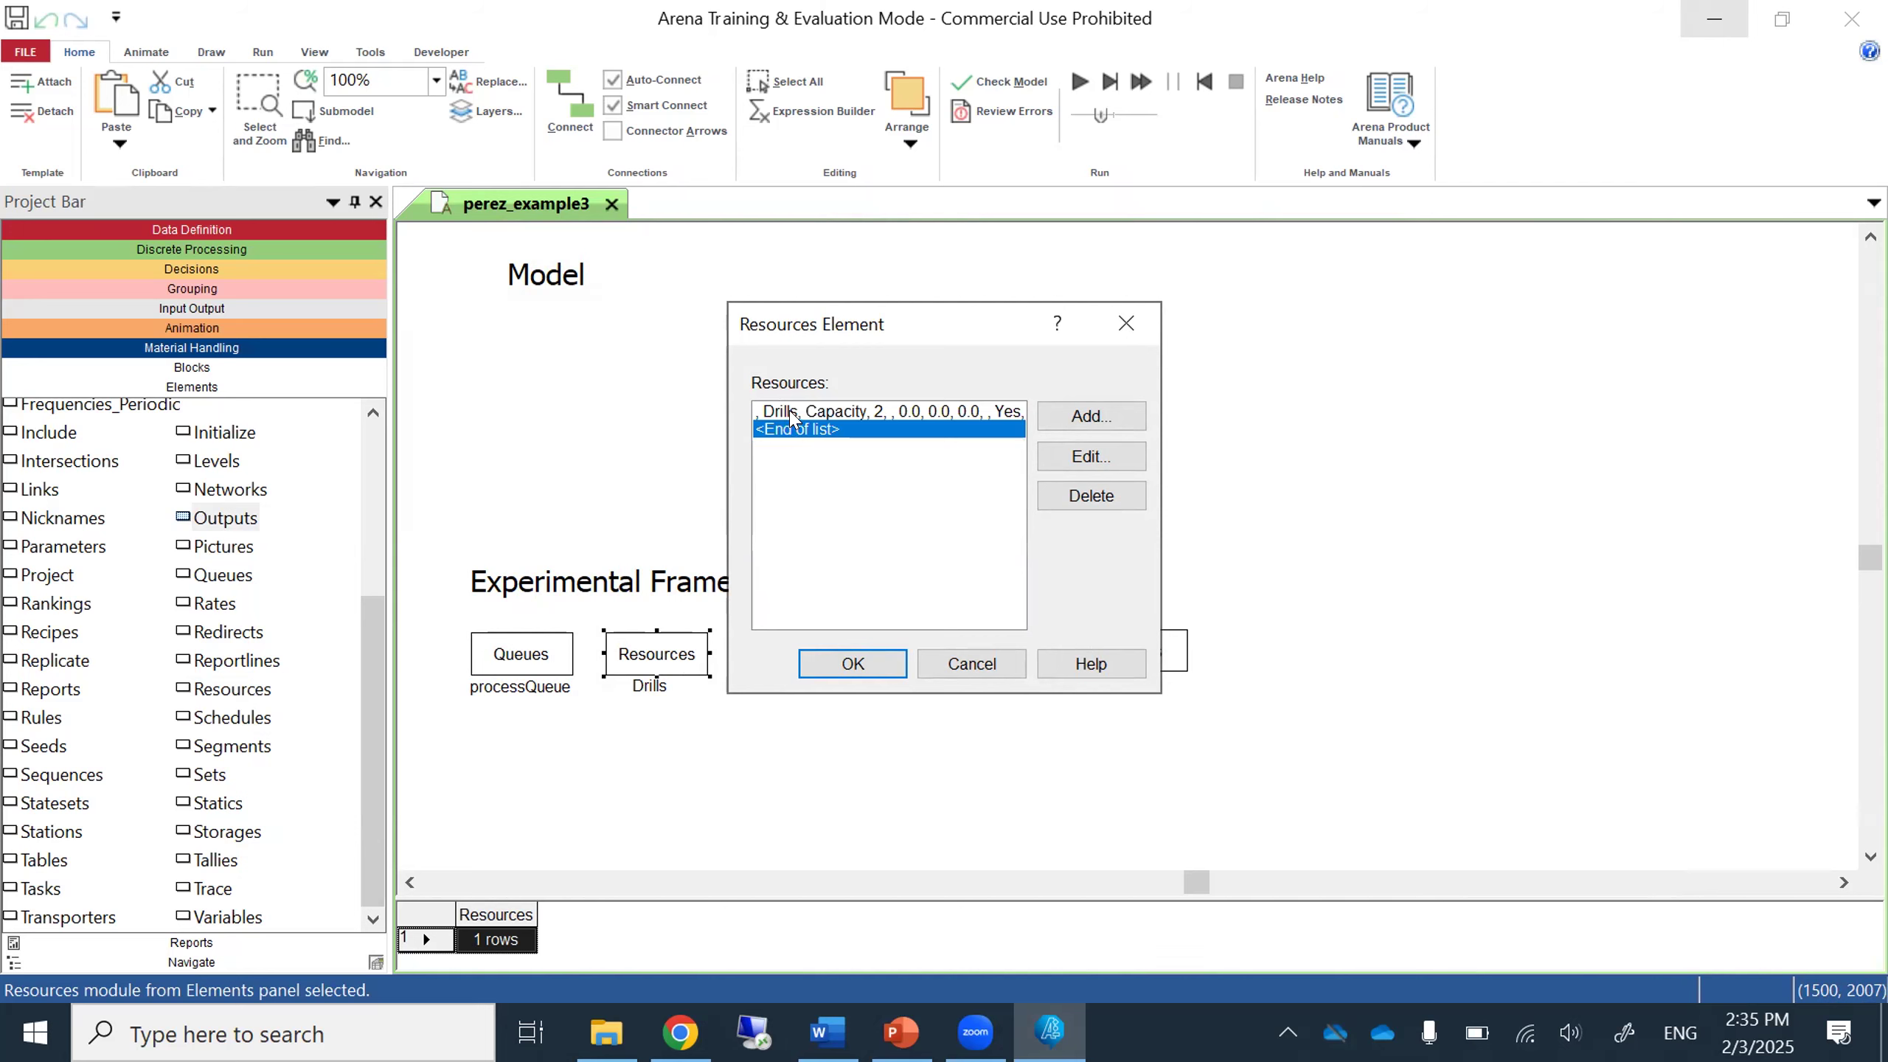
{"action": "left_click", "coordinate": [1083, 418]}
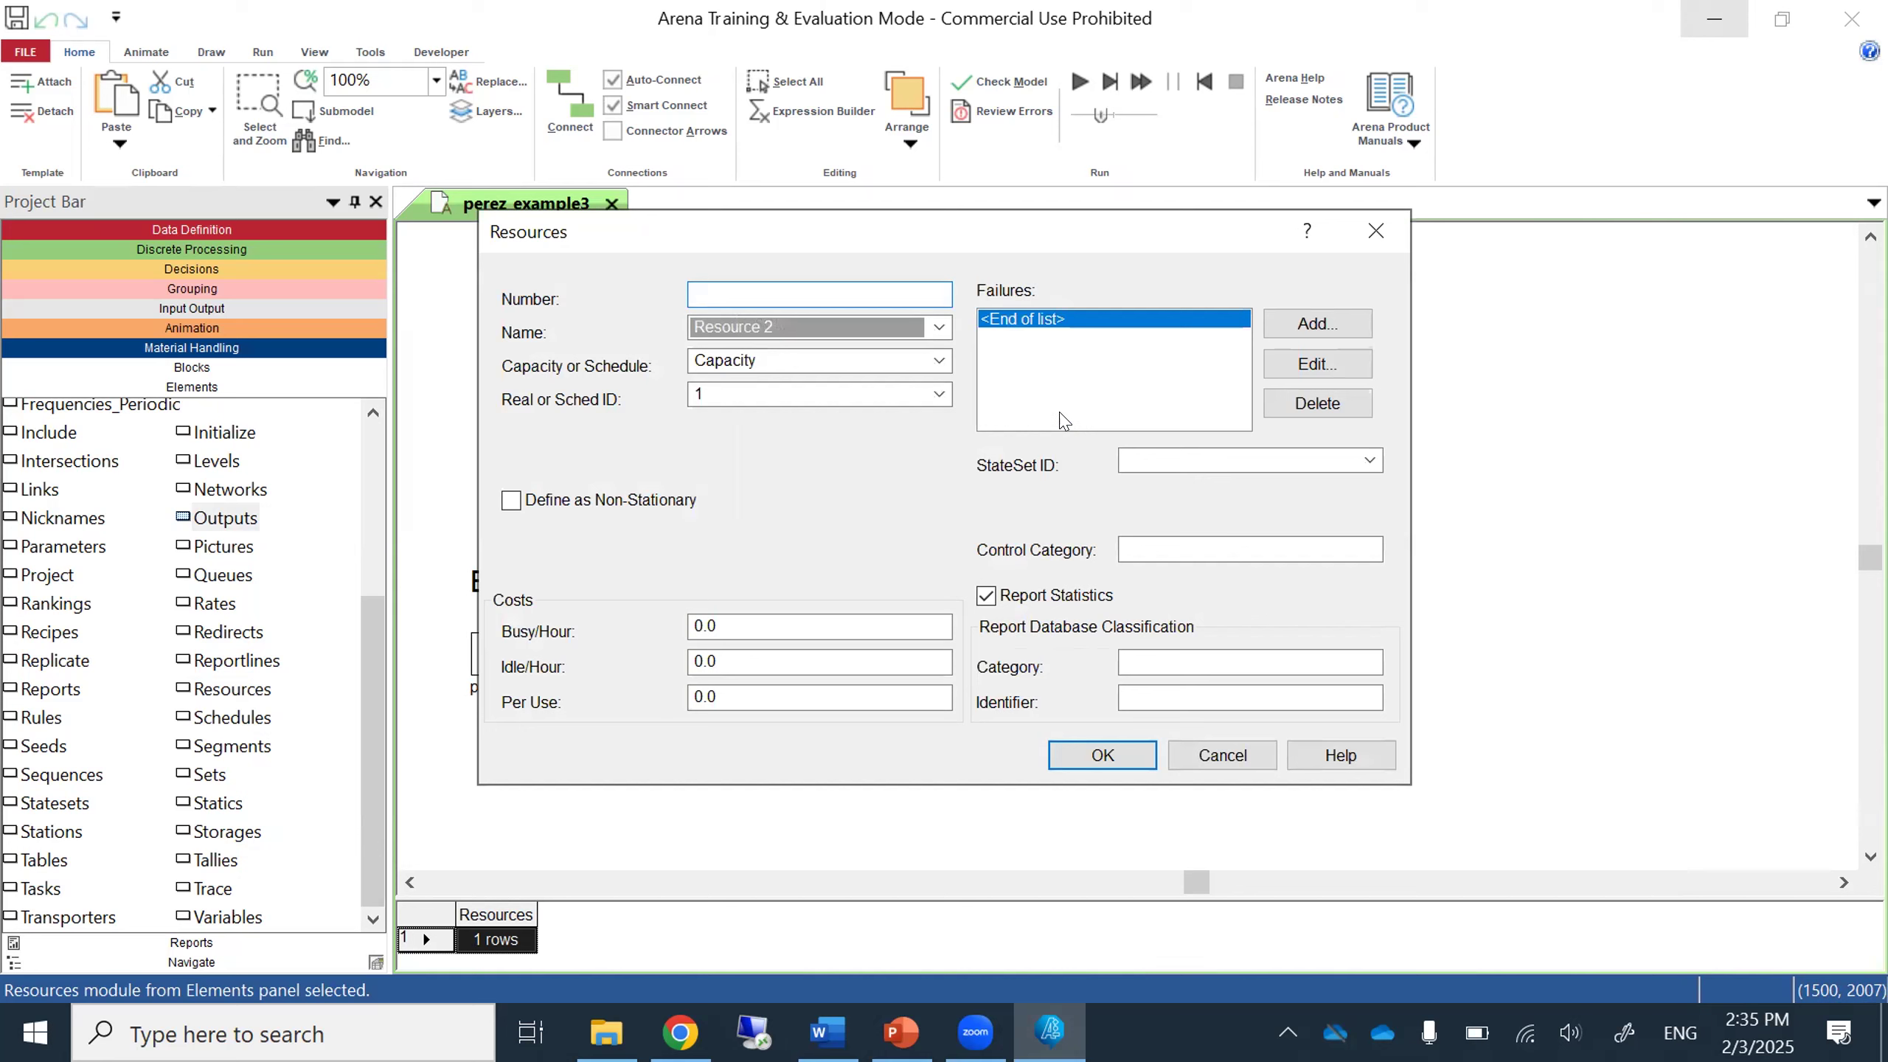
{"action": "left_click", "coordinate": [785, 330]}
{"action": "type", "text": "O"}
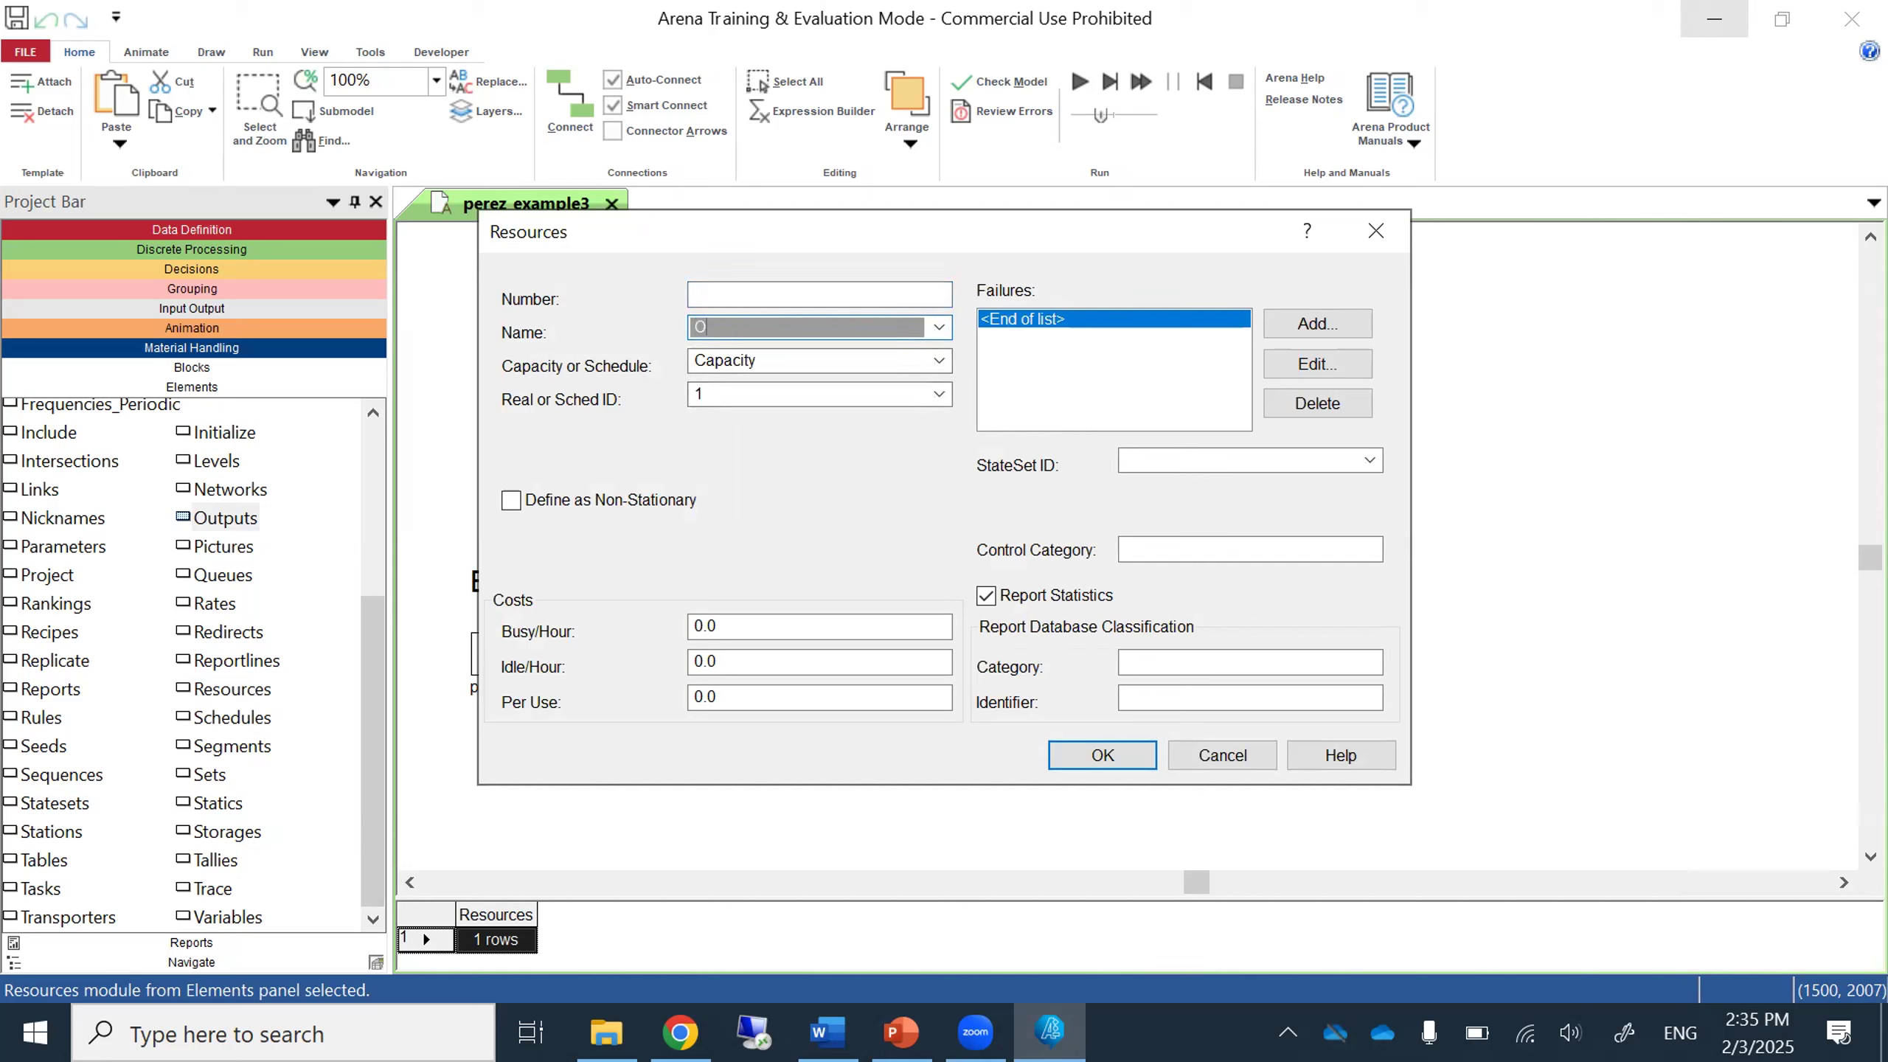
{"action": "type", "text": "perator"}
{"action": "left_click", "coordinate": [1101, 755]}
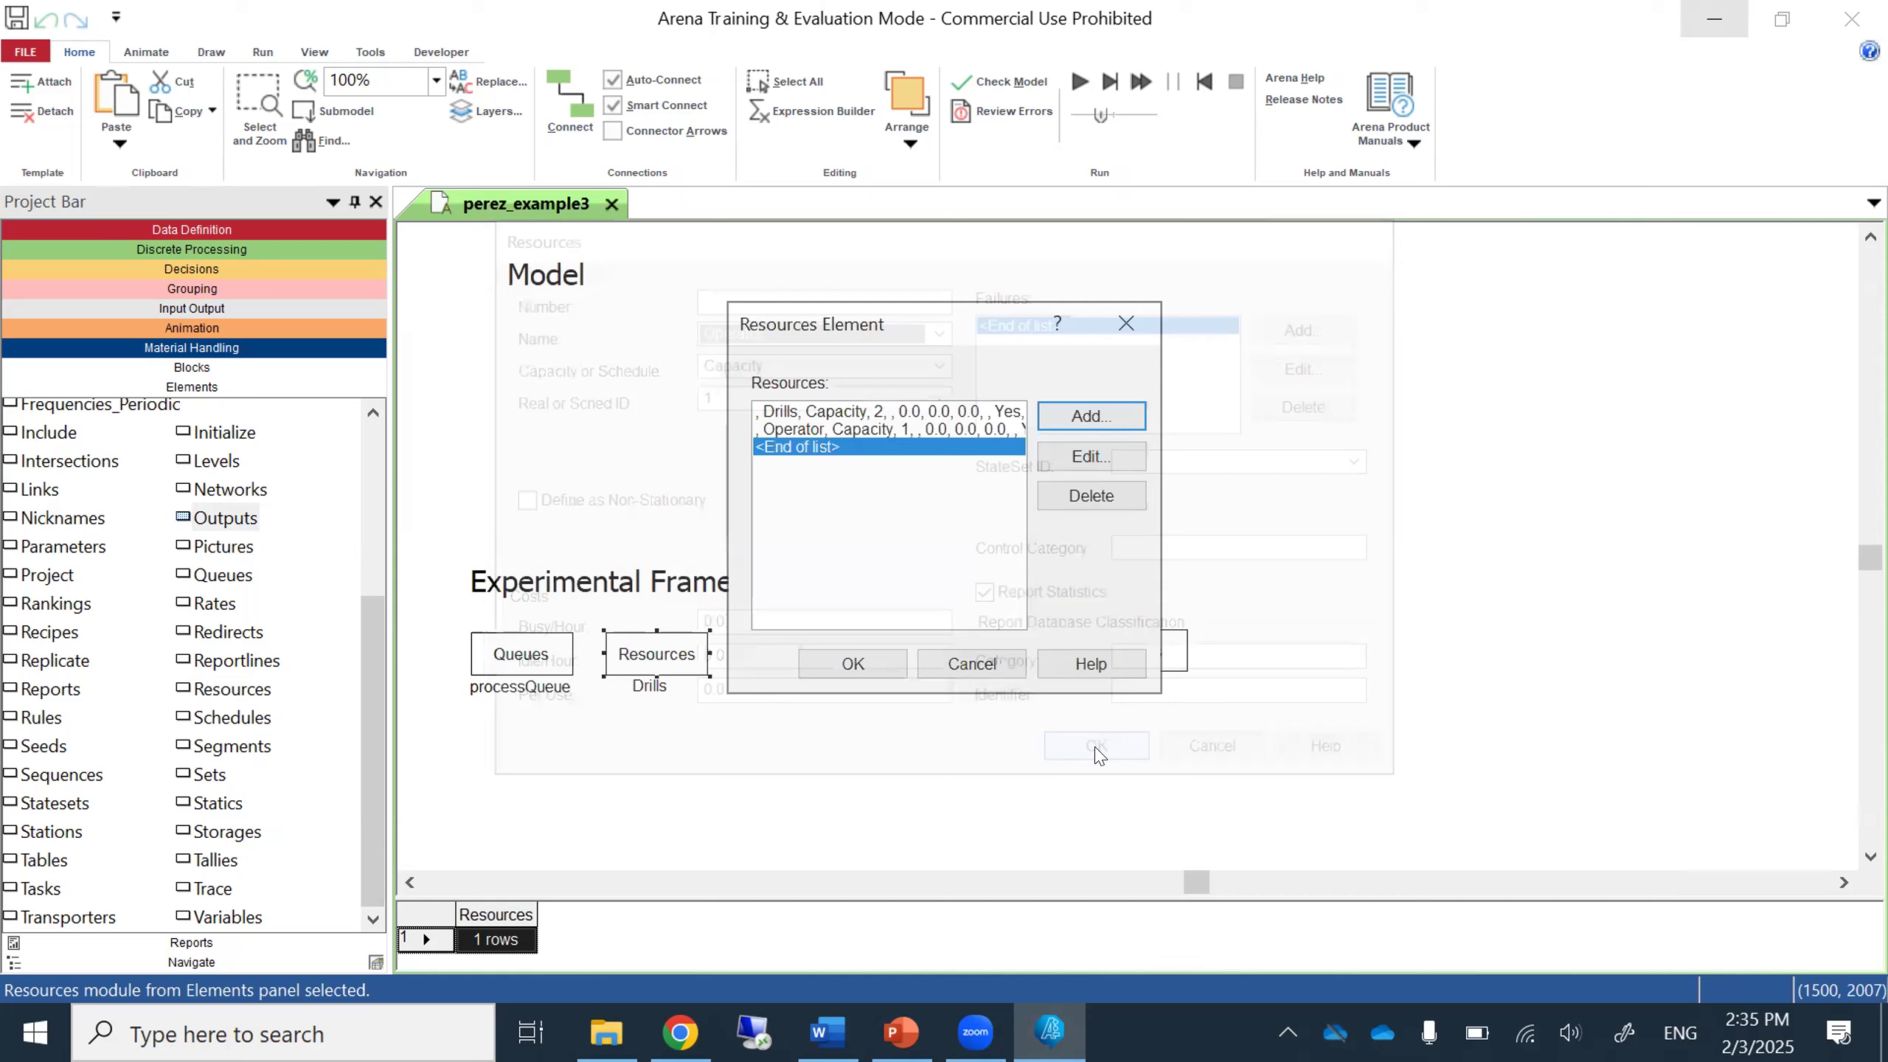
{"action": "left_click", "coordinate": [862, 665]}
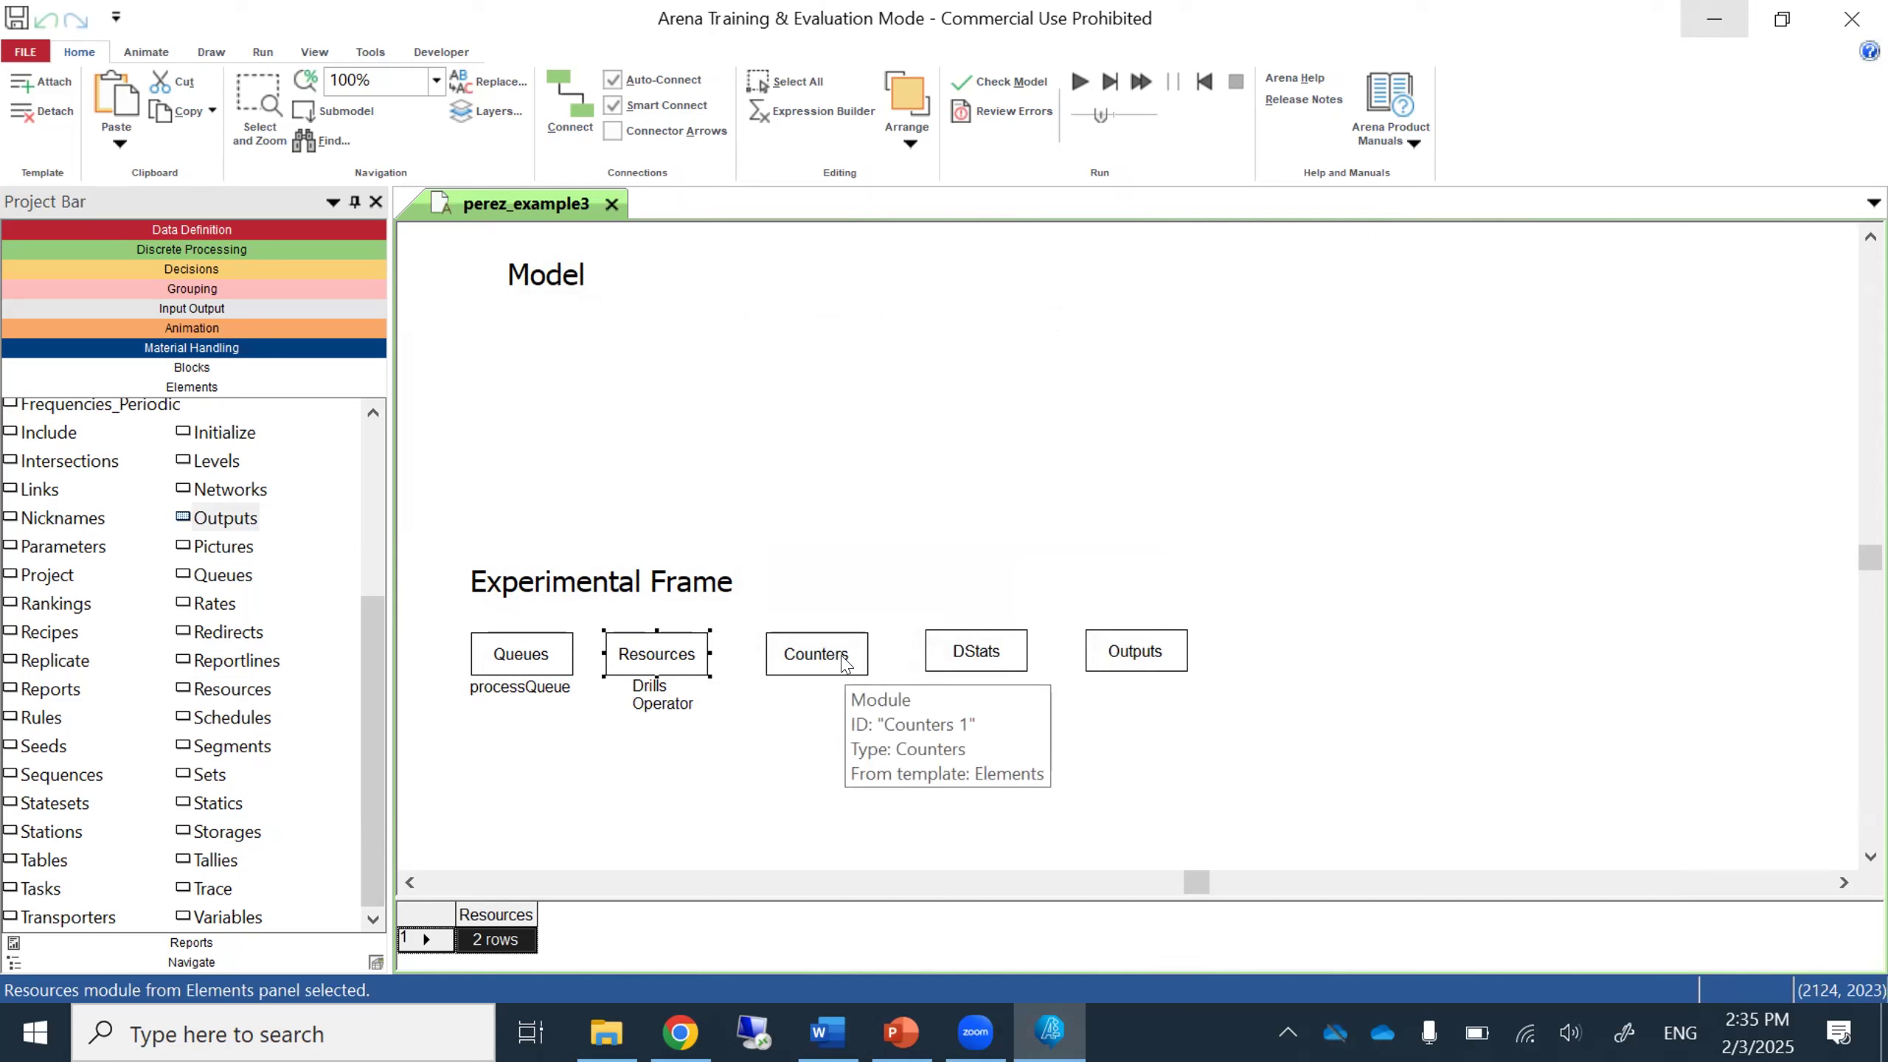
Add a counter named partsProcessed to the Counters element, checking the example slide, and align its name label under the module.
{"action": "double_click", "coordinate": [846, 658]}
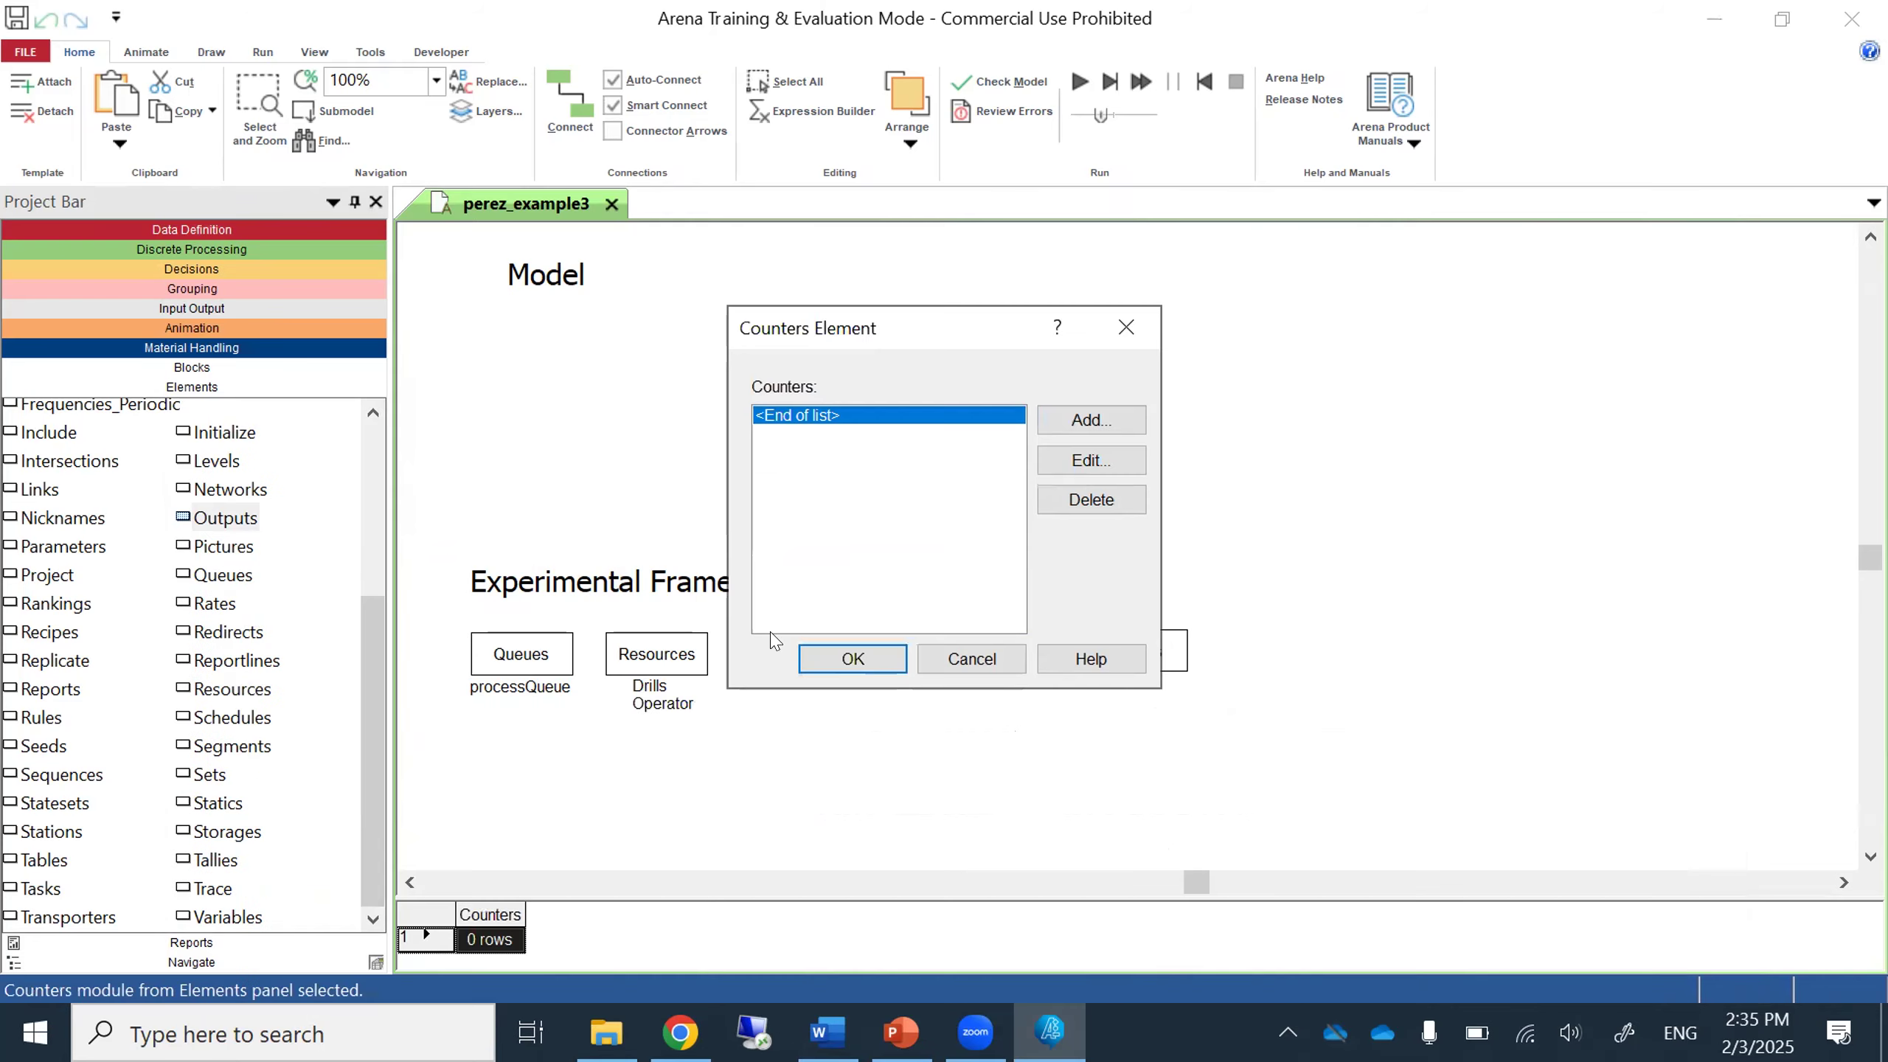
{"action": "left_click", "coordinate": [1092, 421]}
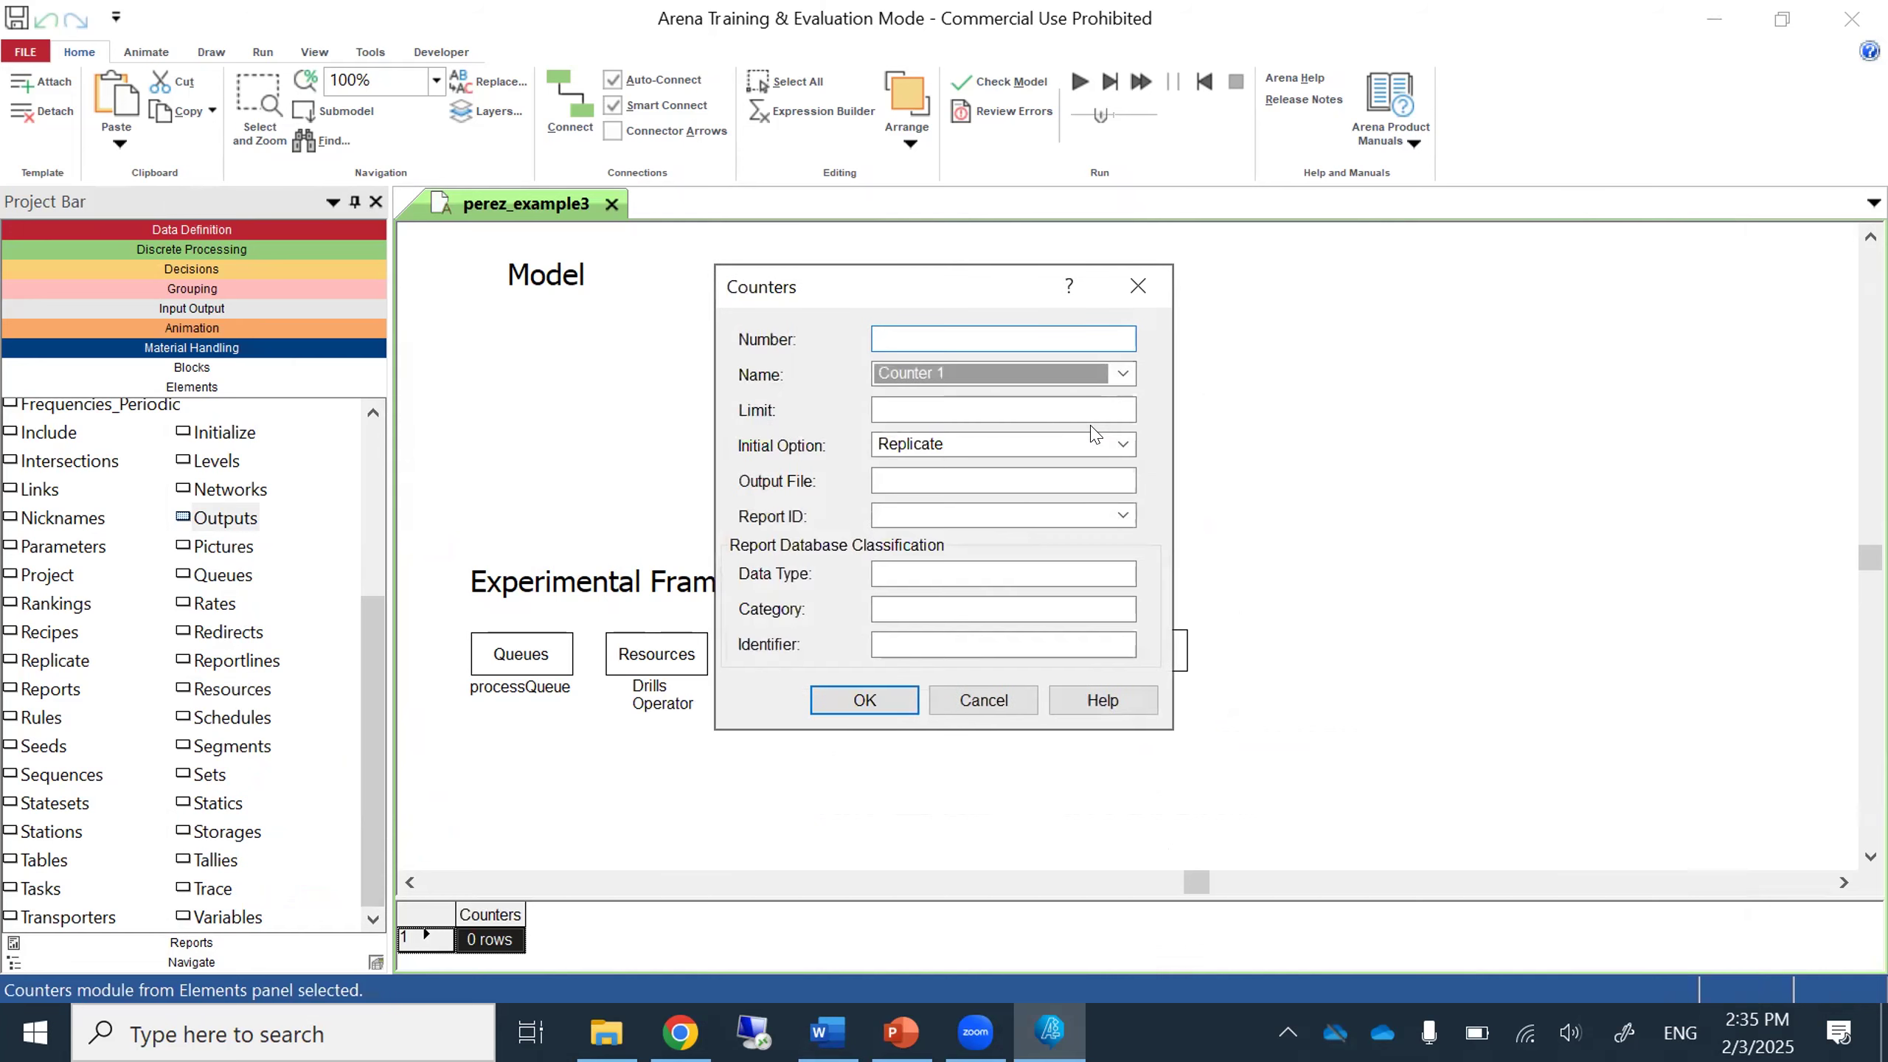
{"action": "left_click", "coordinate": [950, 374]}
{"action": "type", "text": "partsProcessed"}
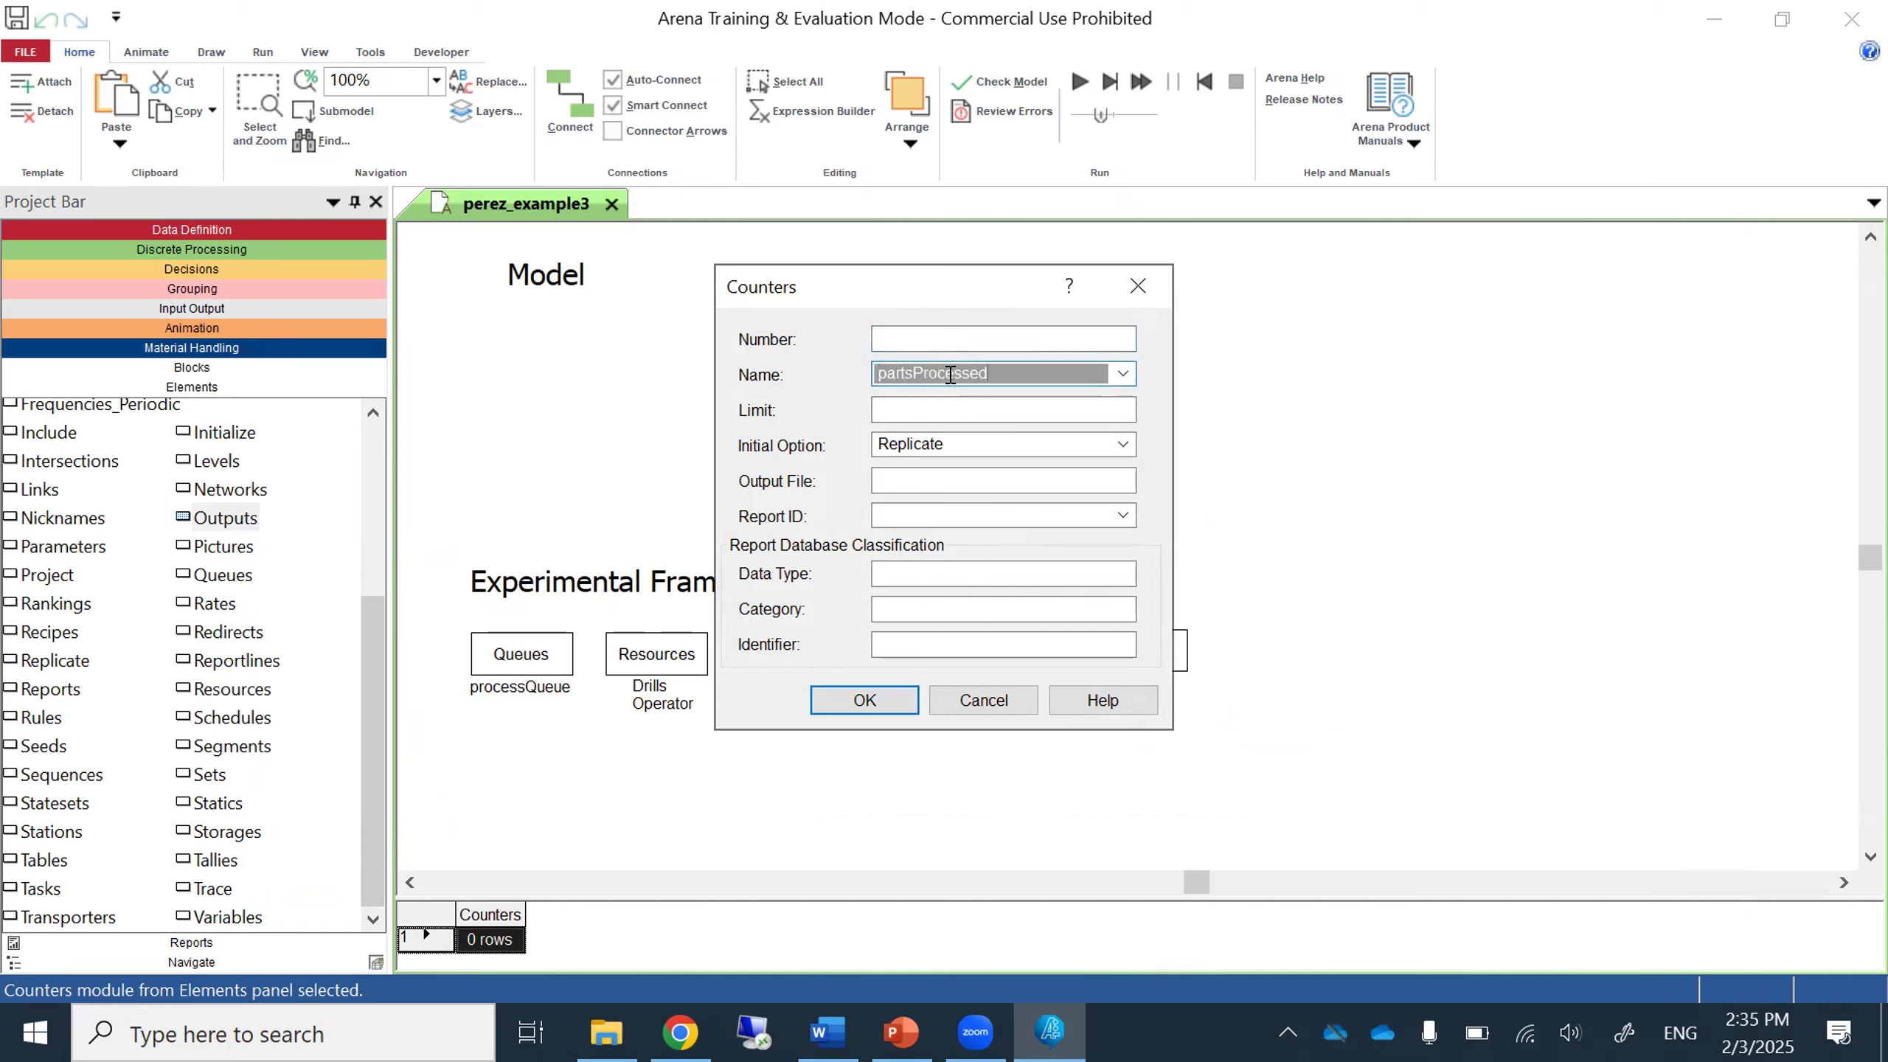
{"action": "left_click", "coordinate": [901, 1032]}
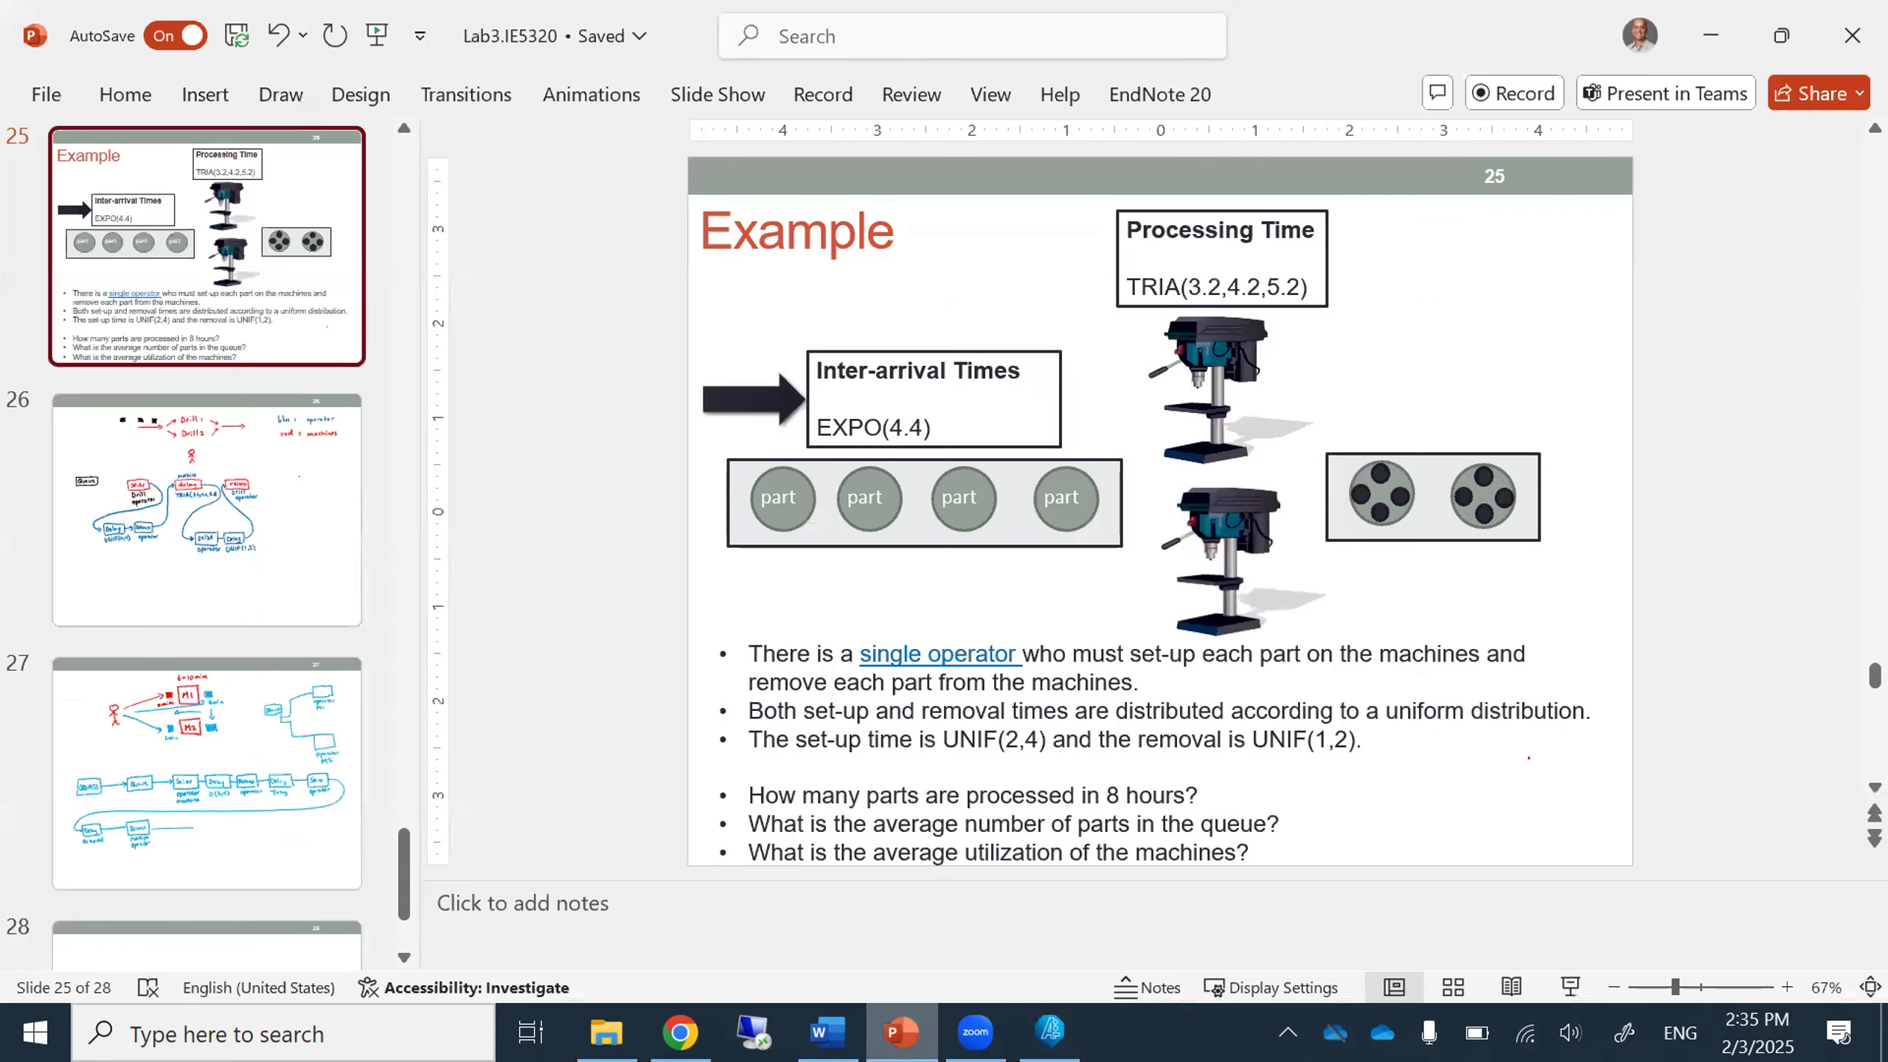
{"action": "left_click", "coordinate": [901, 1032]}
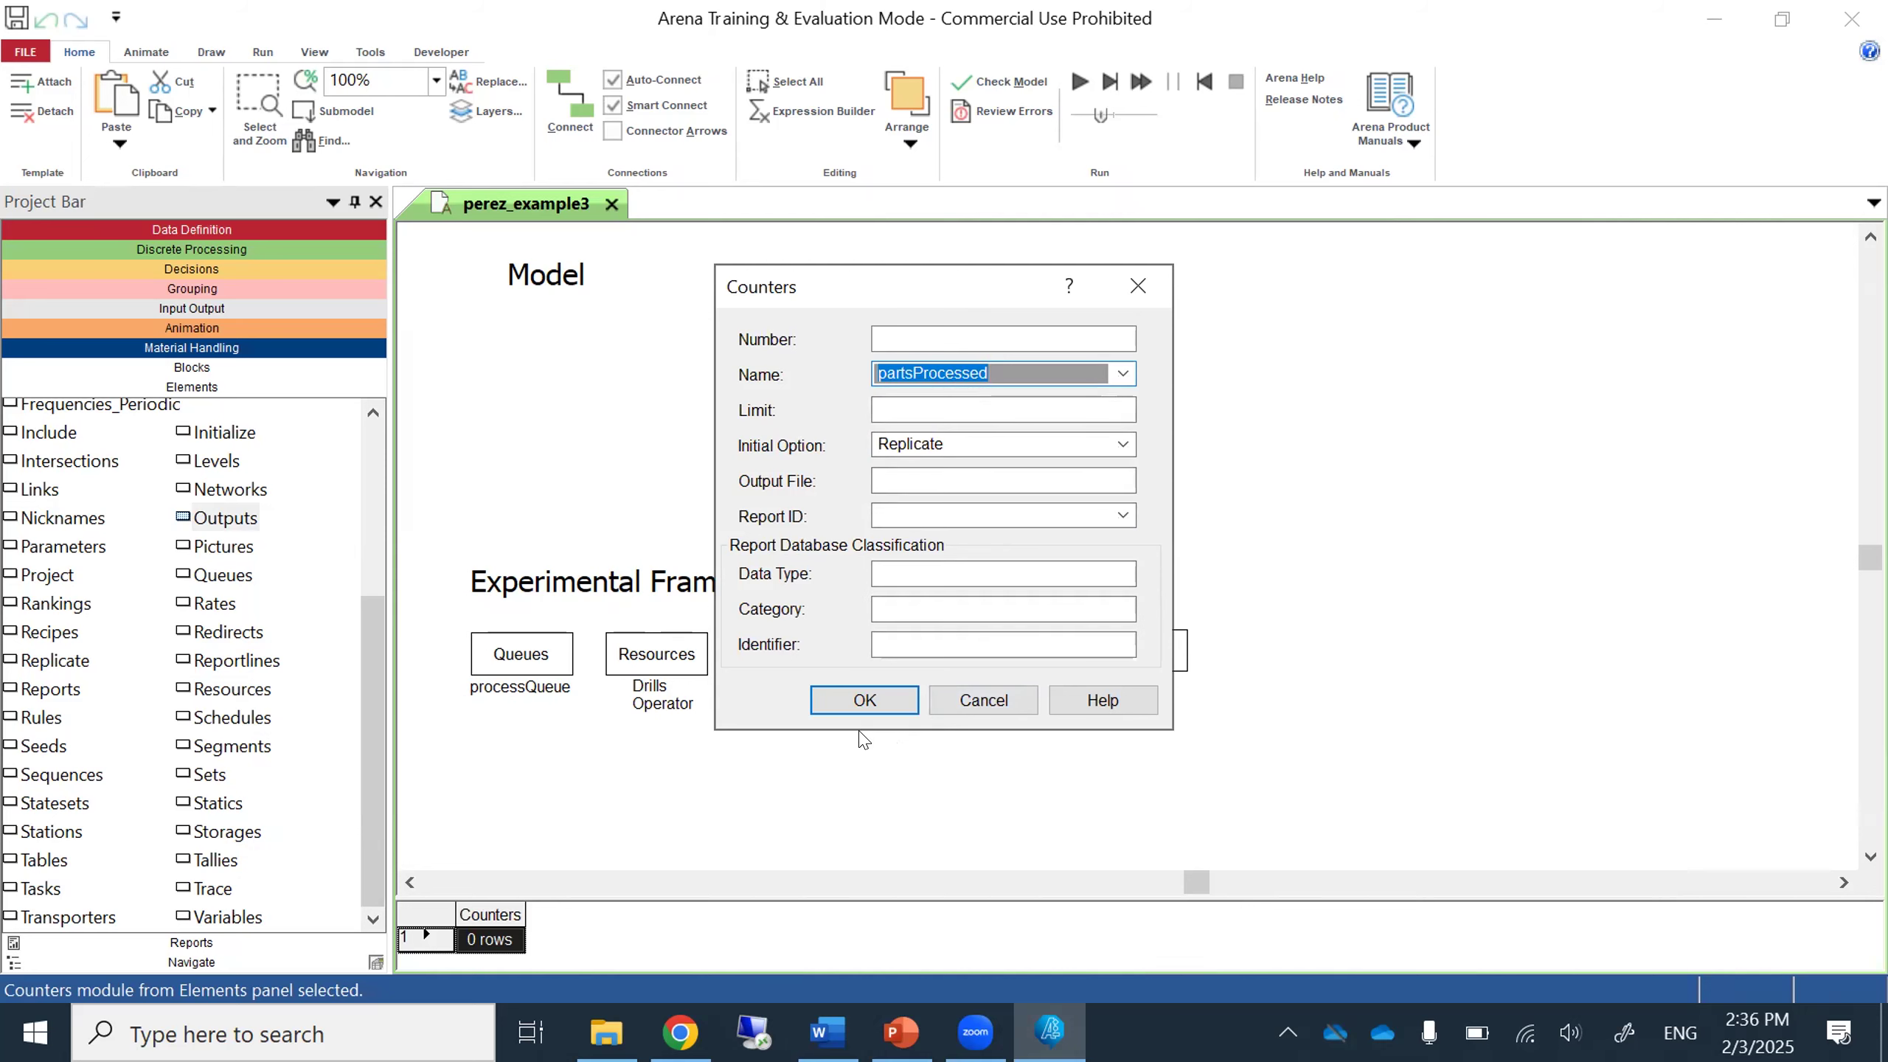
{"action": "left_click", "coordinate": [859, 703]}
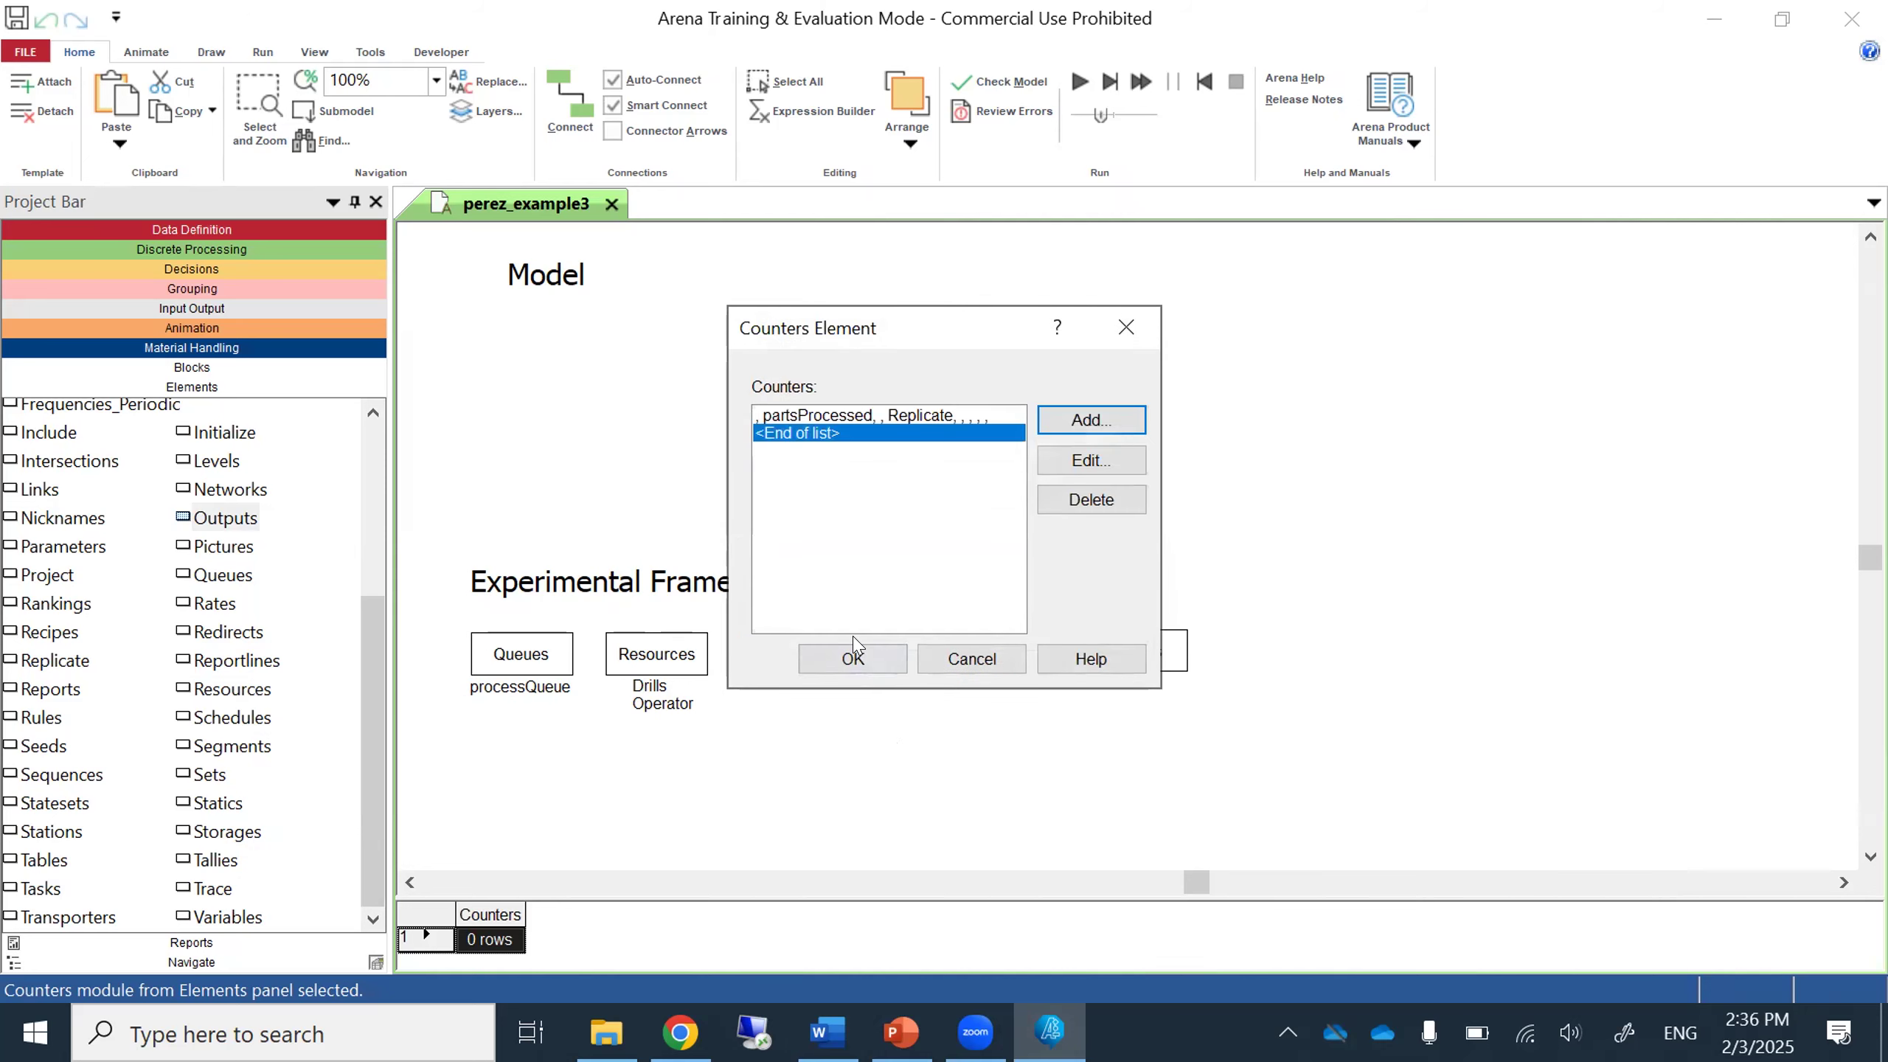
{"action": "left_click", "coordinate": [853, 655]}
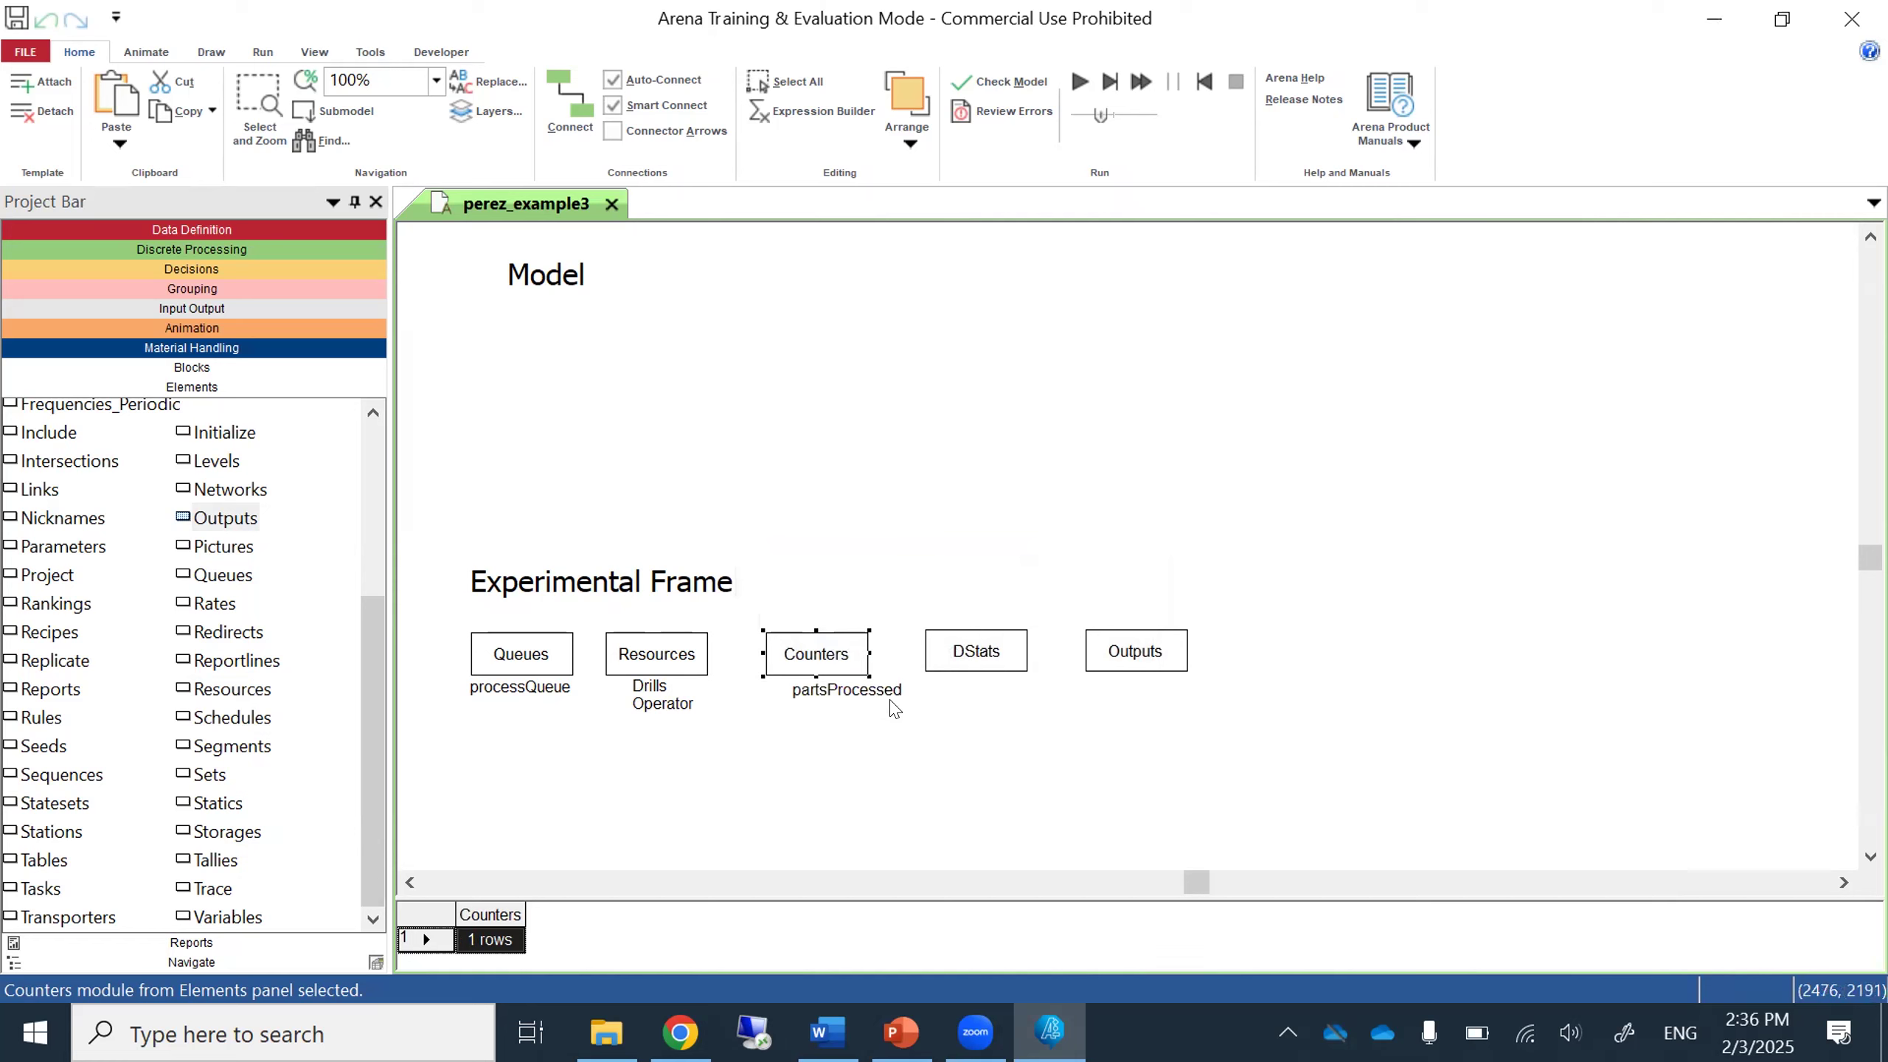
{"action": "left_click", "coordinate": [843, 689]}
{"action": "left_click_drag", "start_coordinate": [836, 681], "coordinate": [836, 681]}
{"action": "left_click", "coordinate": [875, 732]}
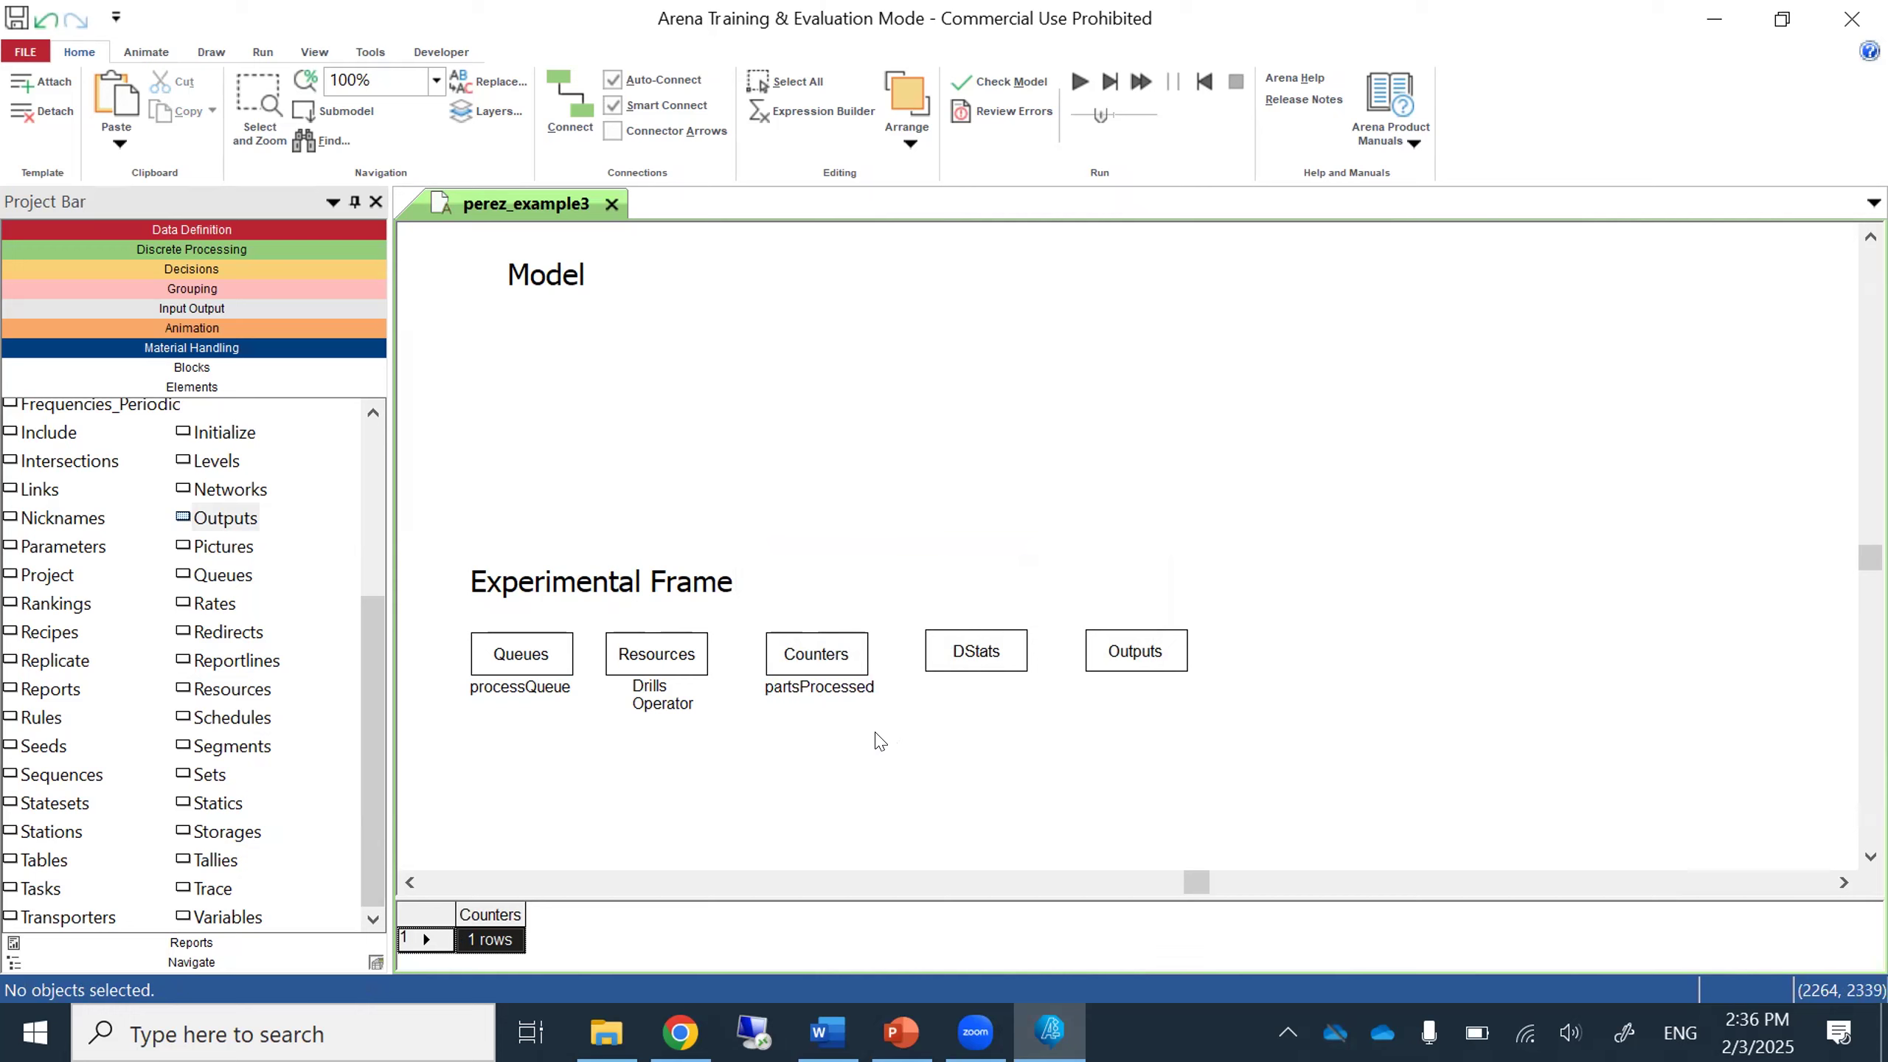
Start a new DStats entry with the SIMAN expression NR(Drills) and check it against the questions on the PowerPoint example slide.
{"action": "double_click", "coordinate": [969, 658]}
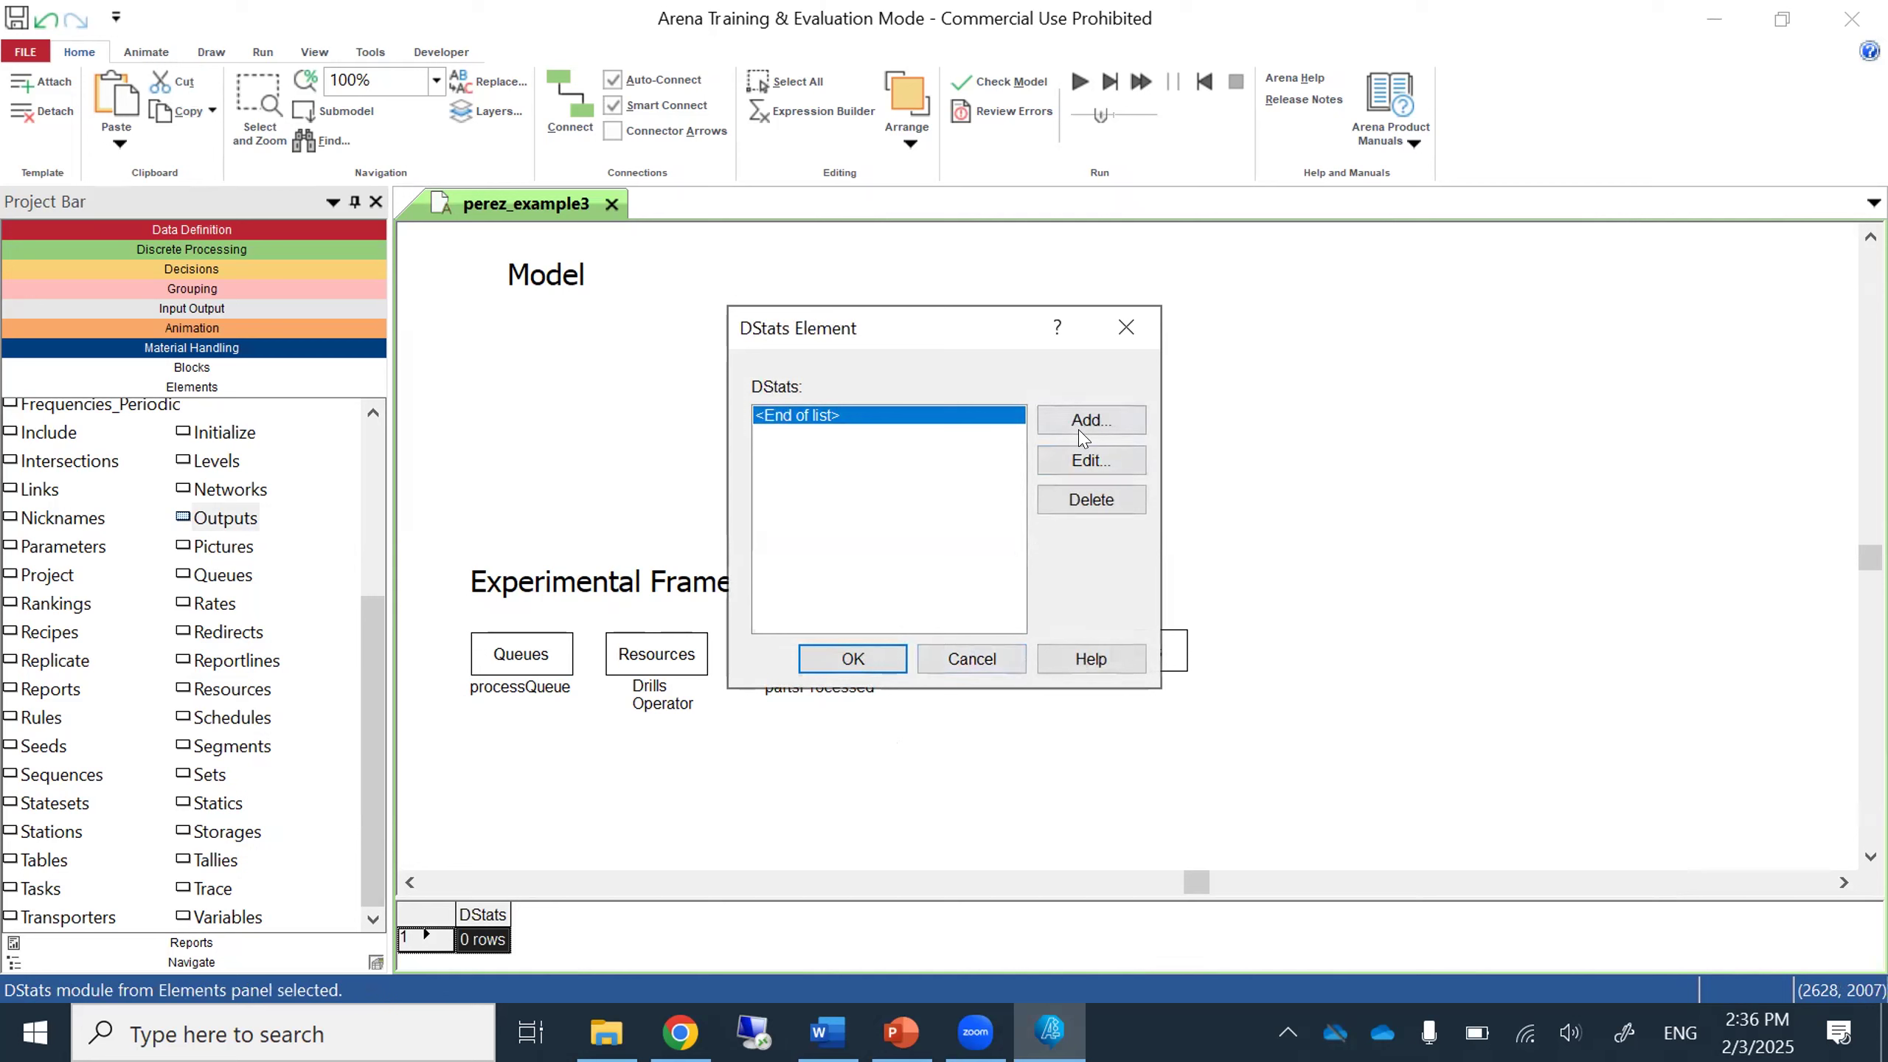
{"action": "left_click", "coordinate": [1083, 421]}
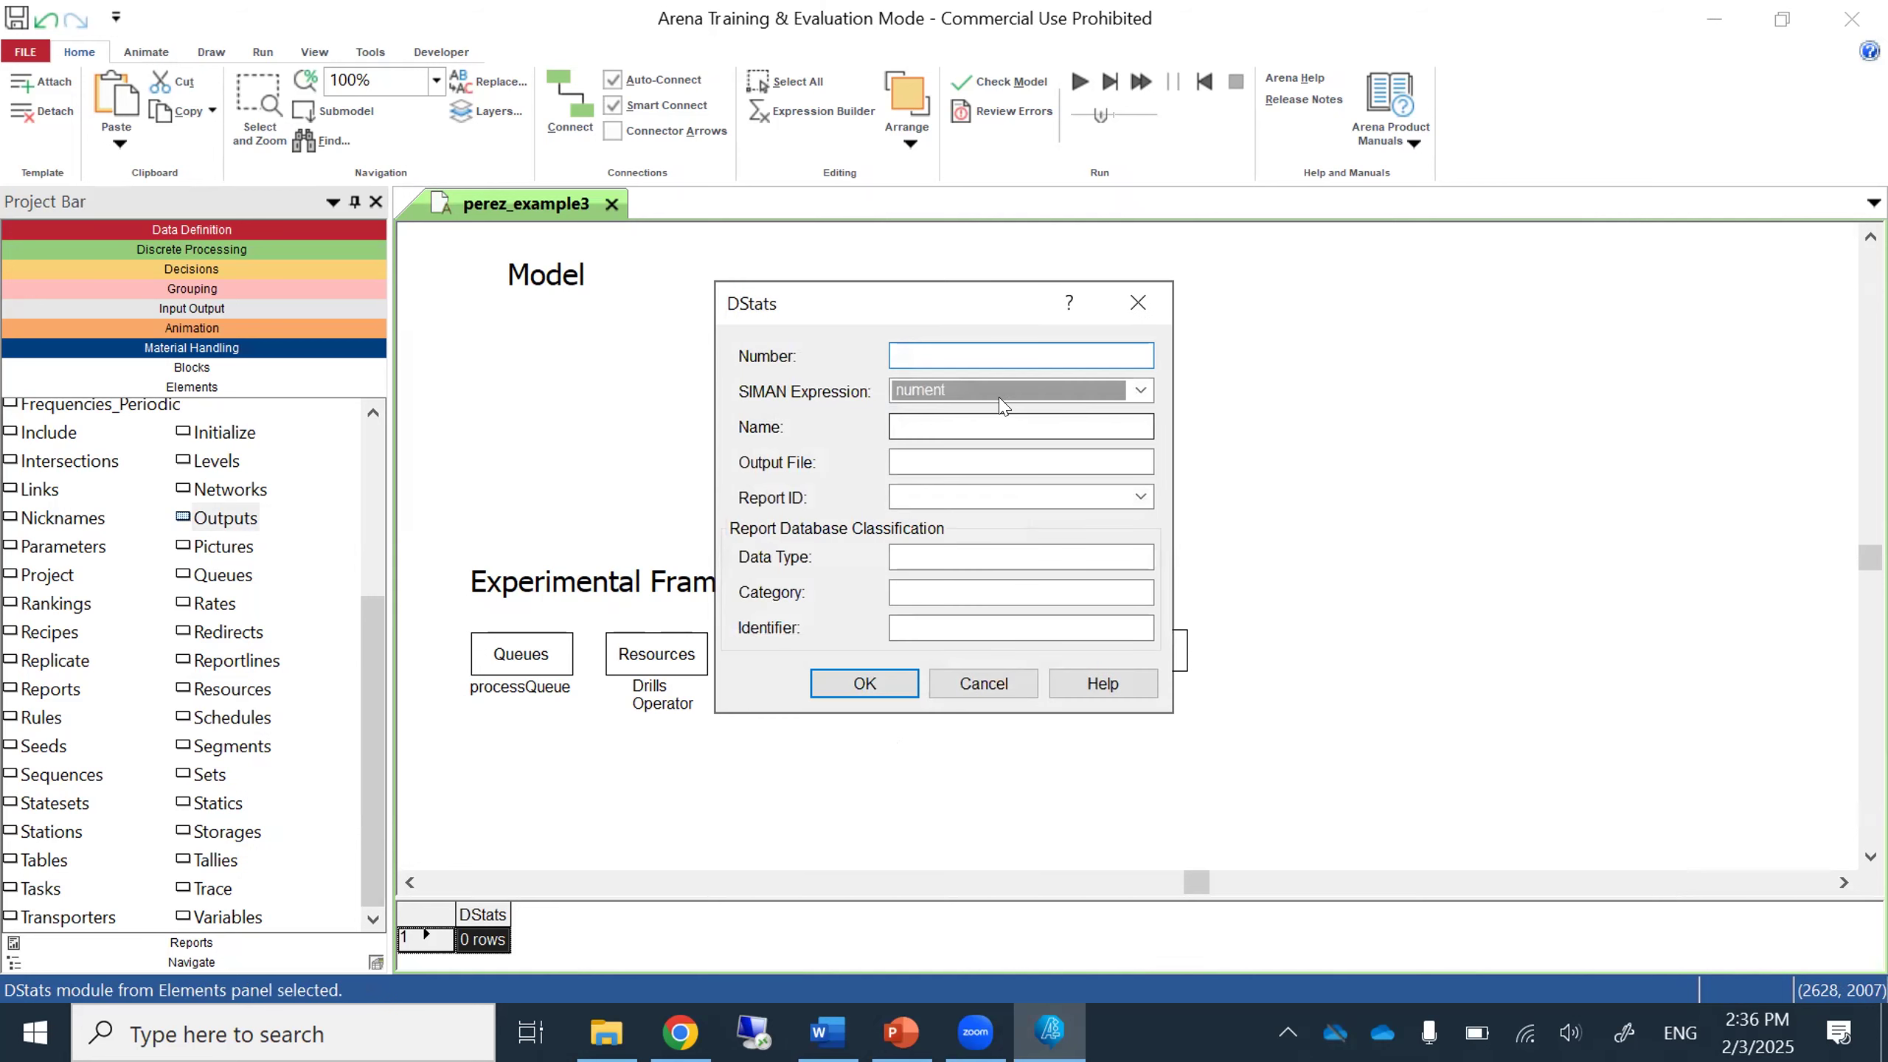
{"action": "key", "text": "Tab"}
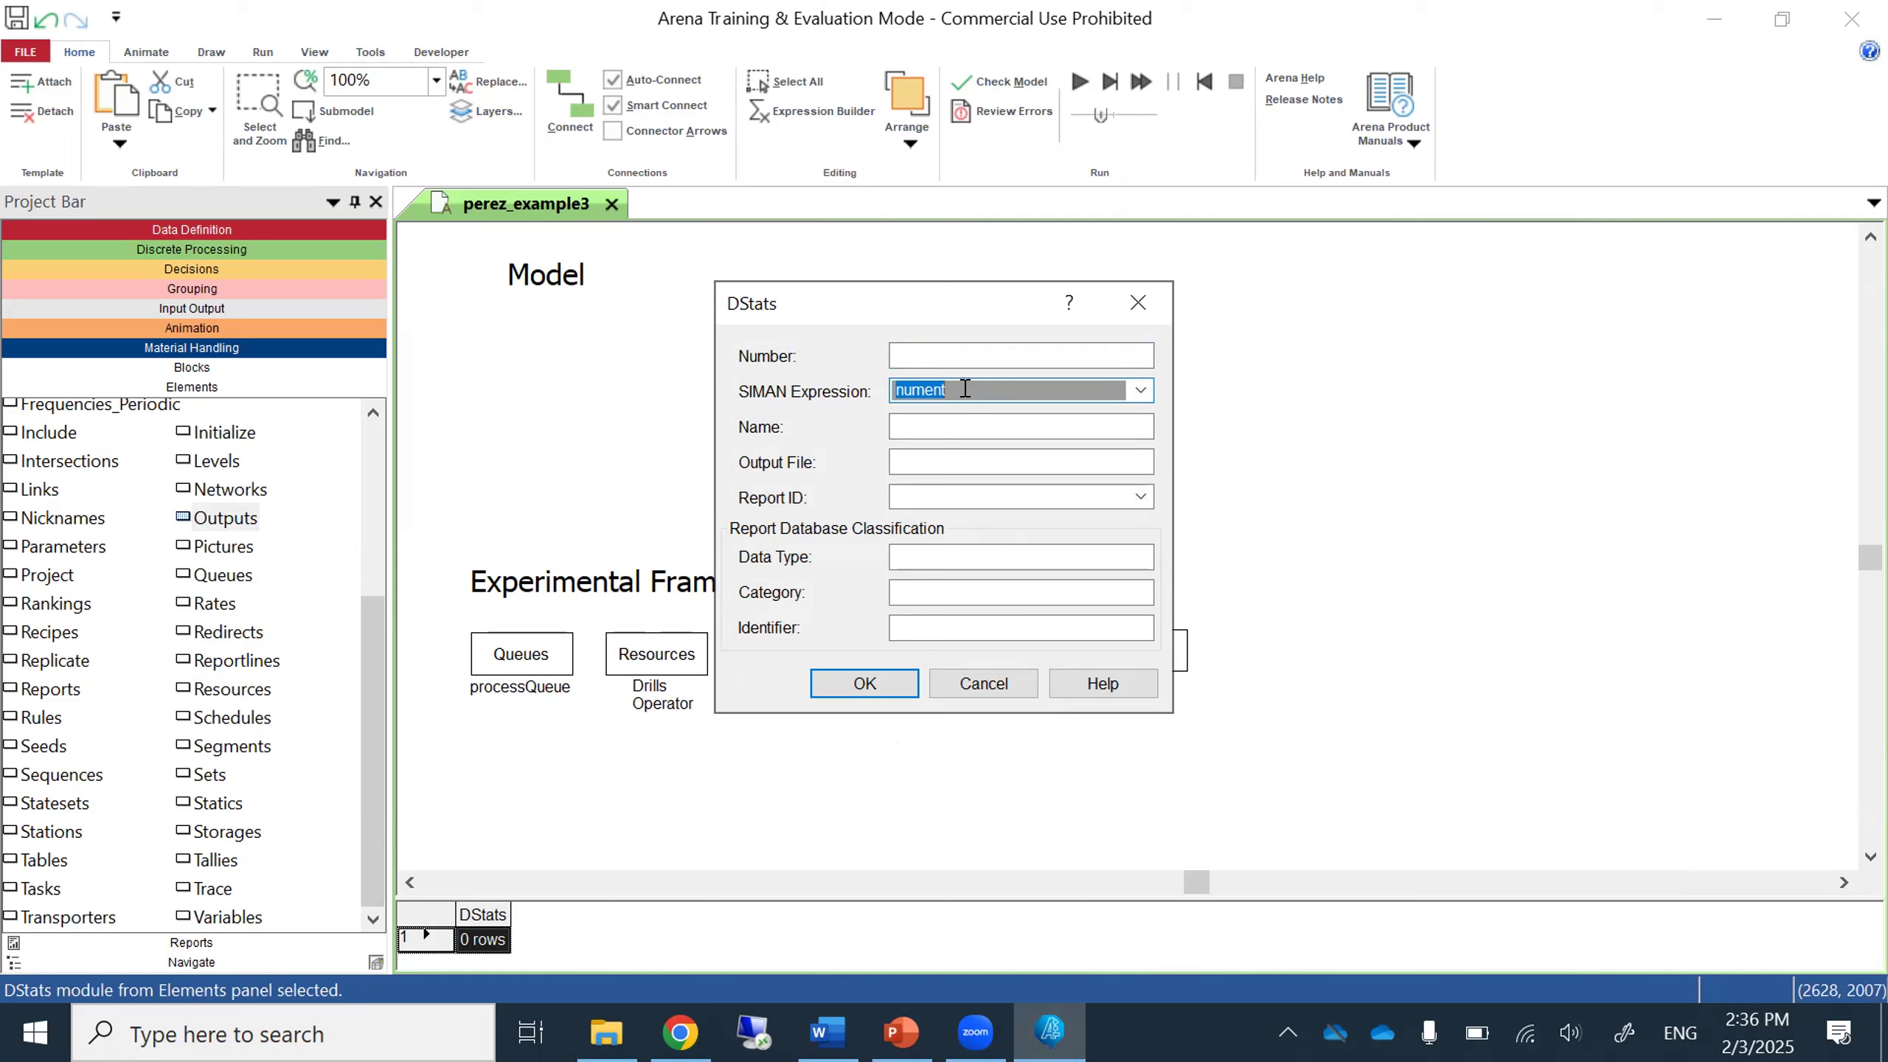
{"action": "type", "text": "NR"}
{"action": "type", "text": "(Drills)"}
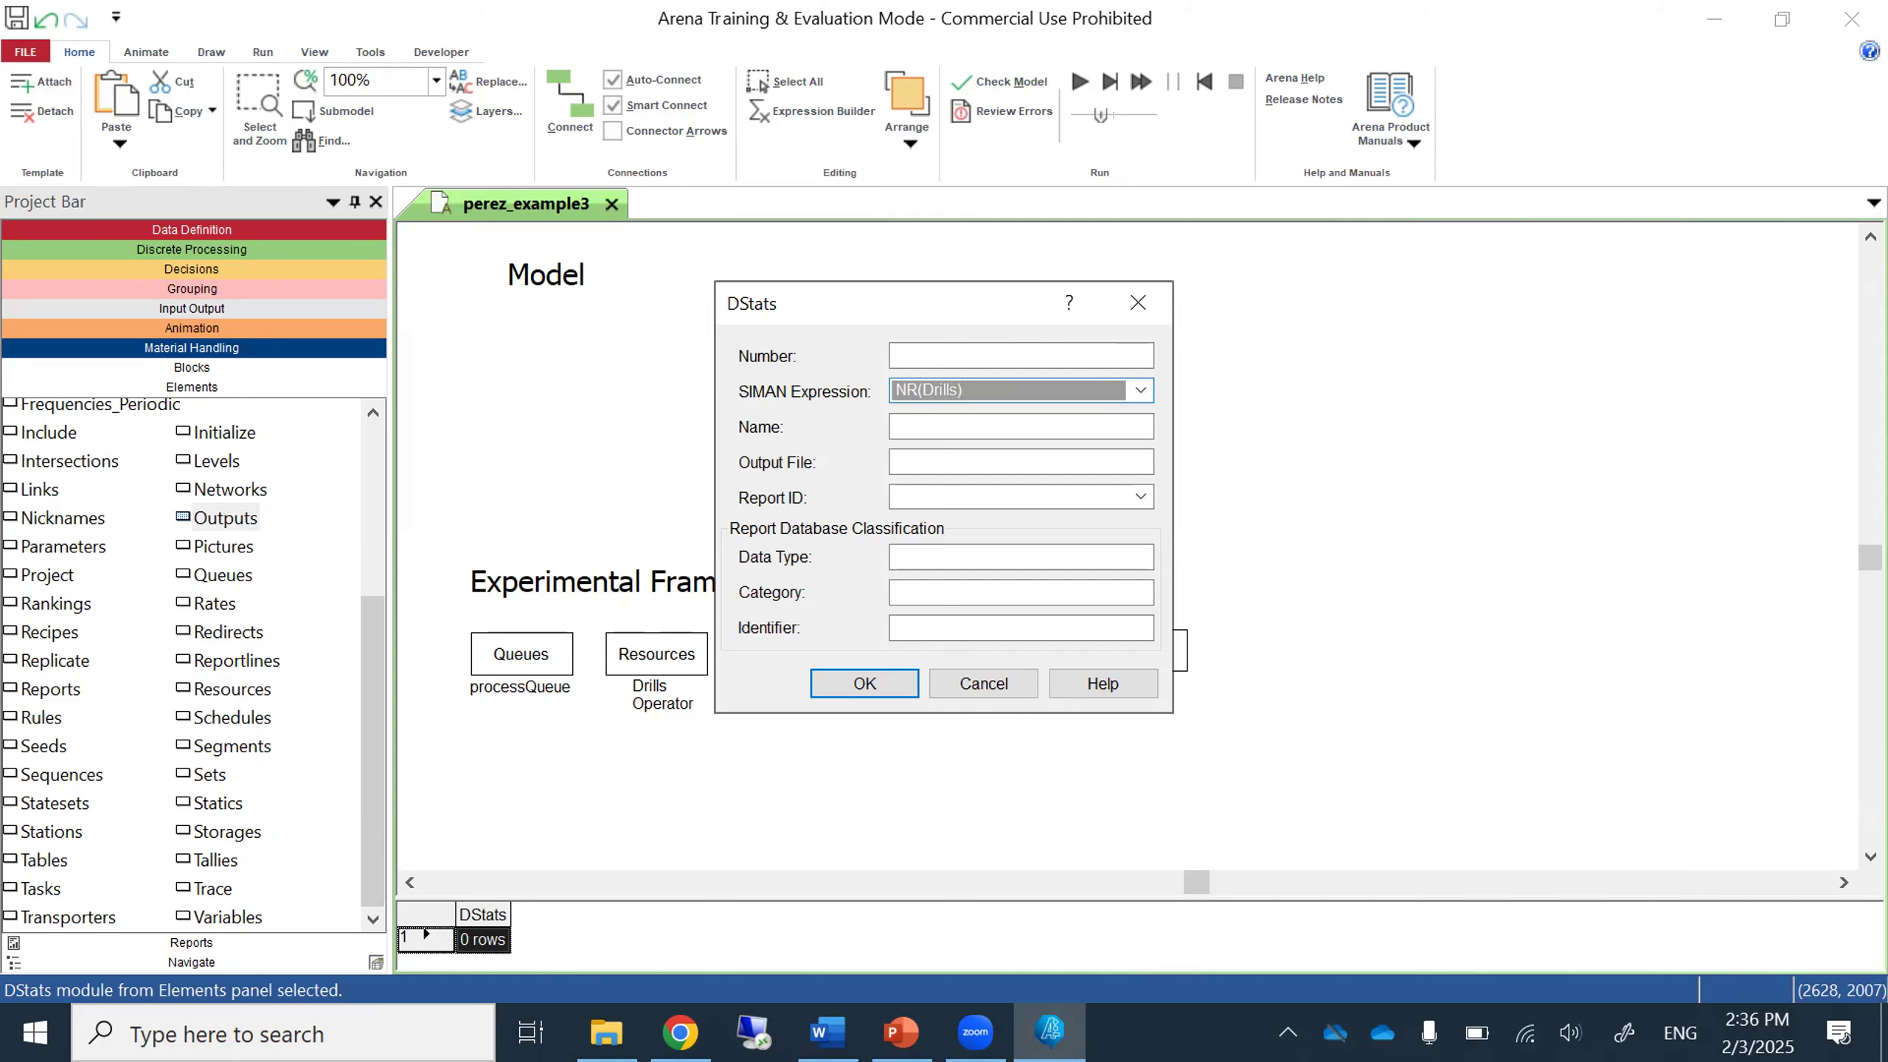
{"action": "left_click", "coordinate": [905, 1015]}
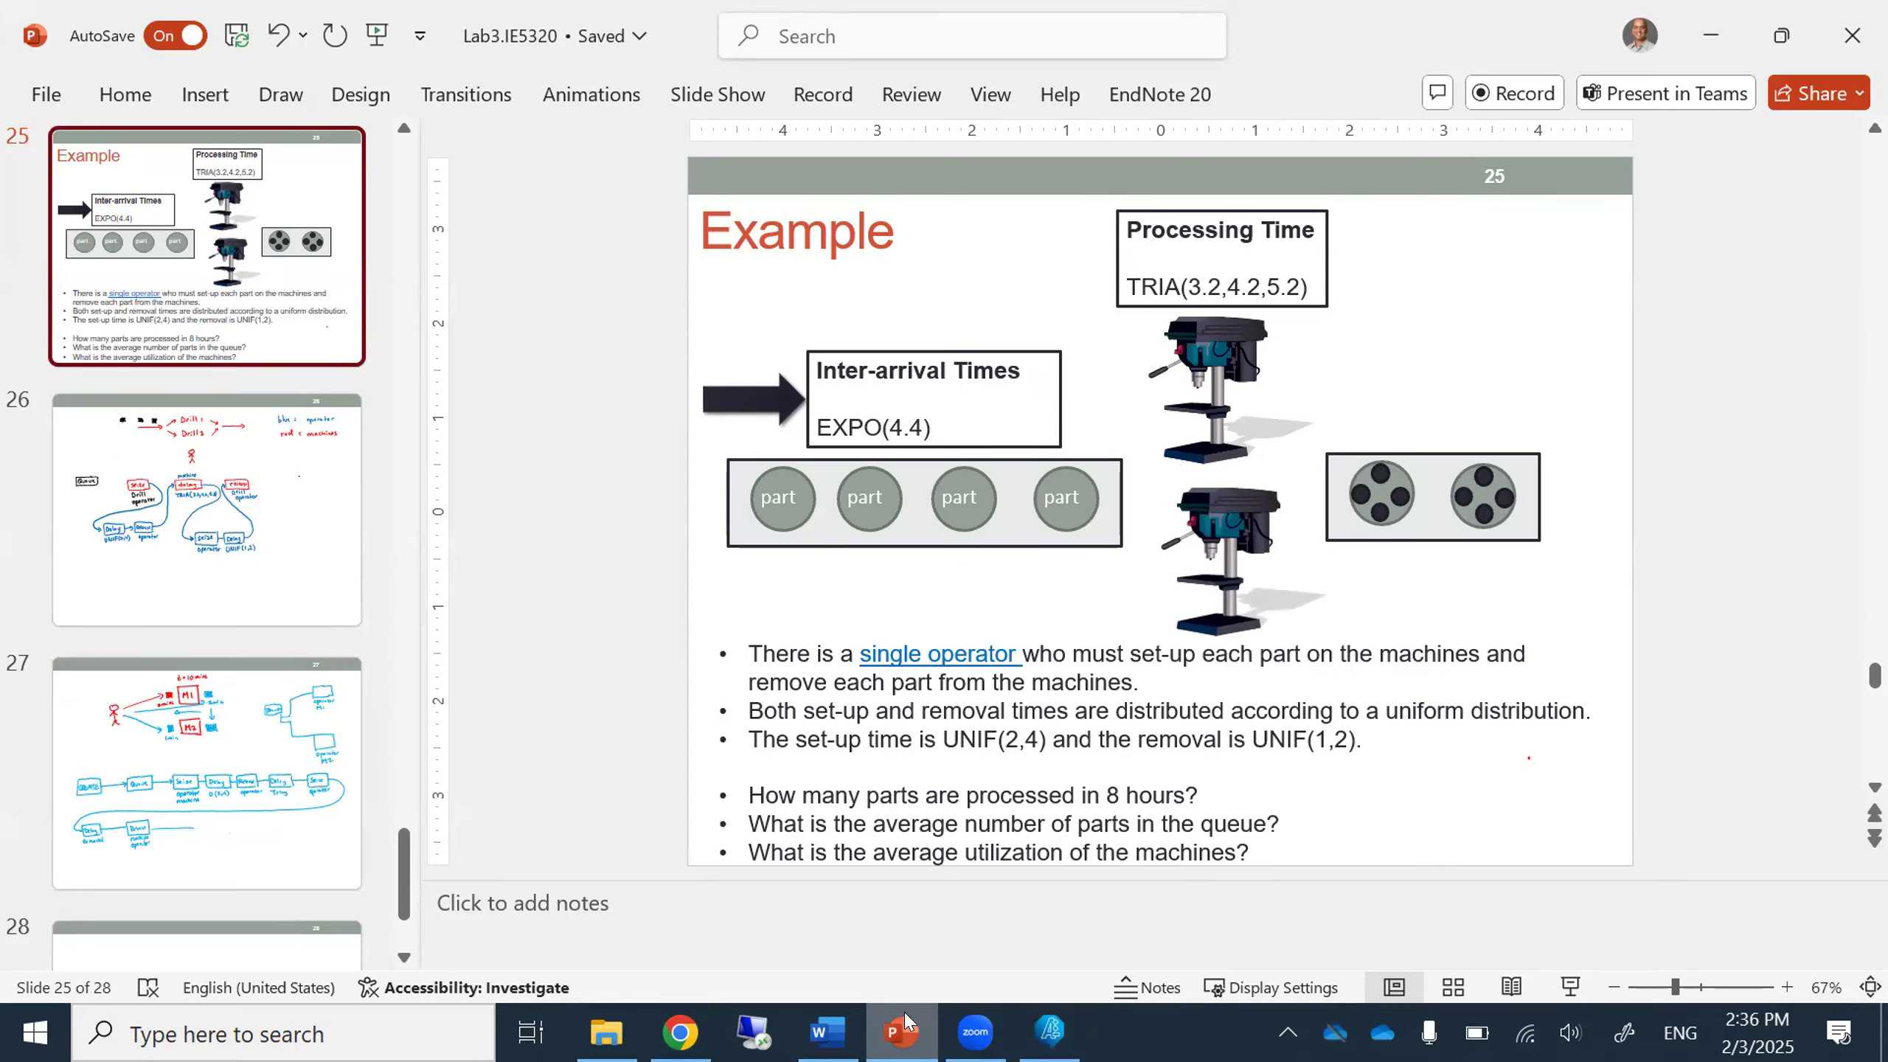
{"action": "left_click", "coordinate": [905, 1016]}
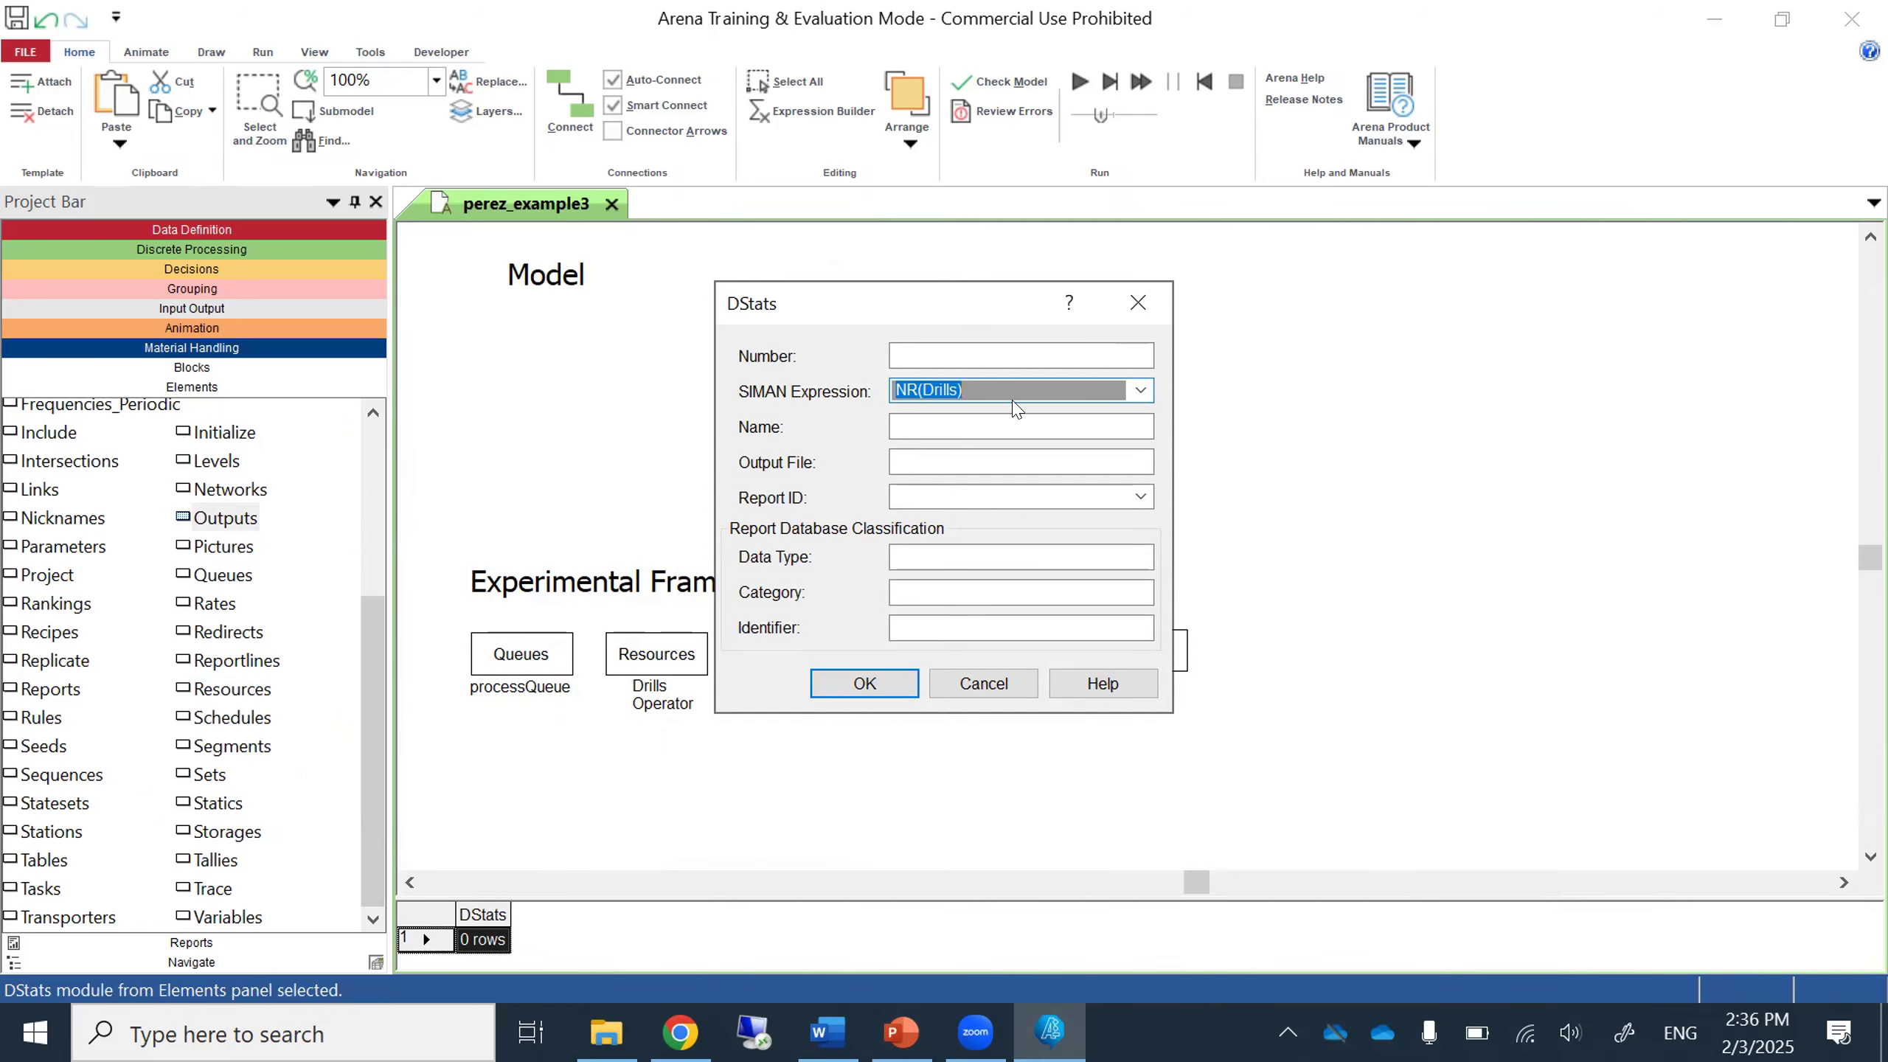
Name the NR(Drills) statistic drillsUtilization and add it to the DStats list.
{"action": "left_click", "coordinate": [940, 414]}
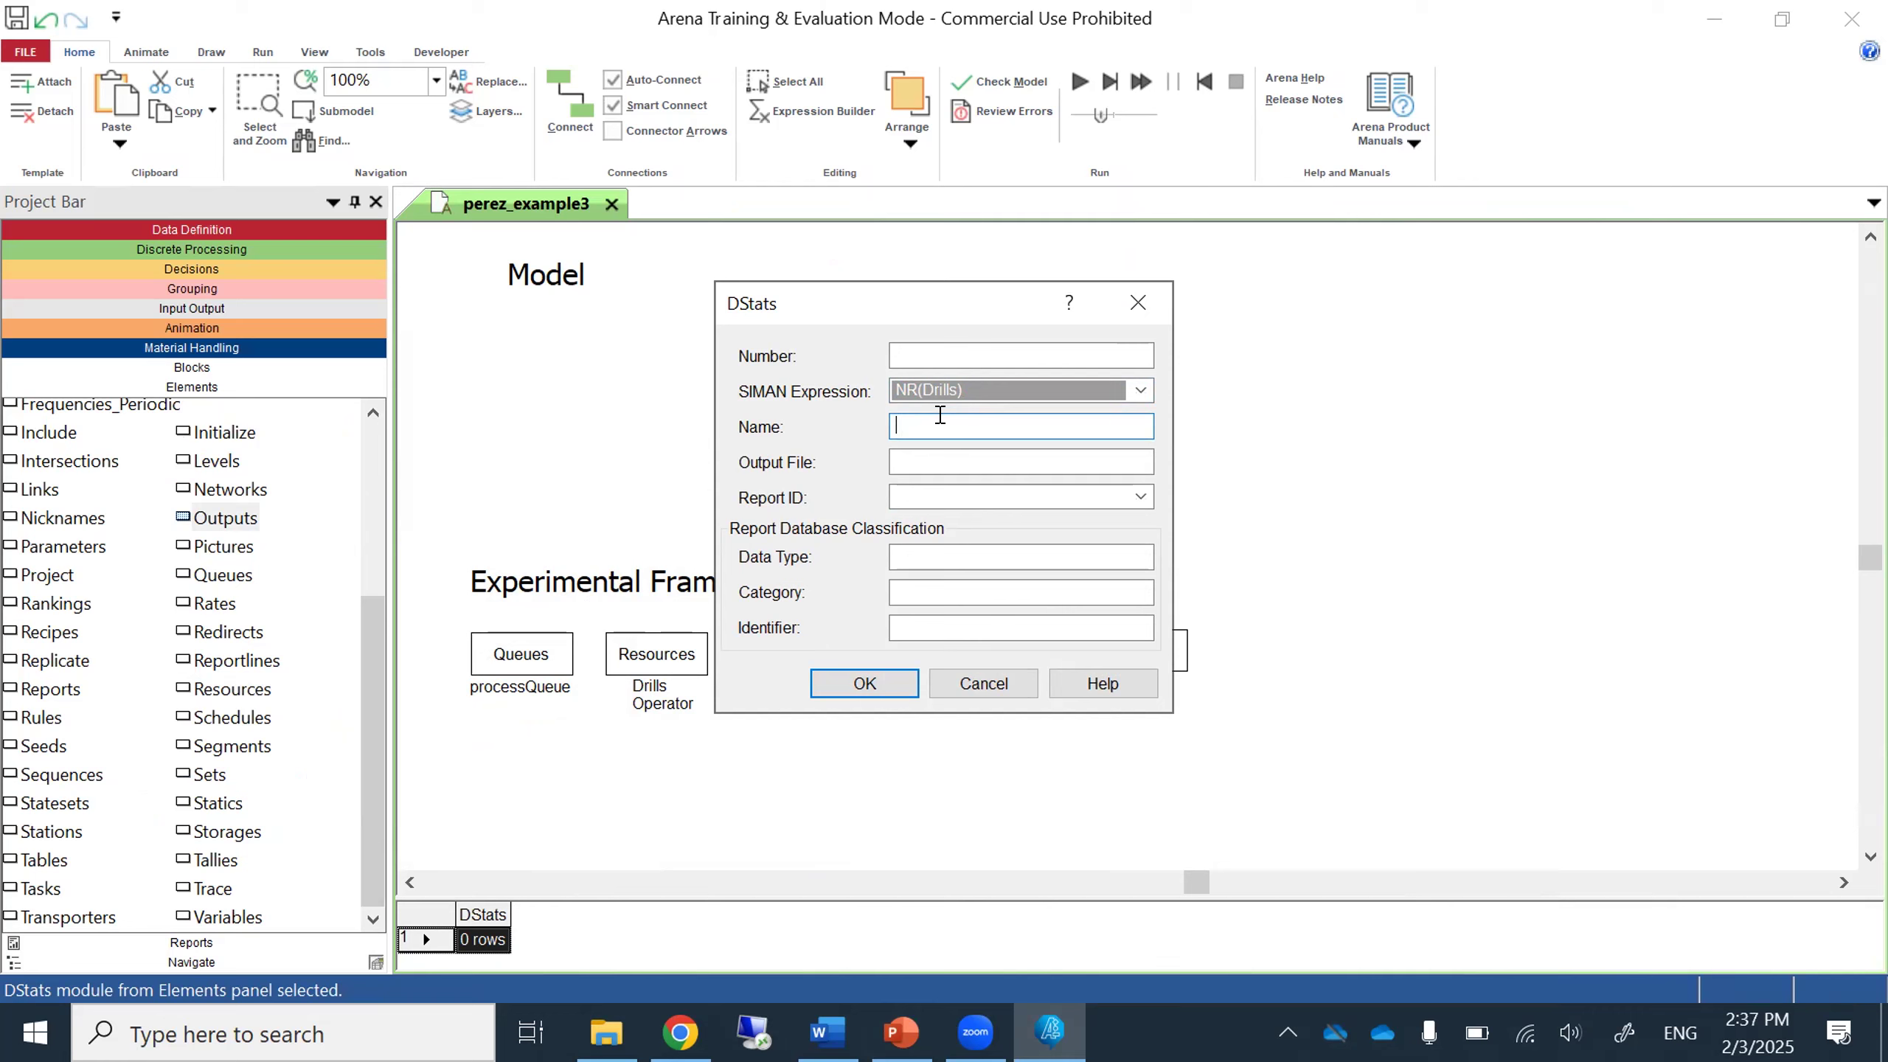
{"action": "type", "text": "machine"}
{"action": "type", "text": "Utiliz"}
{"action": "key", "text": "BackSpace"}
{"action": "key", "text": "BackSpace"}
{"action": "key", "text": "BackSpace"}
{"action": "key", "text": "BackSpace"}
{"action": "key", "text": "BackSpace"}
{"action": "key", "text": "BackSpace"}
{"action": "key", "text": "BackSpace"}
{"action": "key", "text": "BackSpace"}
{"action": "key", "text": "BackSpace"}
{"action": "key", "text": "BackSpace"}
{"action": "key", "text": "BackSpace"}
{"action": "key", "text": "BackSpace"}
{"action": "type", "text": "drillUtilization"}
{"action": "type", "text": "s"}
{"action": "left_click", "coordinate": [882, 678]}
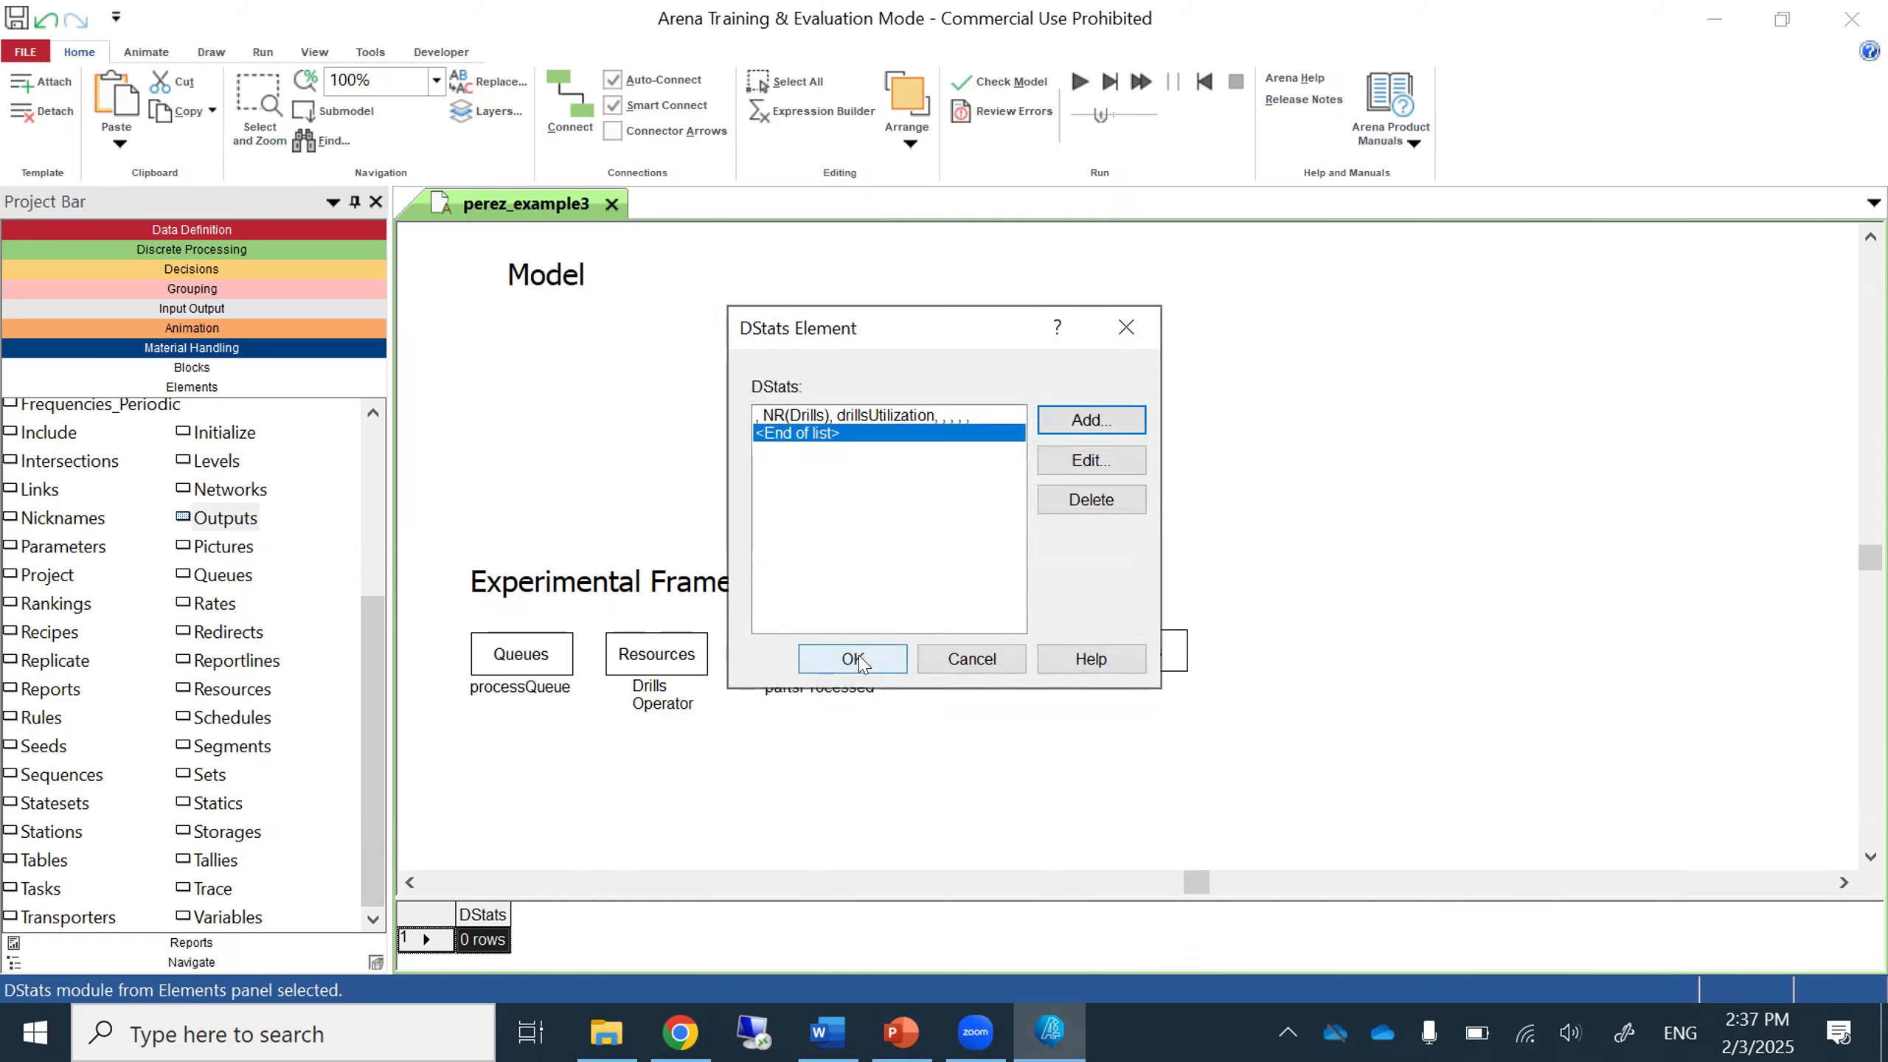
After consulting the example slide, add a DStats entry with the SIMAN expression NQ(processQueue) named numberInProcess_Queue.
{"action": "left_click", "coordinate": [901, 1033]}
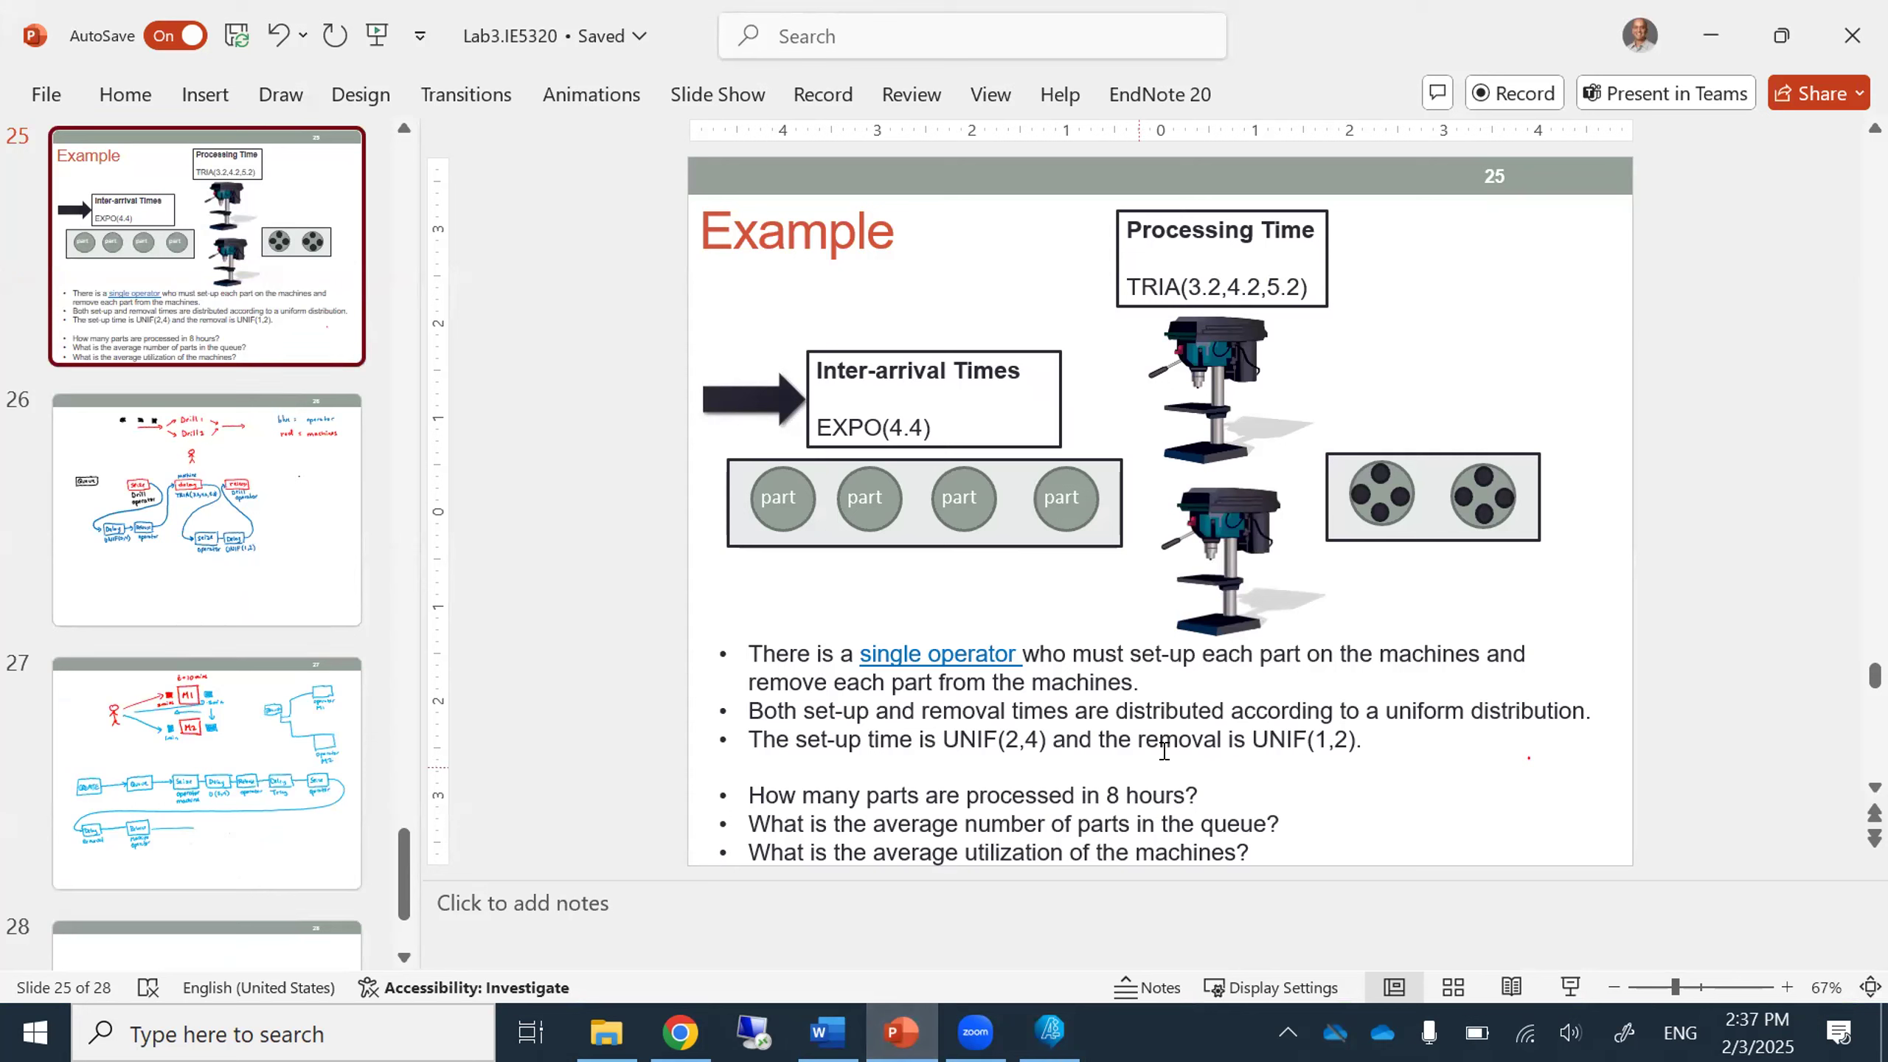
{"action": "left_click", "coordinate": [1708, 45]}
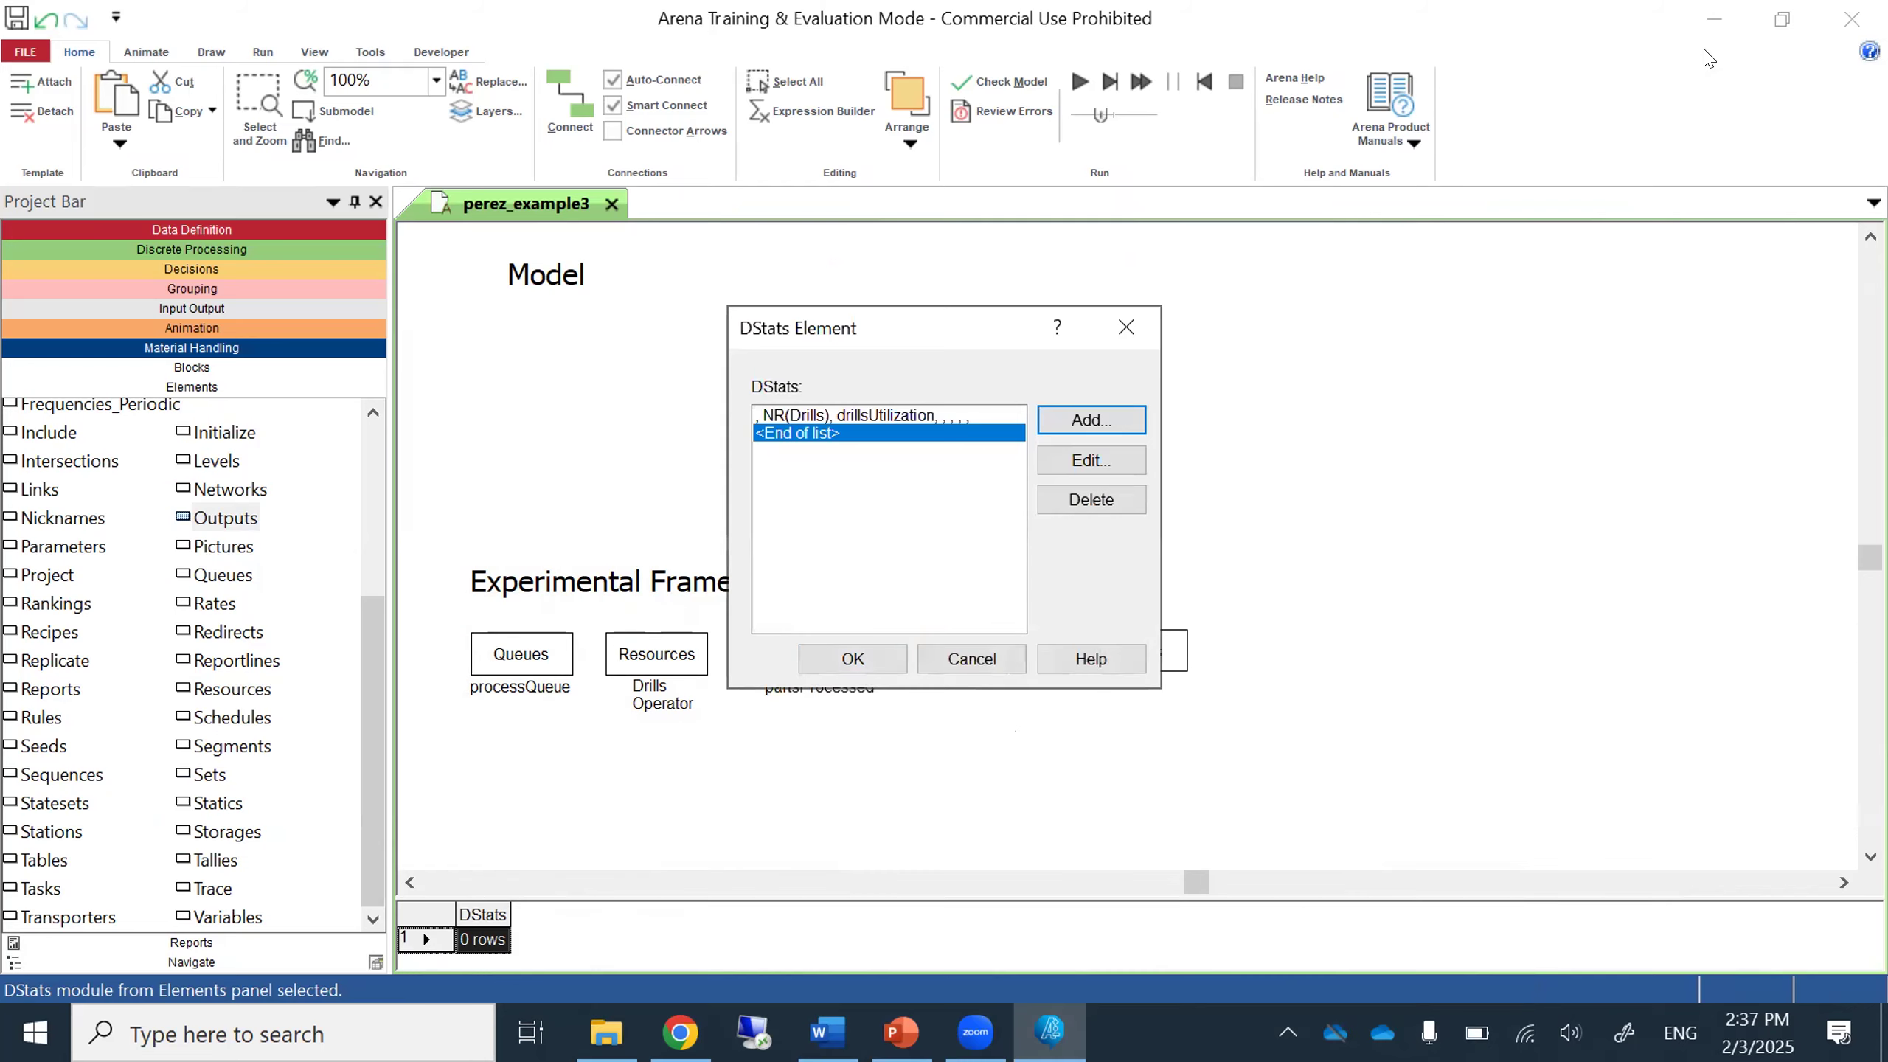
{"action": "left_click", "coordinate": [1087, 419]}
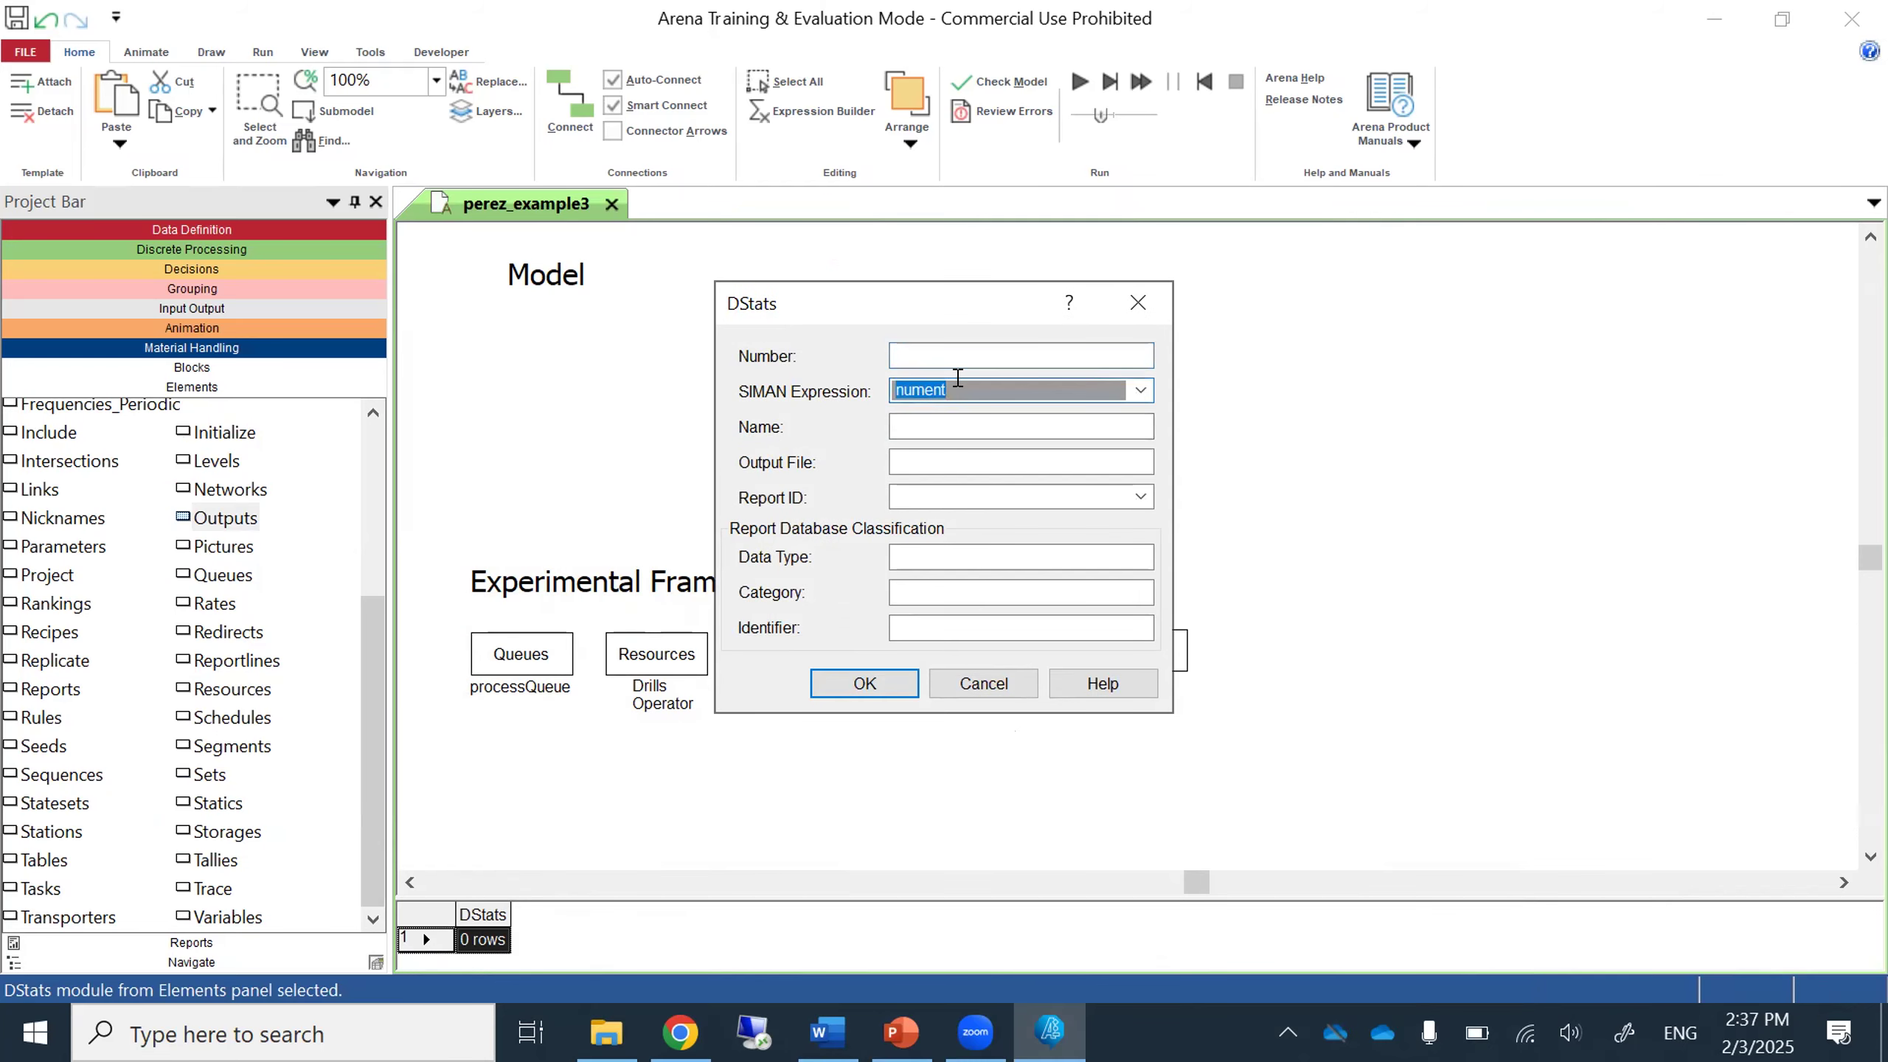
{"action": "type", "text": "NQ("}
{"action": "type", "text": "processQueue"}
{"action": "left_click", "coordinate": [957, 428]}
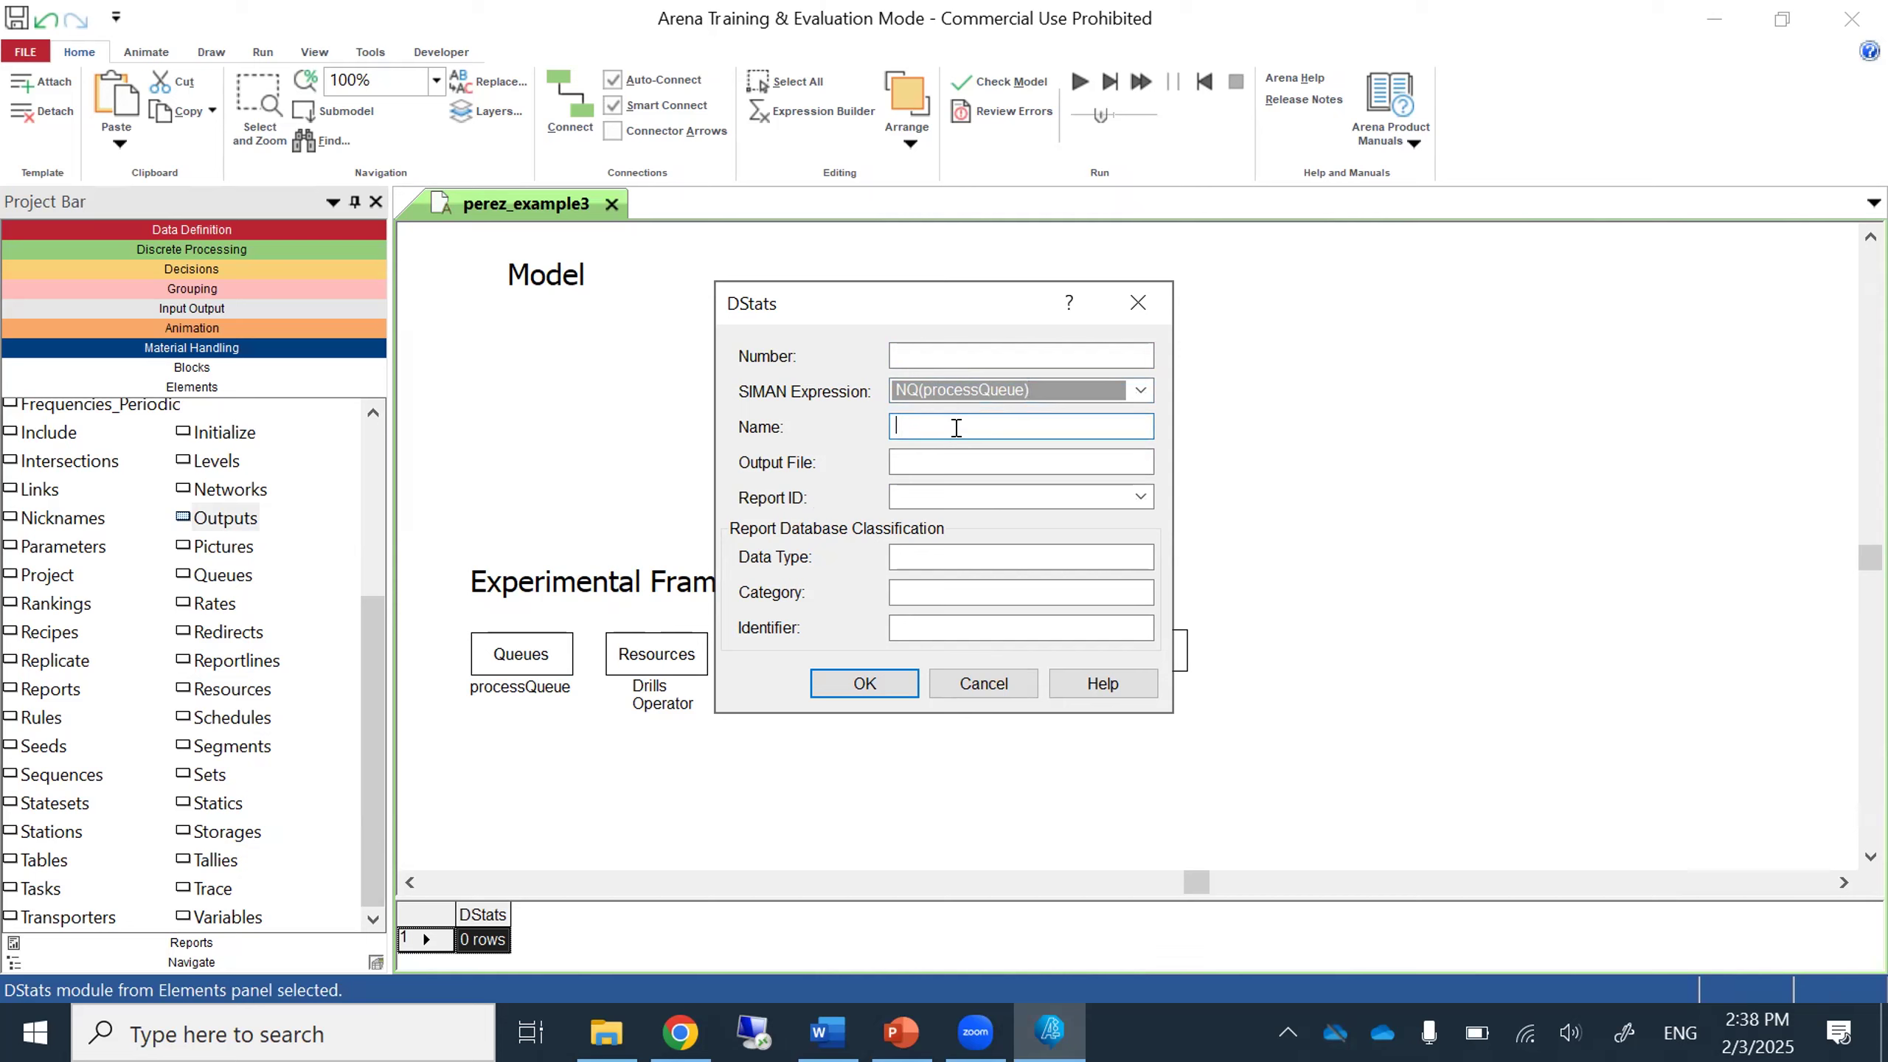
{"action": "type", "text": "numberInProcessQueue"}
{"action": "type", "text": "_"}
{"action": "left_click", "coordinate": [870, 686]}
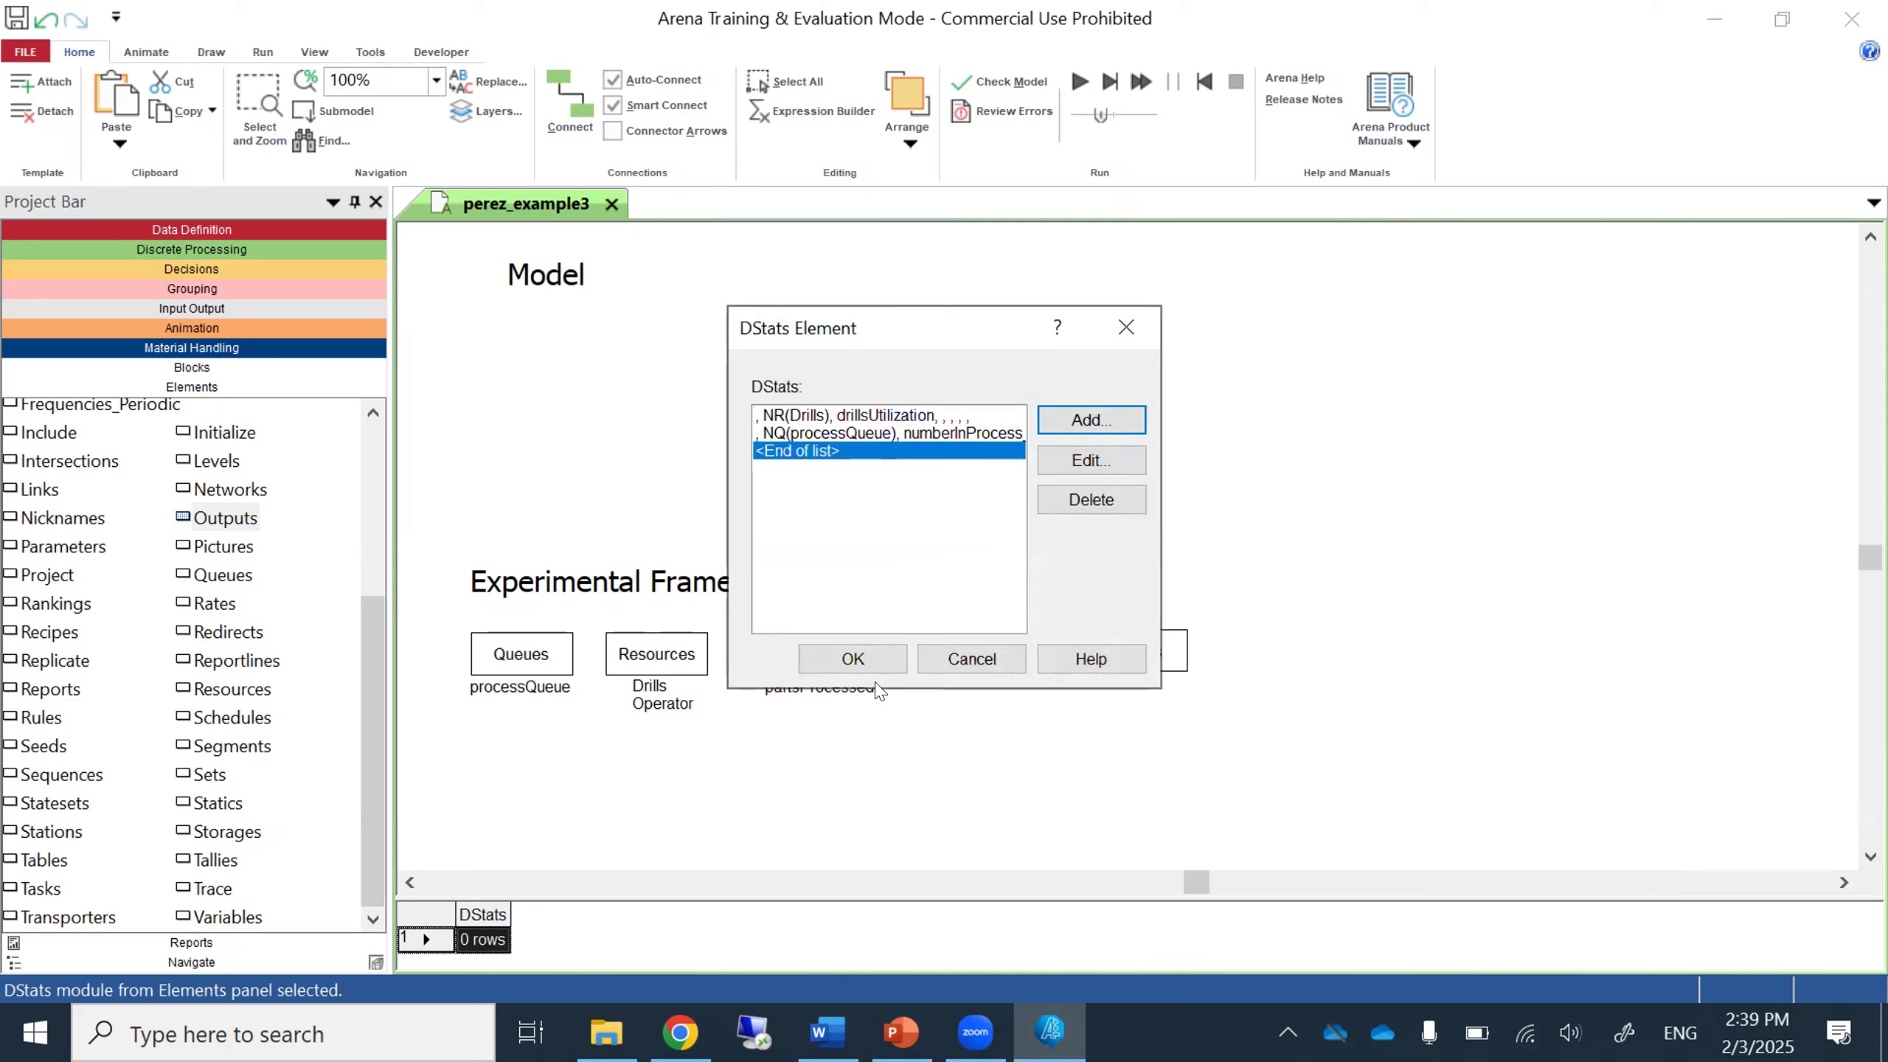
Rename the NQ(processQueue) statistic to numberInProcessQueue and align the expression labels under the DStats module.
{"action": "left_click", "coordinate": [979, 437]}
{"action": "left_click", "coordinate": [1055, 460]}
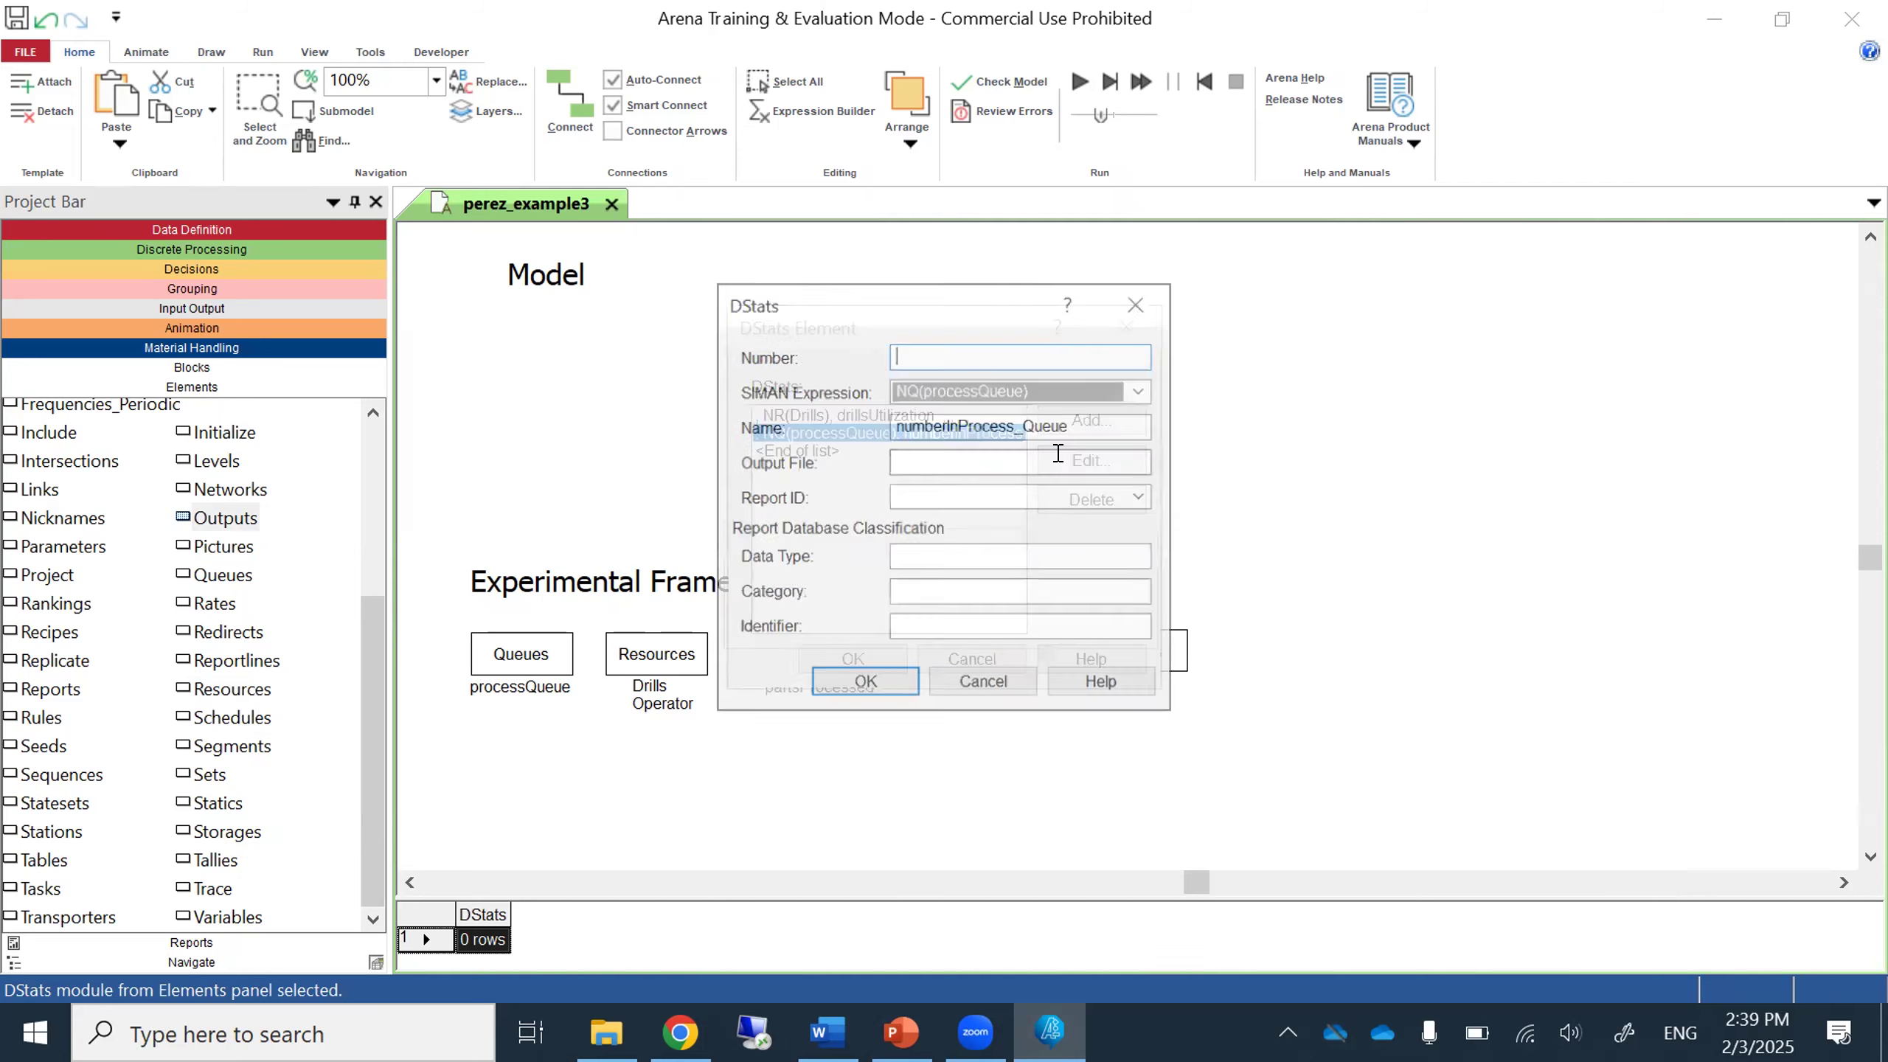
{"action": "left_click", "coordinate": [1023, 424]}
{"action": "key", "text": "BackSpace"}
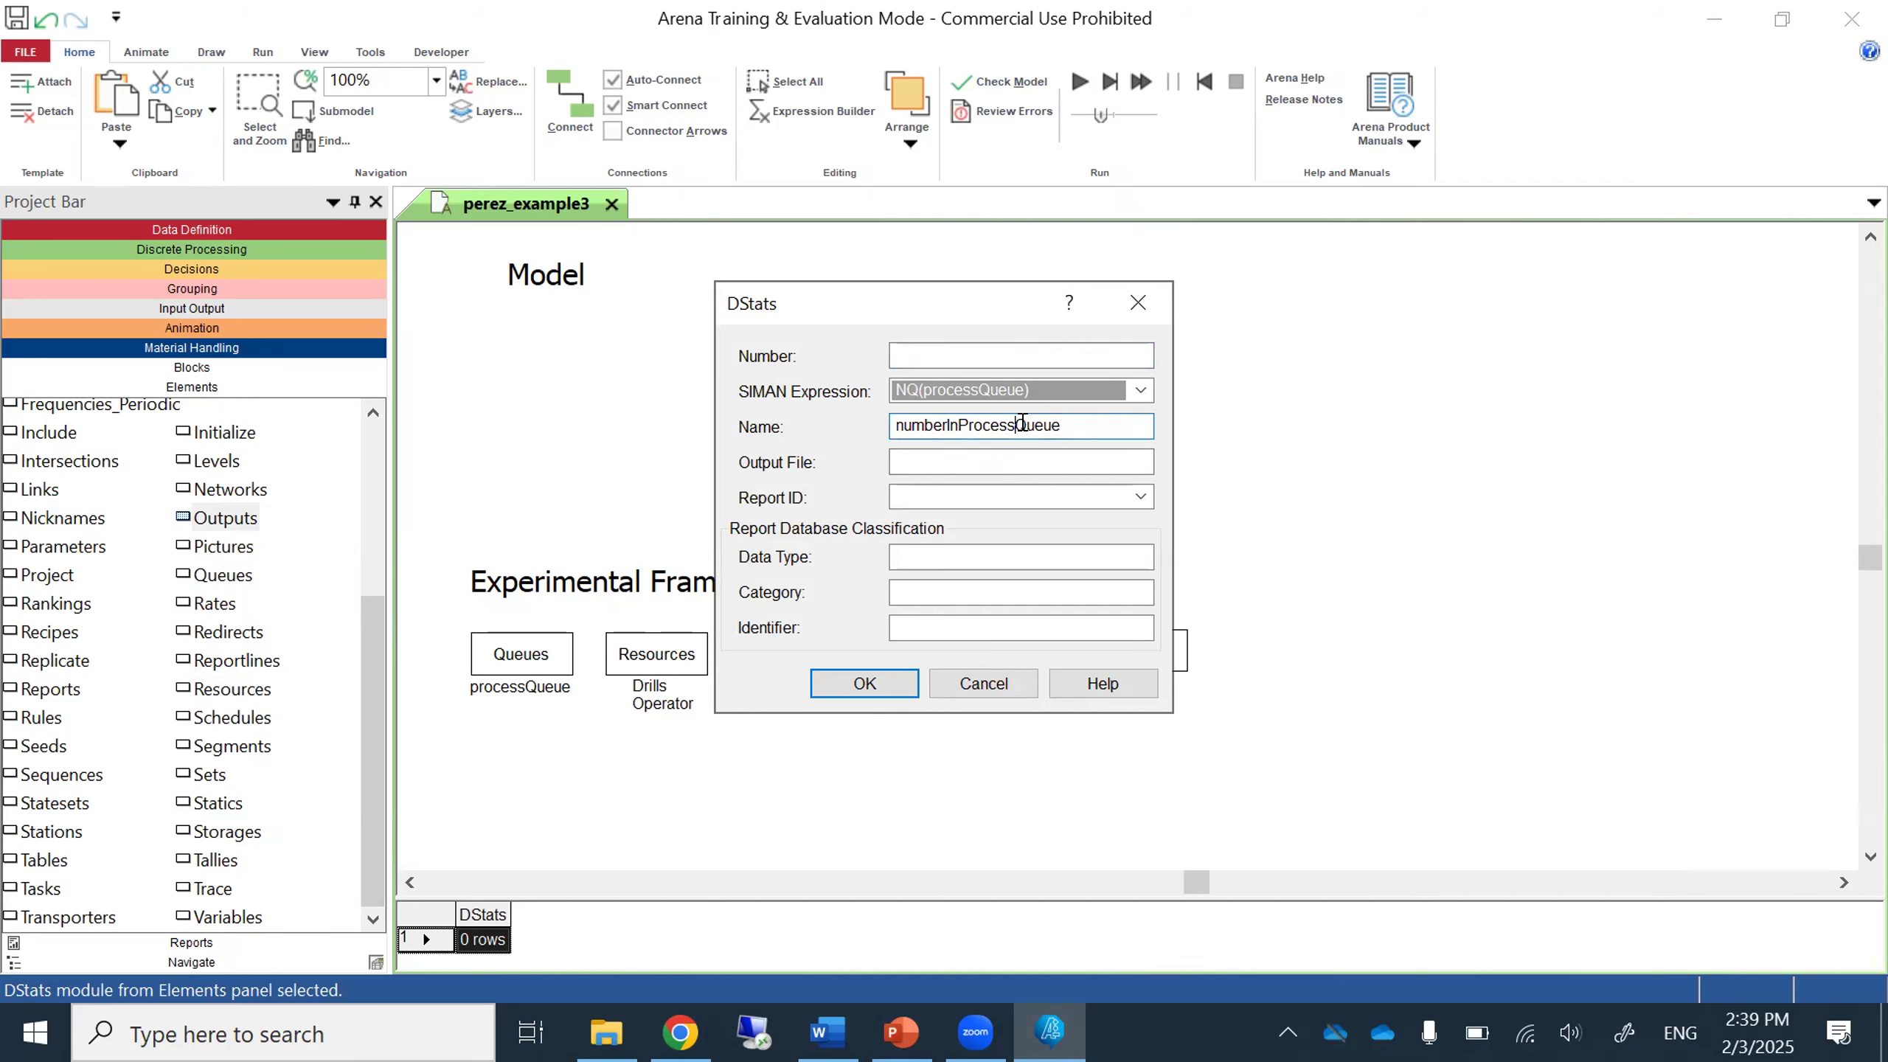
{"action": "left_click", "coordinate": [865, 684]}
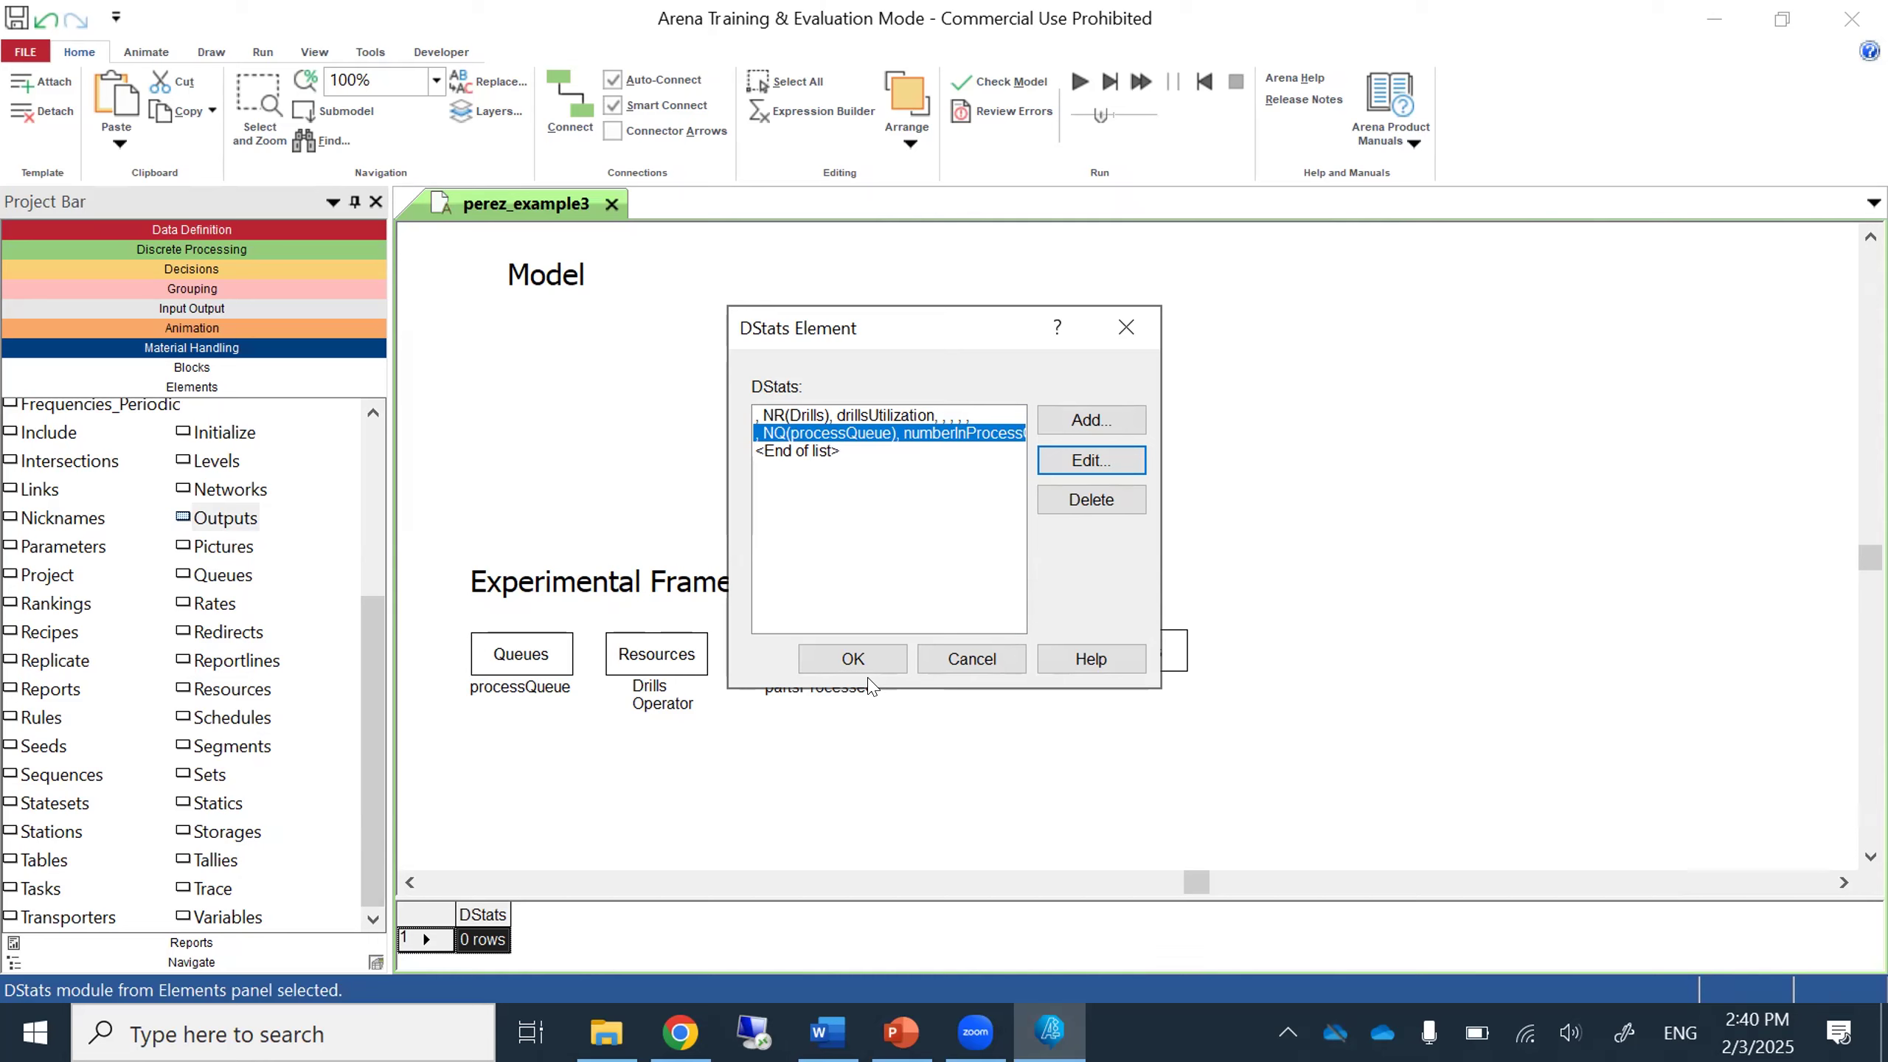
{"action": "left_click", "coordinate": [868, 659]}
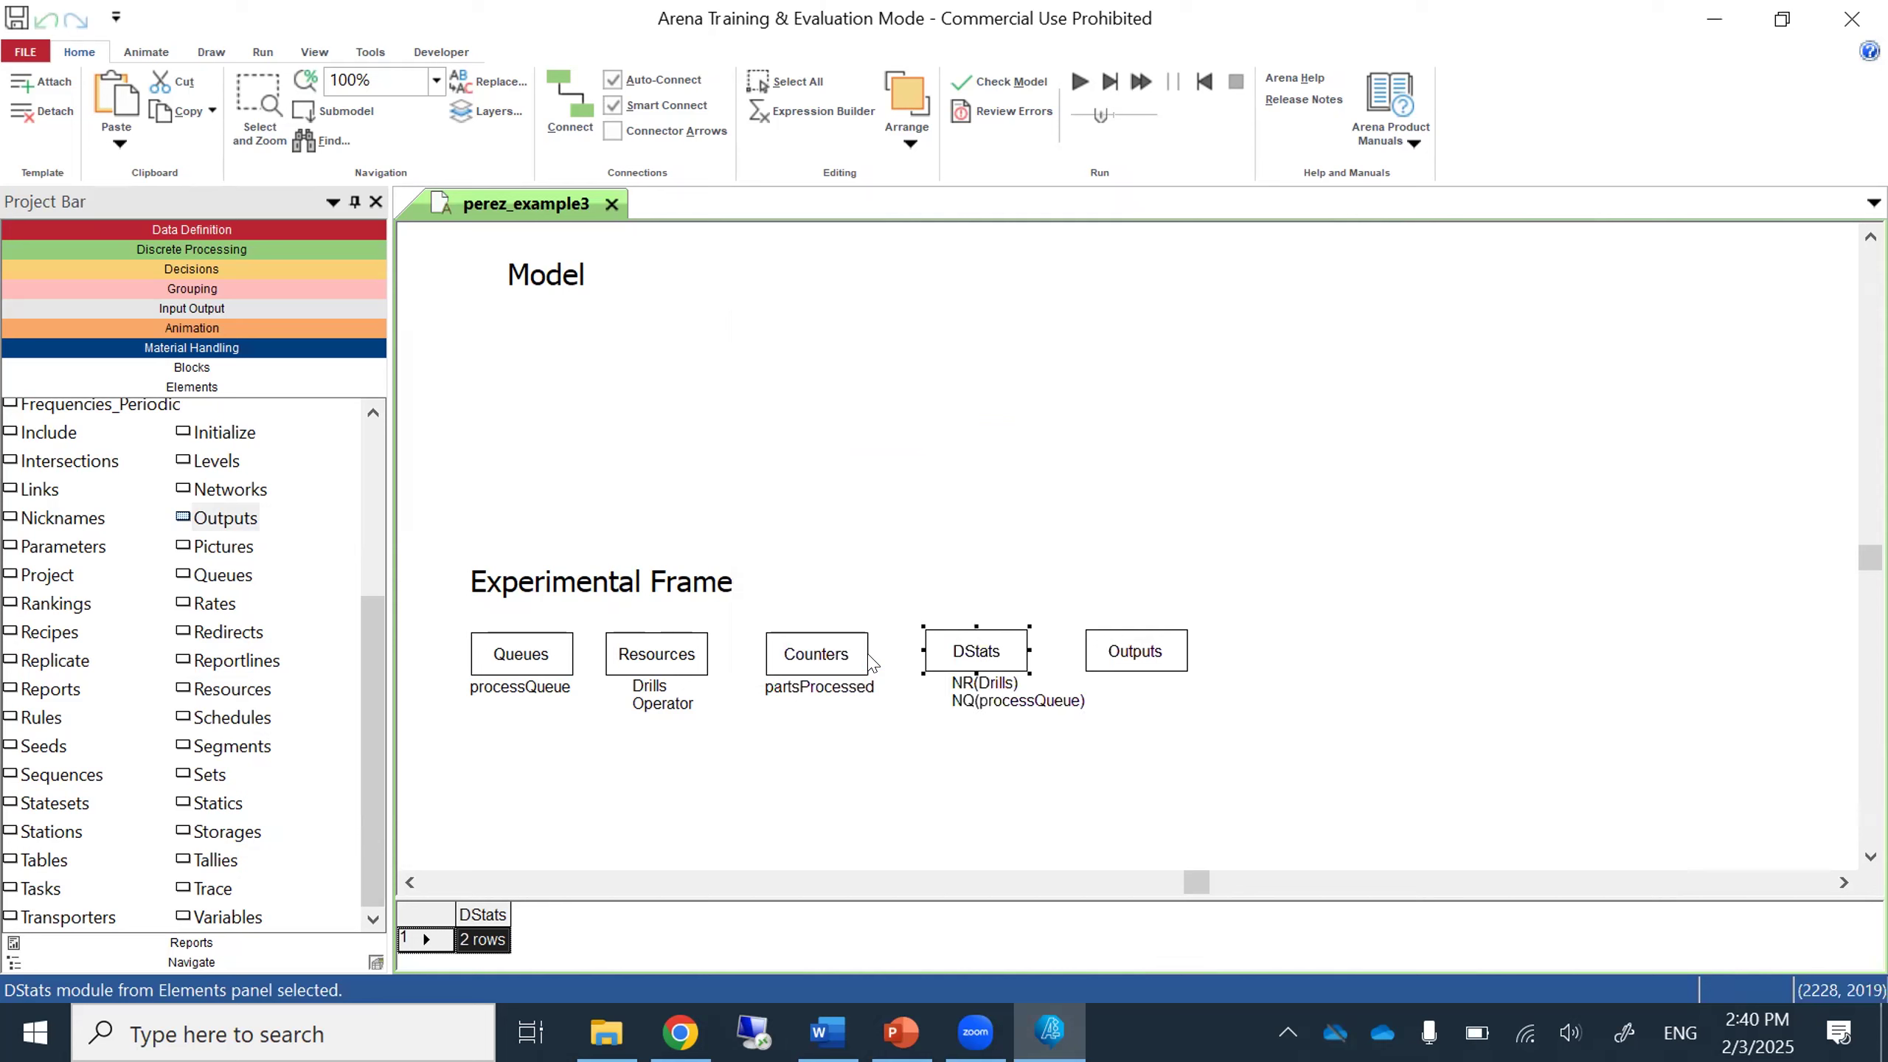
{"action": "left_click", "coordinate": [1004, 703]}
{"action": "left_click_drag", "start_coordinate": [1004, 703], "coordinate": [976, 707]}
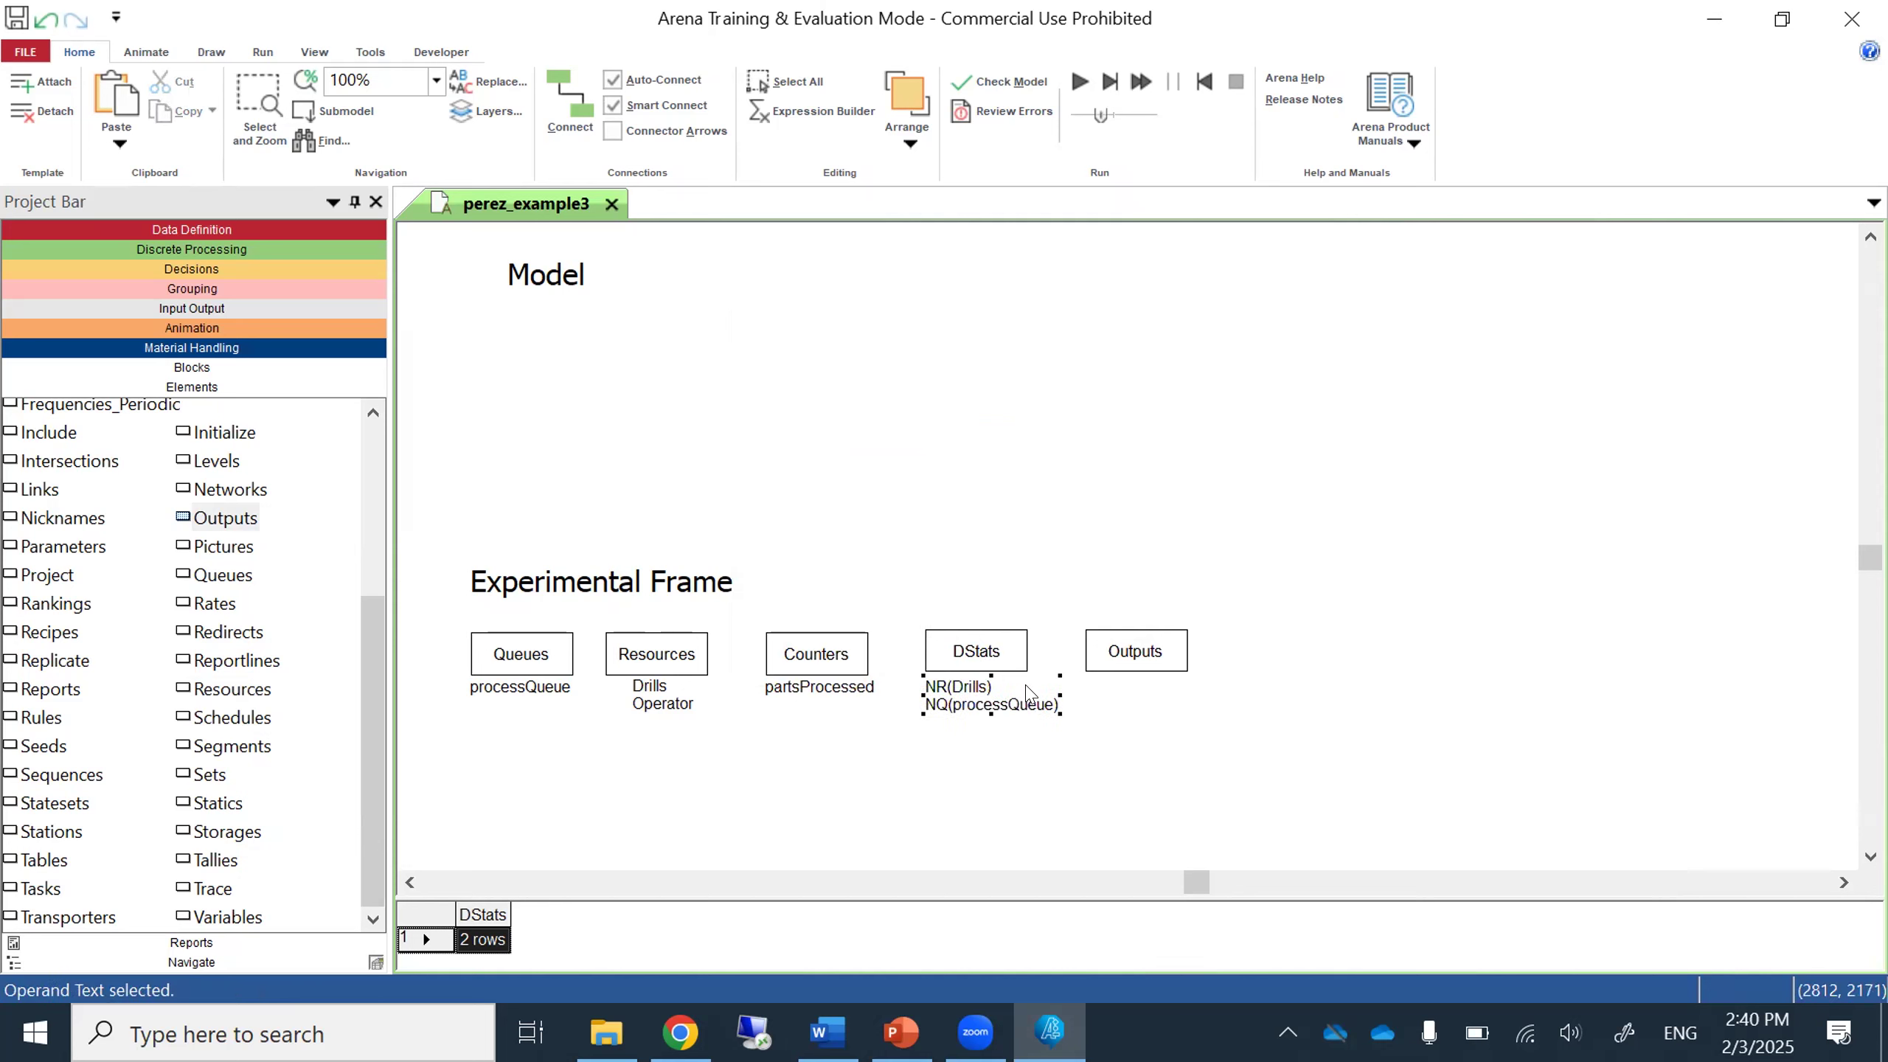
Add an output to the Outputs element with the SIMAN expression NC(partsProcessed) and the name avg parts processed.
{"action": "double_click", "coordinate": [1139, 665]}
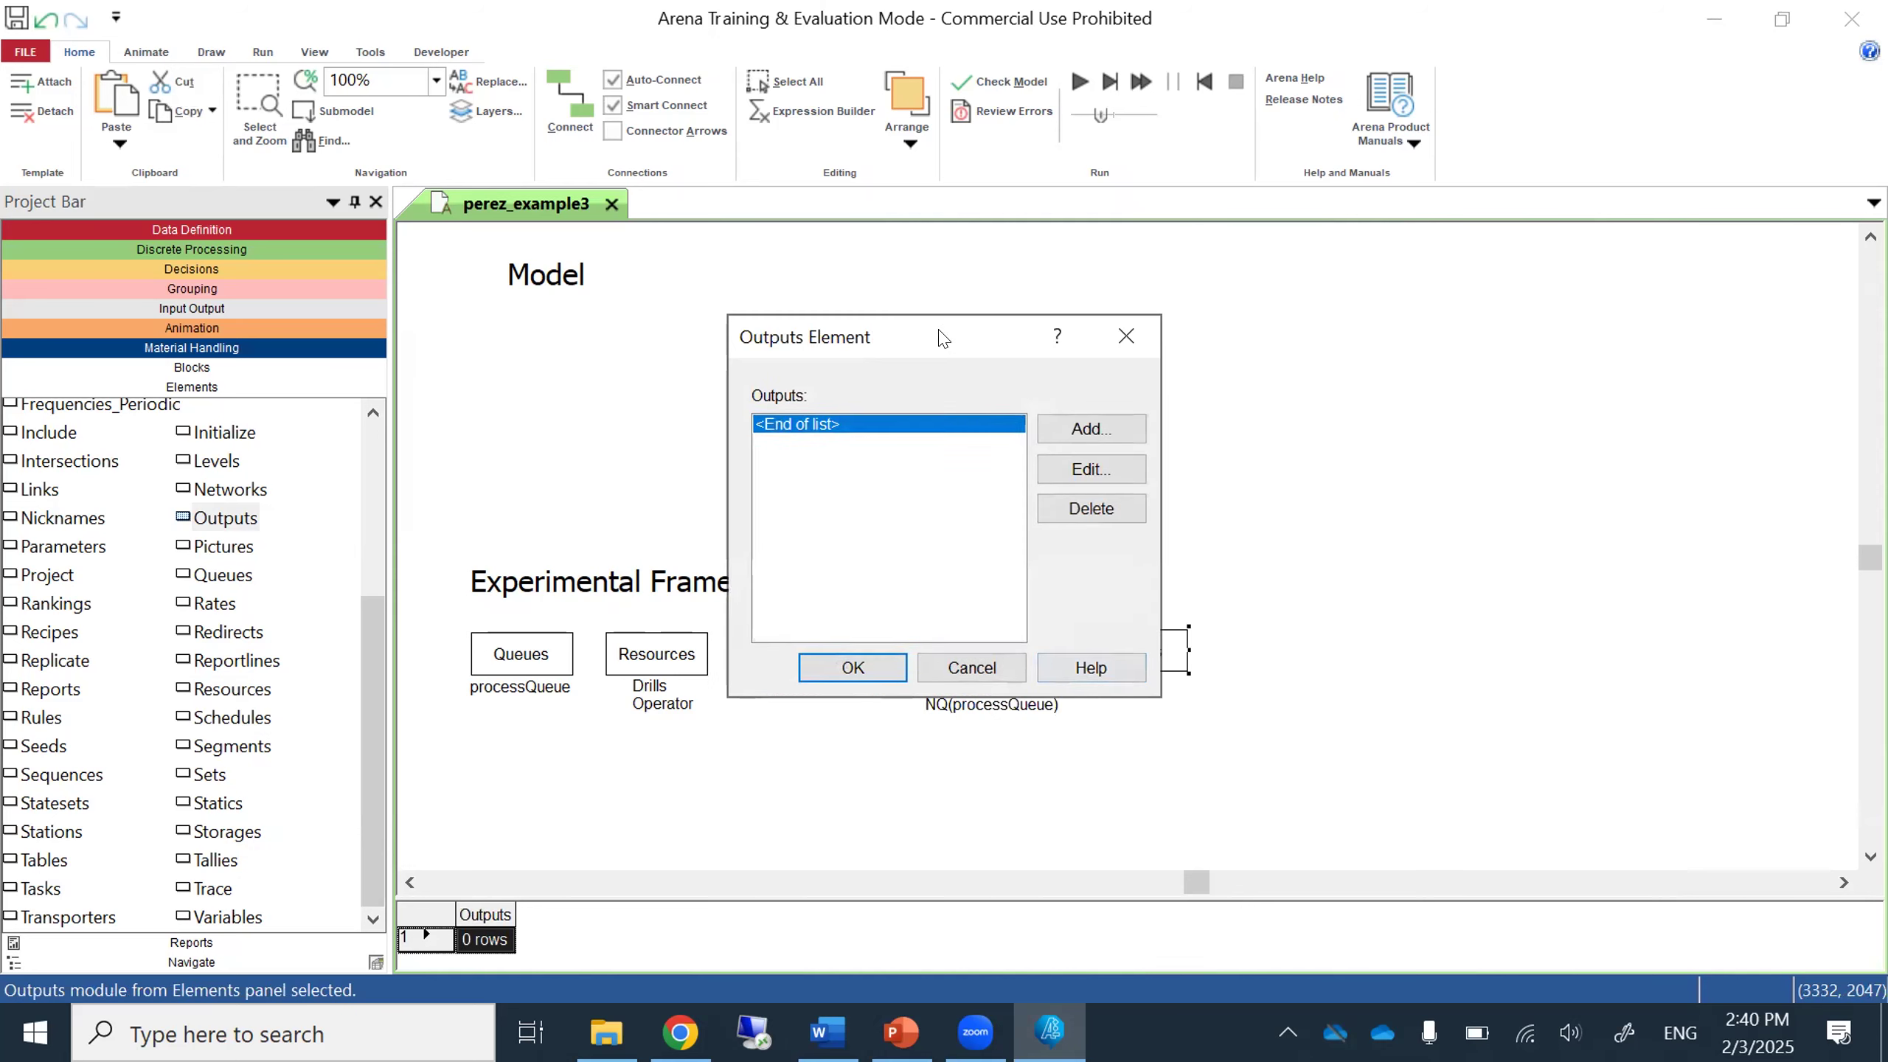
{"action": "left_click_drag", "start_coordinate": [943, 338], "coordinate": [1421, 264]}
{"action": "left_click", "coordinate": [1581, 354]}
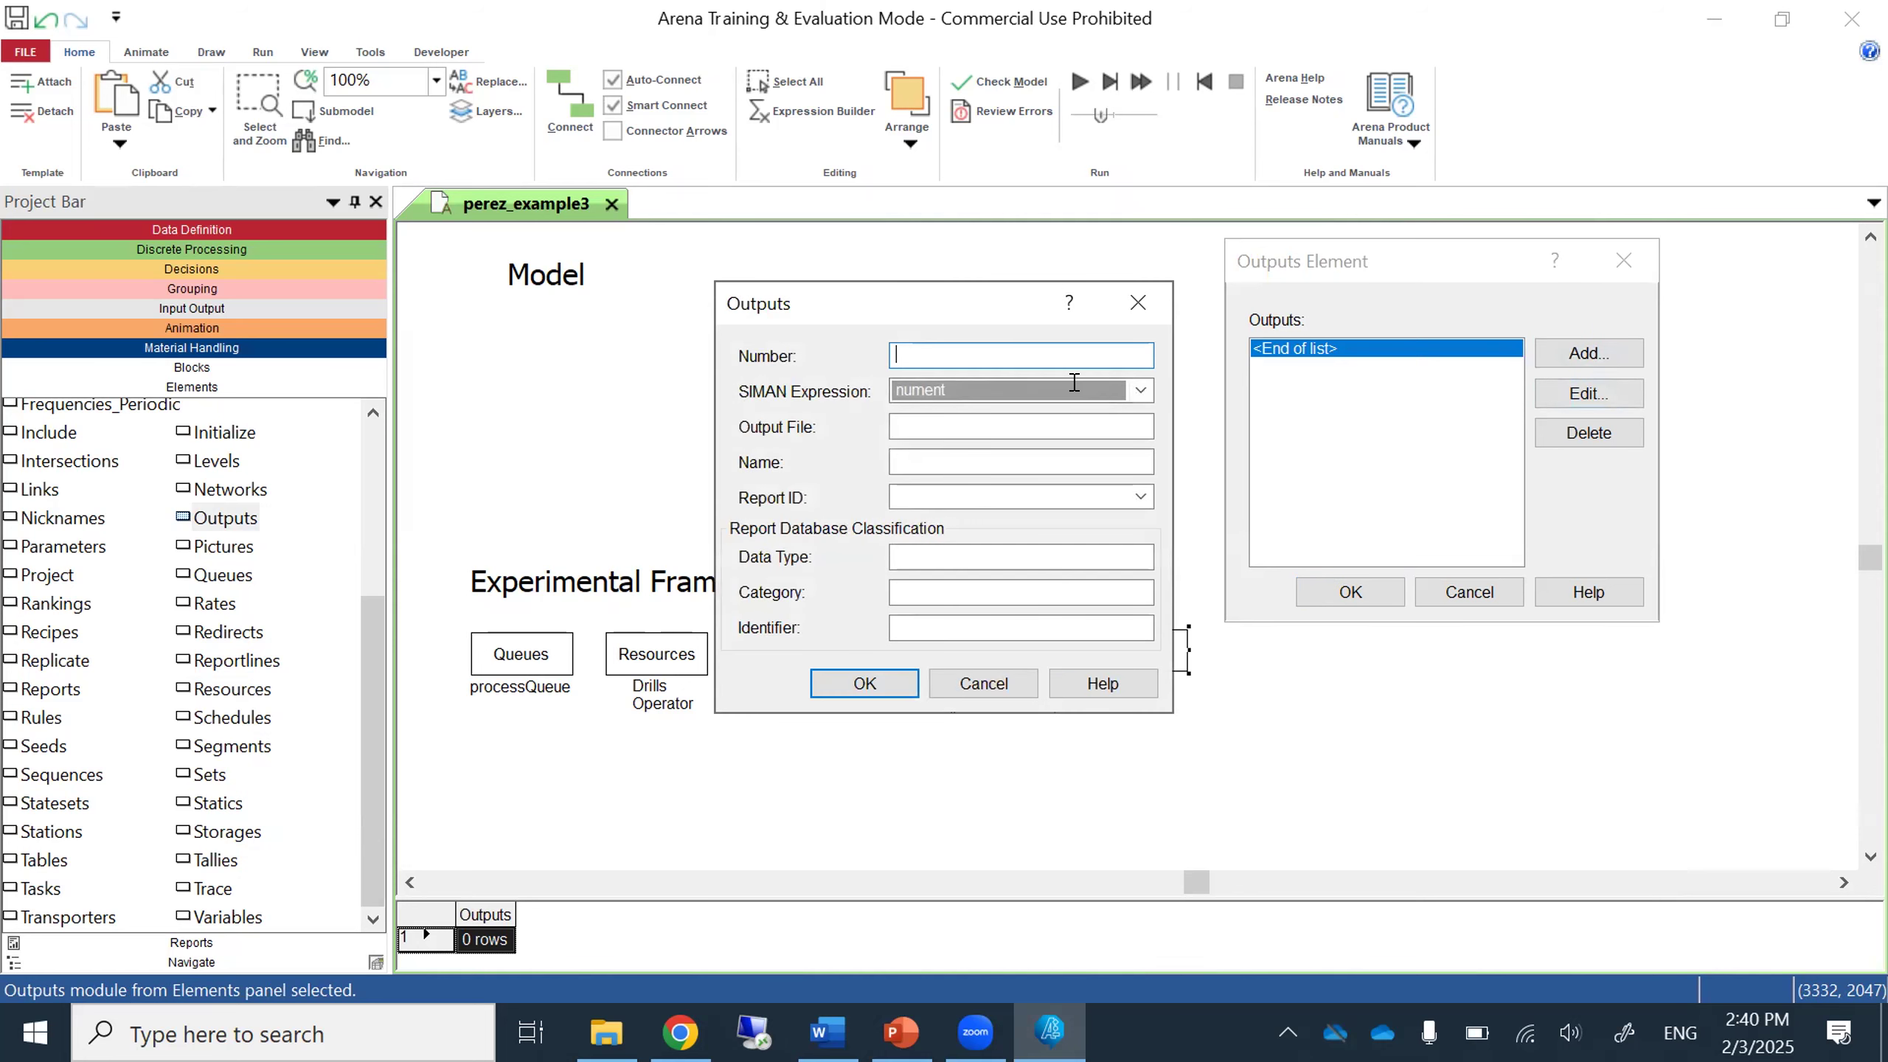
{"action": "left_click", "coordinate": [1027, 382]}
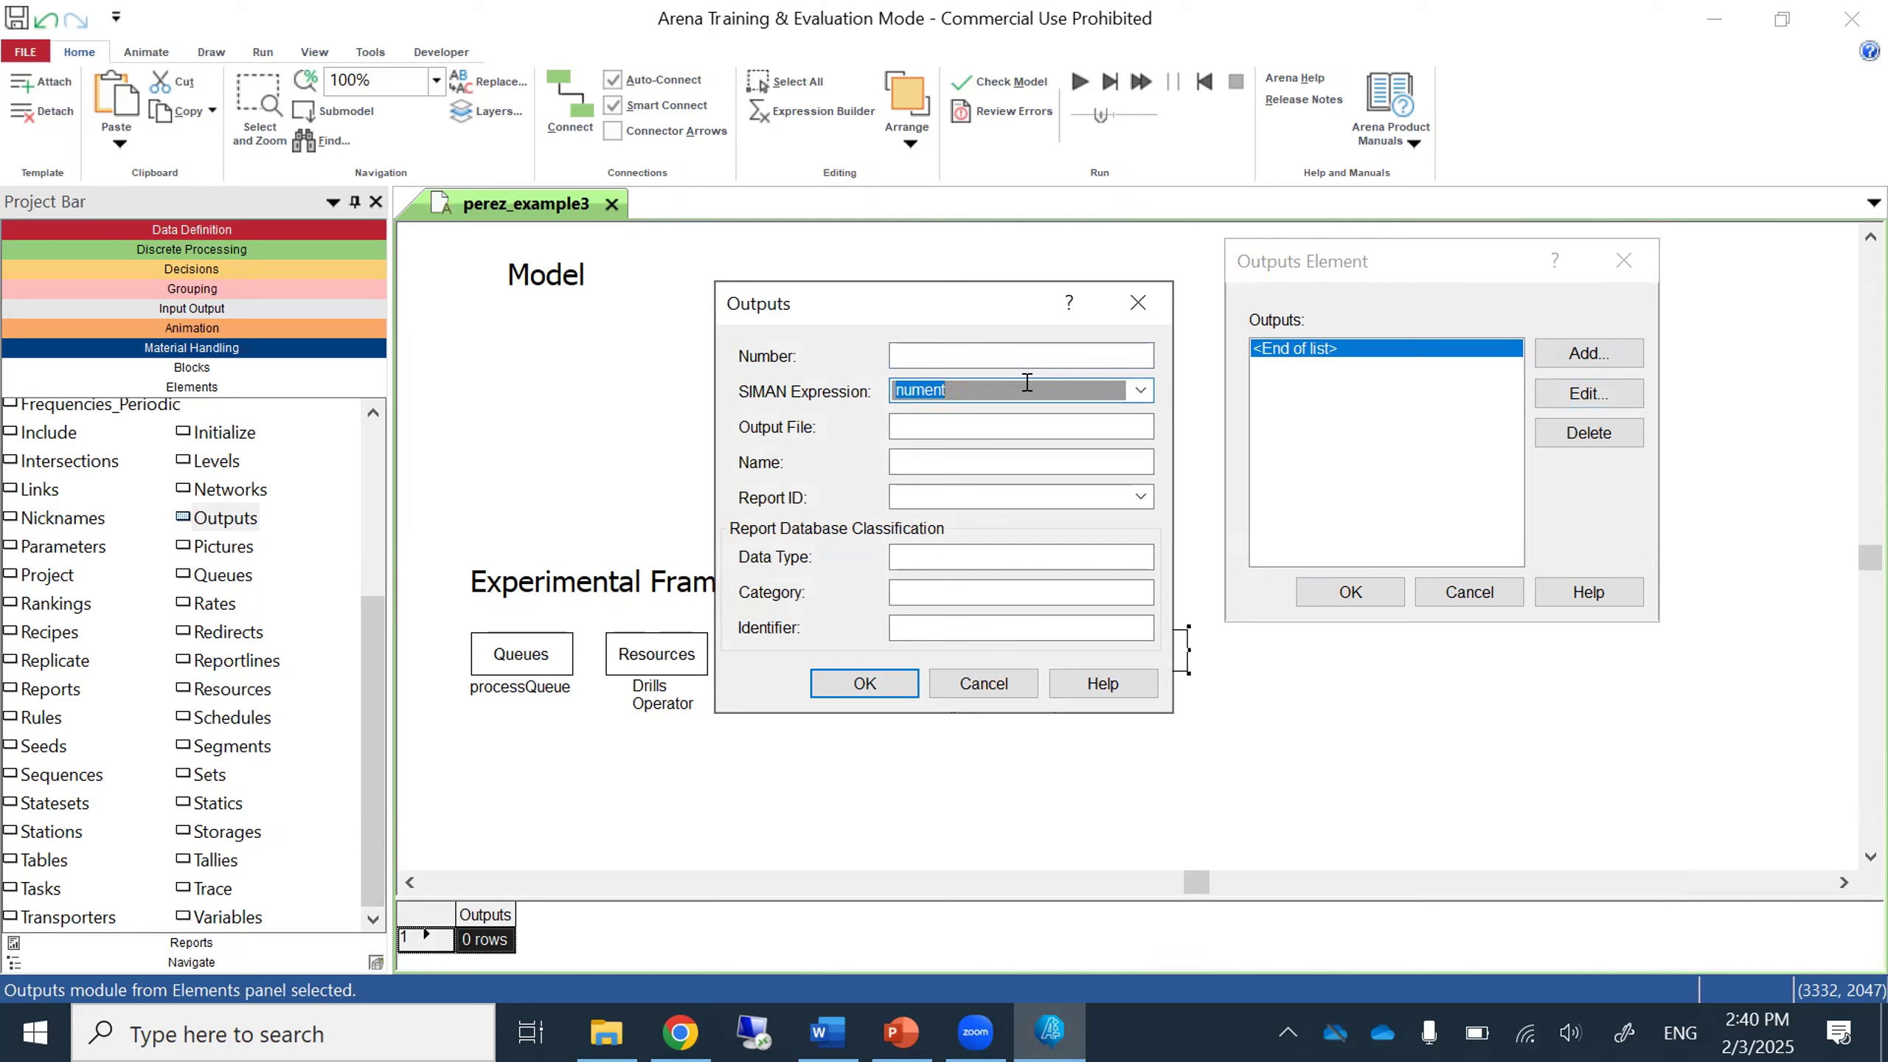
{"action": "type", "text": "NC("}
{"action": "left_click_drag", "start_coordinate": [985, 301], "coordinate": [973, 234]}
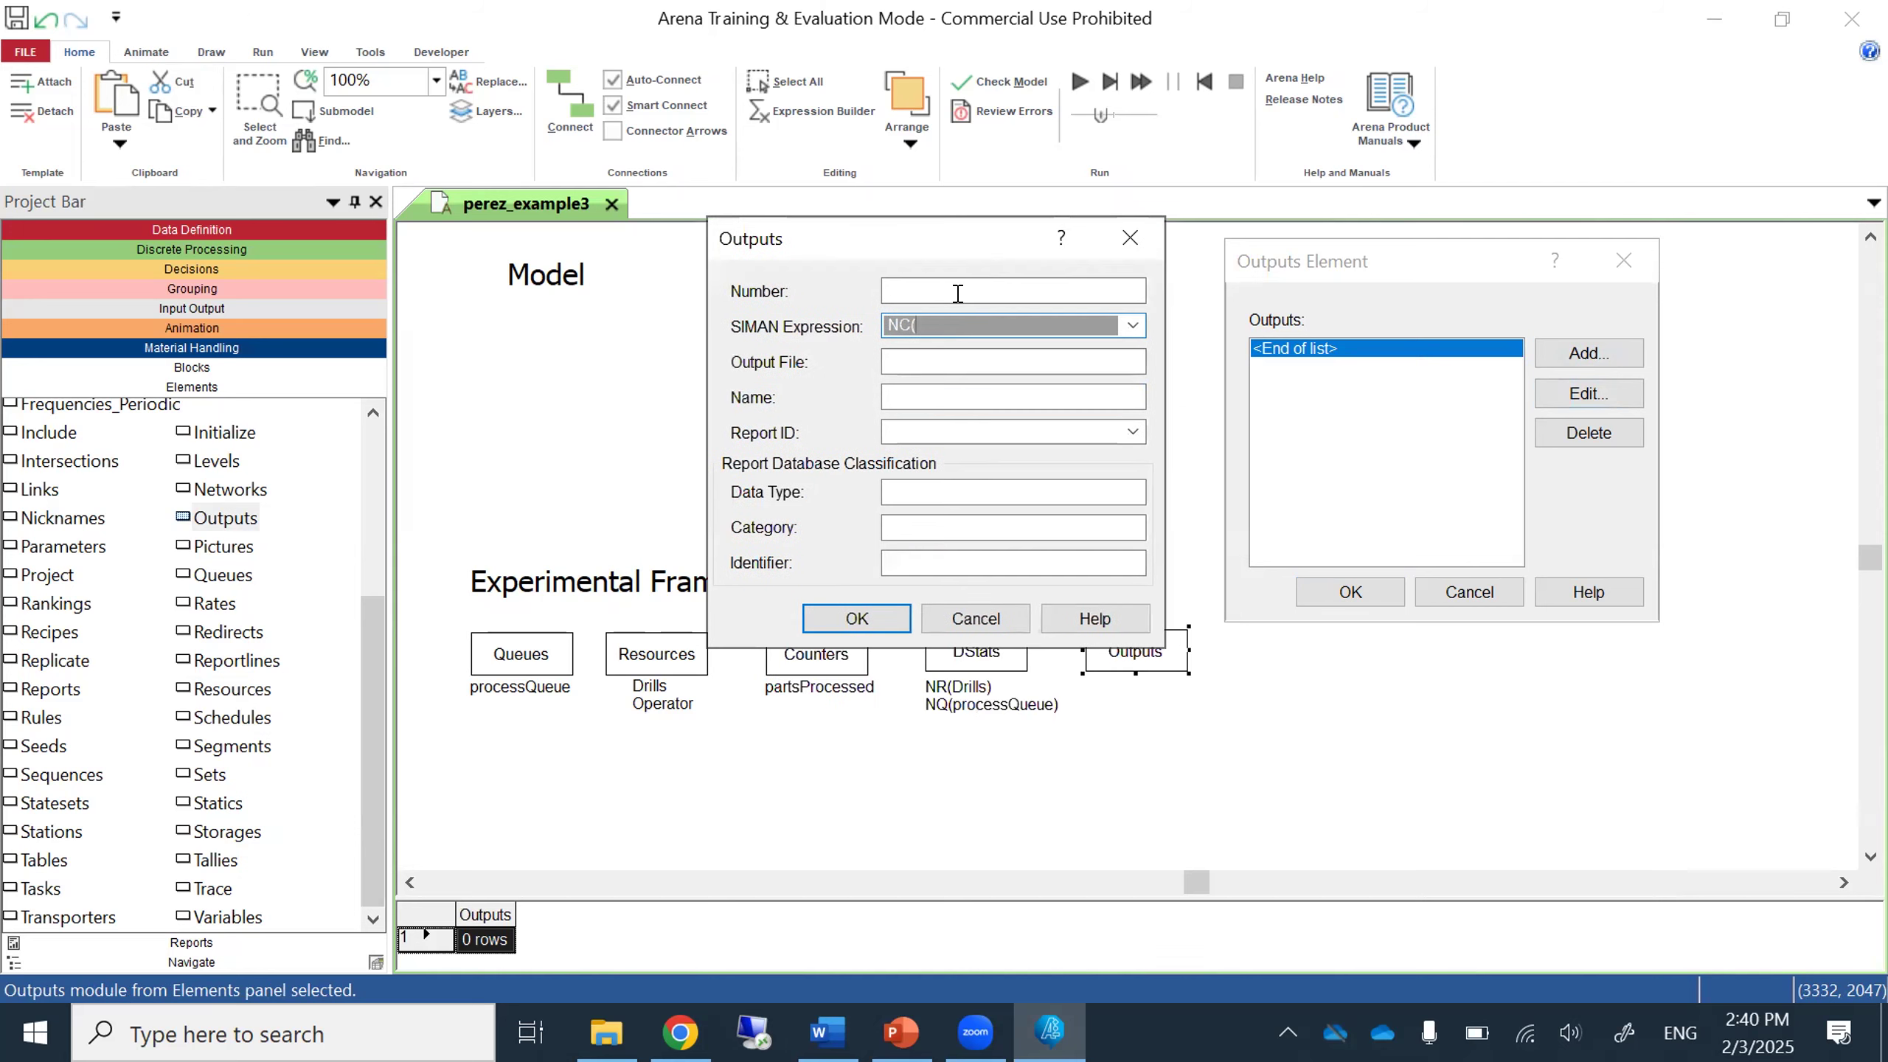
{"action": "type", "text": "partsProcessed"}
{"action": "left_click", "coordinate": [892, 396]}
{"action": "type", "text": "av"}
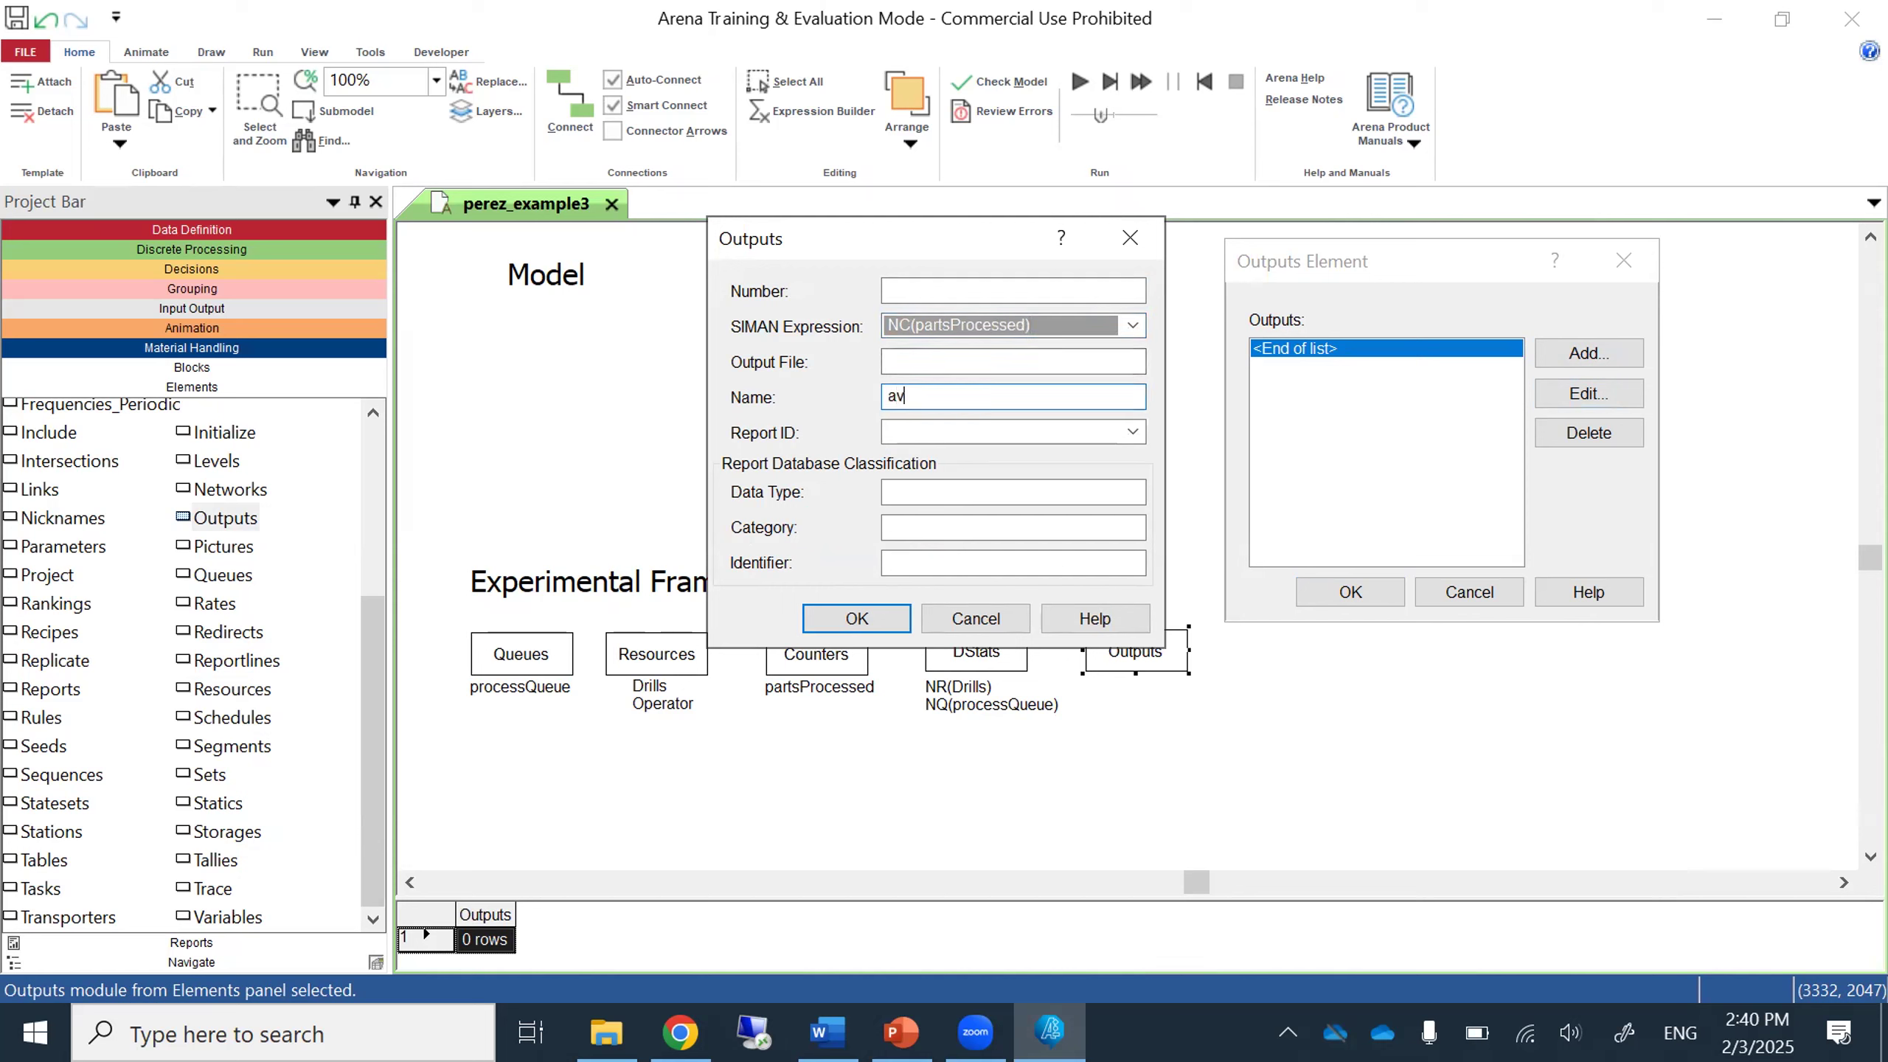
{"action": "type", "text": "g parts processed"}
{"action": "left_click", "coordinate": [818, 623]}
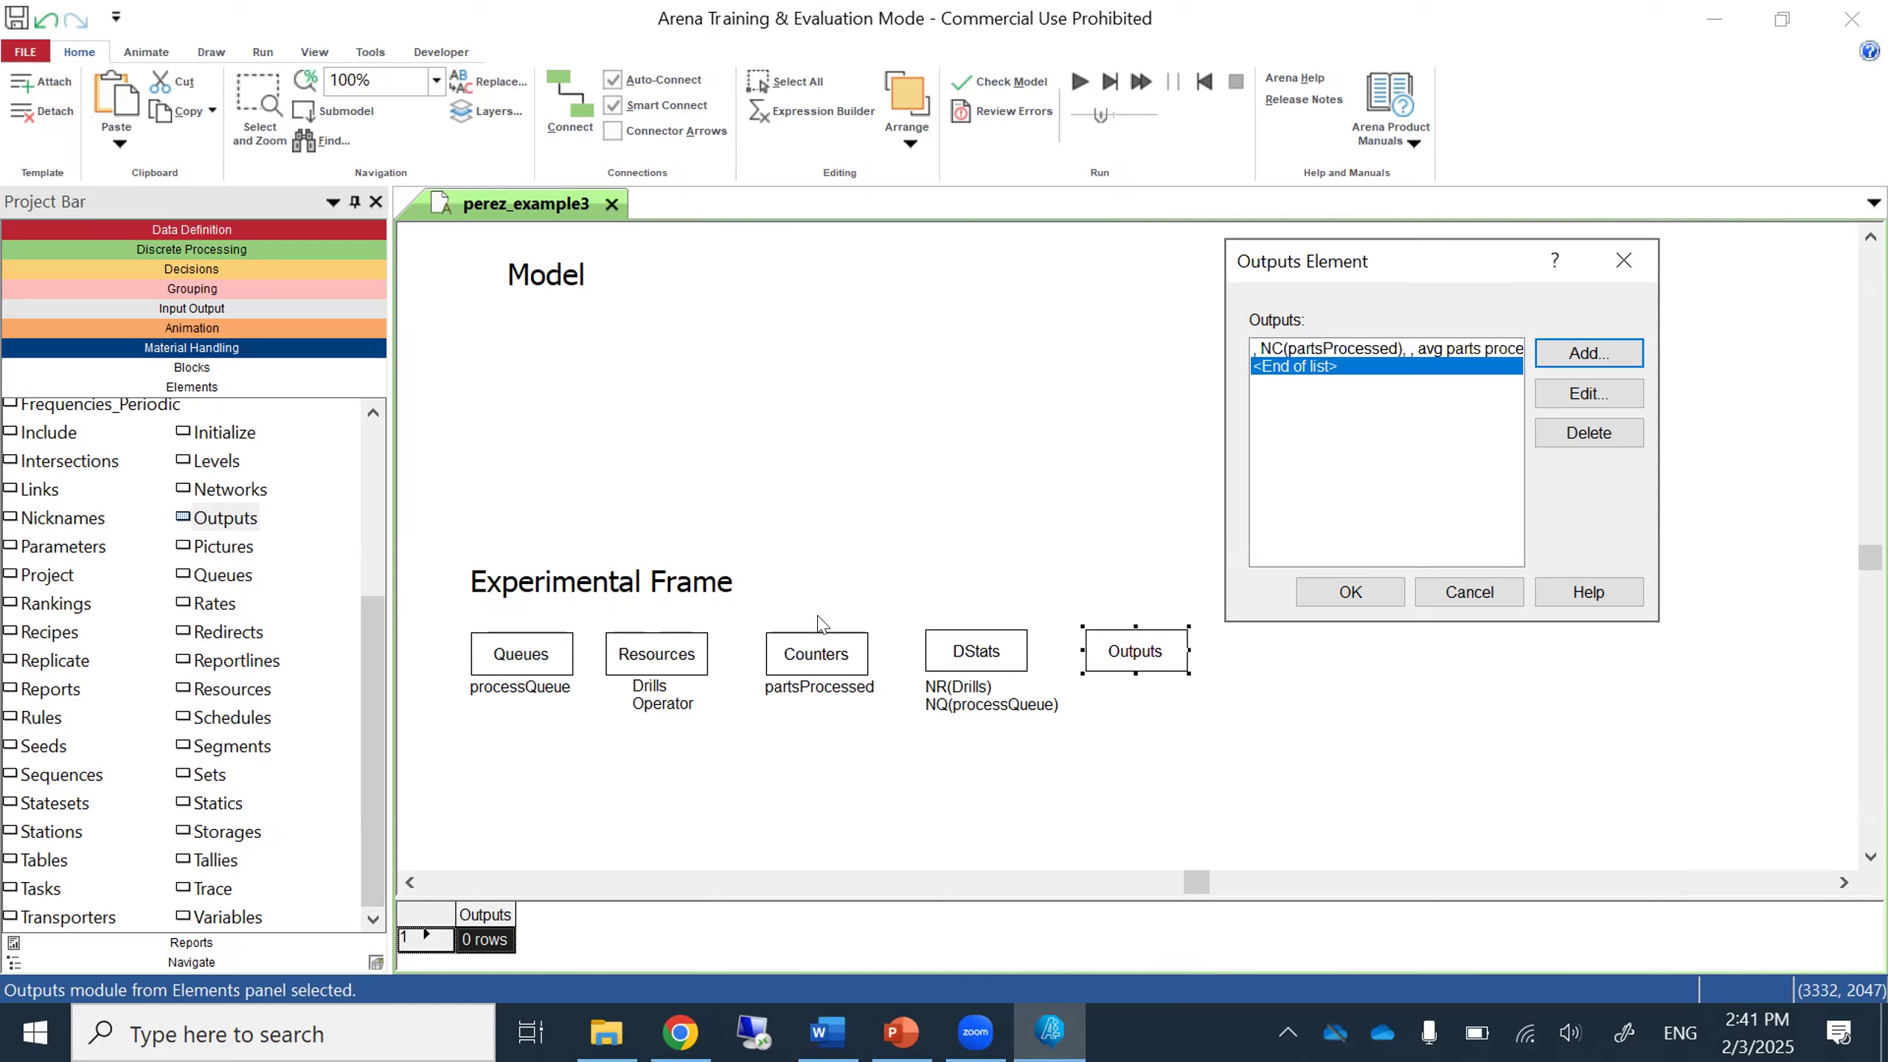
{"action": "left_click", "coordinate": [1376, 601]}
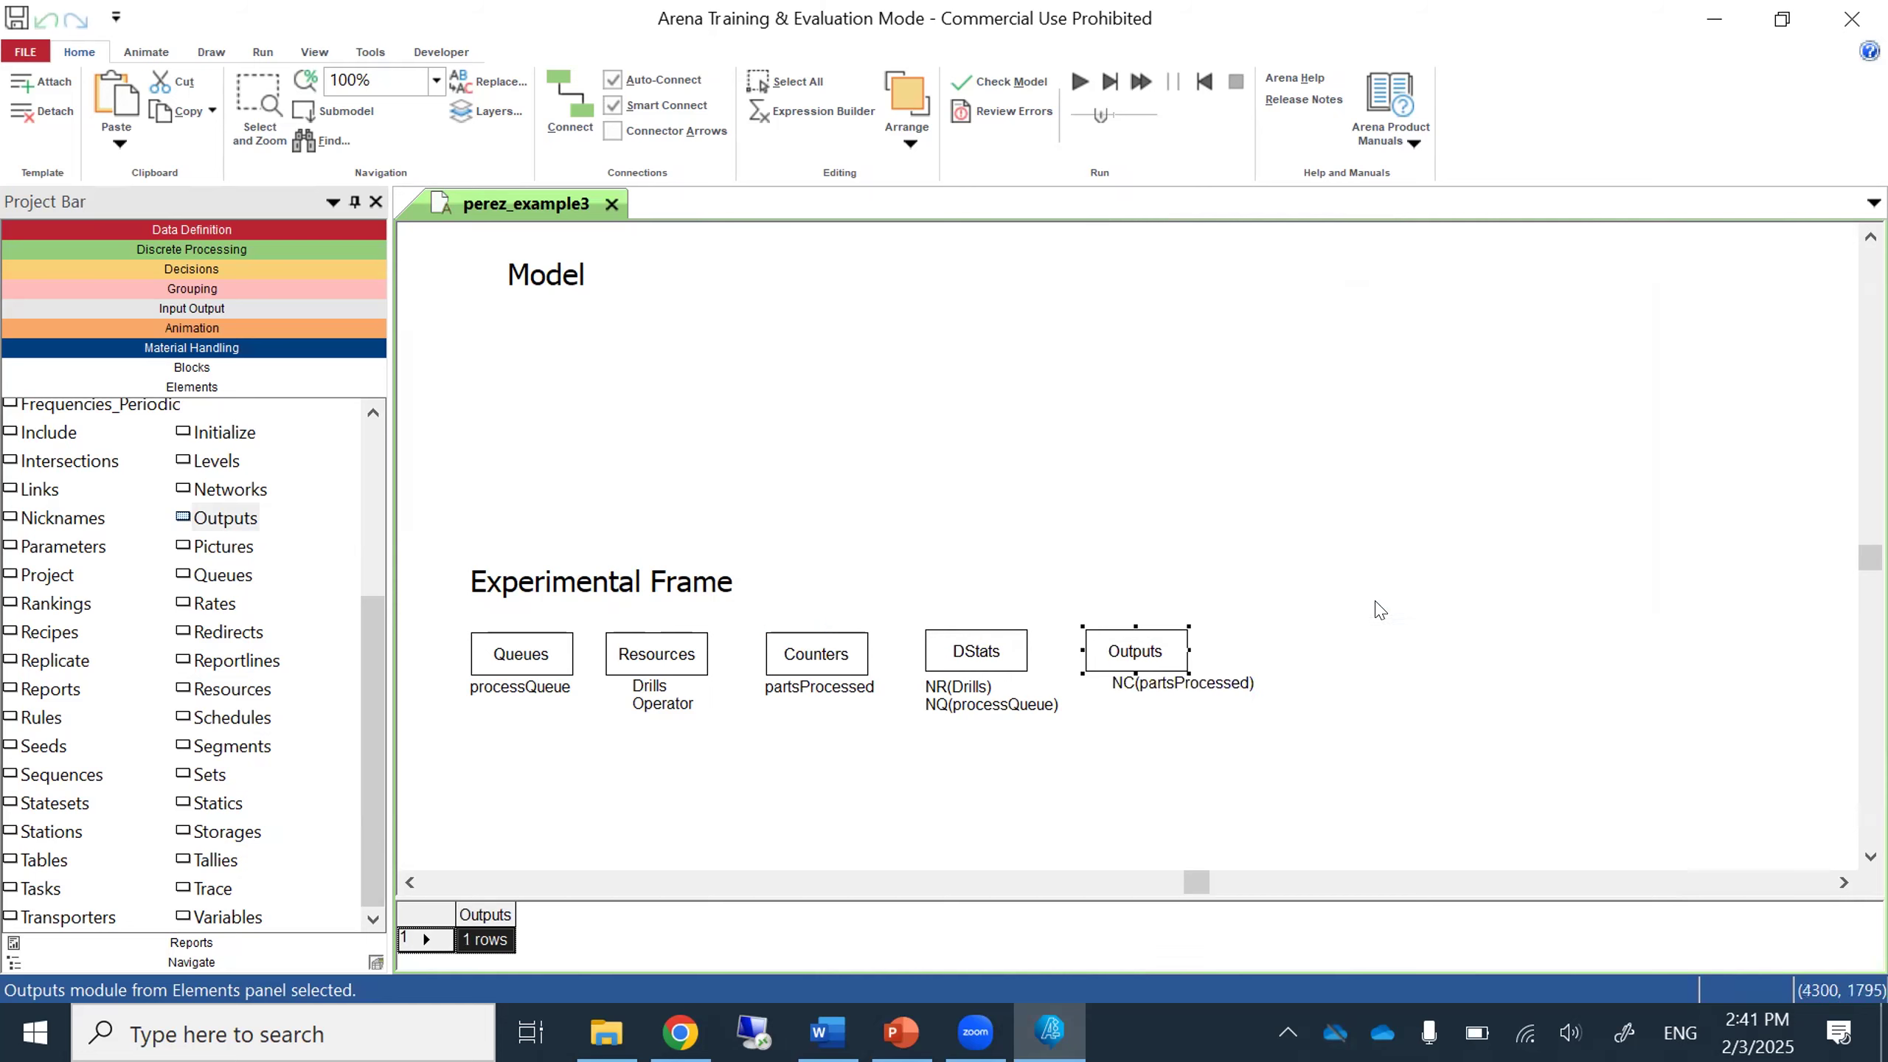
Copy the name drillsUtilization from the NR(Drills) entry of the DStats element.
{"action": "double_click", "coordinate": [996, 646]}
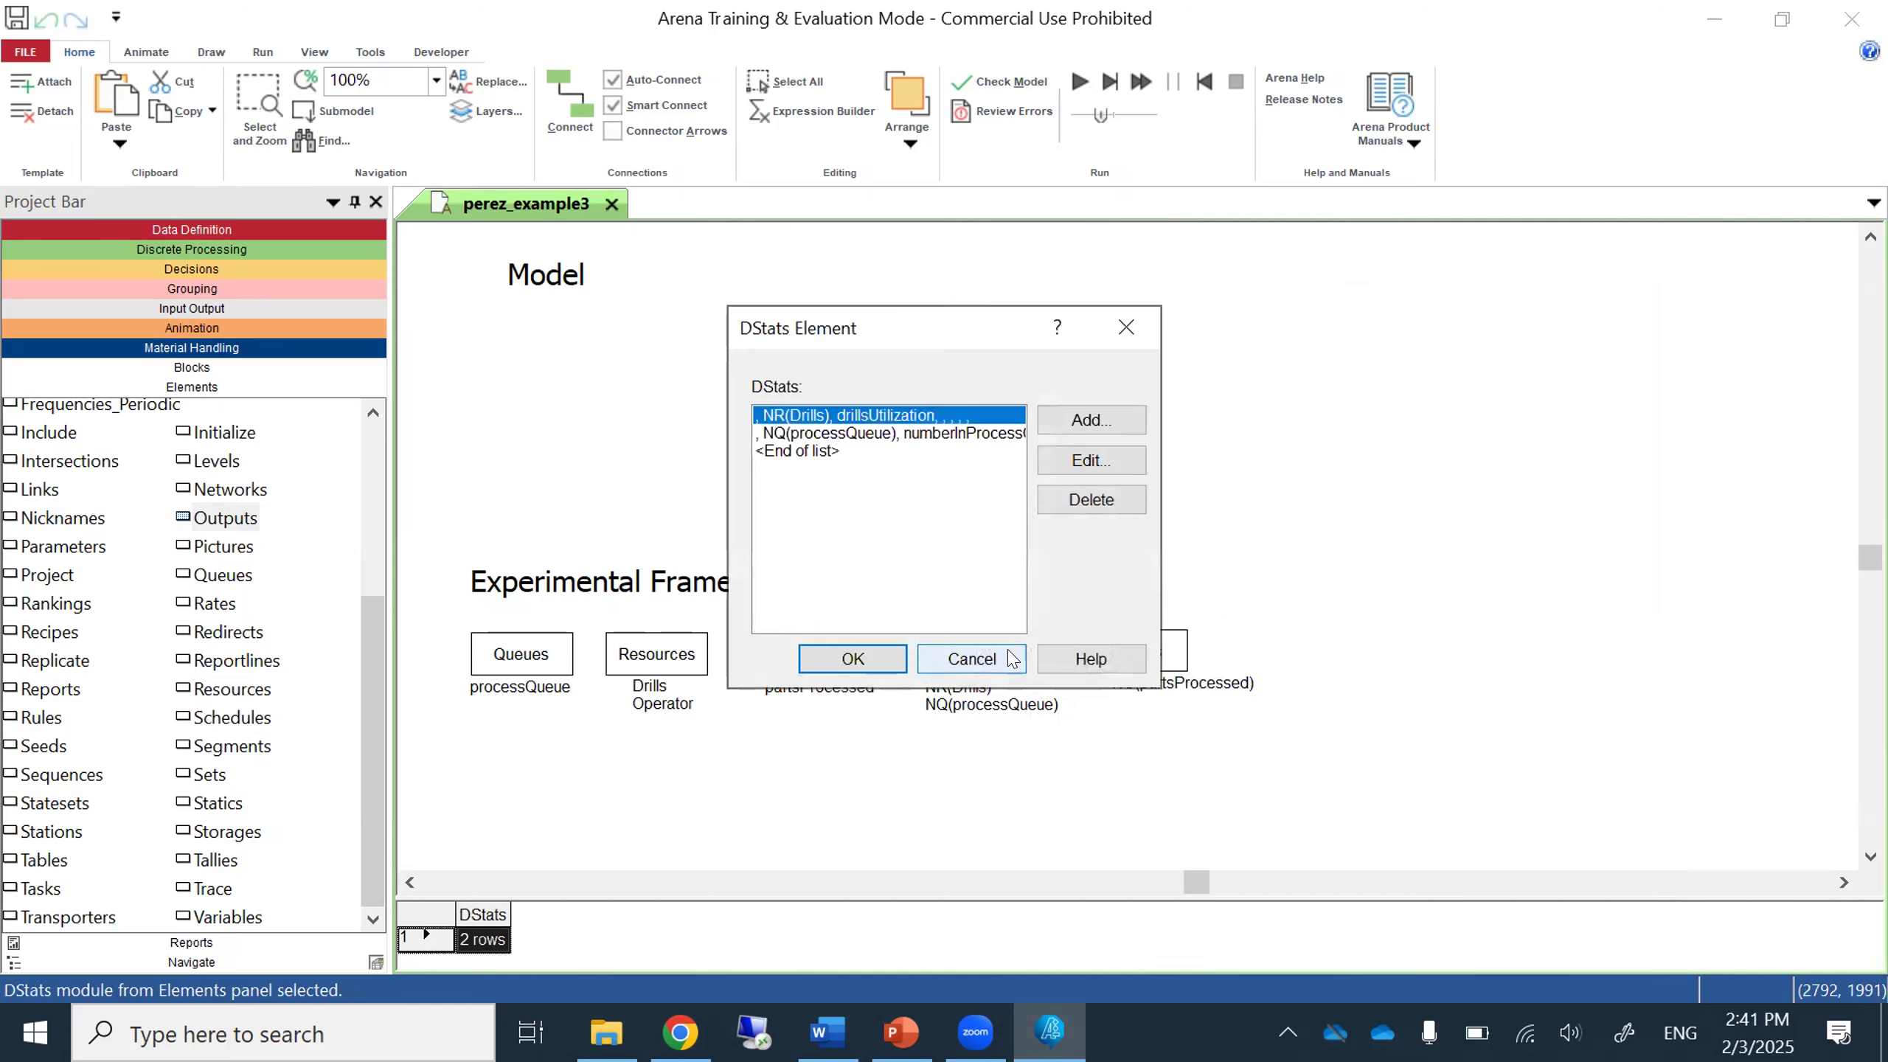
{"action": "left_click", "coordinate": [1060, 462]}
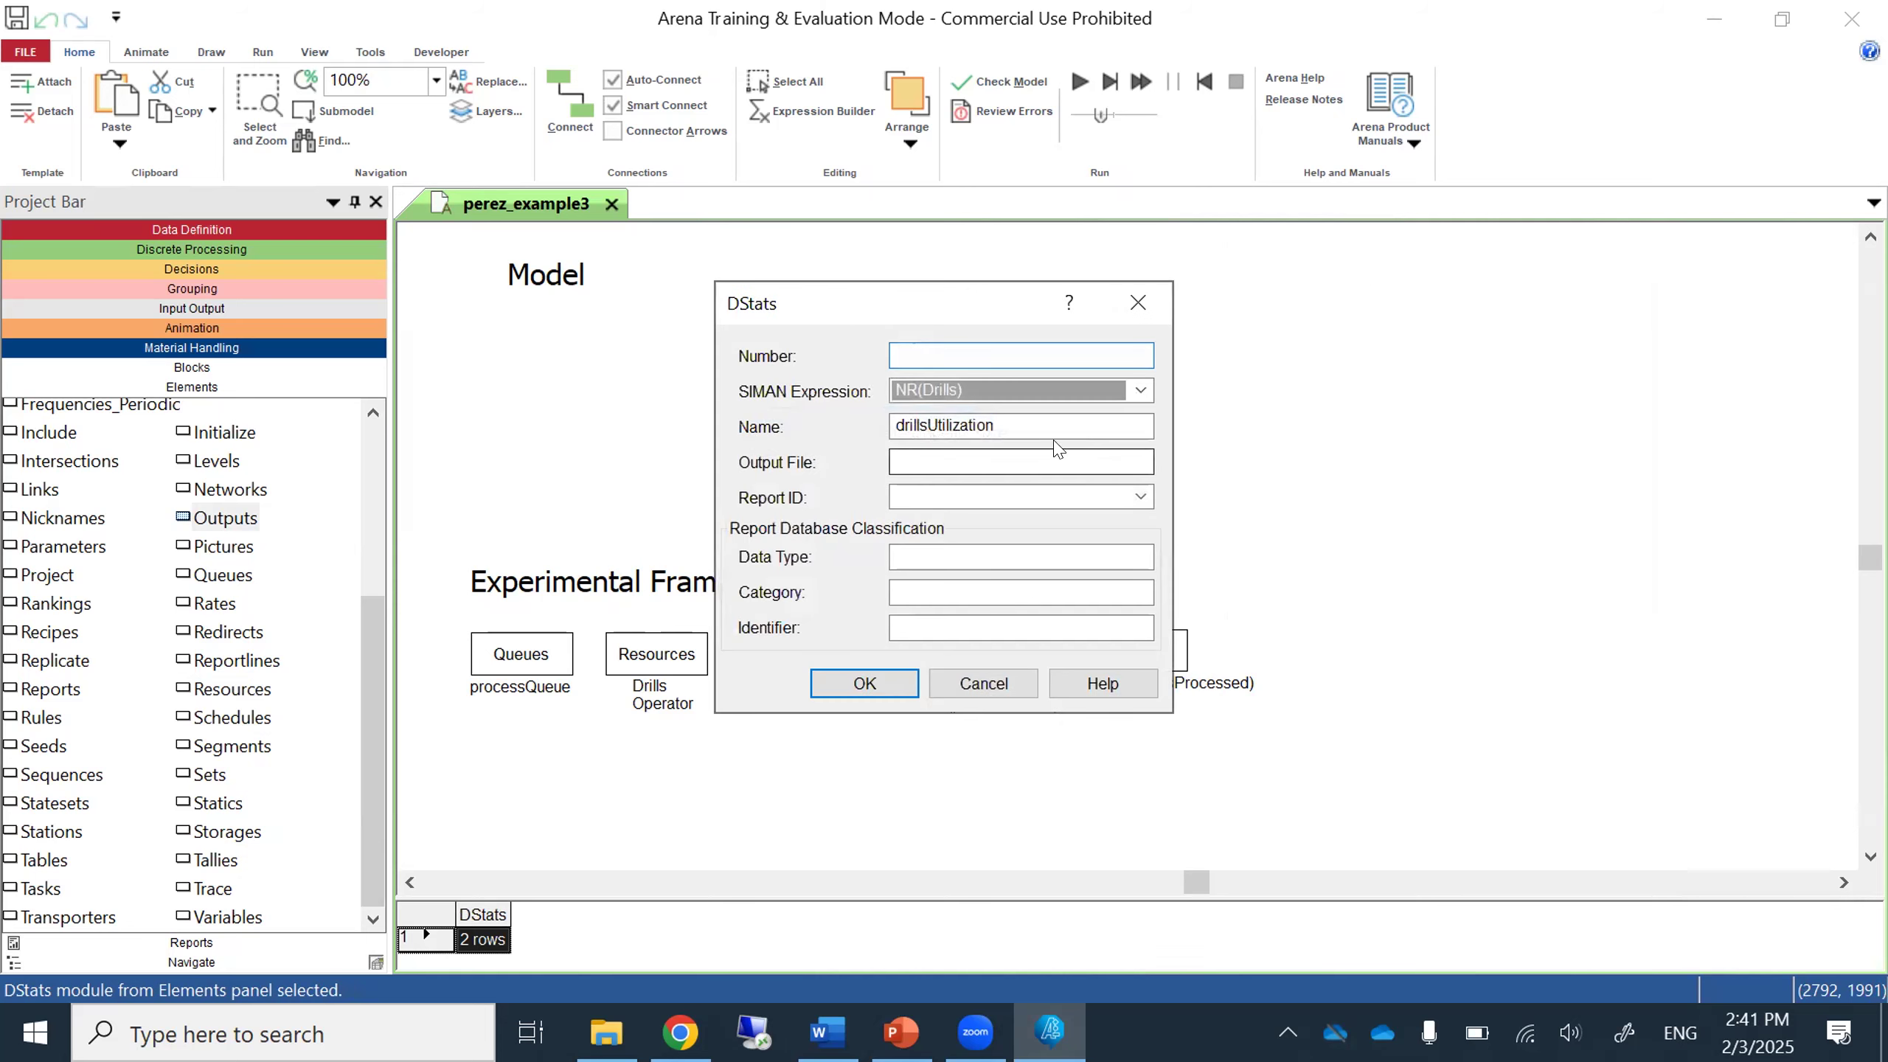
{"action": "left_click_drag", "start_coordinate": [1007, 419], "coordinate": [837, 414]}
{"action": "key", "text": "ctrl+c"}
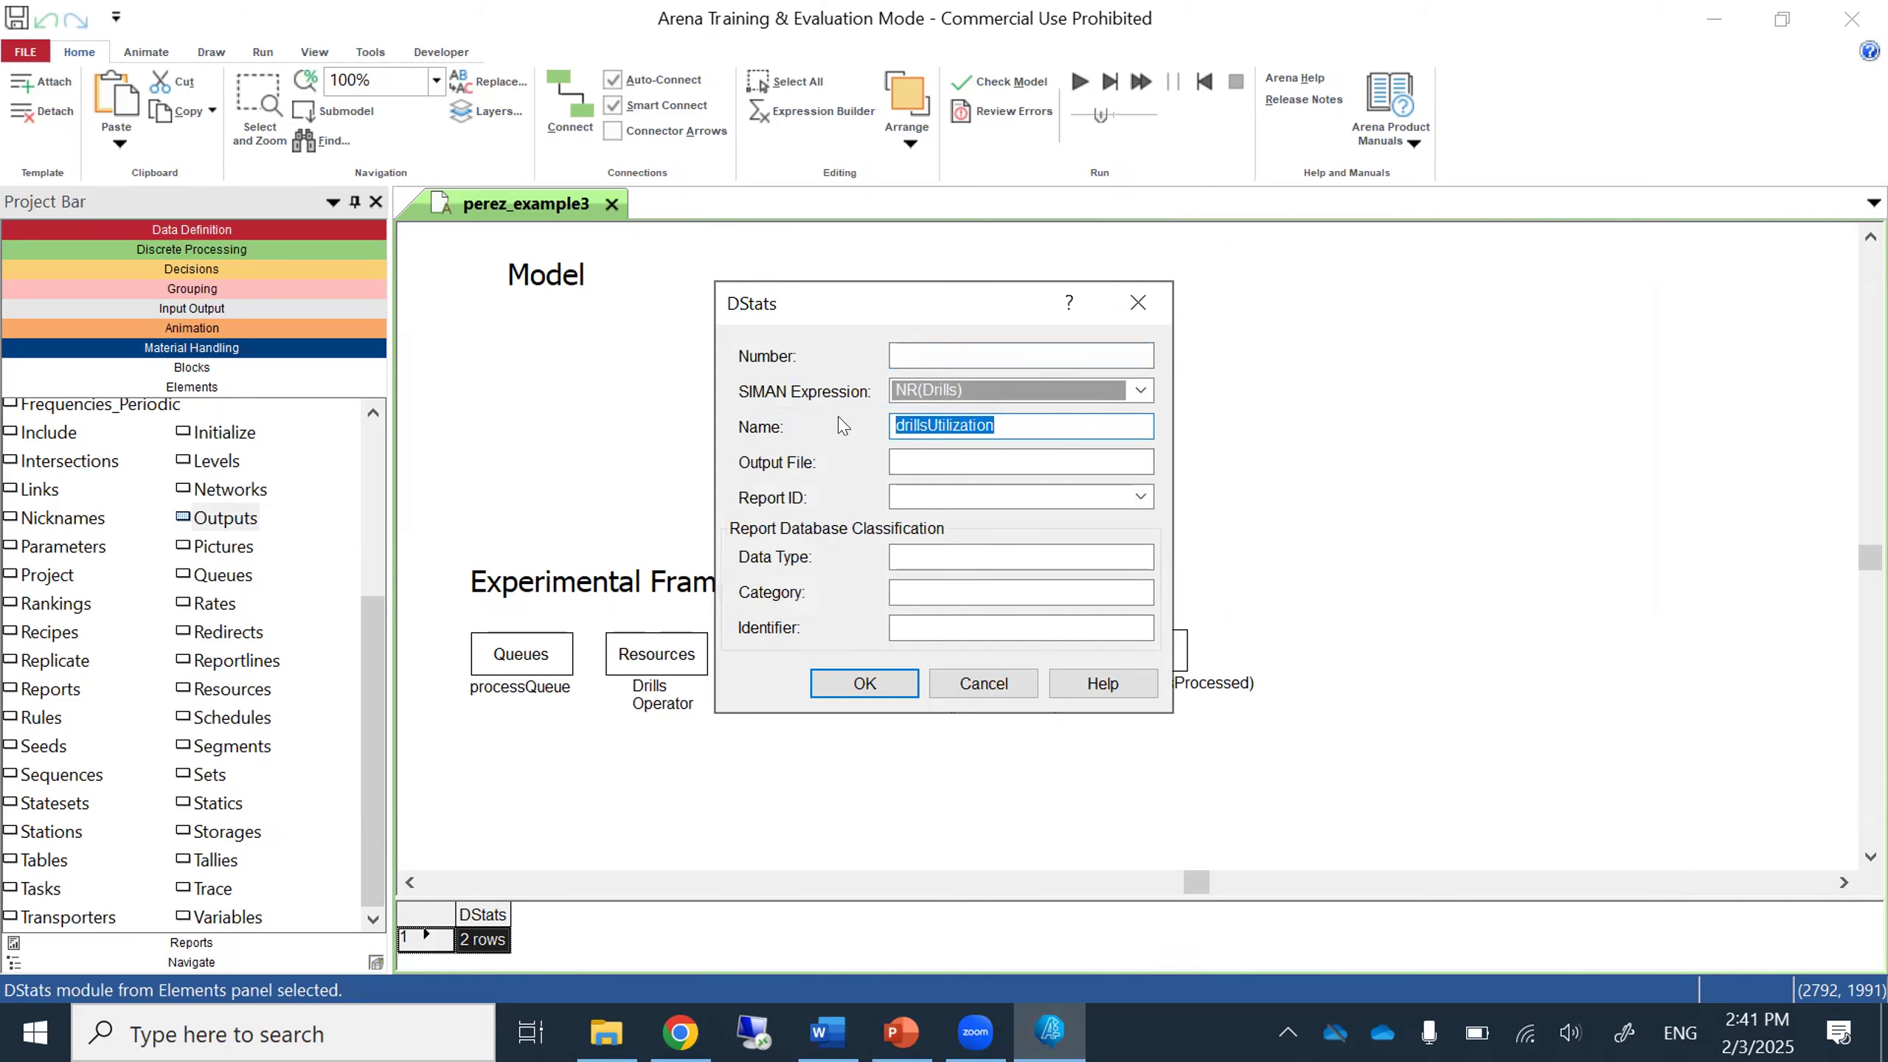
{"action": "left_click", "coordinate": [898, 693]}
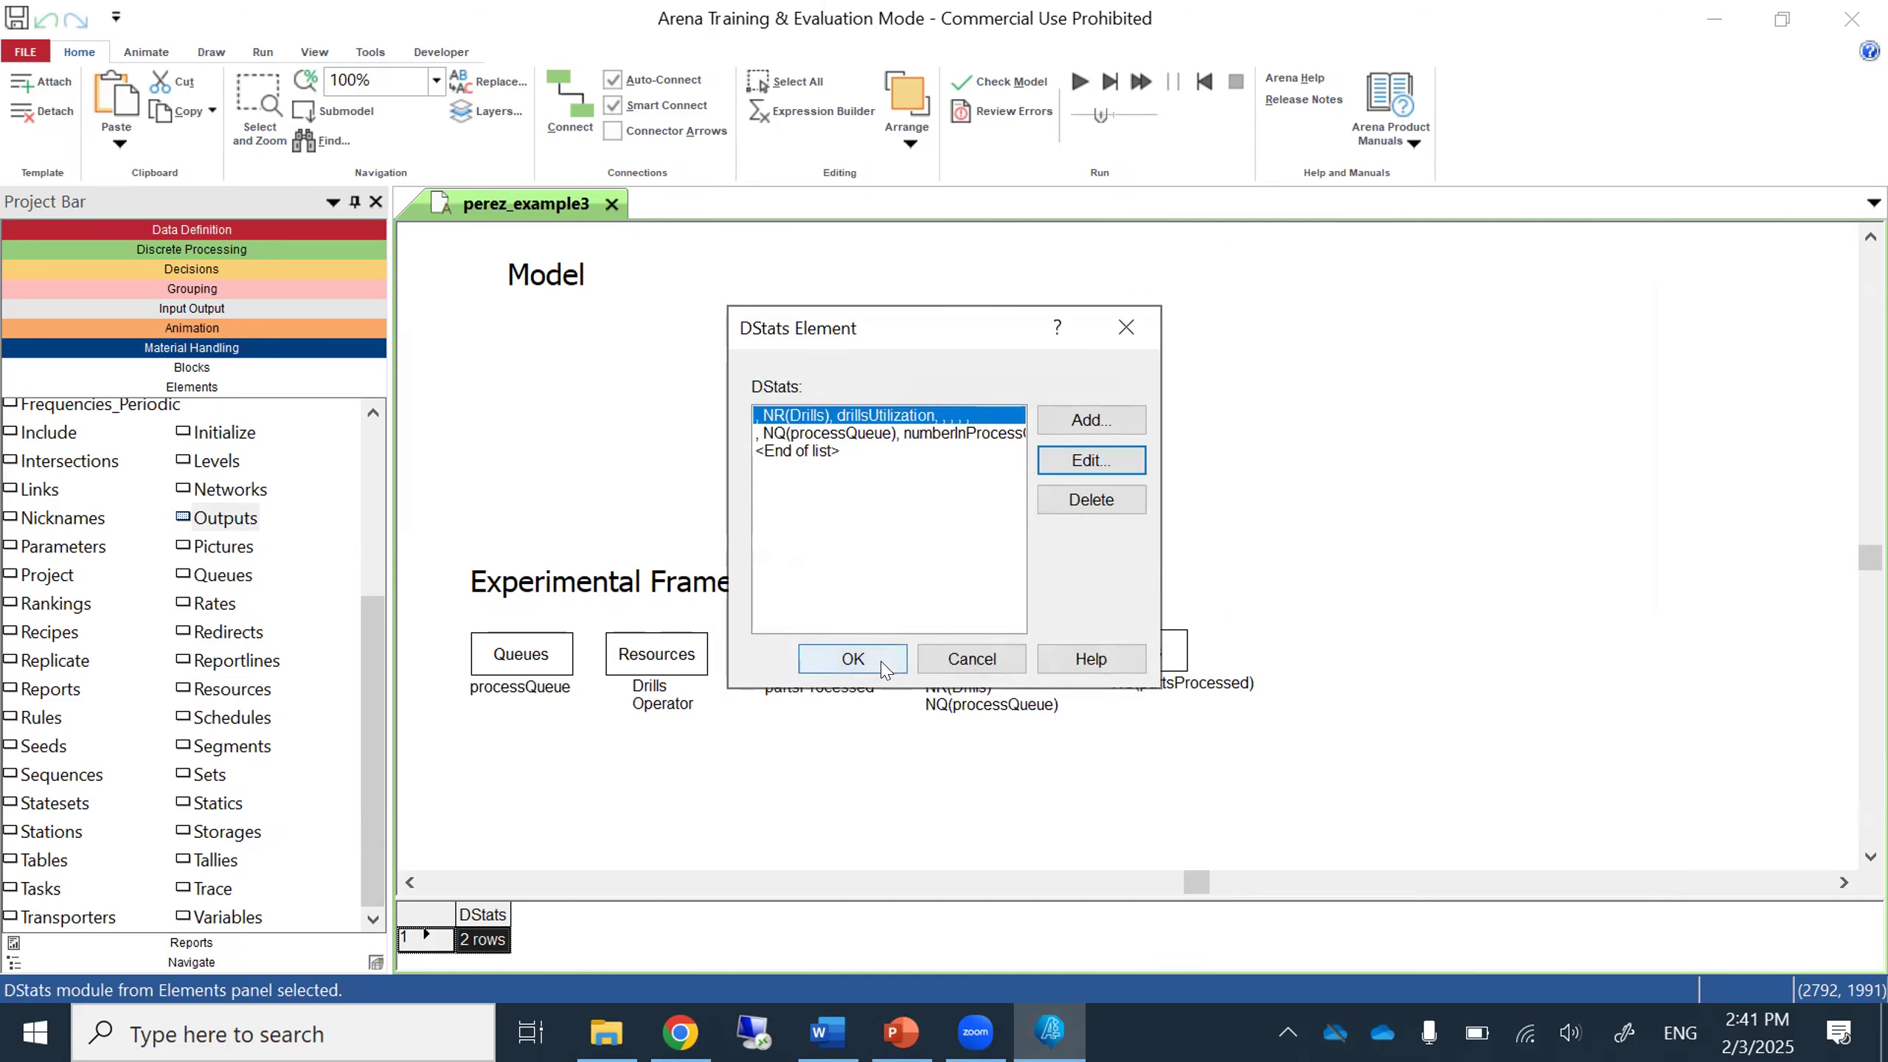
{"action": "left_click", "coordinate": [888, 669]}
Add a second output with the SIMAN expression DAVG(drillsUtilization) and the name avg drills utilization.
{"action": "double_click", "coordinate": [1180, 660]}
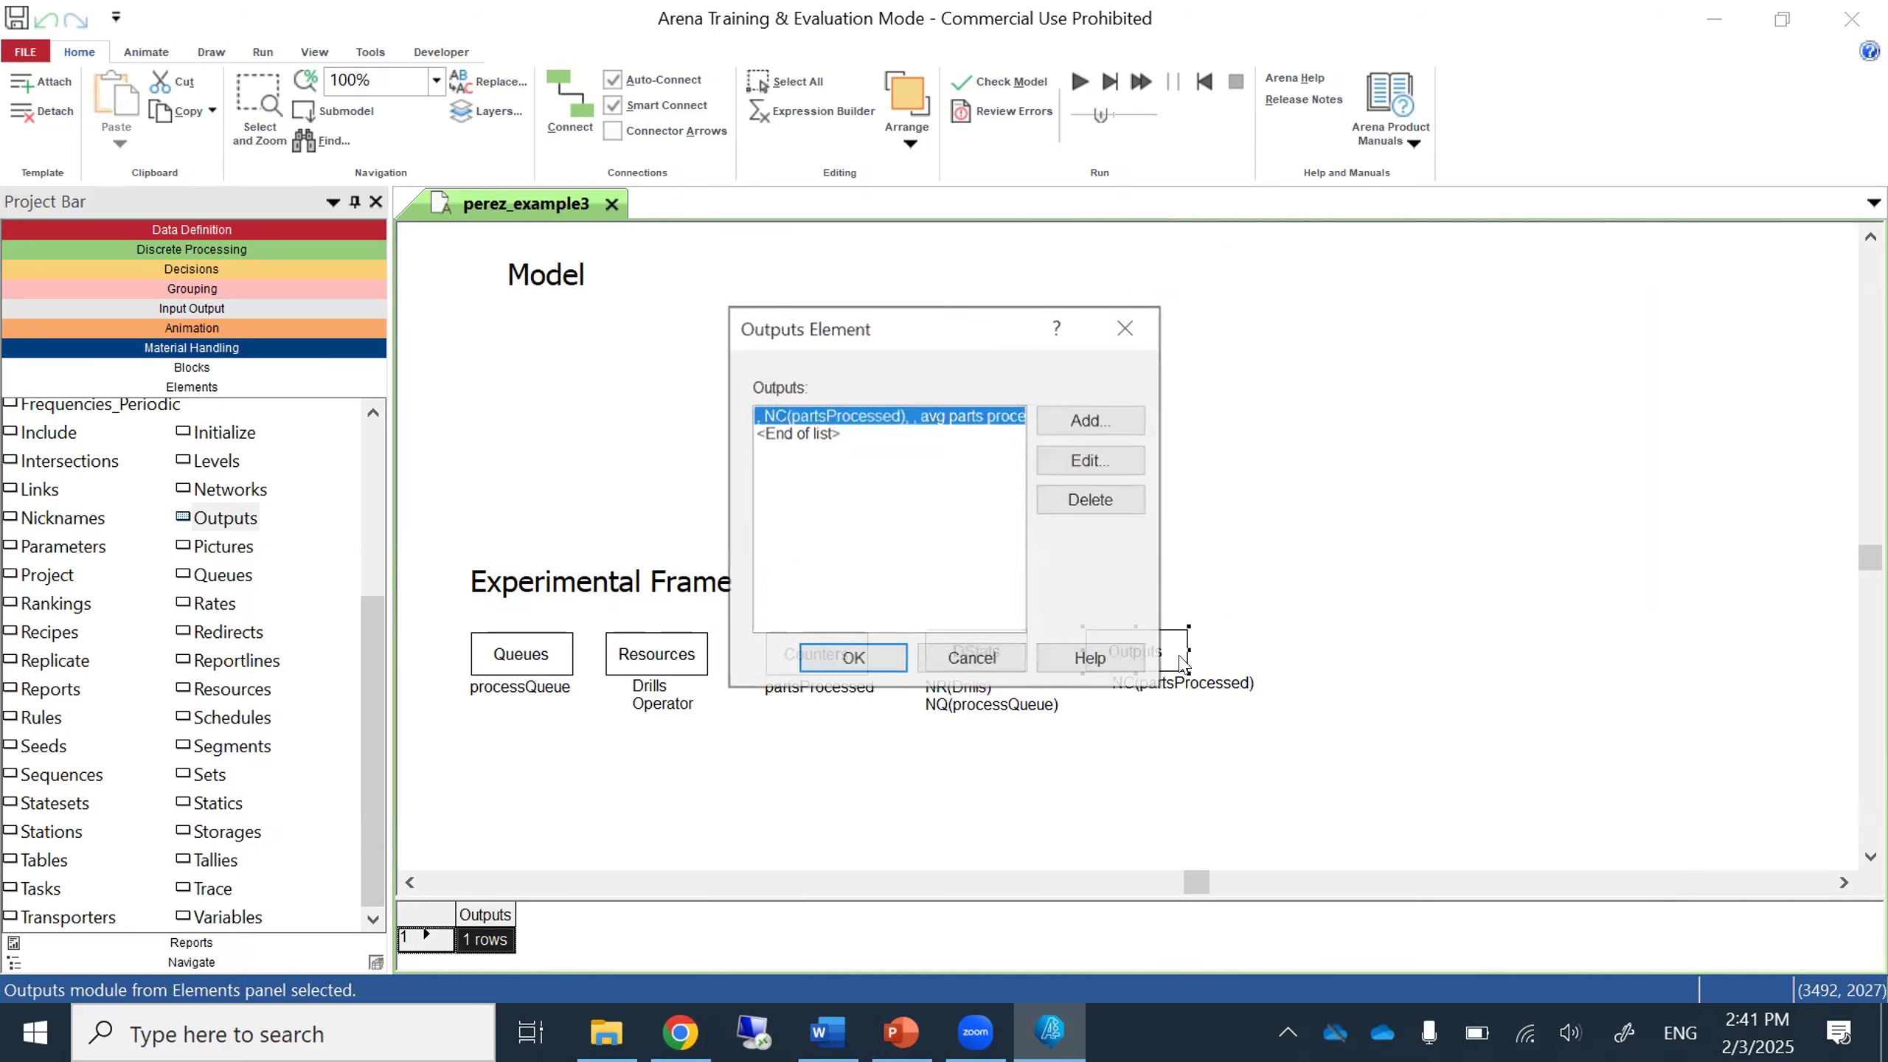
{"action": "left_click", "coordinate": [809, 435]}
{"action": "left_click", "coordinate": [1081, 419]}
{"action": "left_click", "coordinate": [947, 391]}
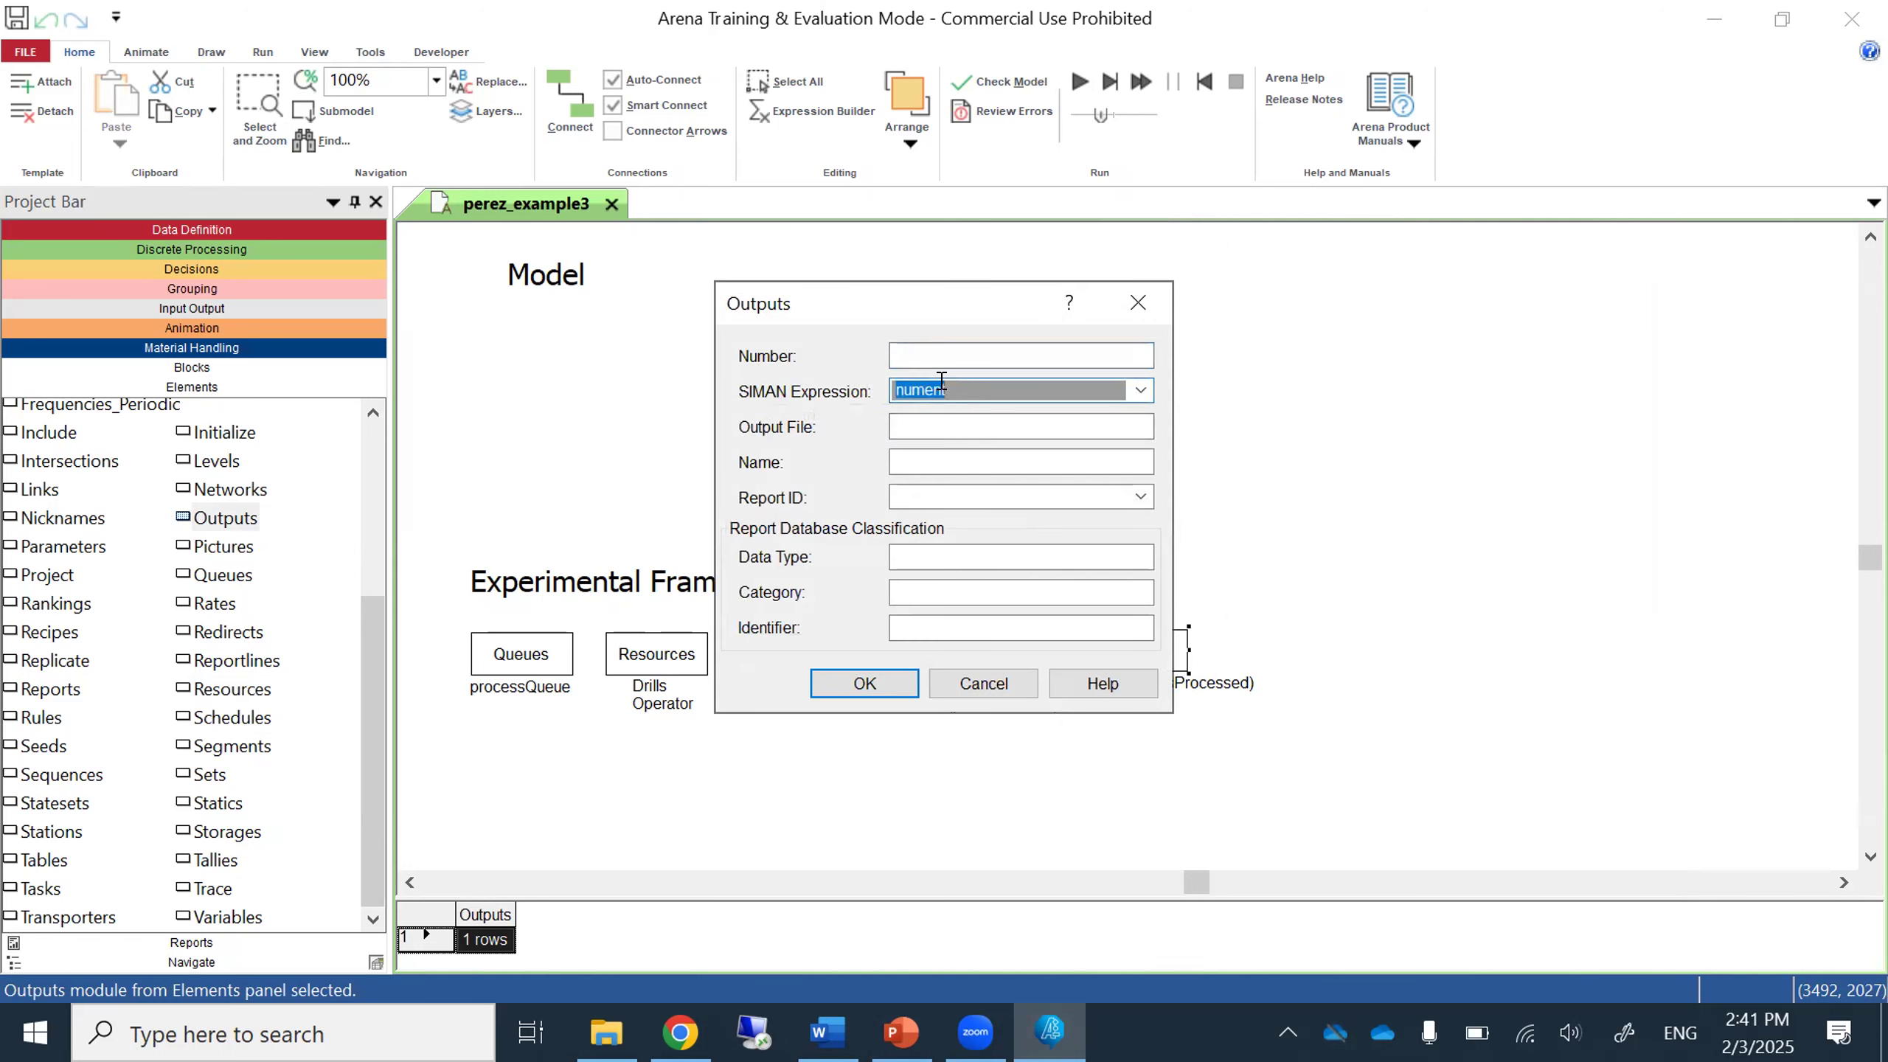
{"action": "type", "text": "DAVG("}
{"action": "key", "text": "ctrl+v"}
{"action": "type", "text": ")"}
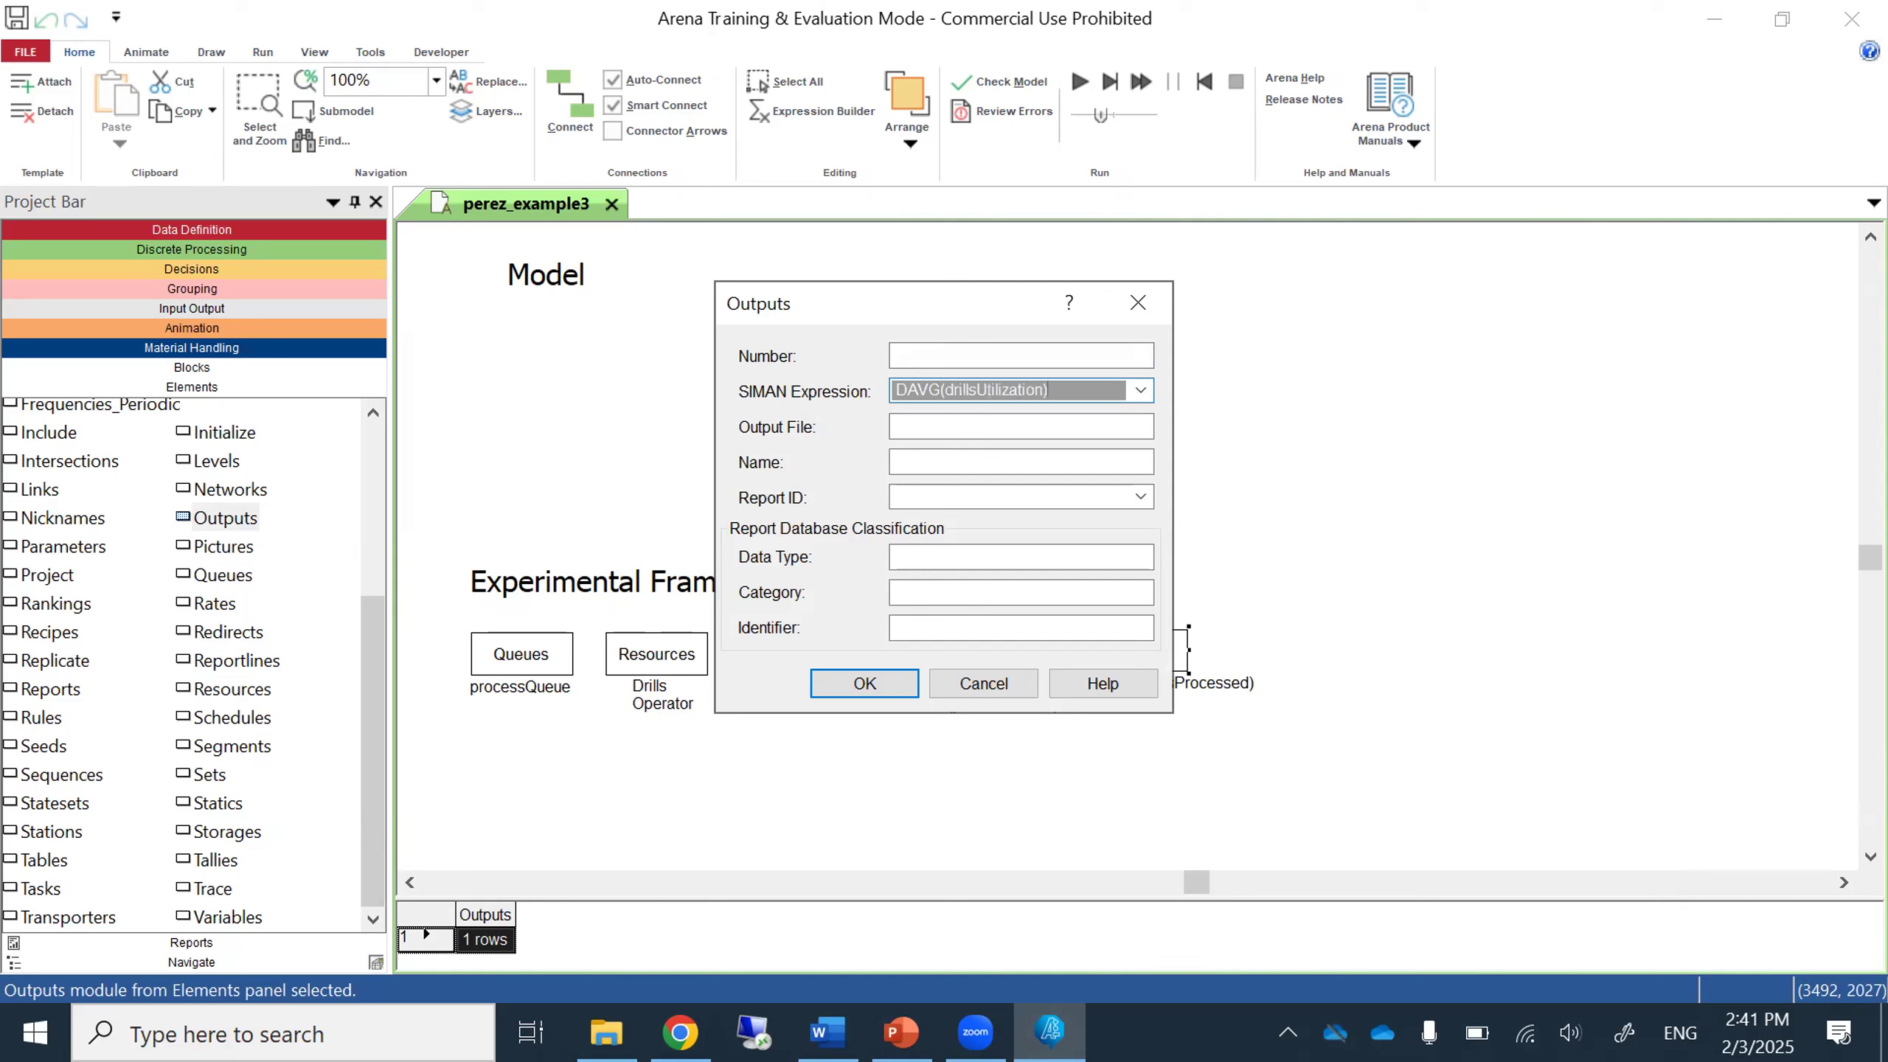
{"action": "left_click", "coordinate": [892, 462]}
{"action": "type", "text": "a"}
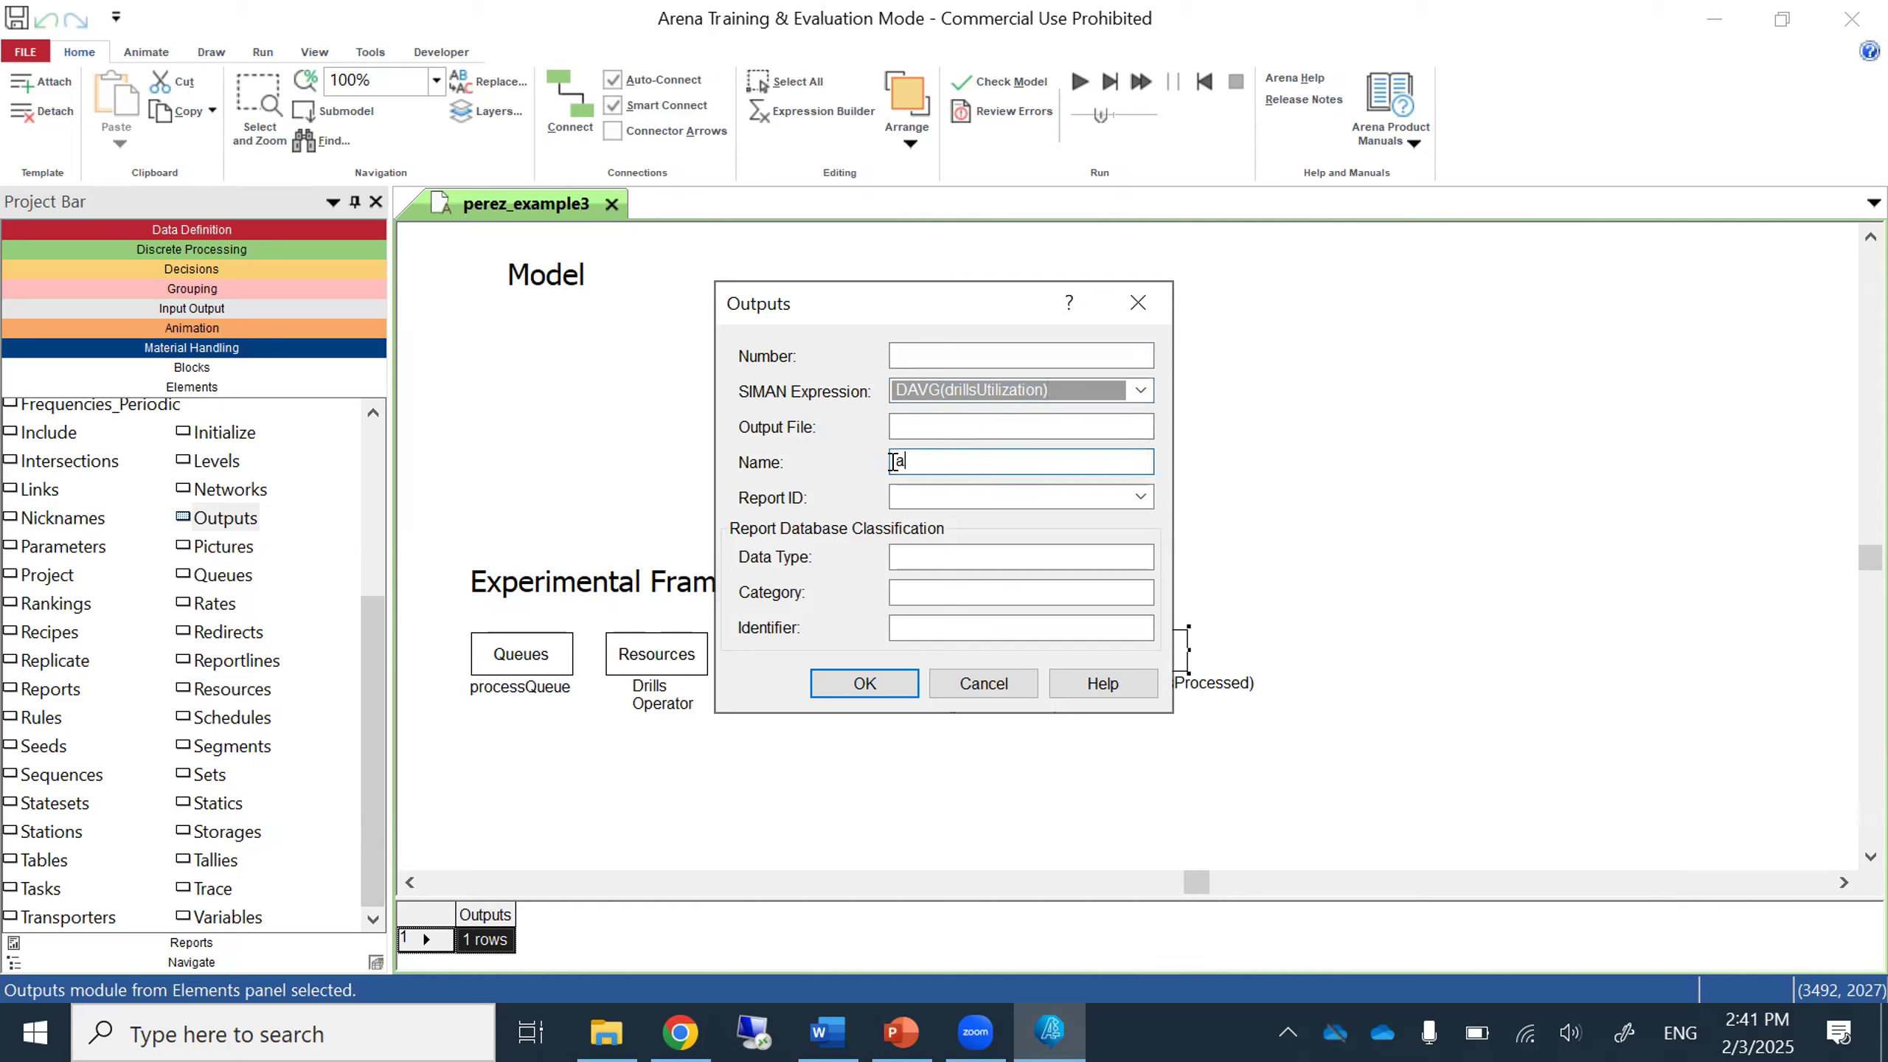
{"action": "type", "text": "vg drills utilization"}
{"action": "left_click", "coordinate": [854, 688]}
{"action": "left_click", "coordinate": [852, 658]}
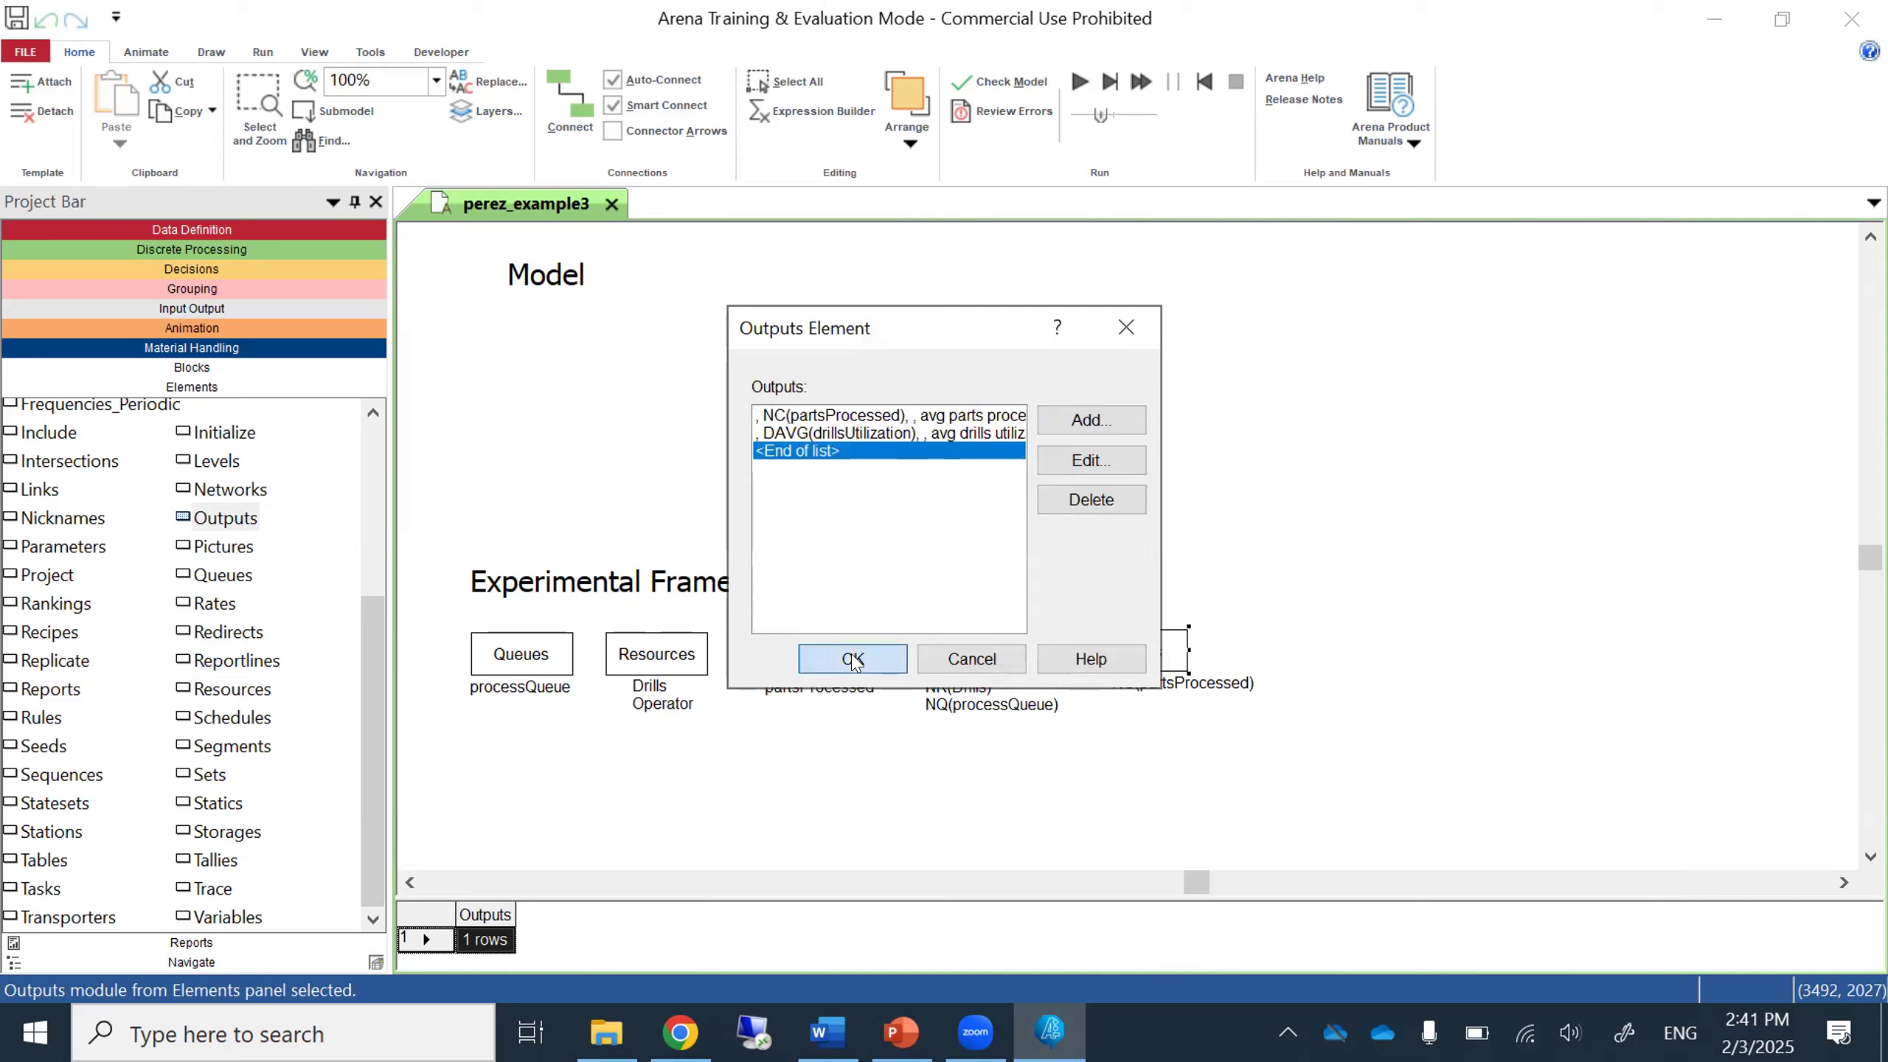
Copy the name numberInProcessQueue from the NQ(processQueue) entry of the DStats element.
{"action": "double_click", "coordinate": [968, 654]}
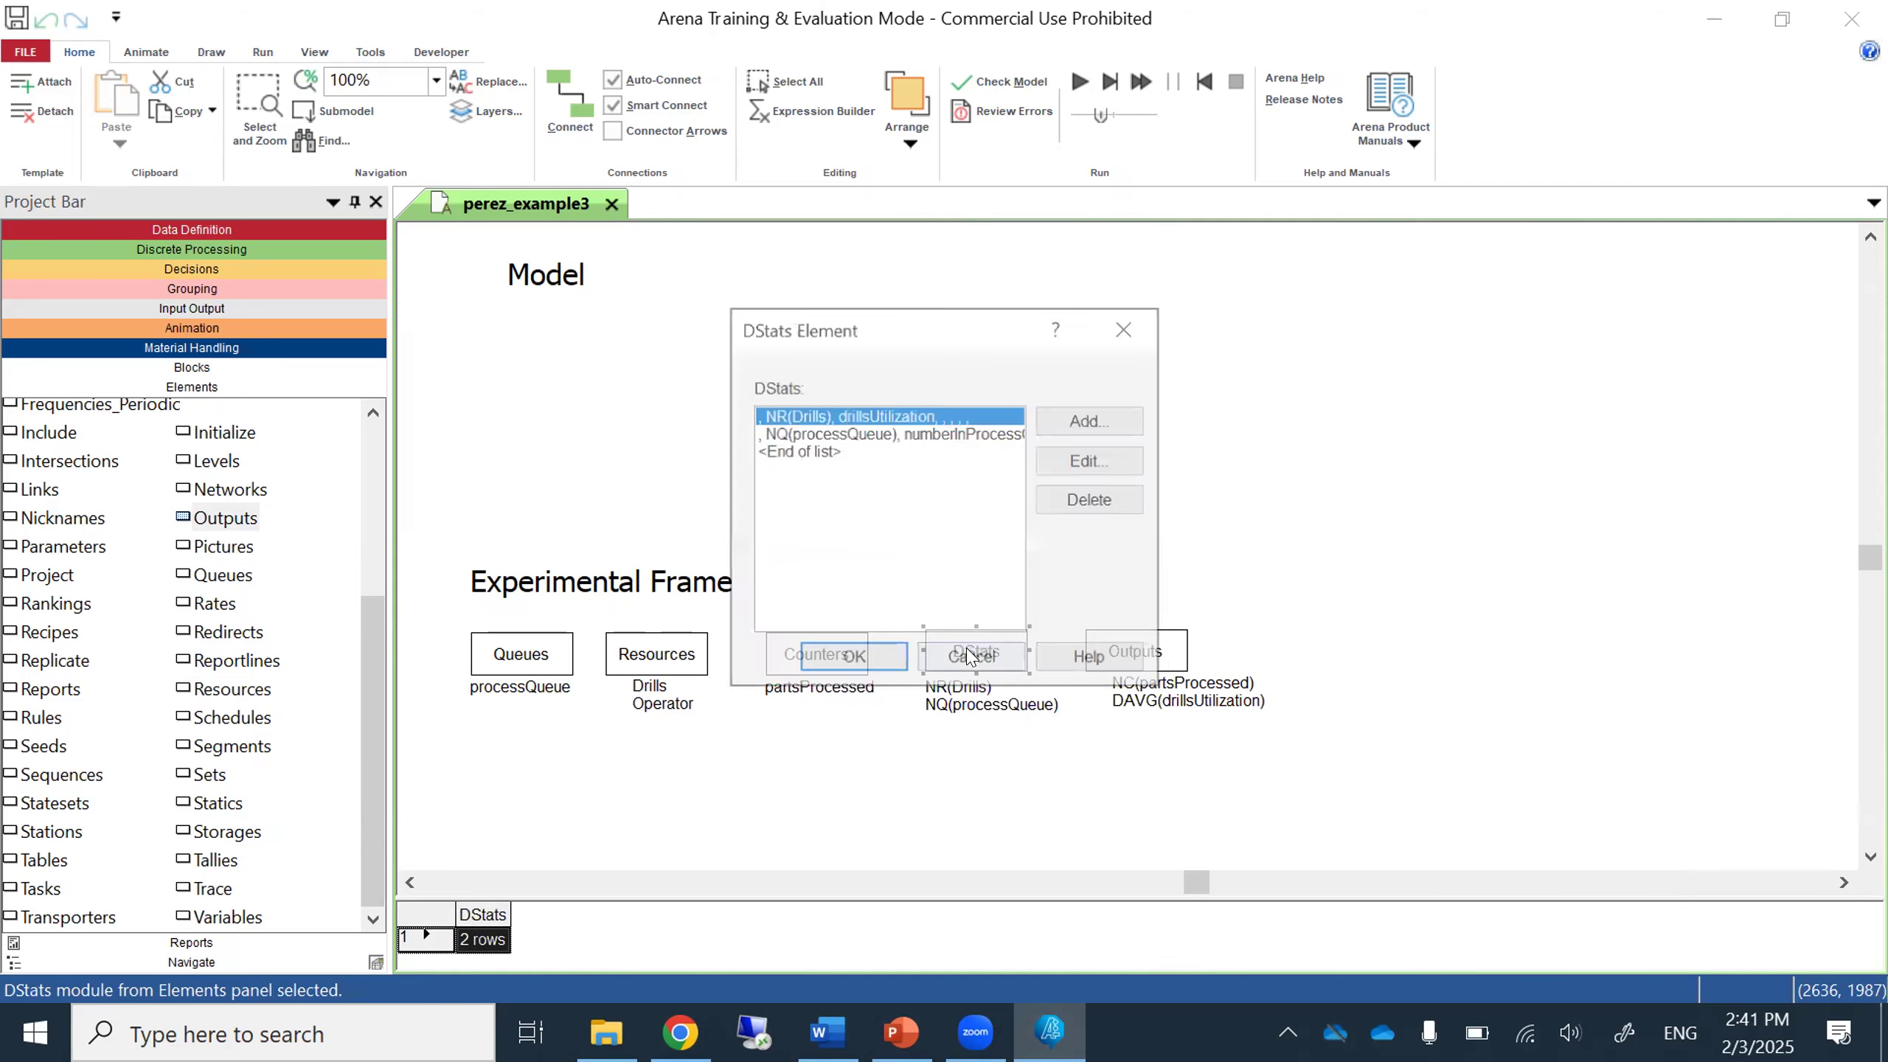
{"action": "left_click", "coordinate": [919, 451]}
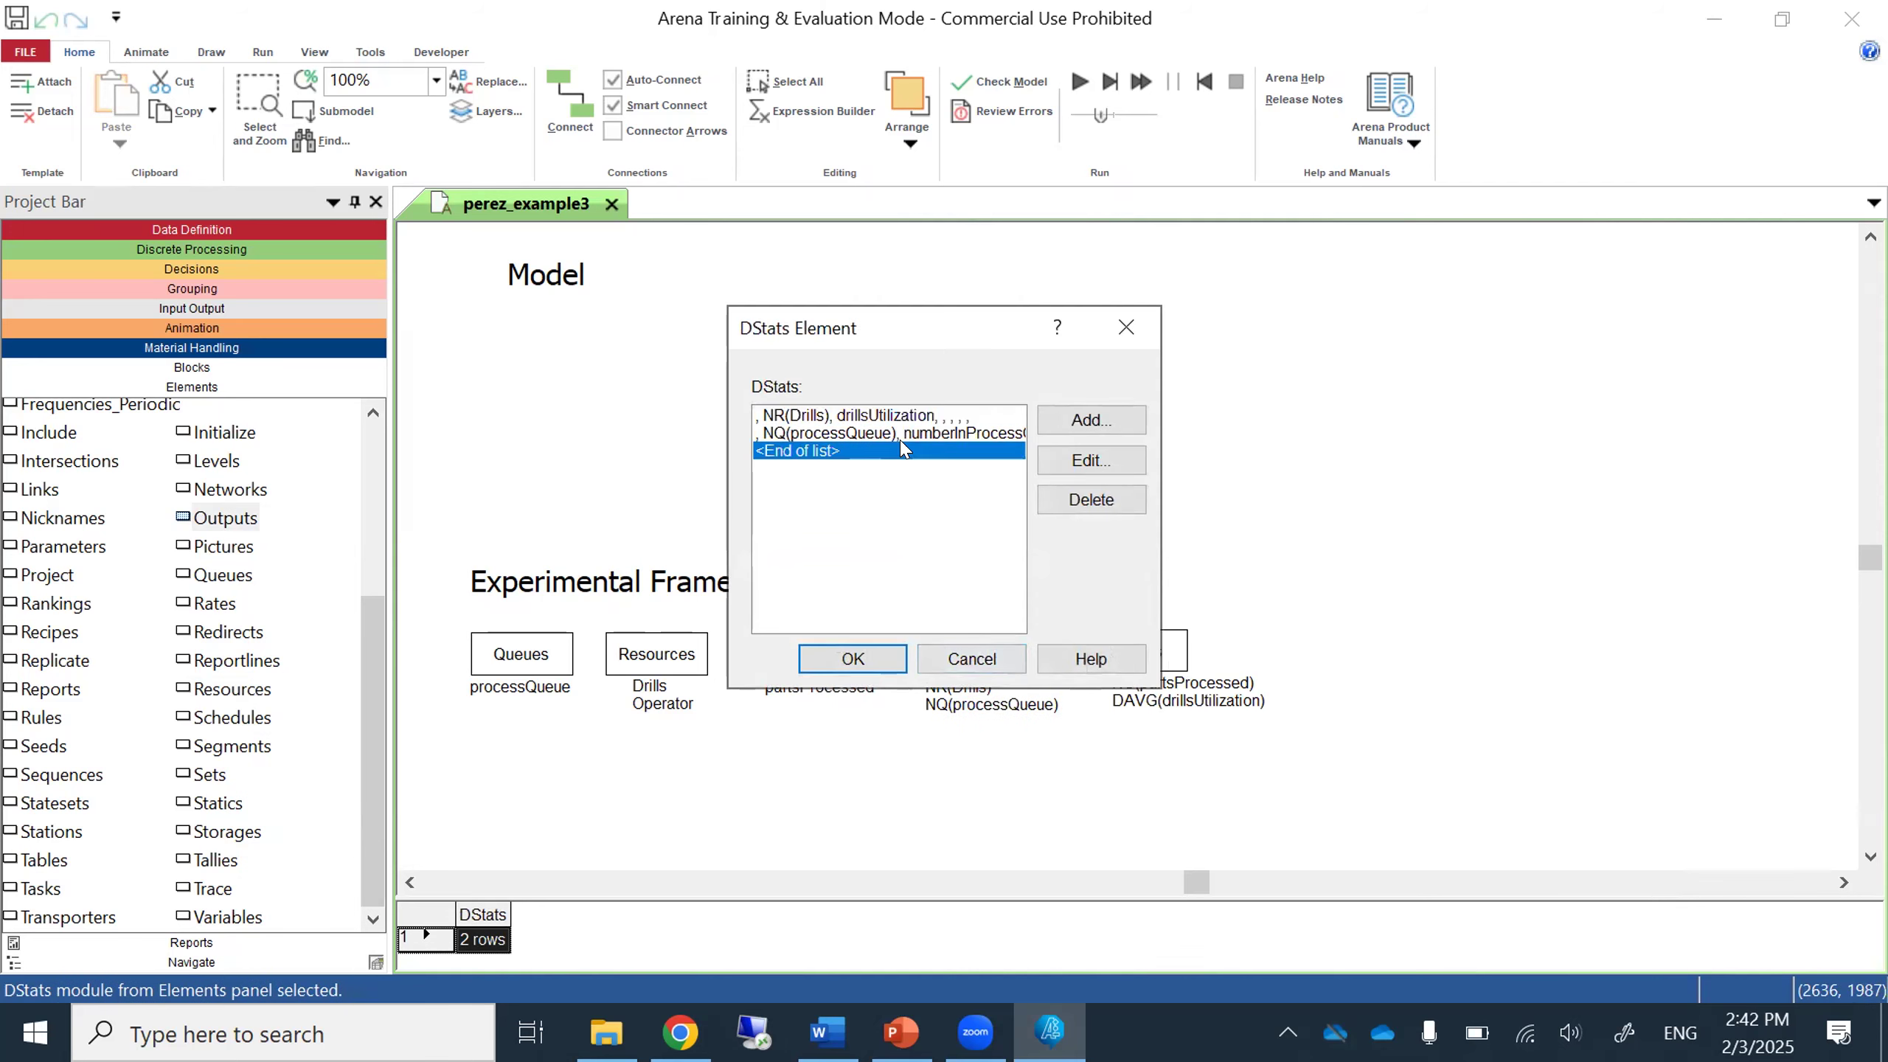
{"action": "left_click", "coordinate": [926, 434]}
{"action": "left_click", "coordinate": [1091, 460]}
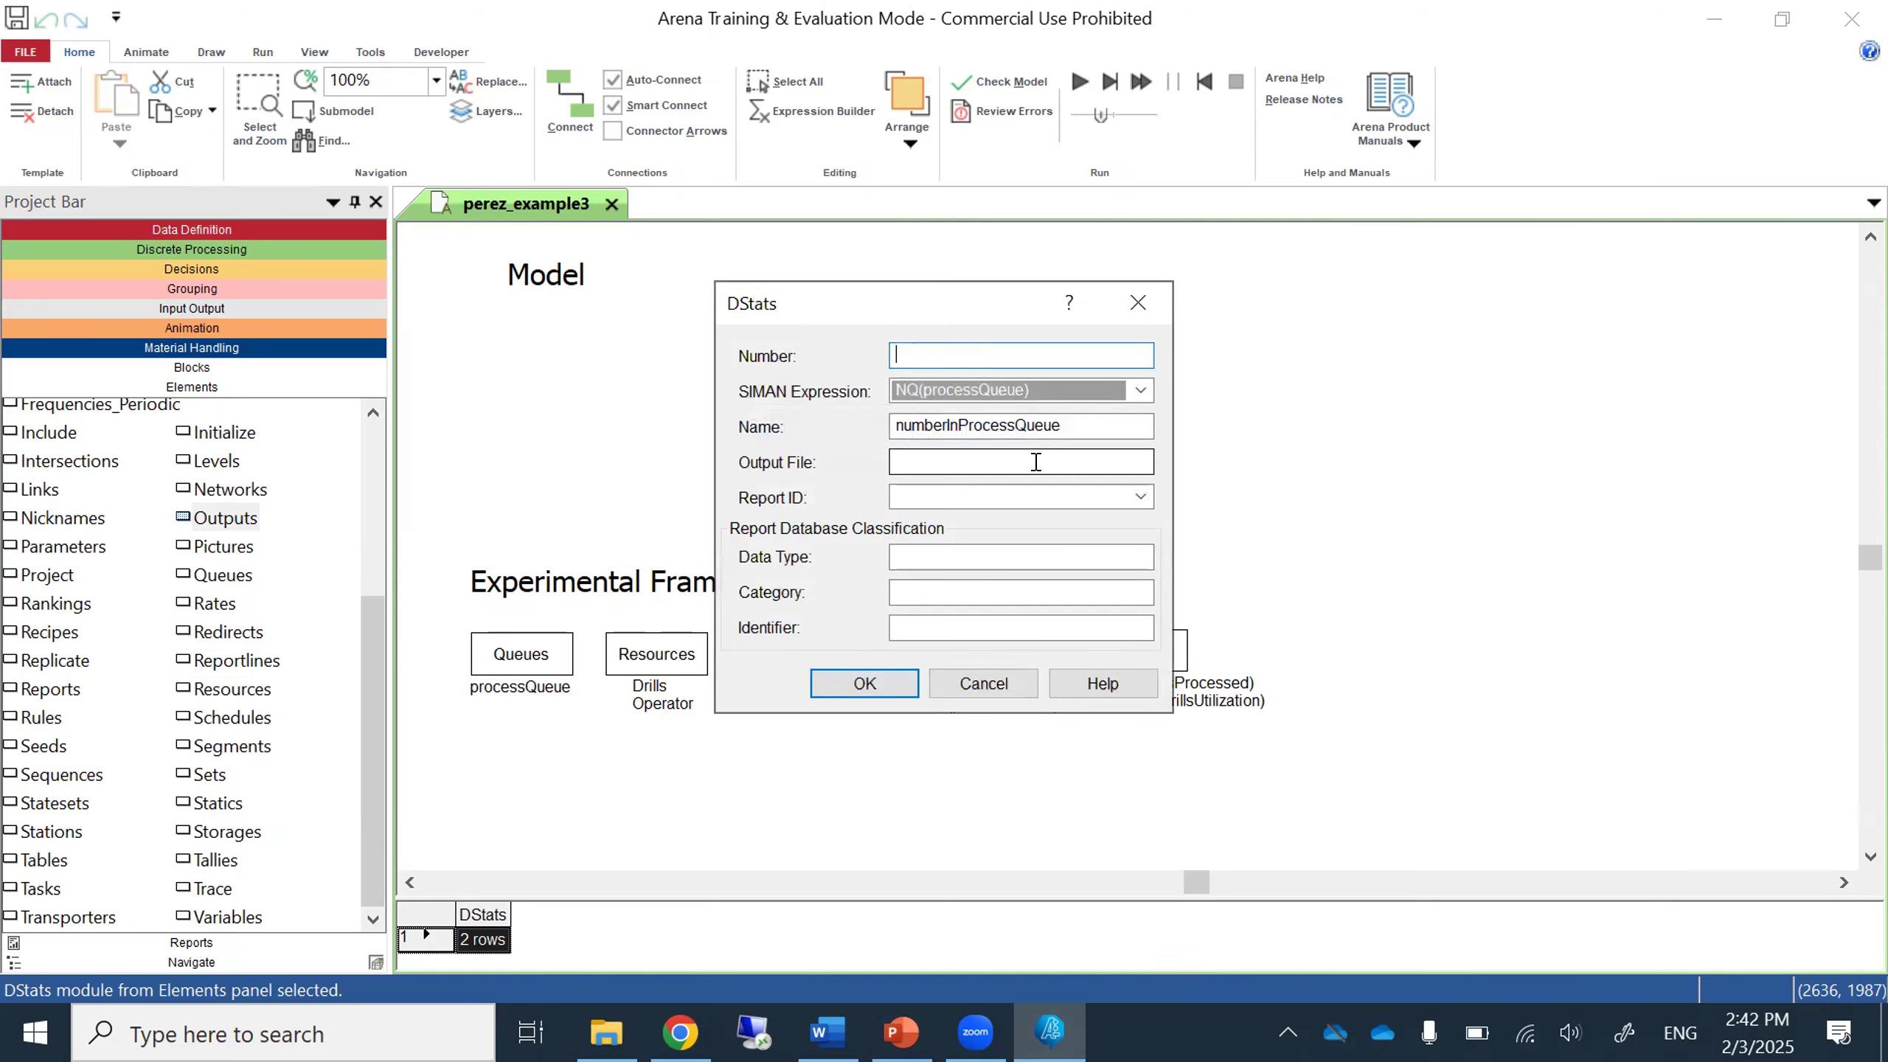
{"action": "double_click", "coordinate": [1059, 427]}
{"action": "key", "text": "ctrl+c"}
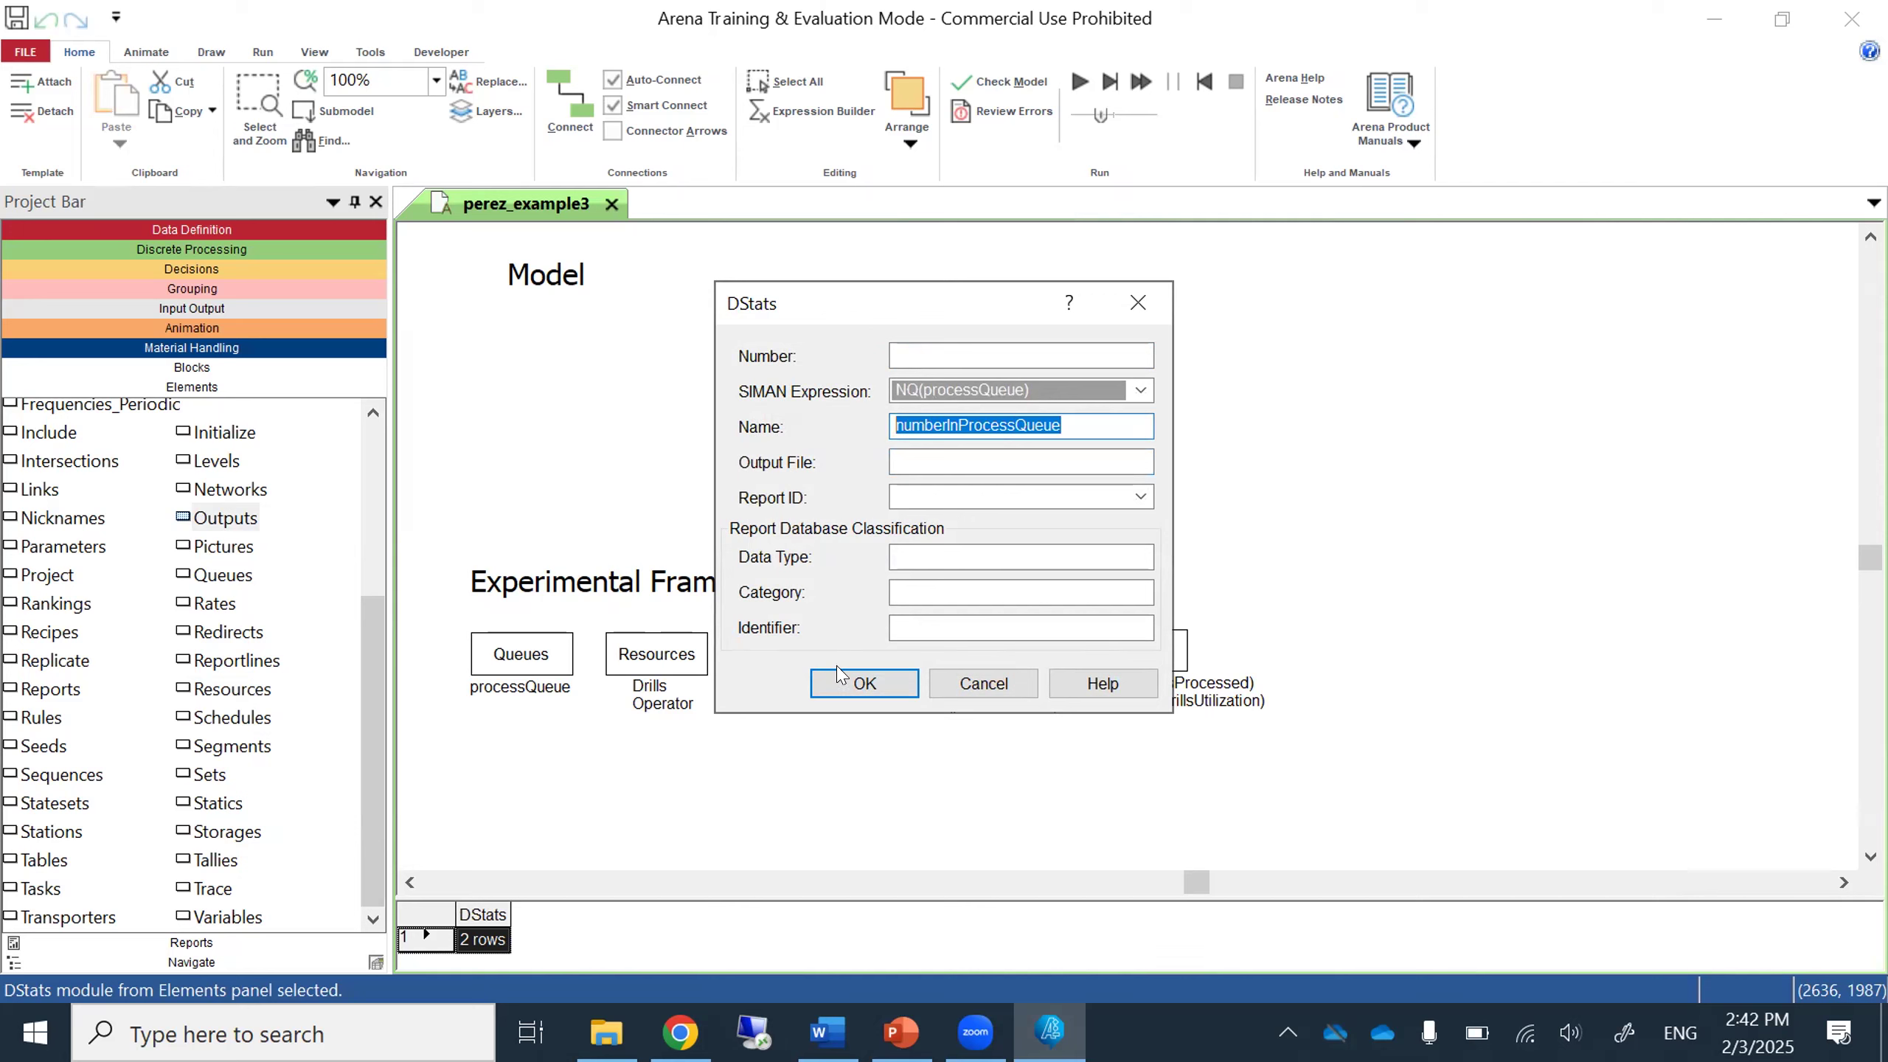
{"action": "left_click", "coordinate": [862, 684]}
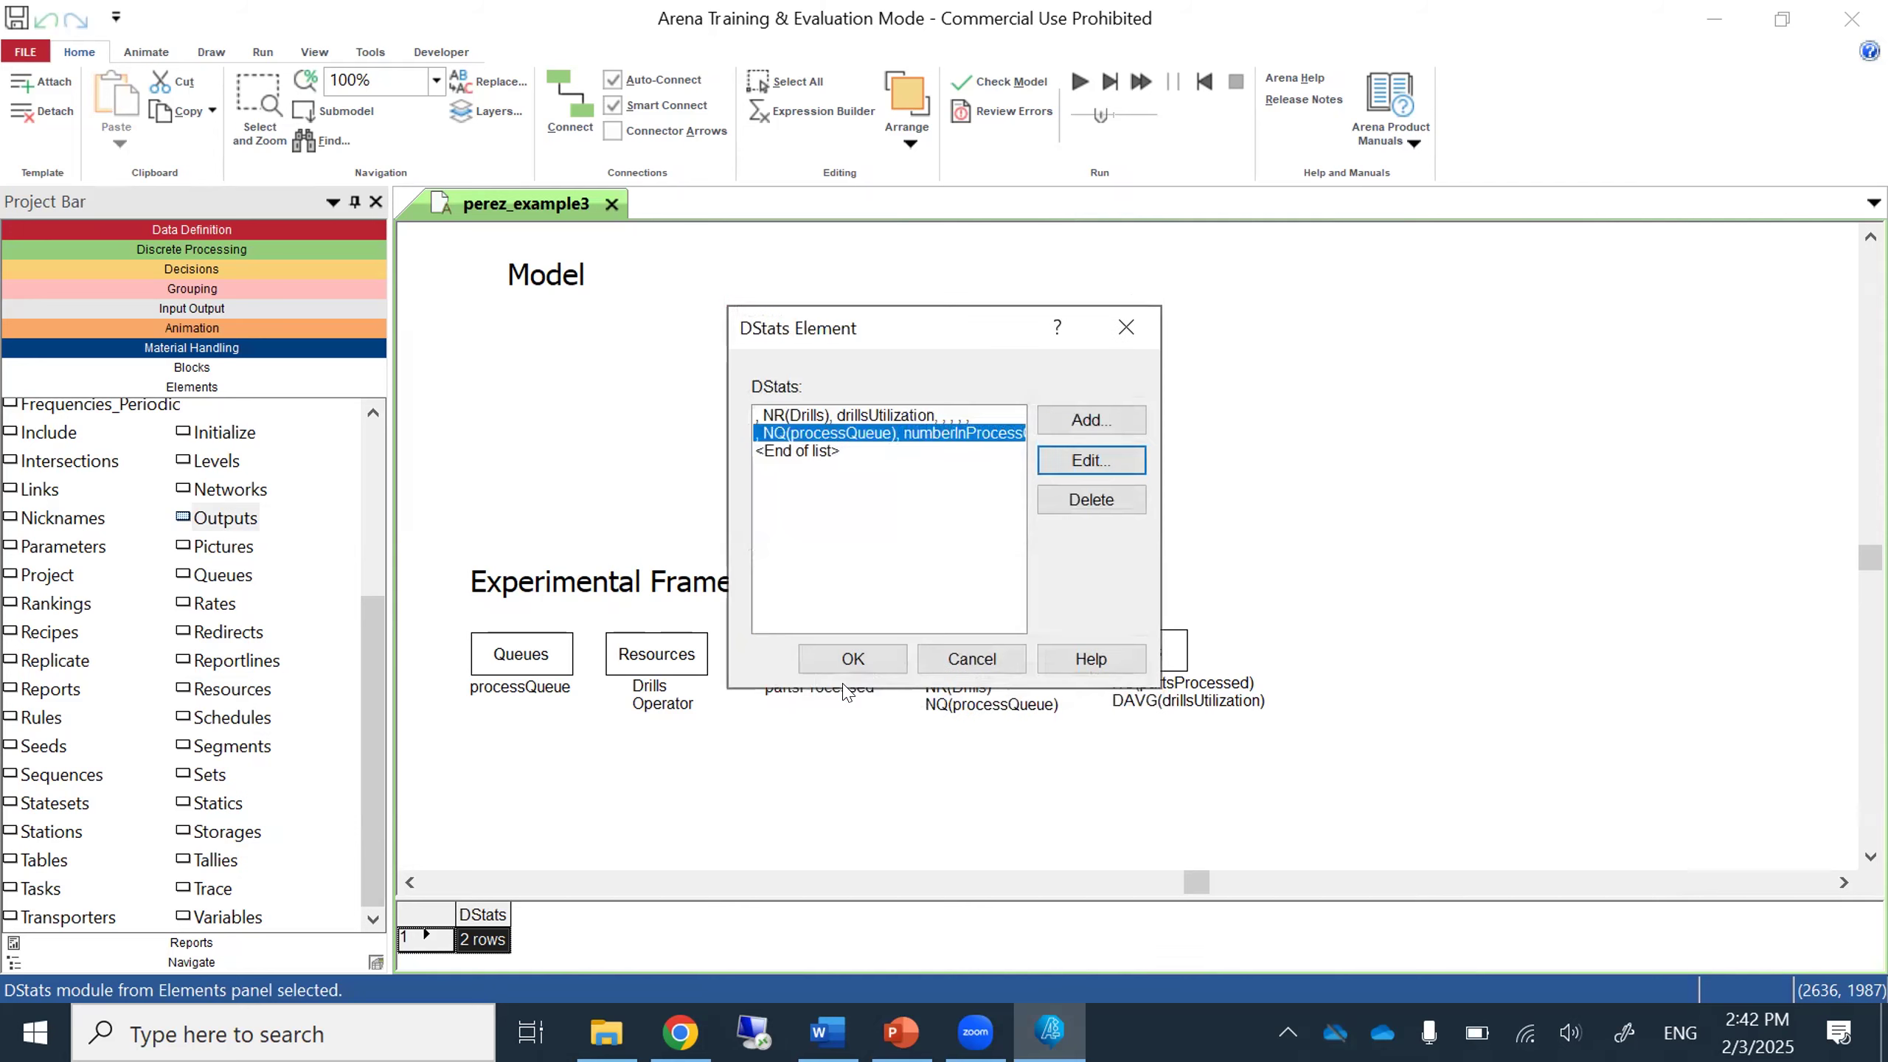
{"action": "left_click", "coordinate": [849, 657]}
Add a third output with the SIMAN expression DAVG(numberInProcessQueue) and the name avg number in process queue.
{"action": "double_click", "coordinate": [1148, 639]}
{"action": "left_click", "coordinate": [795, 446]}
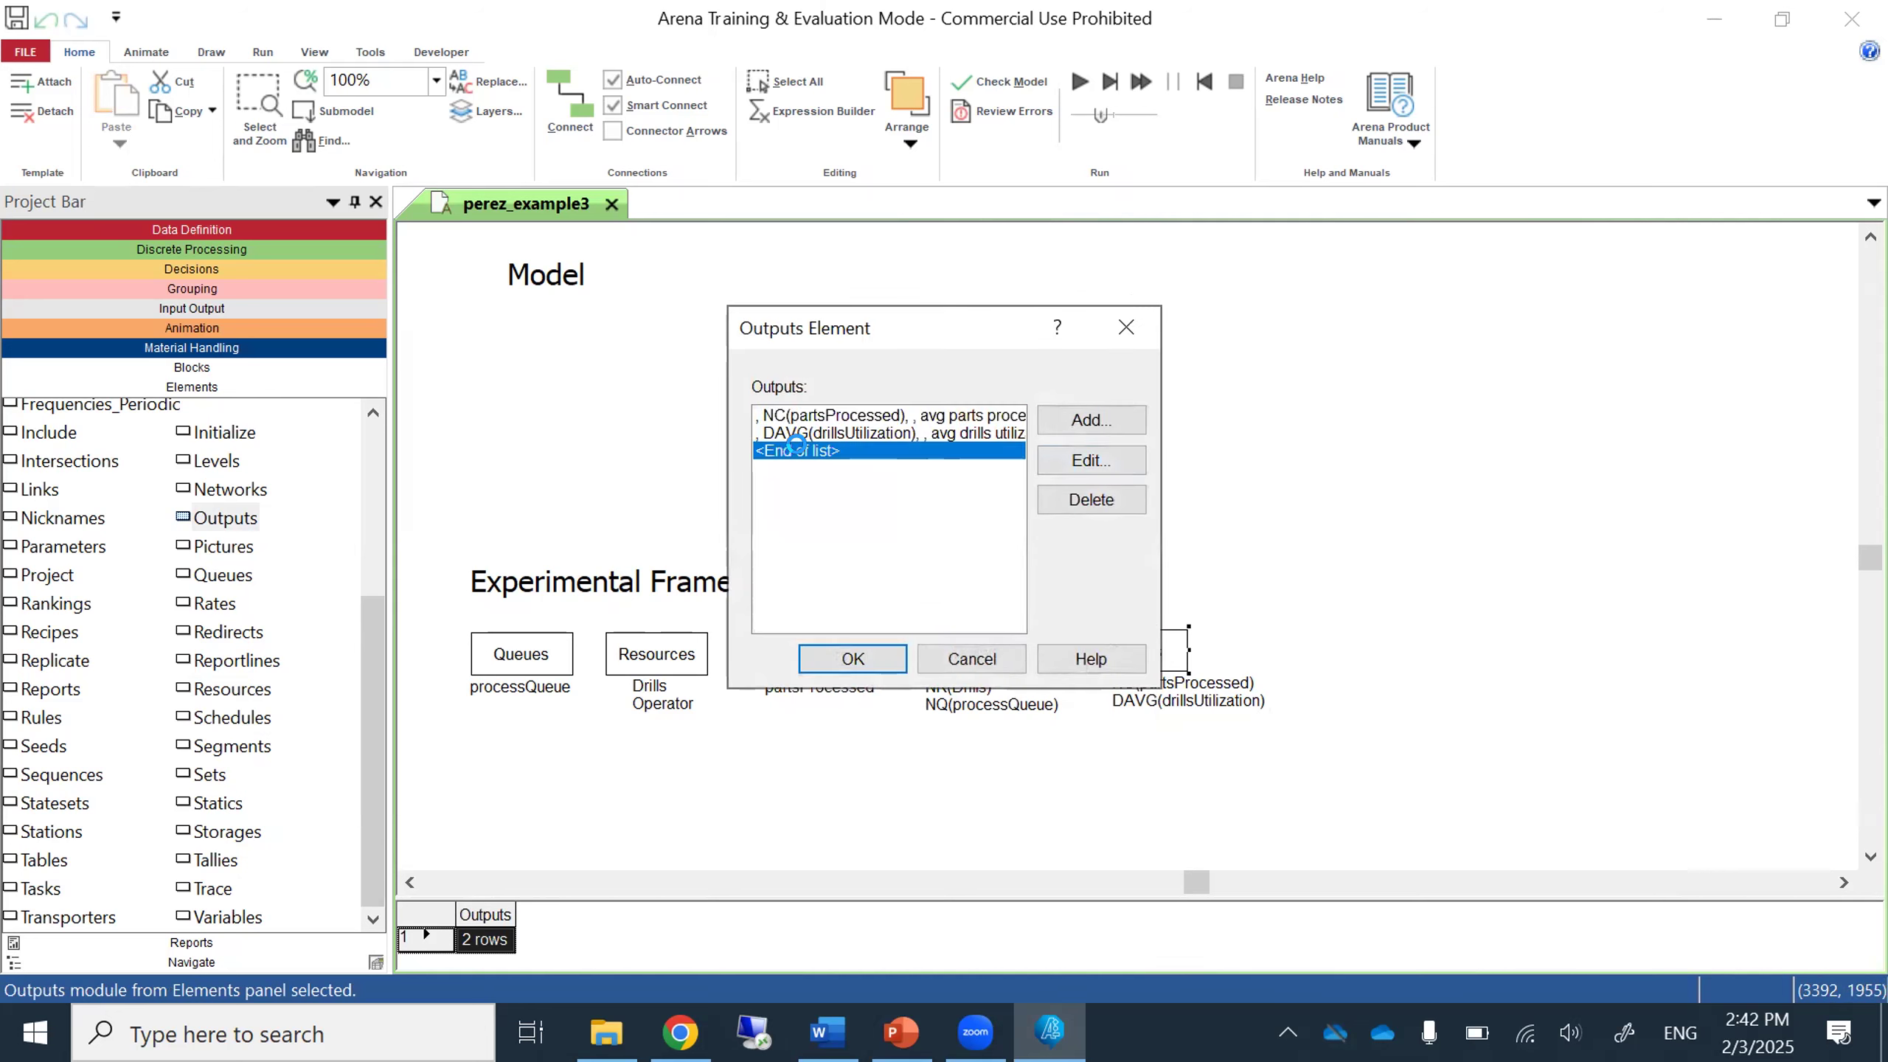
{"action": "left_click", "coordinate": [1064, 418]}
{"action": "left_click", "coordinate": [958, 388]}
{"action": "type", "text": "DAVG("}
{"action": "key", "text": "ctrl+v"}
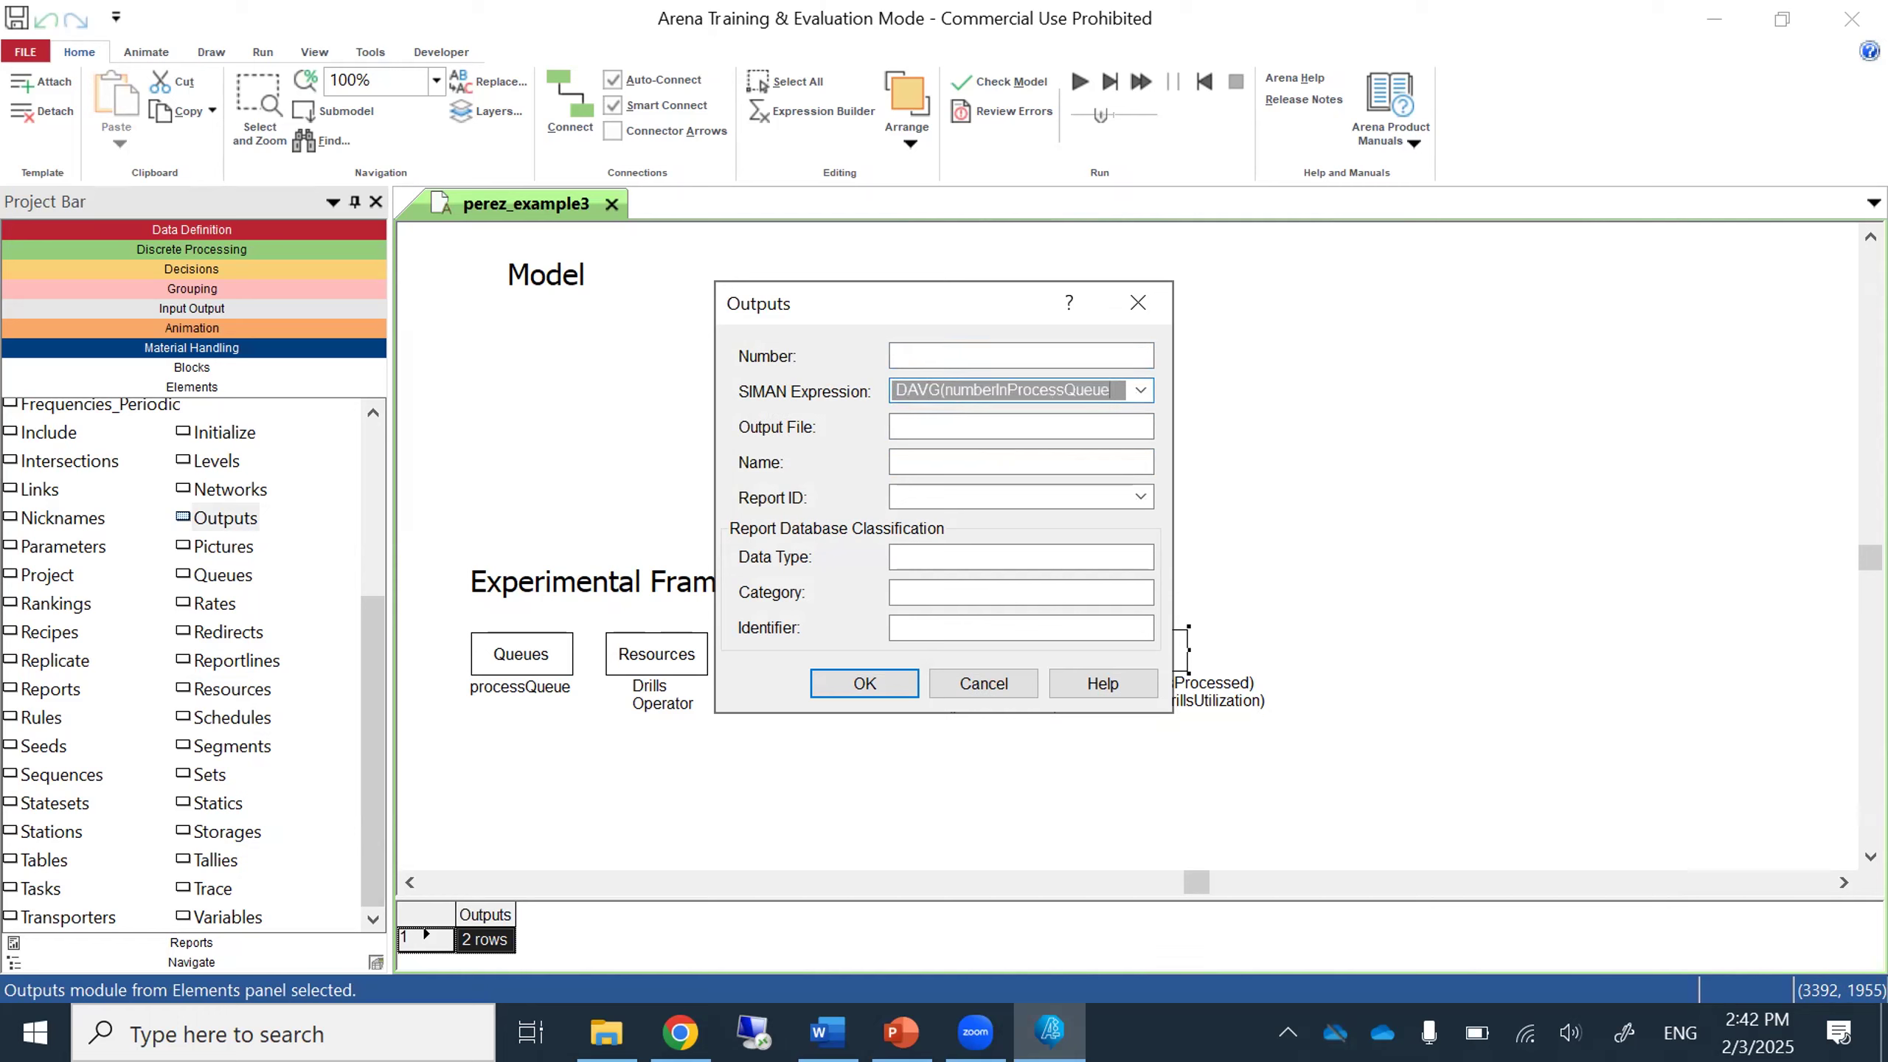
{"action": "left_click", "coordinate": [886, 460]}
{"action": "type", "text": "avg"}
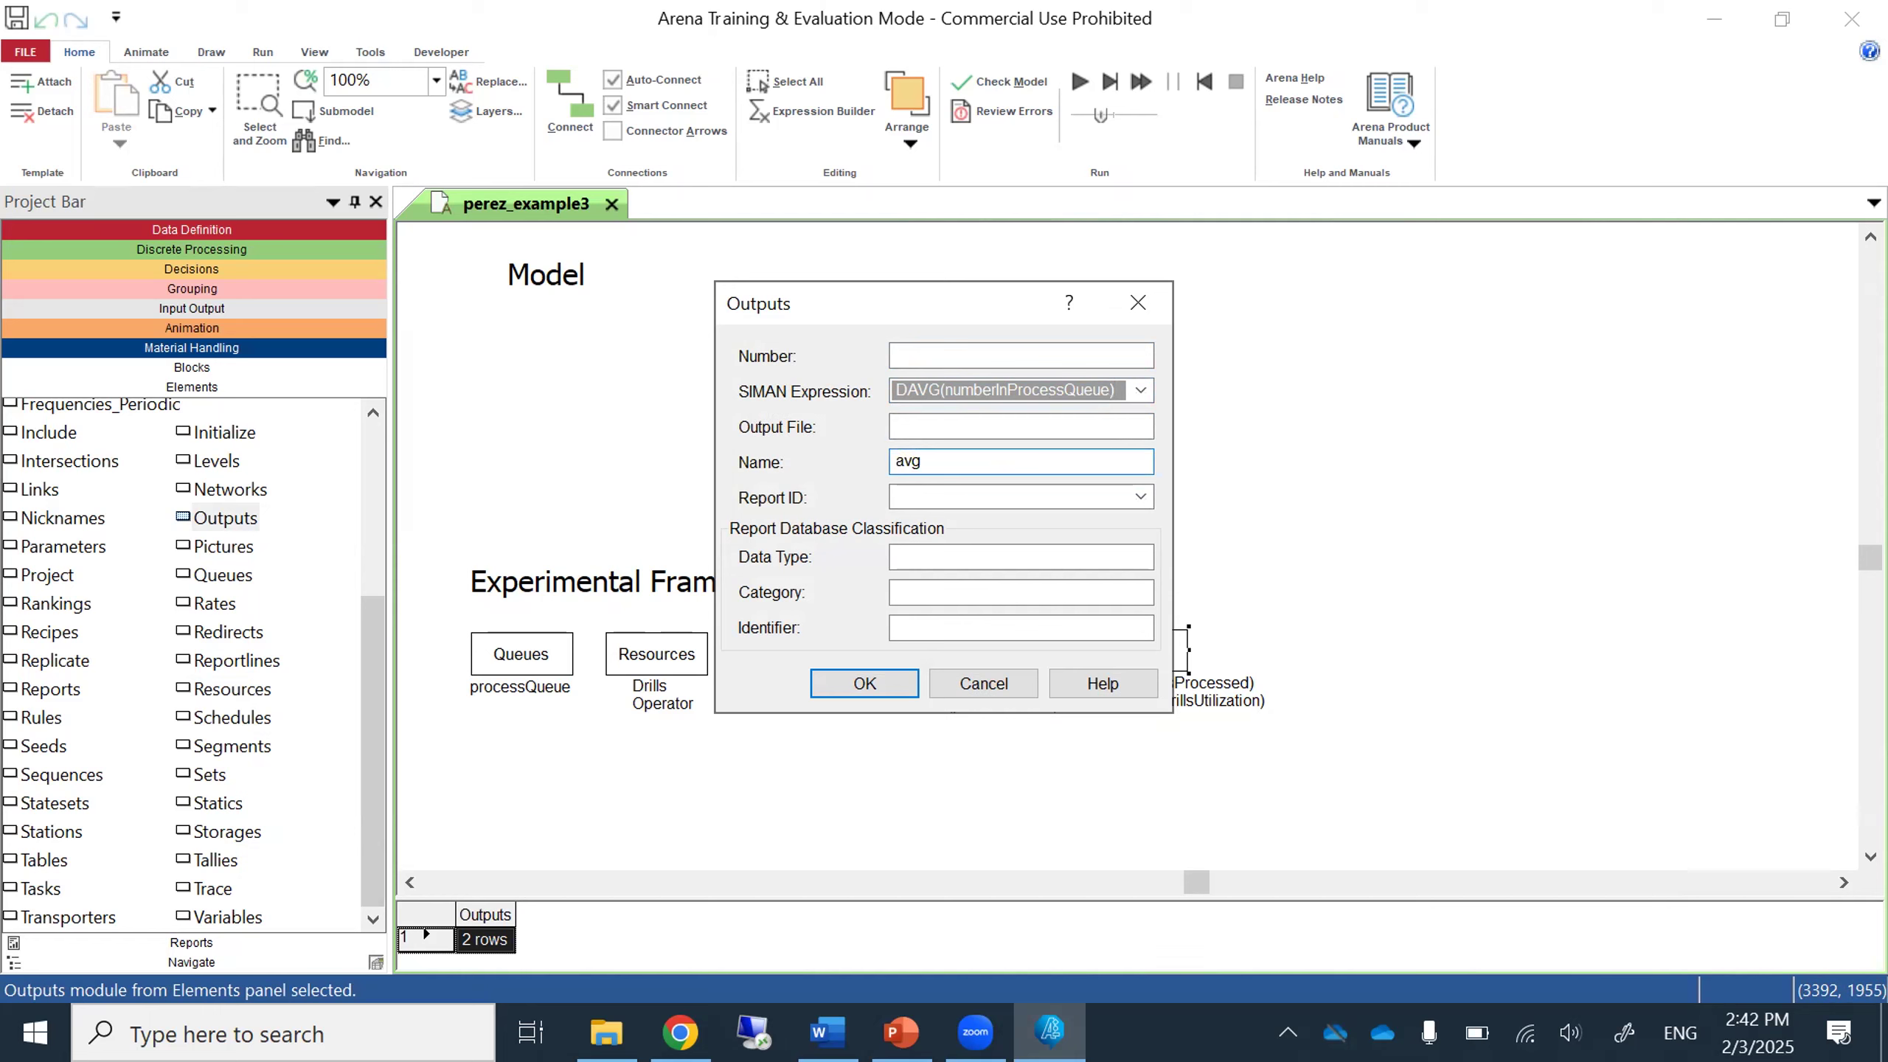
{"action": "type", "text": " number in process queue"}
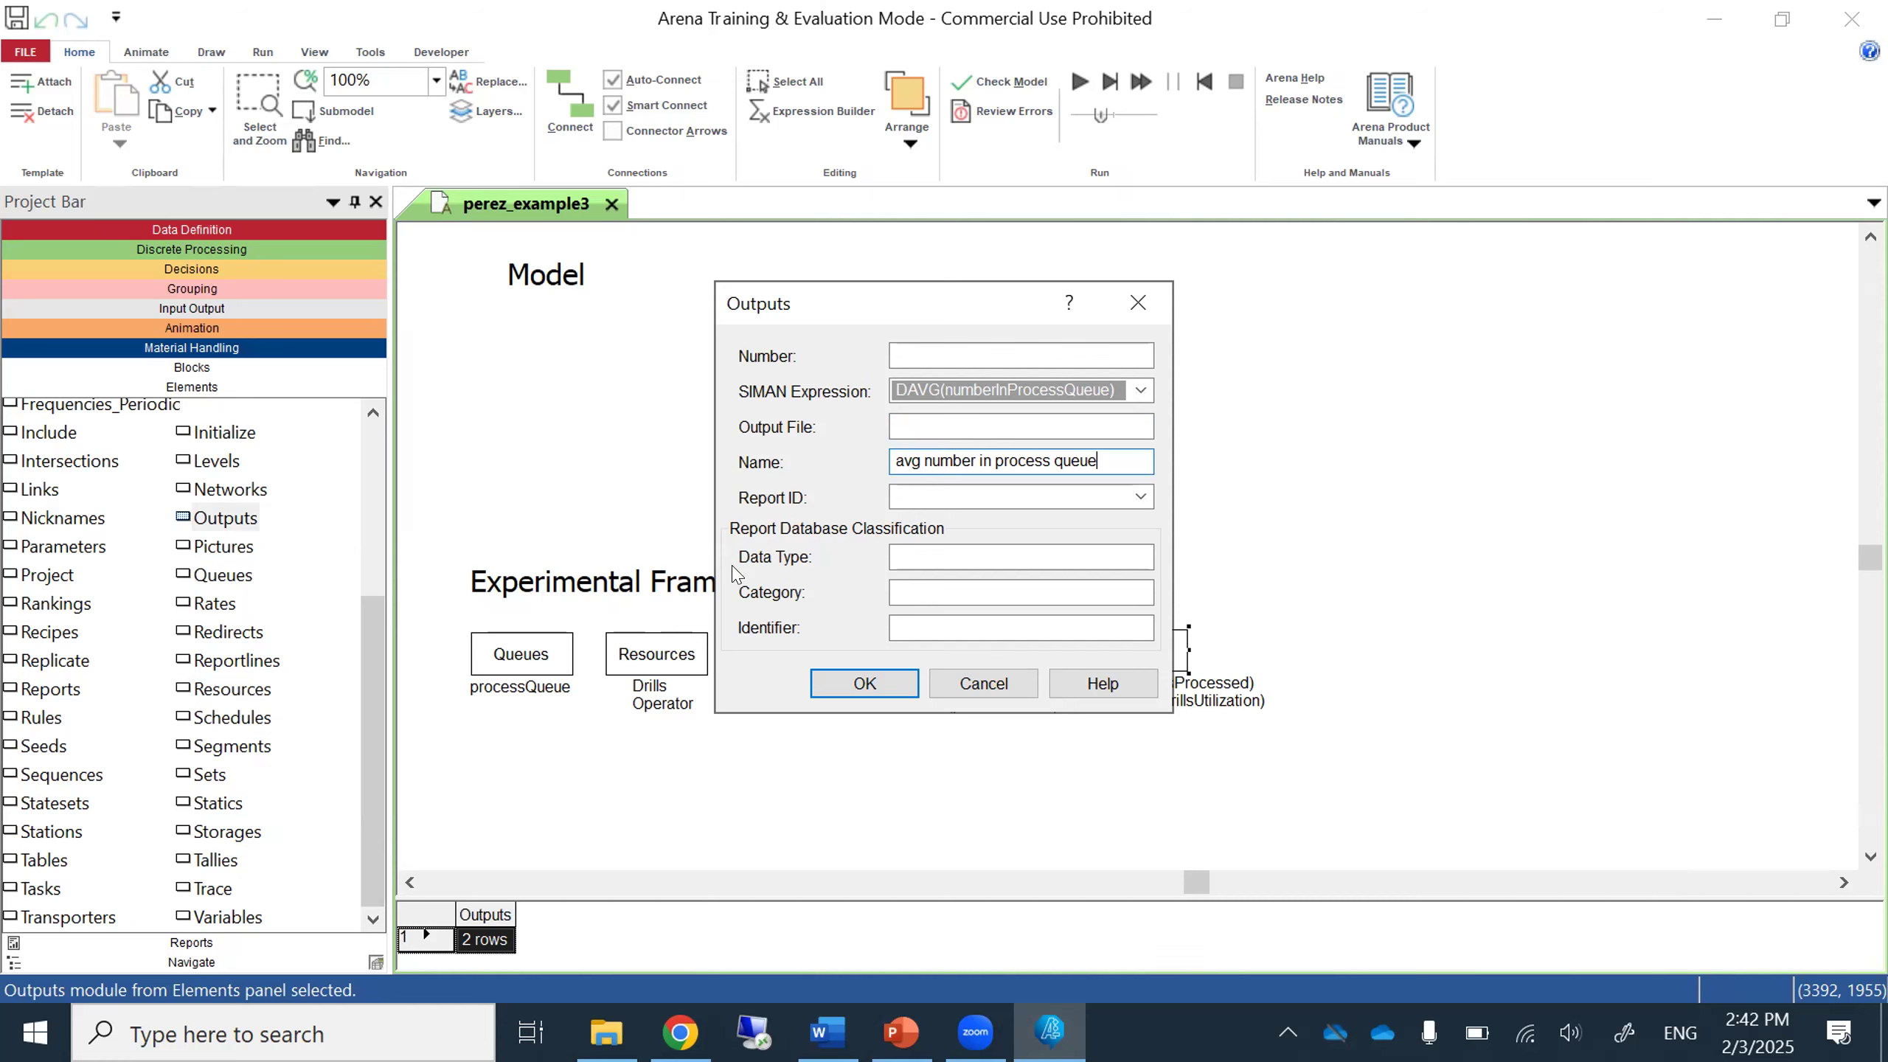
{"action": "left_click", "coordinate": [836, 685]}
{"action": "left_click", "coordinate": [848, 660]}
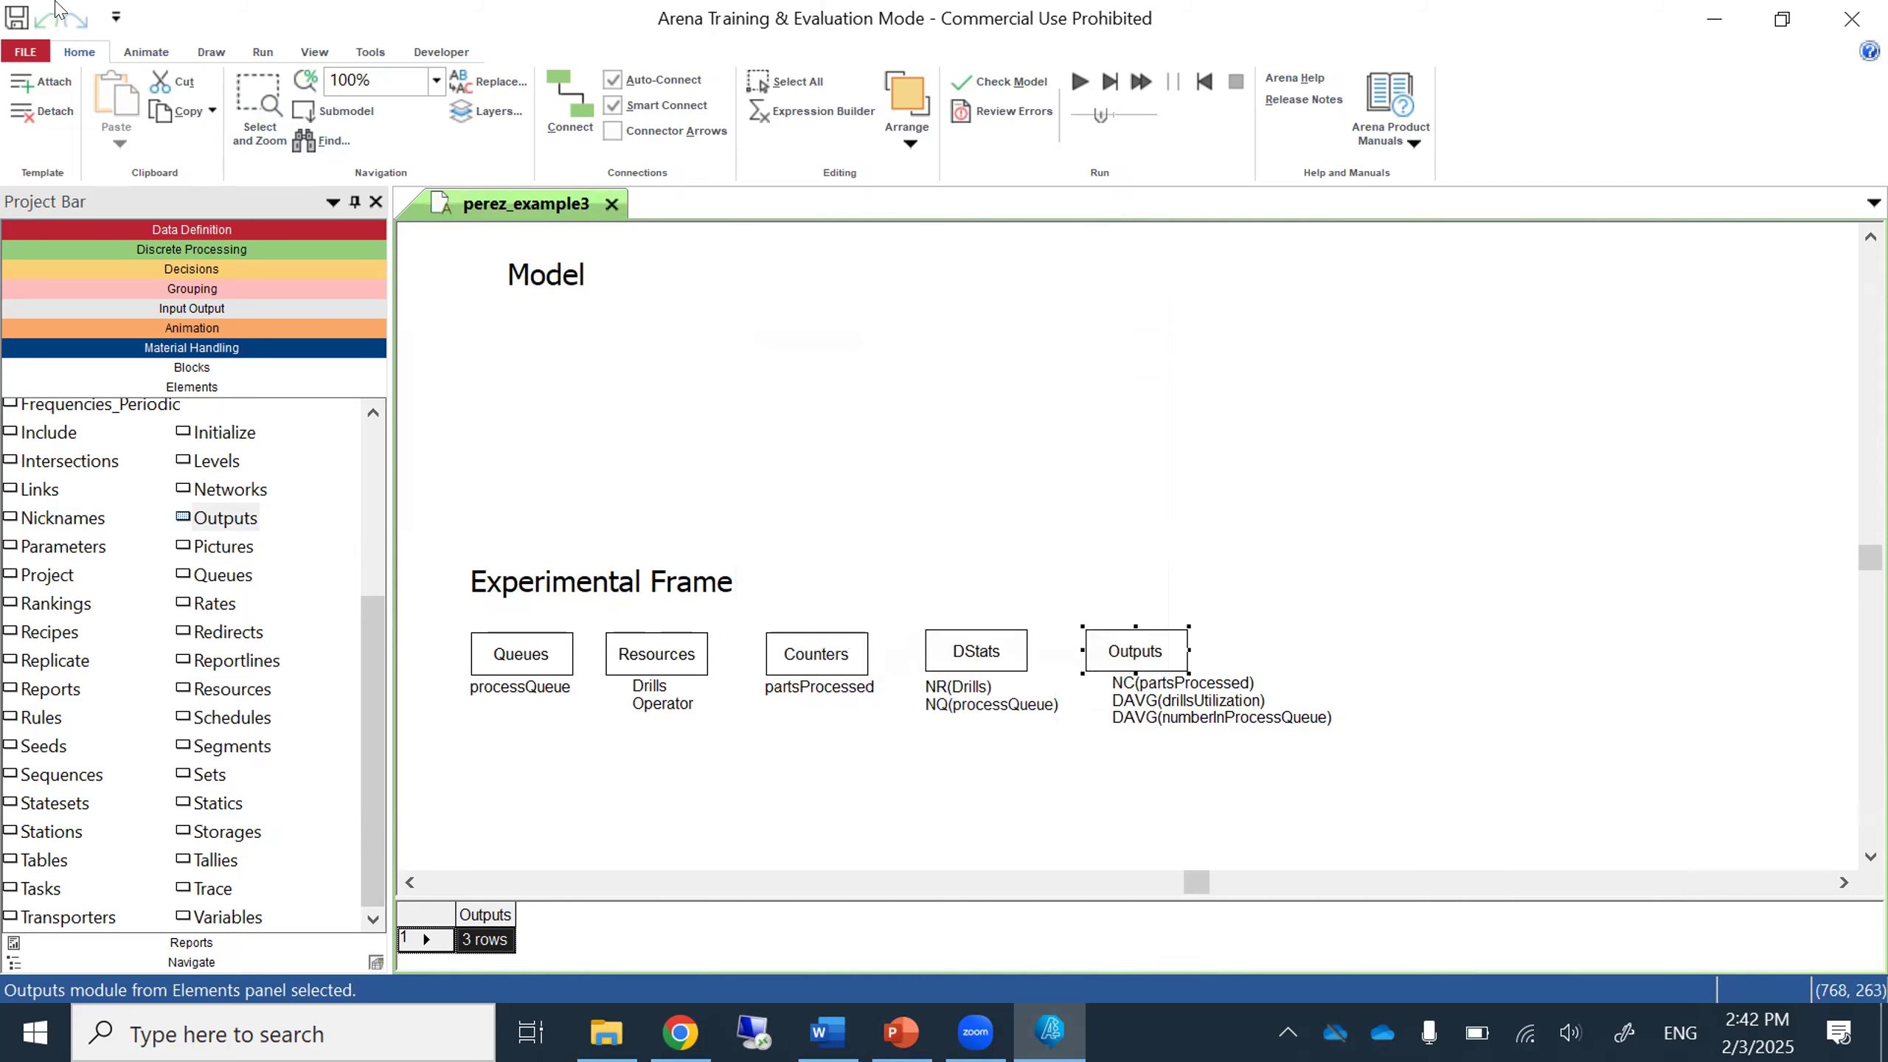
Save the model and shift the Model heading slightly up and to the left on the canvas.
{"action": "left_click", "coordinate": [20, 12]}
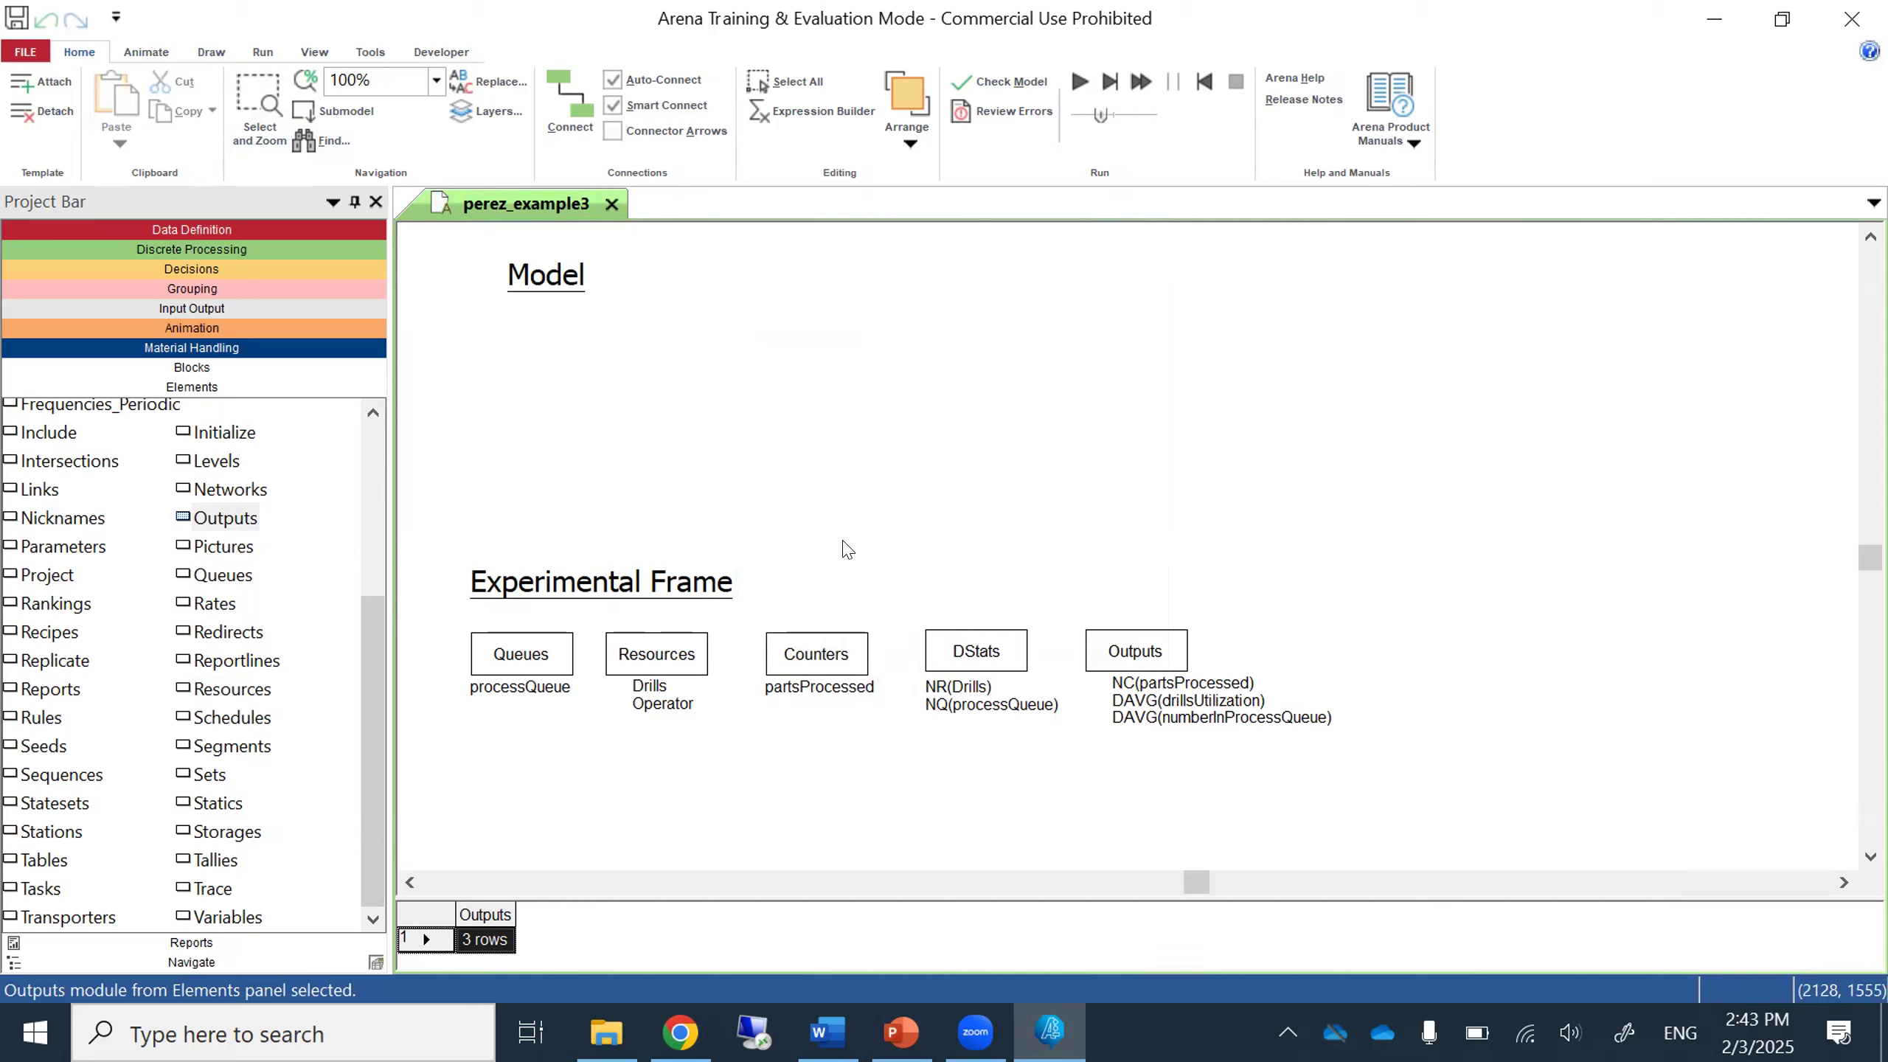
{"action": "left_click_drag", "start_coordinate": [540, 295], "coordinate": [515, 282]}
{"action": "left_click", "coordinate": [606, 439]}
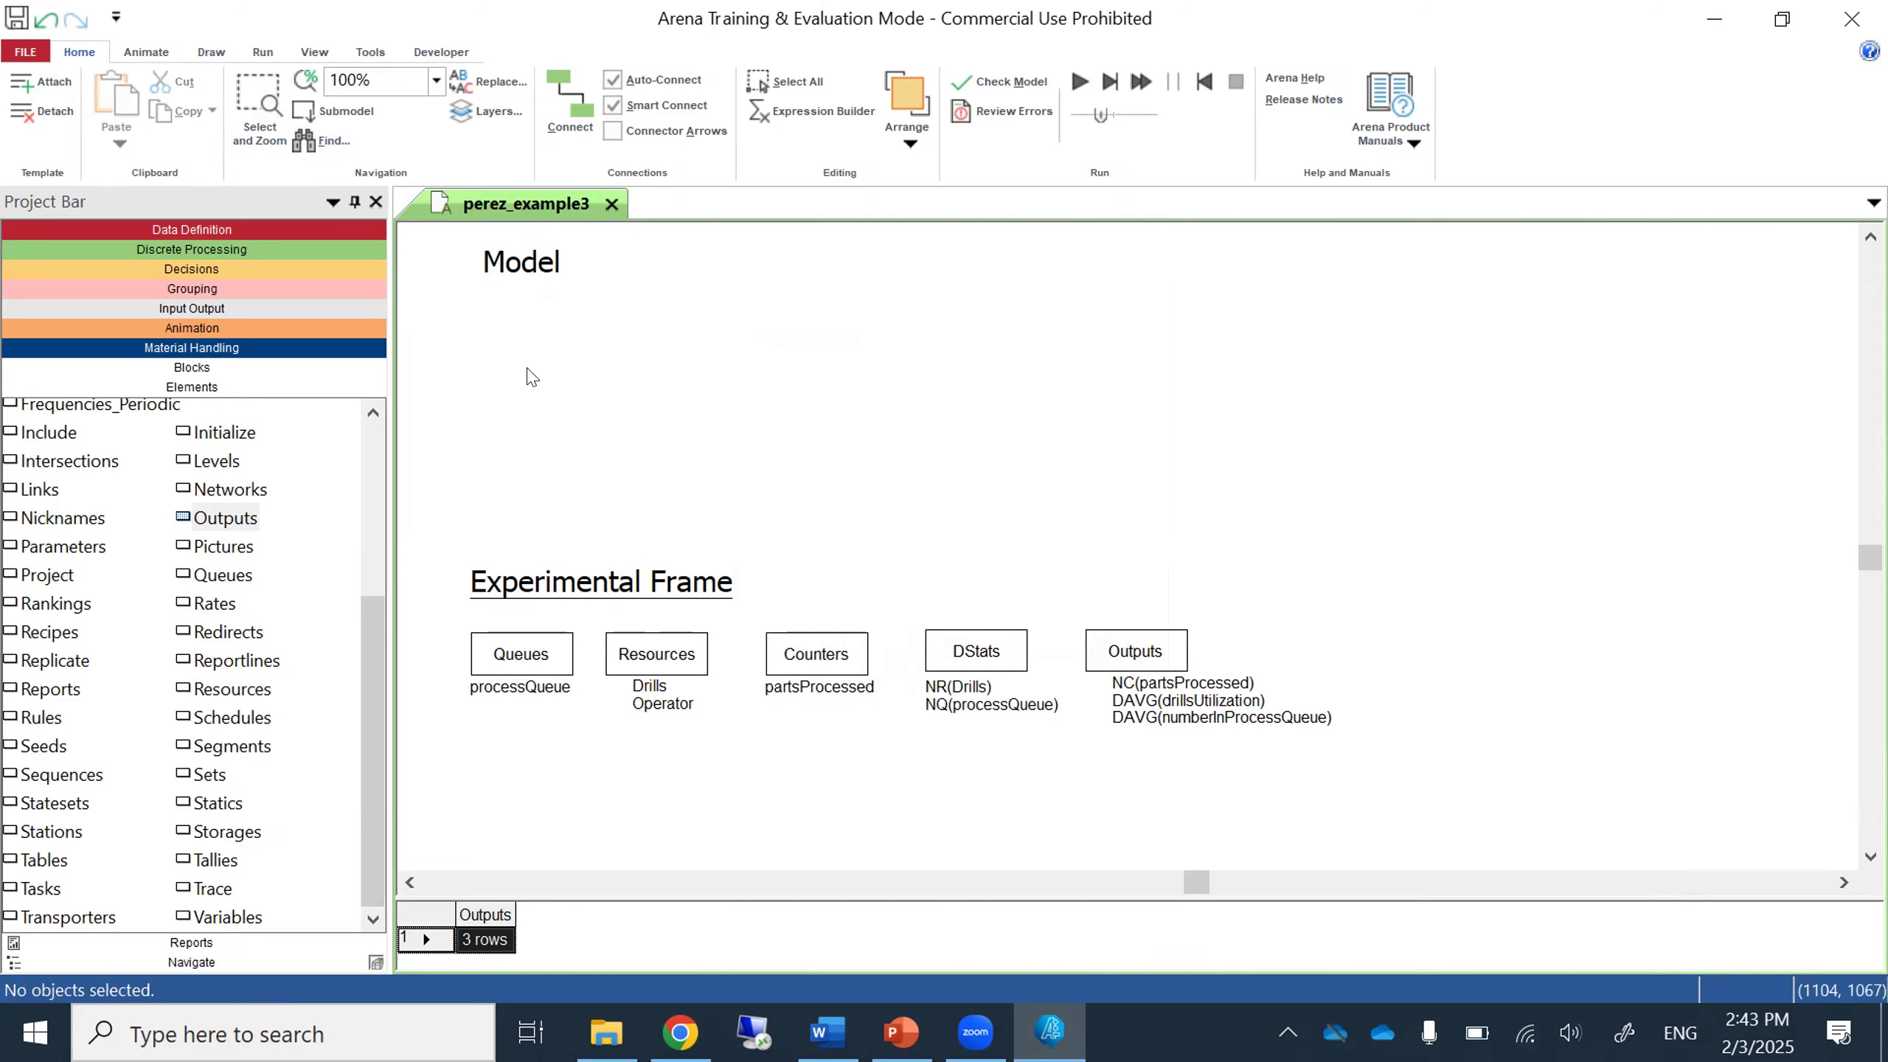
Place a Create block below the Model heading and check the inter-arrival time on the Example slide in PowerPoint.
{"action": "left_click", "coordinate": [162, 370]}
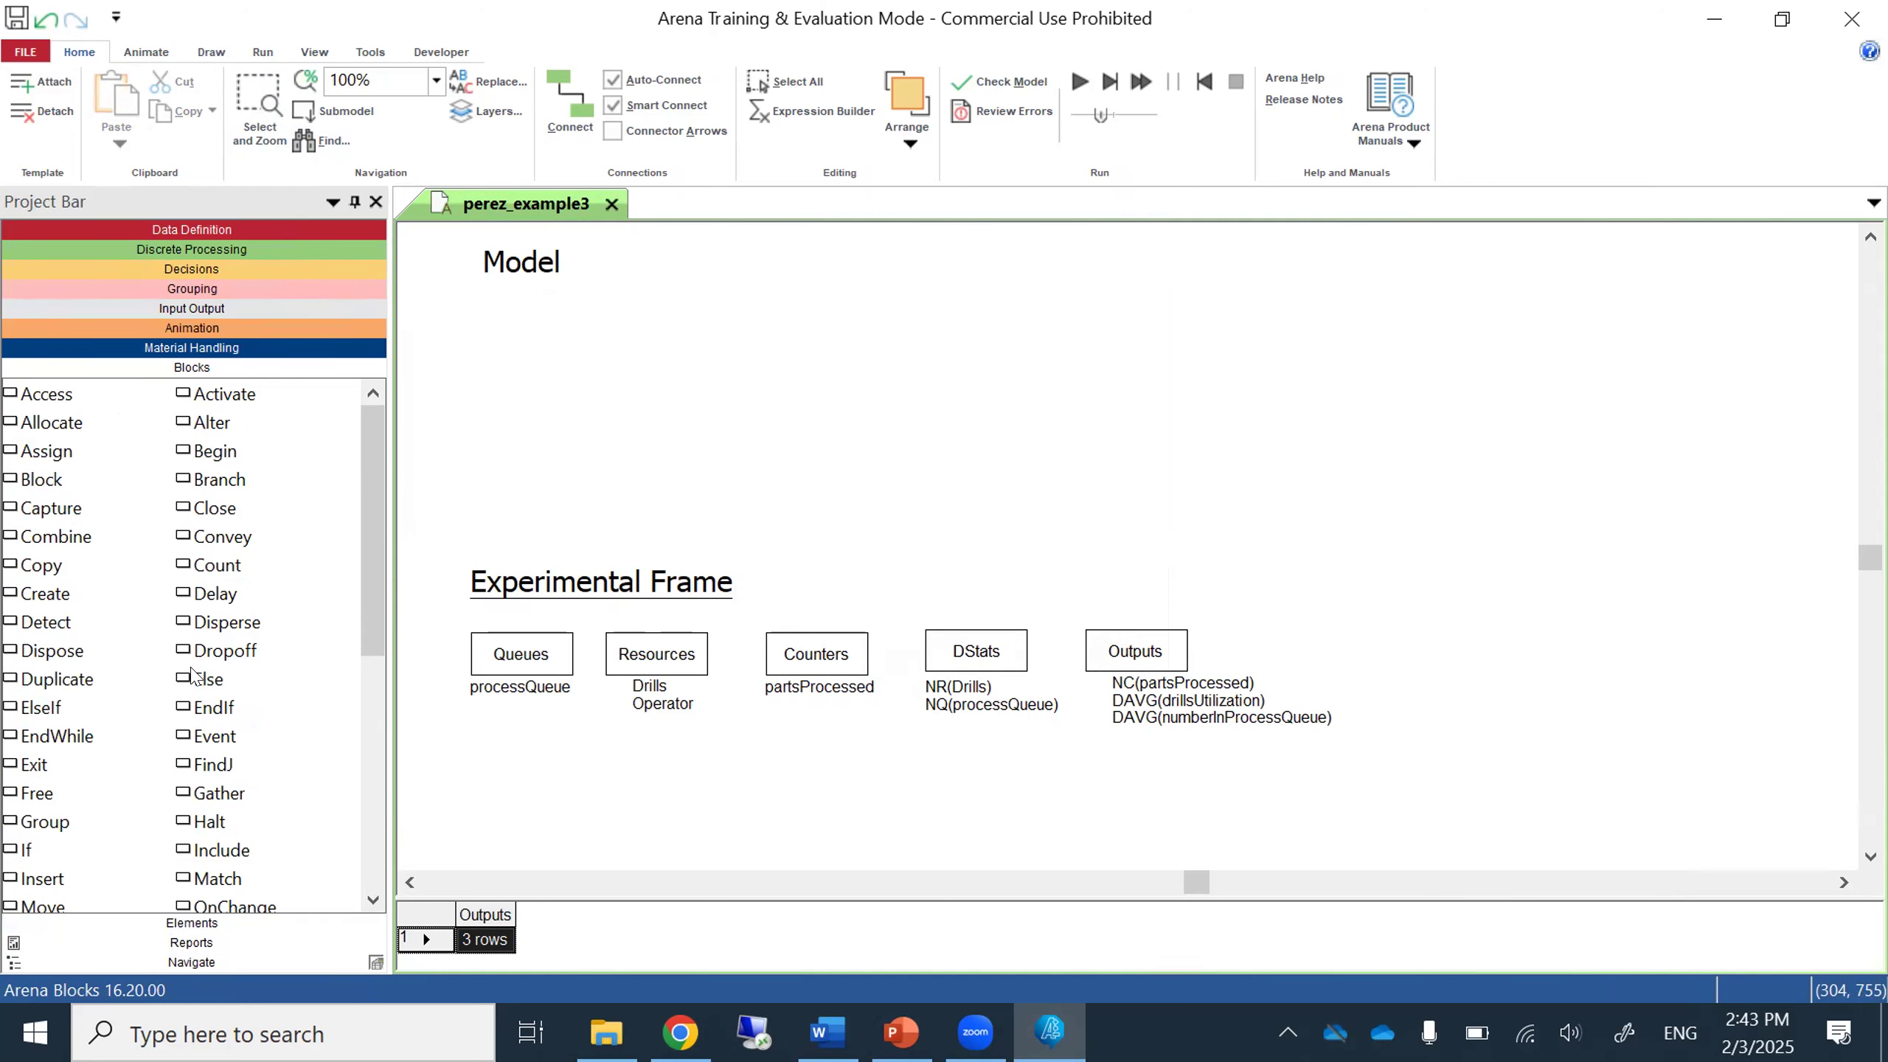
{"action": "left_click", "coordinate": [45, 594]}
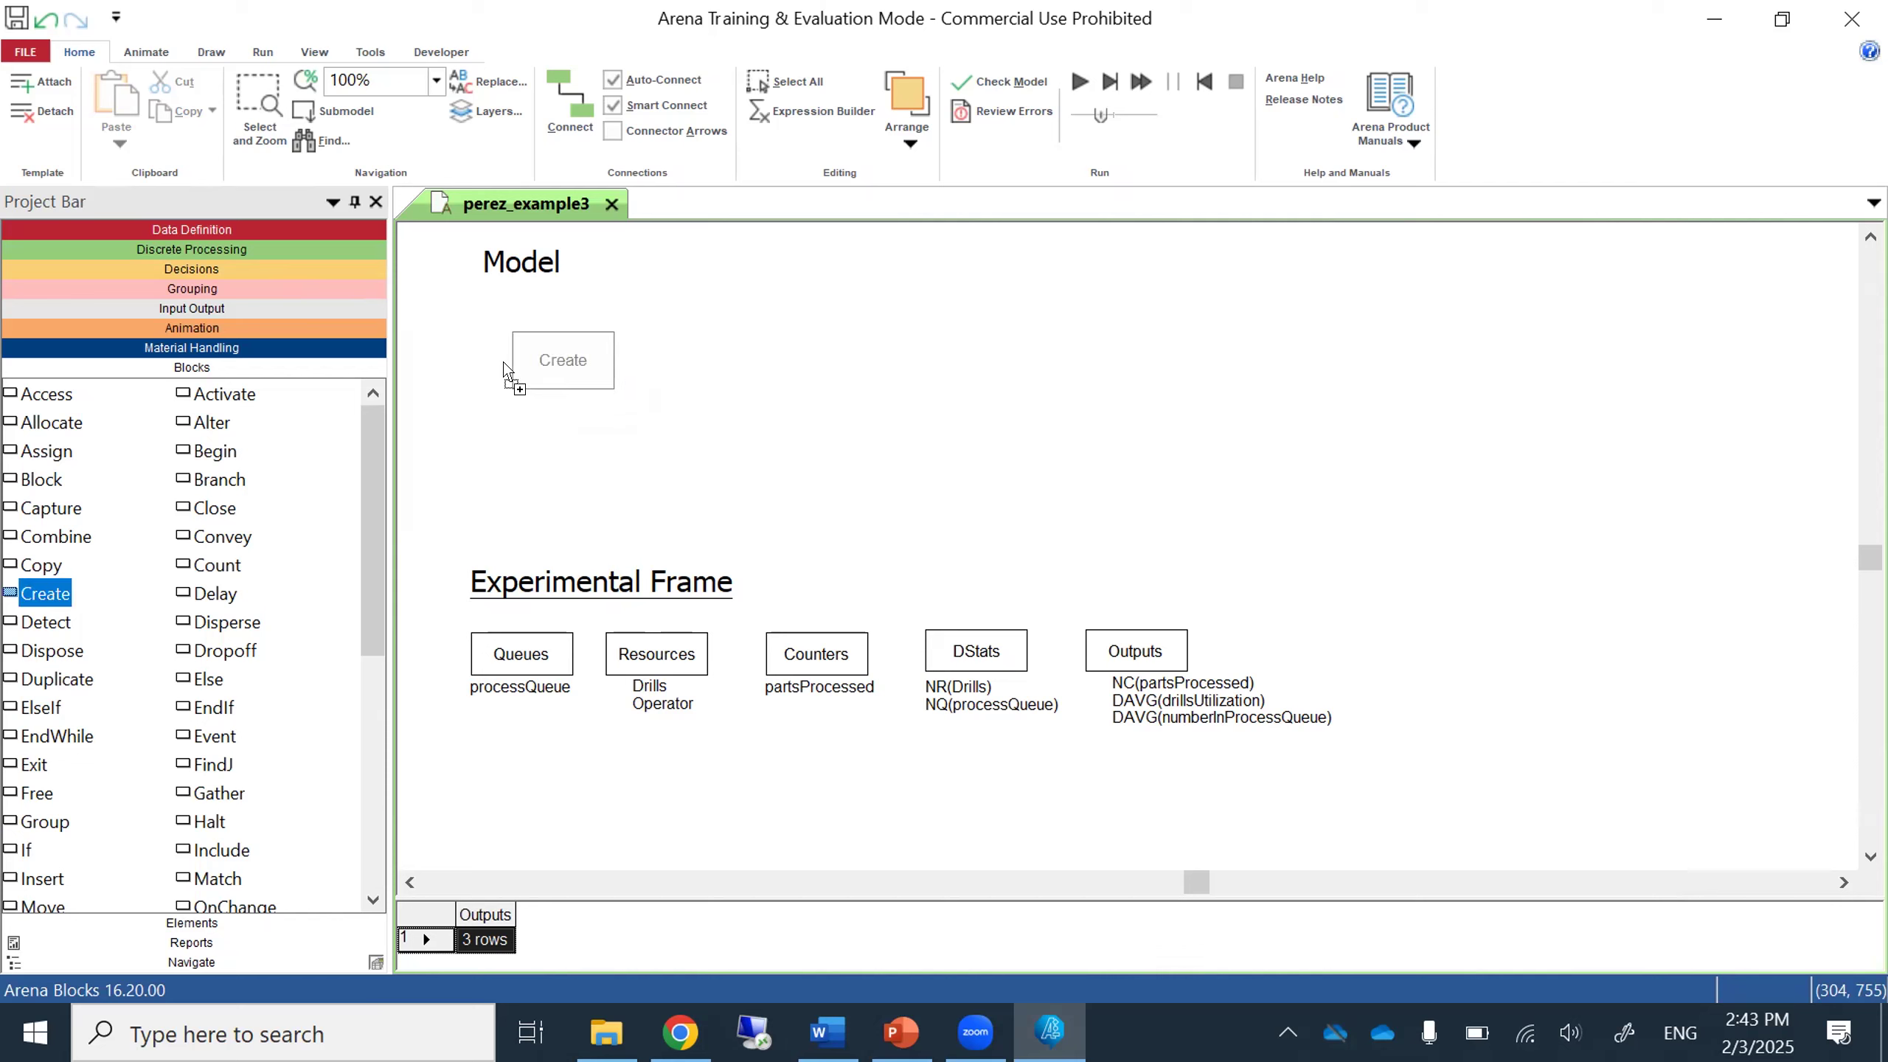
{"action": "left_click", "coordinate": [503, 413]}
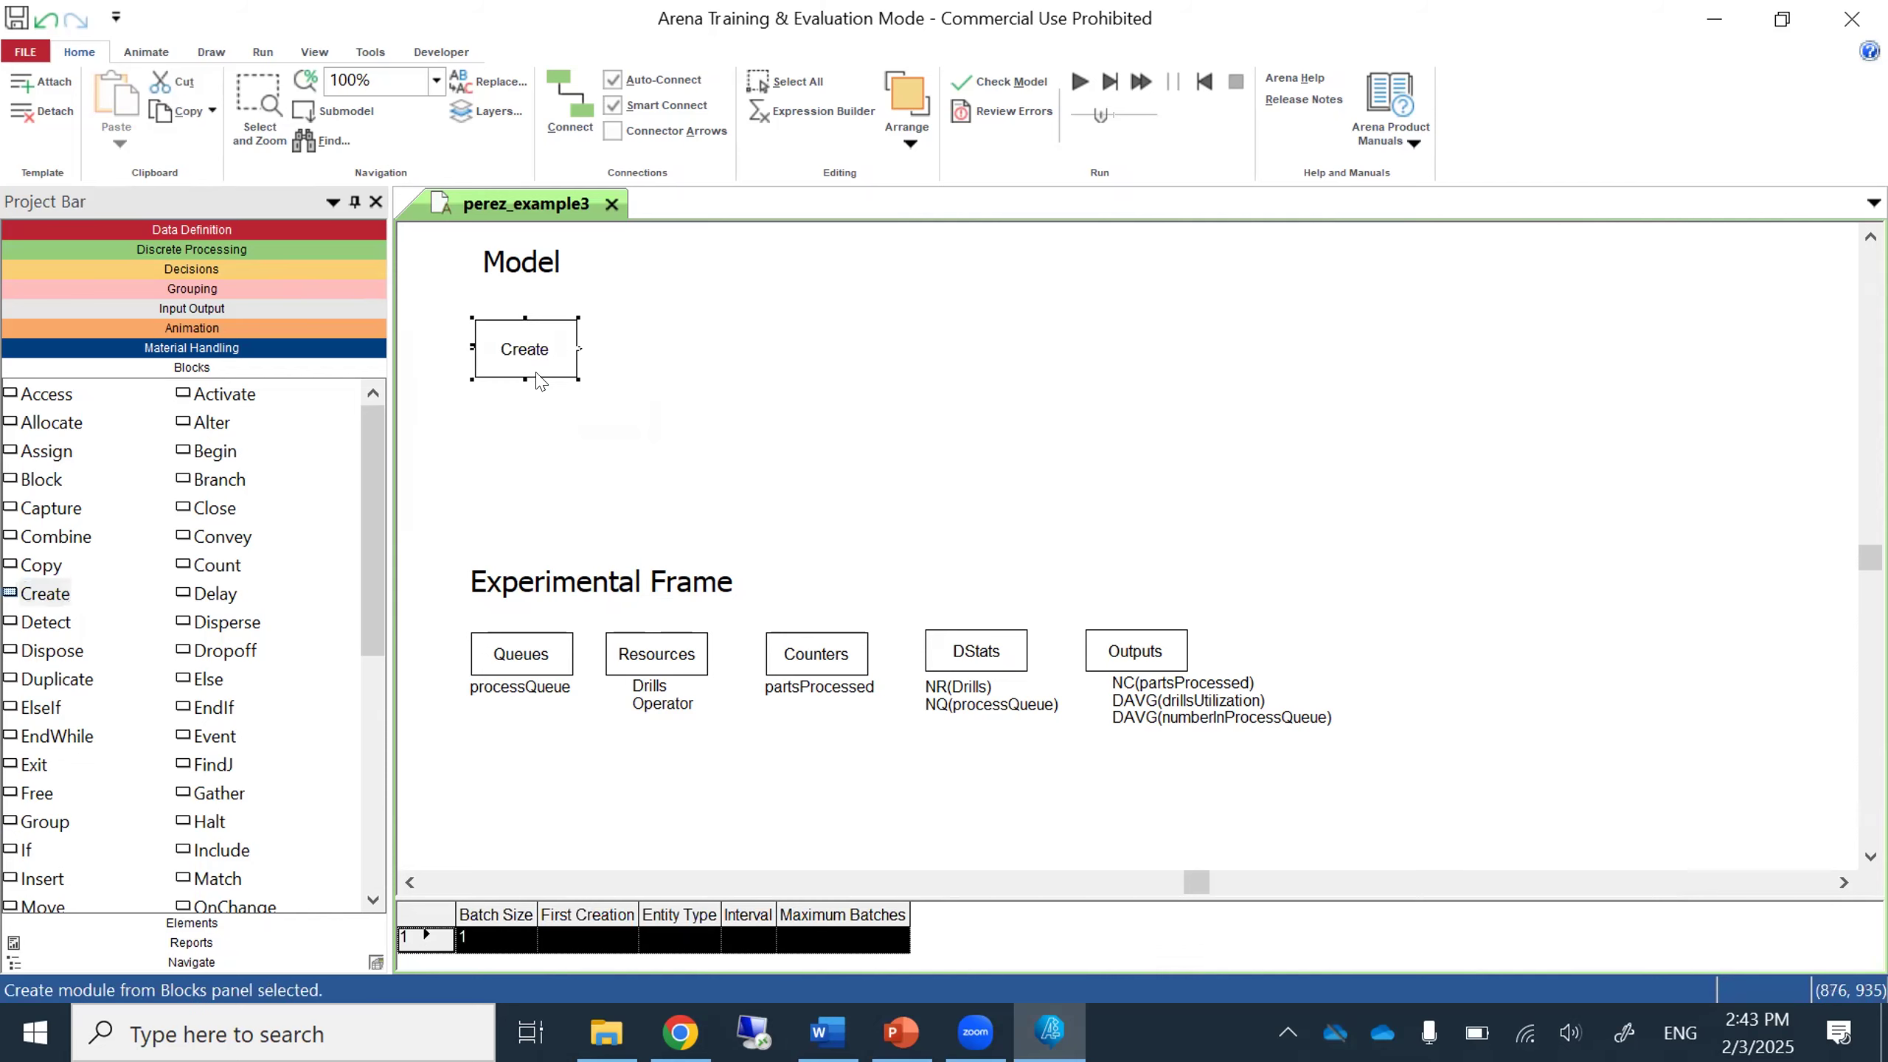
{"action": "left_click", "coordinate": [901, 1033]}
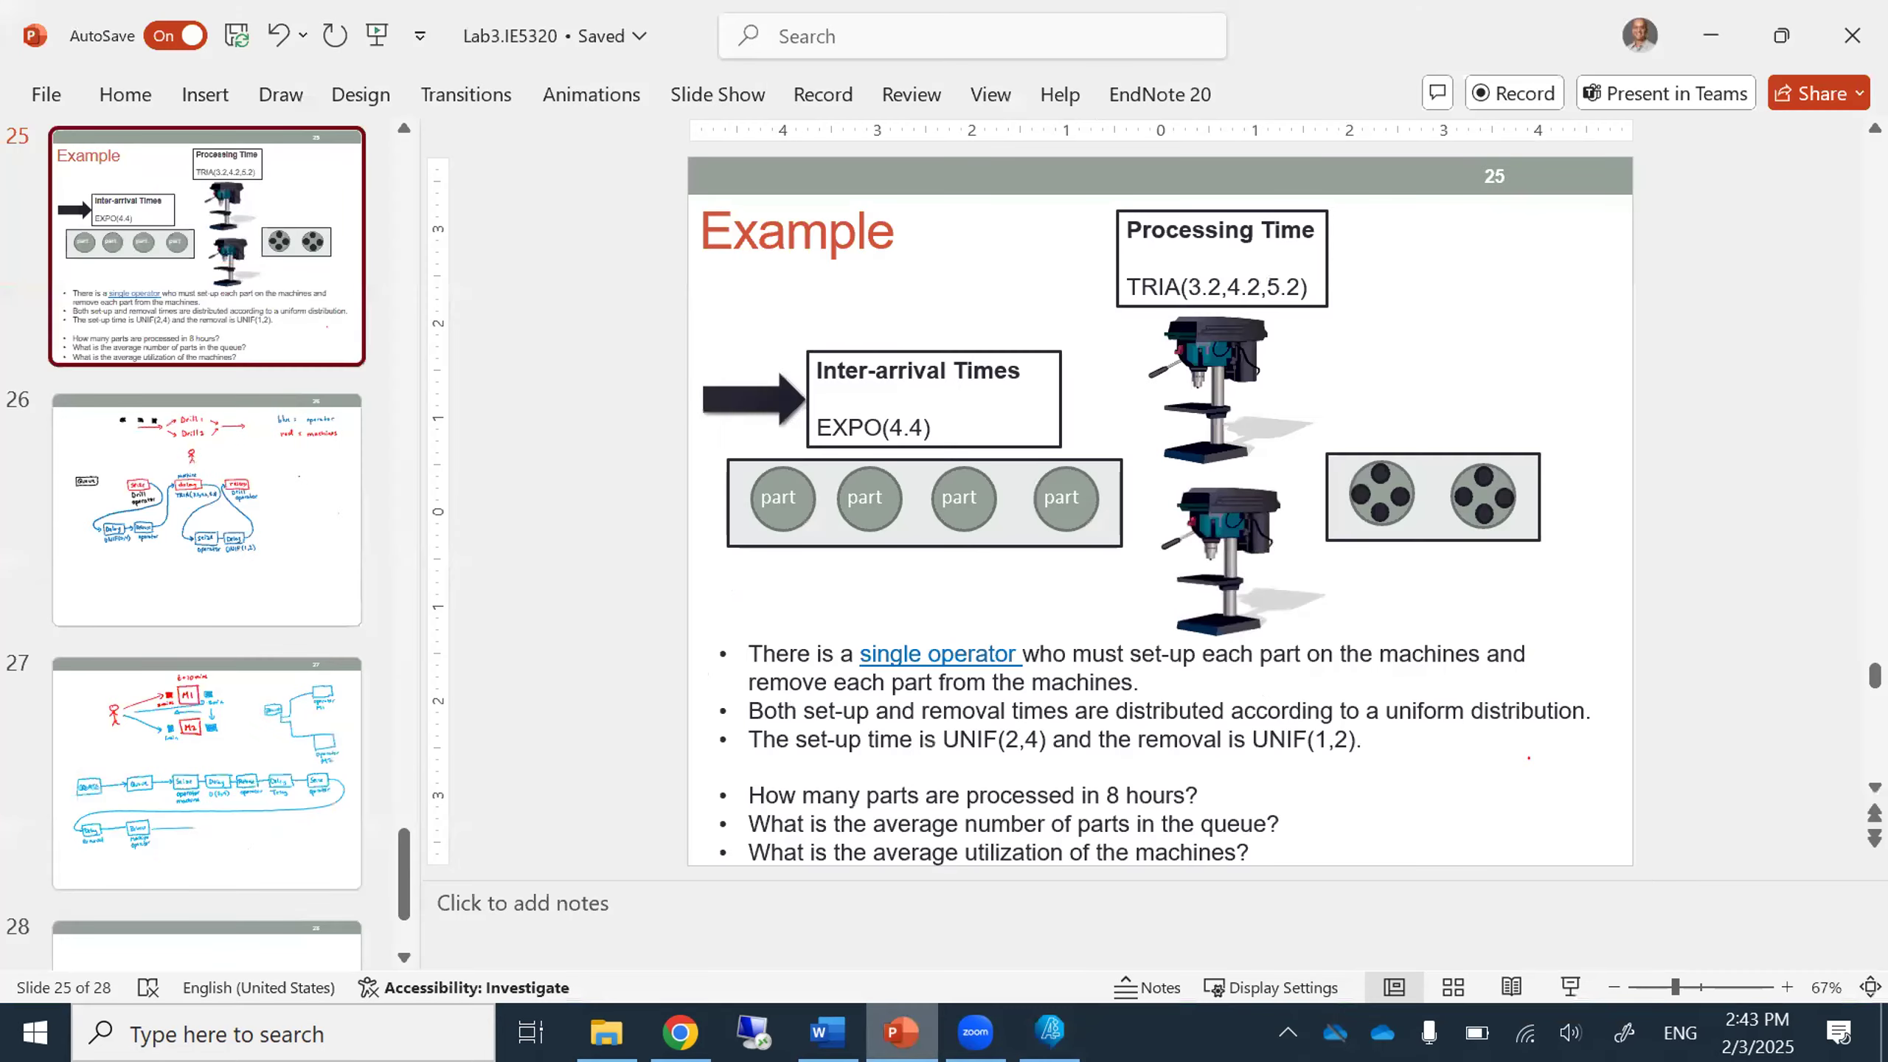
{"action": "left_click", "coordinate": [901, 1033]}
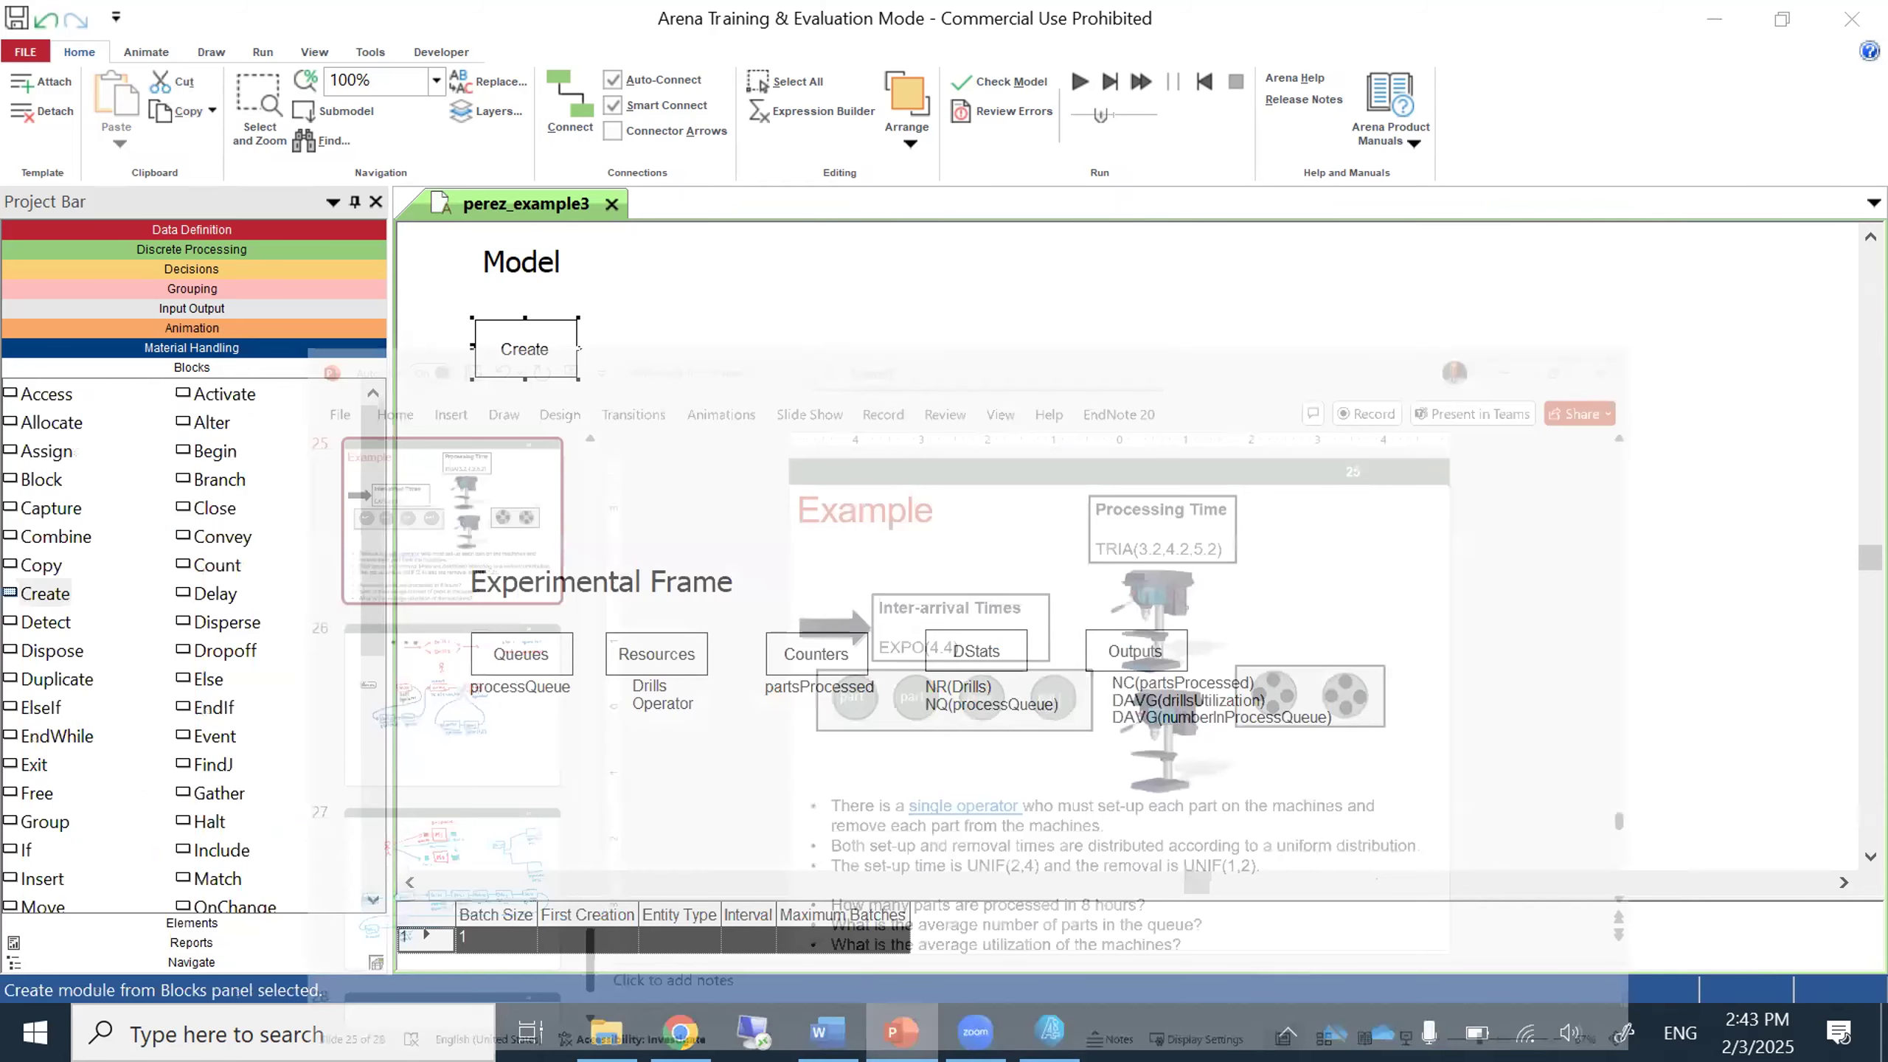
Set the Create block's interval to the exponential expression EXPO(4.4) and shift its interval text slightly left beneath the block.
{"action": "double_click", "coordinate": [523, 344]}
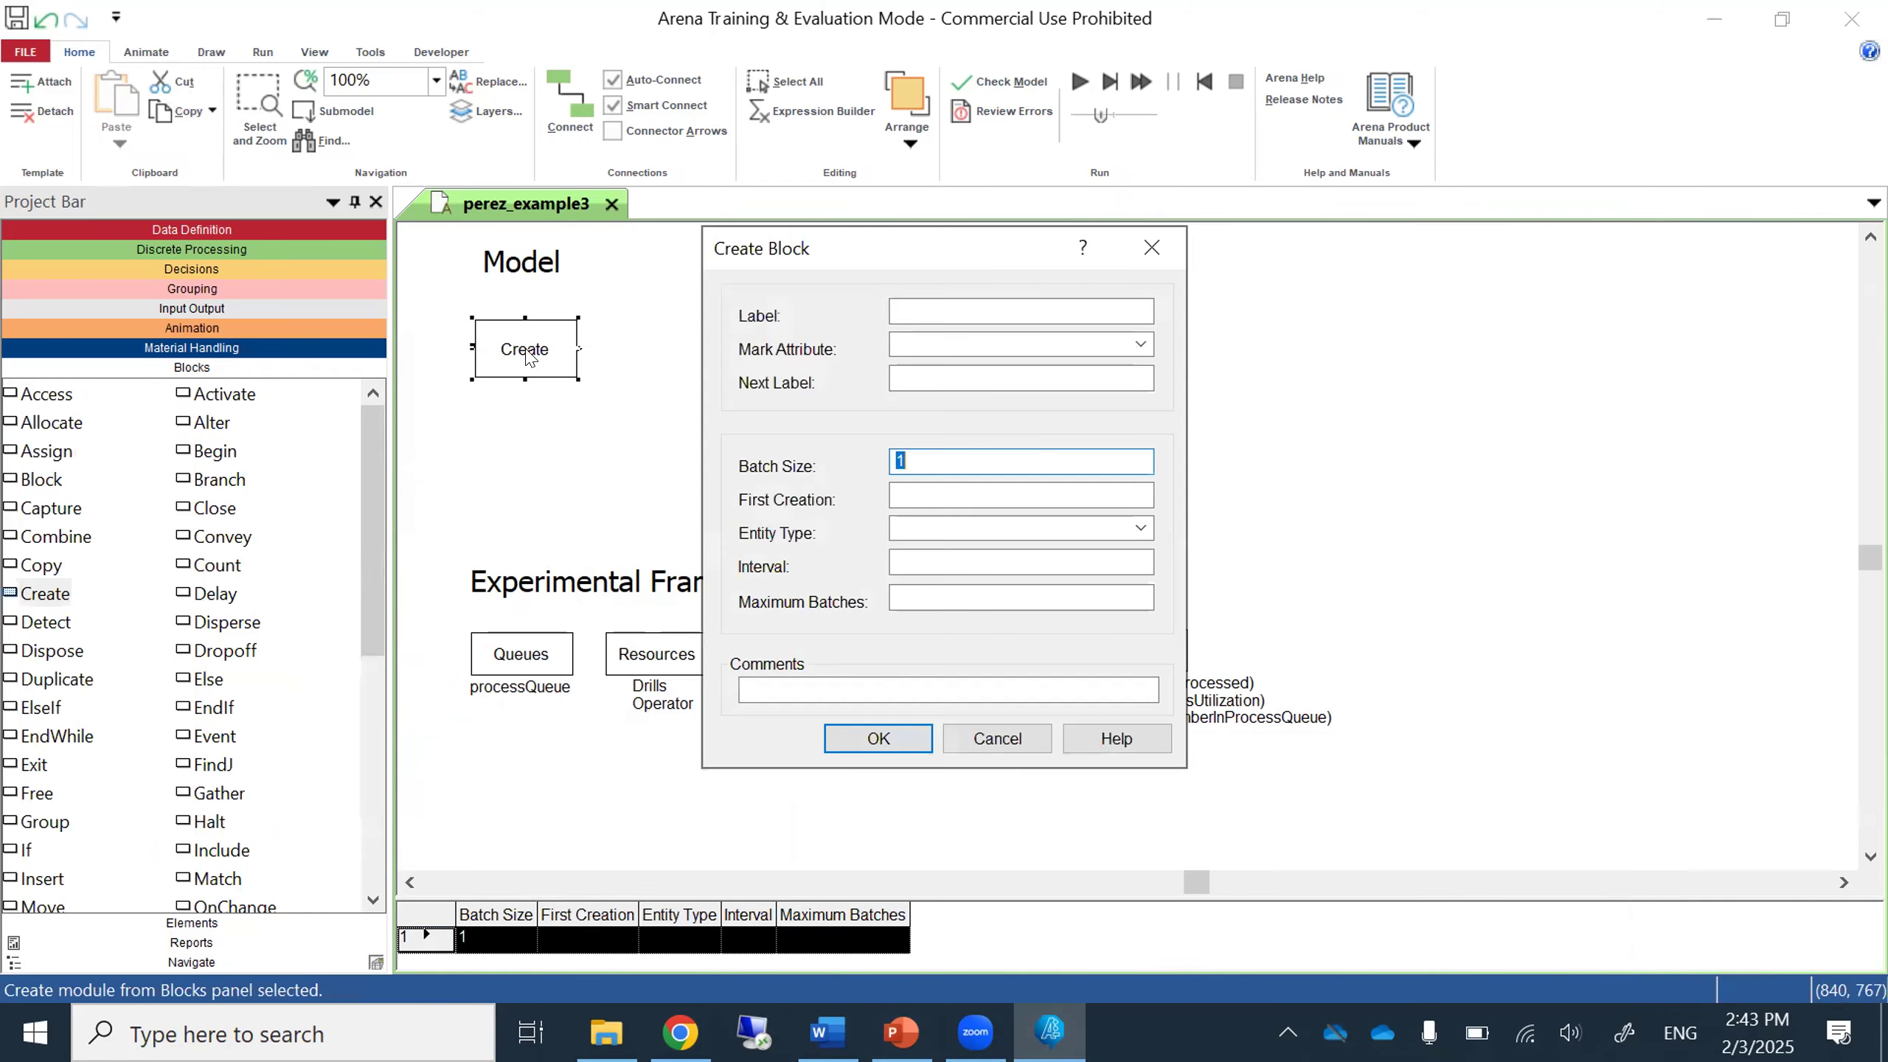
{"action": "left_click", "coordinate": [902, 557]}
{"action": "right_click", "coordinate": [903, 557]}
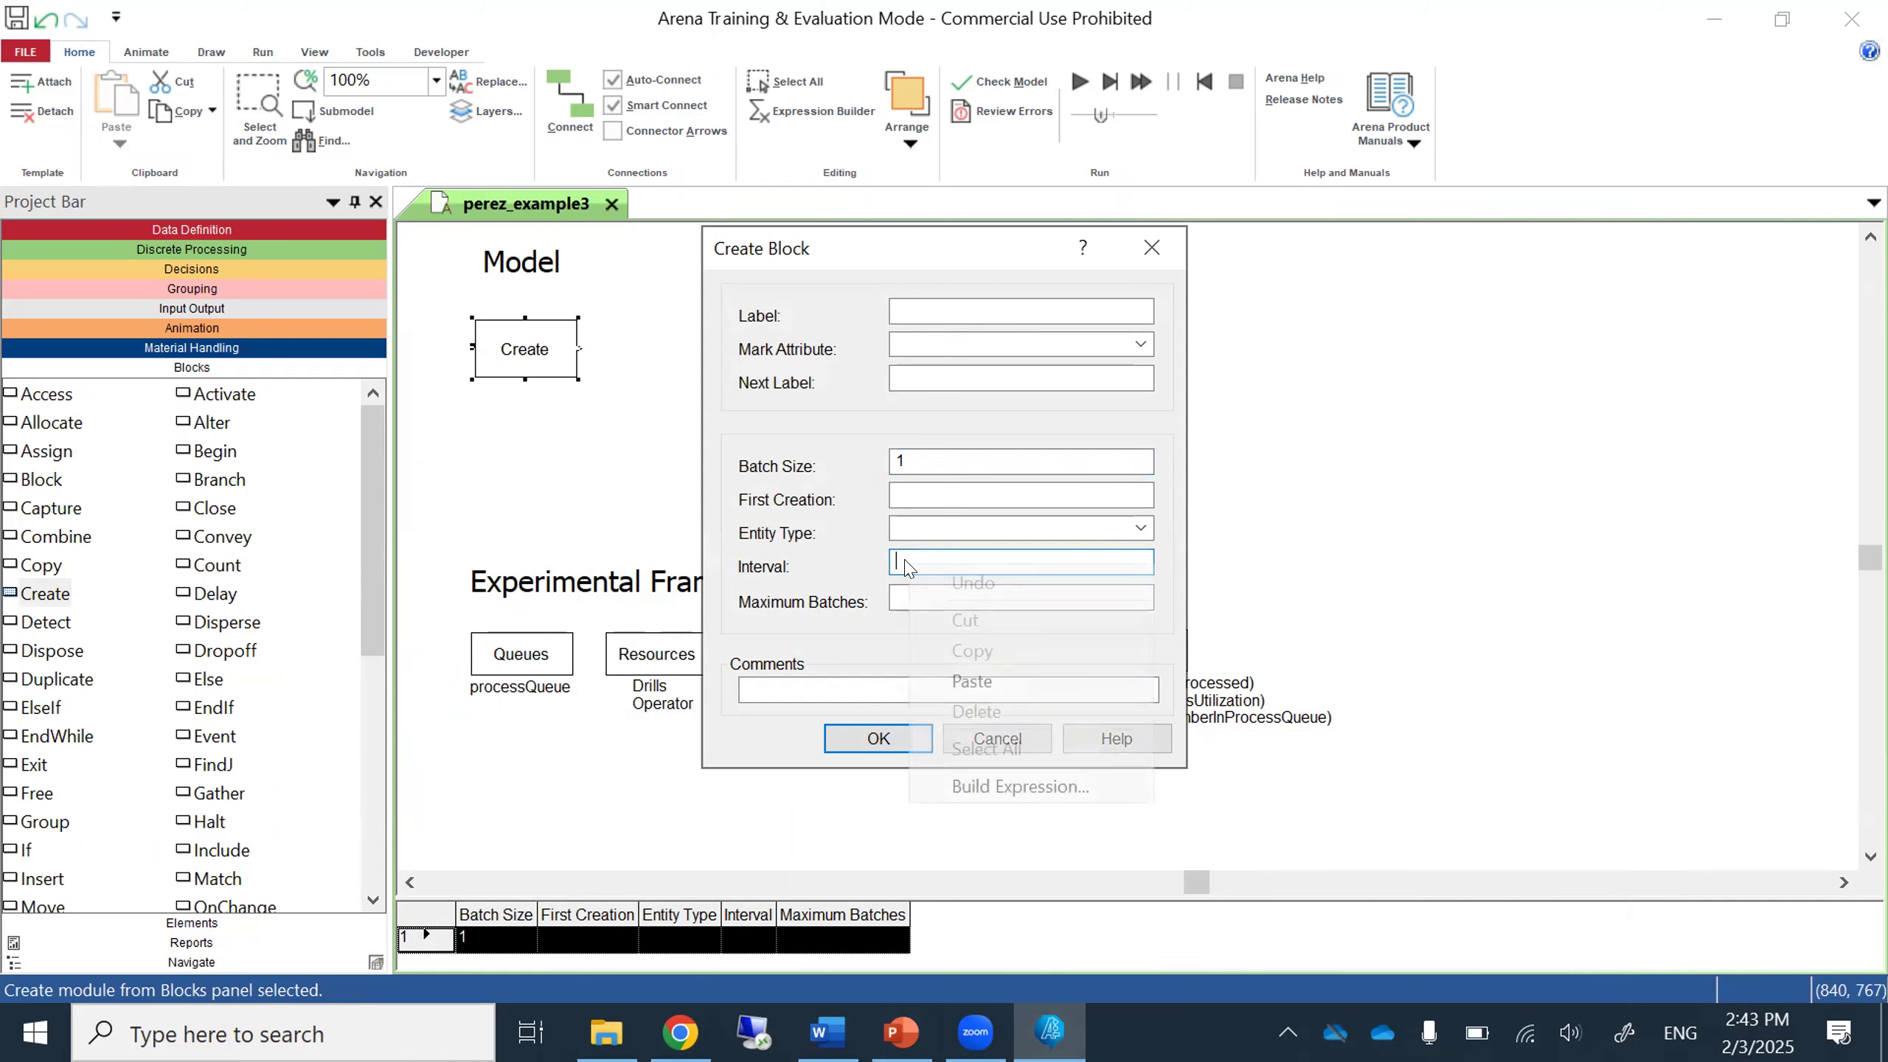
{"action": "left_click", "coordinate": [1029, 787]}
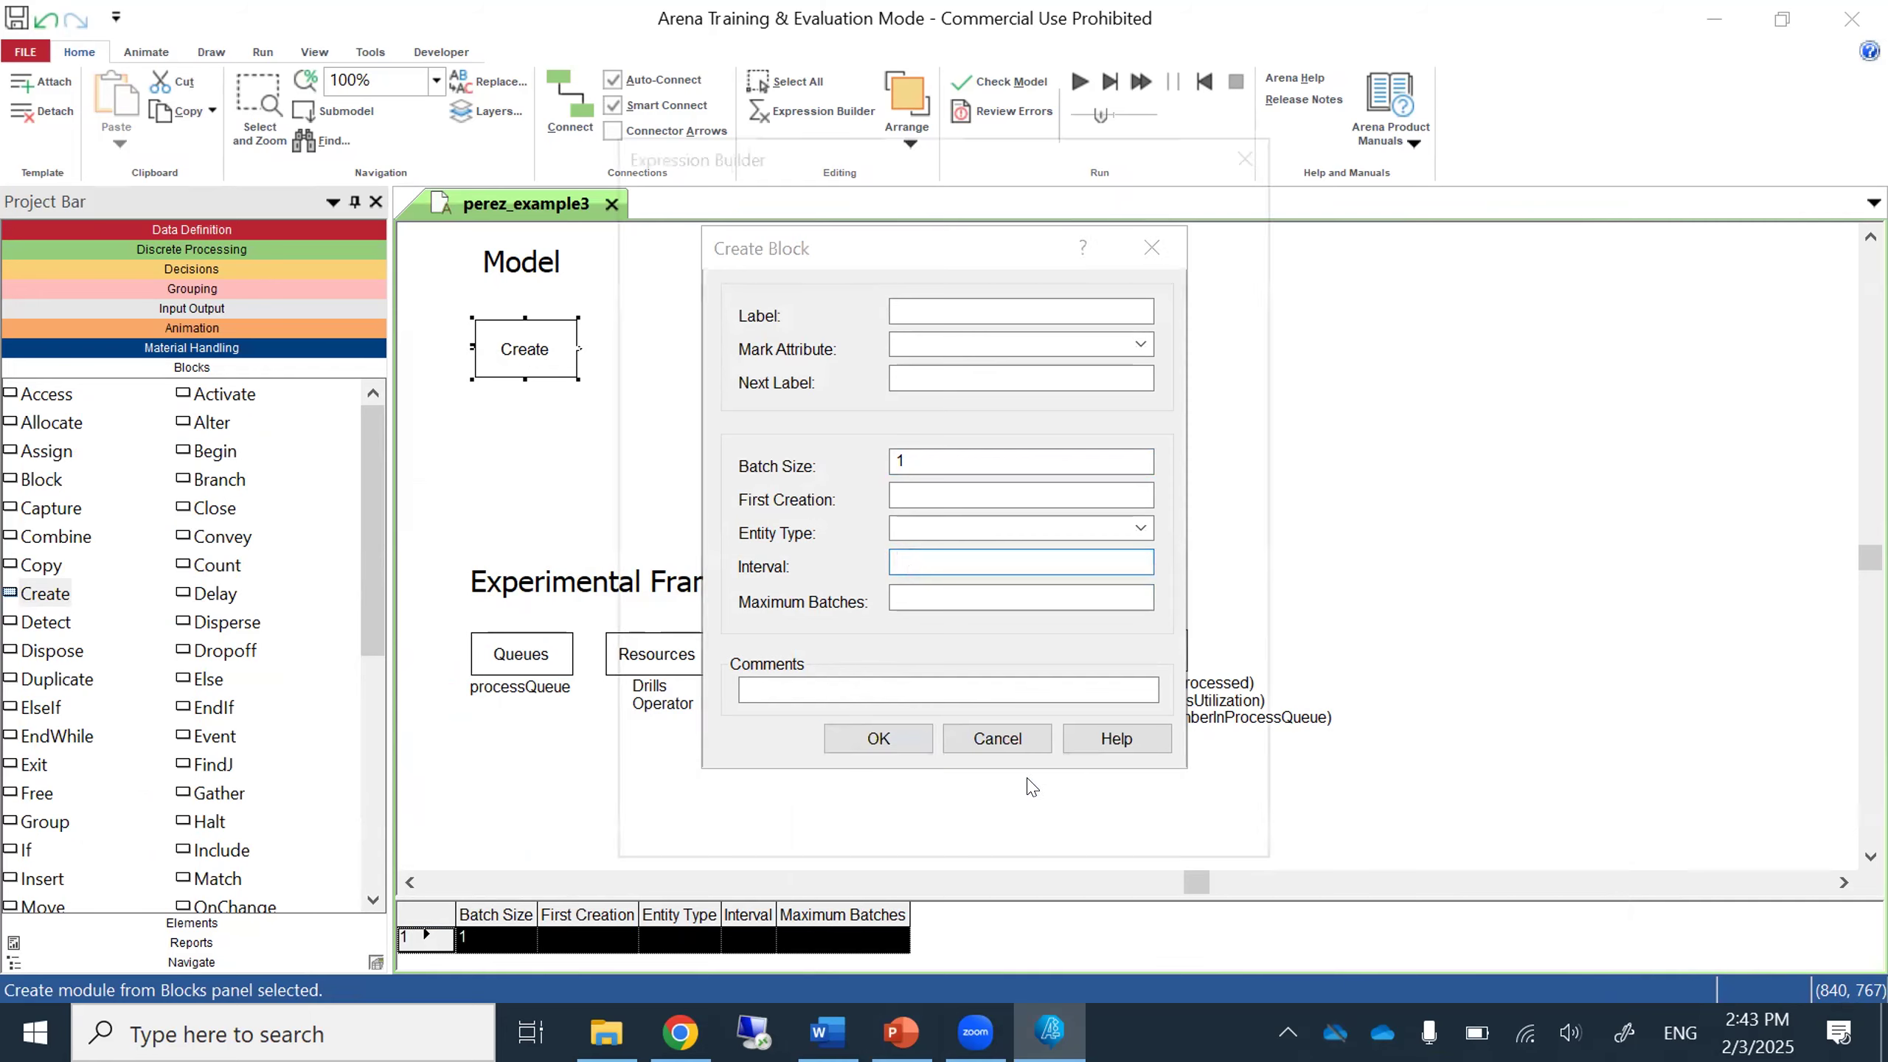
{"action": "double_click", "coordinate": [736, 367]}
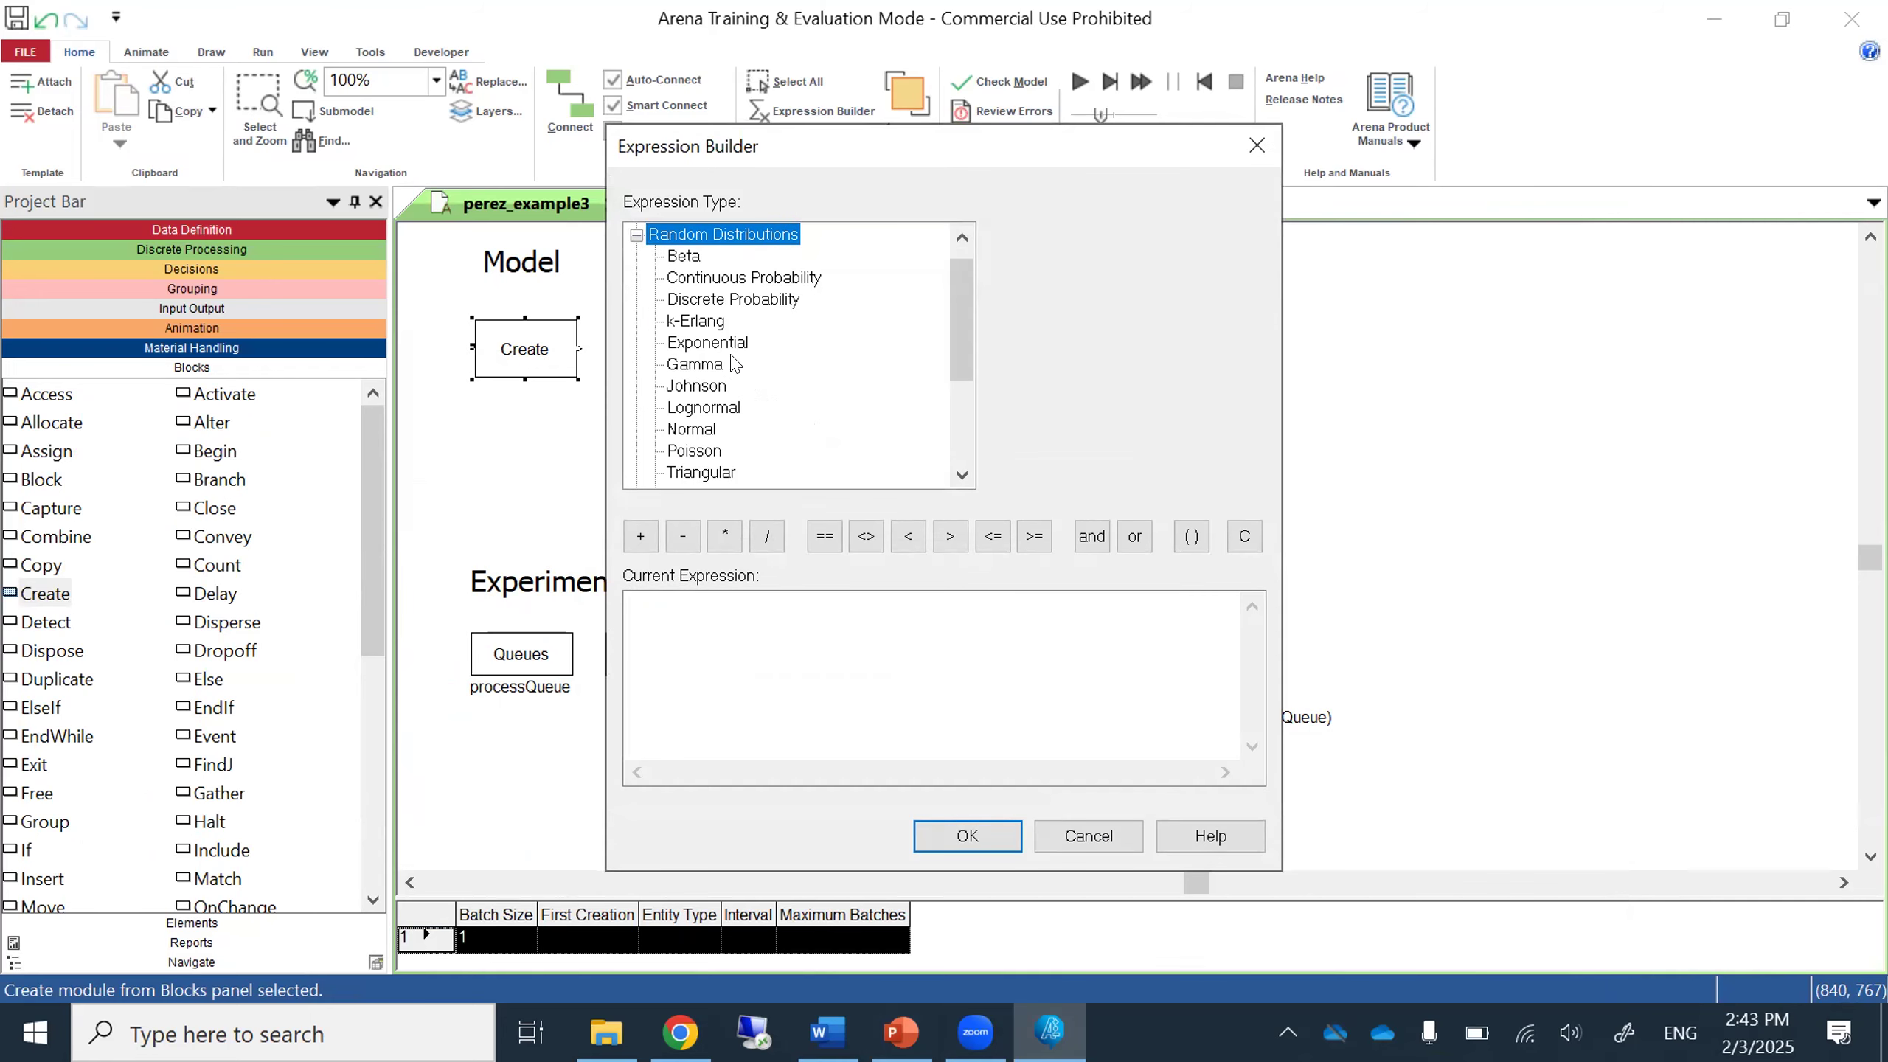
{"action": "left_click", "coordinate": [723, 345]}
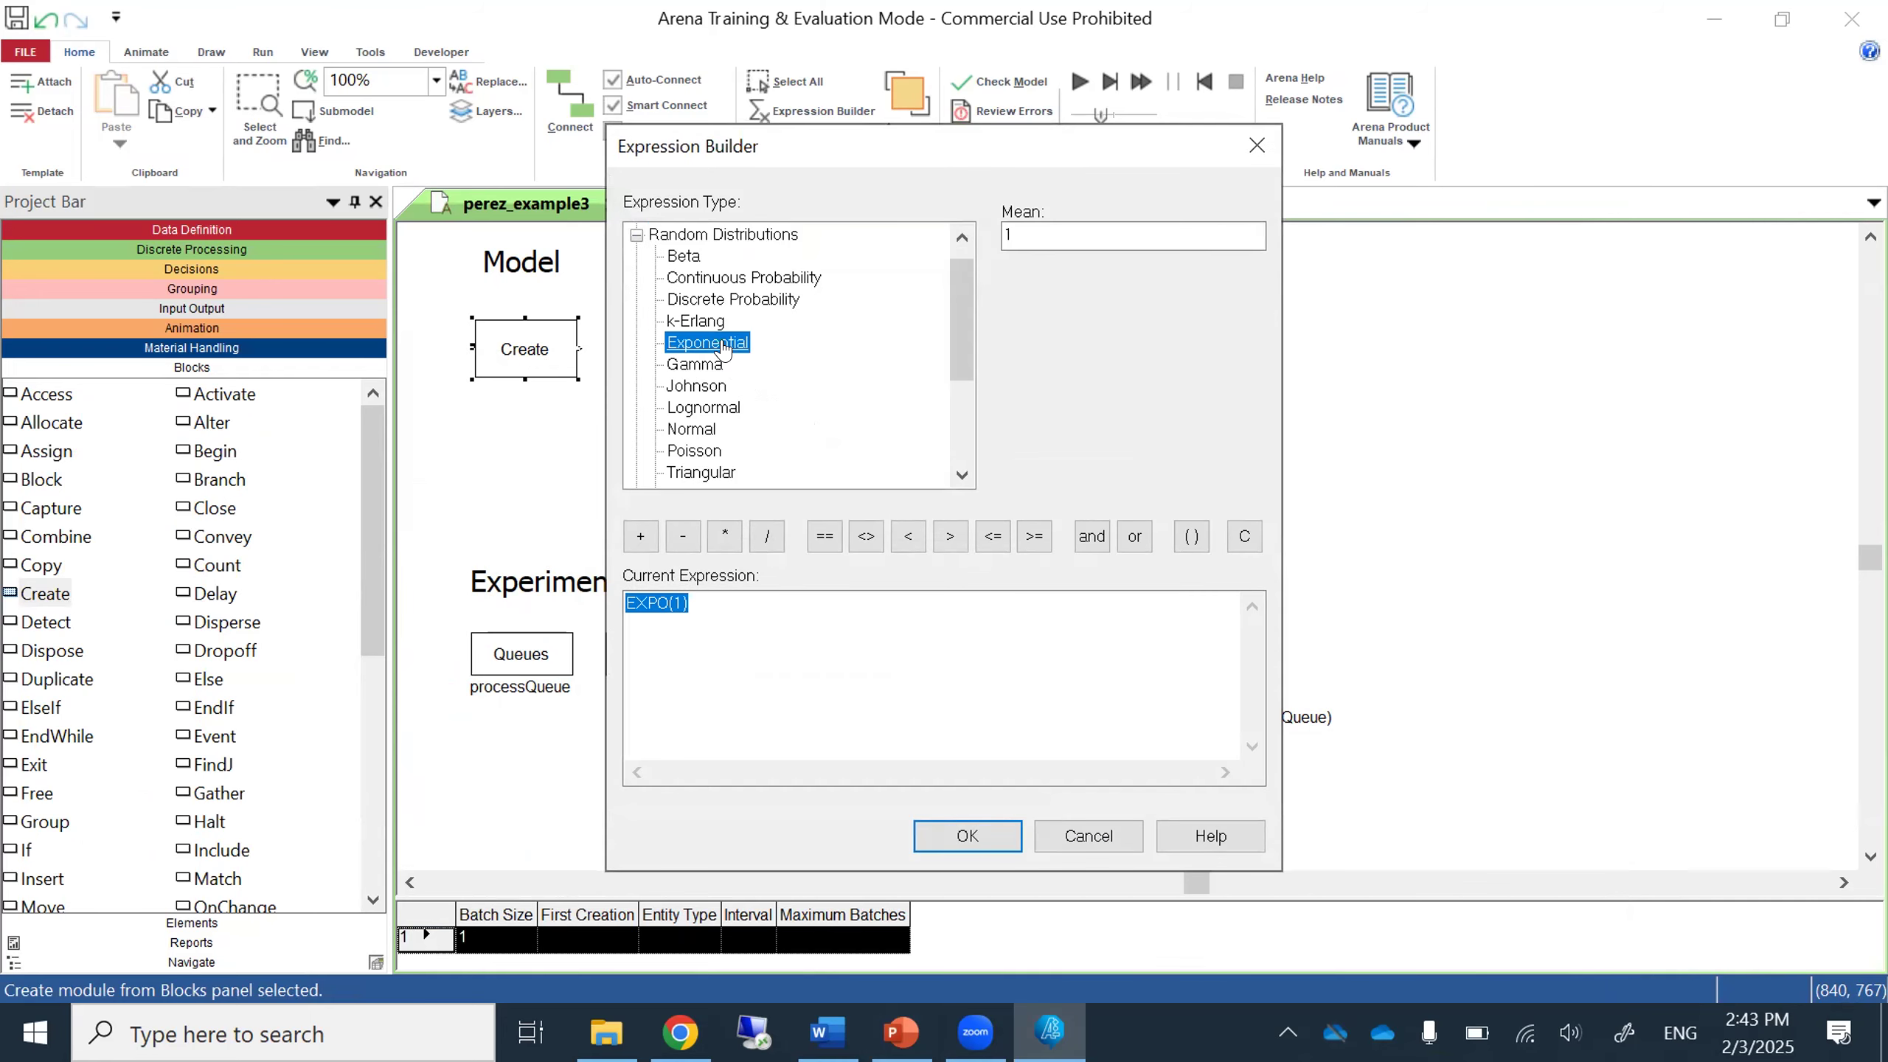
{"action": "double_click", "coordinate": [1026, 233]}
{"action": "type", "text": "4.4"}
{"action": "left_click", "coordinate": [966, 834]}
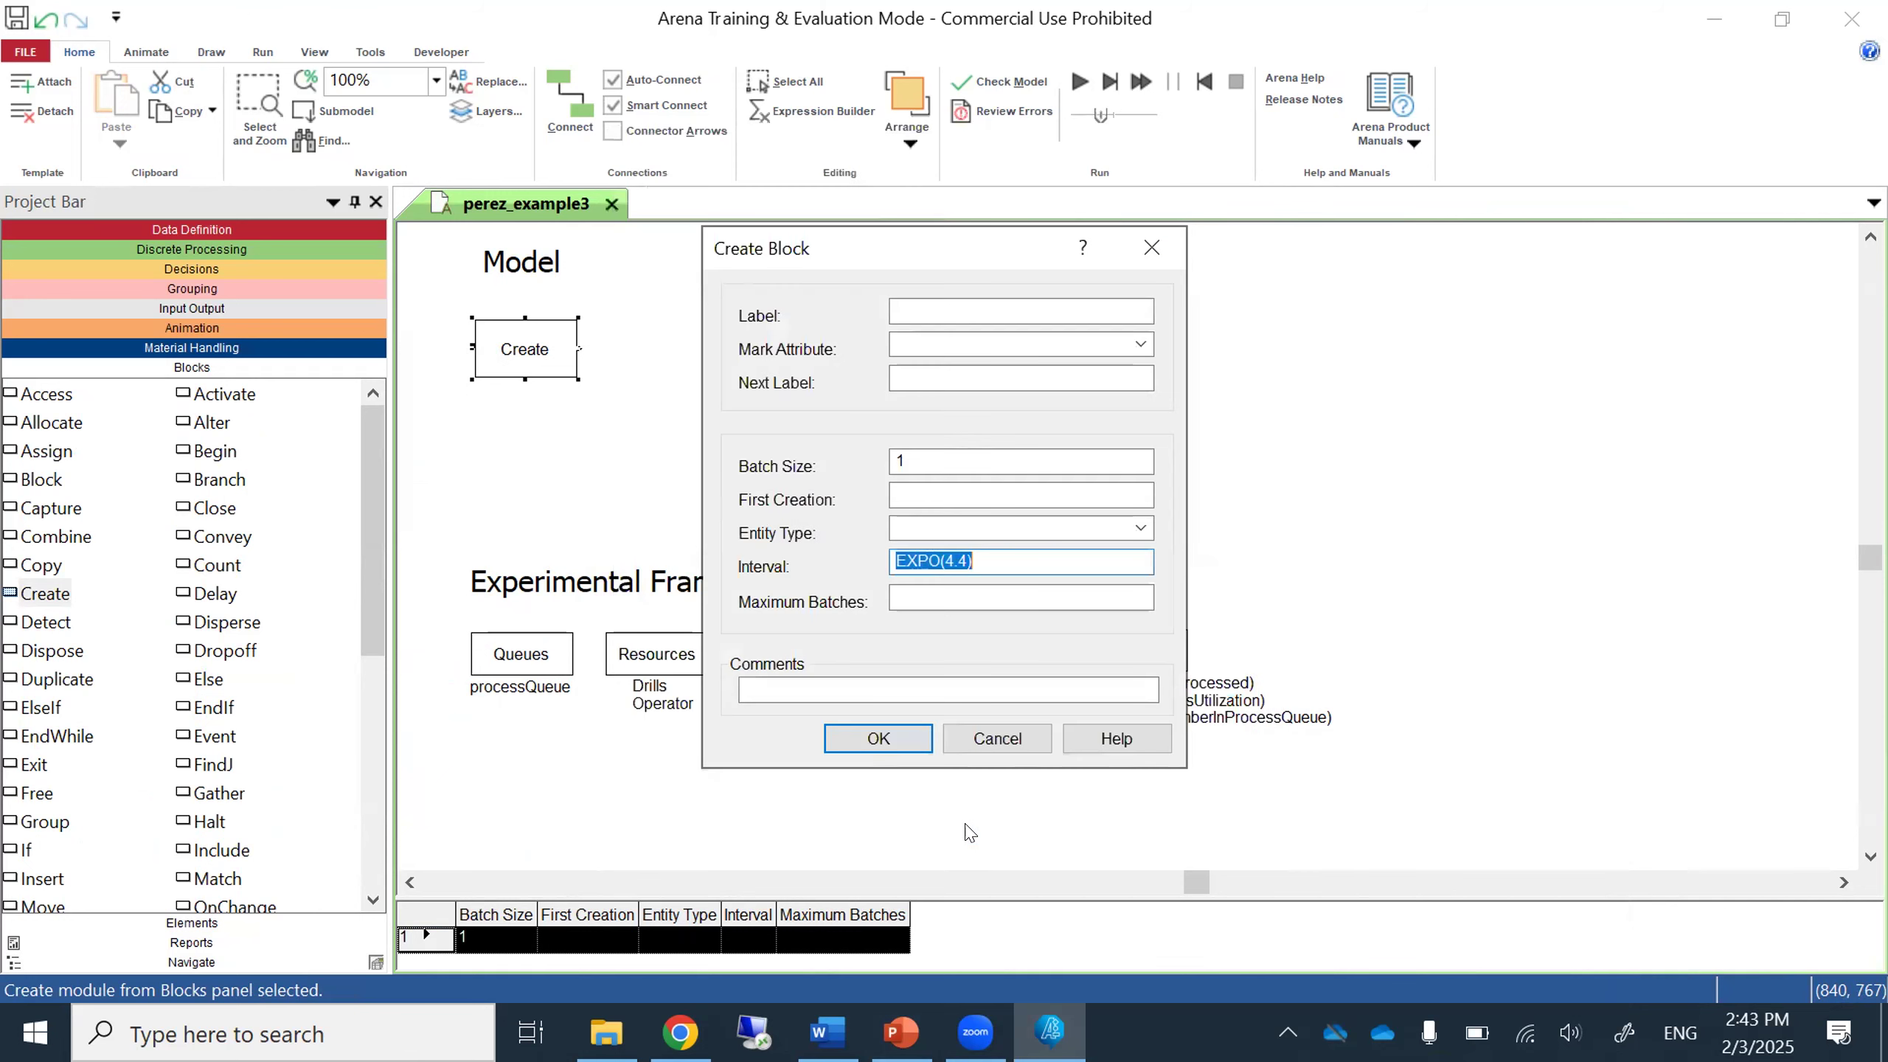
{"action": "left_click", "coordinate": [878, 736]}
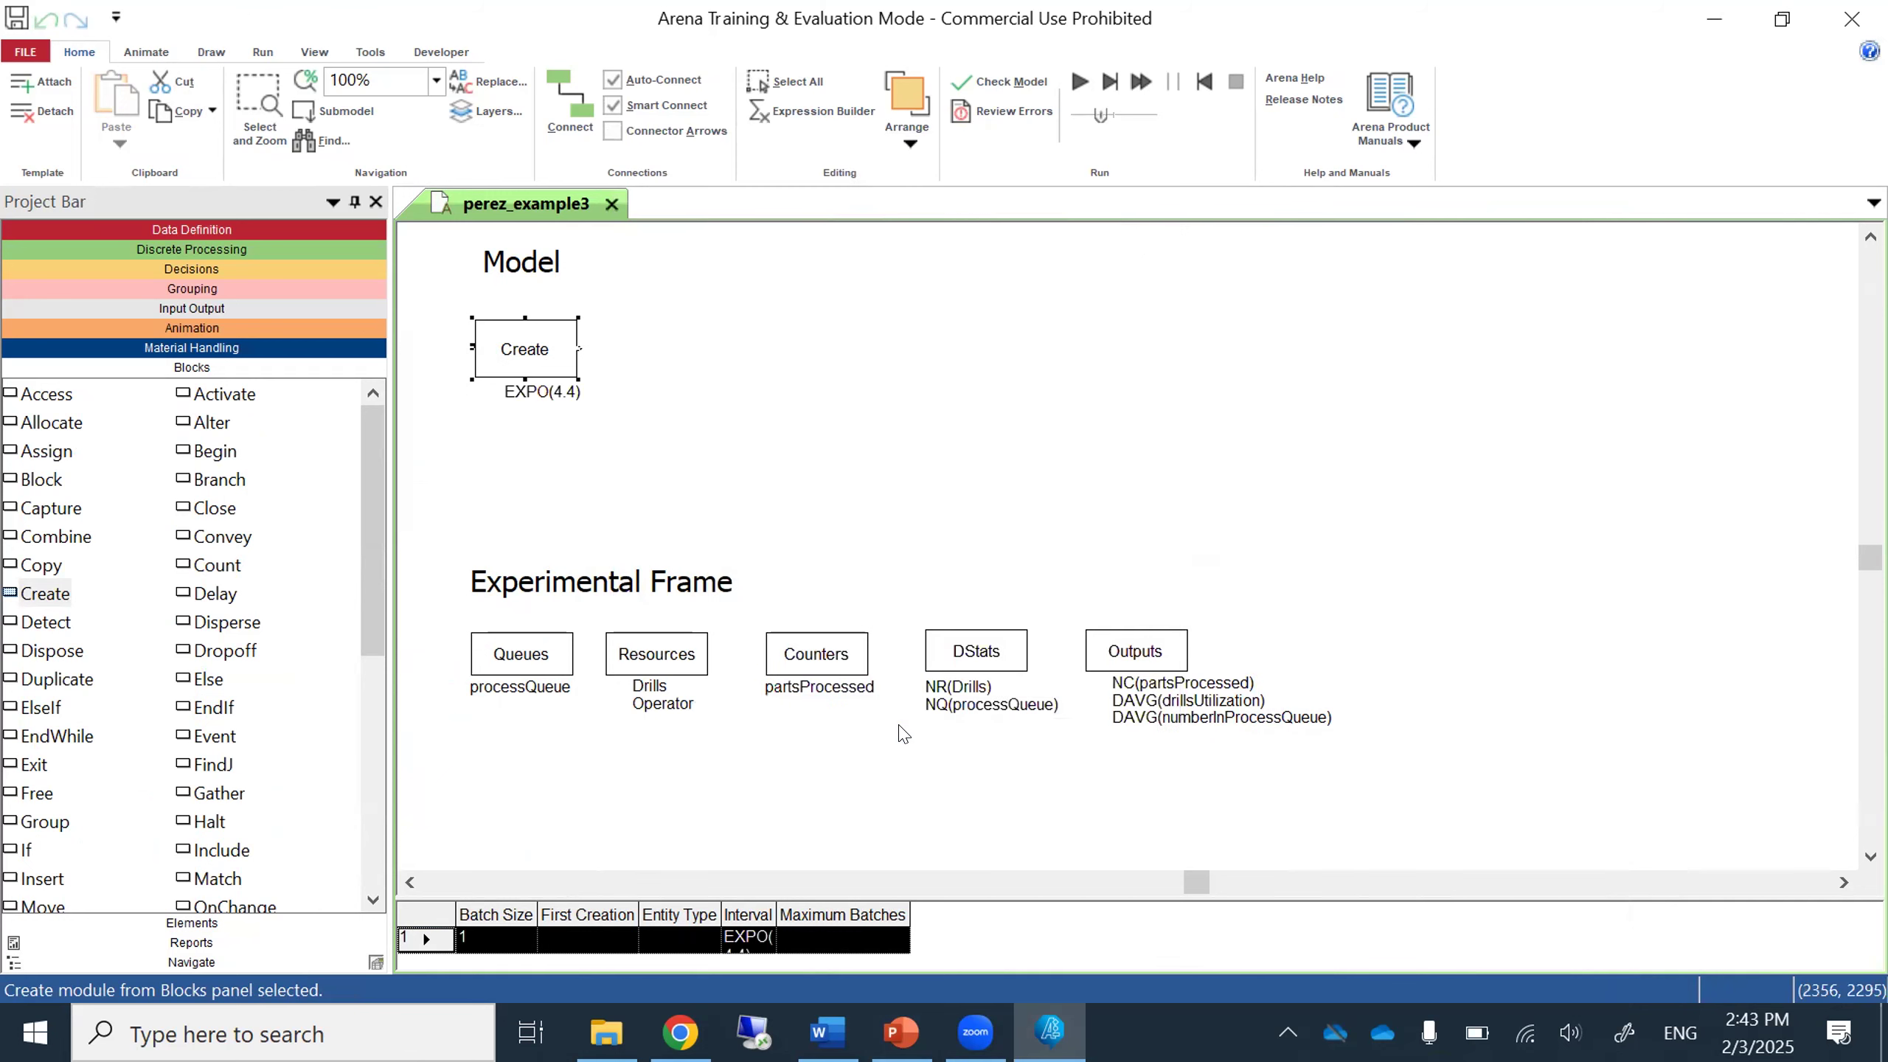
{"action": "mouse_move", "coordinate": [529, 390]}
{"action": "left_mouse_down"}
{"action": "mouse_move", "coordinate": [523, 408]}
{"action": "mouse_move", "coordinate": [508, 390]}
{"action": "left_mouse_up"}
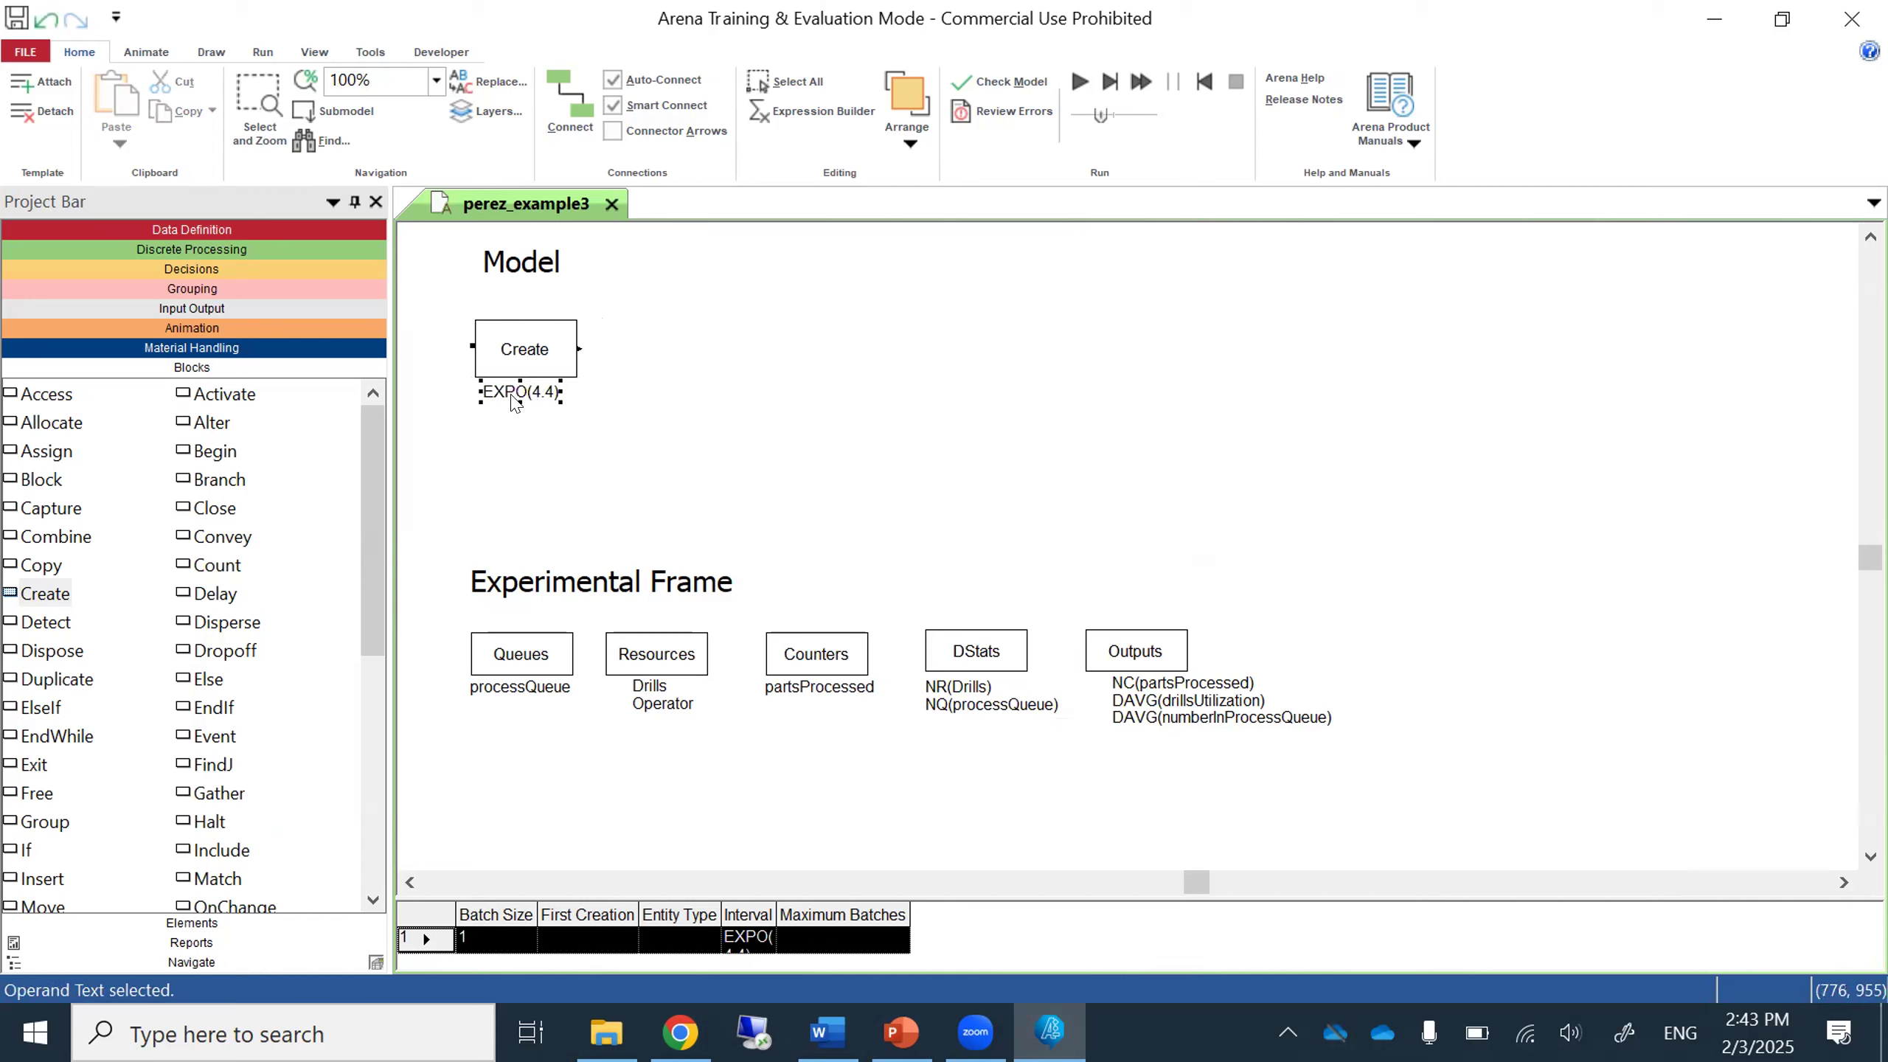
{"action": "left_click", "coordinate": [689, 409]}
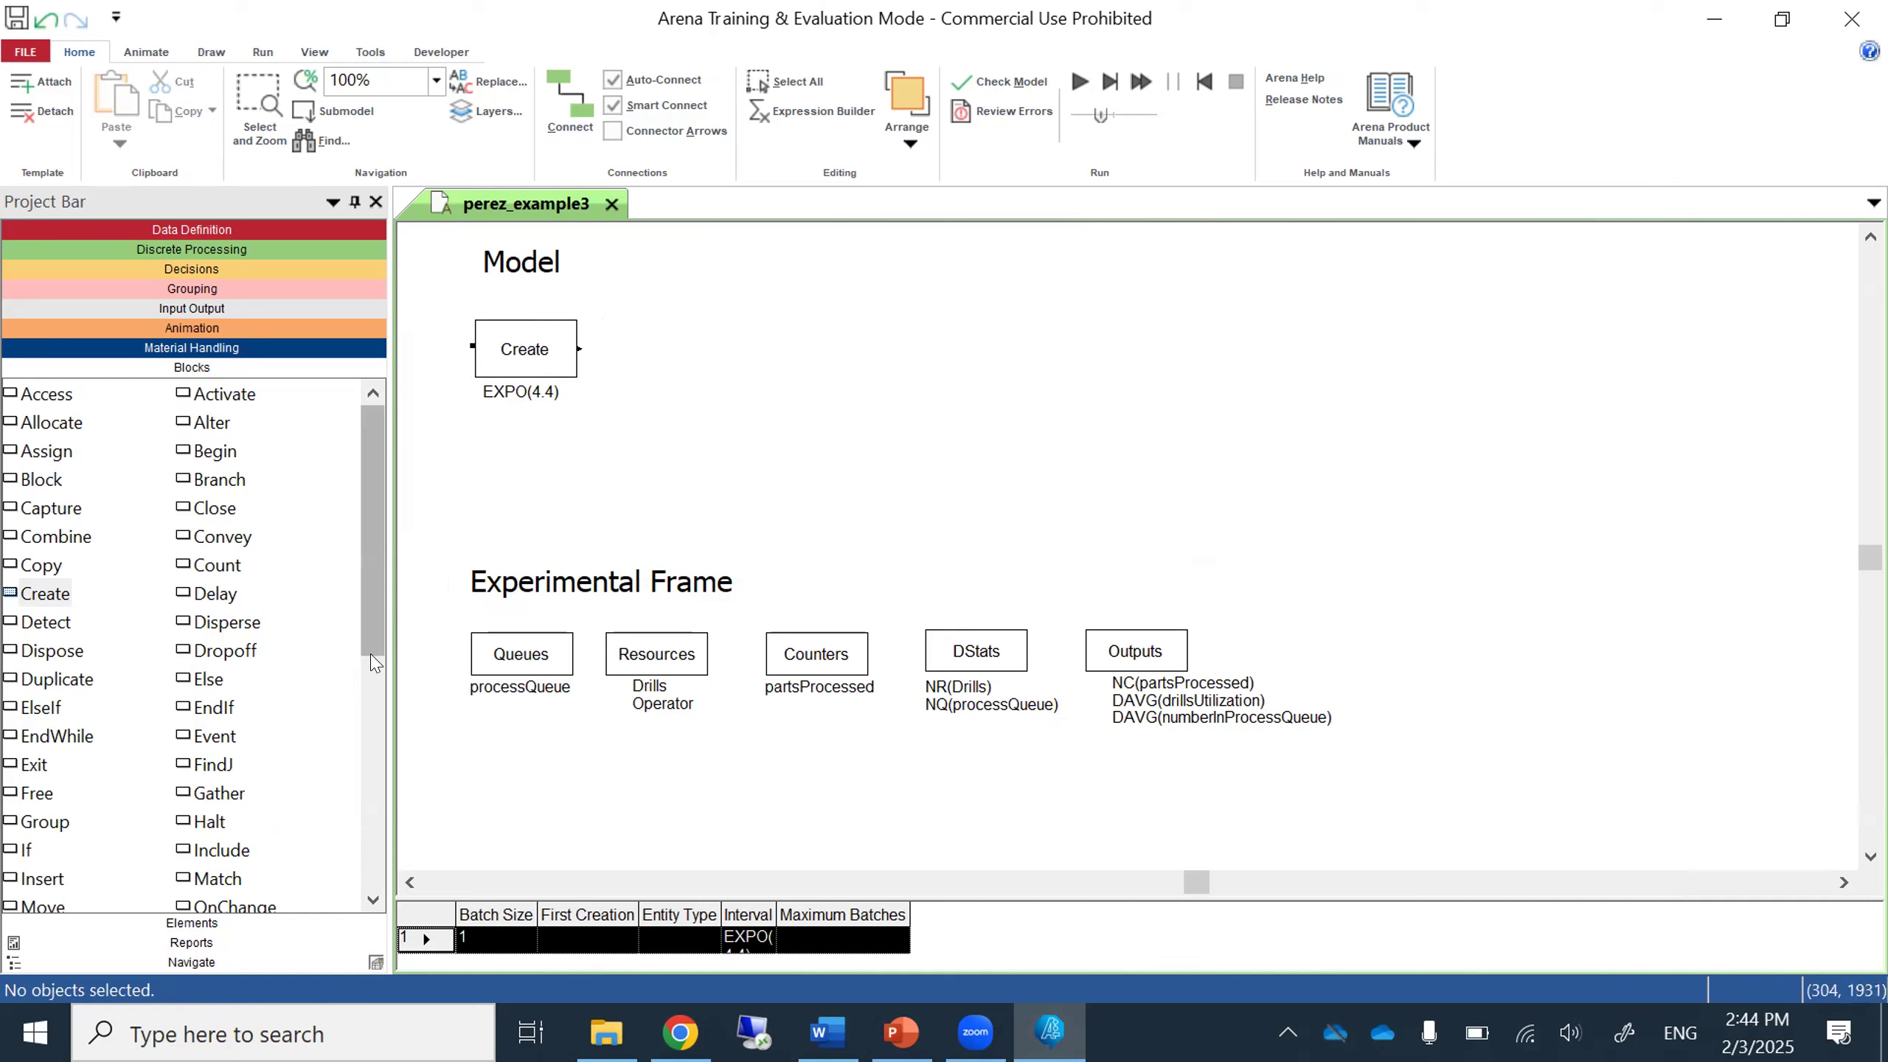
Place a Queue block to the right of the Create block and connect Create to it.
{"action": "left_click_drag", "start_coordinate": [375, 661], "coordinate": [381, 778]}
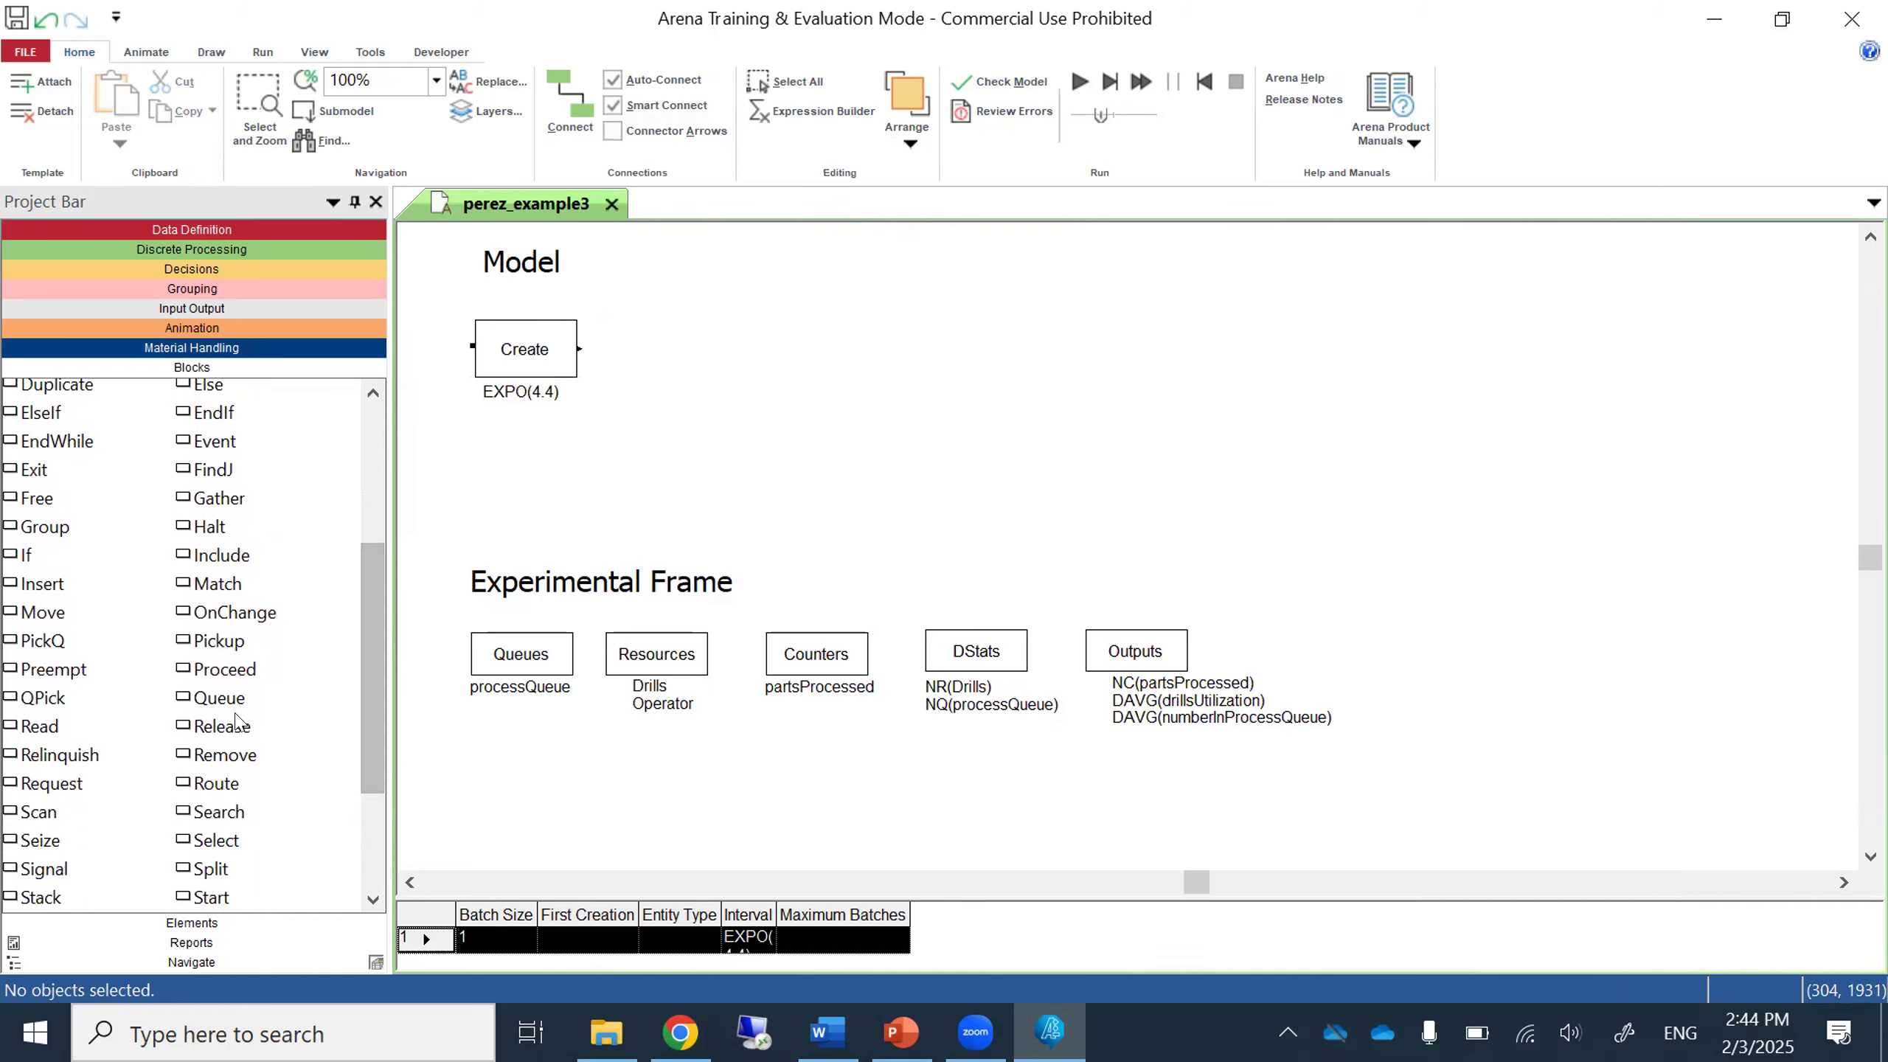
{"action": "left_click_drag", "start_coordinate": [226, 708], "coordinate": [635, 340]}
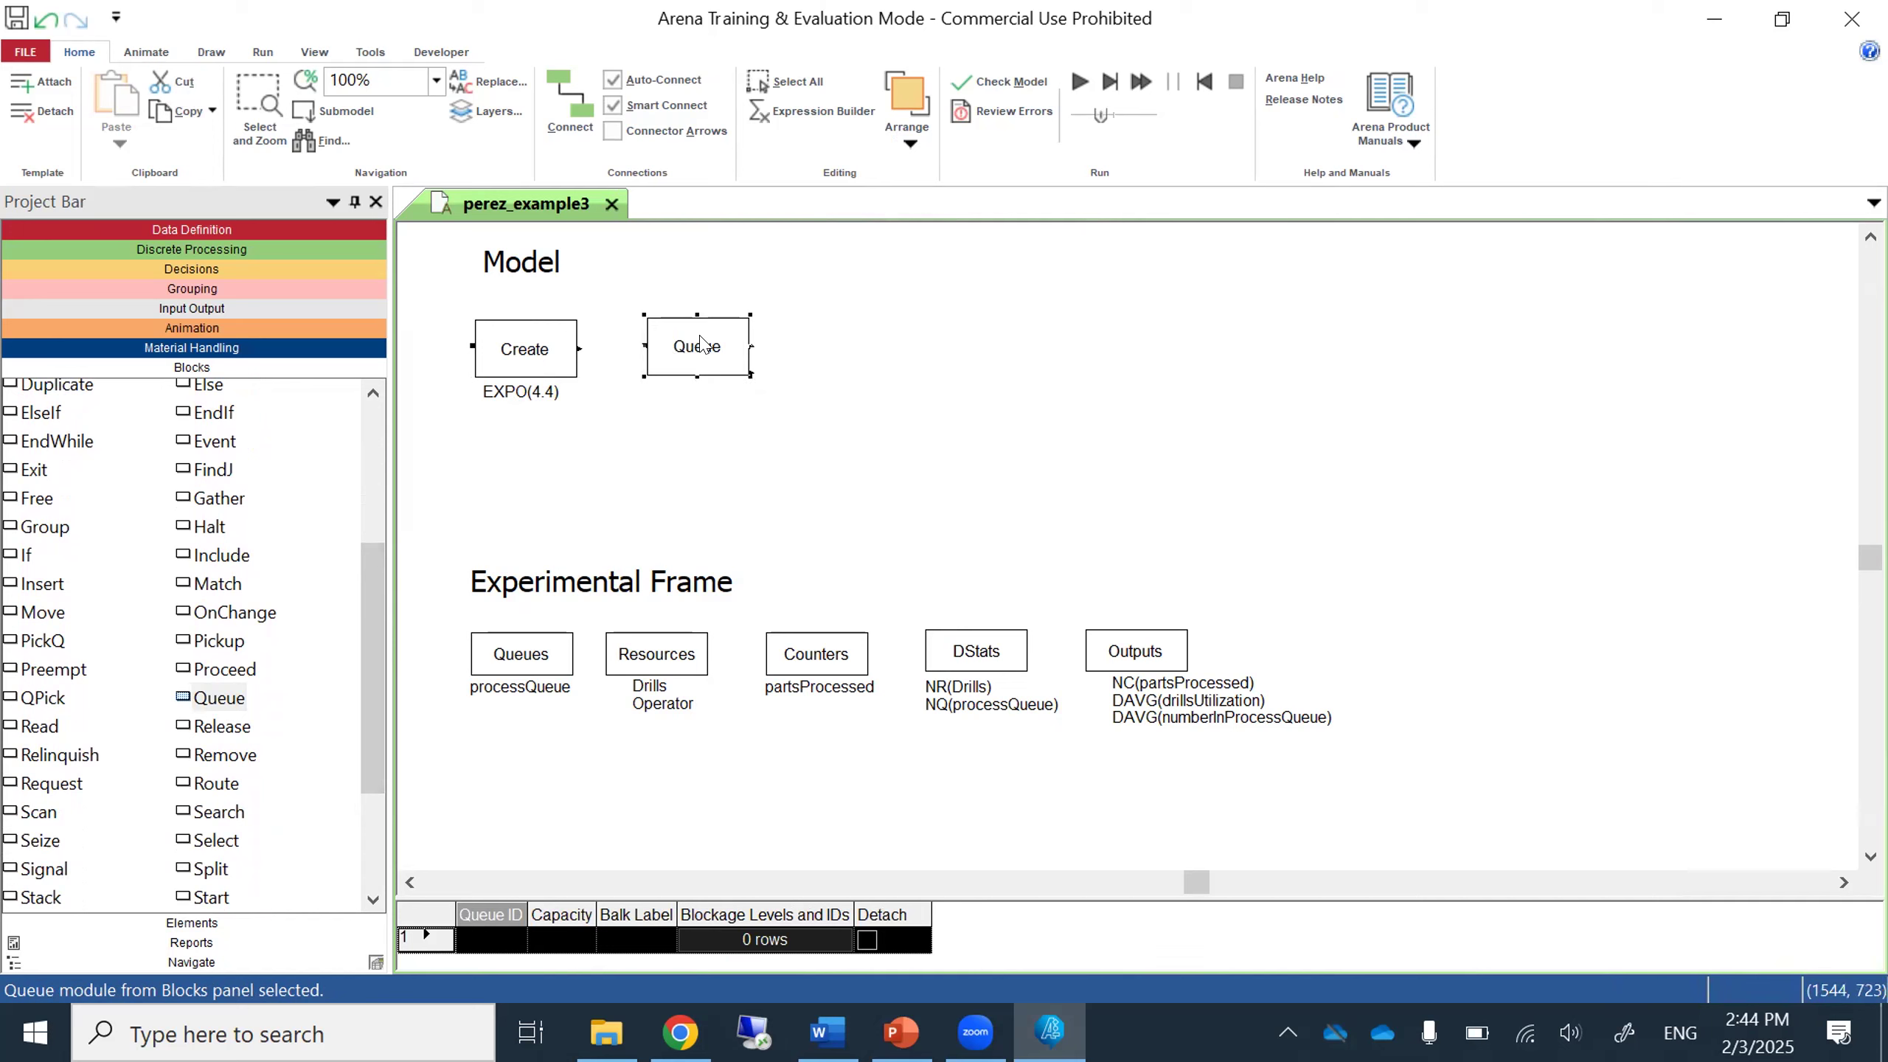
{"action": "left_click", "coordinate": [570, 104]}
{"action": "left_click", "coordinate": [579, 348]}
{"action": "left_click", "coordinate": [646, 346]}
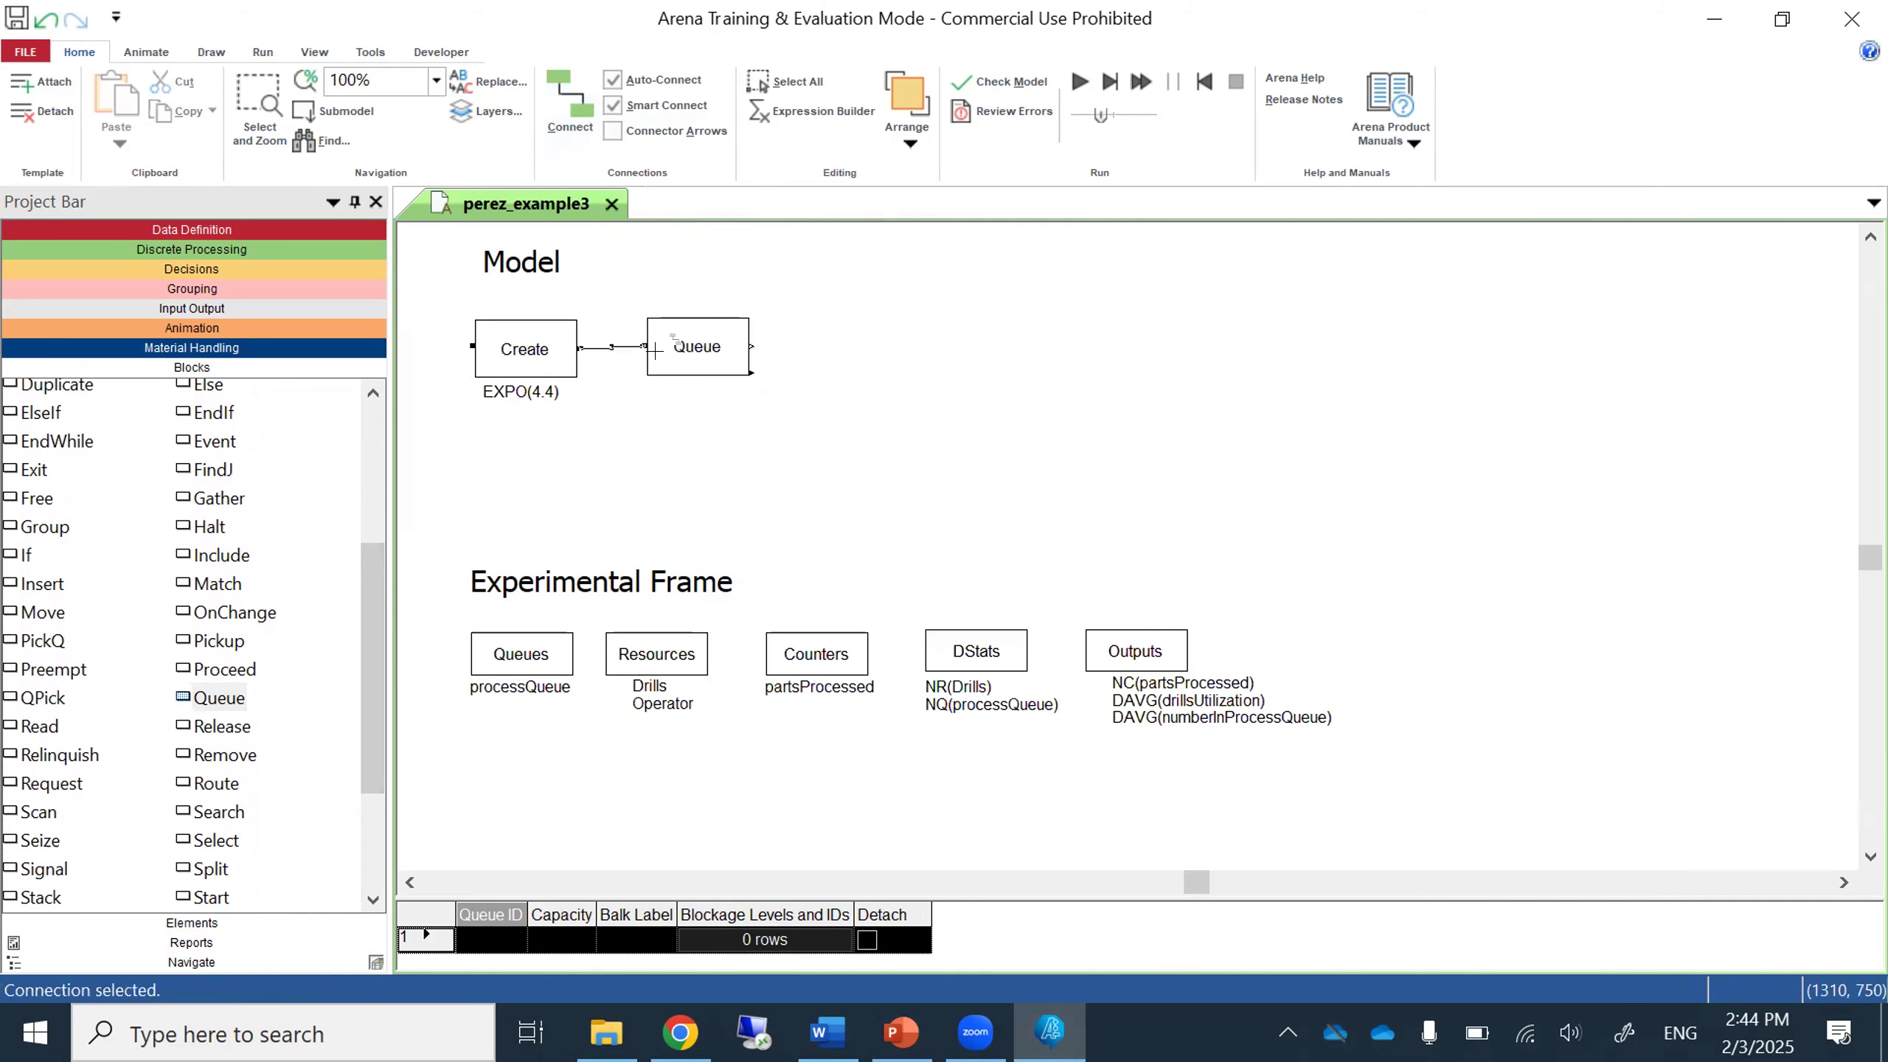
Assign processQueue as the Queue block's queue ID.
{"action": "double_click", "coordinate": [686, 359]}
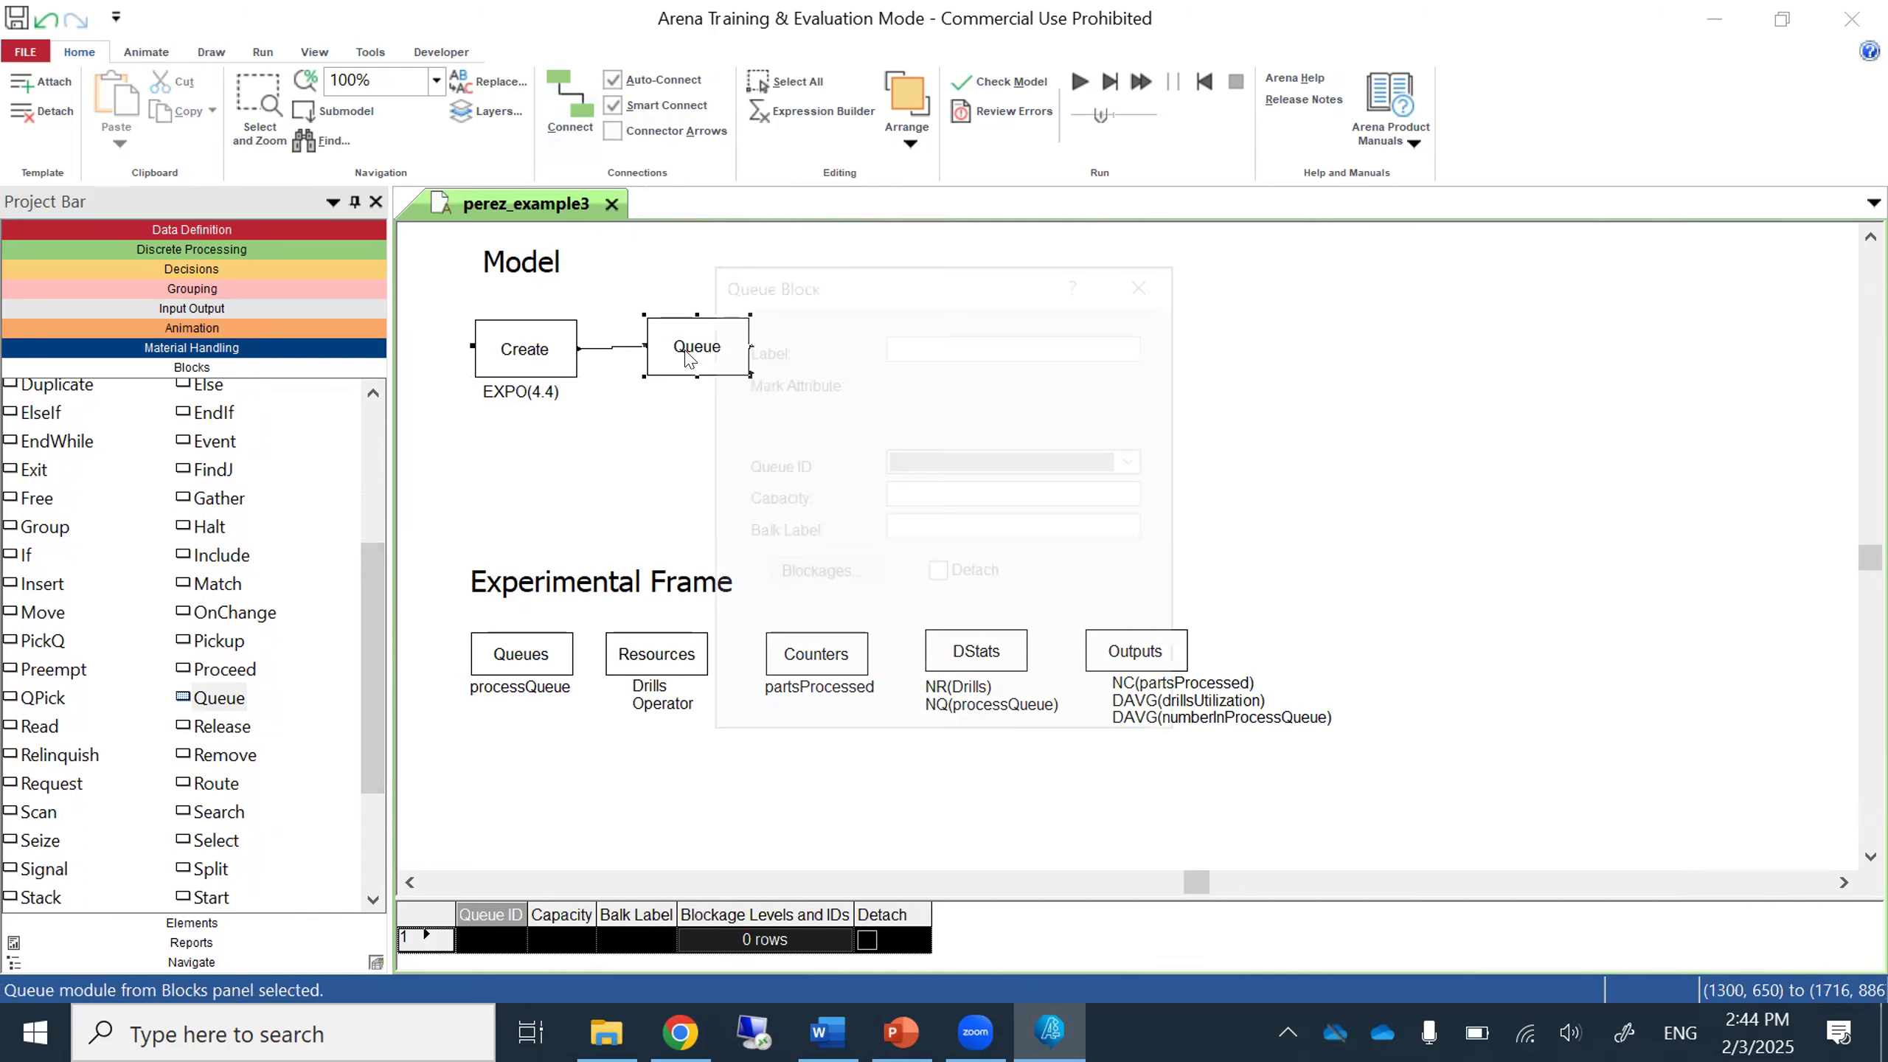
{"action": "left_click", "coordinate": [1136, 460]}
{"action": "left_click", "coordinate": [1106, 483]}
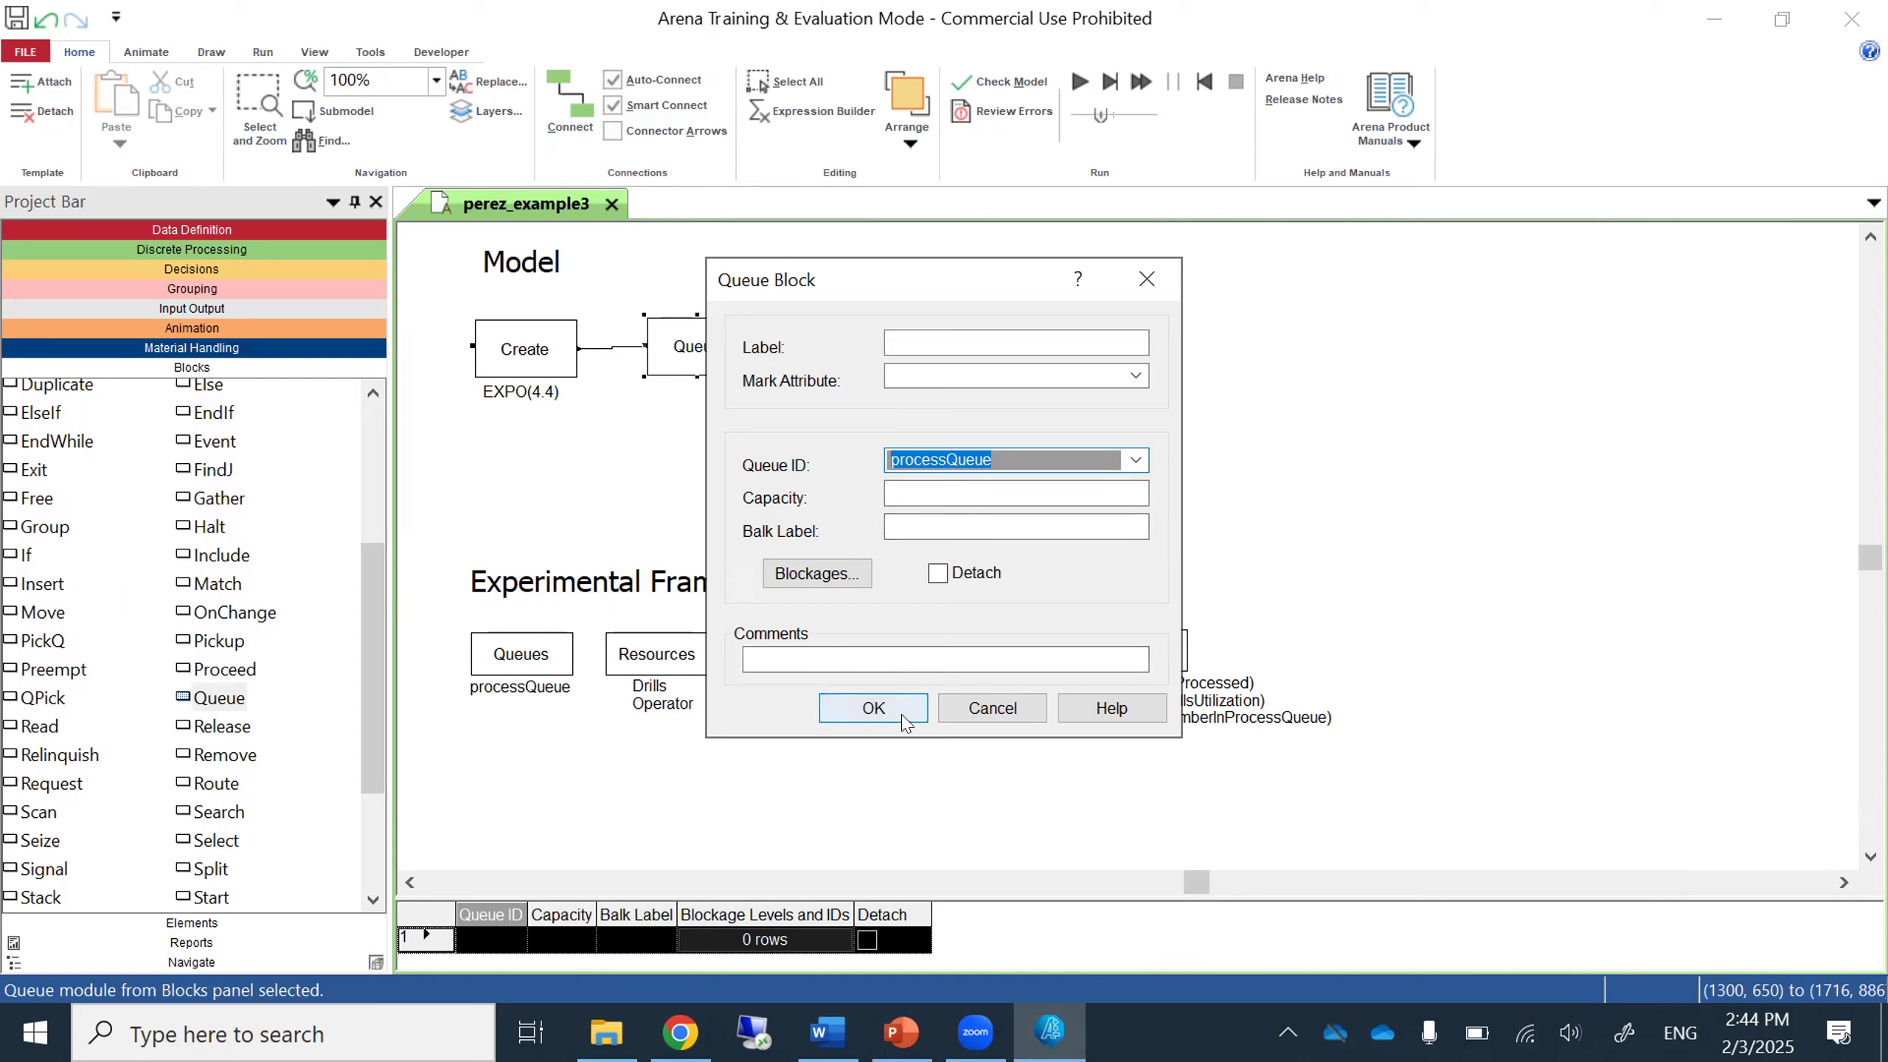
{"action": "left_click", "coordinate": [874, 708]}
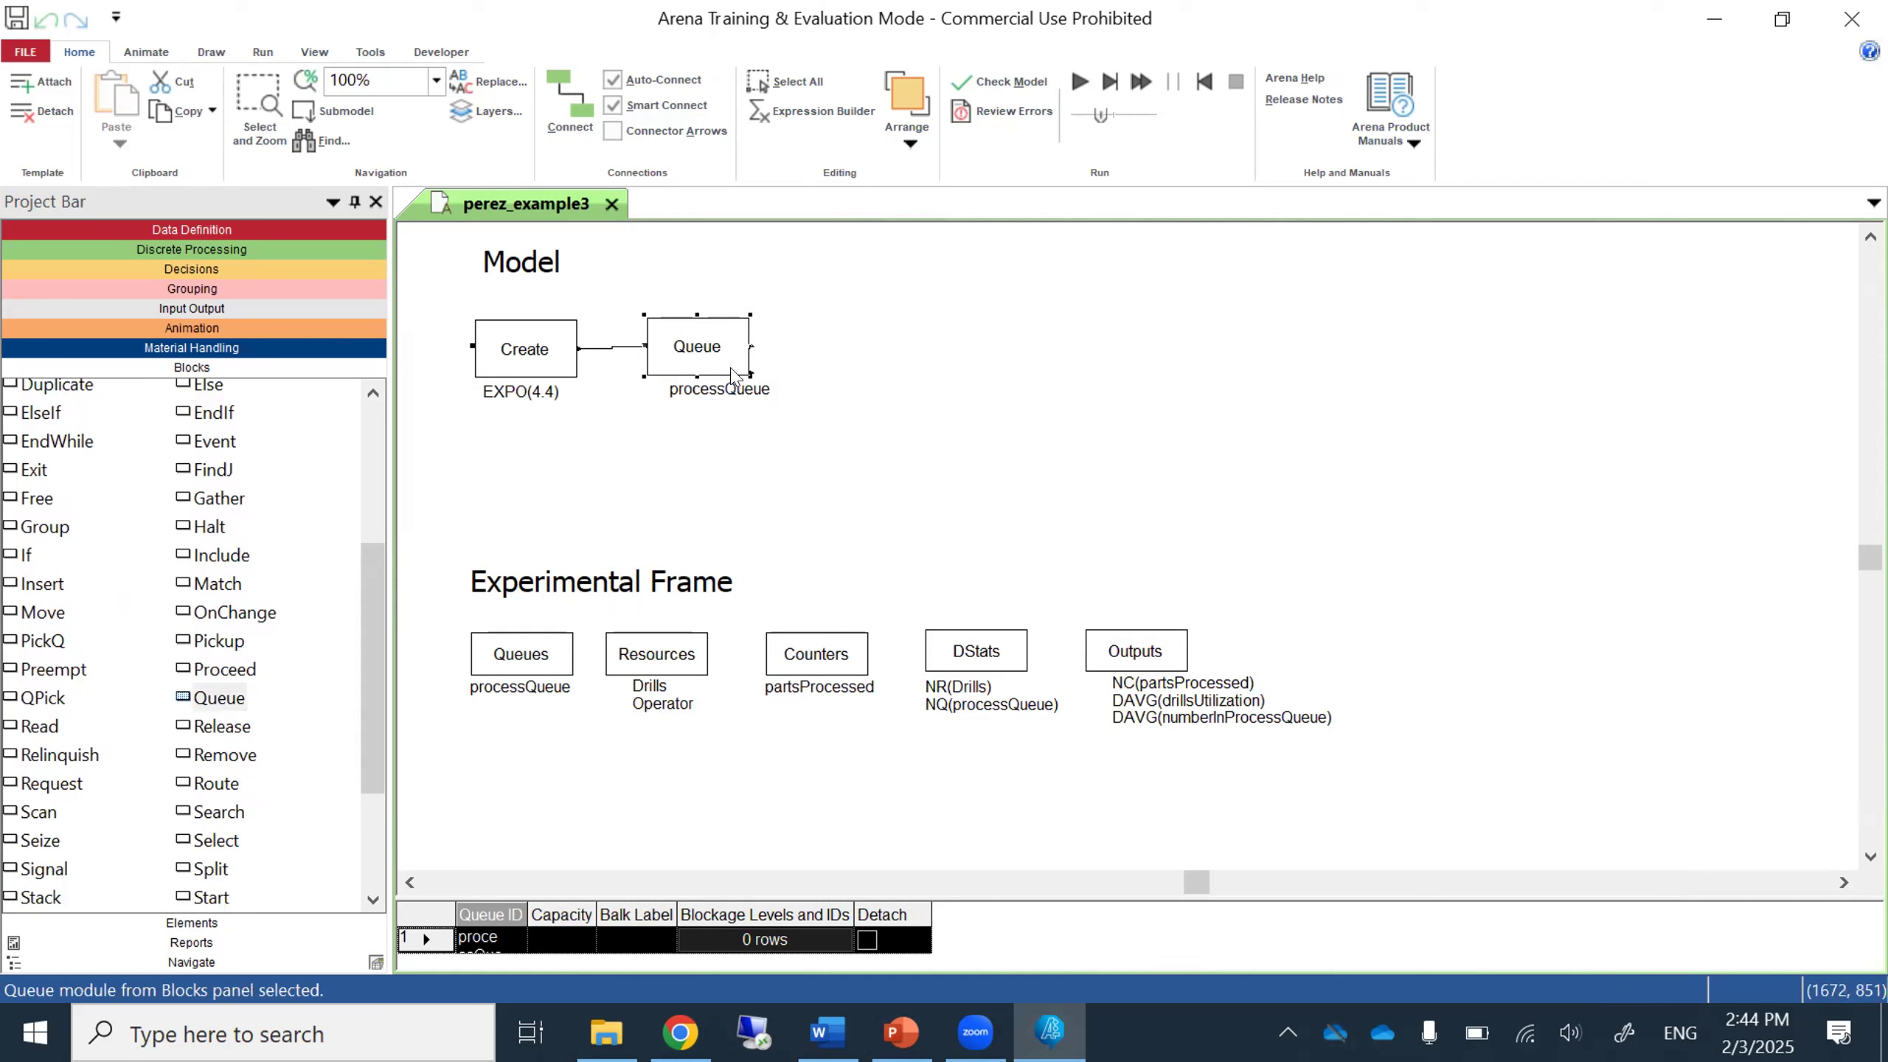
Move the Queue block closer to the Create block, roughly level with it.
{"action": "scroll", "coordinate": [734, 376], "scroll_direction": "down", "scroll_amount": 1}
{"action": "scroll", "coordinate": [733, 376], "scroll_direction": "up", "scroll_amount": 1}
{"action": "left_click_drag", "start_coordinate": [725, 368], "coordinate": [658, 359]}
{"action": "left_click", "coordinate": [815, 339]}
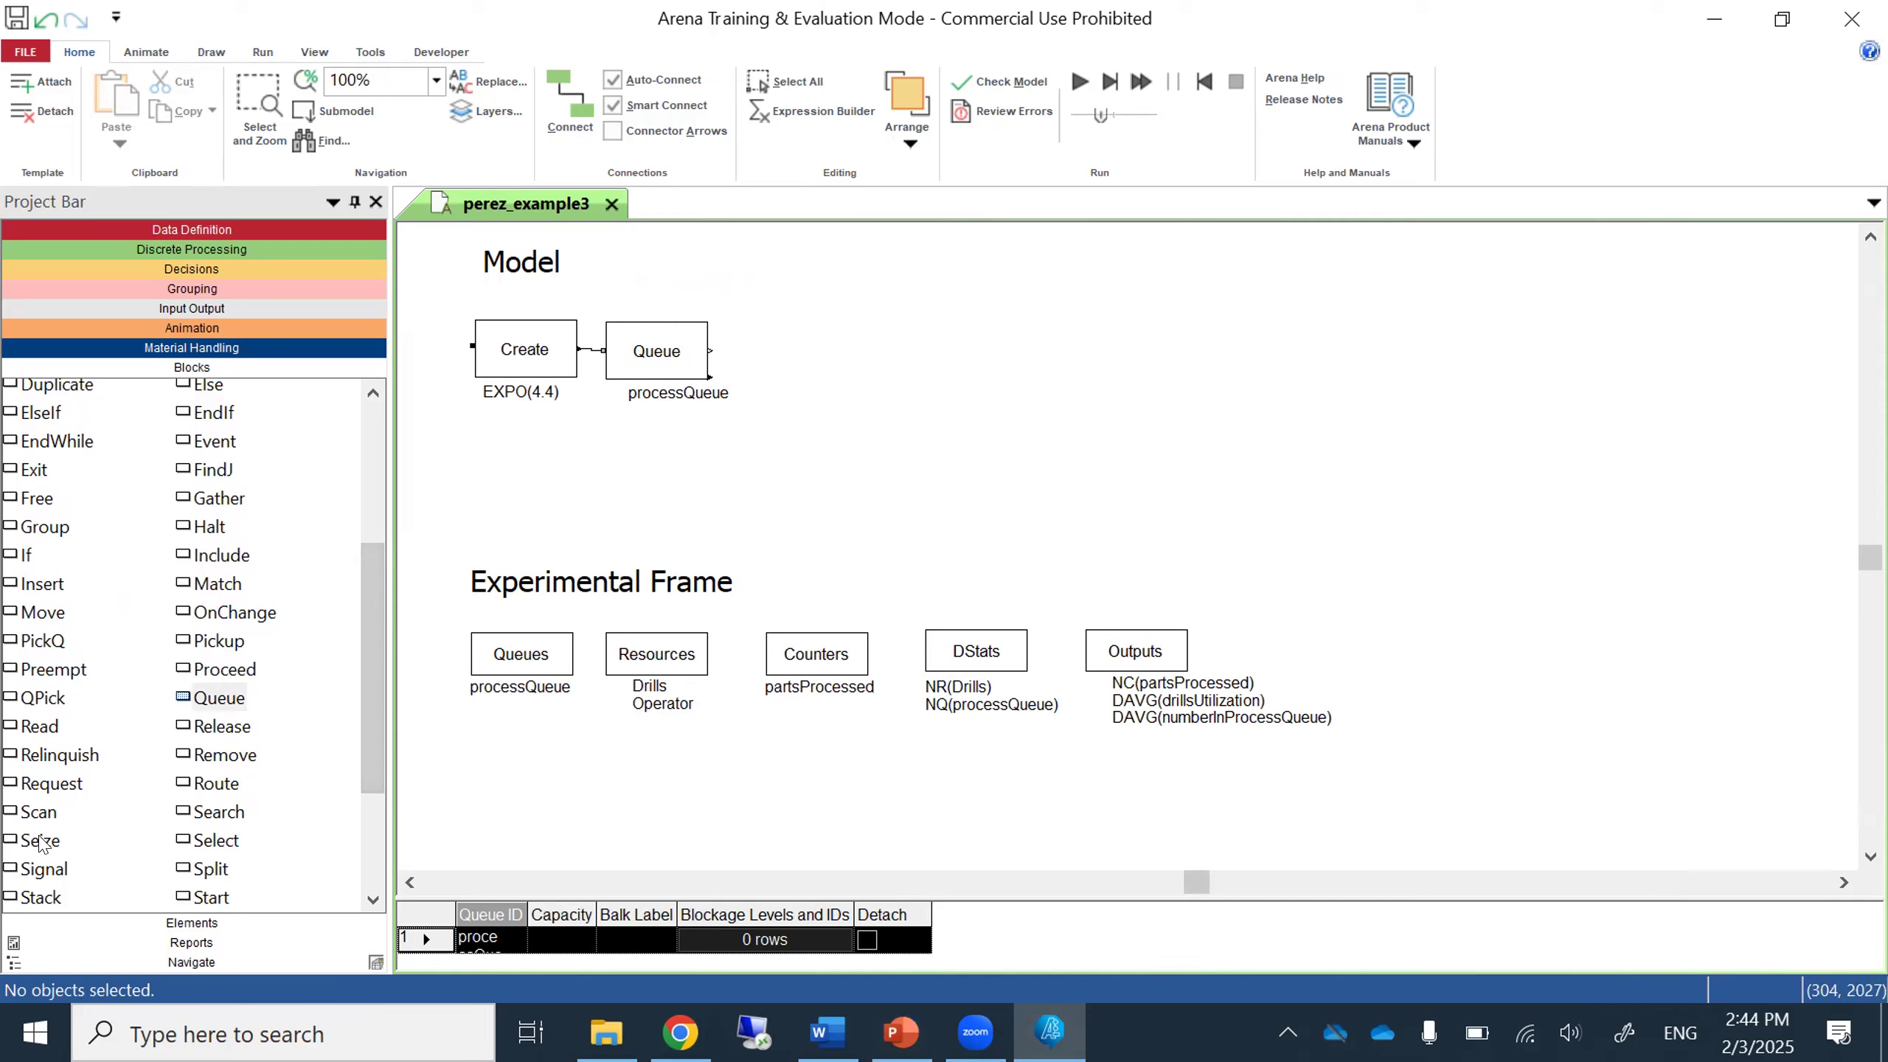
Place a Seize block to the right of the Queue block and add 1 unit of the Drills resource to it.
{"action": "left_click_drag", "start_coordinate": [41, 843], "coordinate": [769, 347]}
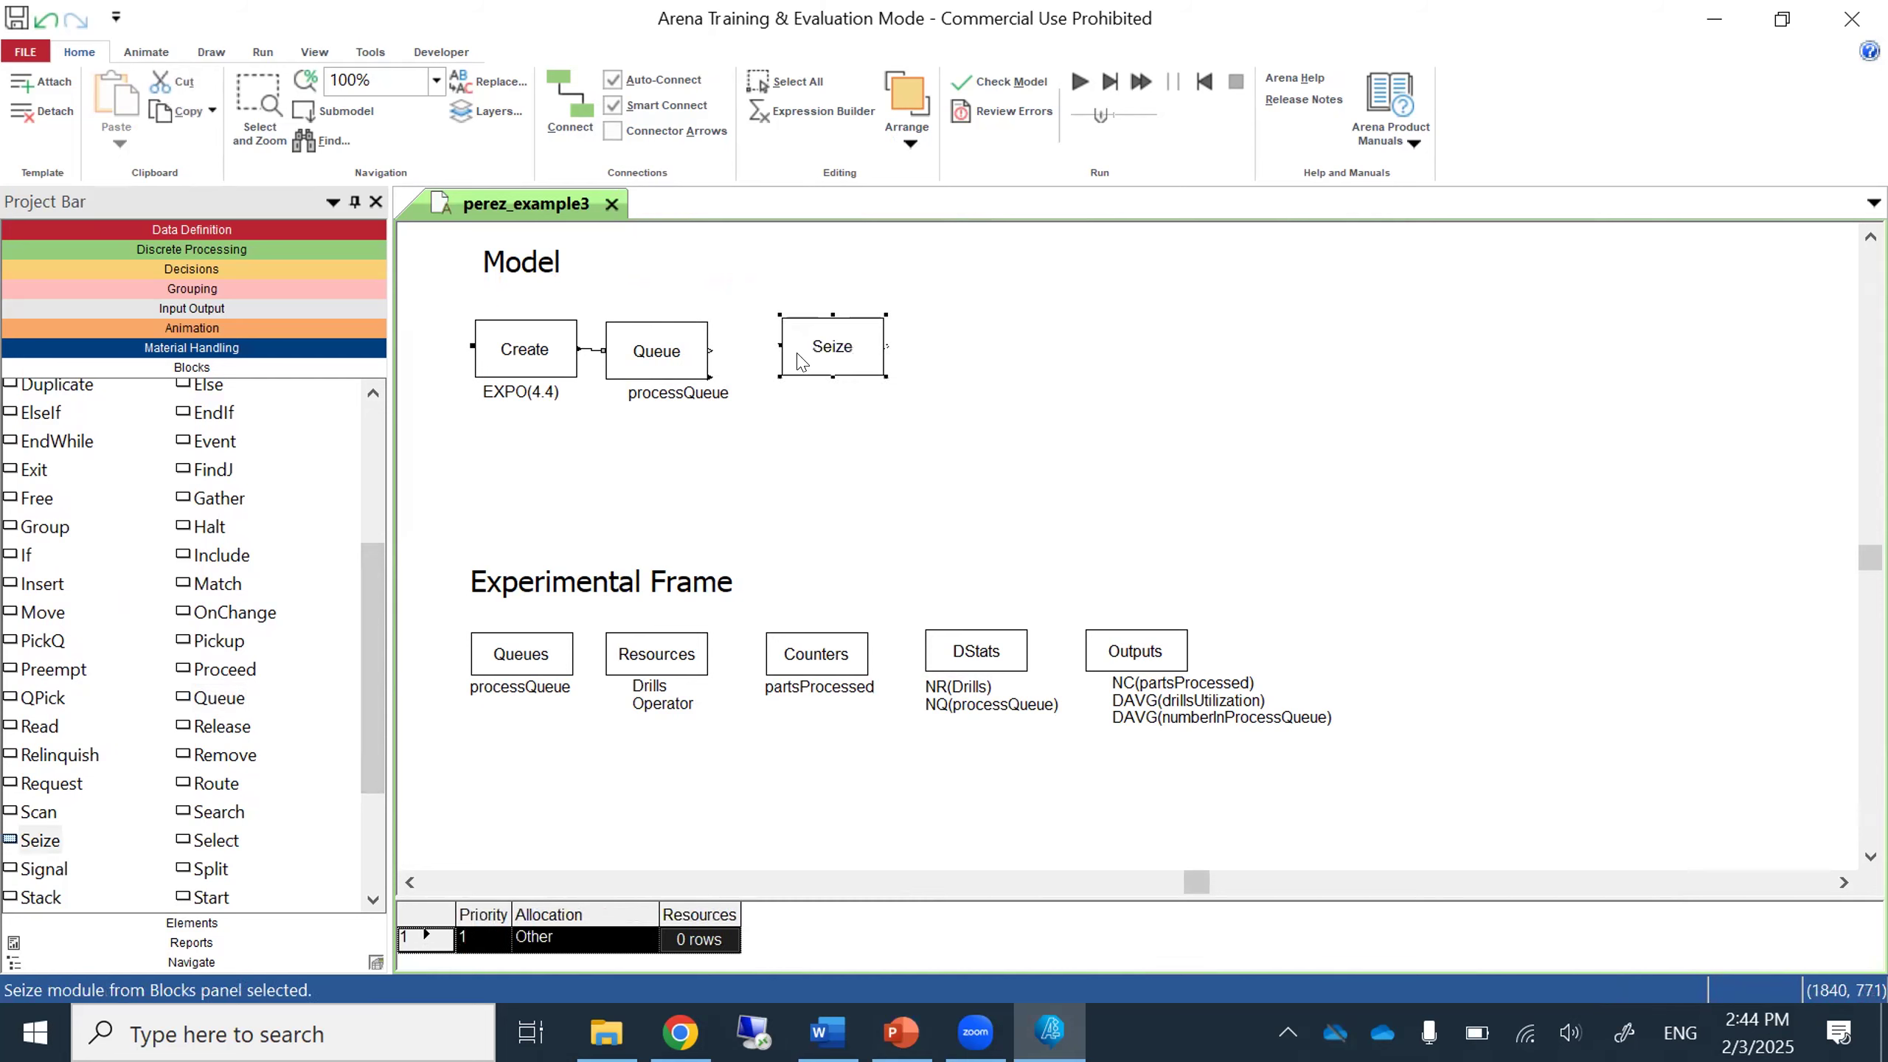
{"action": "double_click", "coordinate": [818, 347]}
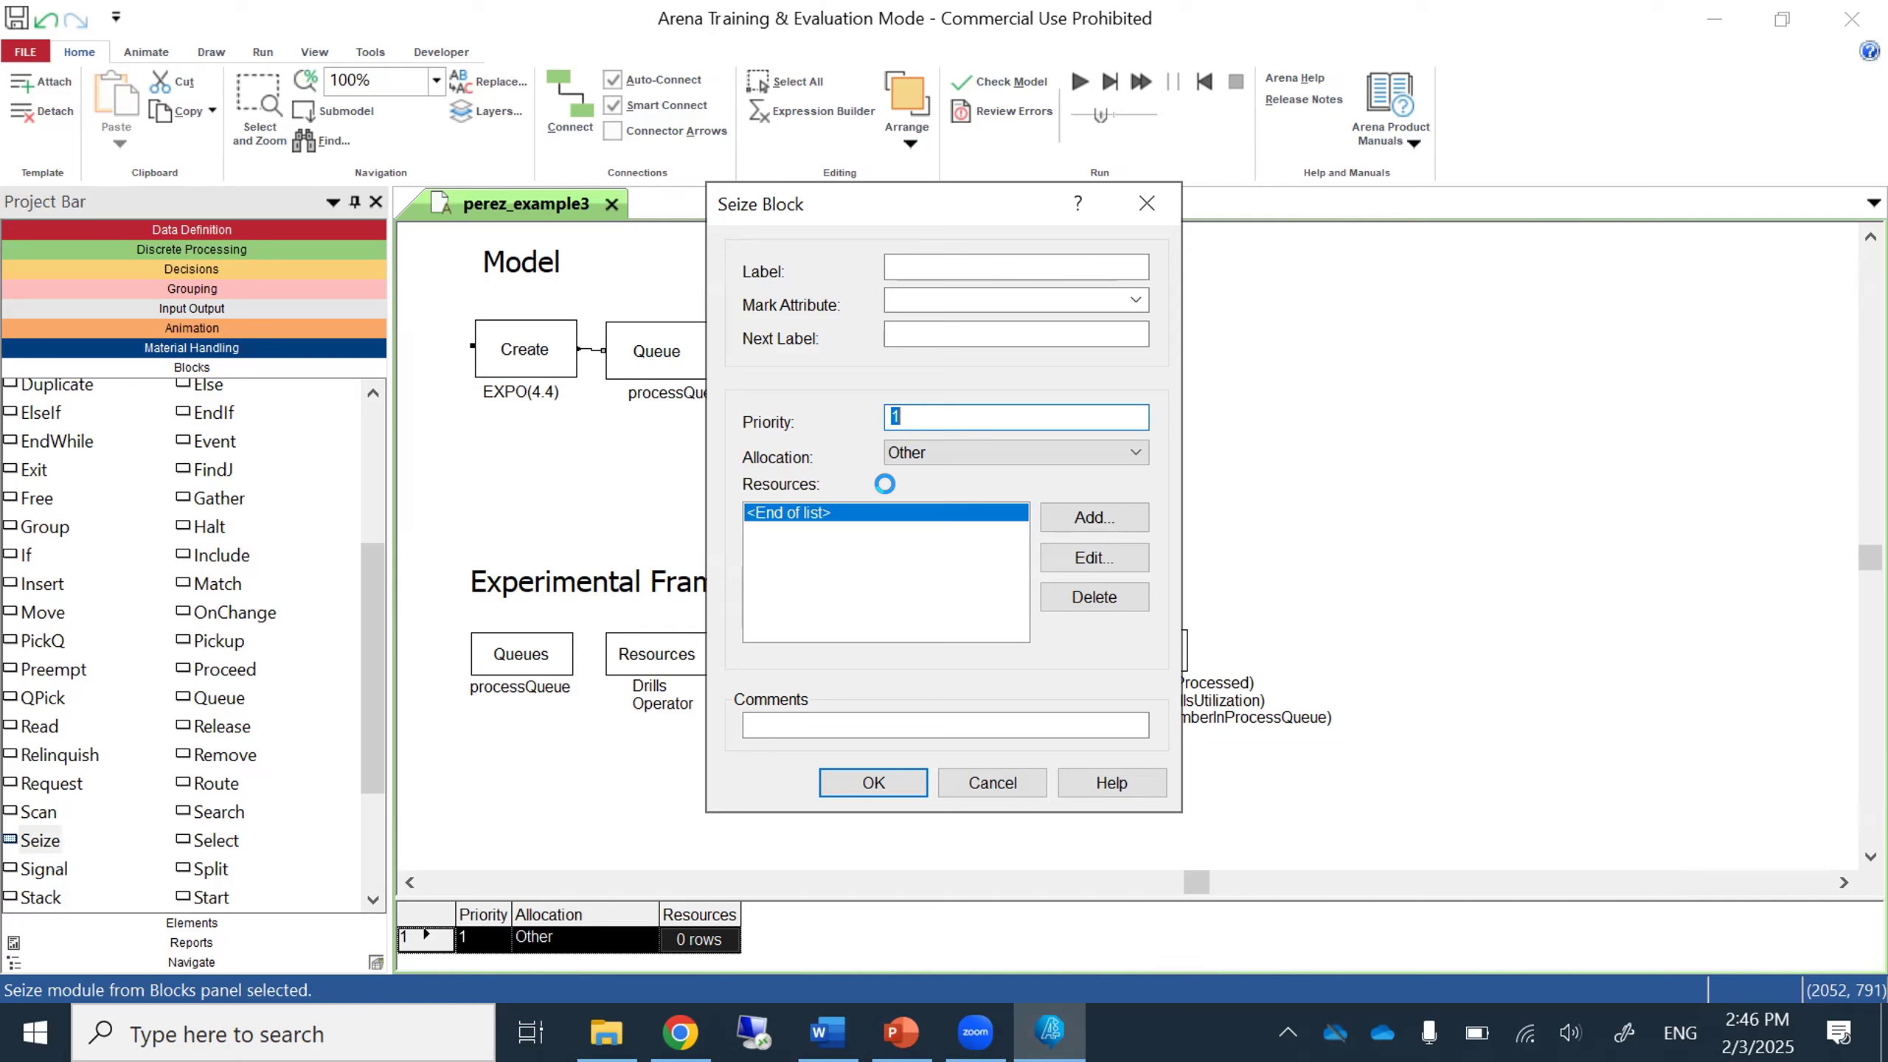
{"action": "left_click", "coordinate": [1070, 516]}
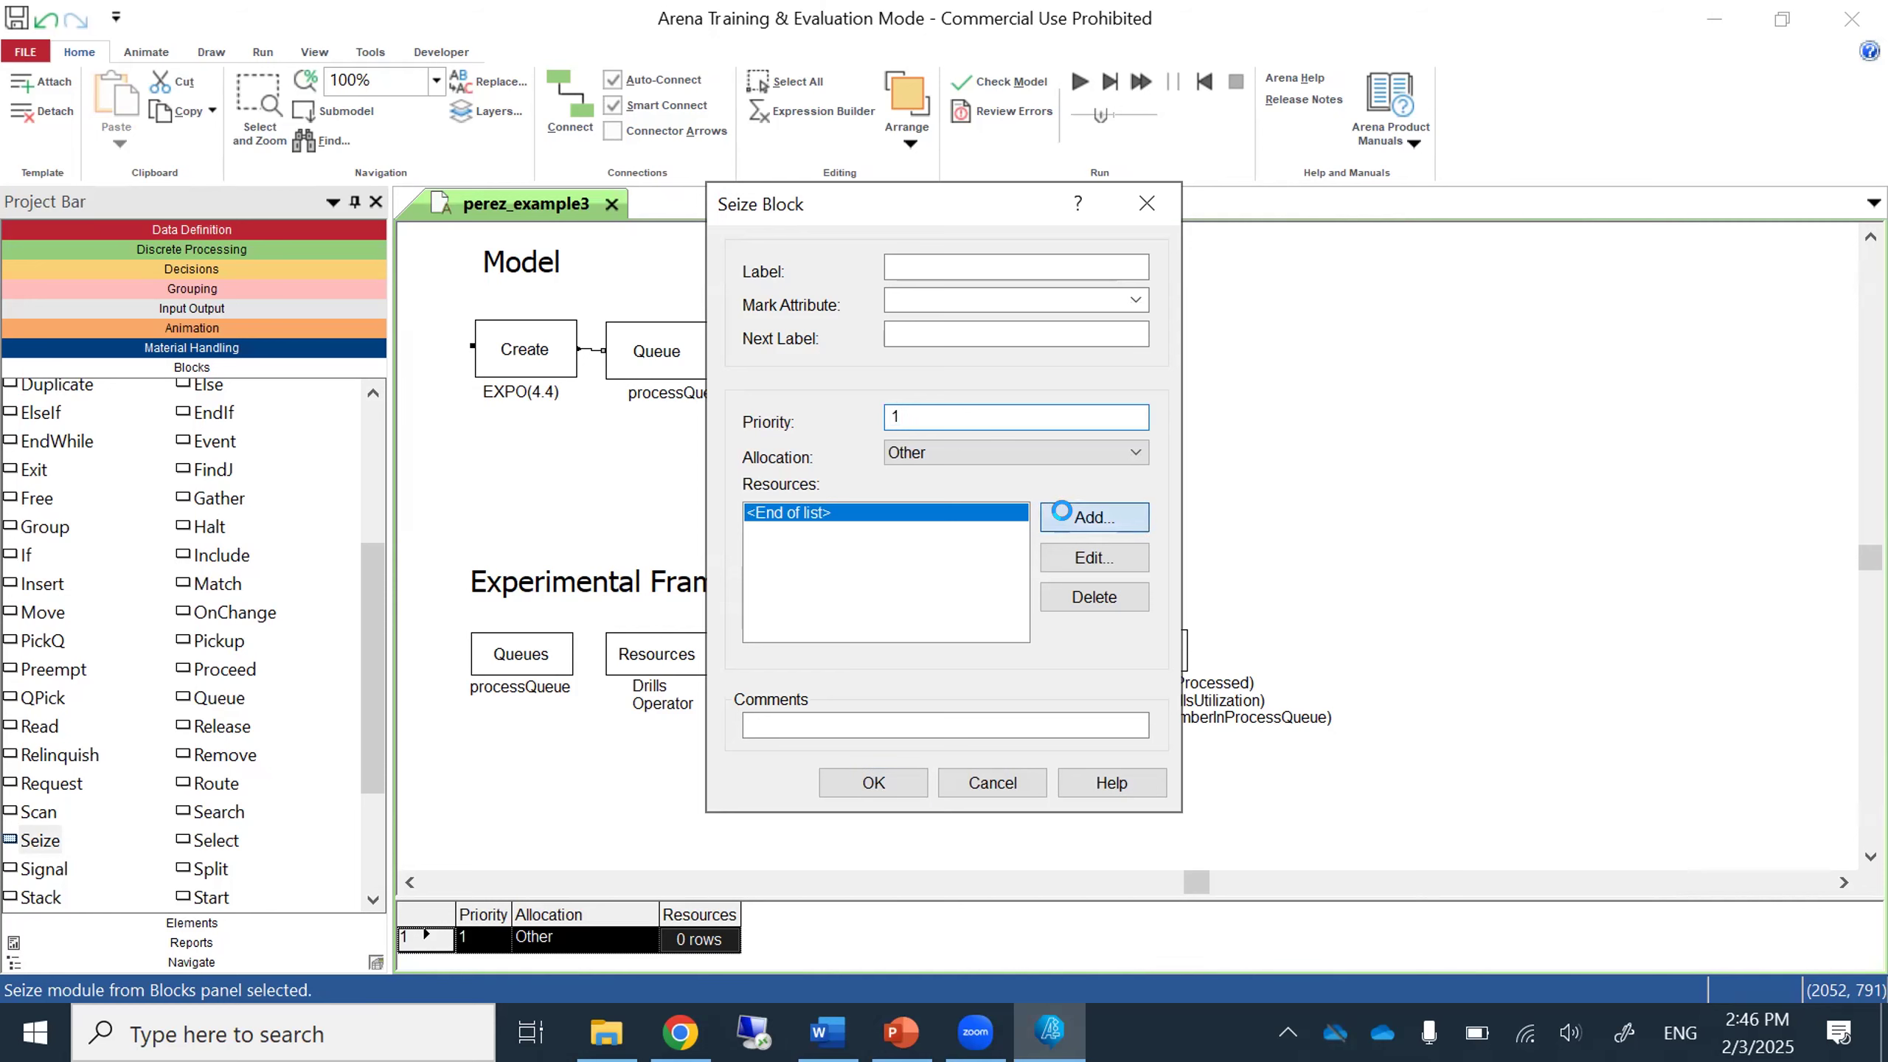
{"action": "left_click", "coordinate": [1110, 488]}
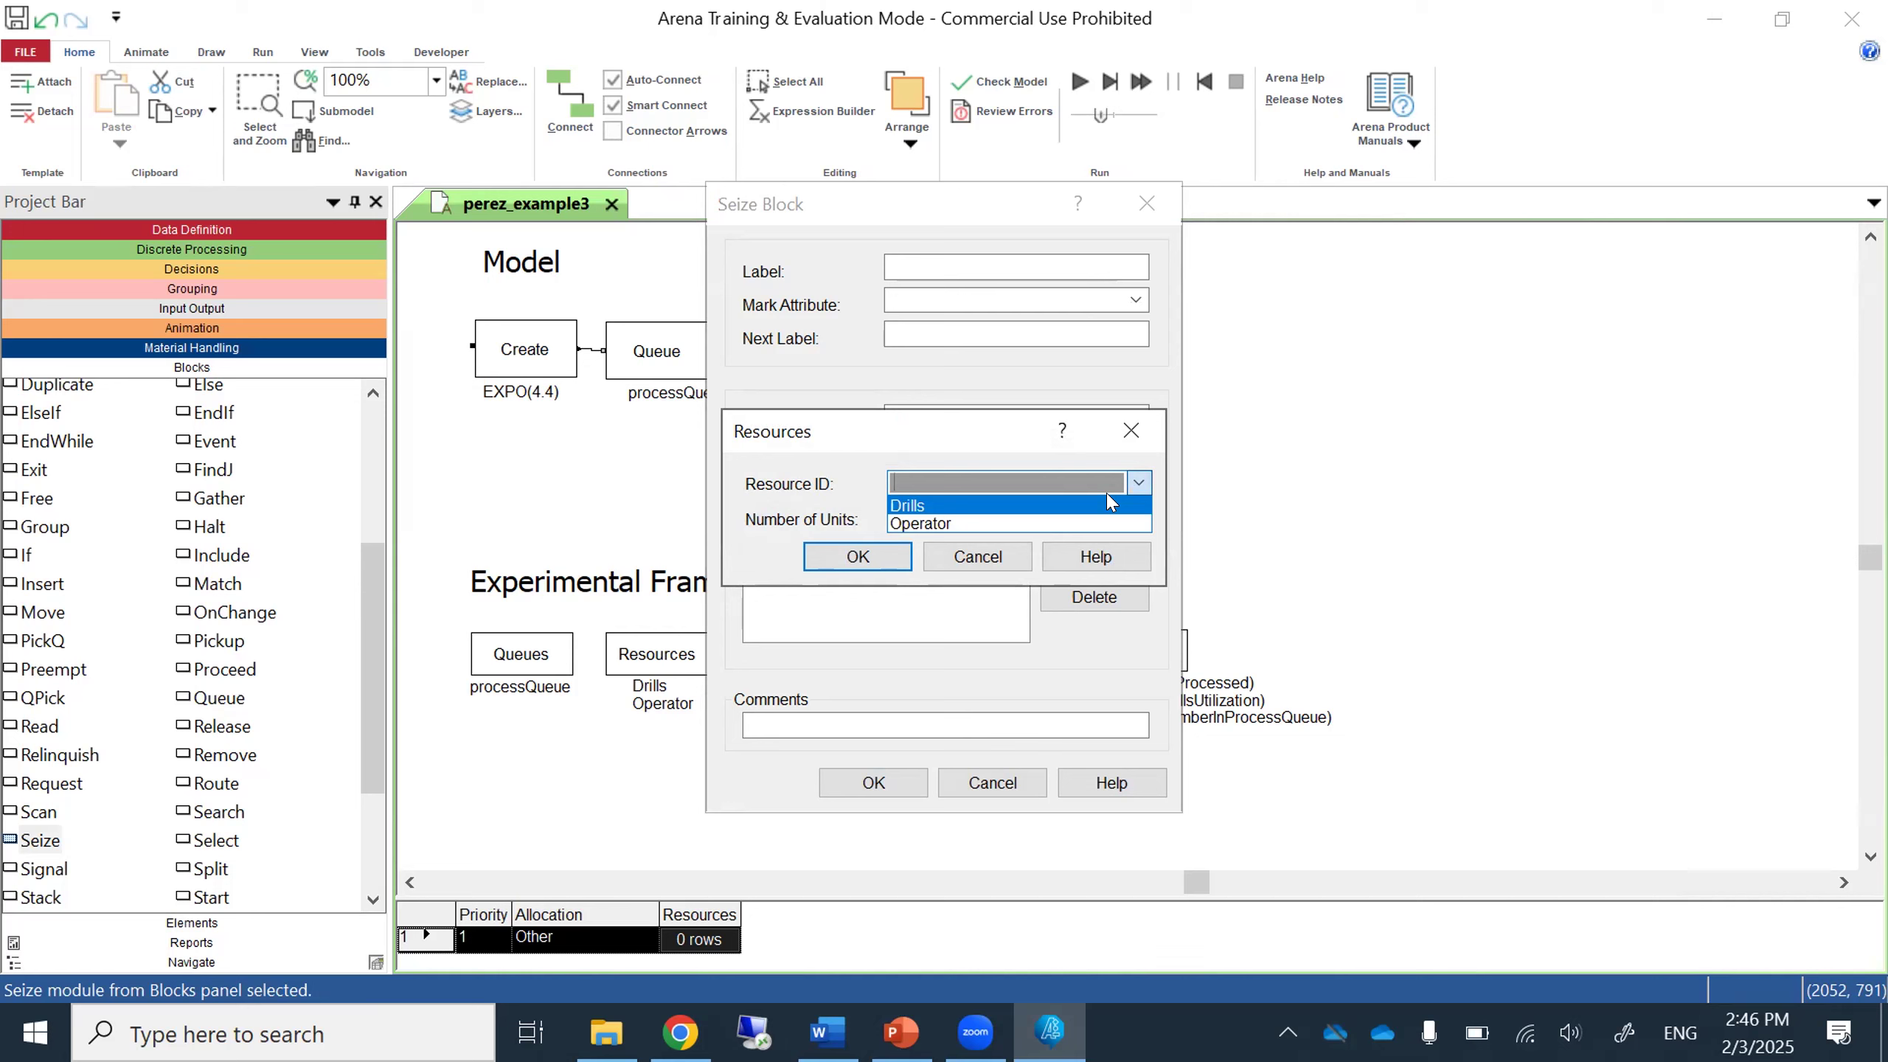
{"action": "left_click", "coordinate": [1111, 503]}
{"action": "left_click", "coordinate": [889, 554]}
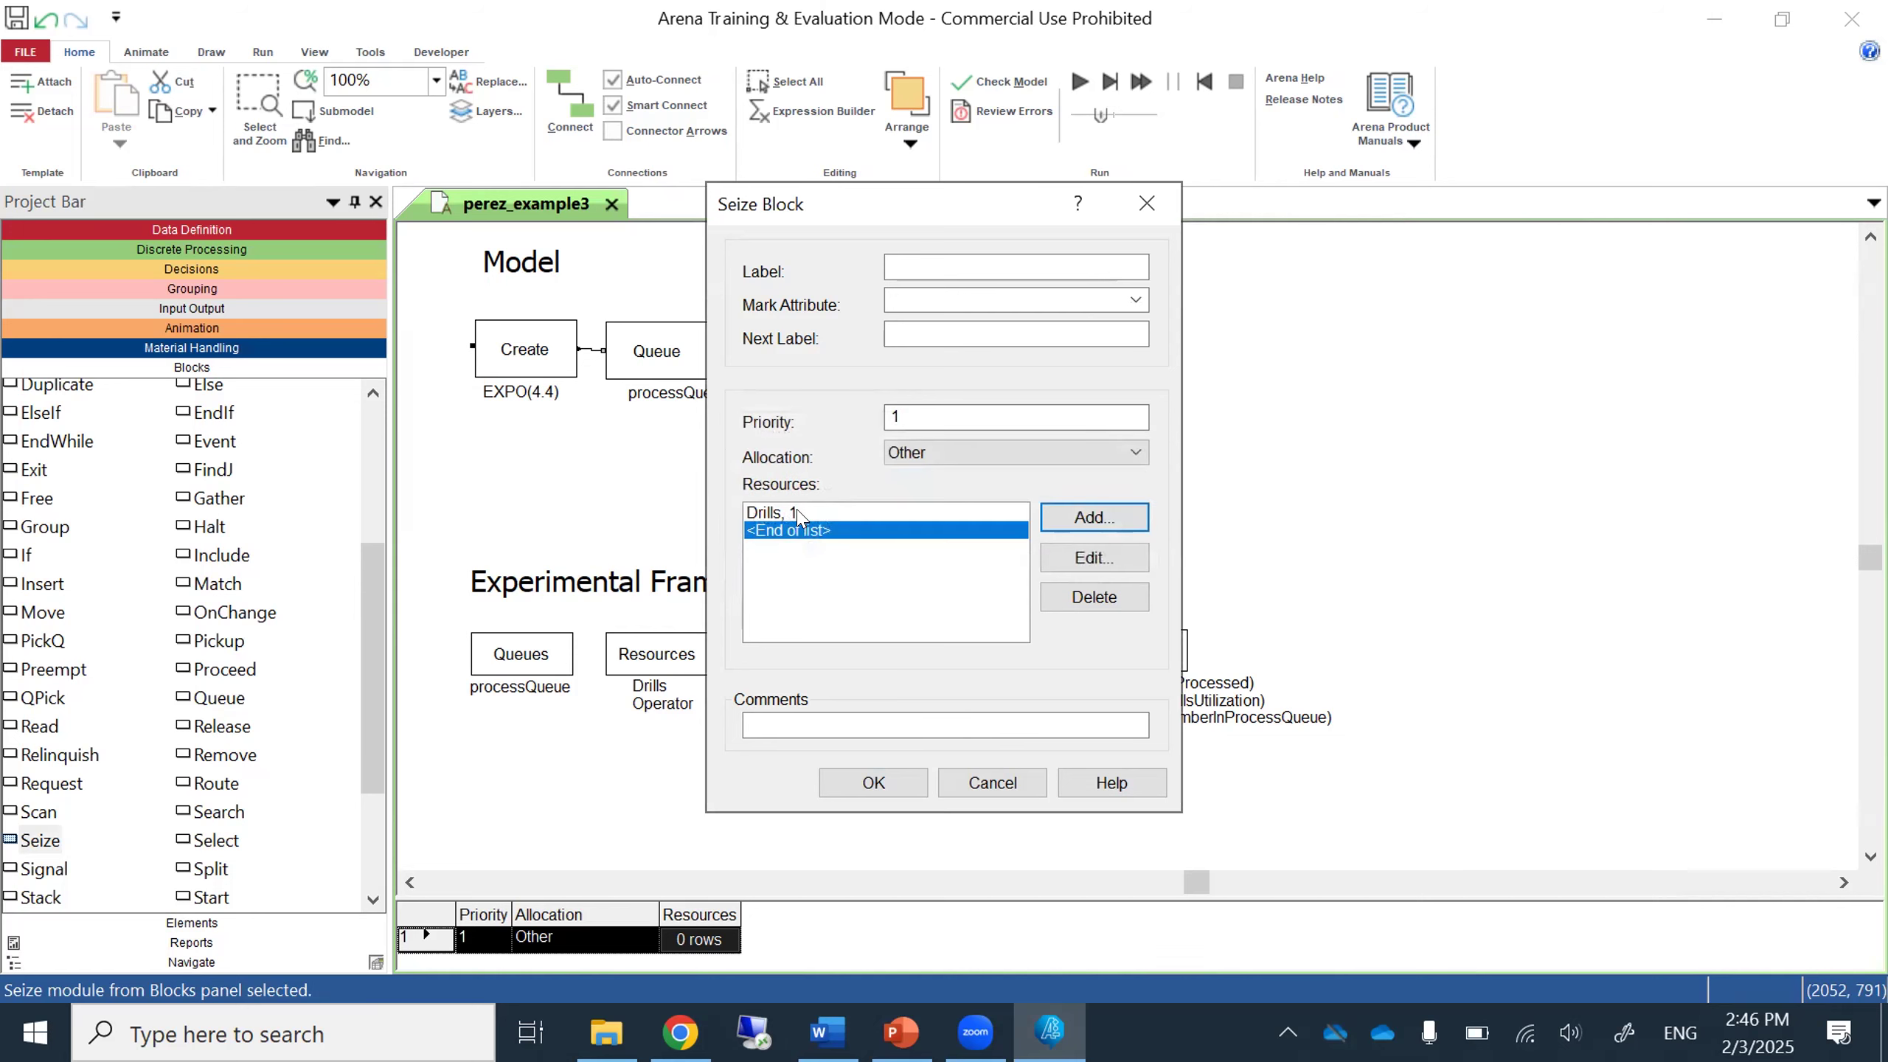
Add 1 unit of the Operator resource to the Seize block after Drills, and review the block's resource list.
{"action": "left_click", "coordinate": [798, 513]}
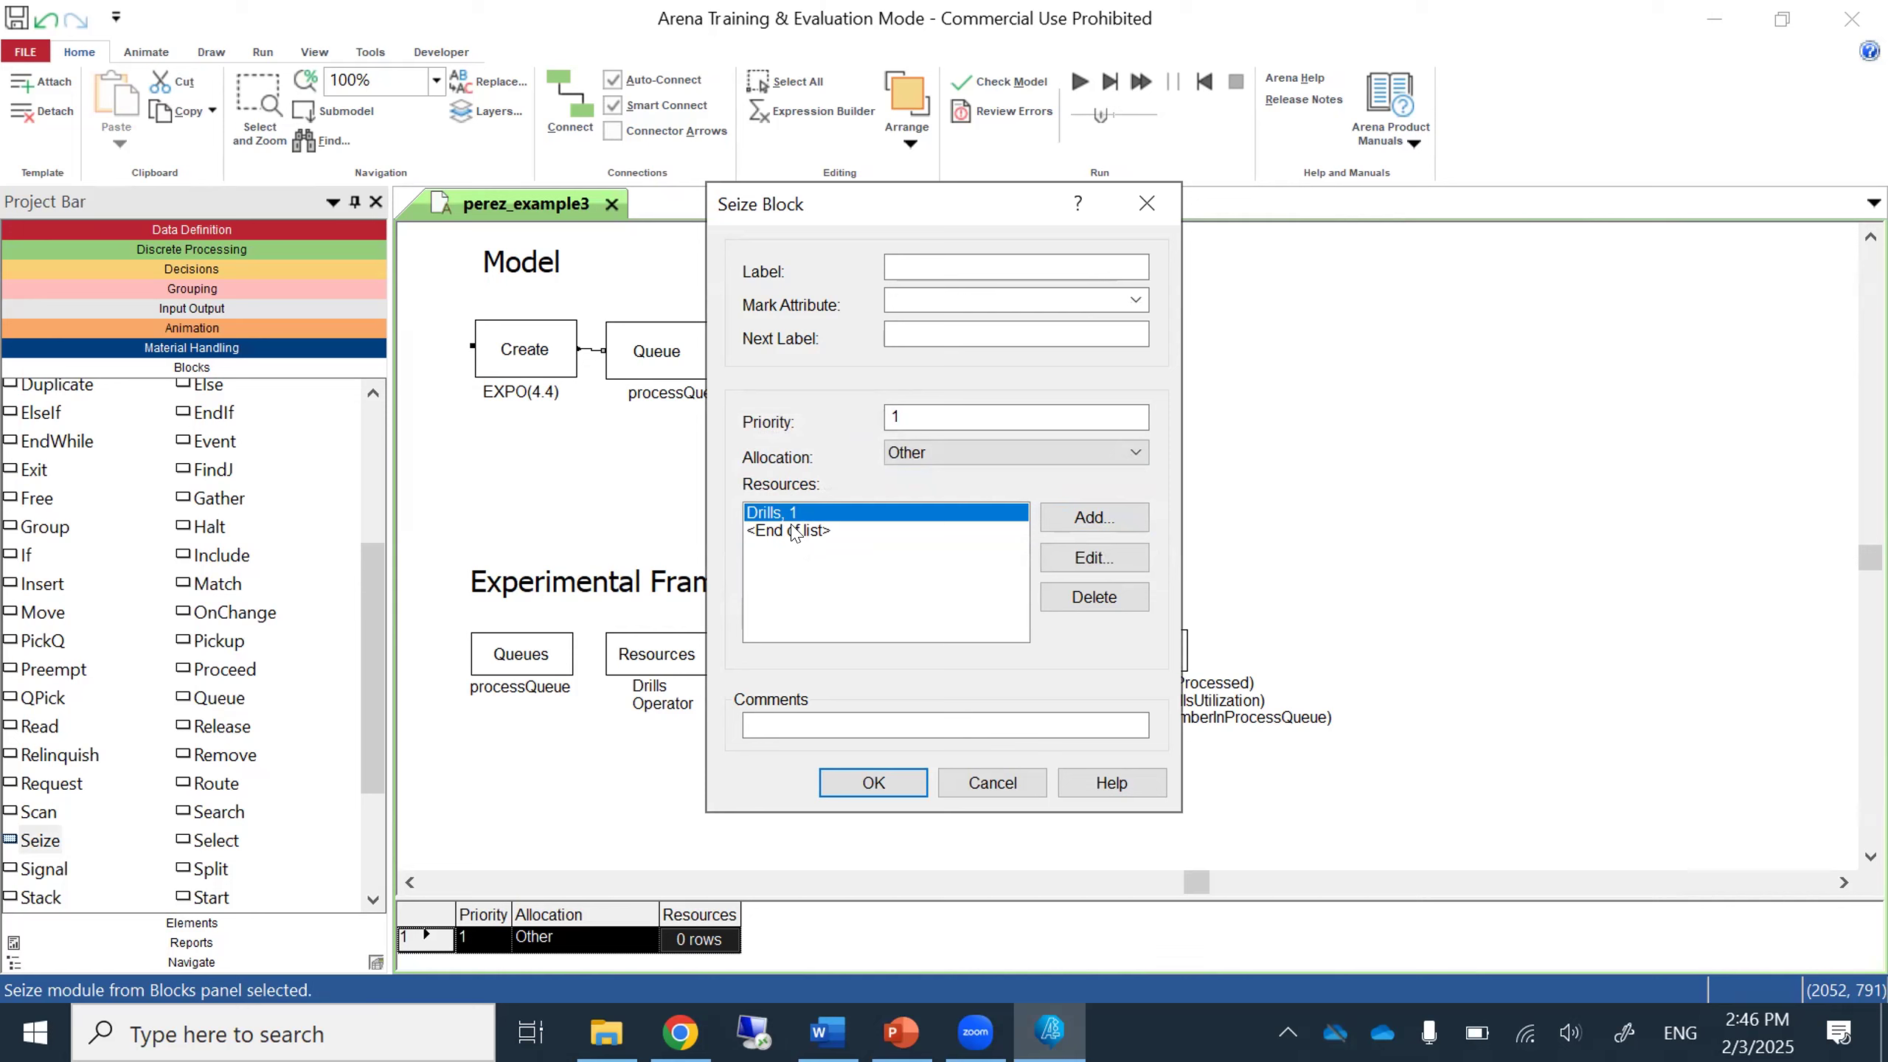
{"action": "left_click", "coordinate": [795, 531]}
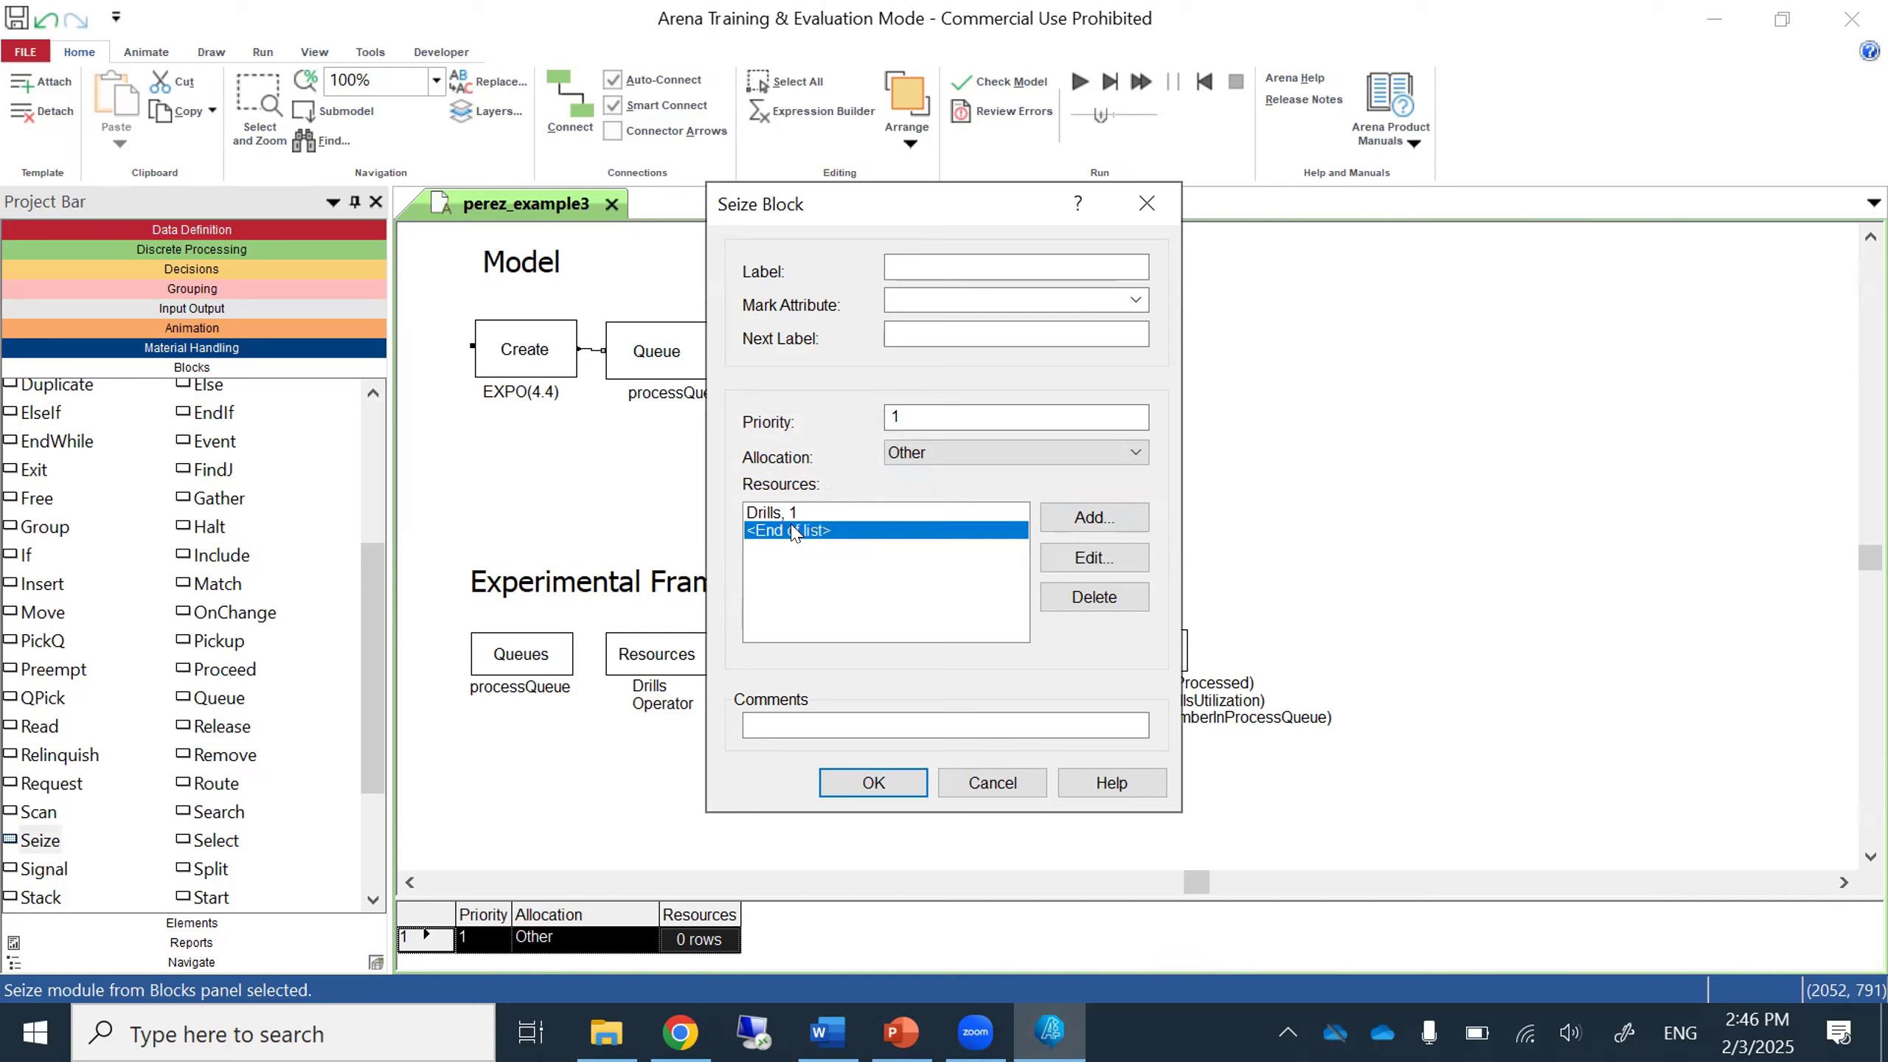
{"action": "left_click", "coordinate": [1082, 523]}
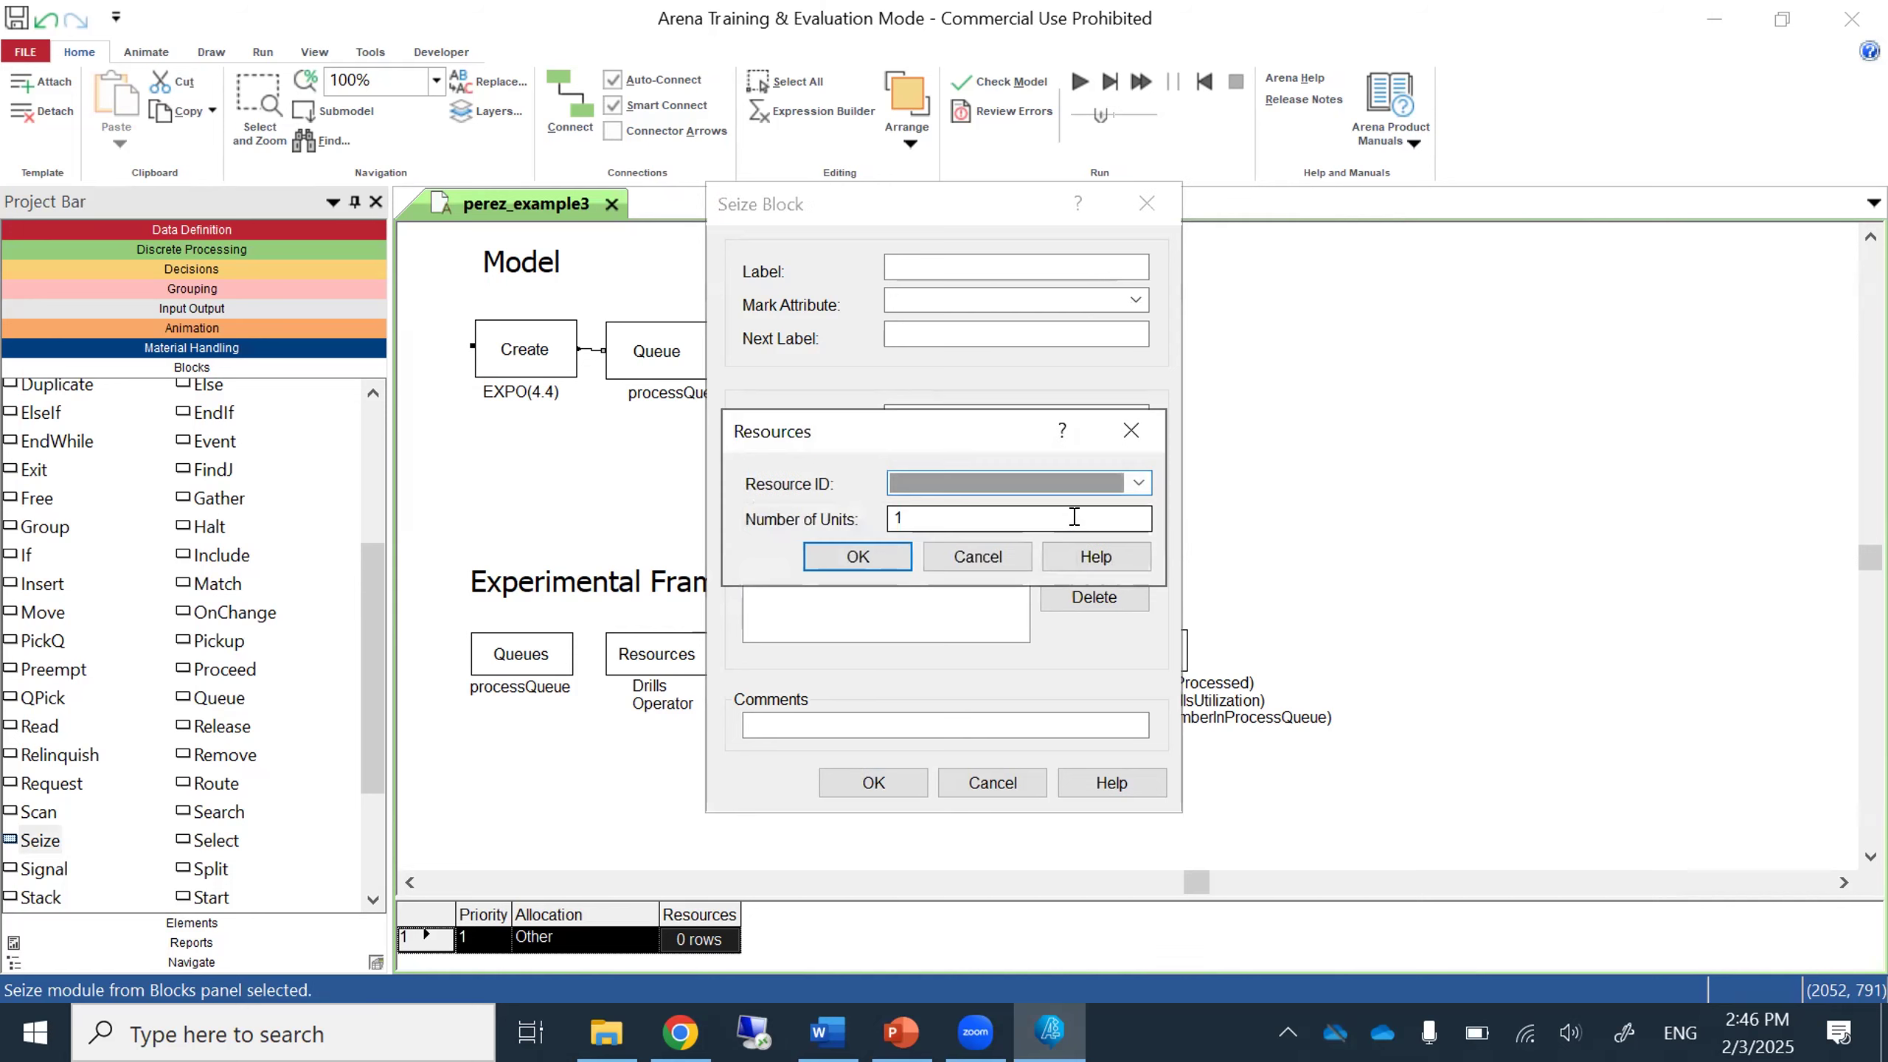
{"action": "left_click", "coordinate": [1138, 482]}
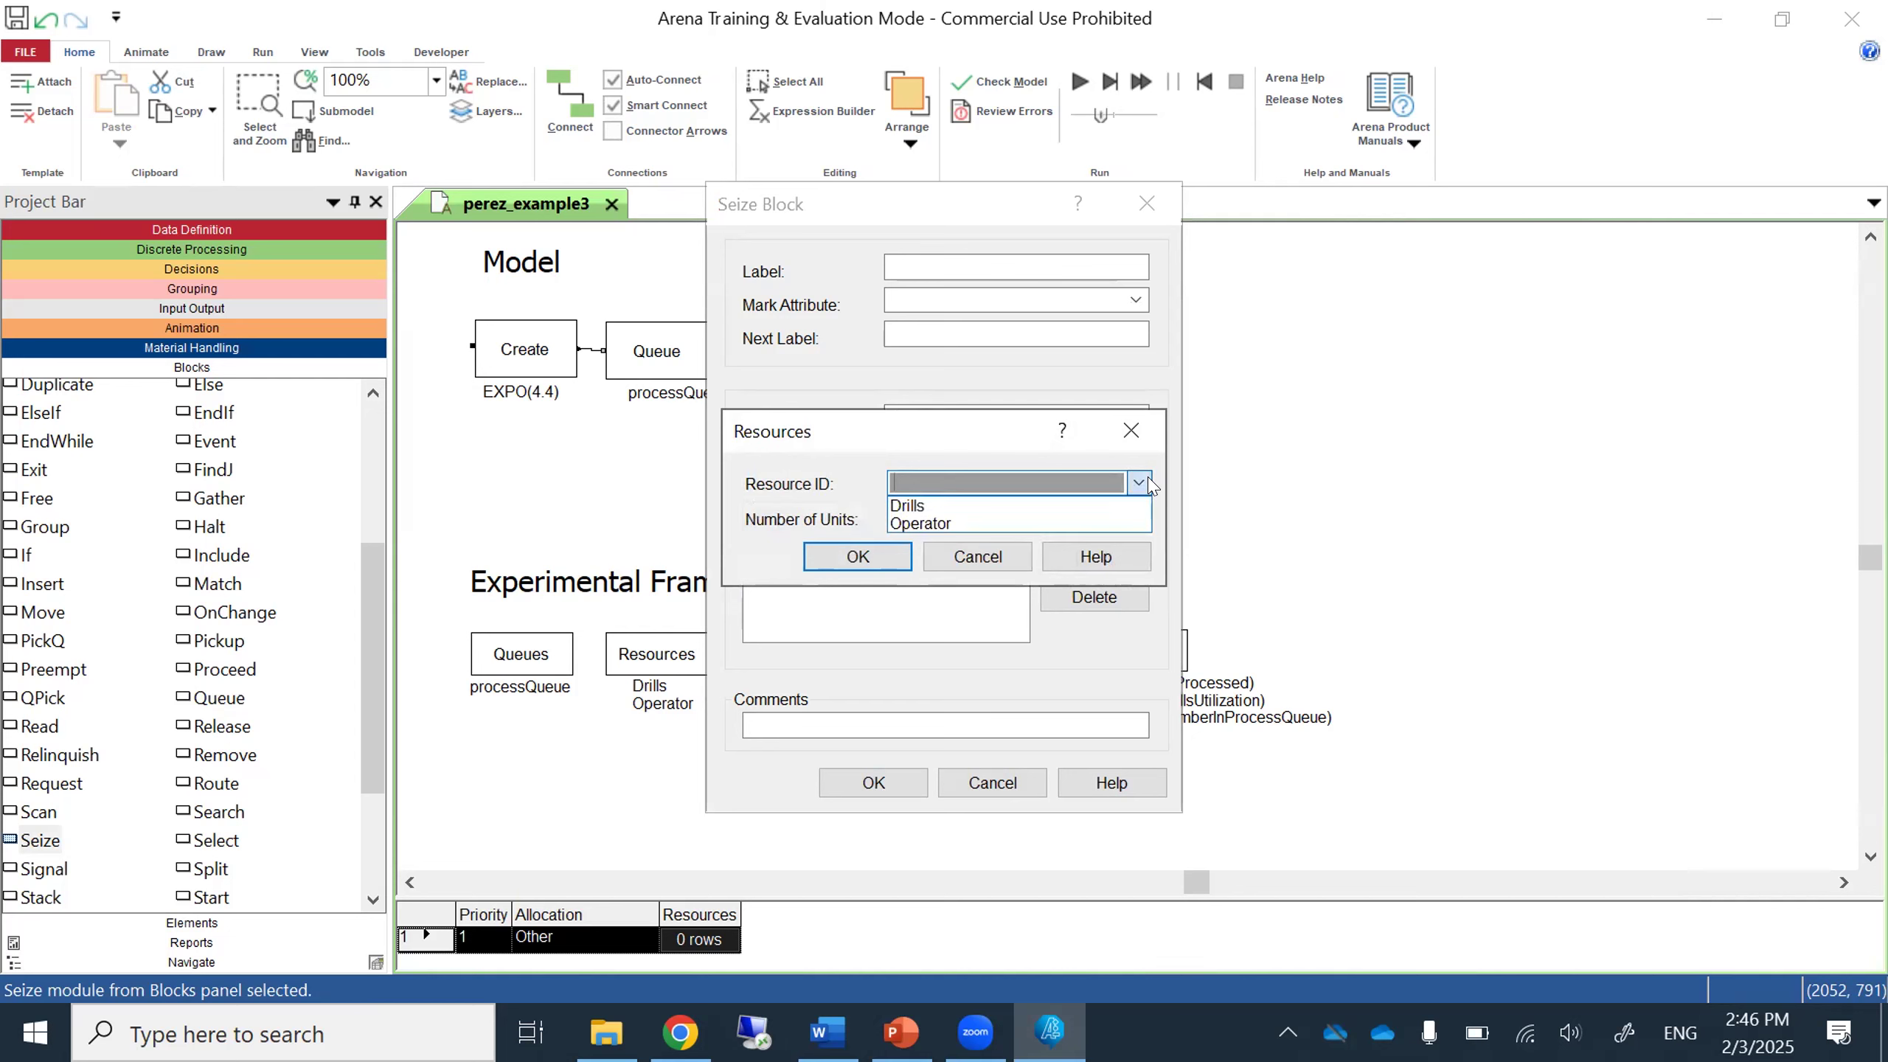
{"action": "left_click", "coordinate": [1093, 523]}
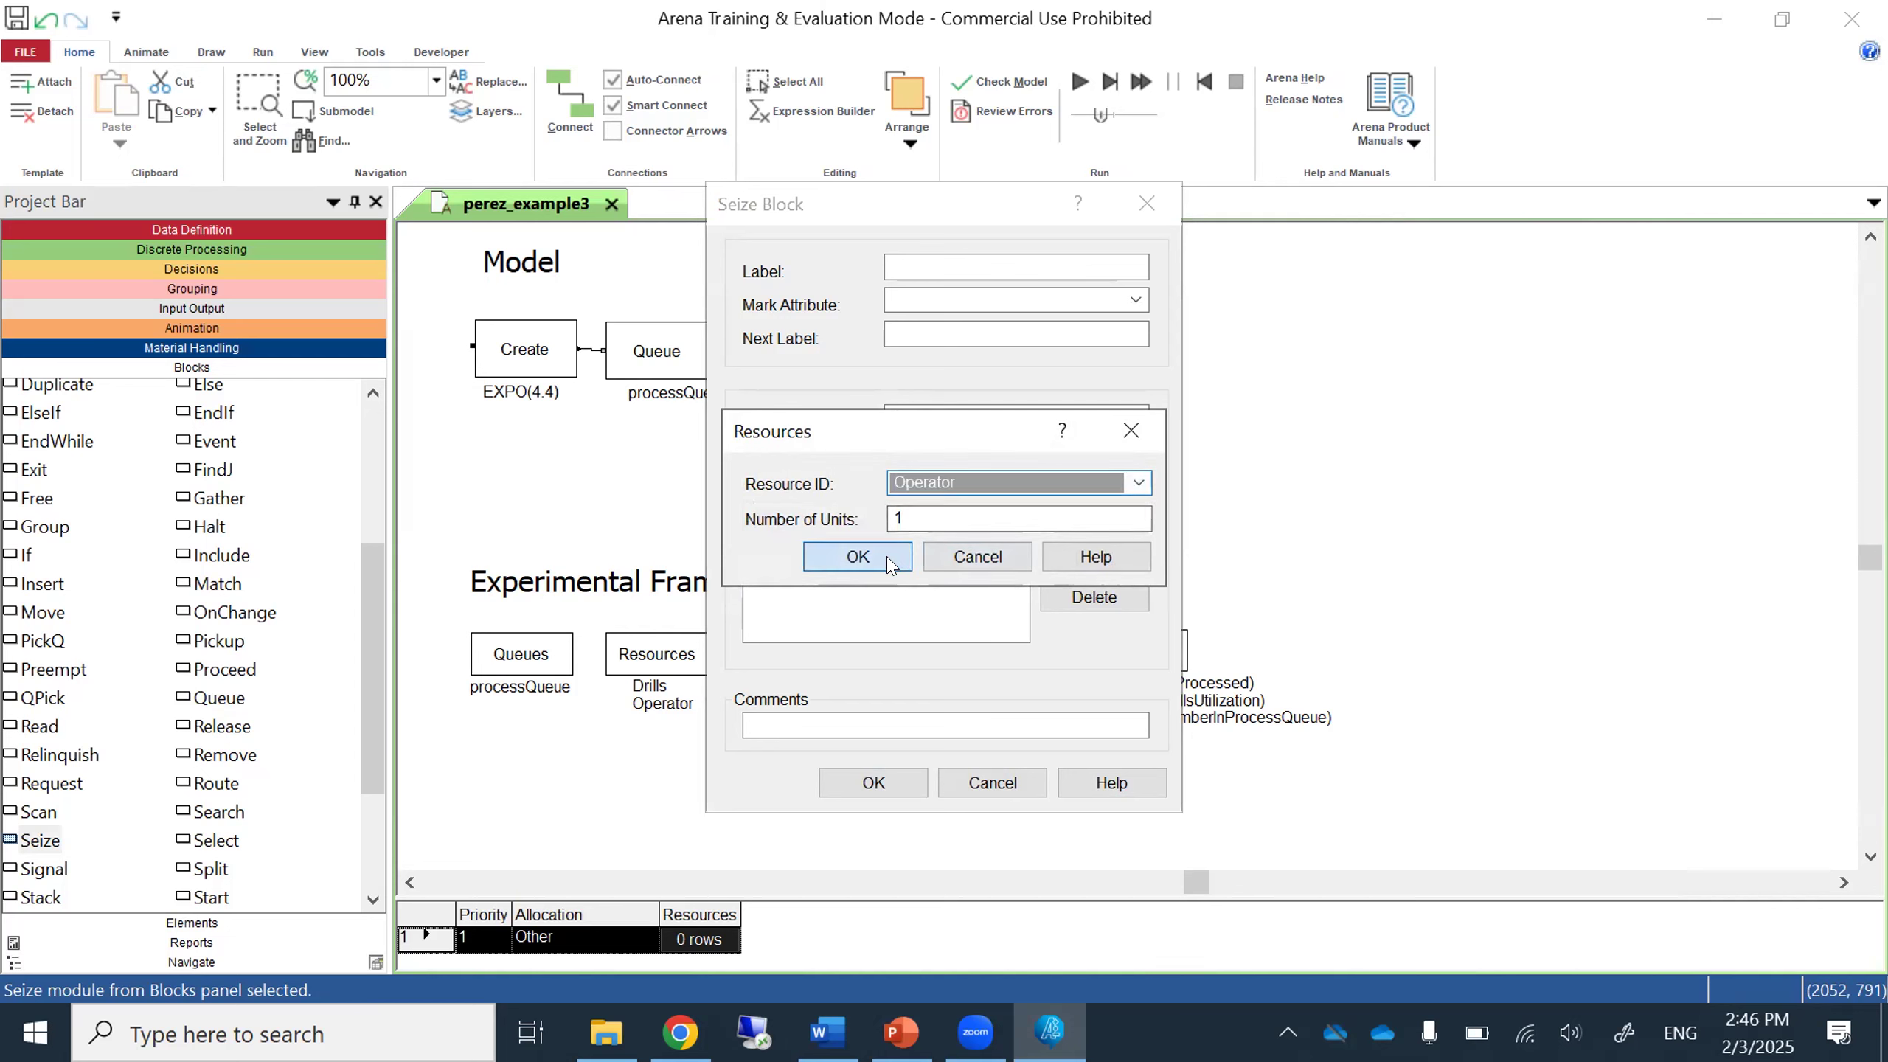
{"action": "left_click", "coordinate": [858, 558]}
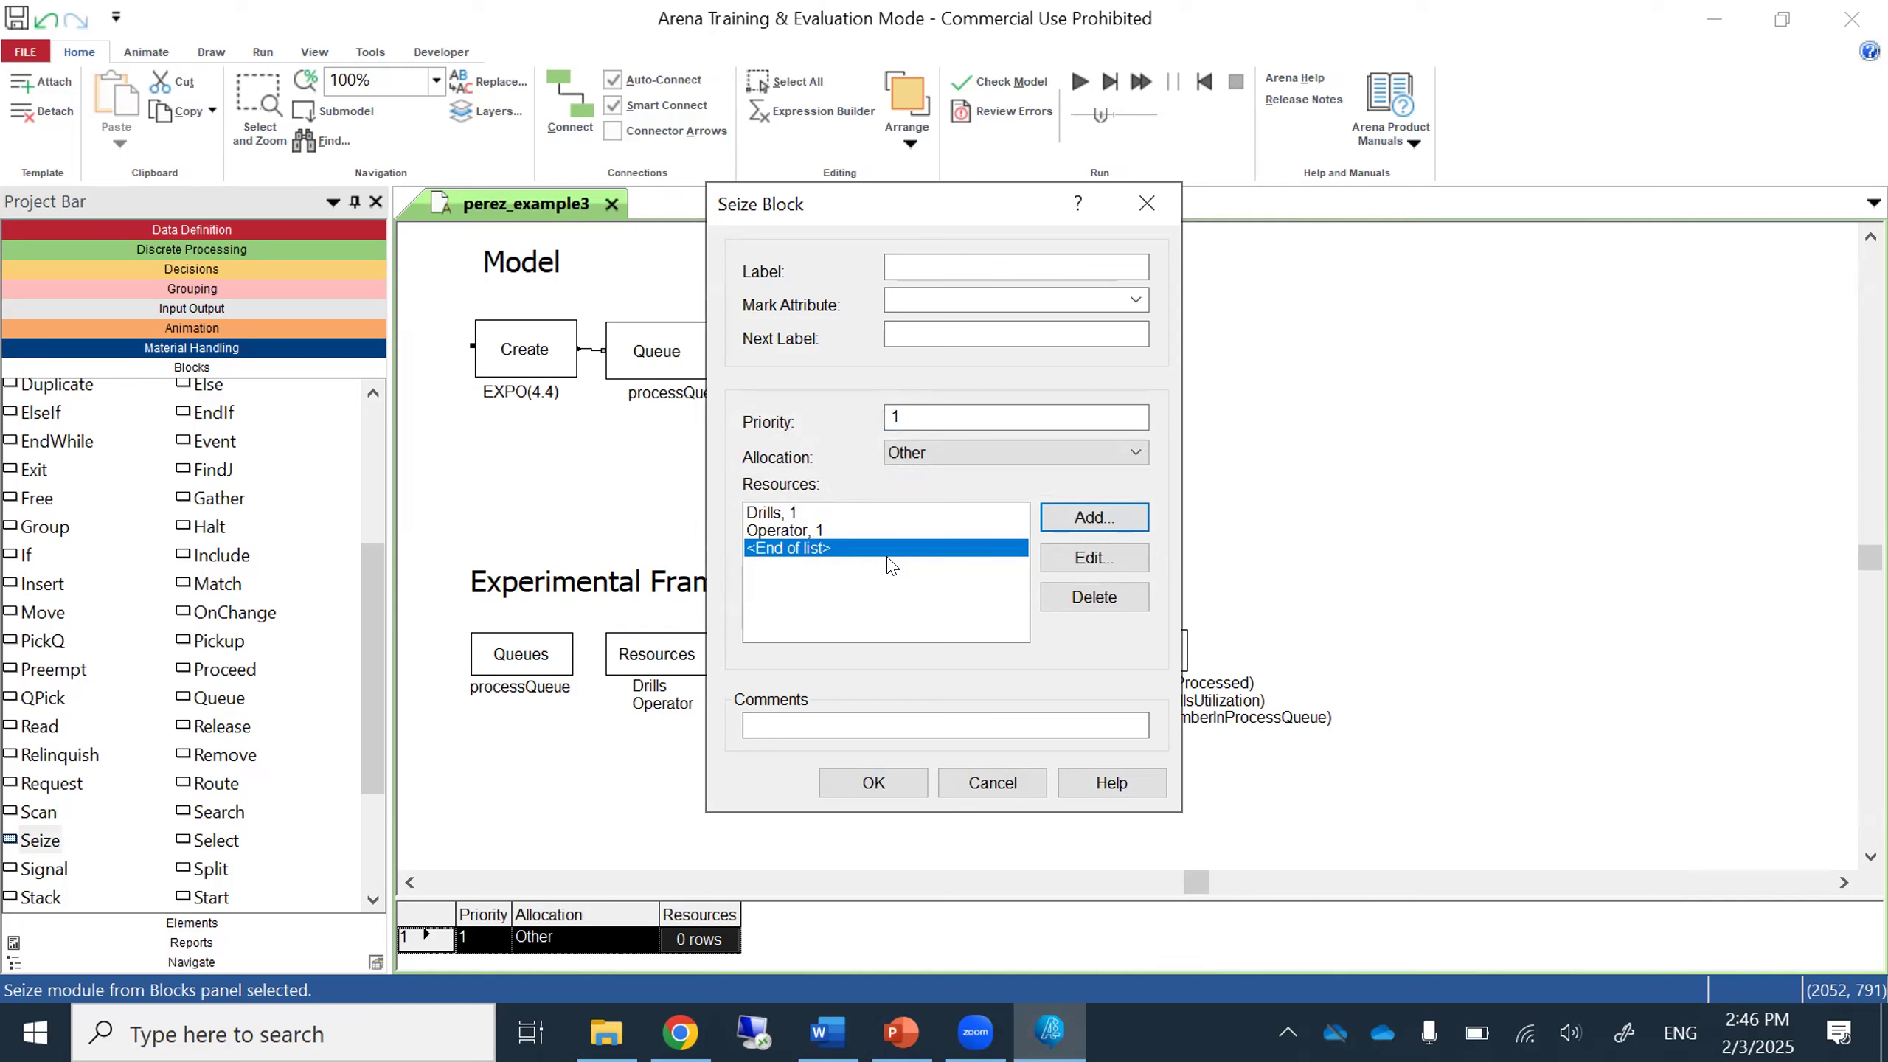
{"action": "left_click", "coordinate": [845, 786]}
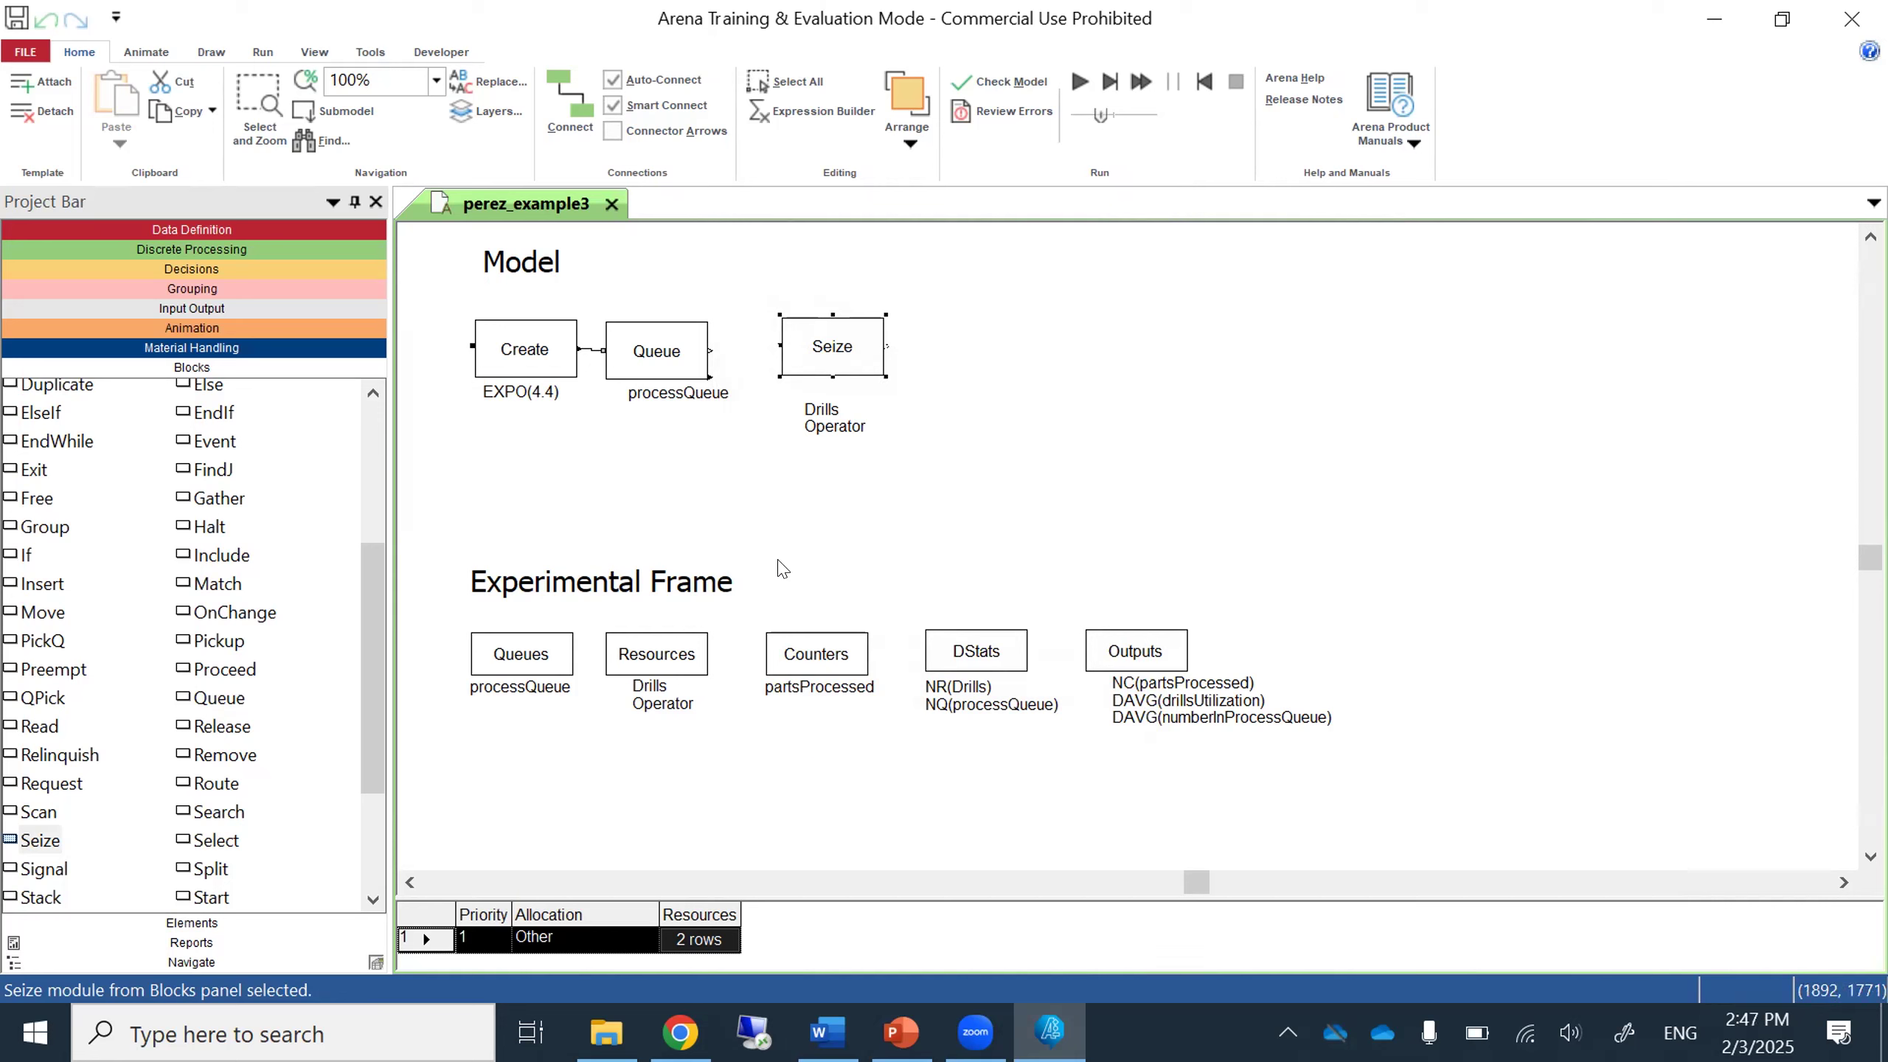
{"action": "double_click", "coordinate": [834, 355]}
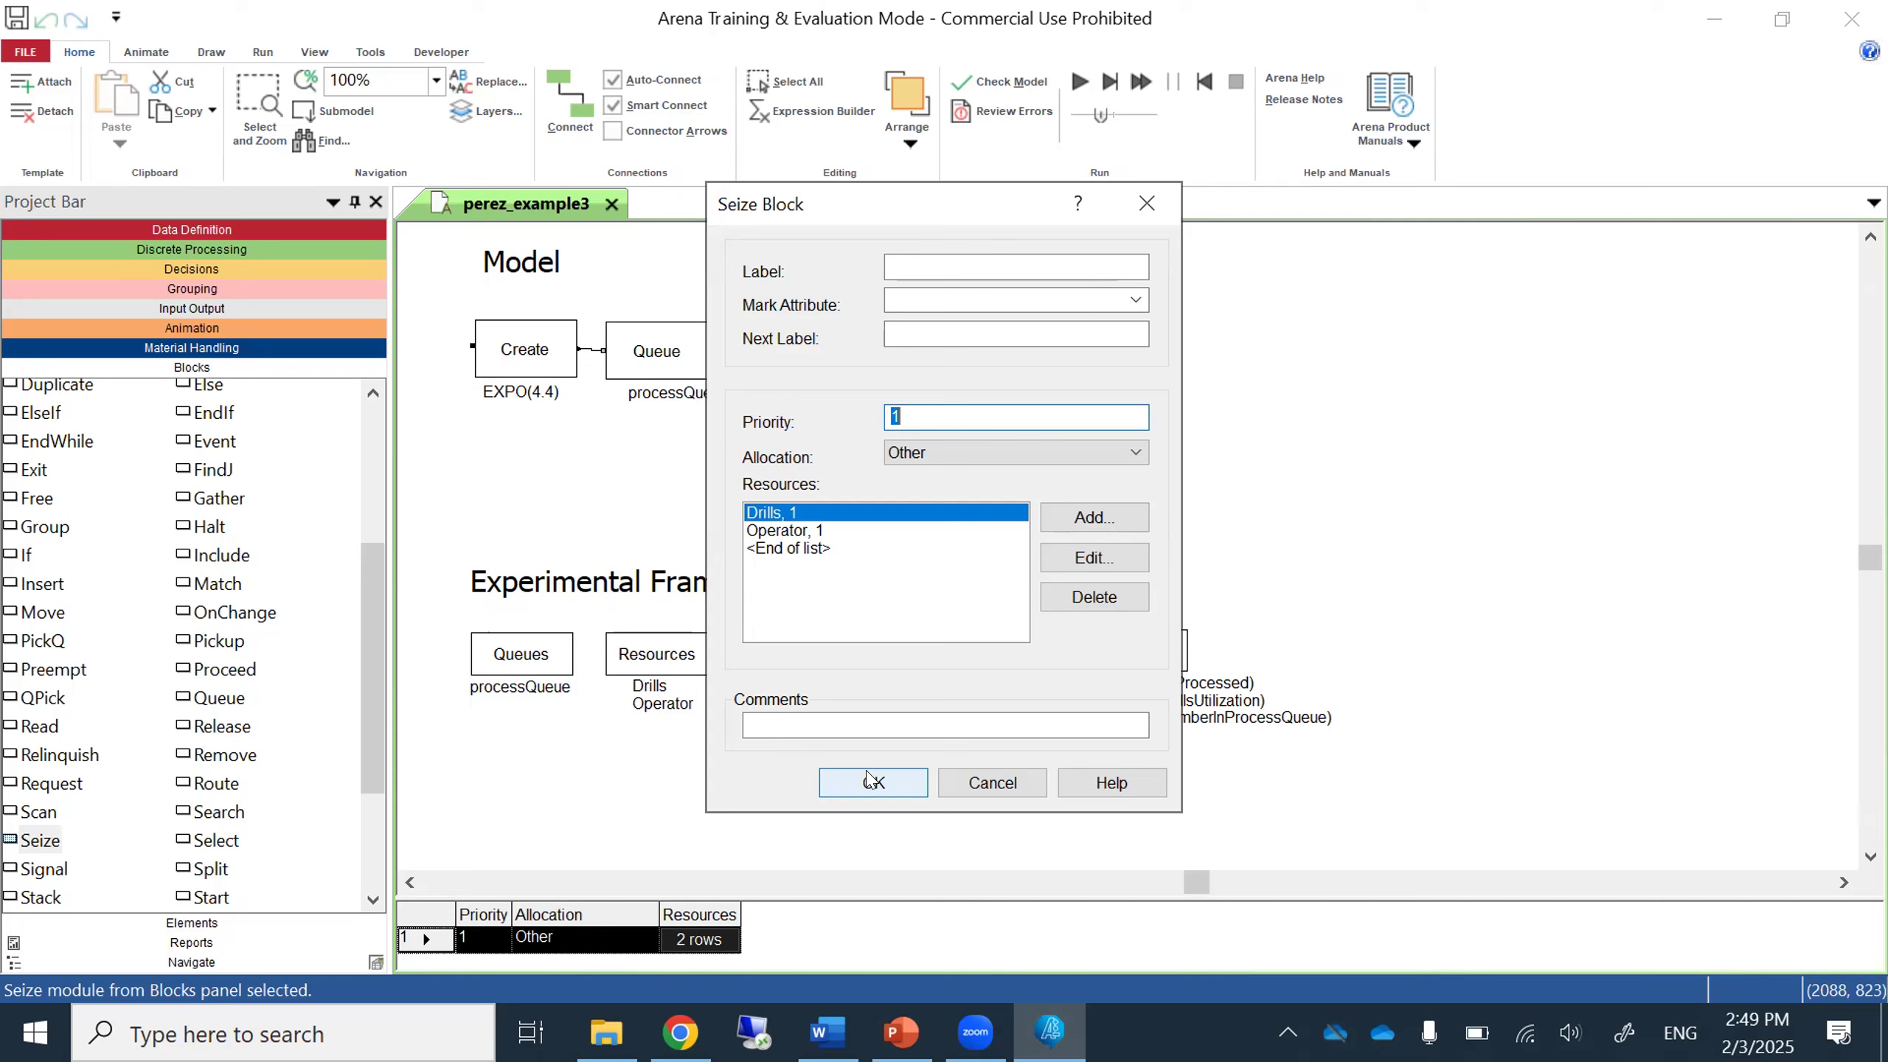
{"action": "left_click", "coordinate": [869, 781]}
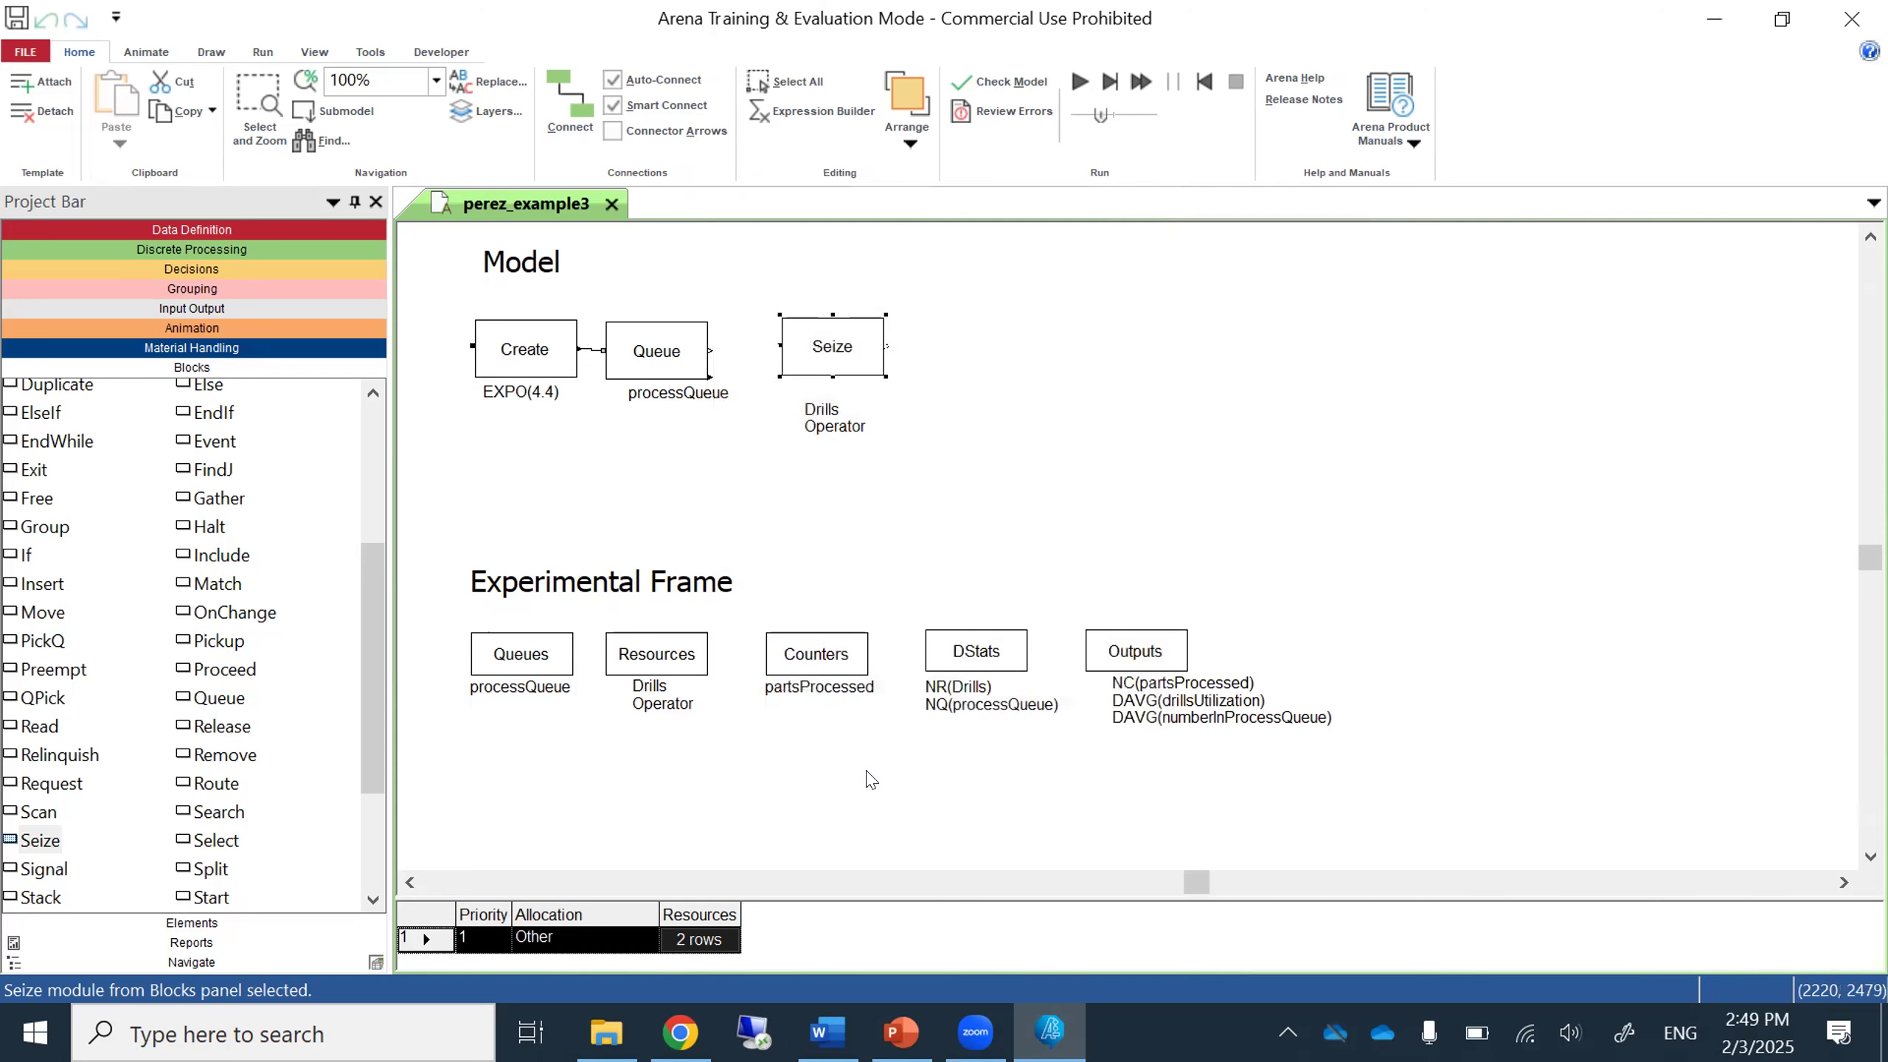
Nudge the Seize block's resource label slightly closer to the block and connect the Queue block's output to the Seize block.
{"action": "left_click", "coordinate": [822, 421]}
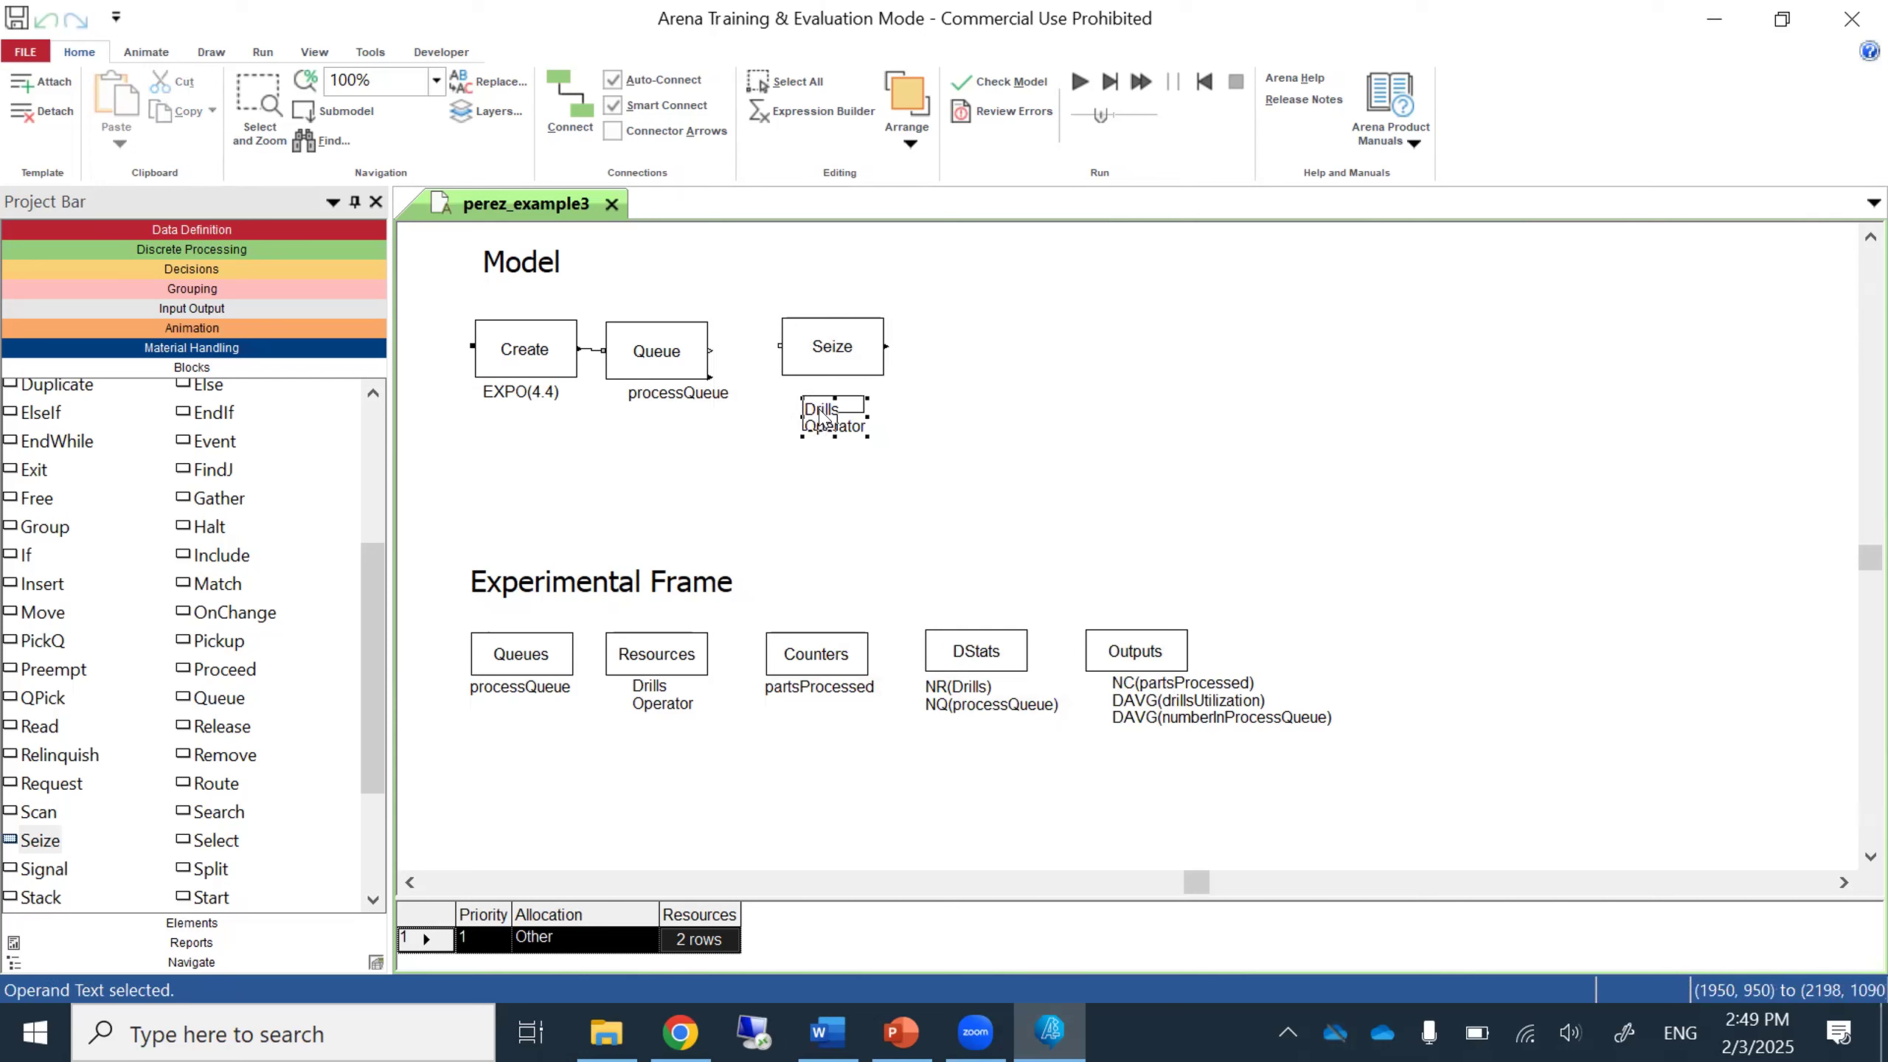
{"action": "left_click_drag", "start_coordinate": [821, 421], "coordinate": [820, 416]}
{"action": "left_click", "coordinate": [570, 101]}
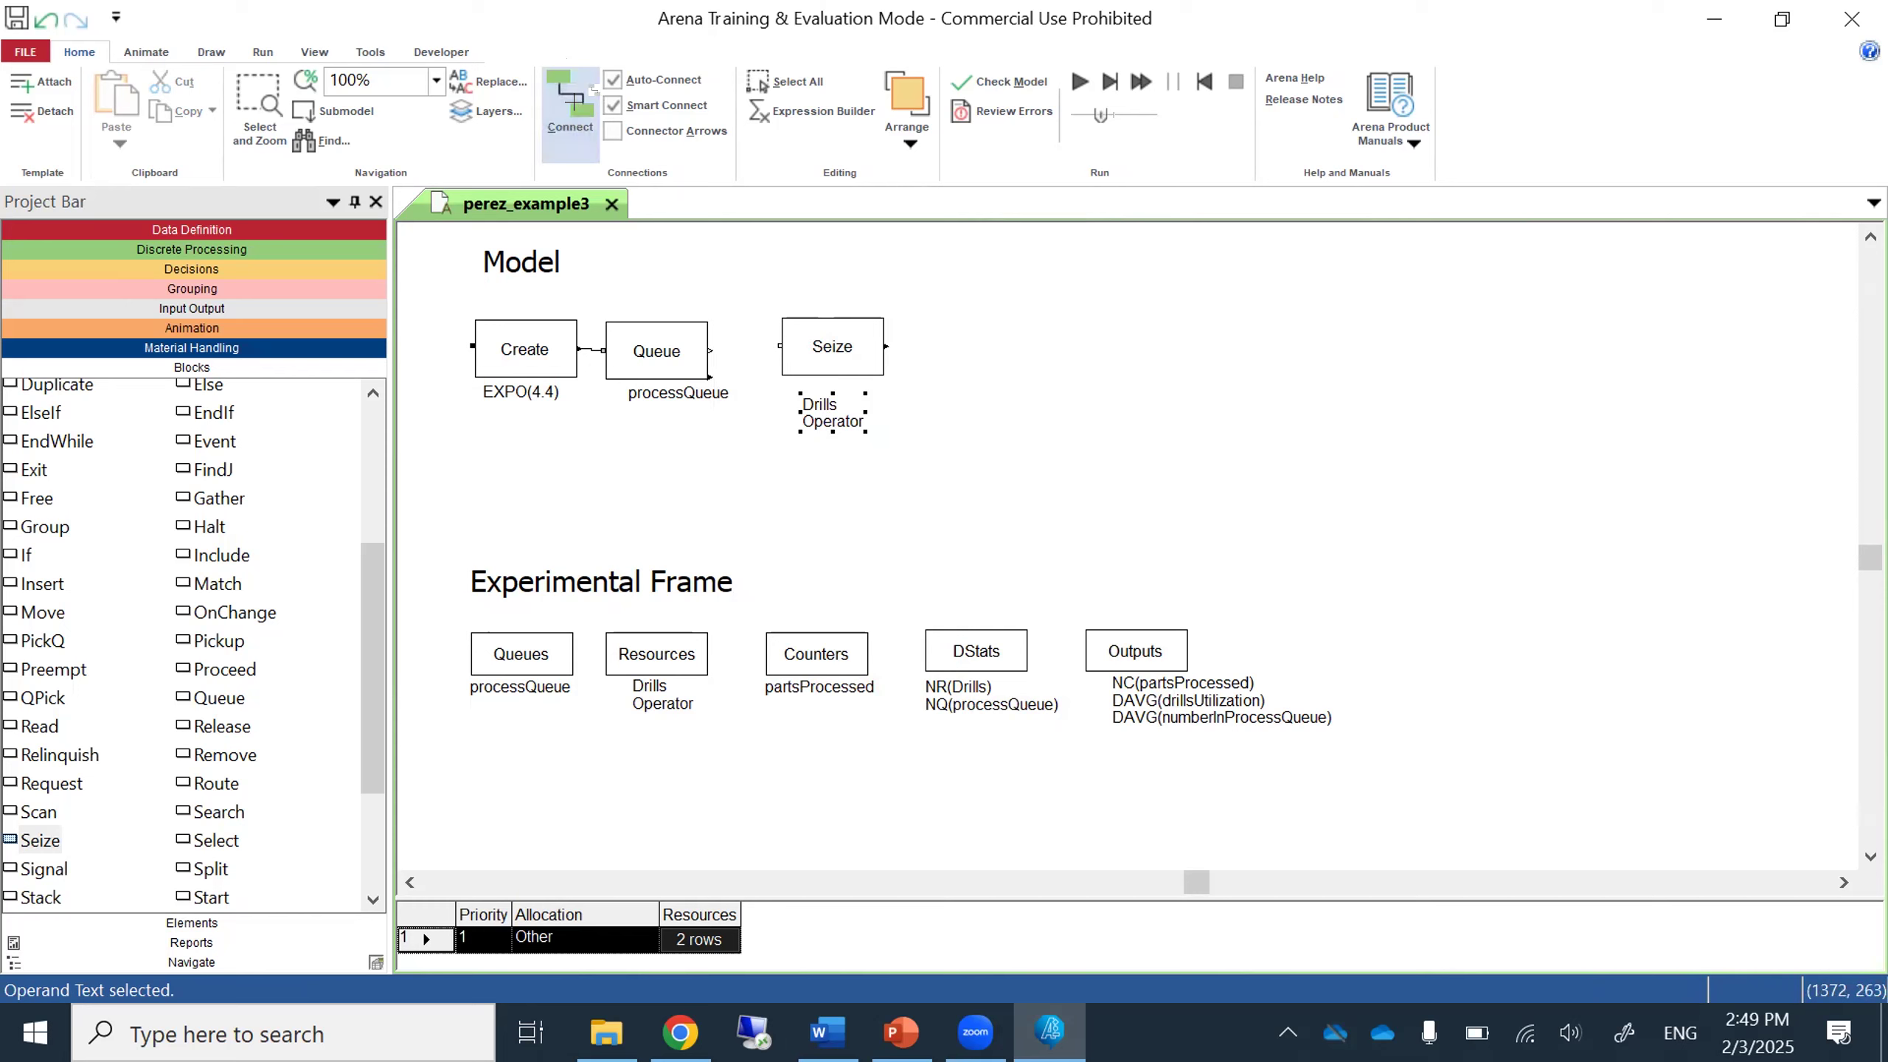
{"action": "left_click", "coordinate": [711, 350]}
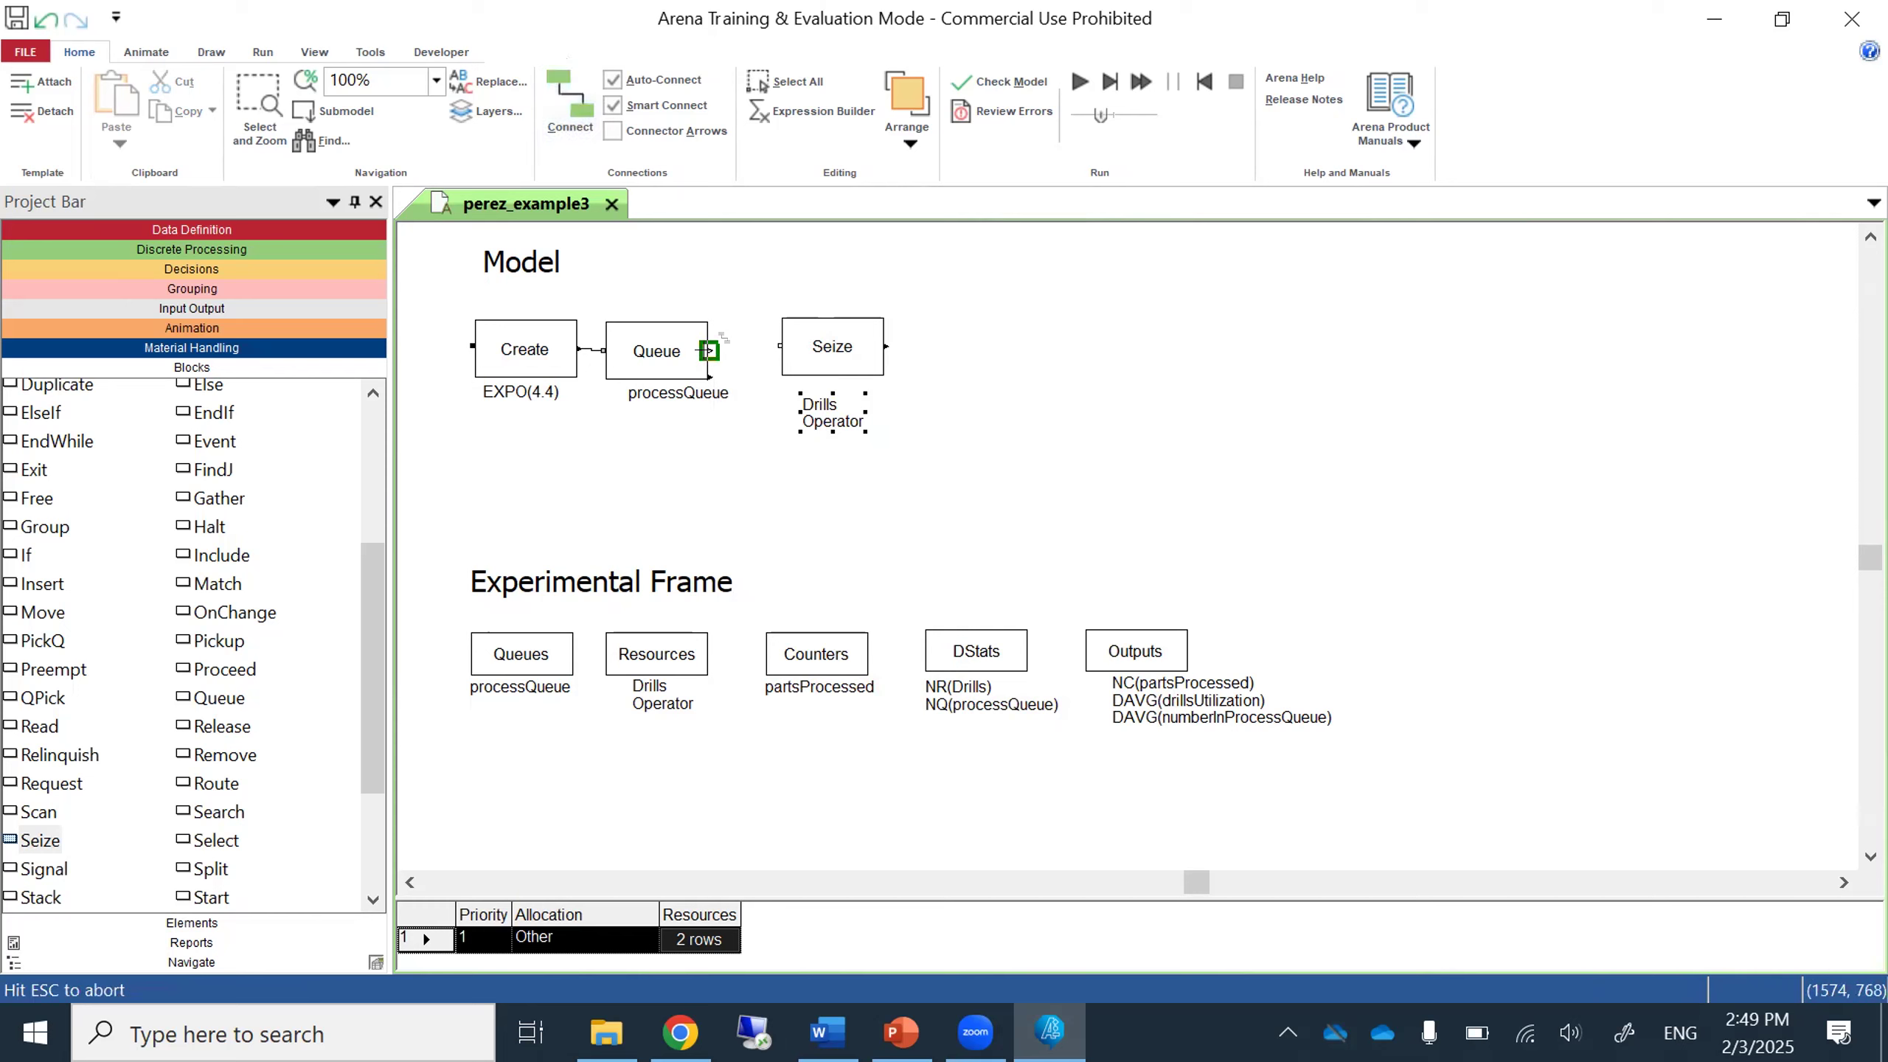
{"action": "left_click", "coordinate": [779, 346]}
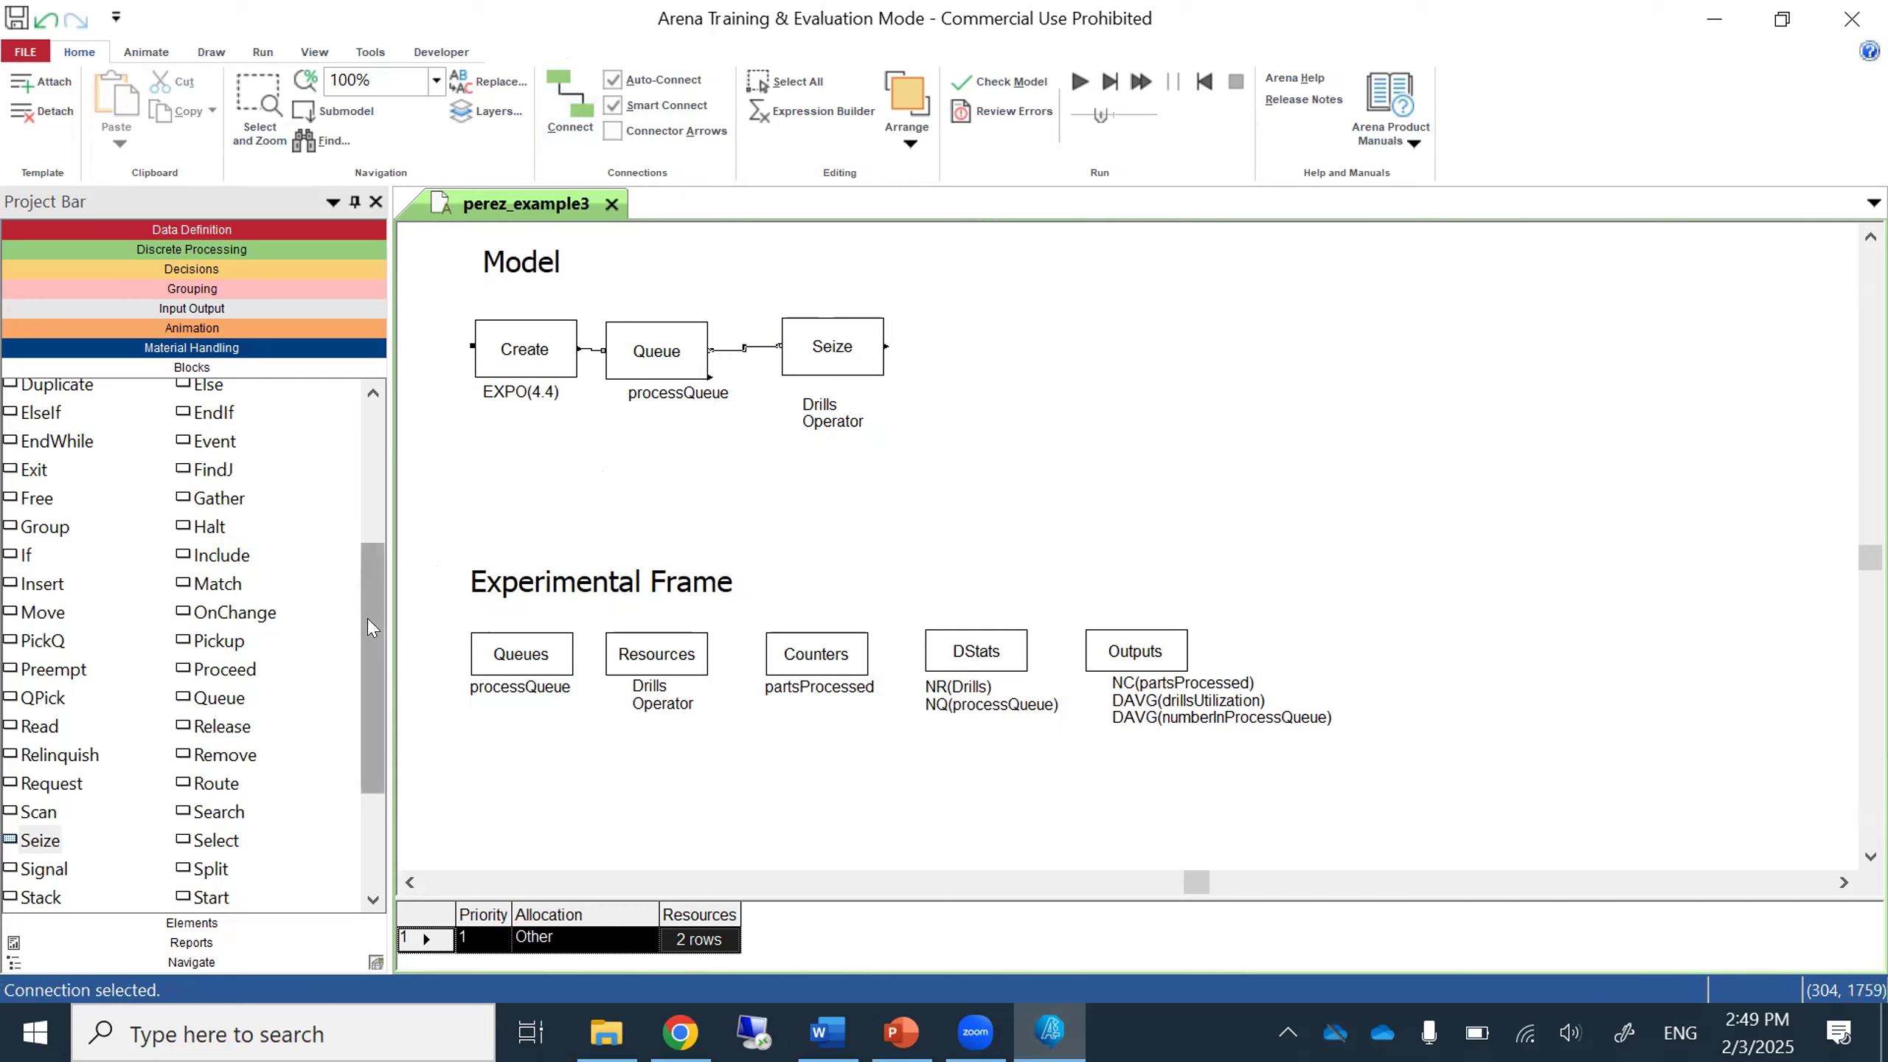
Place a Delay block to the right of the Seize block and connect Seize to it.
{"action": "left_click_drag", "start_coordinate": [367, 618], "coordinate": [368, 561]}
{"action": "left_click_drag", "start_coordinate": [216, 437], "coordinate": [940, 347]}
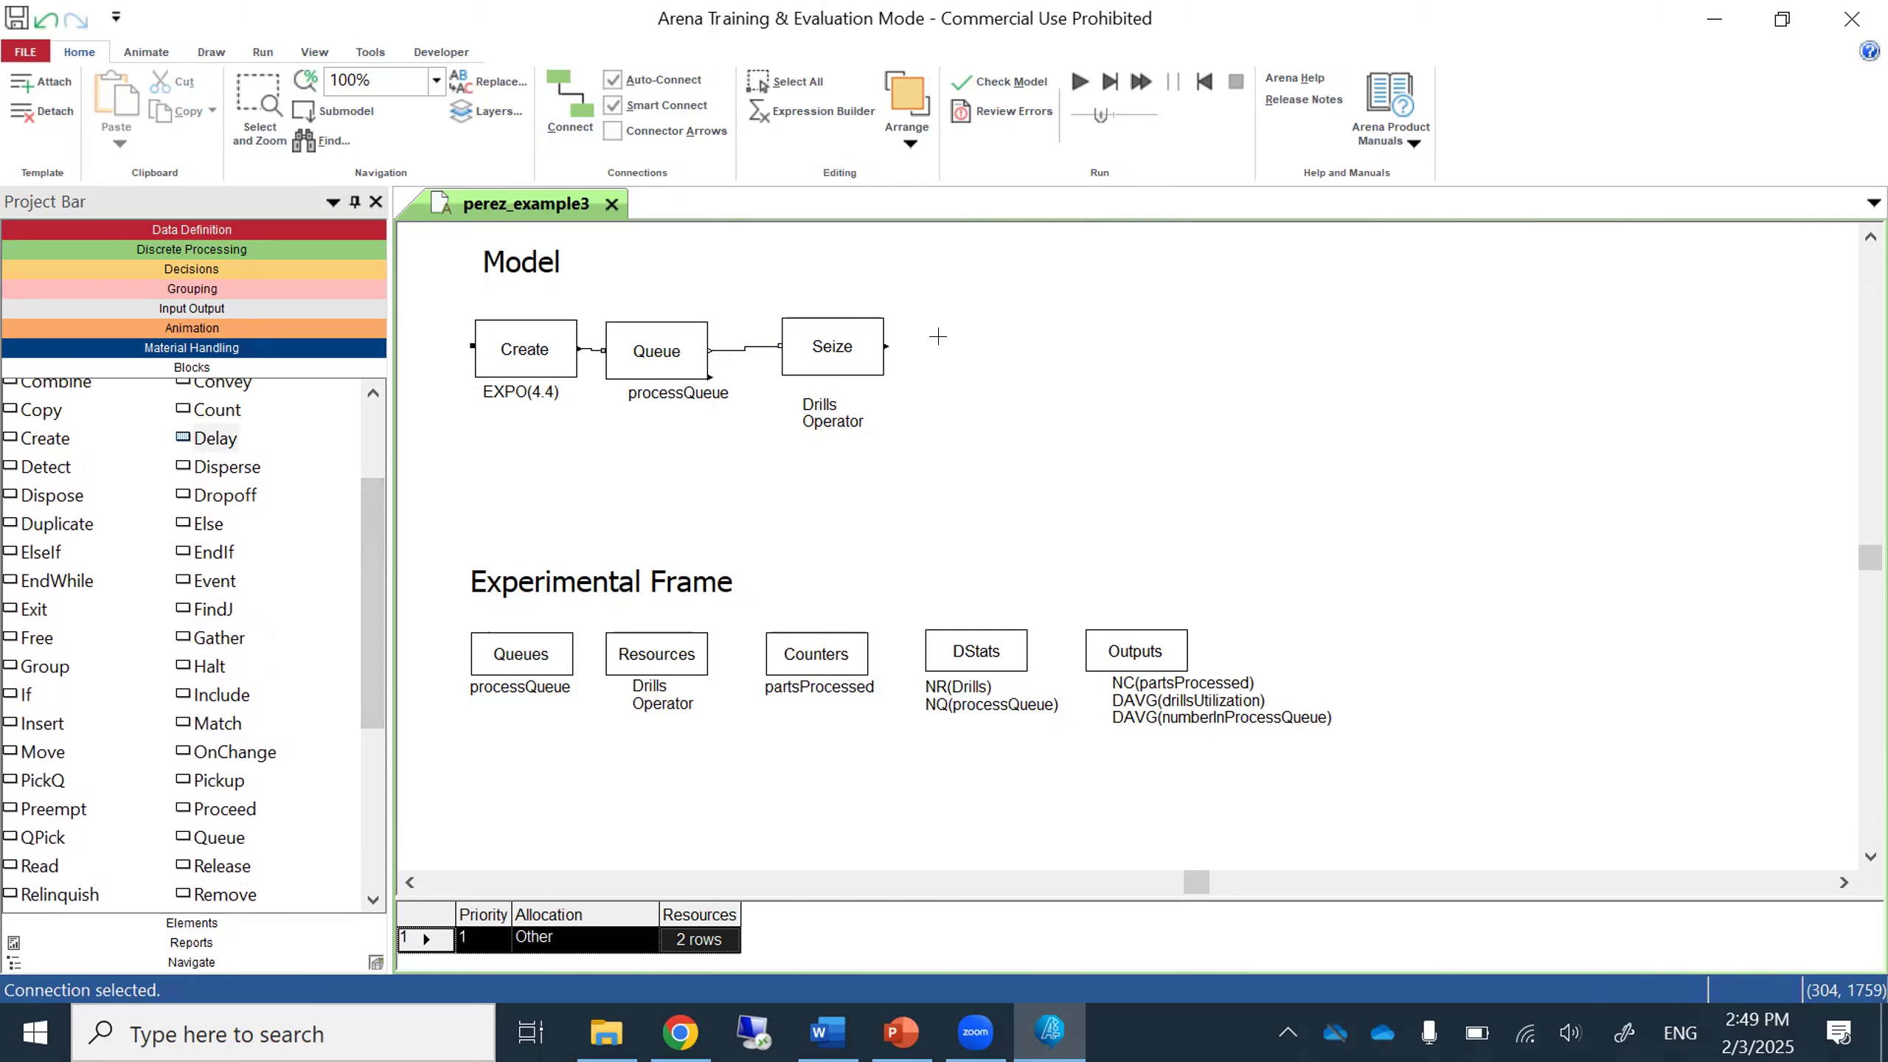
{"action": "left_click", "coordinate": [570, 97]}
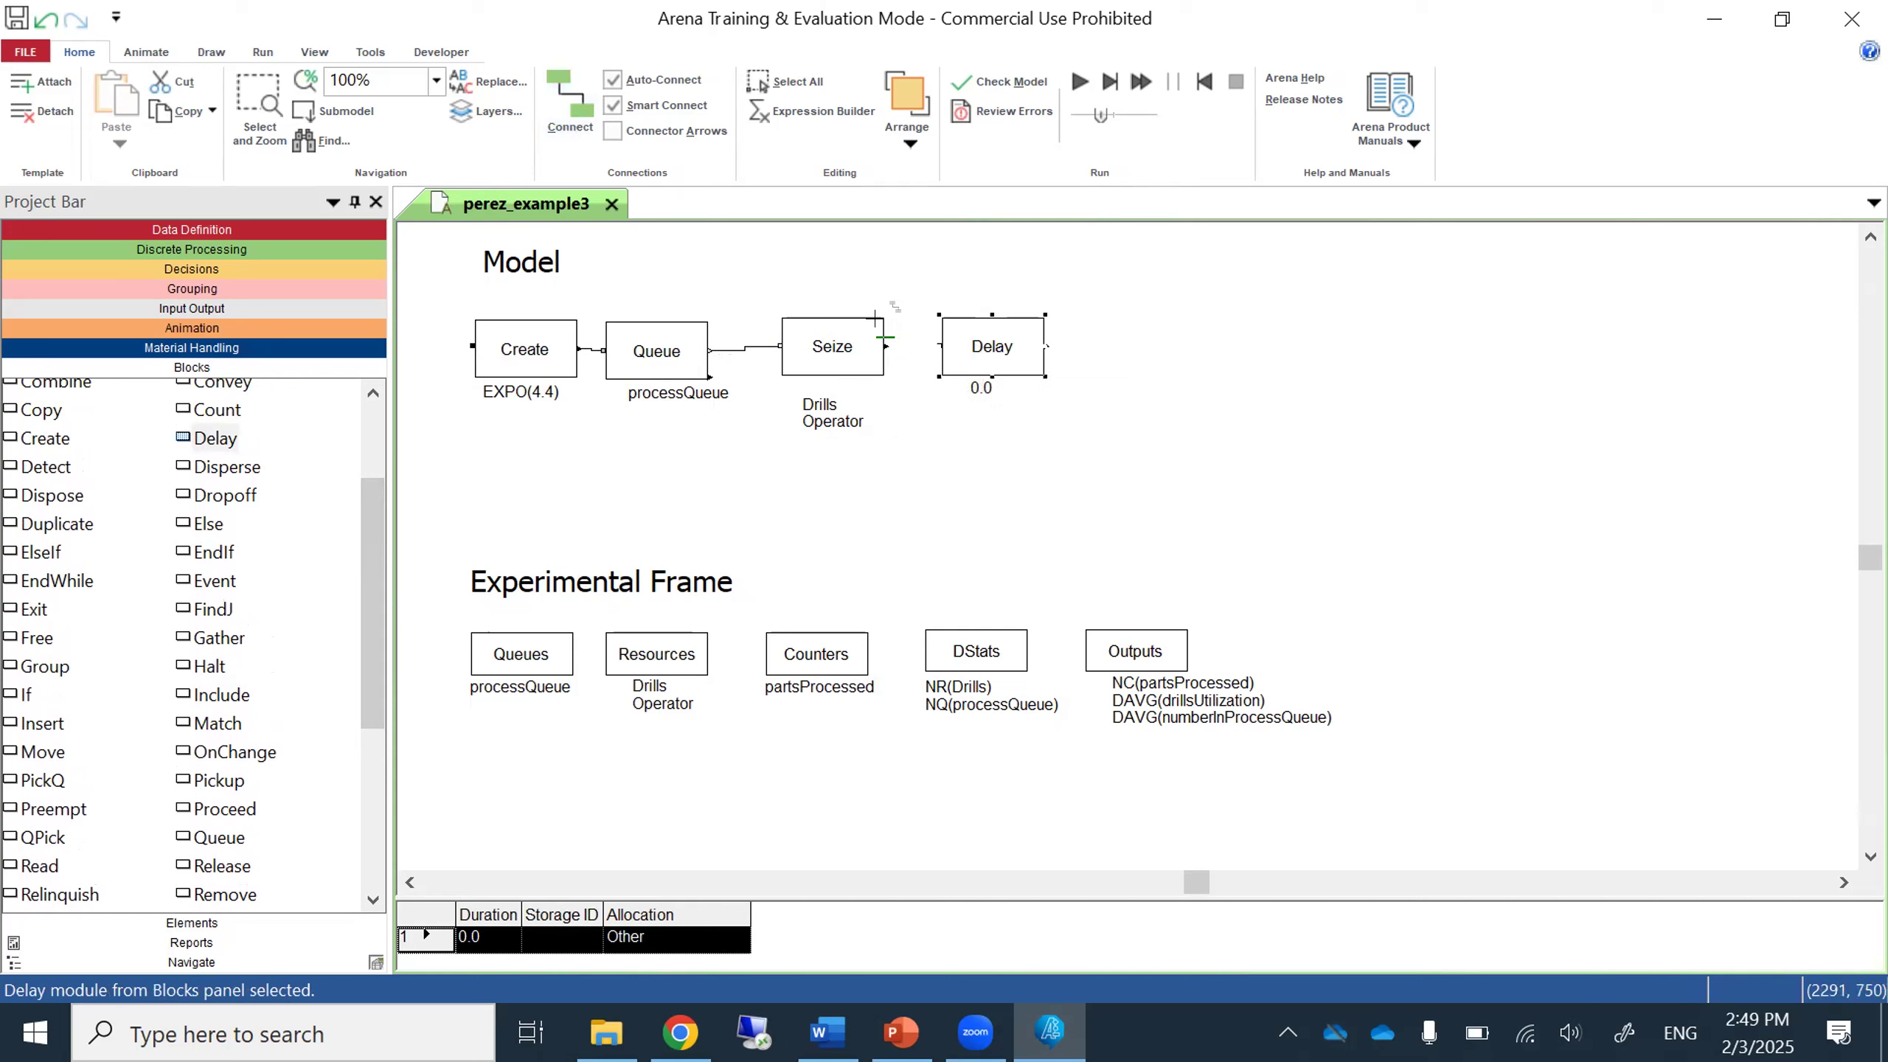
{"action": "left_click", "coordinate": [884, 346]}
{"action": "left_click", "coordinate": [940, 346]}
Set the Delay block's duration to the uniform distribution UNIF(2,4) with the expression builder, and move the block slightly closer to Seize.
{"action": "double_click", "coordinate": [992, 354]}
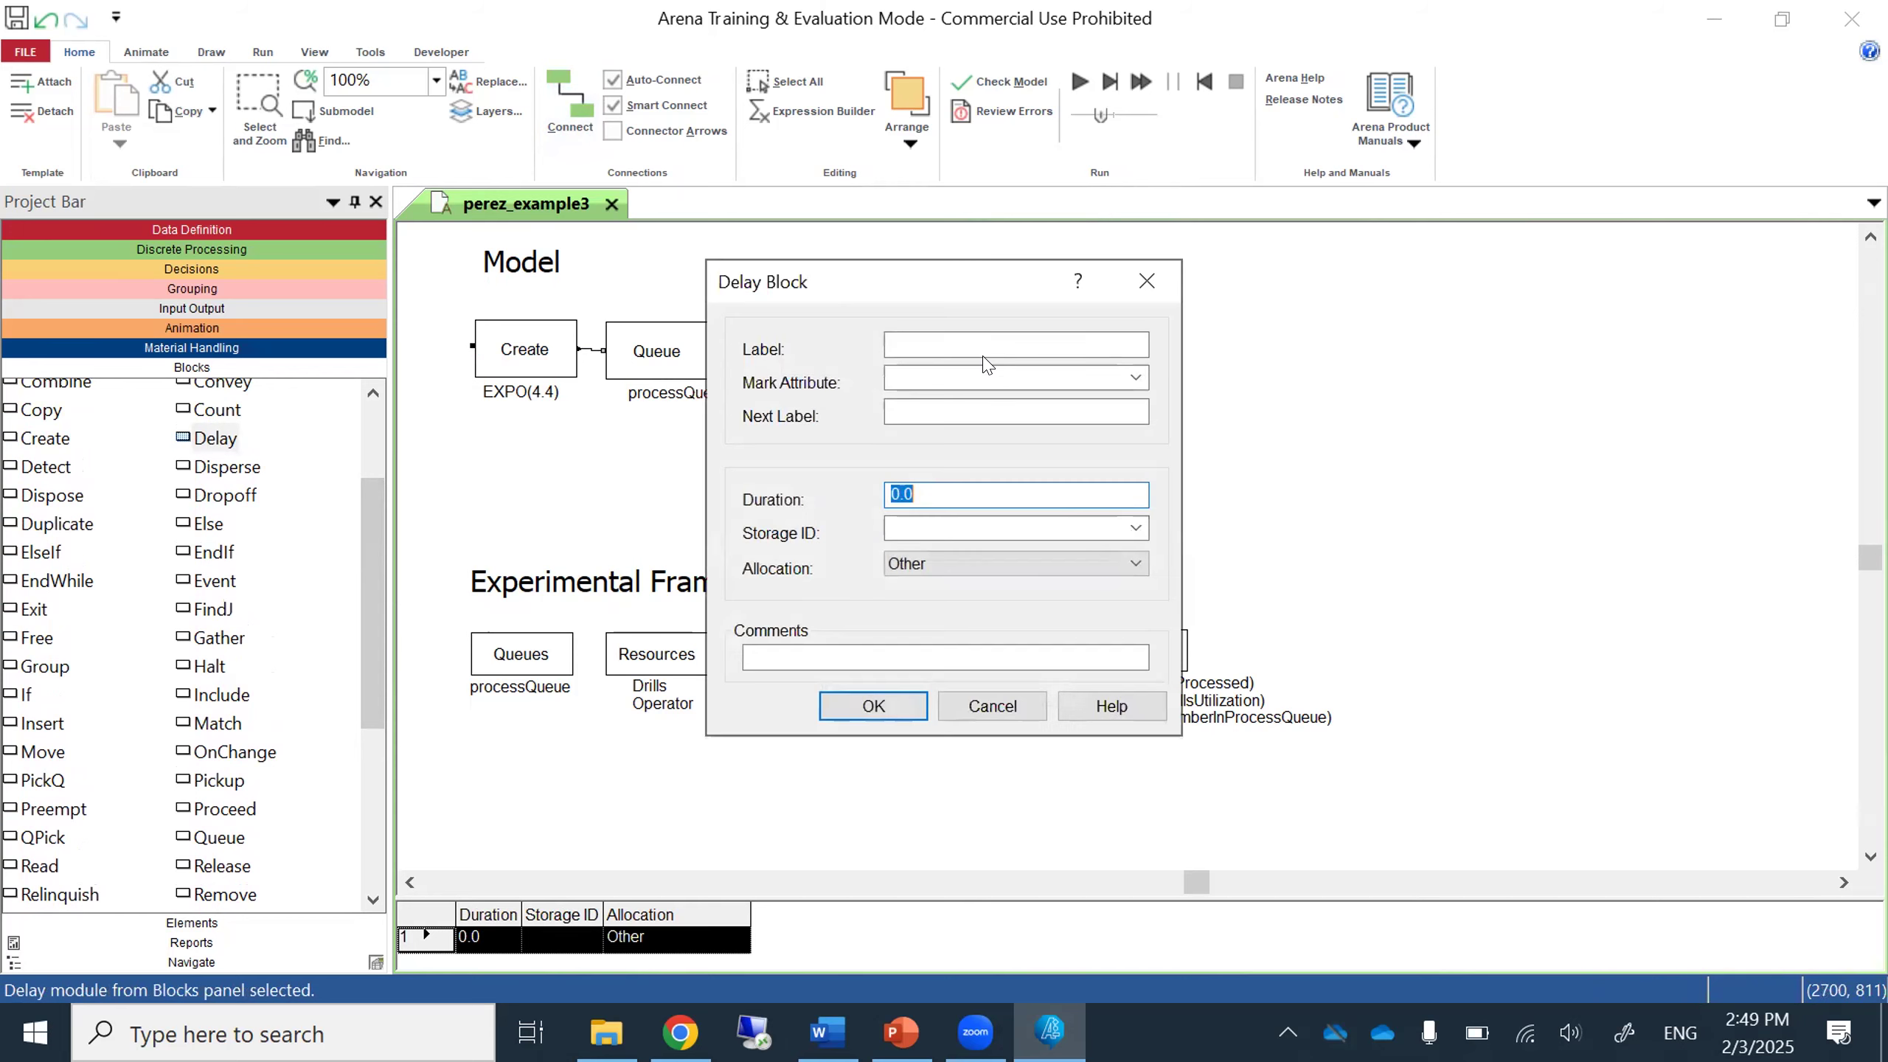
{"action": "right_click", "coordinate": [933, 498]}
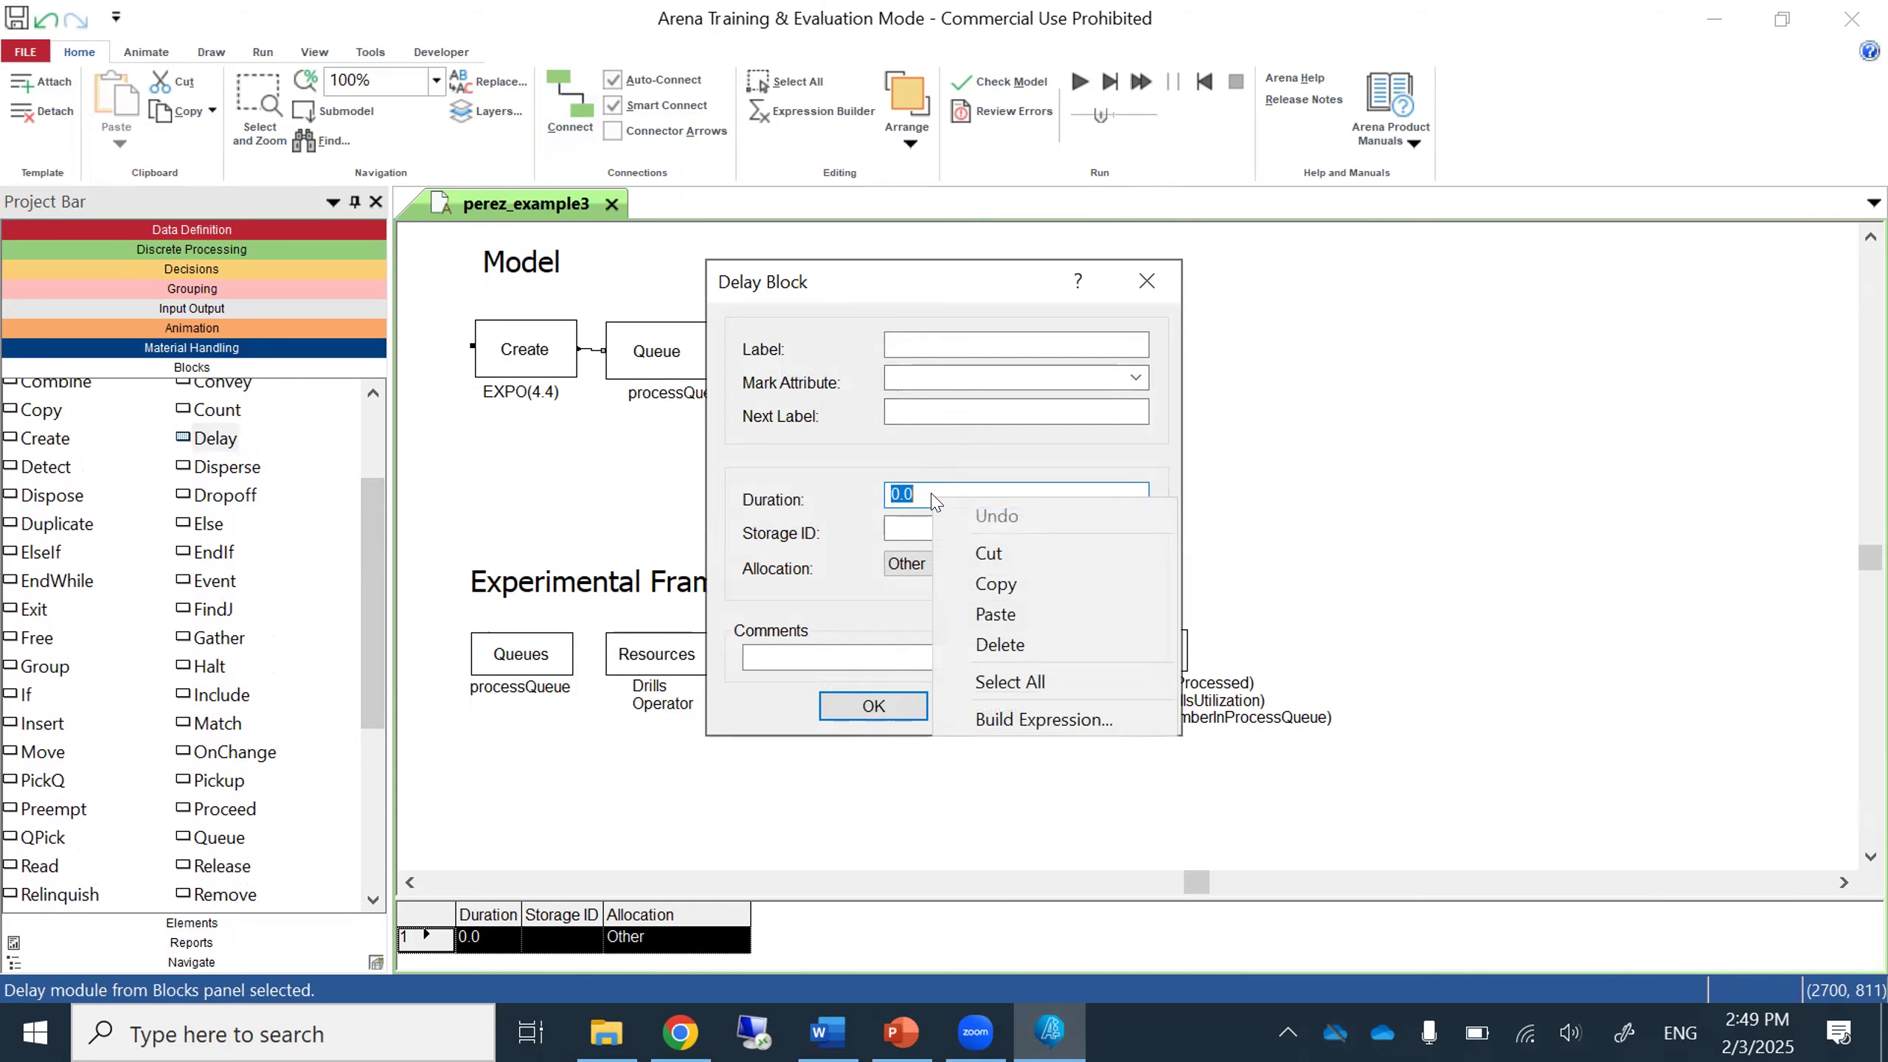
{"action": "left_click", "coordinate": [1041, 720]}
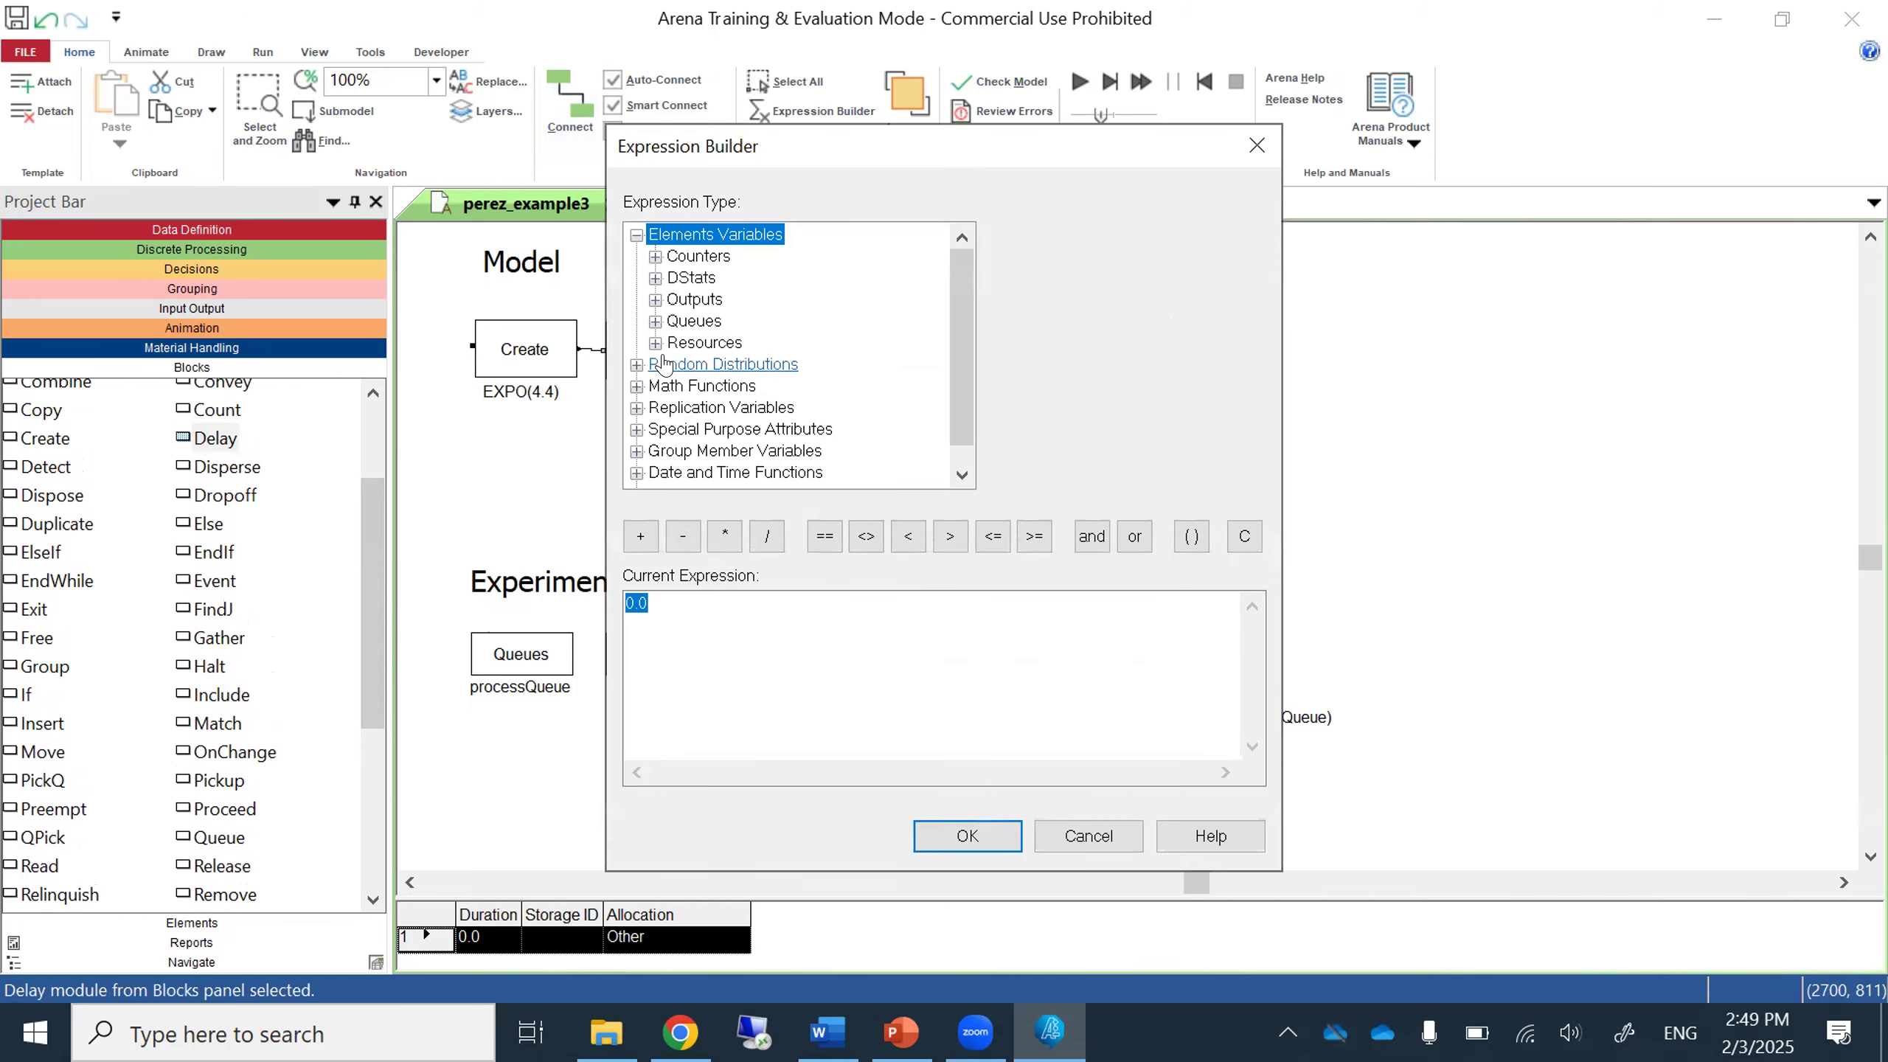
{"action": "left_click", "coordinate": [680, 364]}
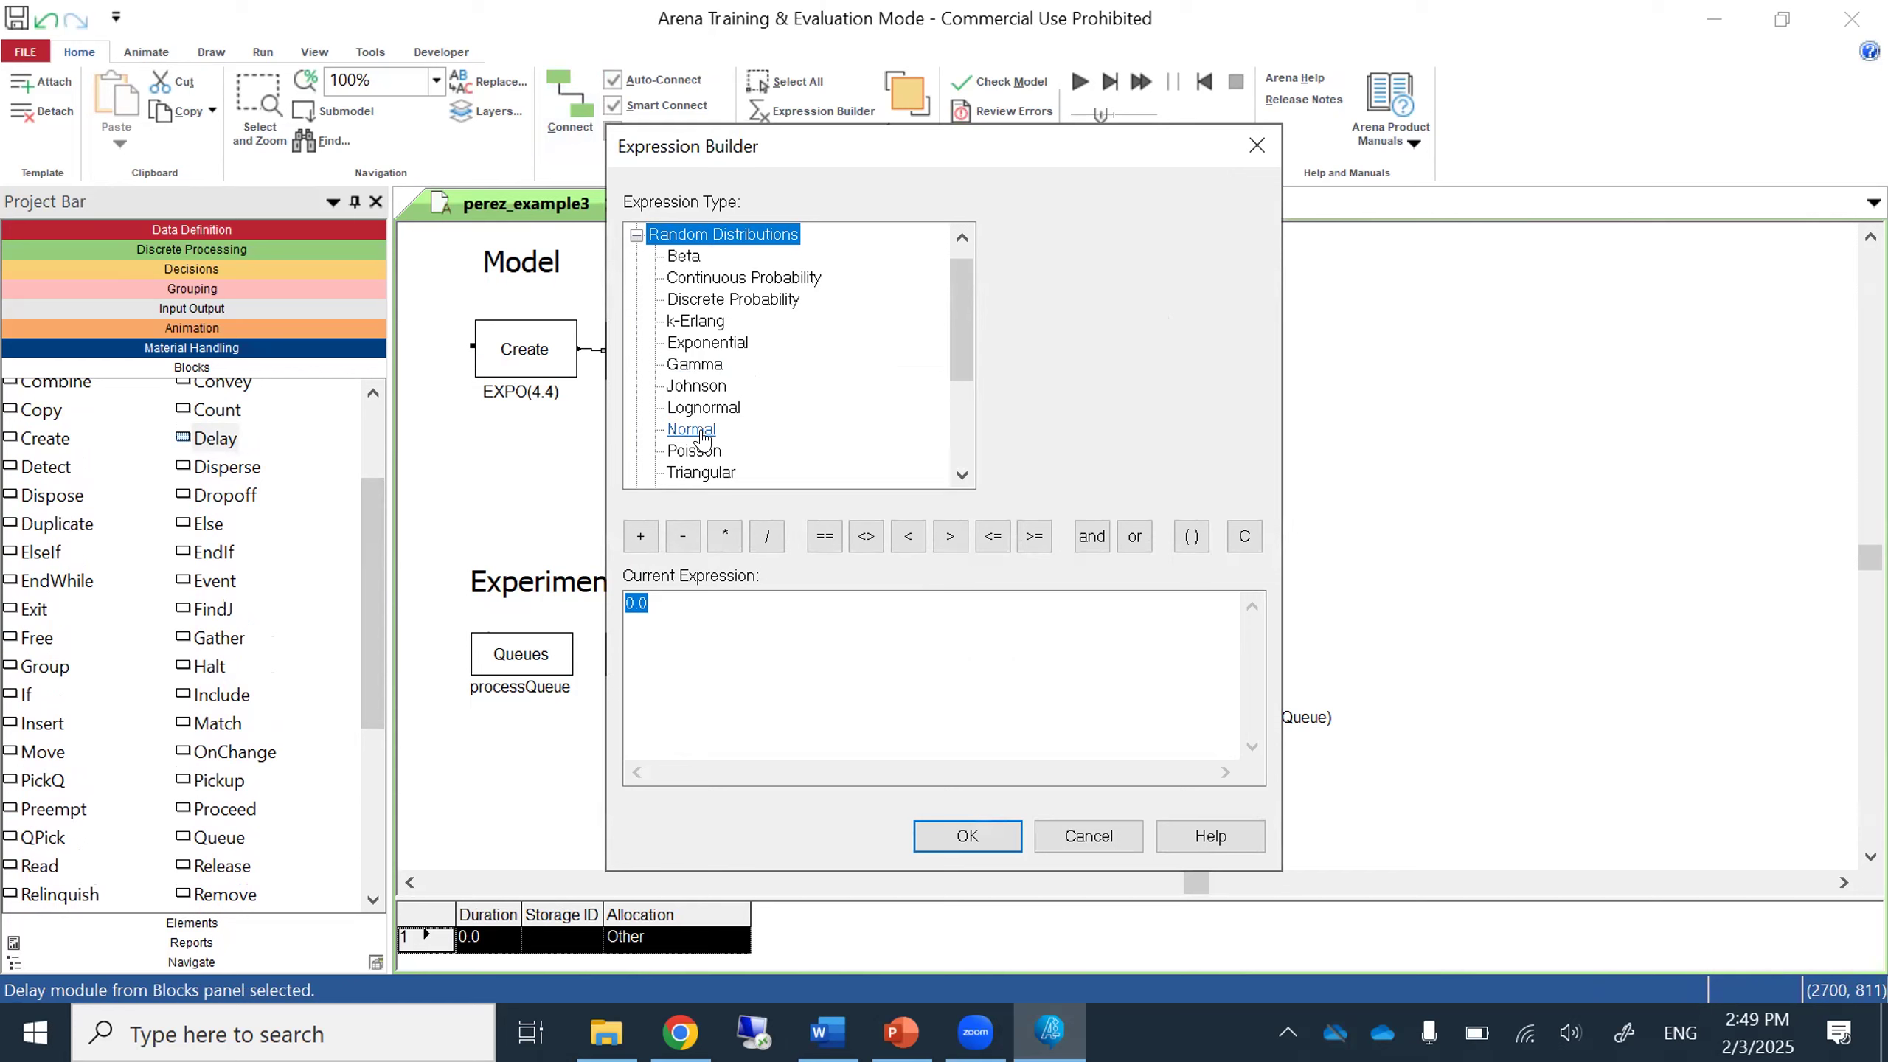
{"action": "left_click_drag", "start_coordinate": [967, 359], "coordinate": [962, 415]}
{"action": "left_click", "coordinate": [704, 387]}
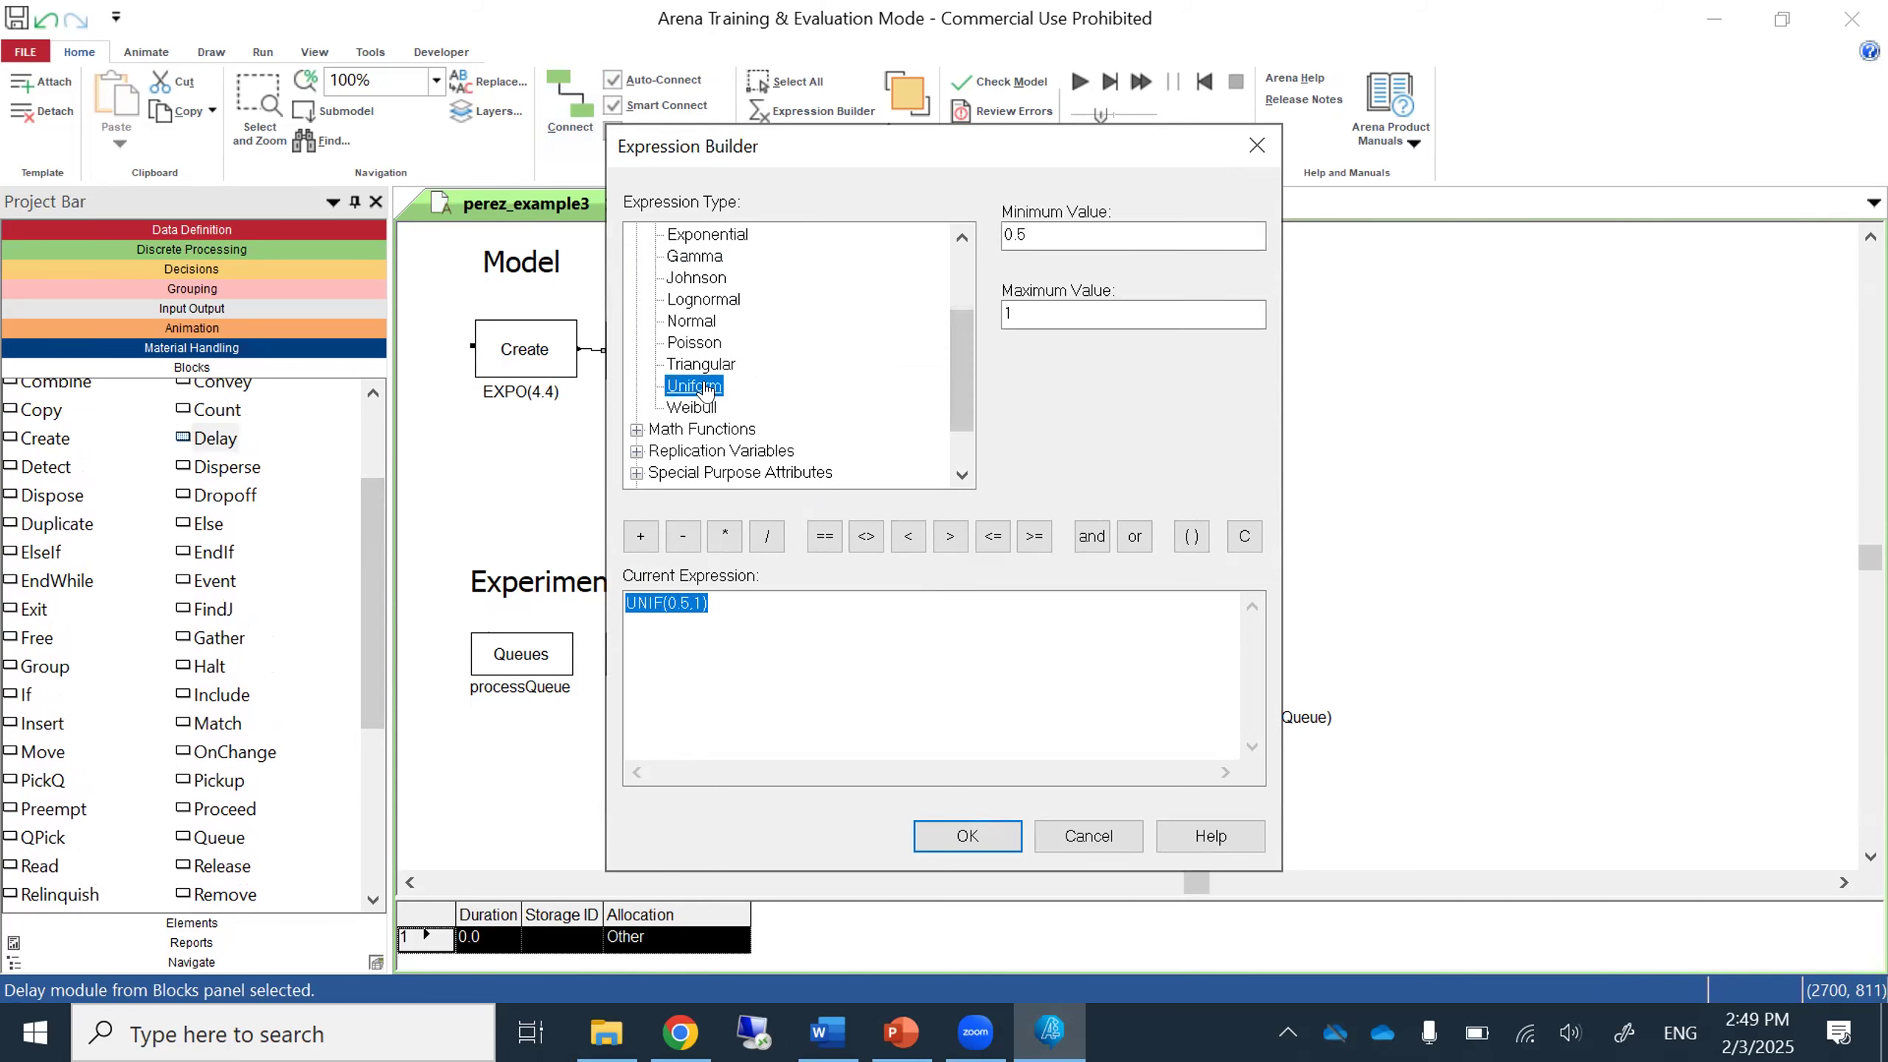
{"action": "key", "text": "Tab"}
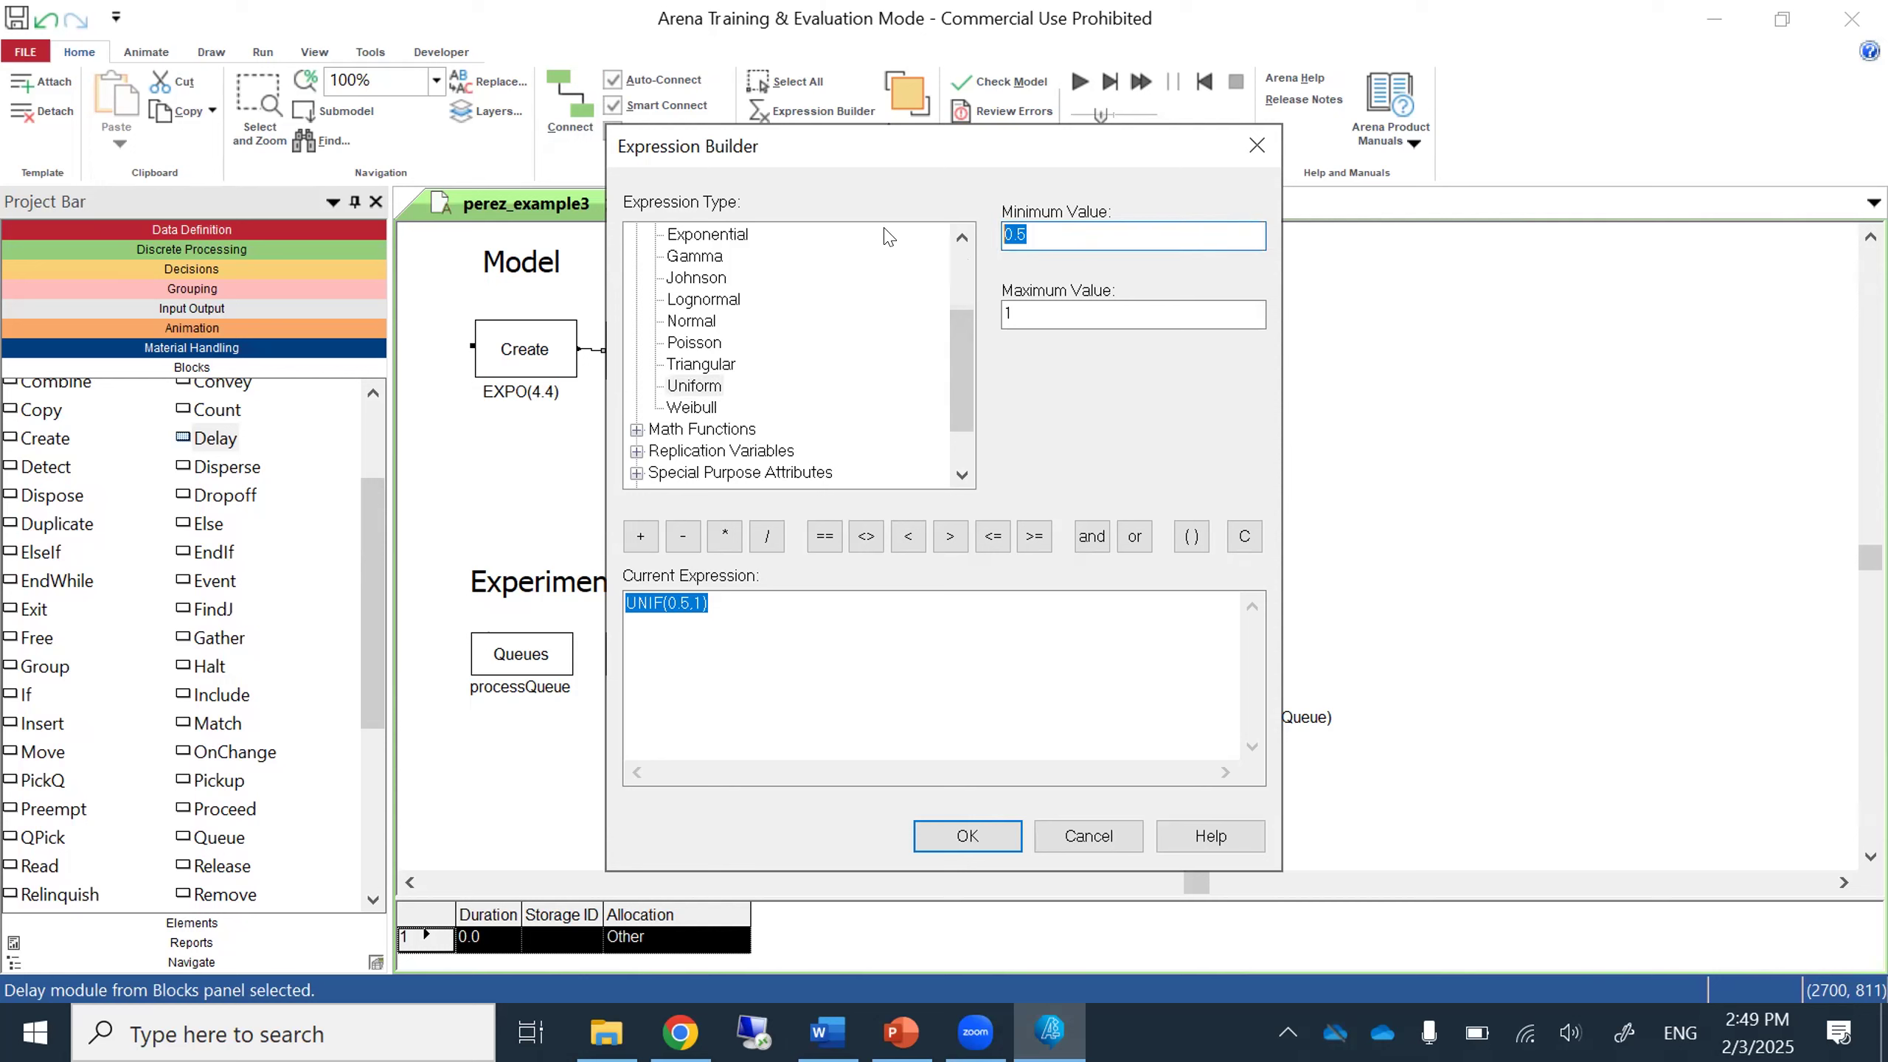
{"action": "type", "text": "2"}
{"action": "key", "text": "Tab"}
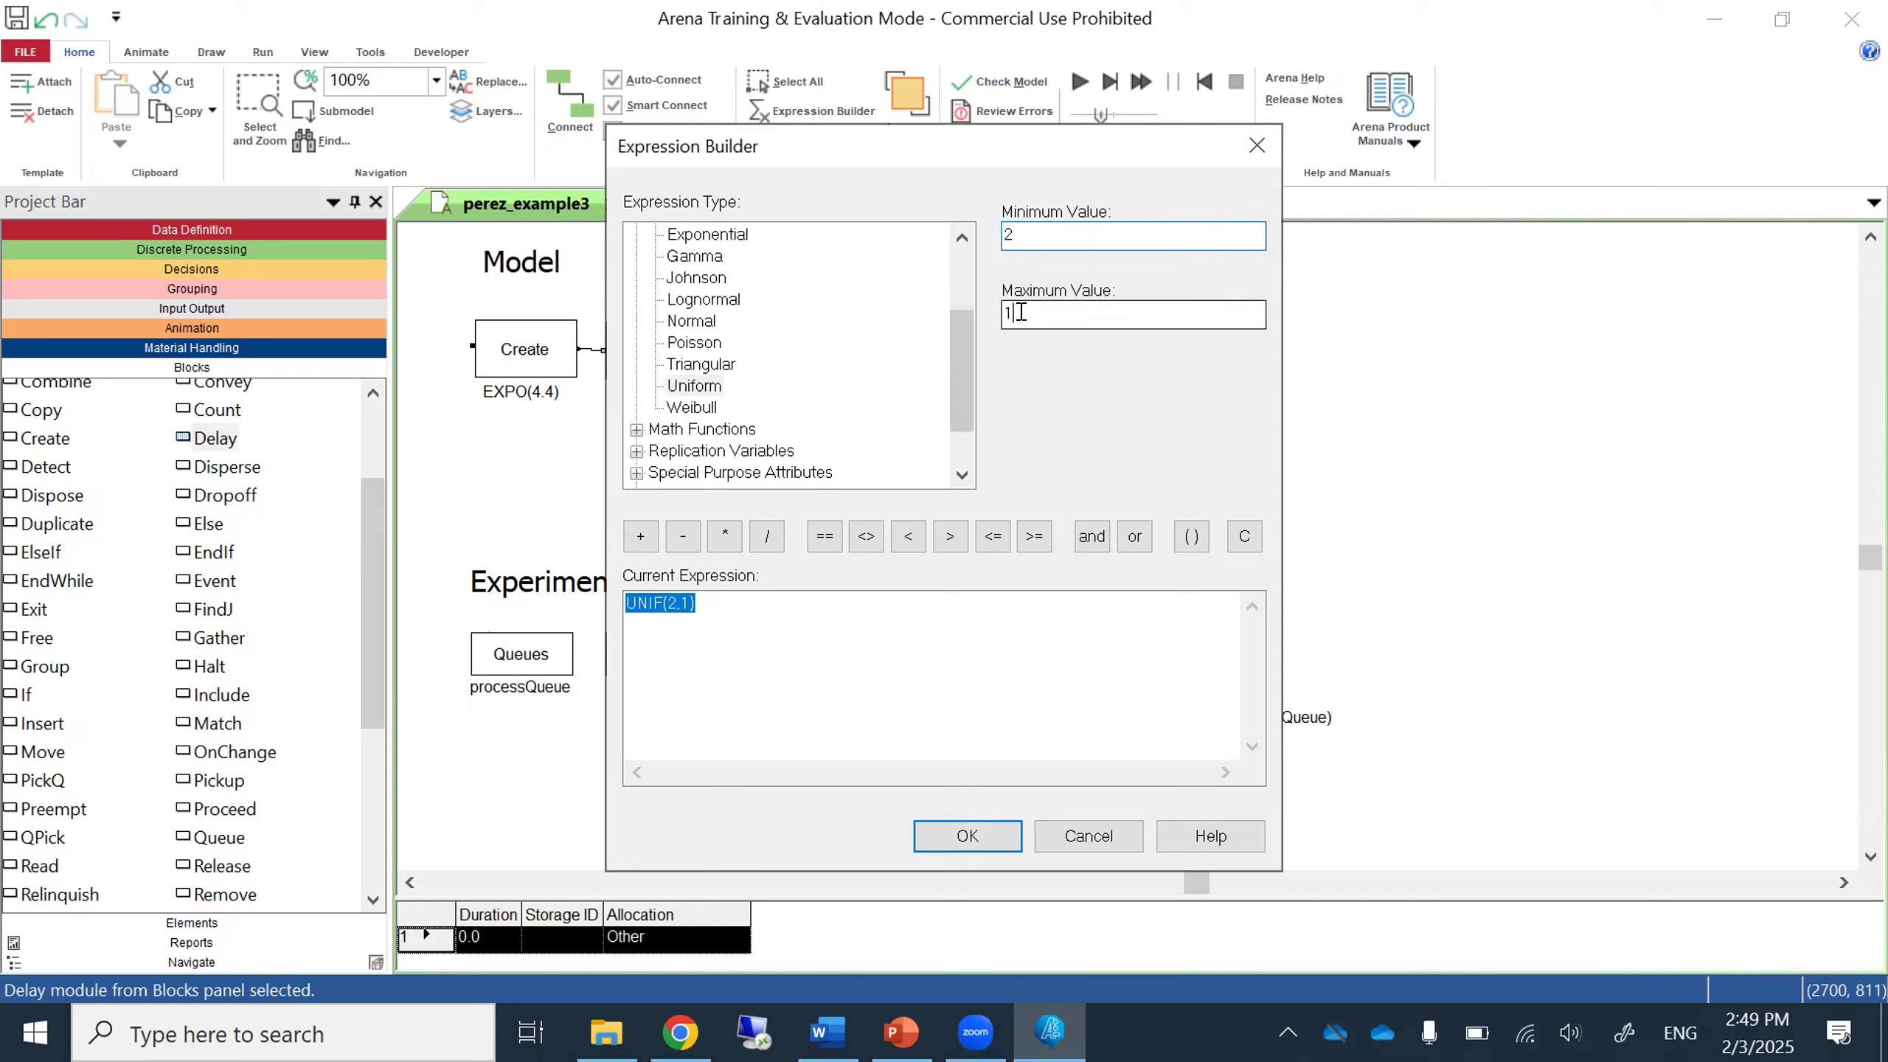
{"action": "type", "text": "4"}
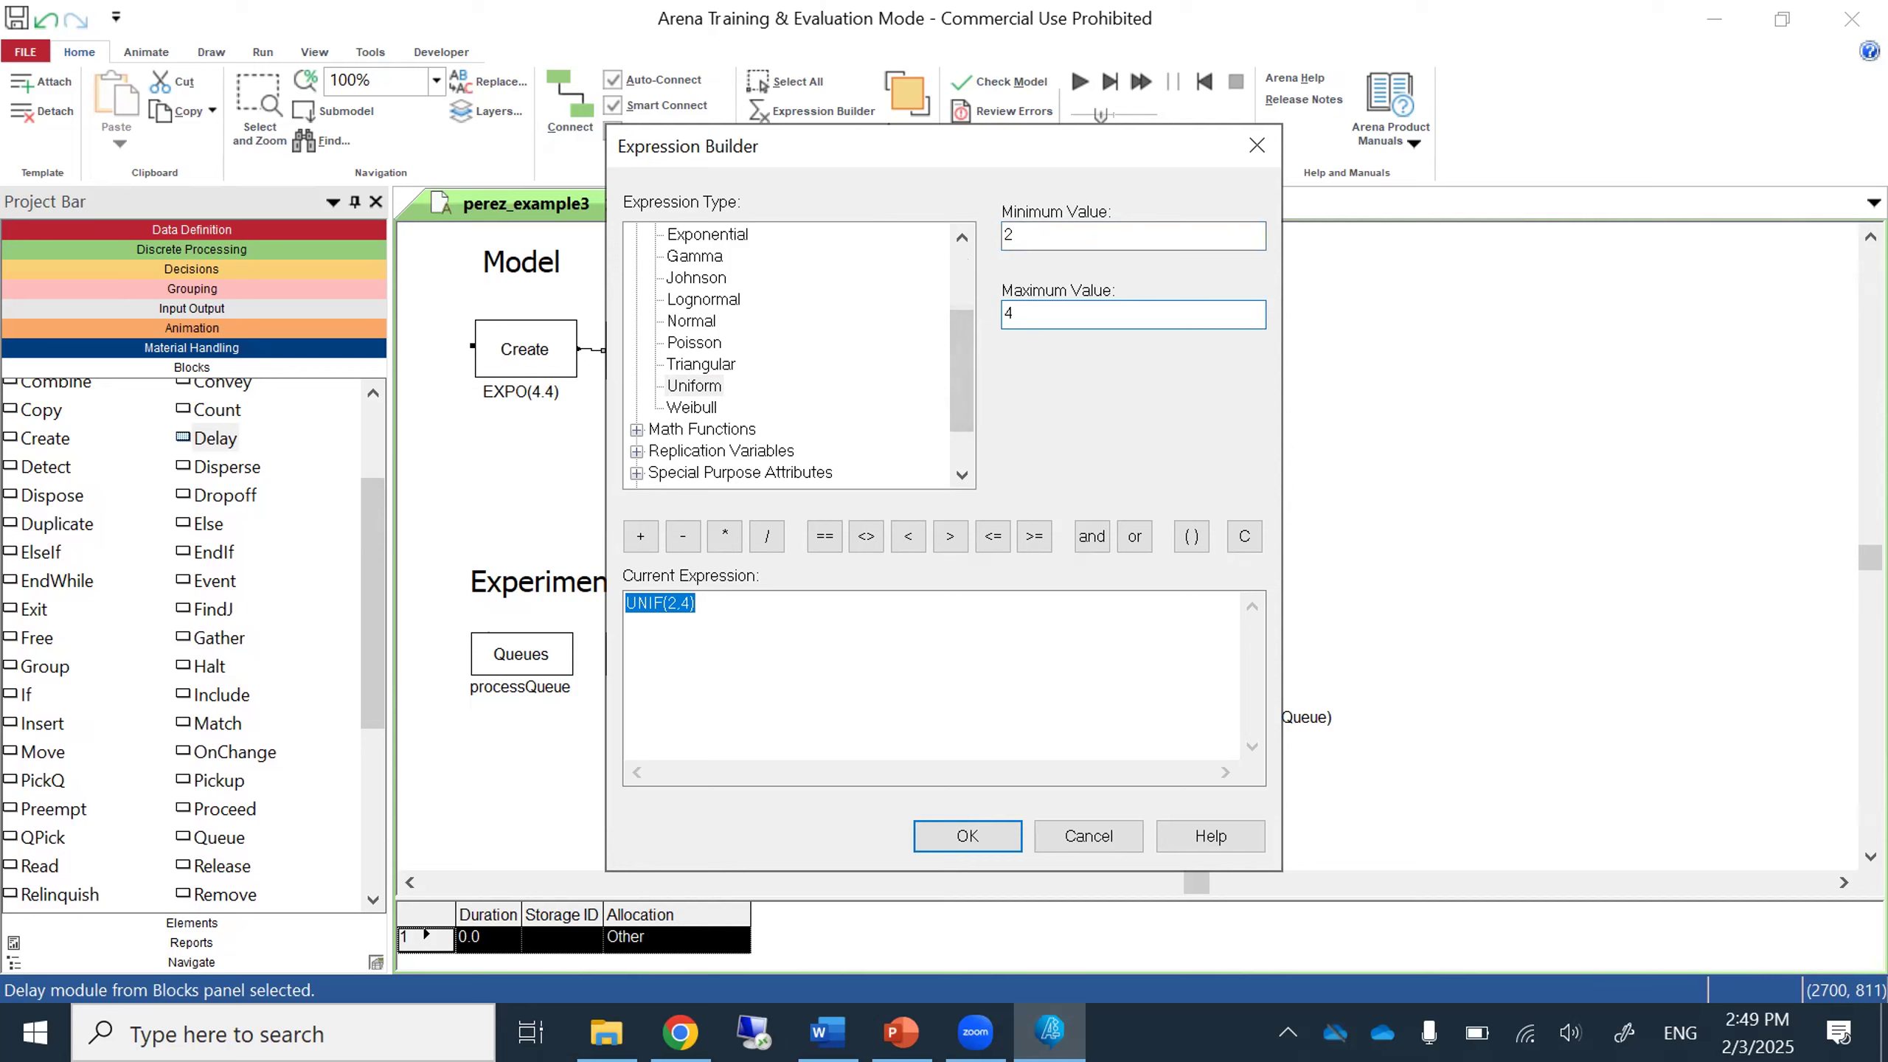
{"action": "left_click", "coordinate": [964, 833]}
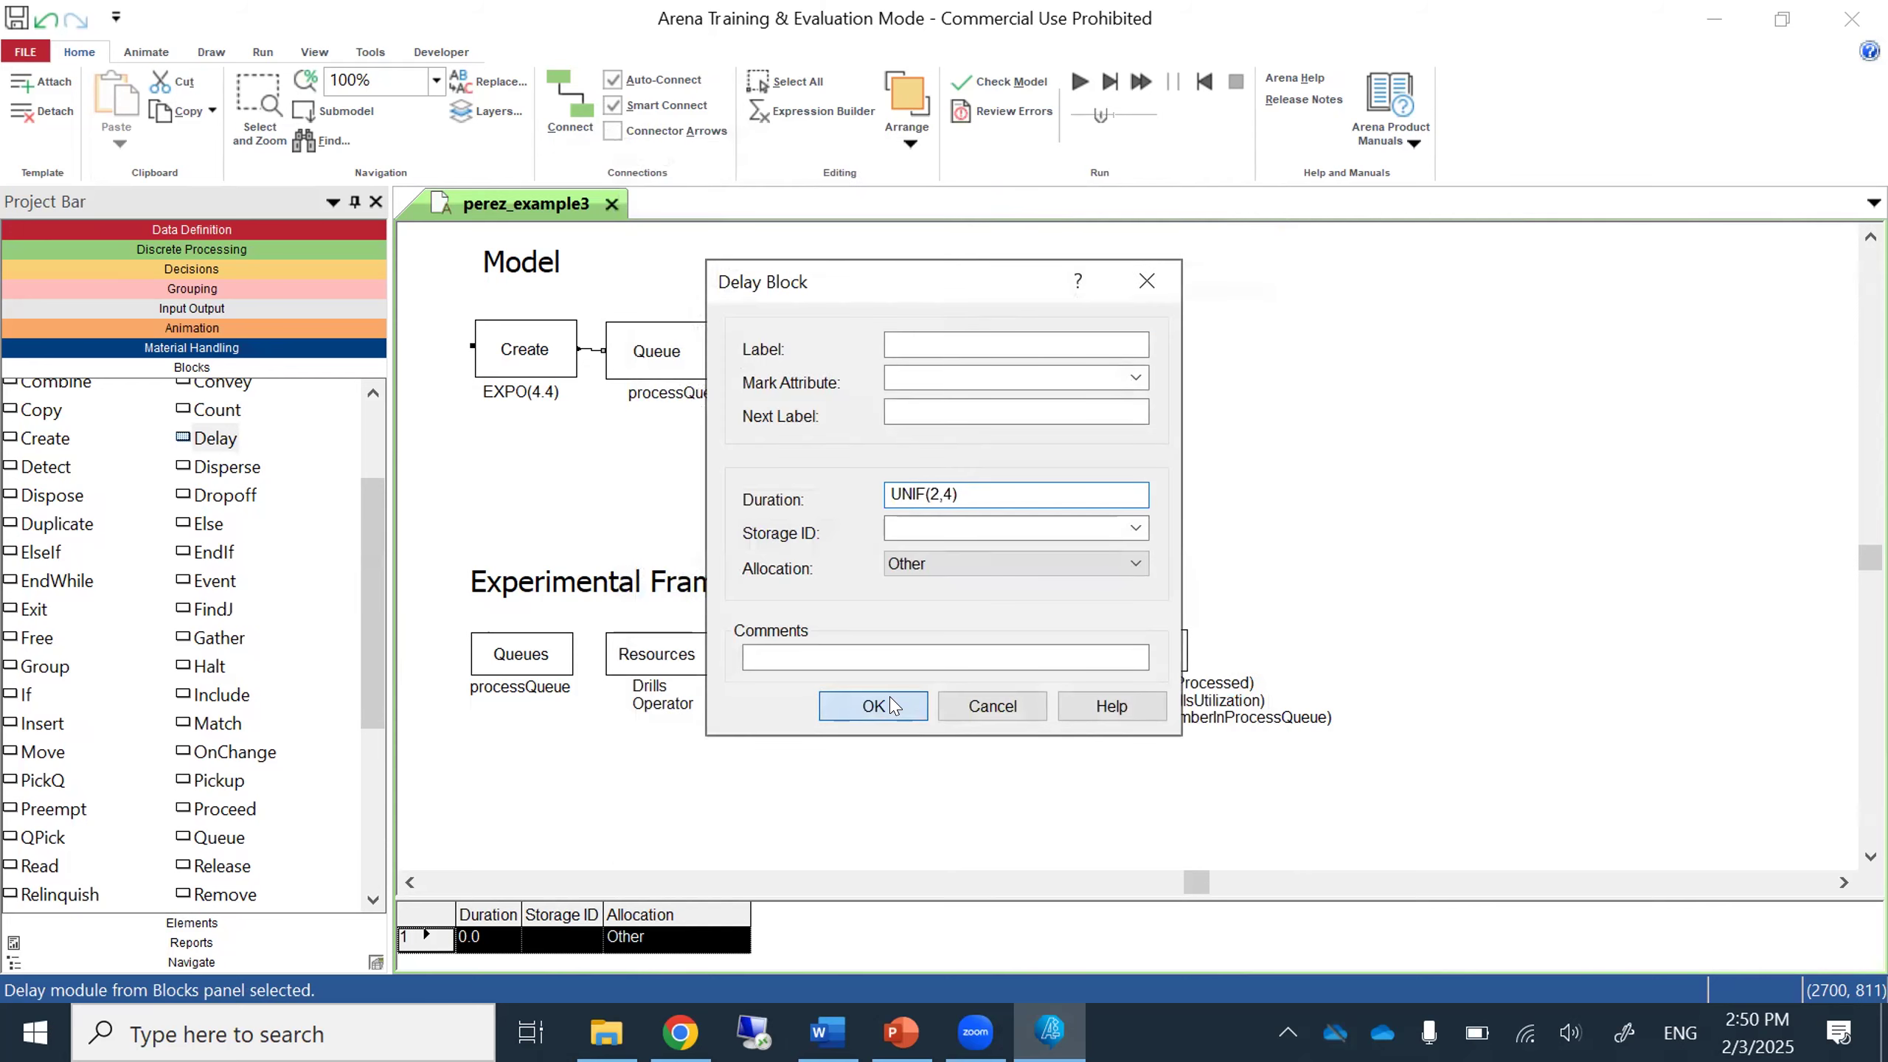
{"action": "left_click", "coordinate": [891, 705]}
{"action": "left_click_drag", "start_coordinate": [980, 369], "coordinate": [964, 372]}
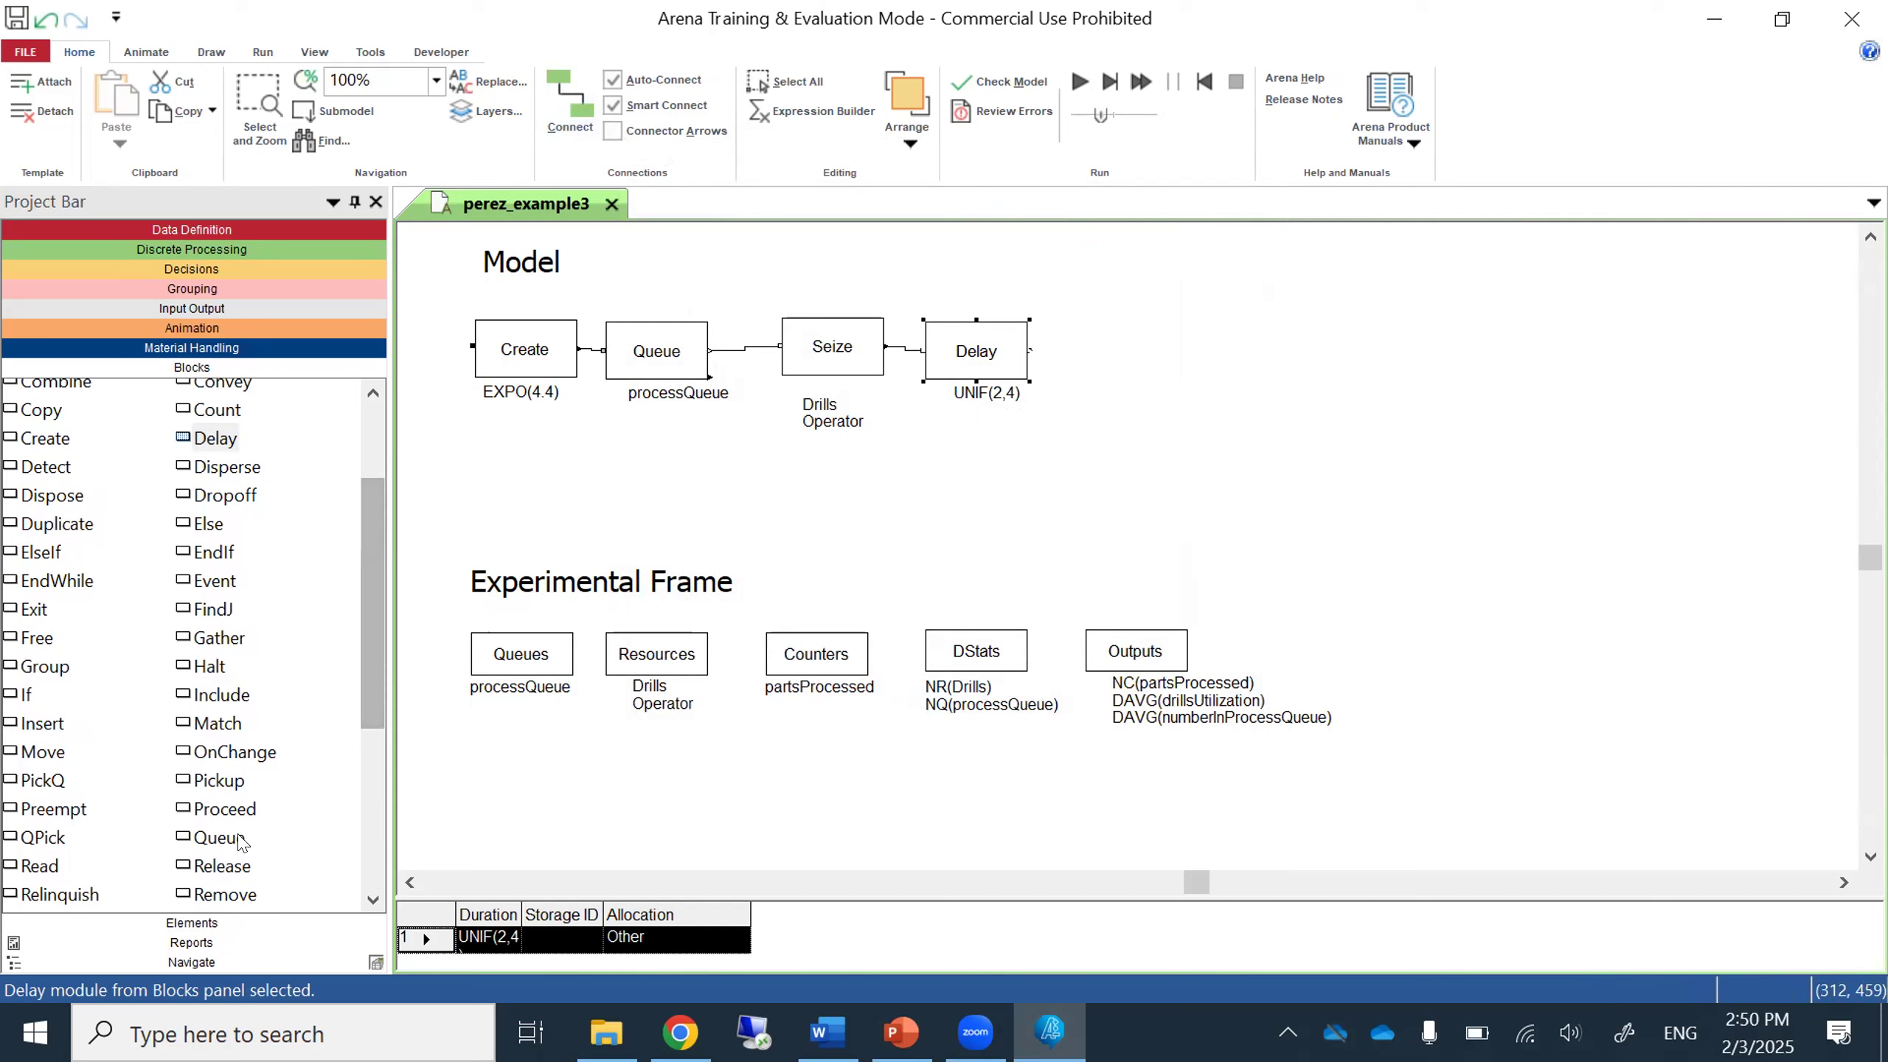
Place a Release block connected after the Delay block and add 1 unit of the Operator resource to it.
{"action": "left_click_drag", "start_coordinate": [367, 813], "coordinate": [1062, 340]}
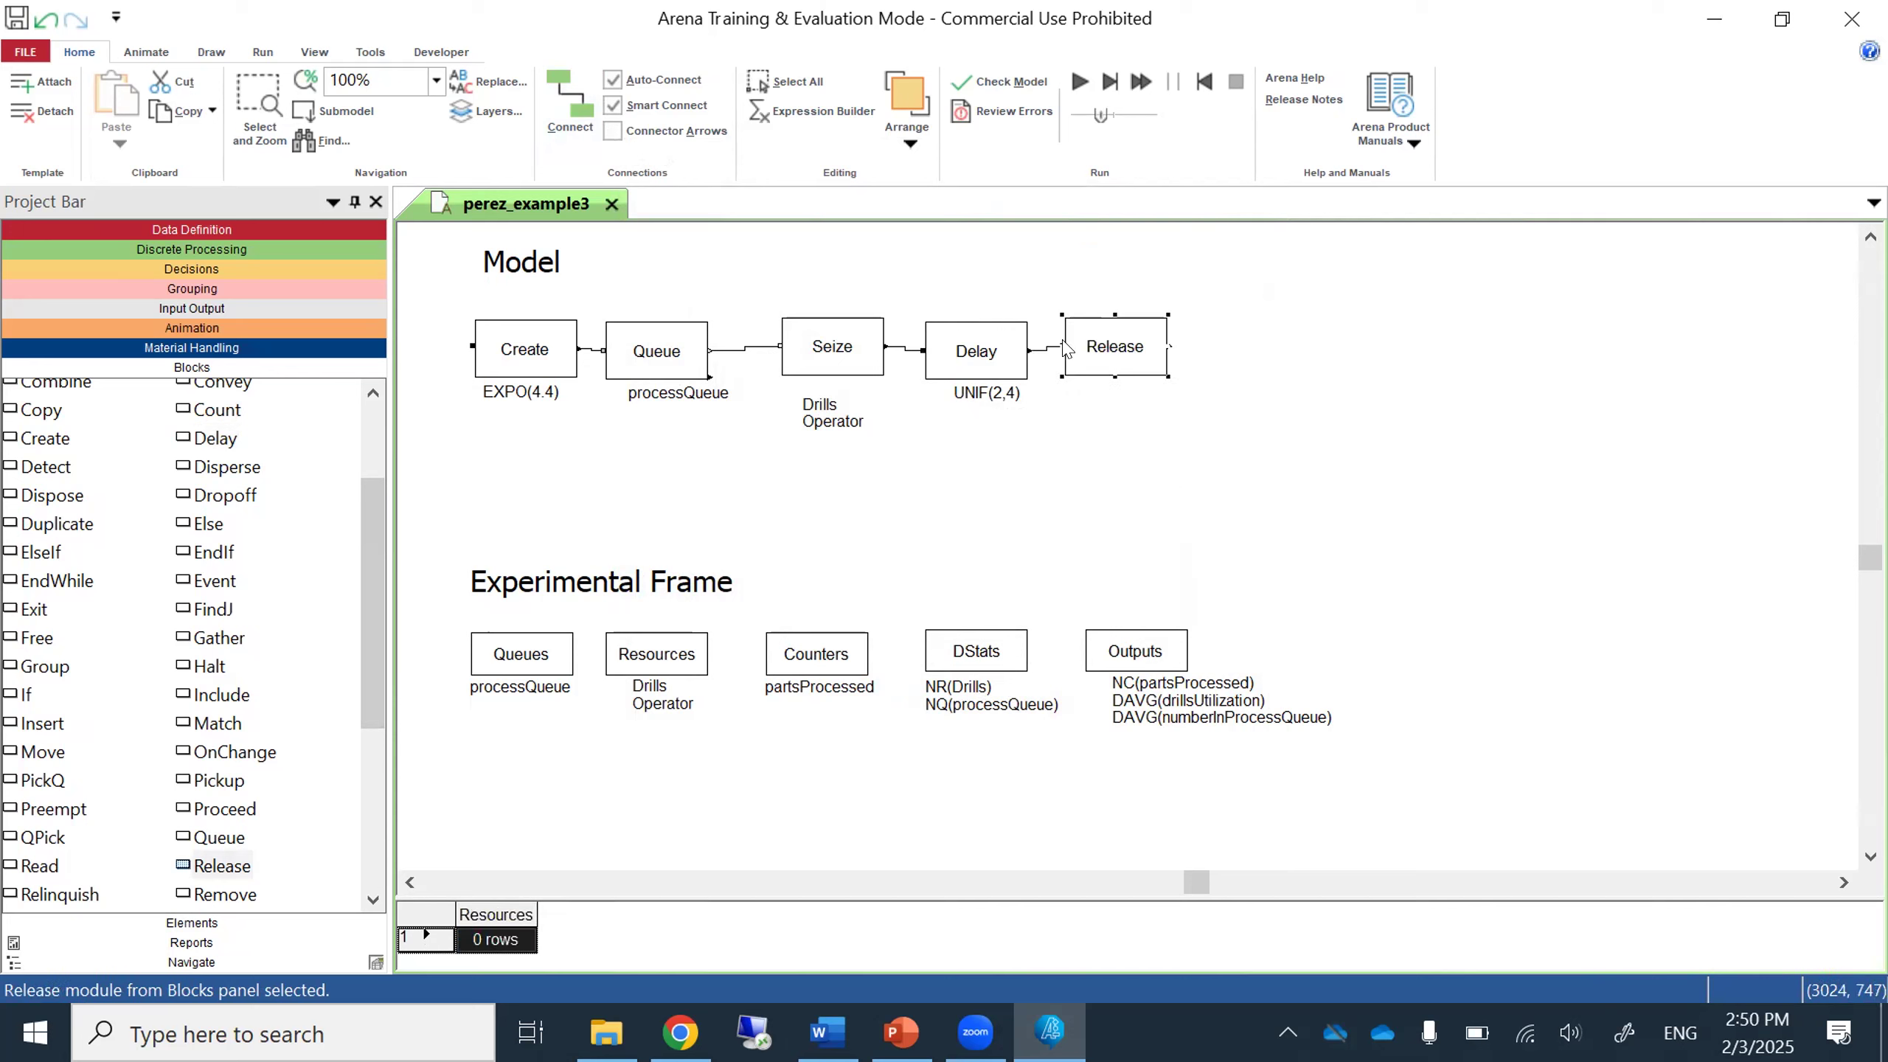
{"action": "double_click", "coordinate": [1123, 345]}
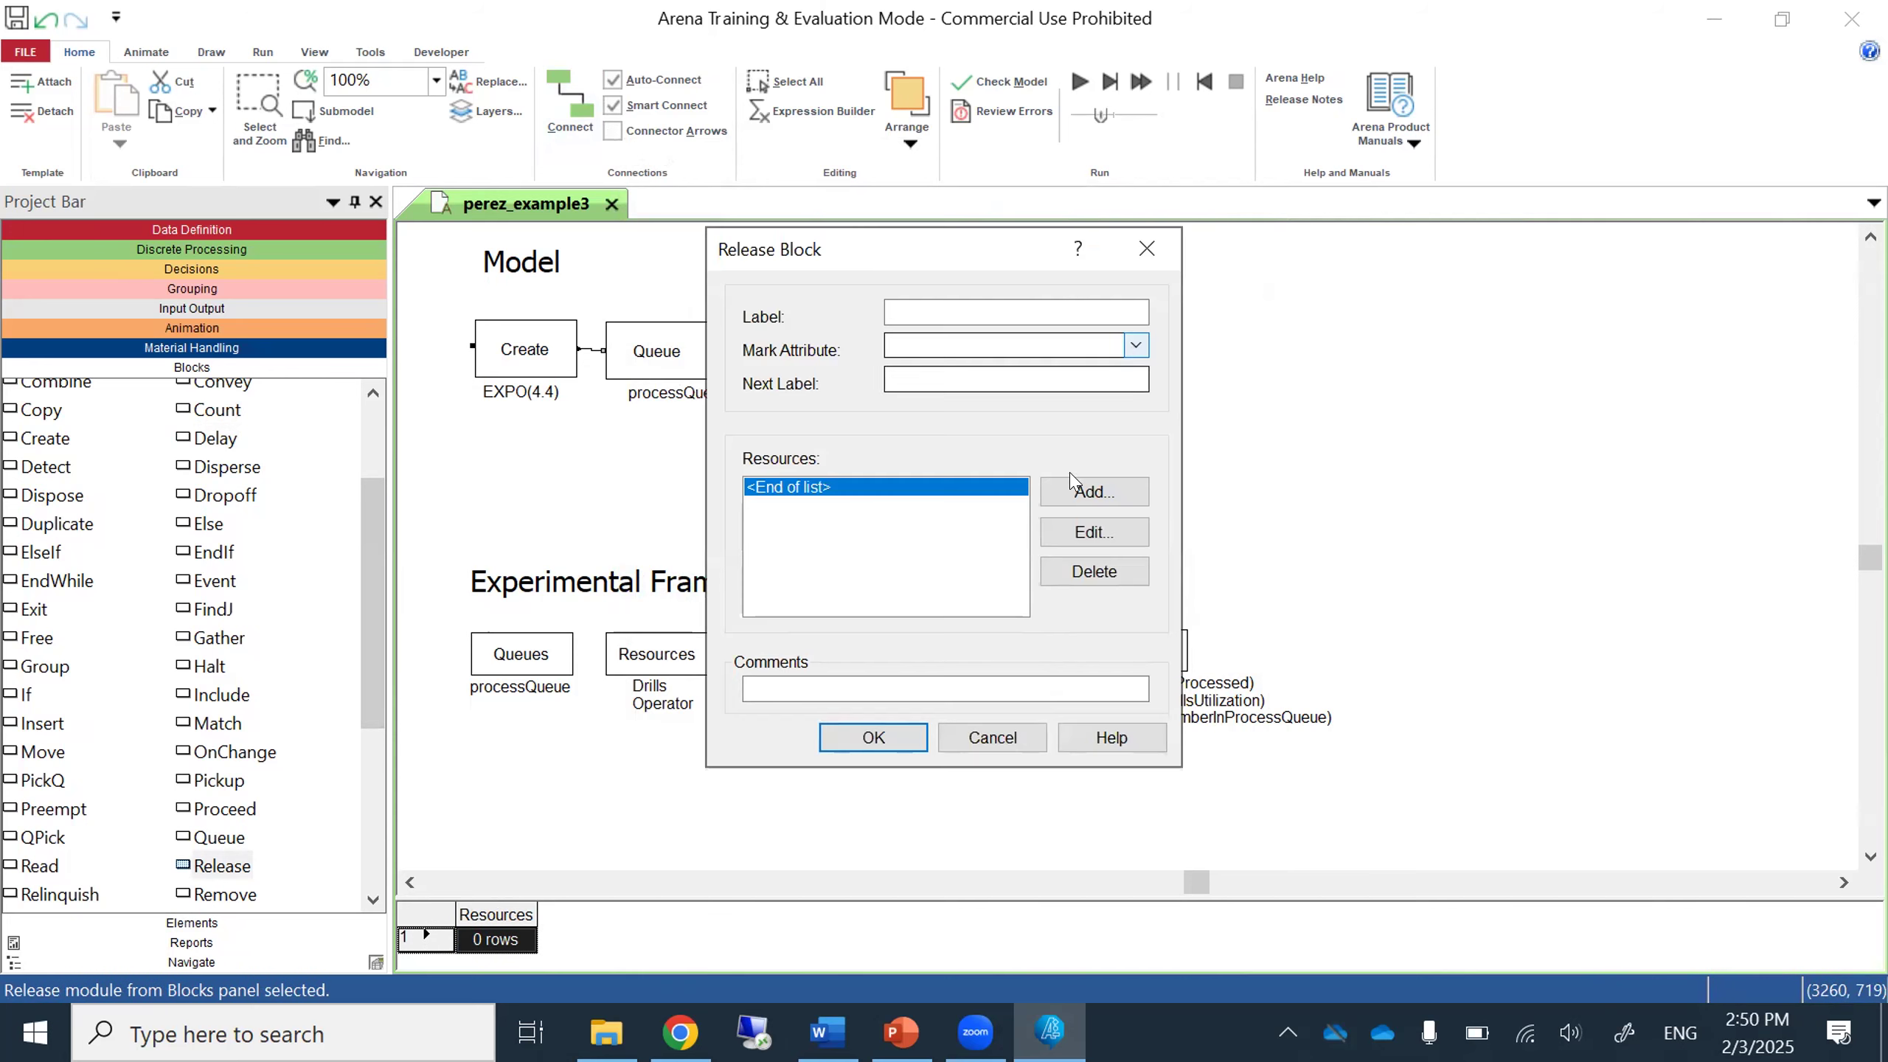
{"action": "left_click", "coordinate": [1085, 490]}
{"action": "left_click", "coordinate": [1150, 483]}
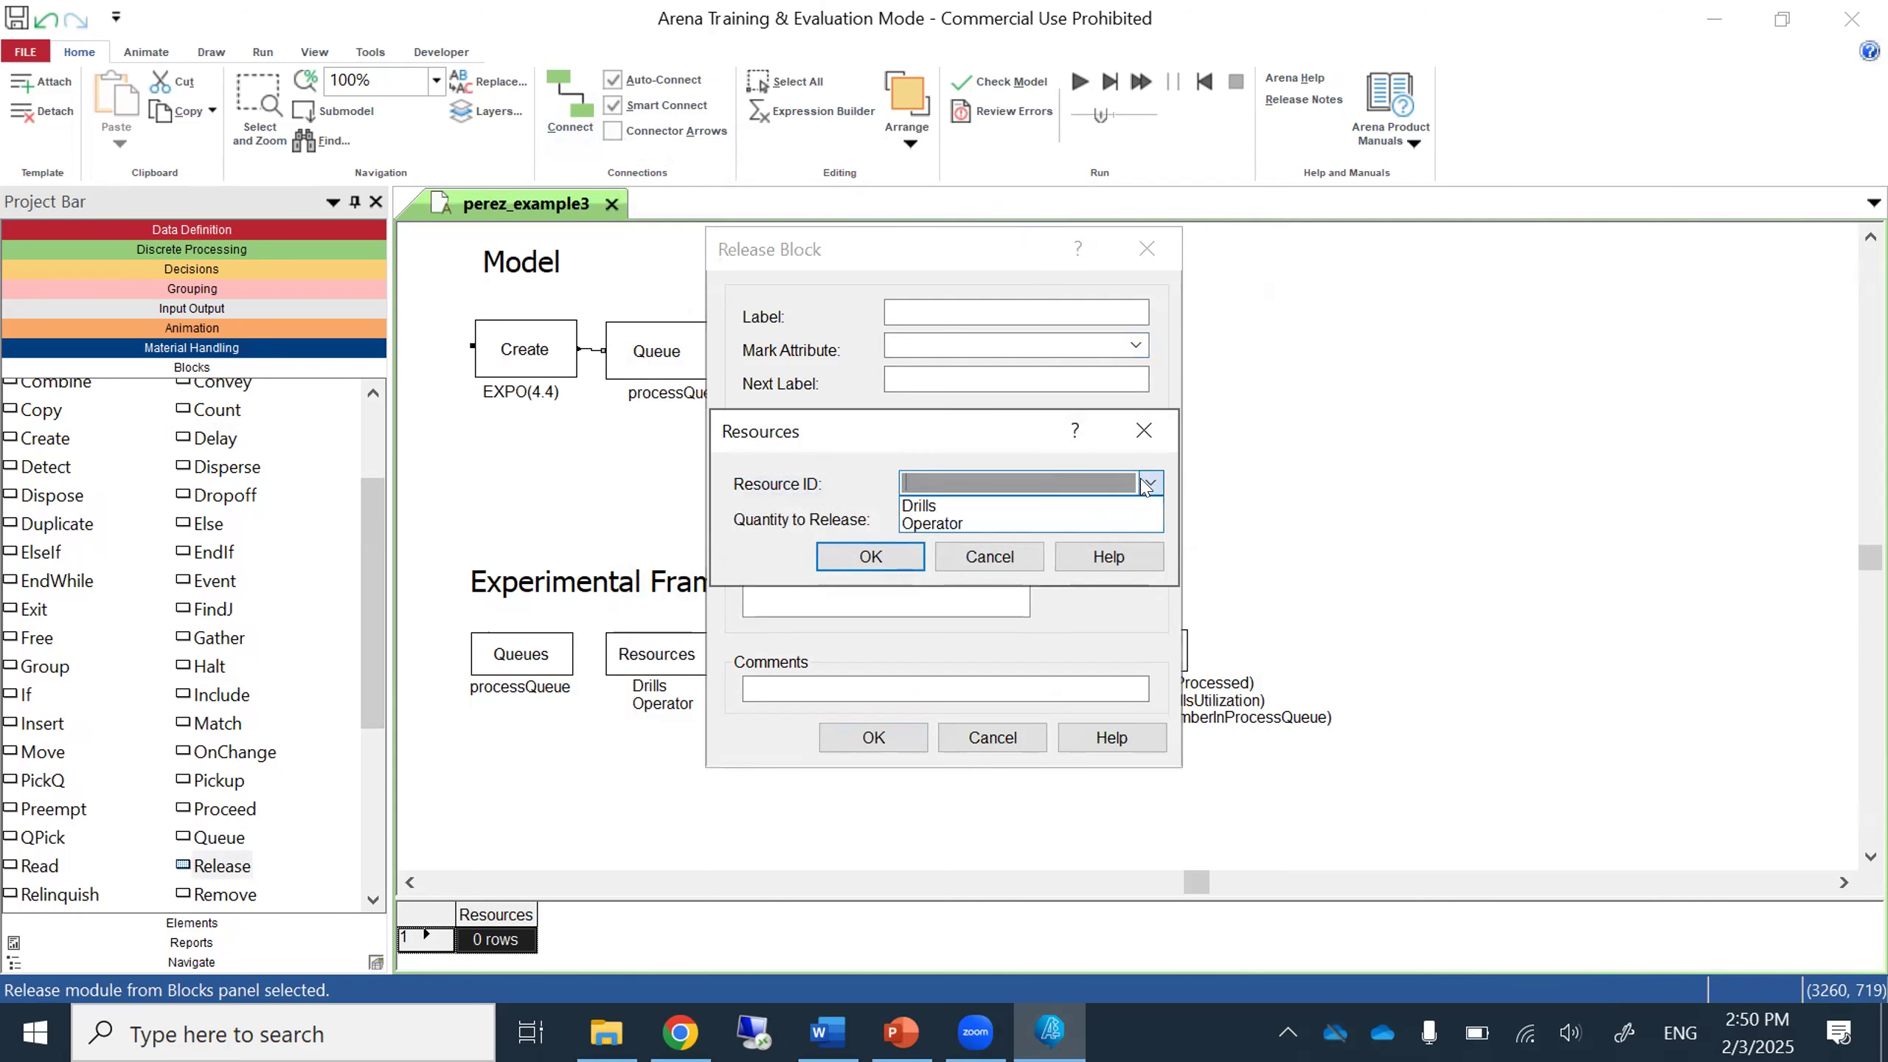
{"action": "left_click", "coordinate": [1098, 520]}
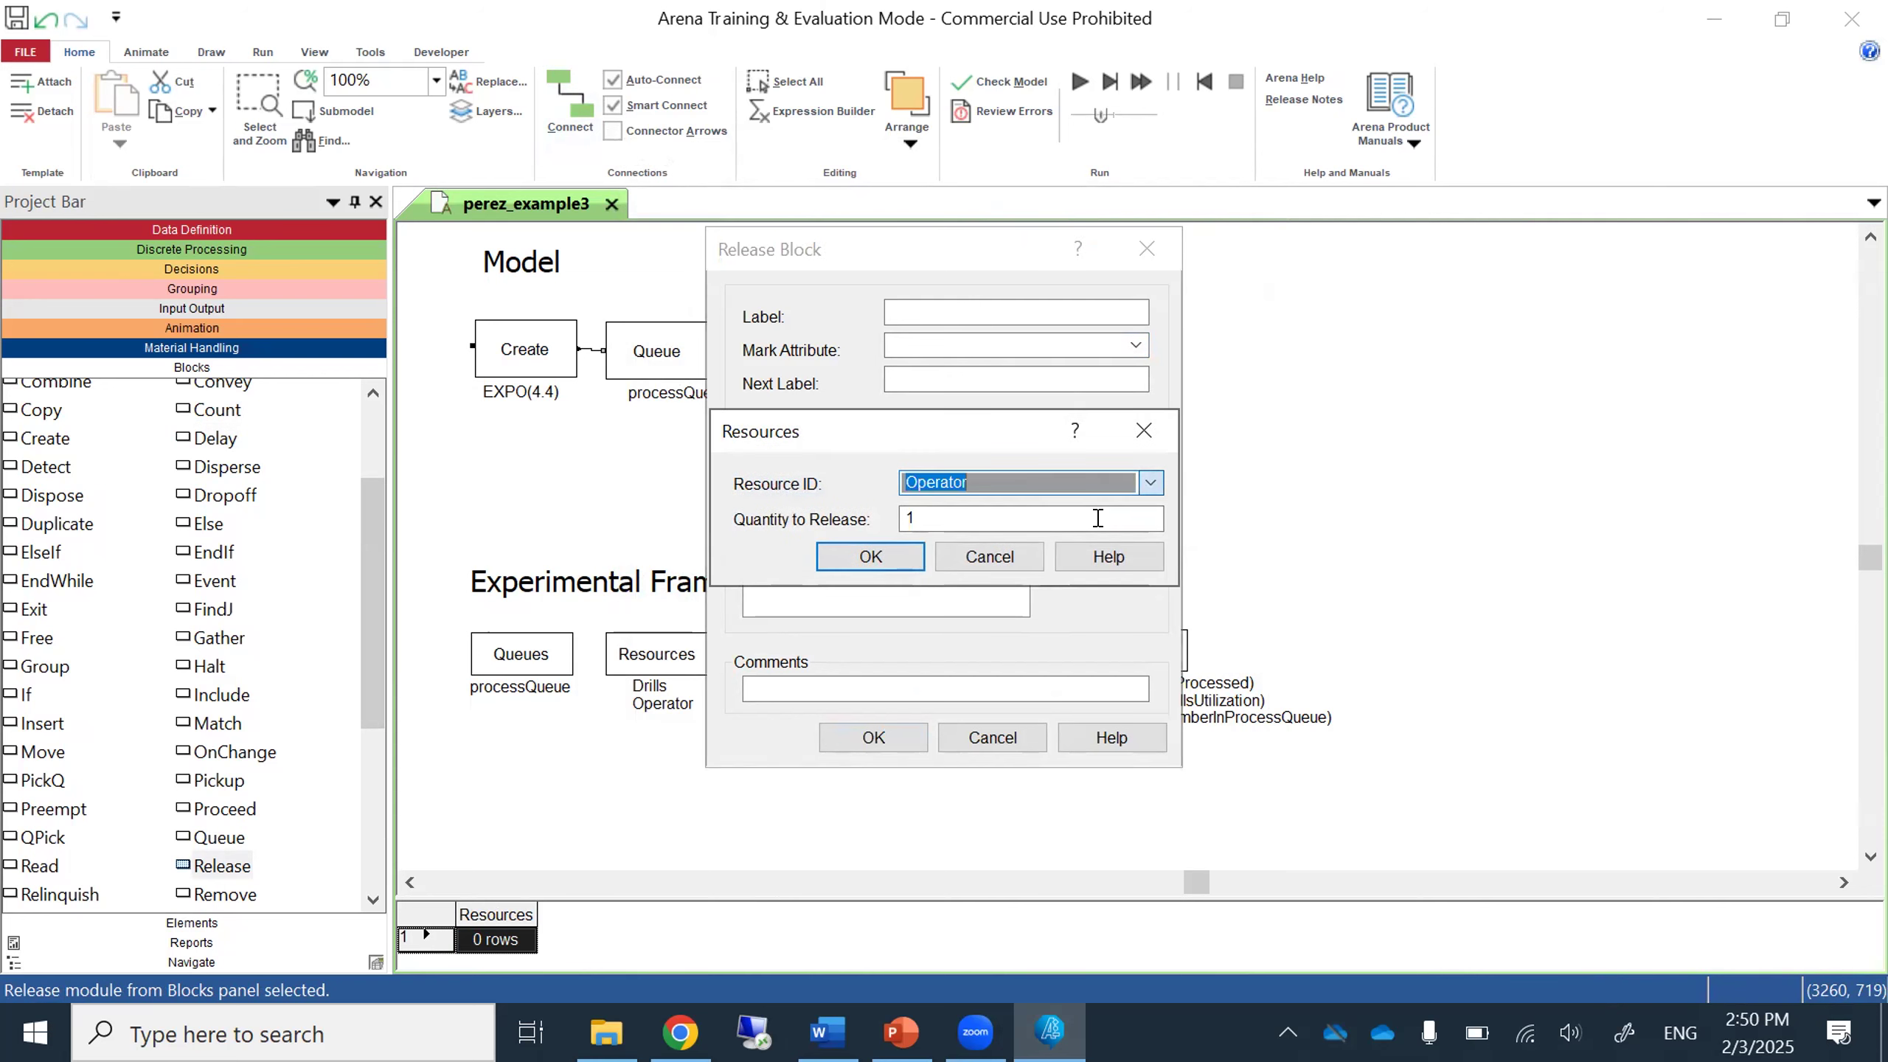
{"action": "left_click", "coordinate": [899, 565]}
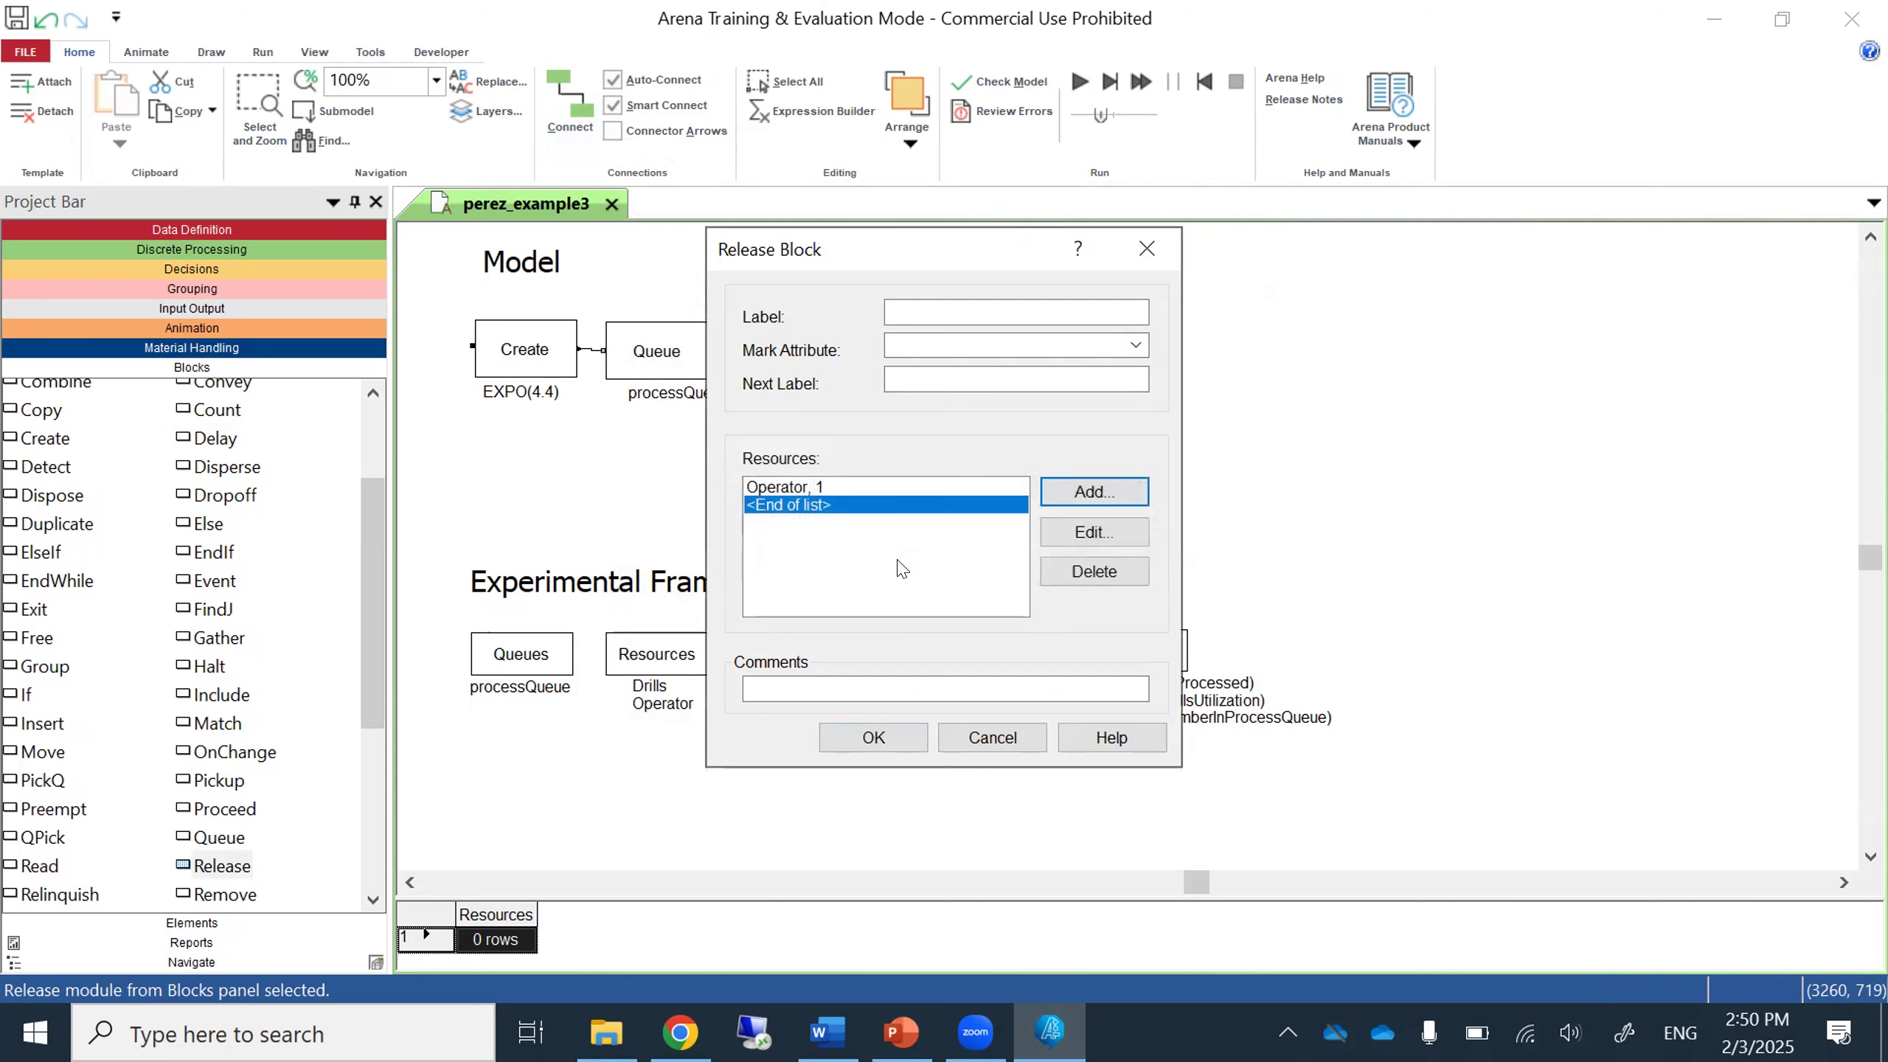
{"action": "left_click", "coordinate": [874, 737]}
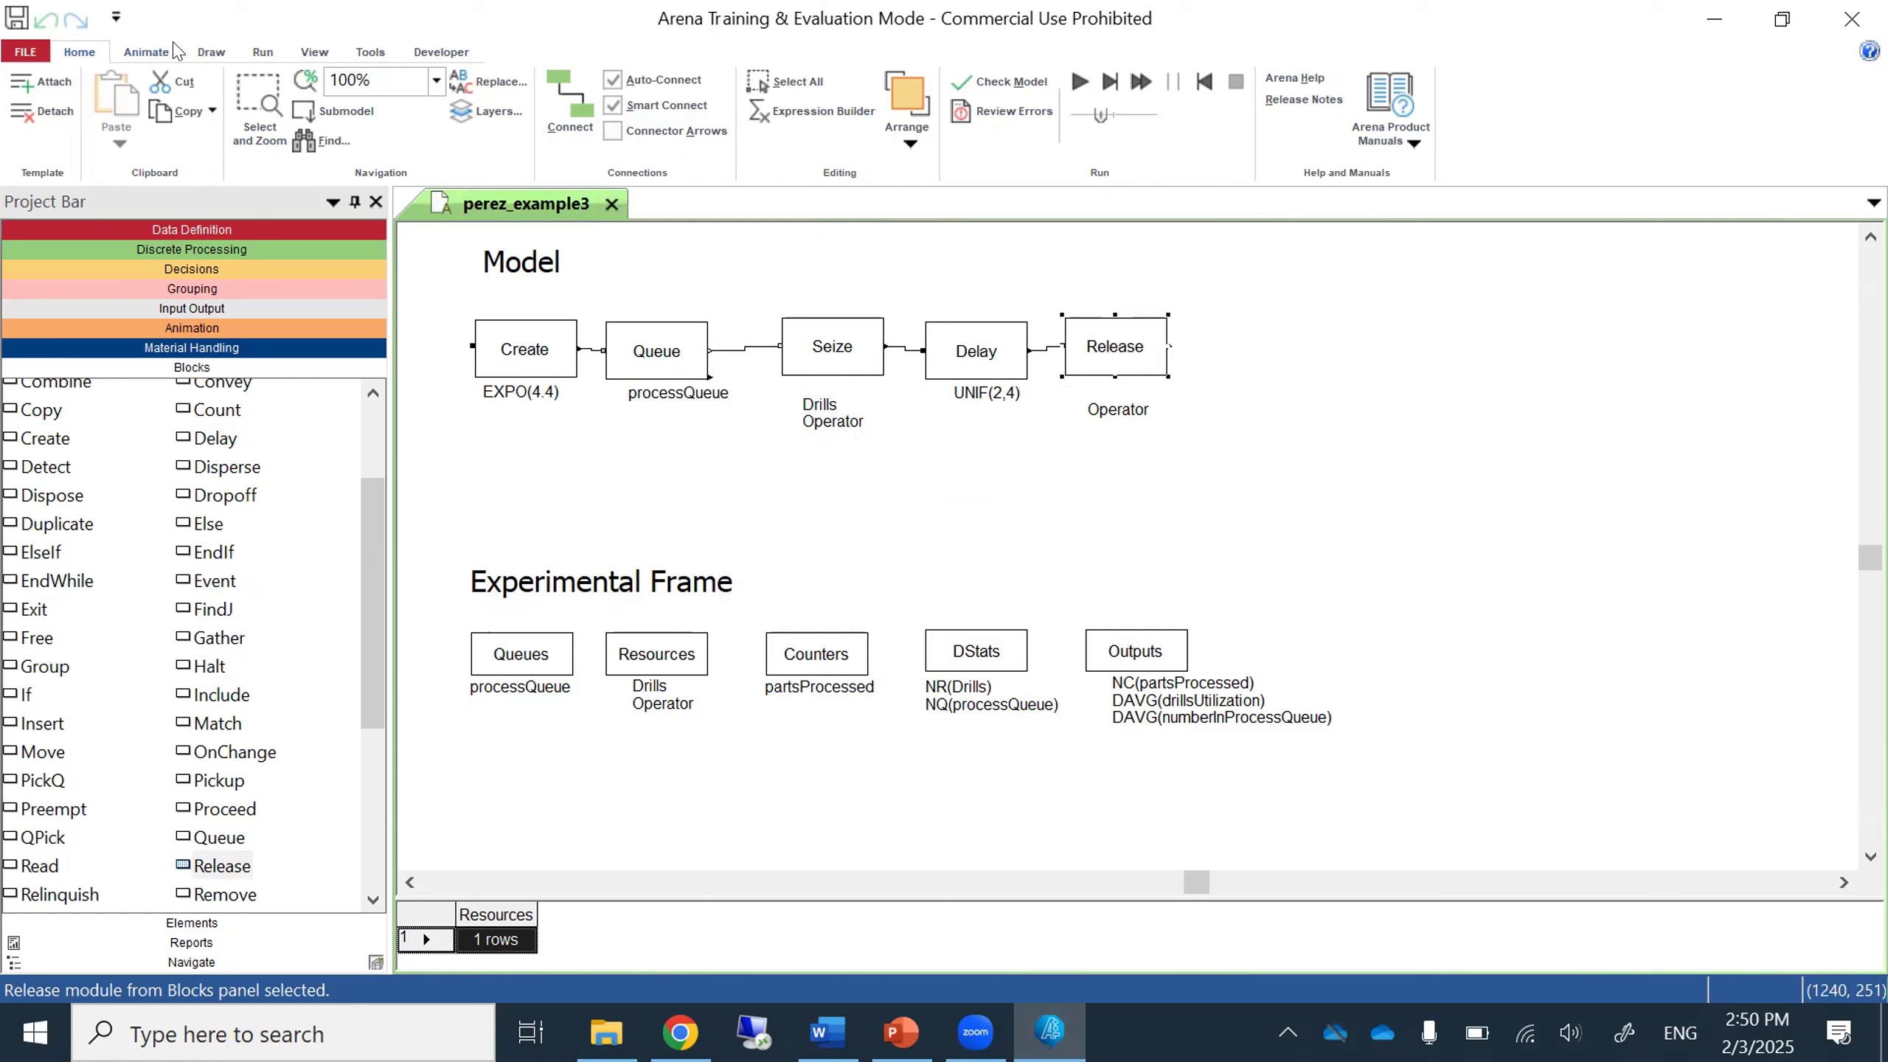
Try to draw a box enclosing the Seize, Delay and Release blocks, and check its context options.
{"action": "left_click", "coordinate": [208, 53]}
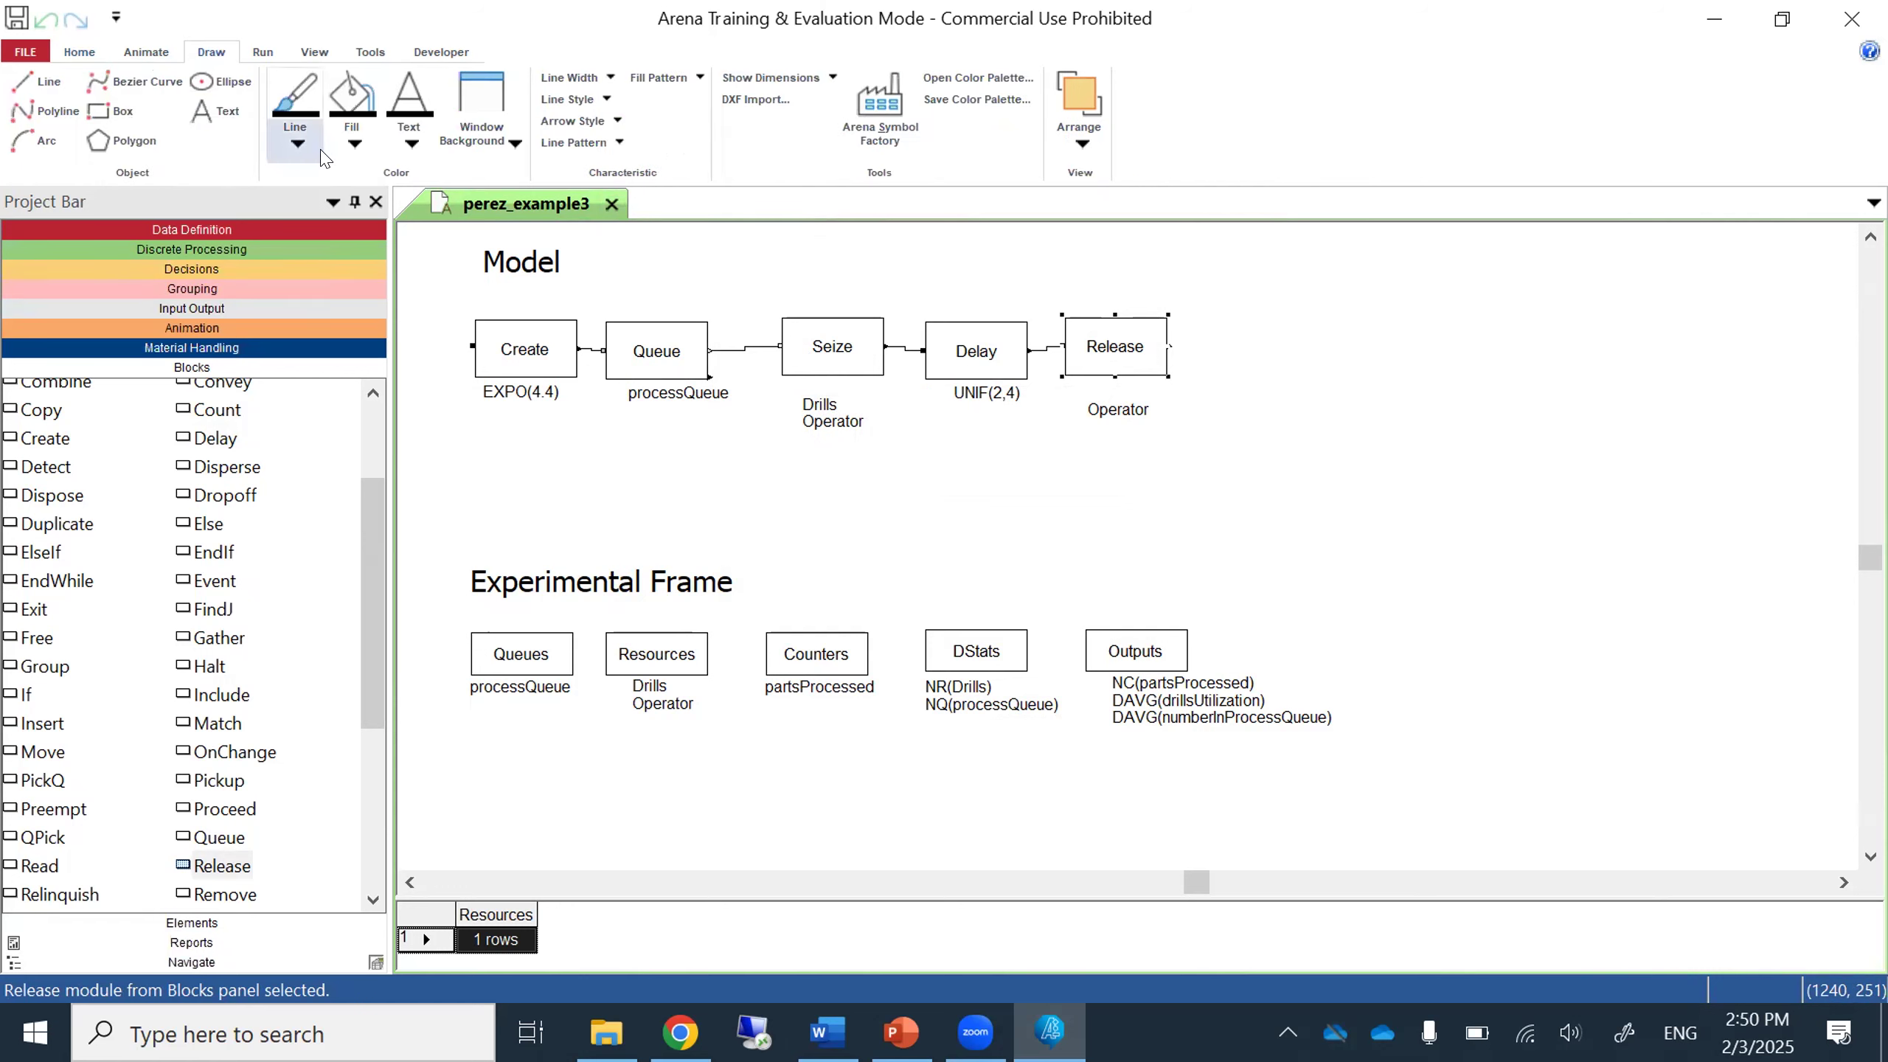
{"action": "left_click", "coordinate": [277, 149]}
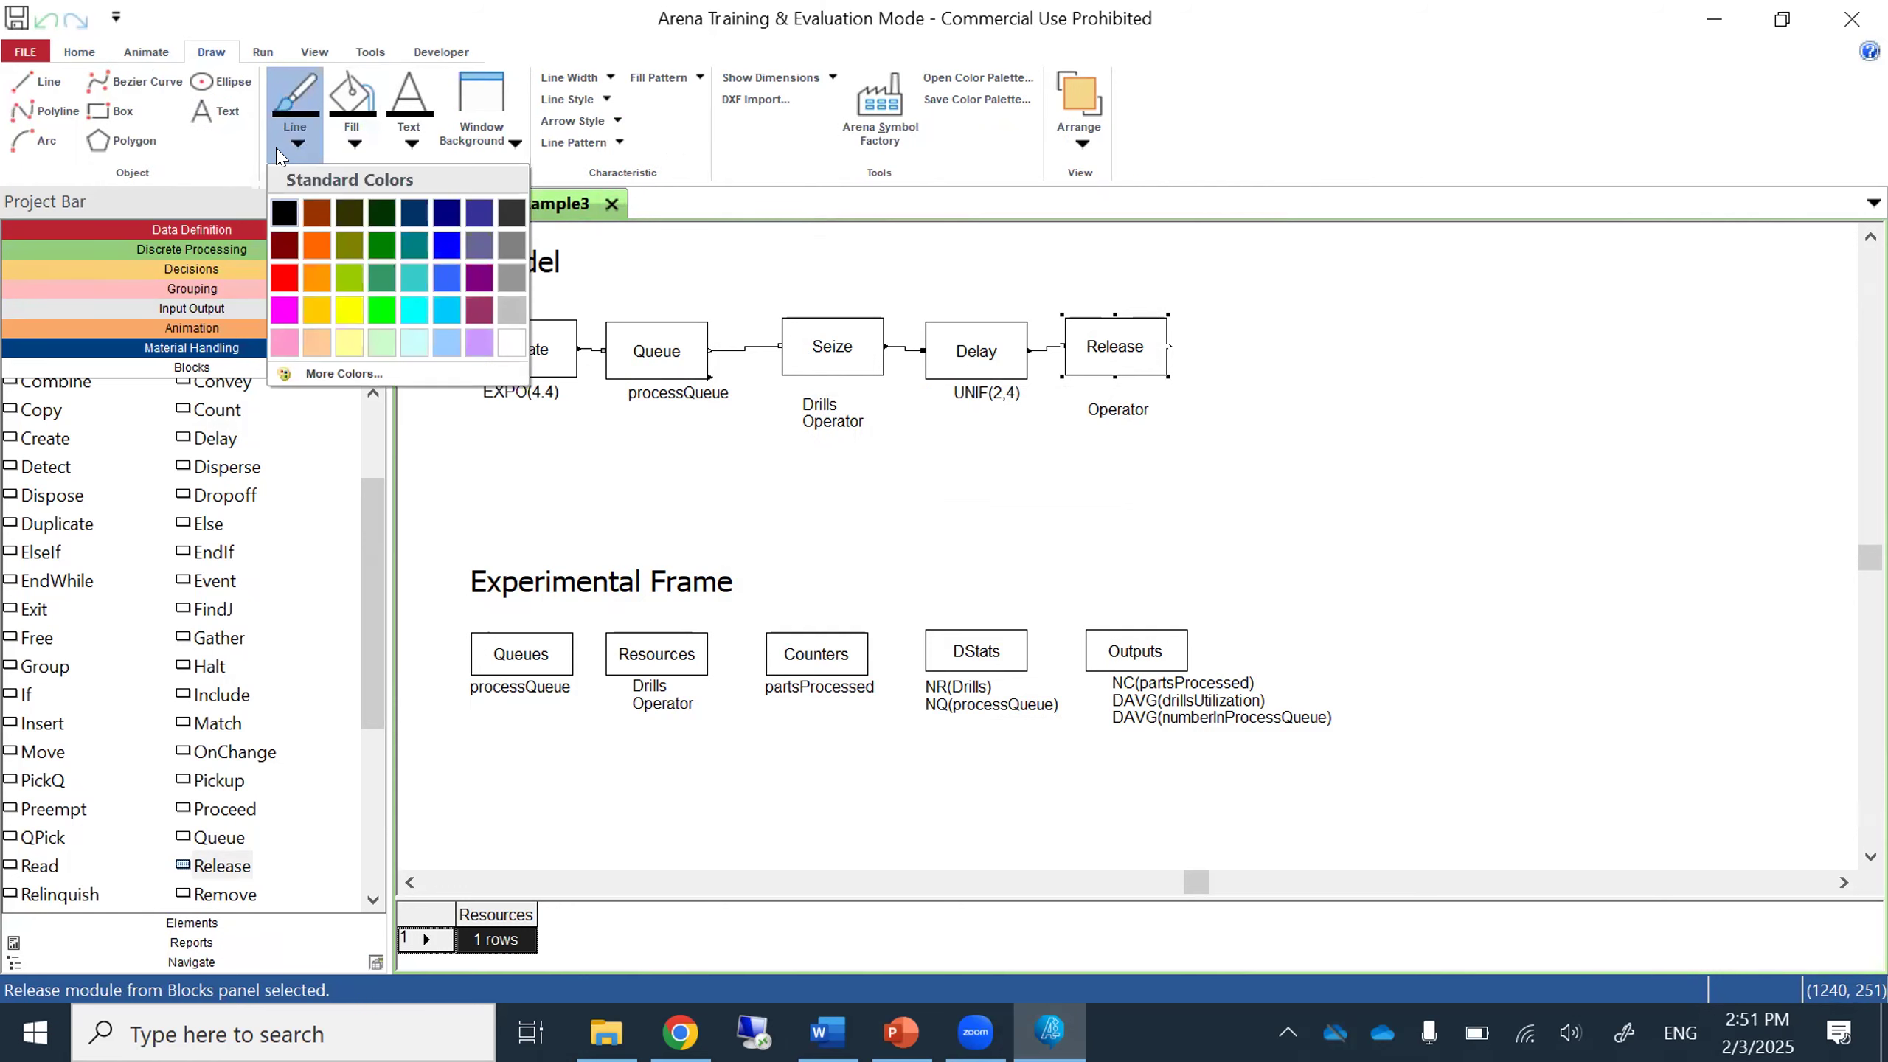
{"action": "left_click", "coordinate": [115, 109]}
{"action": "left_click", "coordinate": [117, 107]}
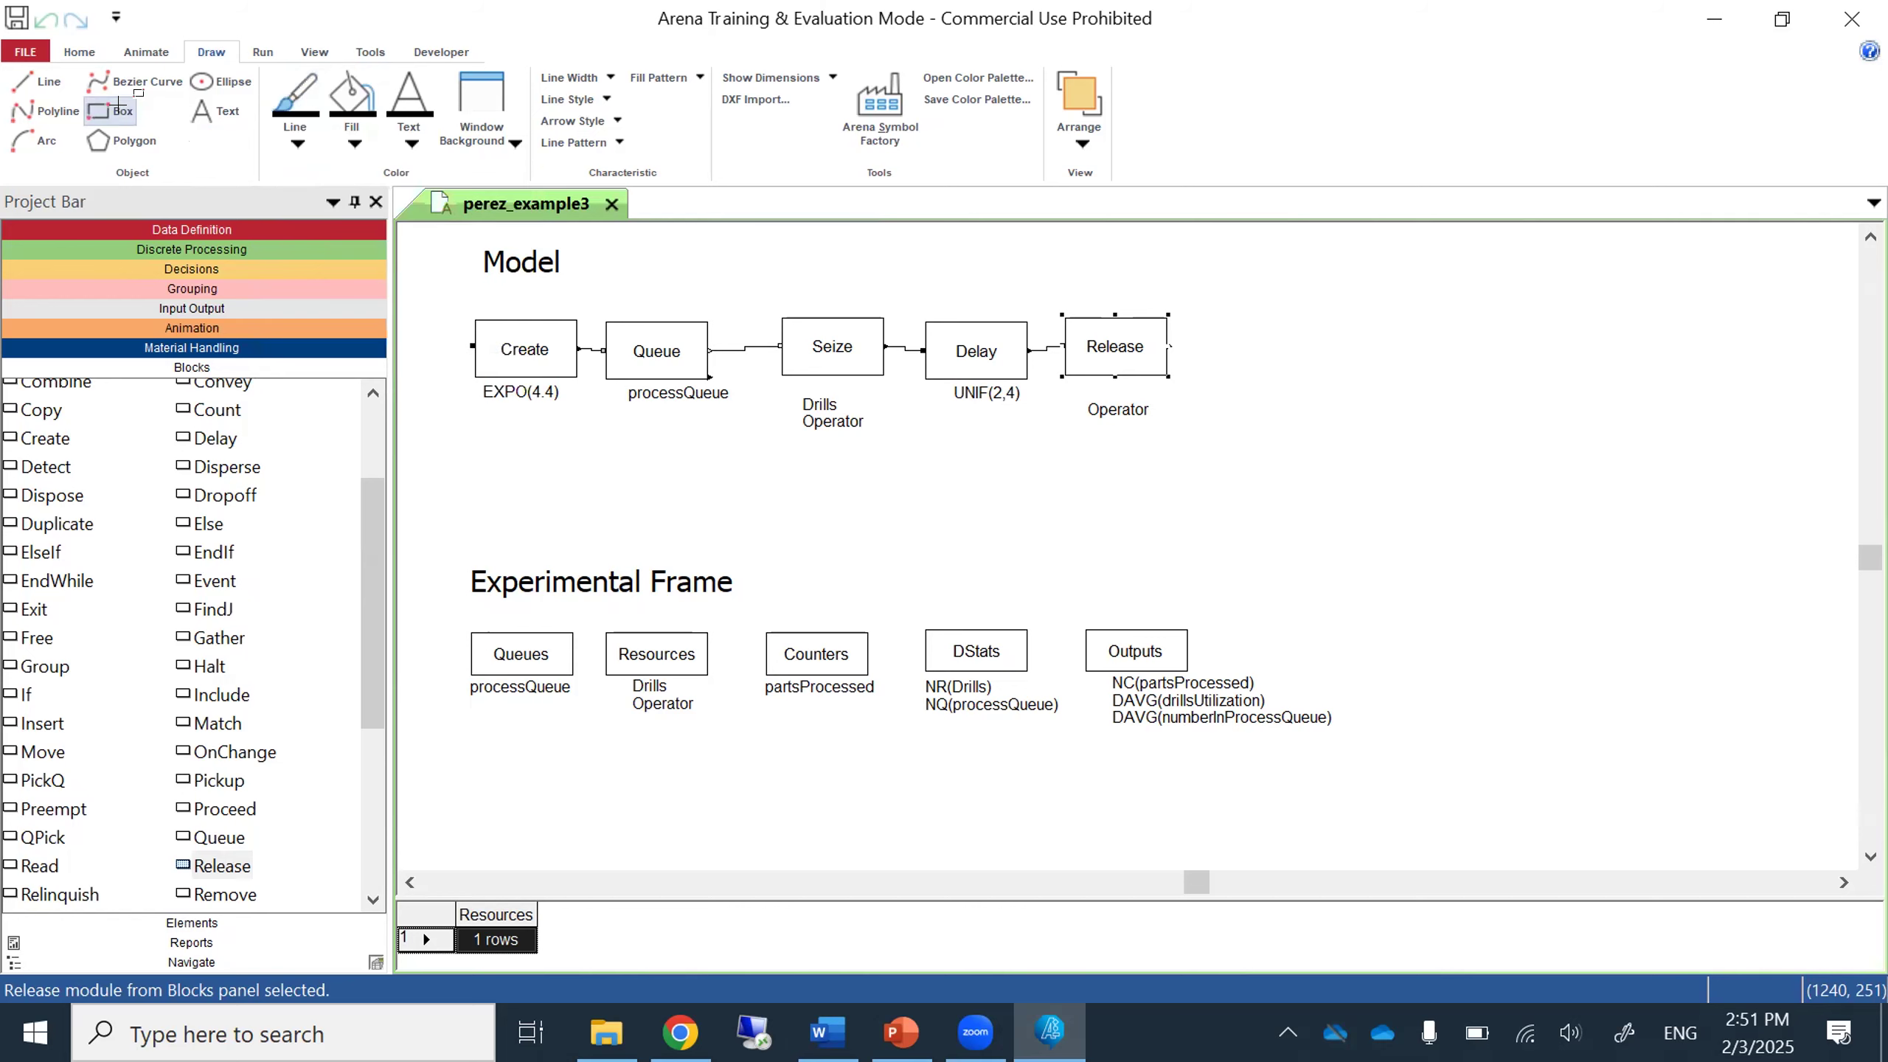
{"action": "left_click", "coordinate": [765, 260]}
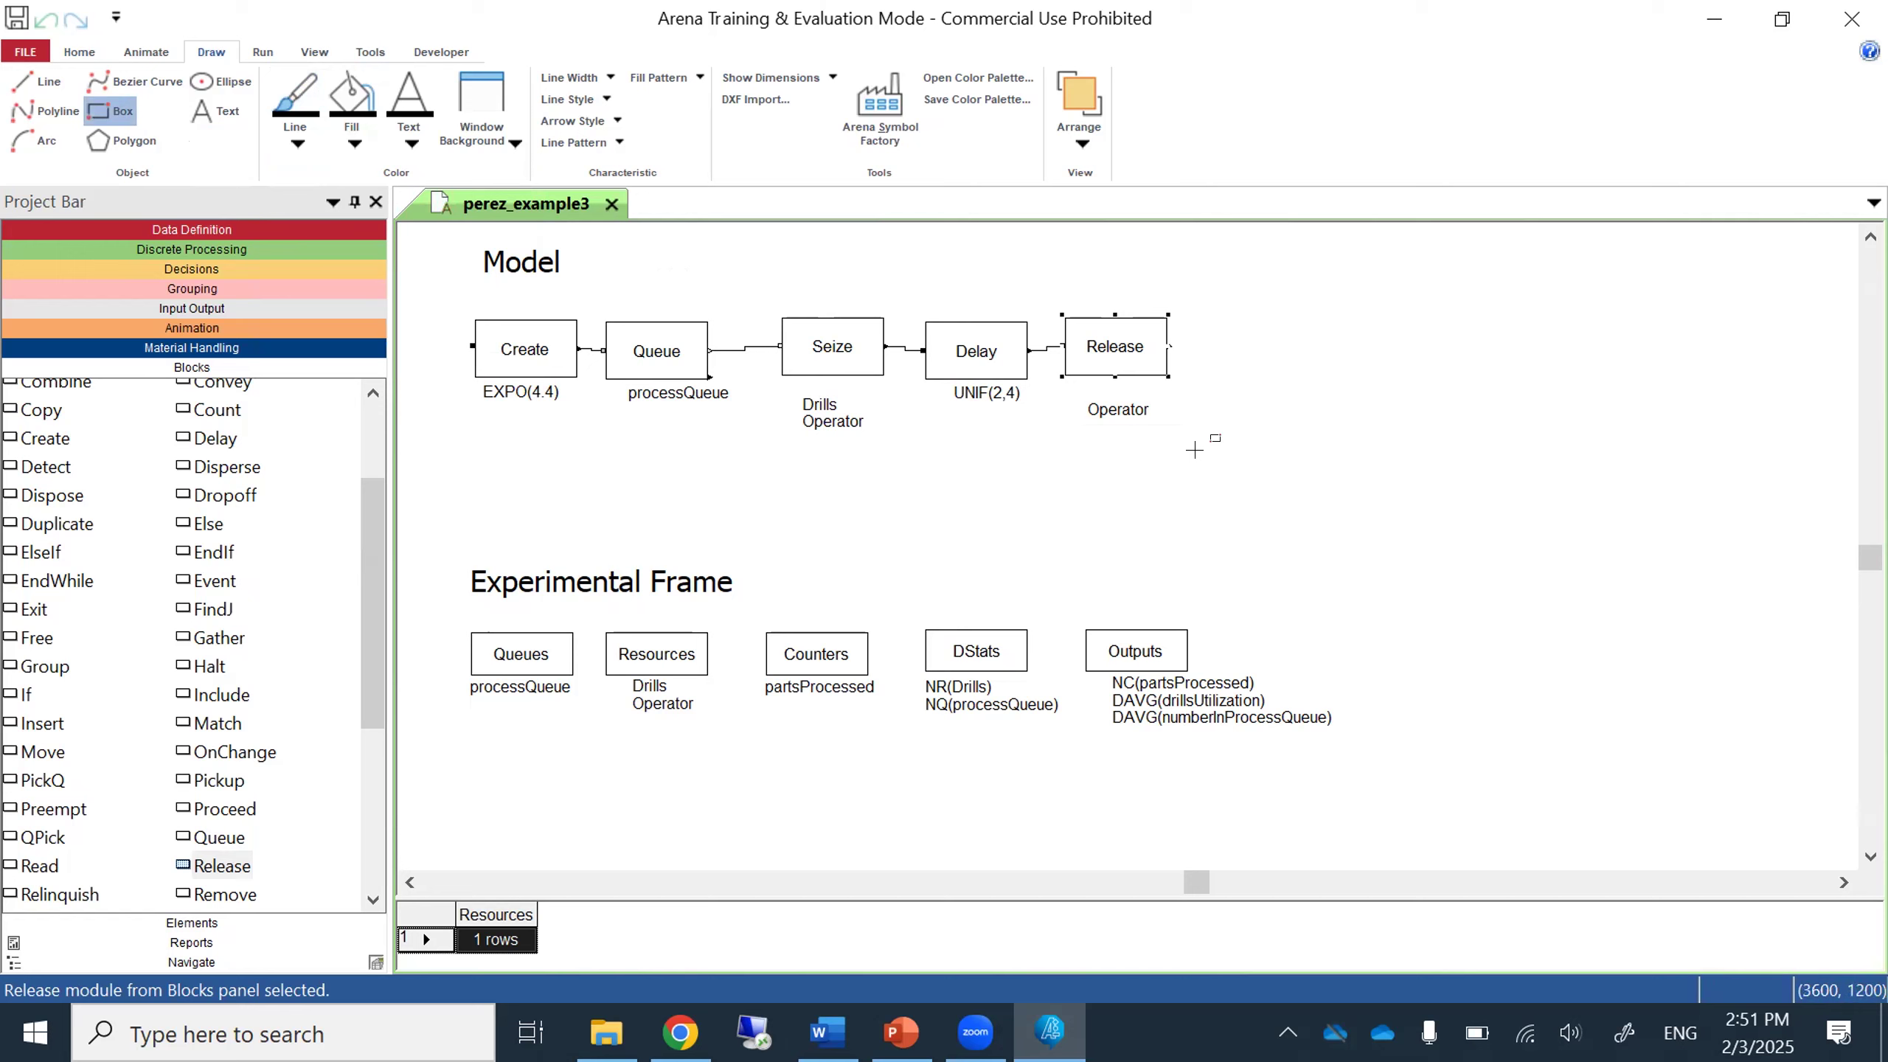
{"action": "left_click", "coordinate": [1206, 467]}
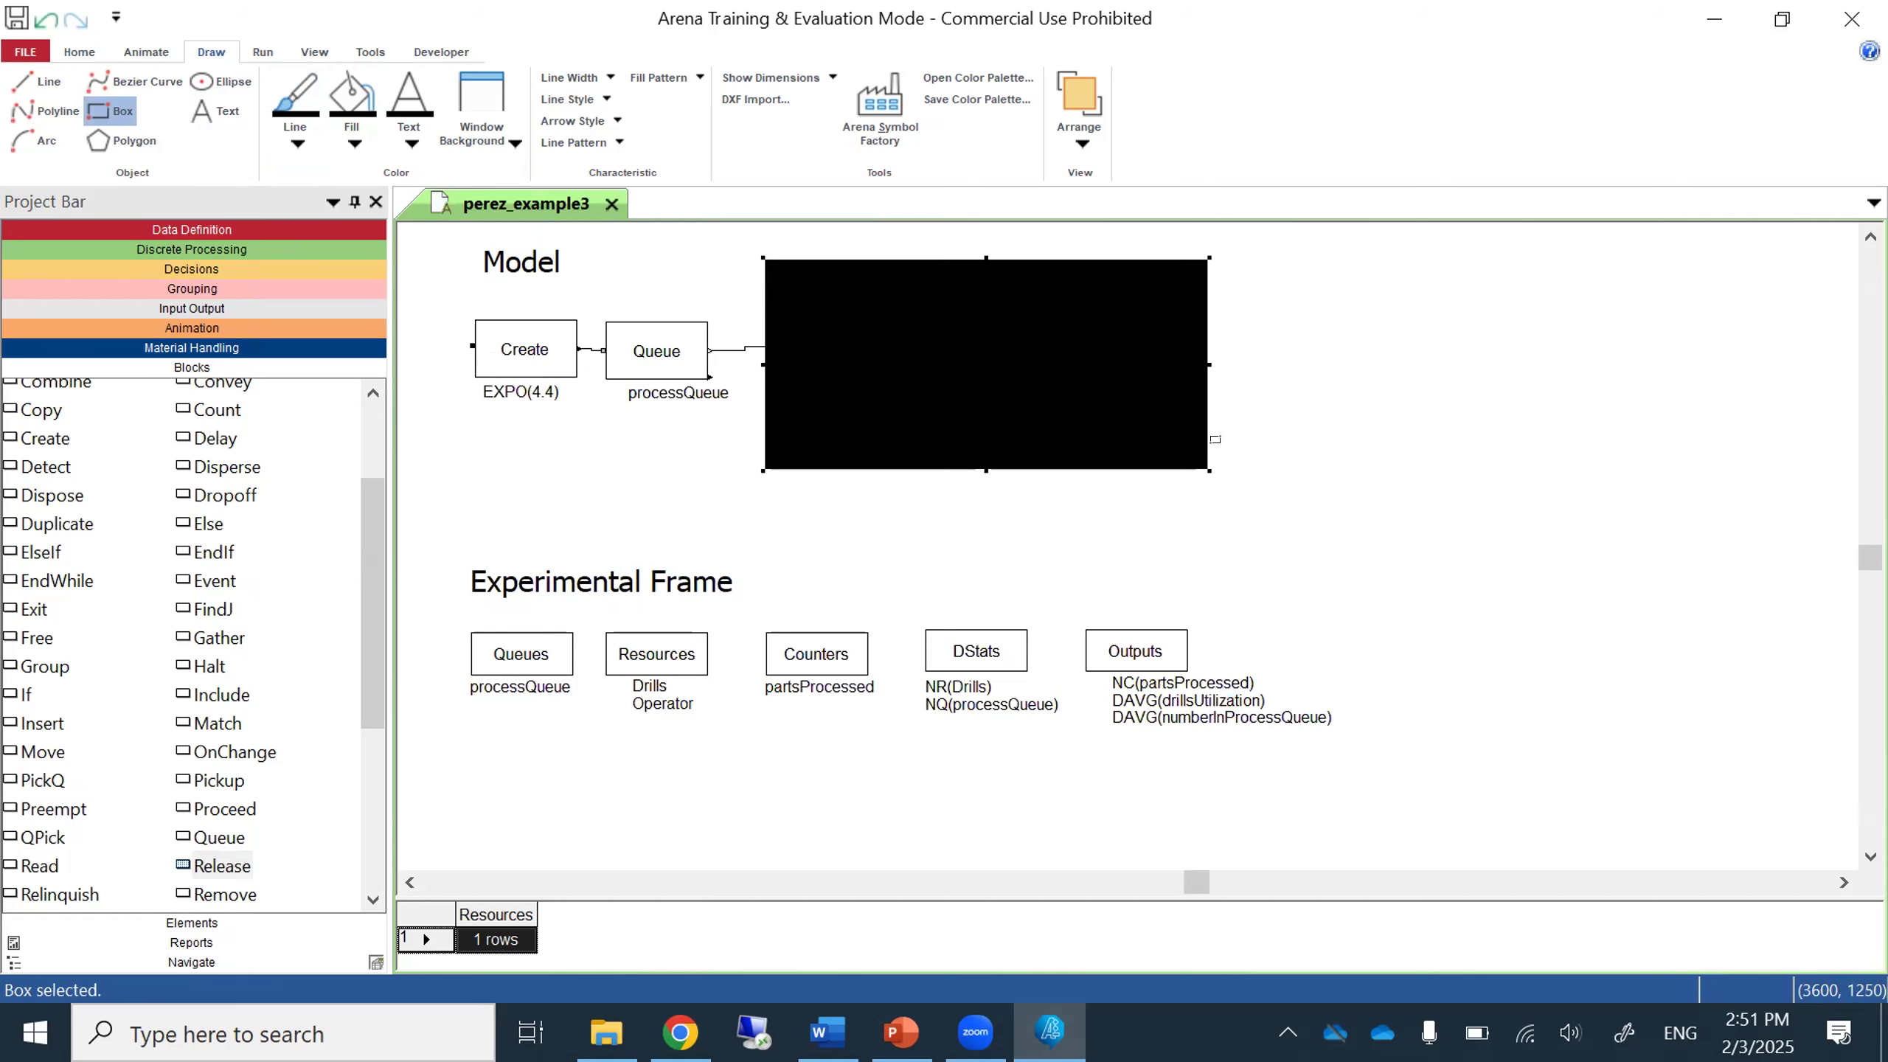
{"action": "right_click", "coordinate": [1077, 437]}
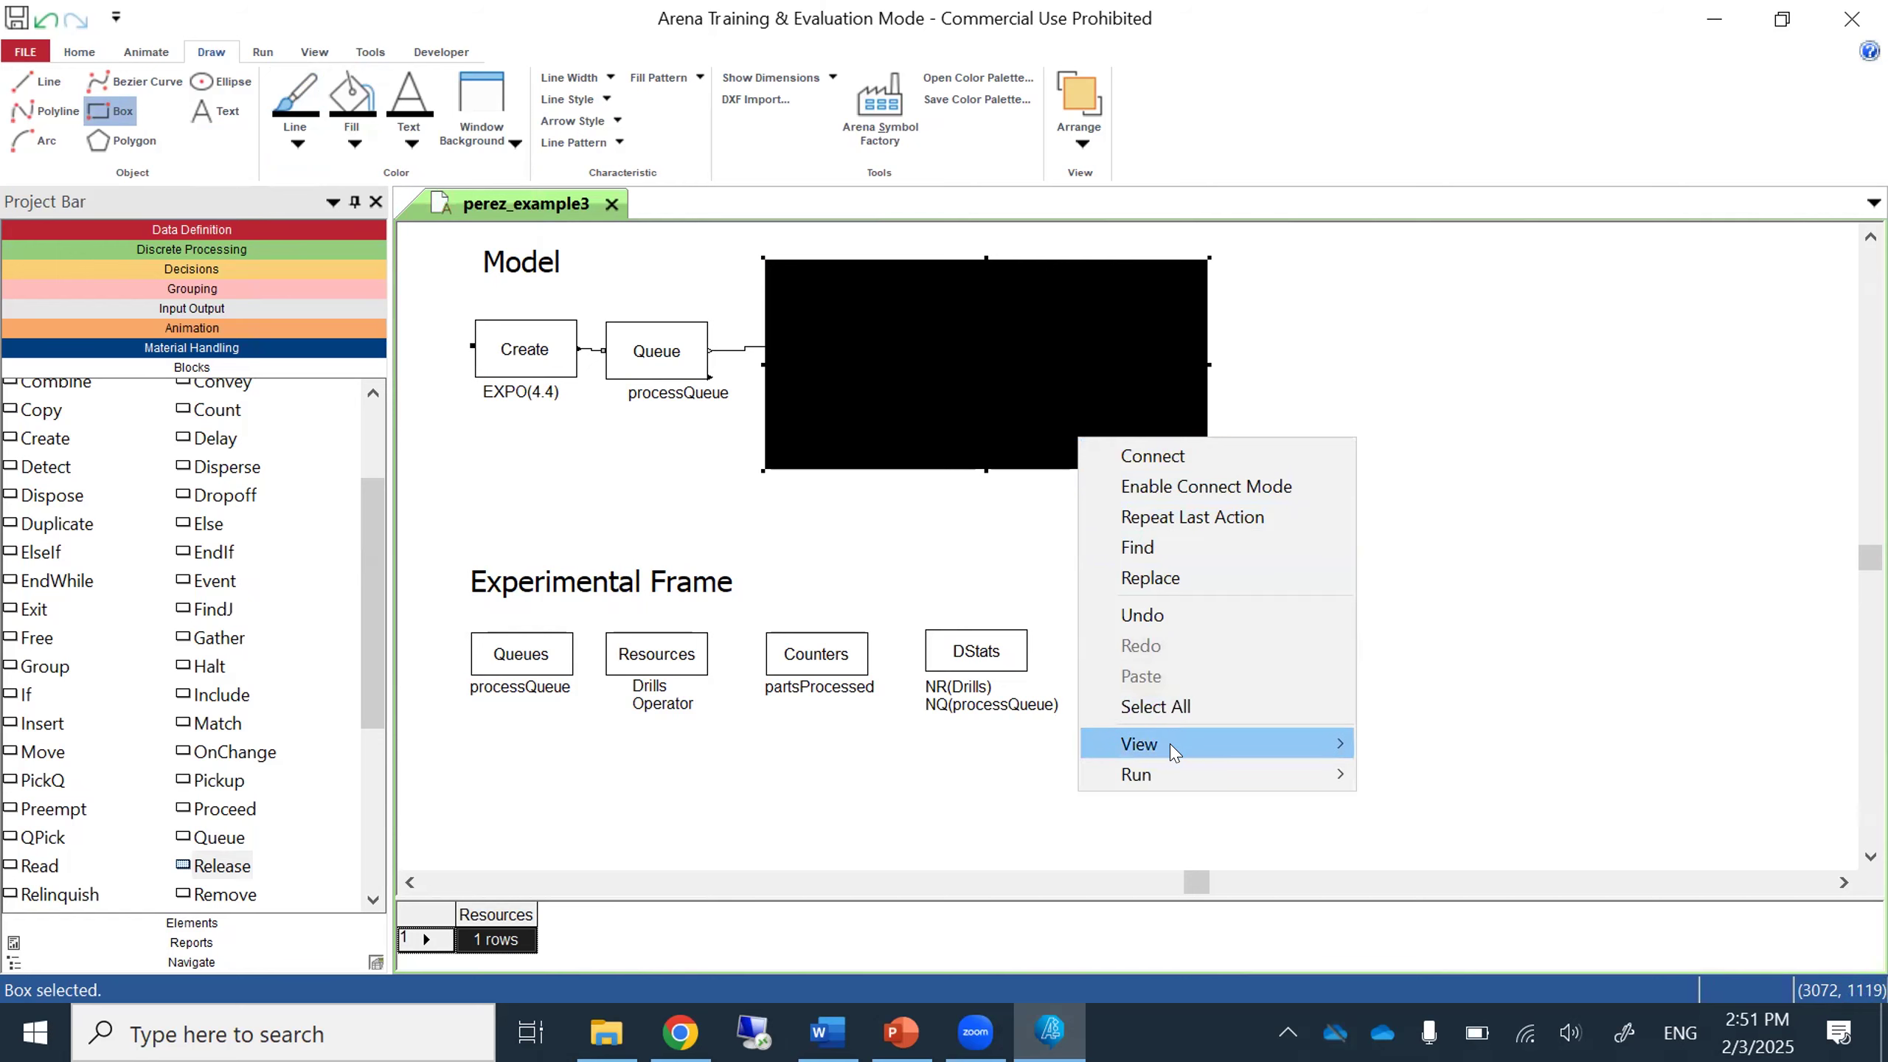
{"action": "mouse_move", "coordinate": [1175, 749]}
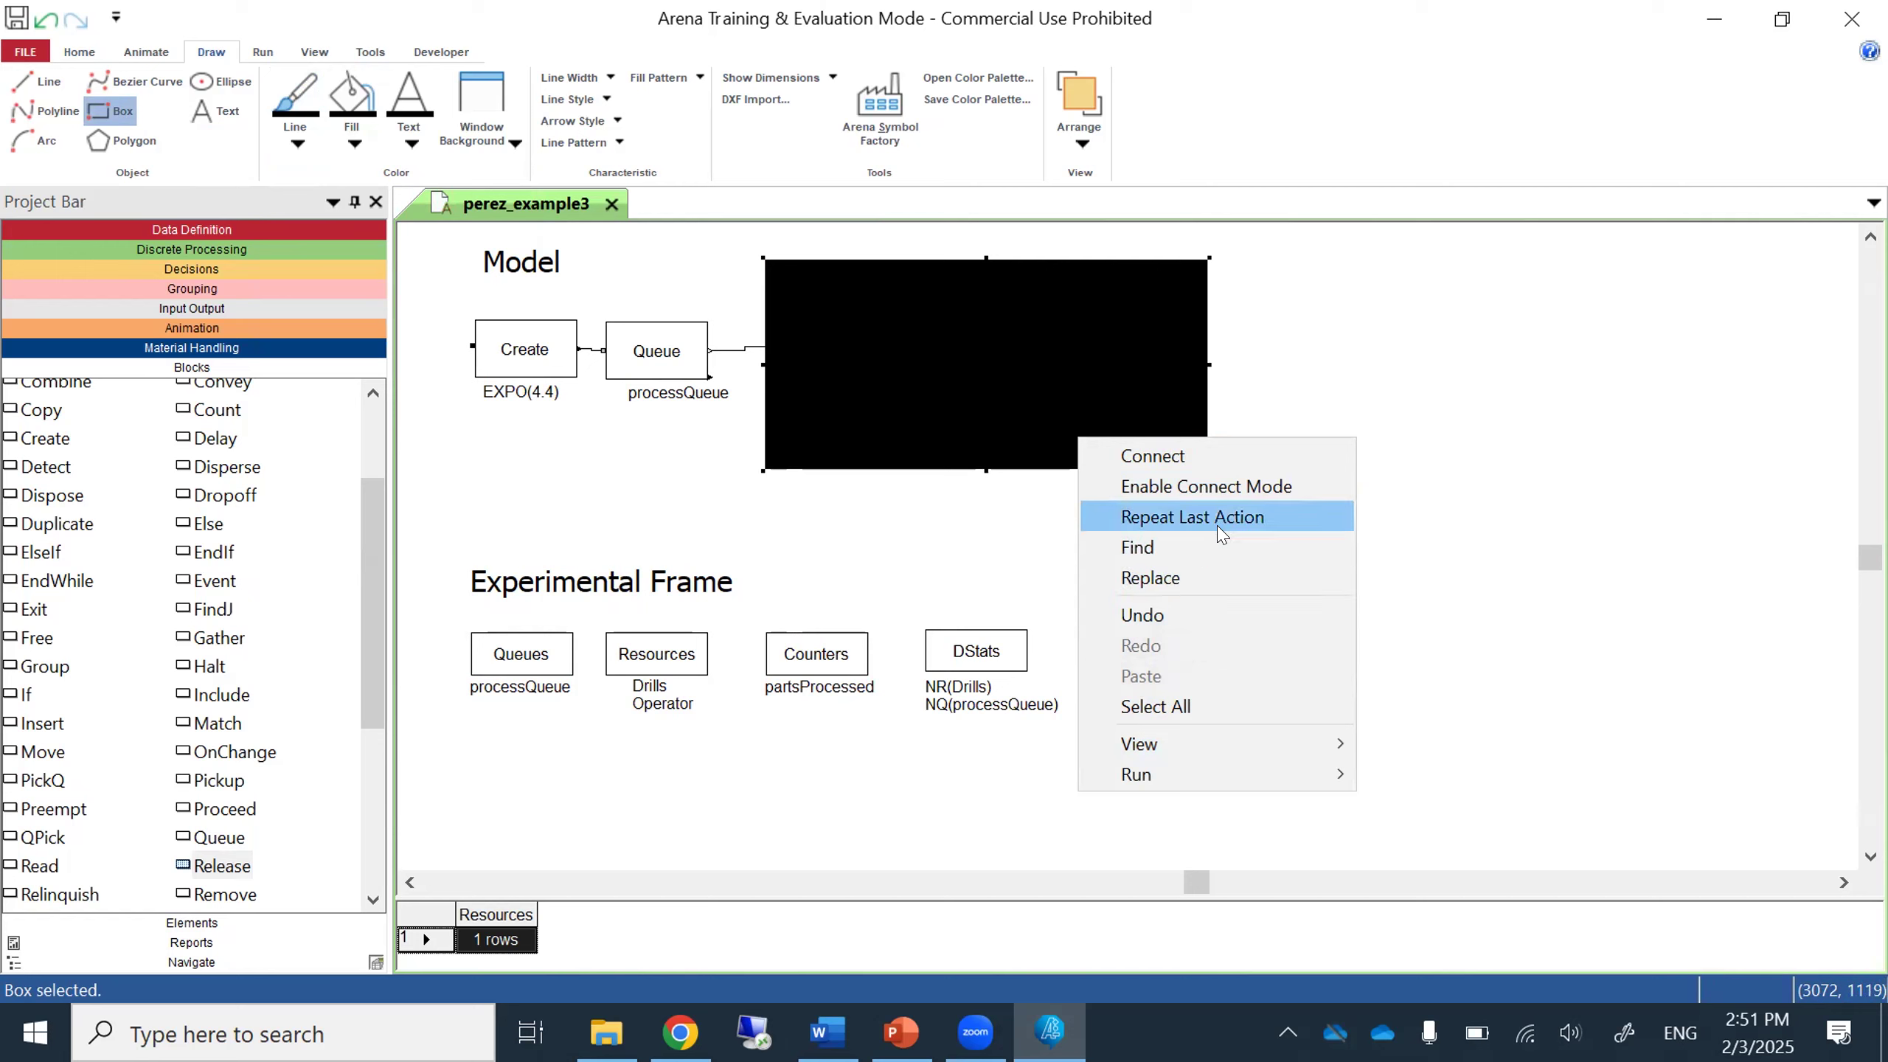
{"action": "left_click", "coordinate": [913, 571]}
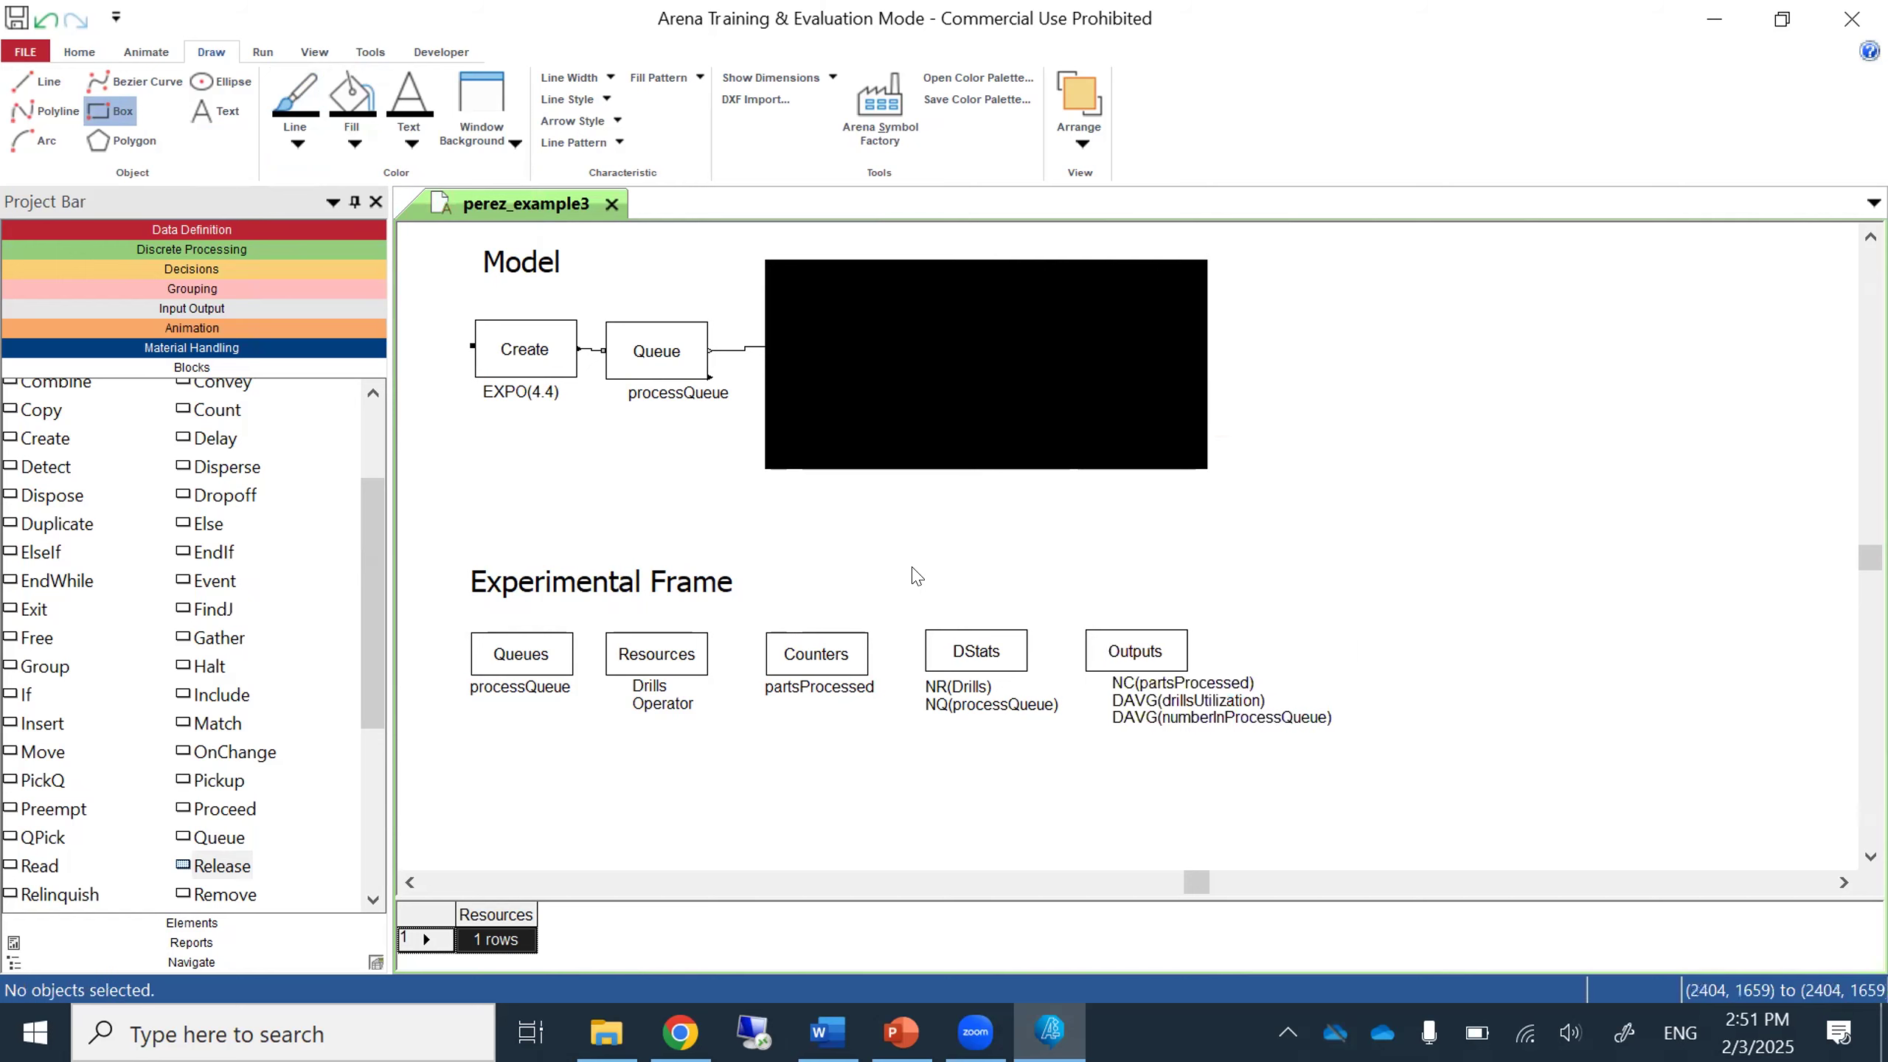
Delete the black box covering the Seize, Delay and Release blocks.
{"action": "left_click", "coordinate": [995, 358]}
{"action": "left_click", "coordinate": [827, 463]}
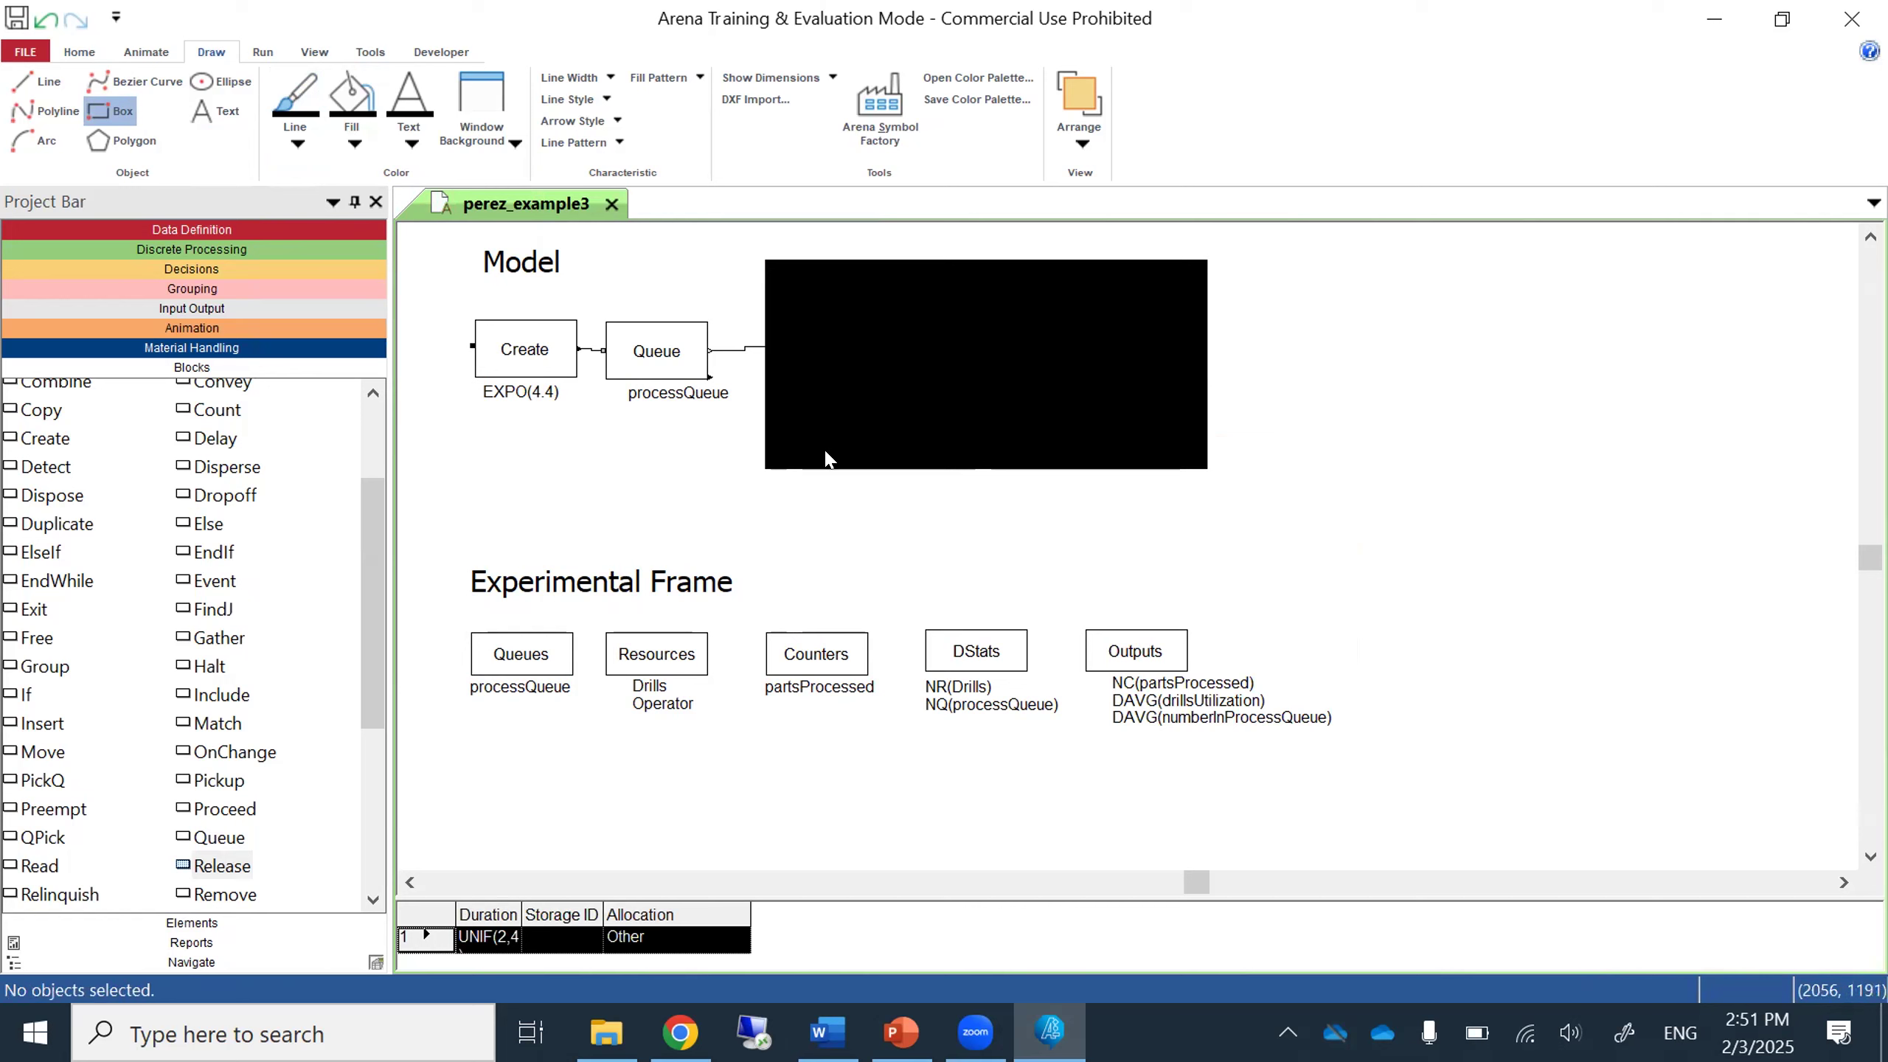
{"action": "left_click", "coordinate": [795, 473]}
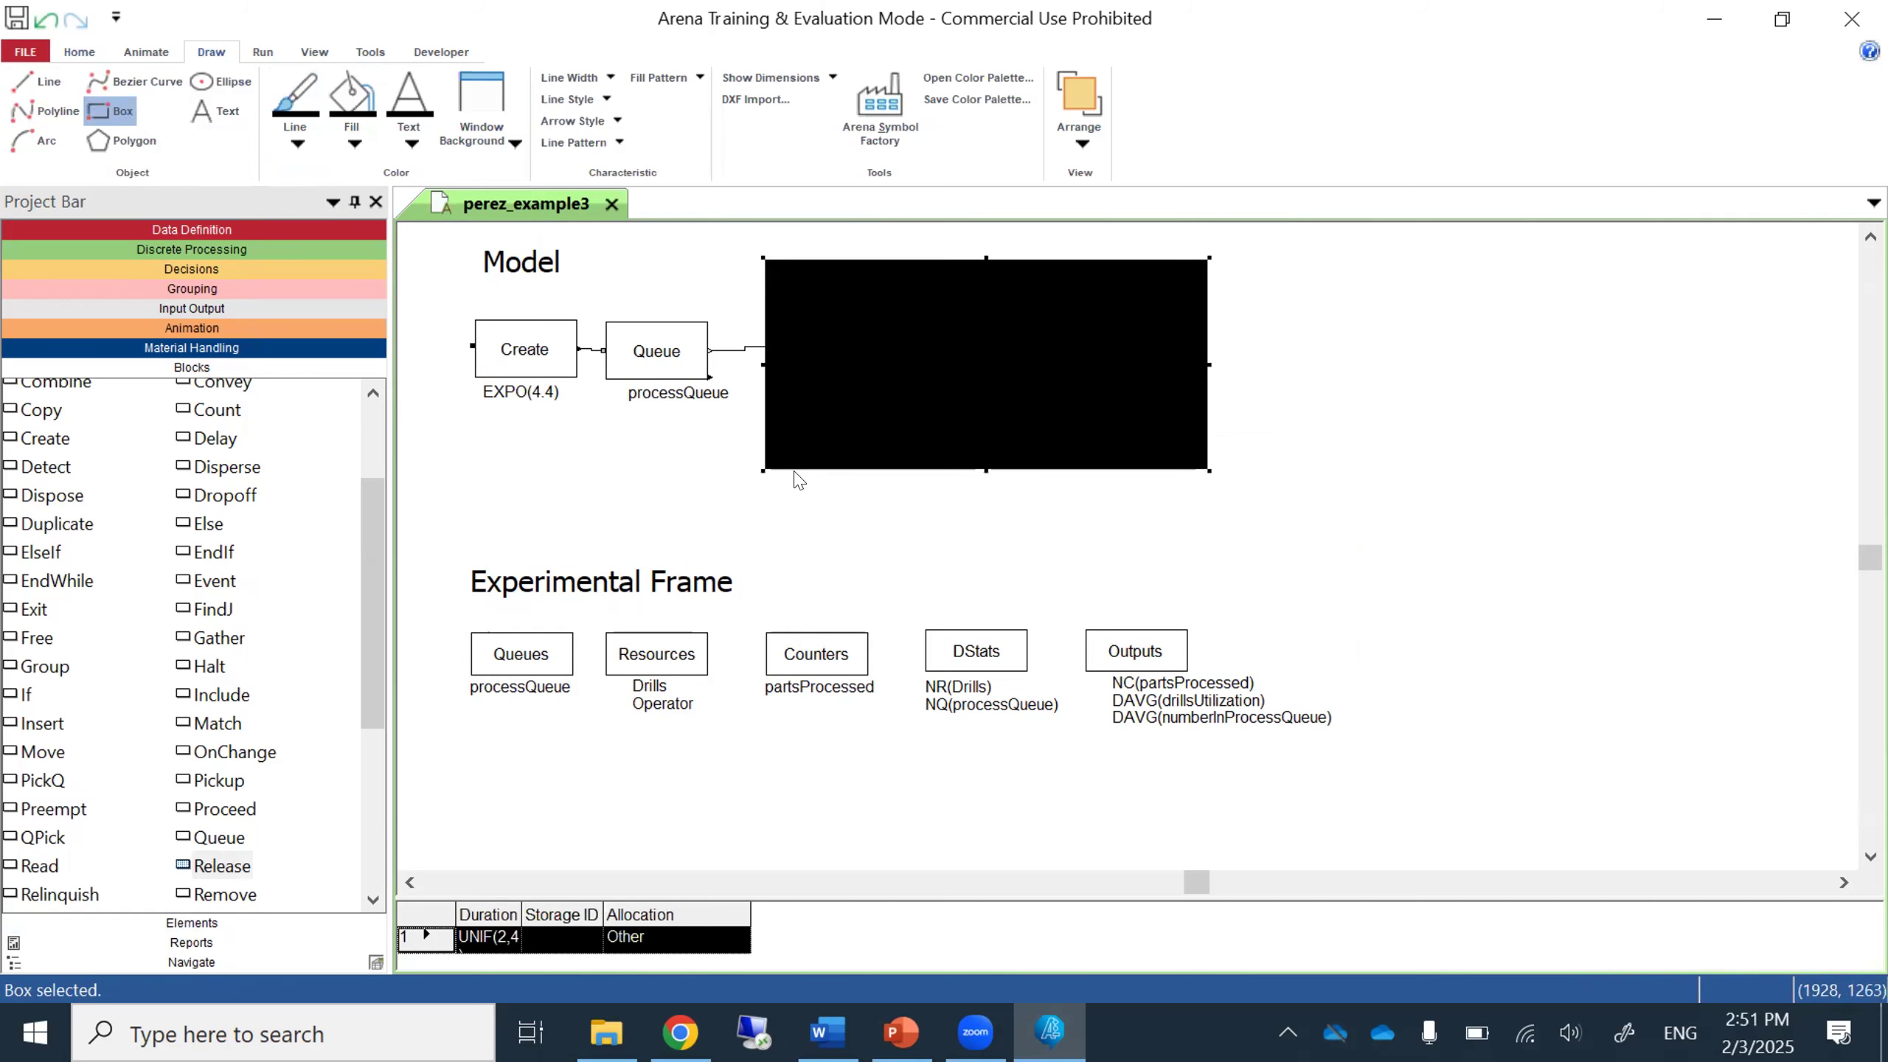
{"action": "key", "text": "Delete"}
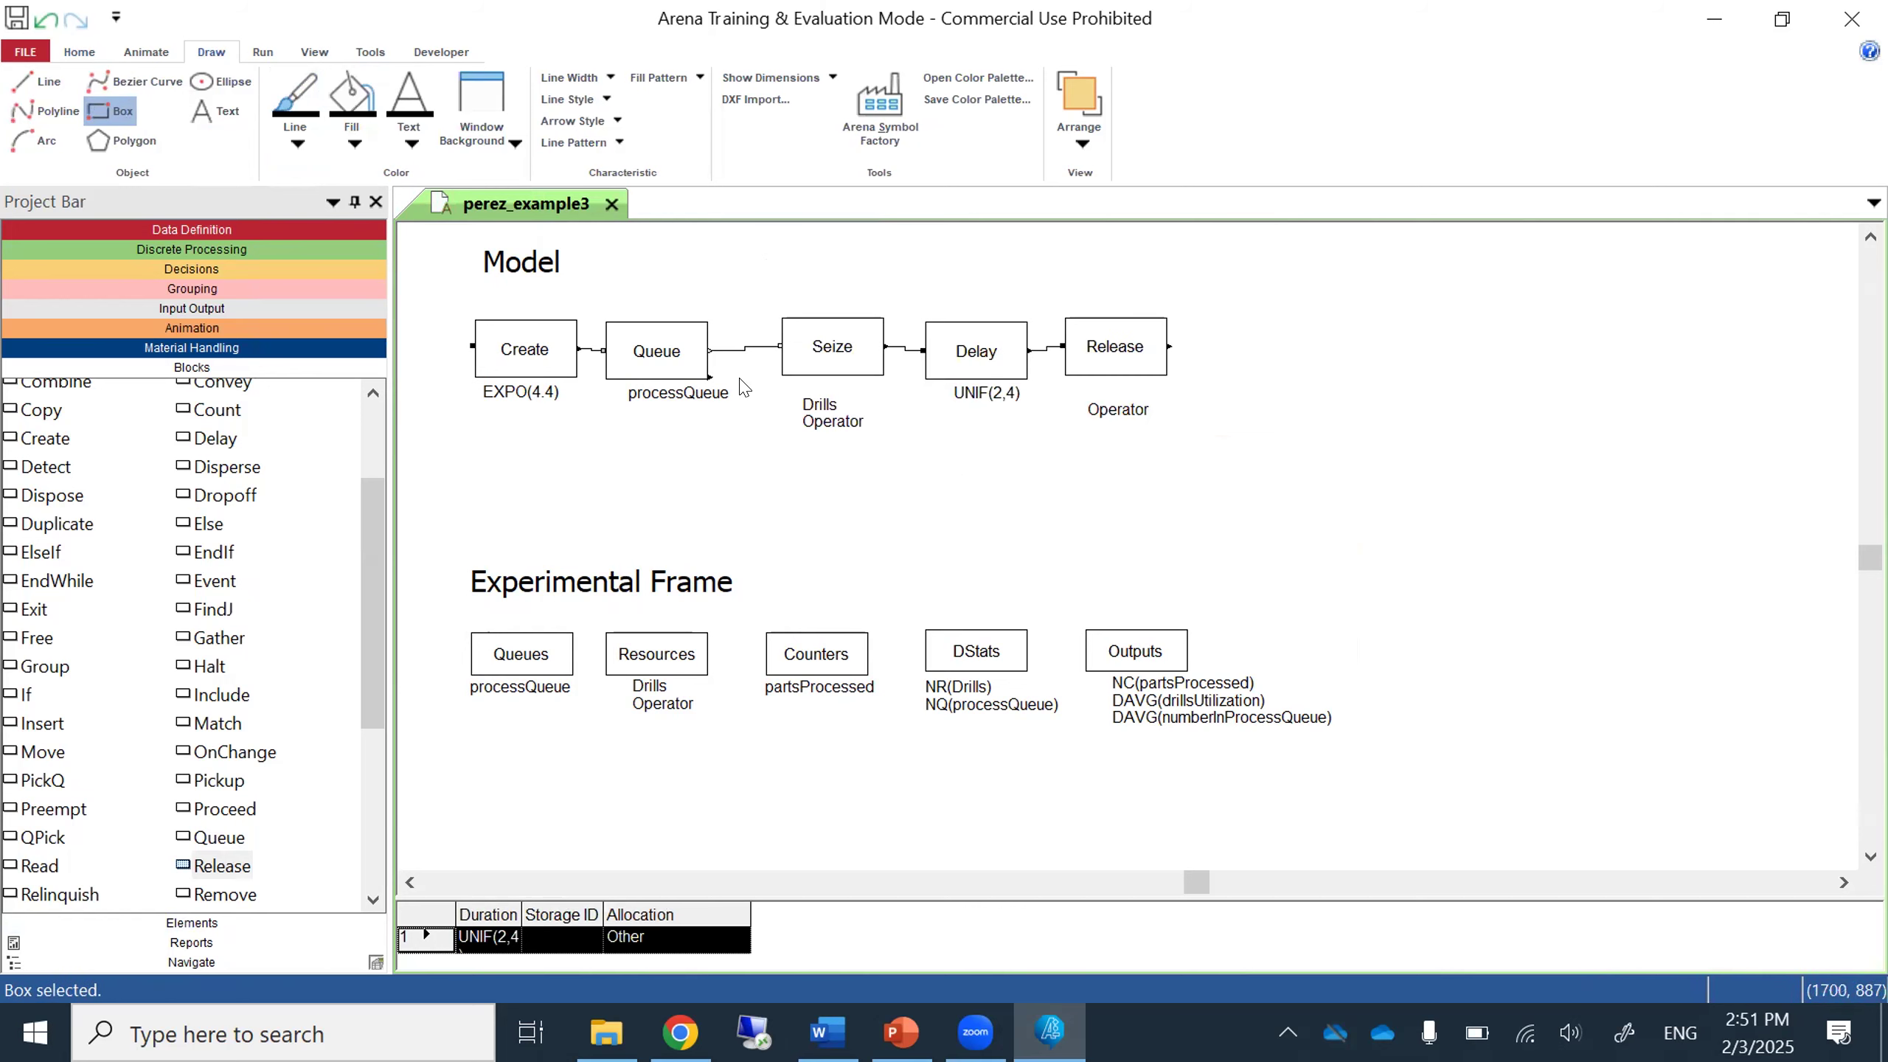
{"action": "left_click", "coordinate": [966, 467]}
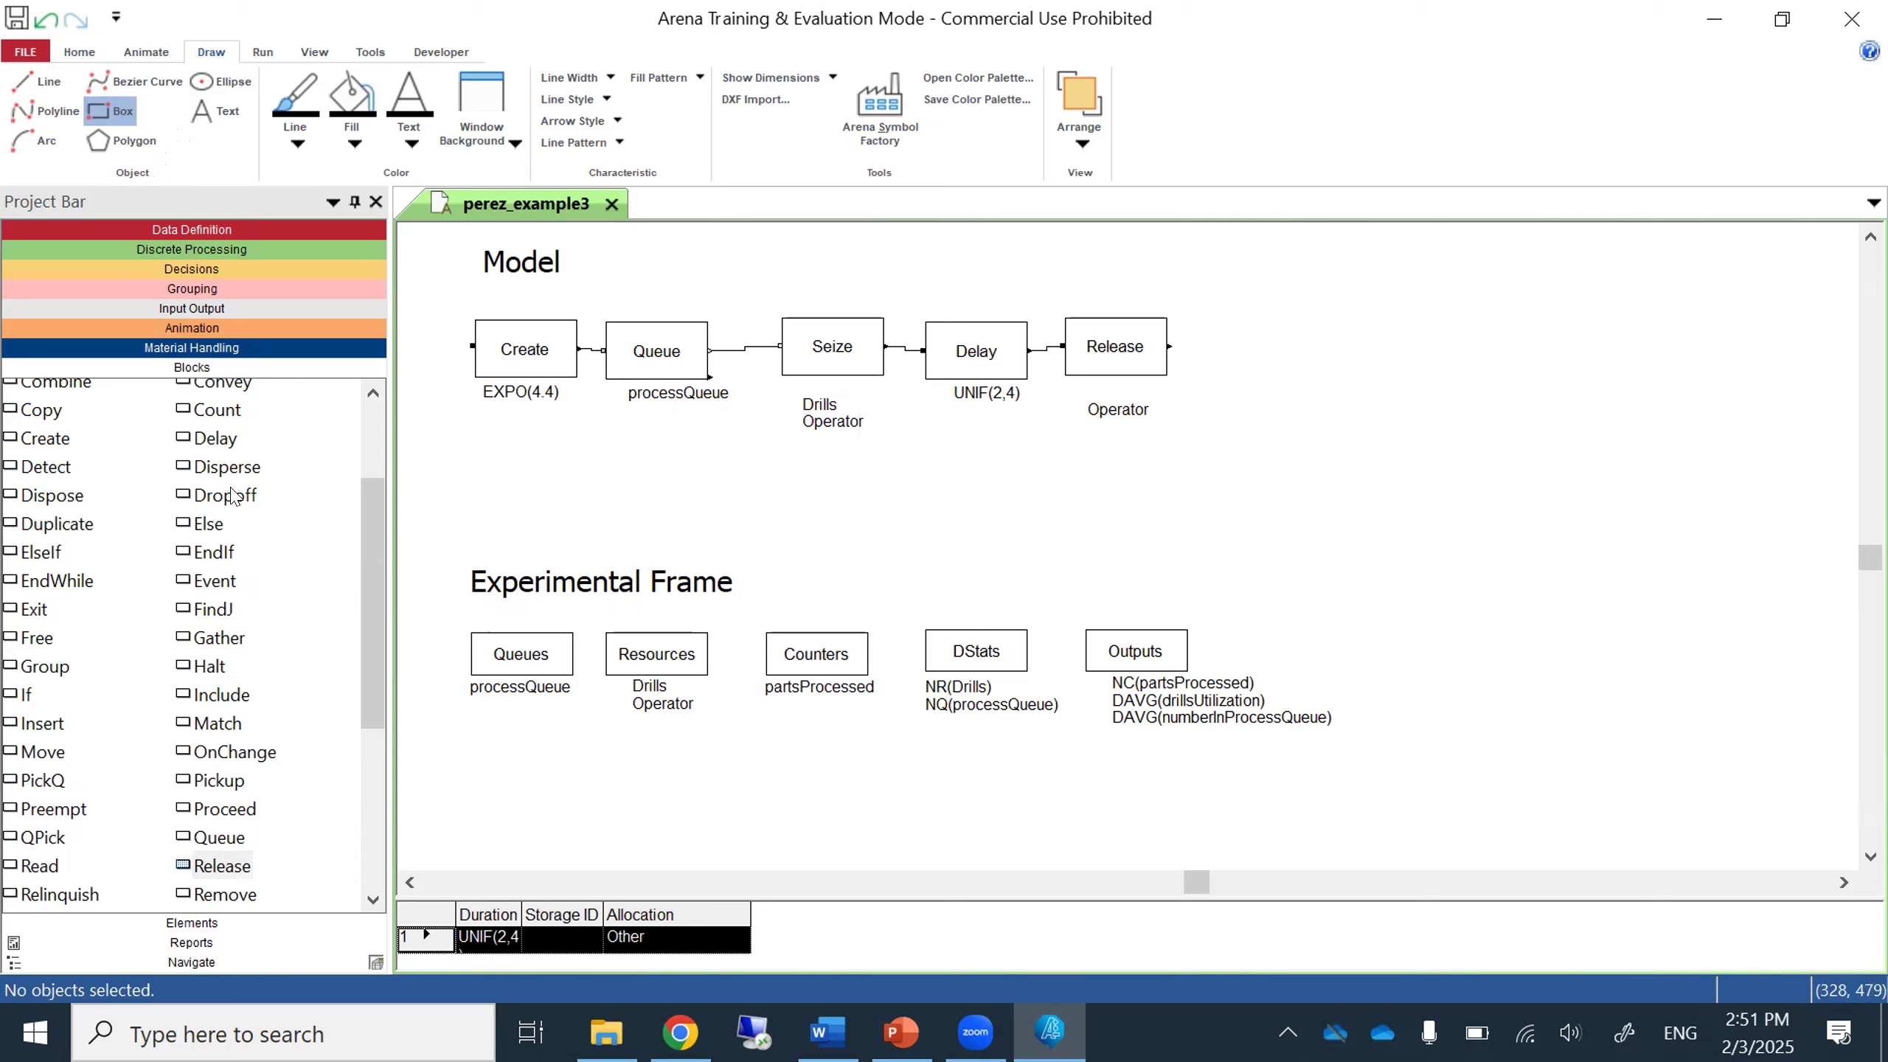
Place a second Delay block after the Release block and choose a triangular distribution for its duration in the expression builder.
{"action": "left_click_drag", "start_coordinate": [211, 444], "coordinate": [1222, 348]}
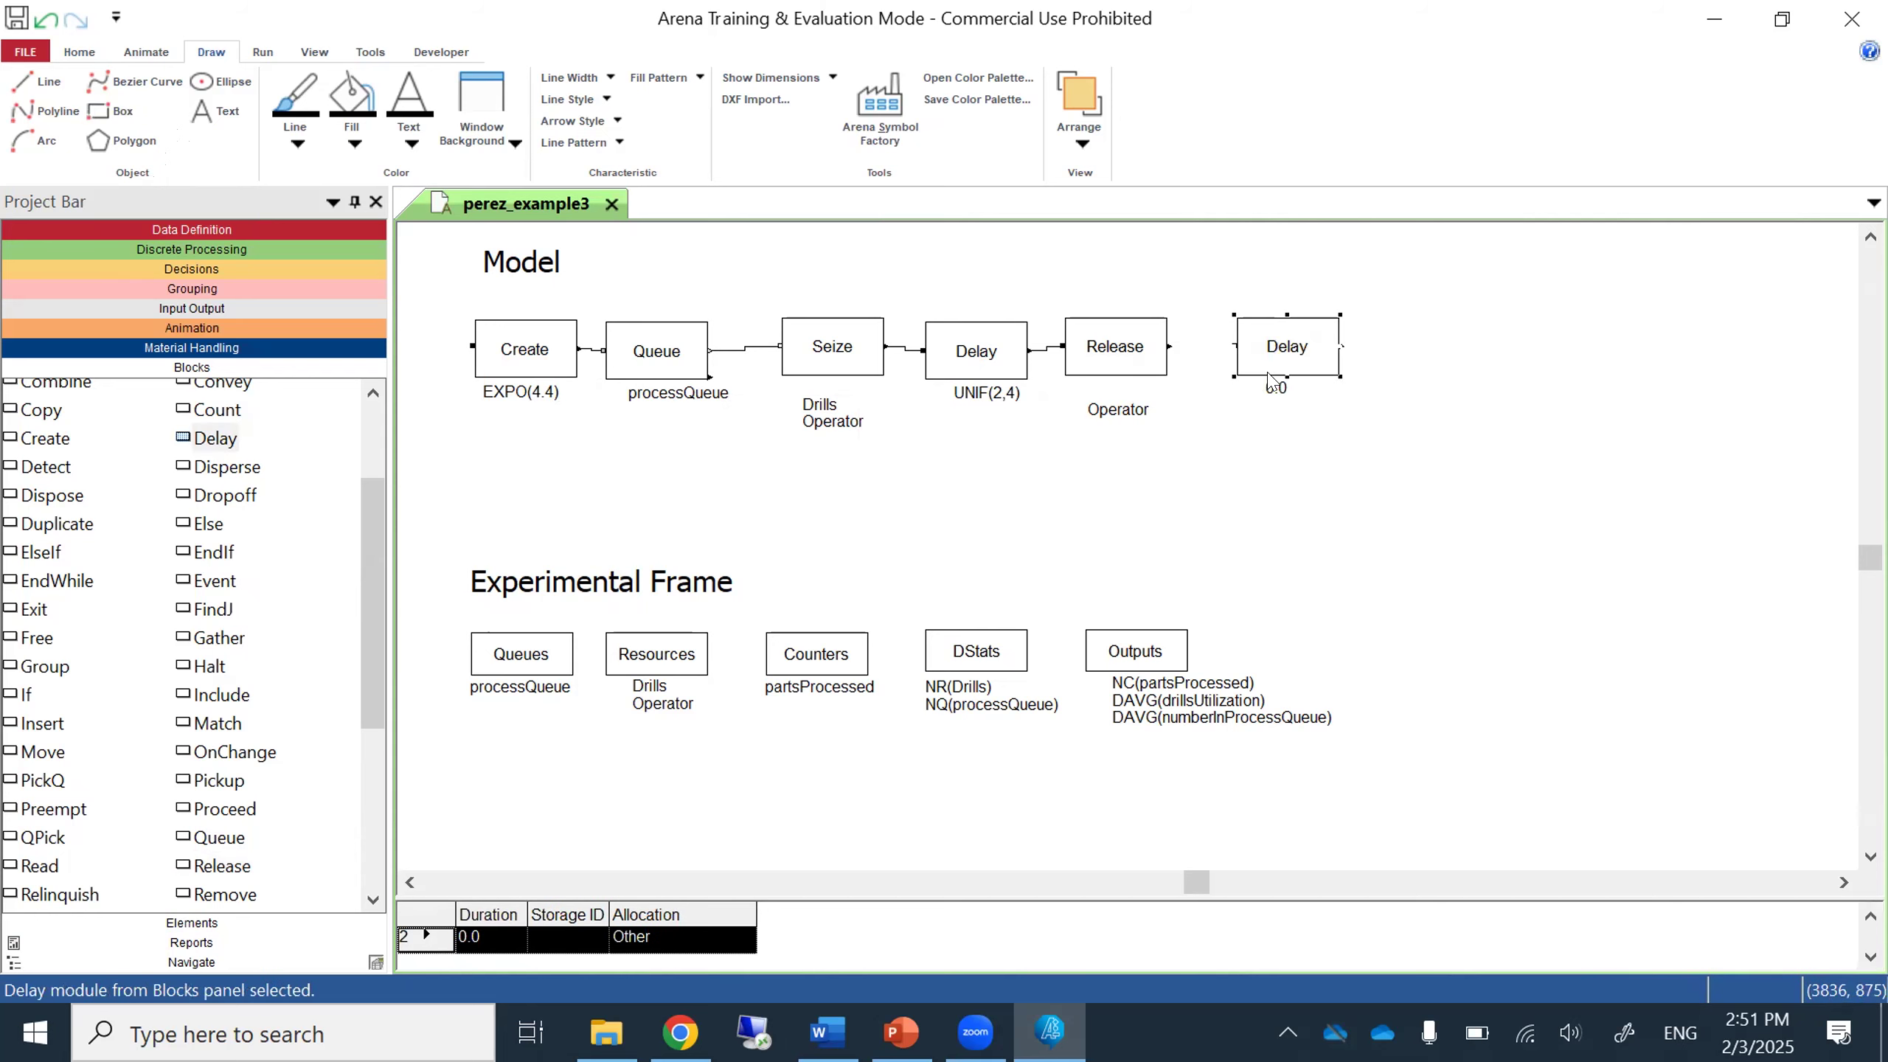
{"action": "double_click", "coordinate": [1287, 362]}
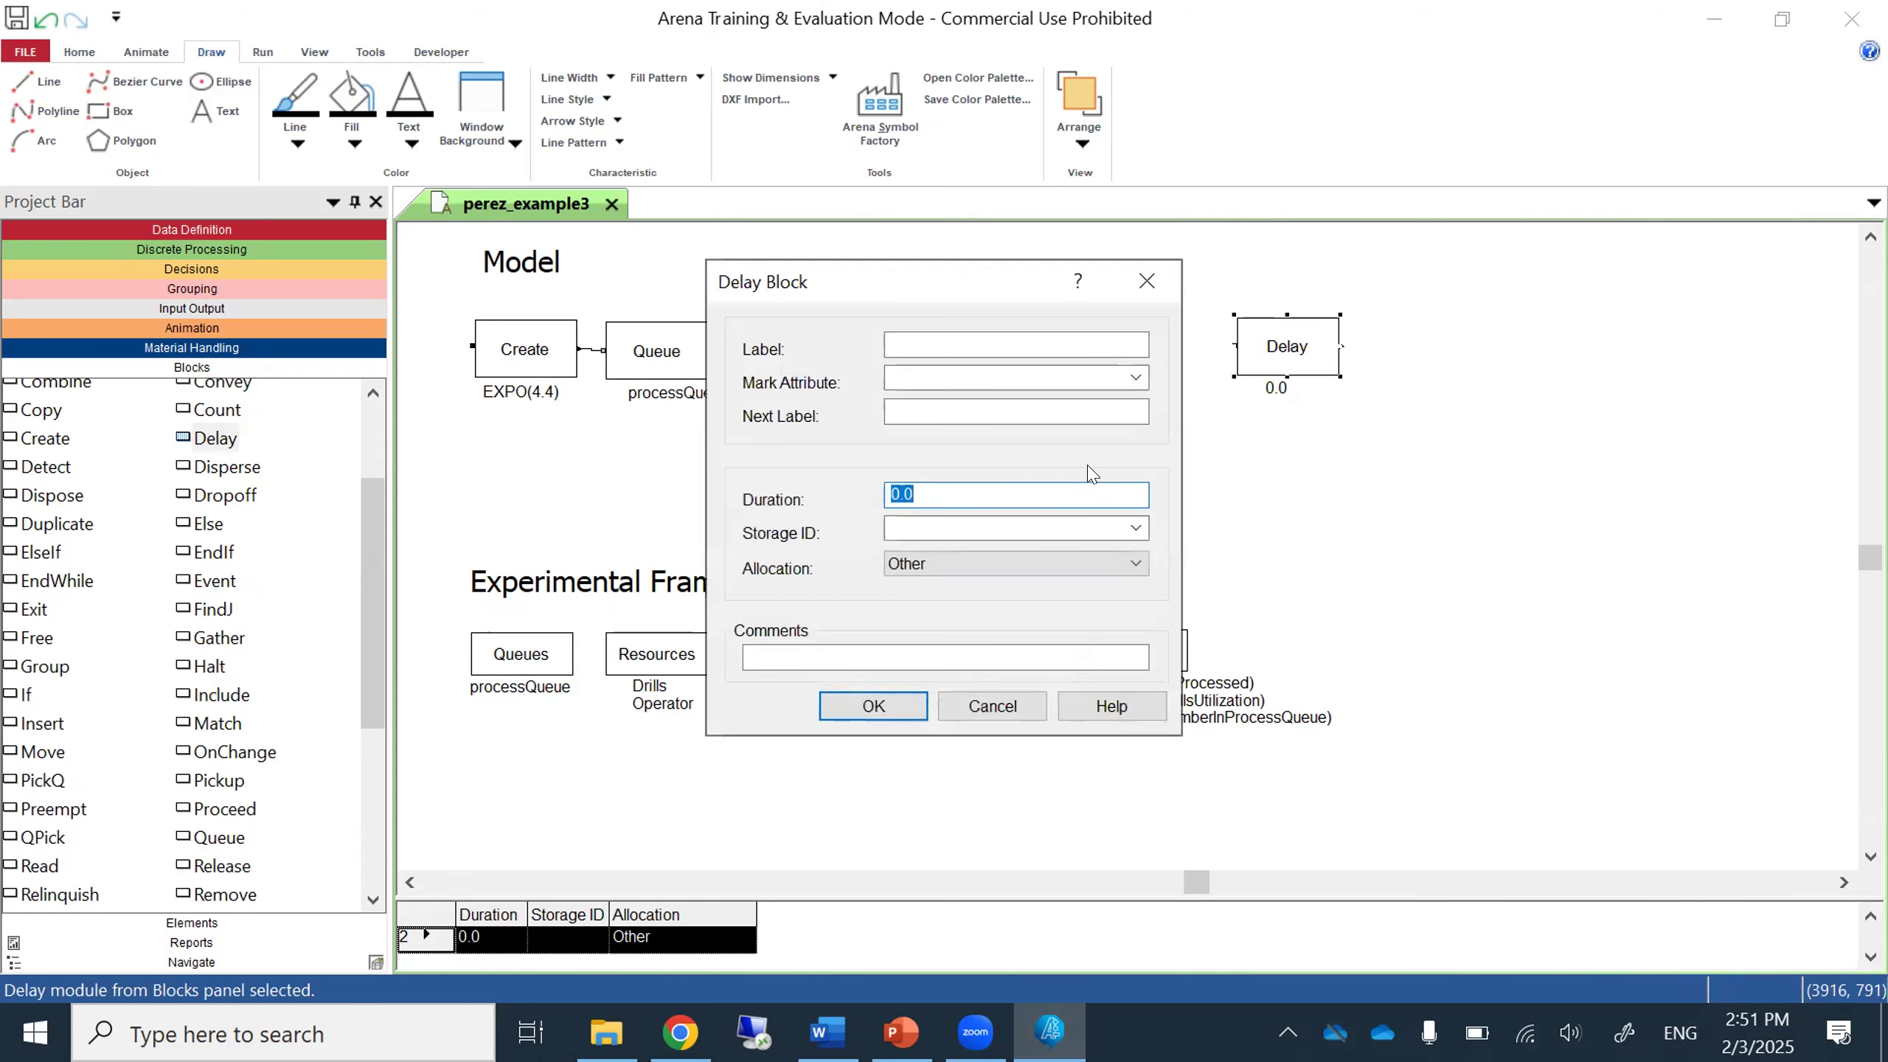
{"action": "right_click", "coordinate": [985, 491]}
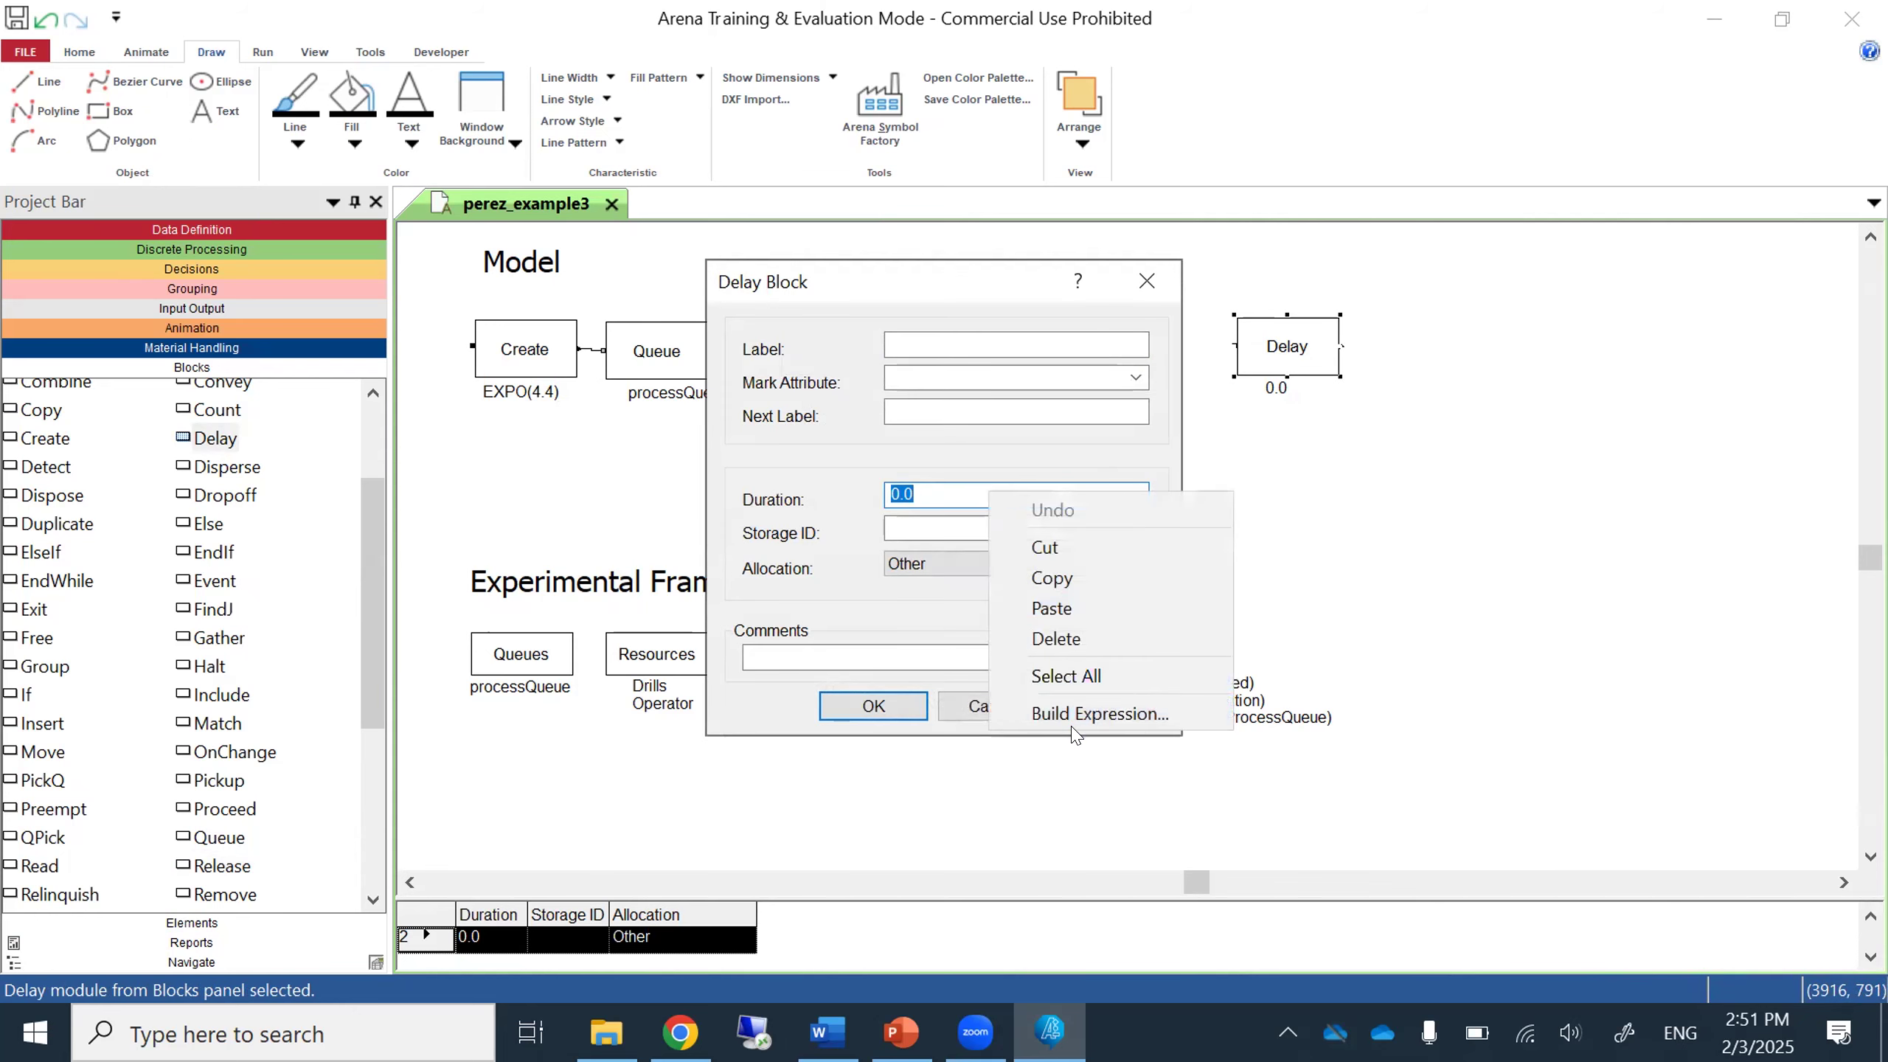
{"action": "left_click", "coordinate": [1073, 715]}
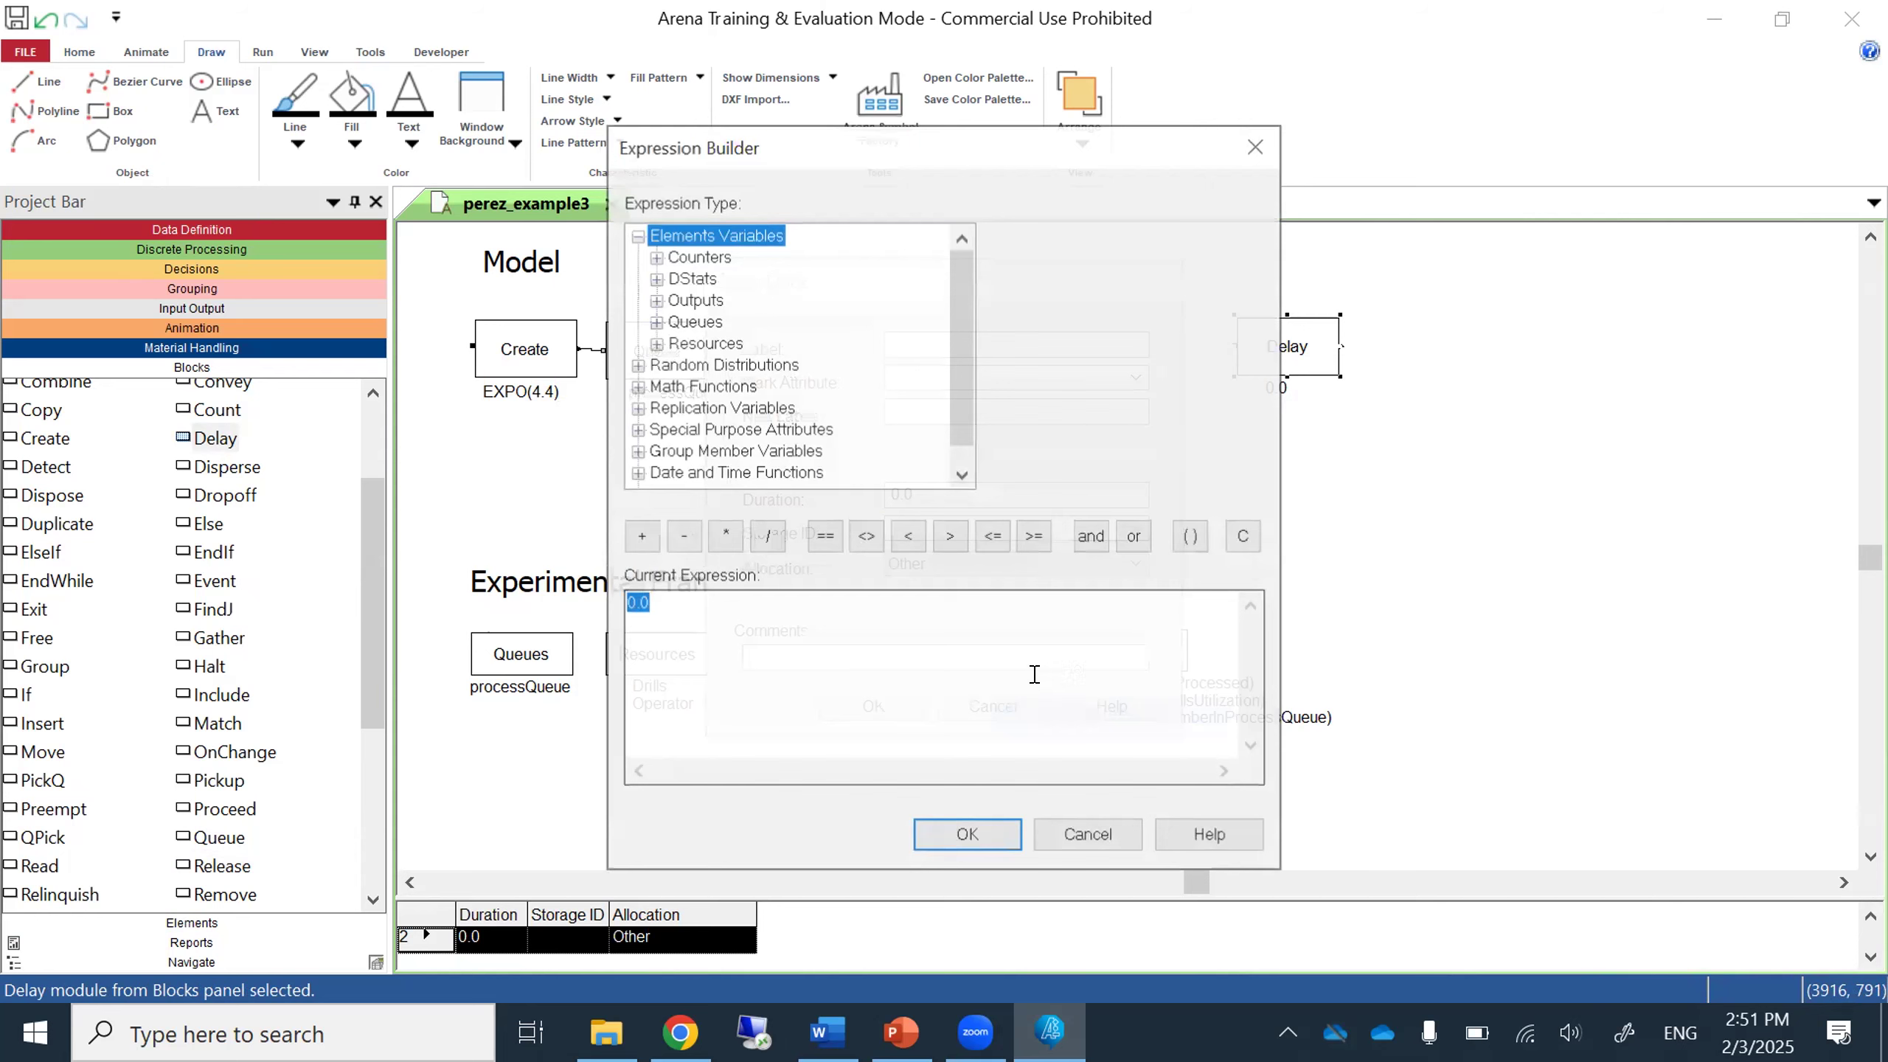
{"action": "double_click", "coordinate": [737, 364]}
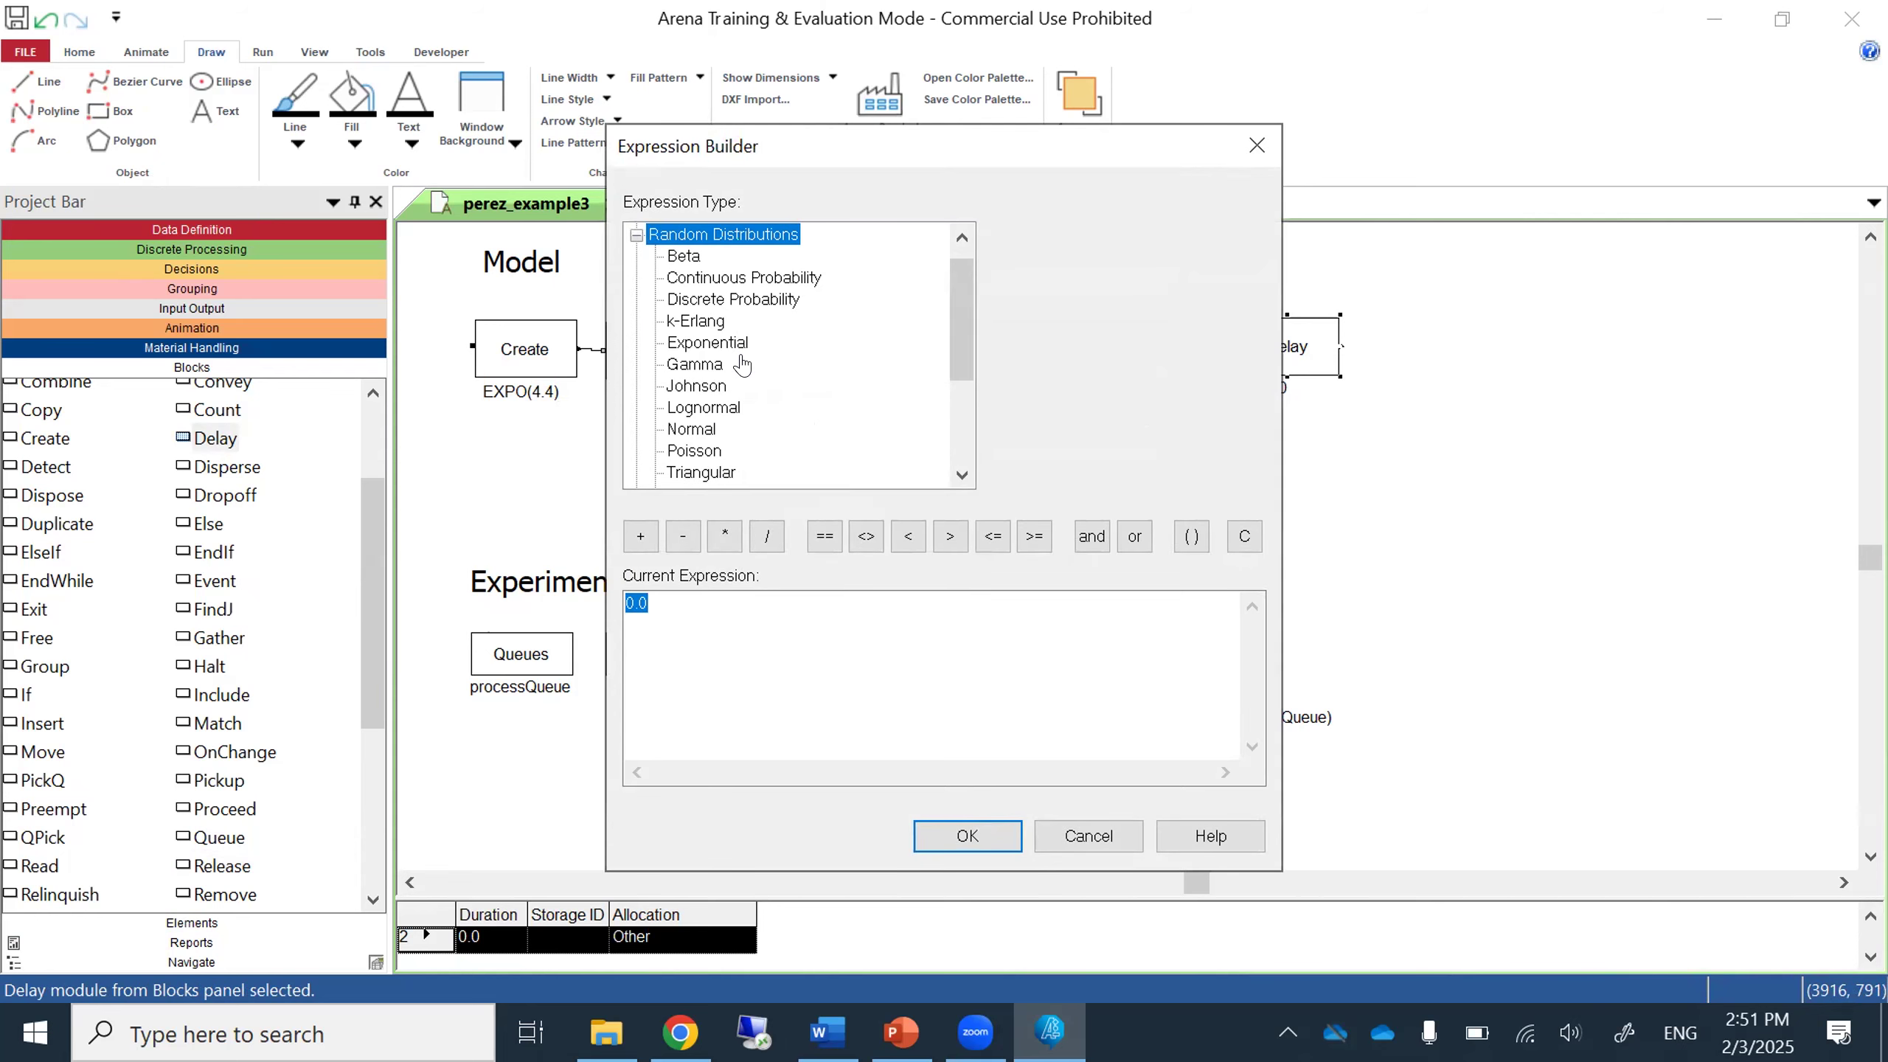
{"action": "left_click", "coordinate": [706, 471]}
Set the triangular duration to minimum 3.2, most likely 4.2 and maximum 5.2, and accept it for the Delay block.
{"action": "left_click", "coordinate": [1038, 227]}
{"action": "type", "text": "3.2"}
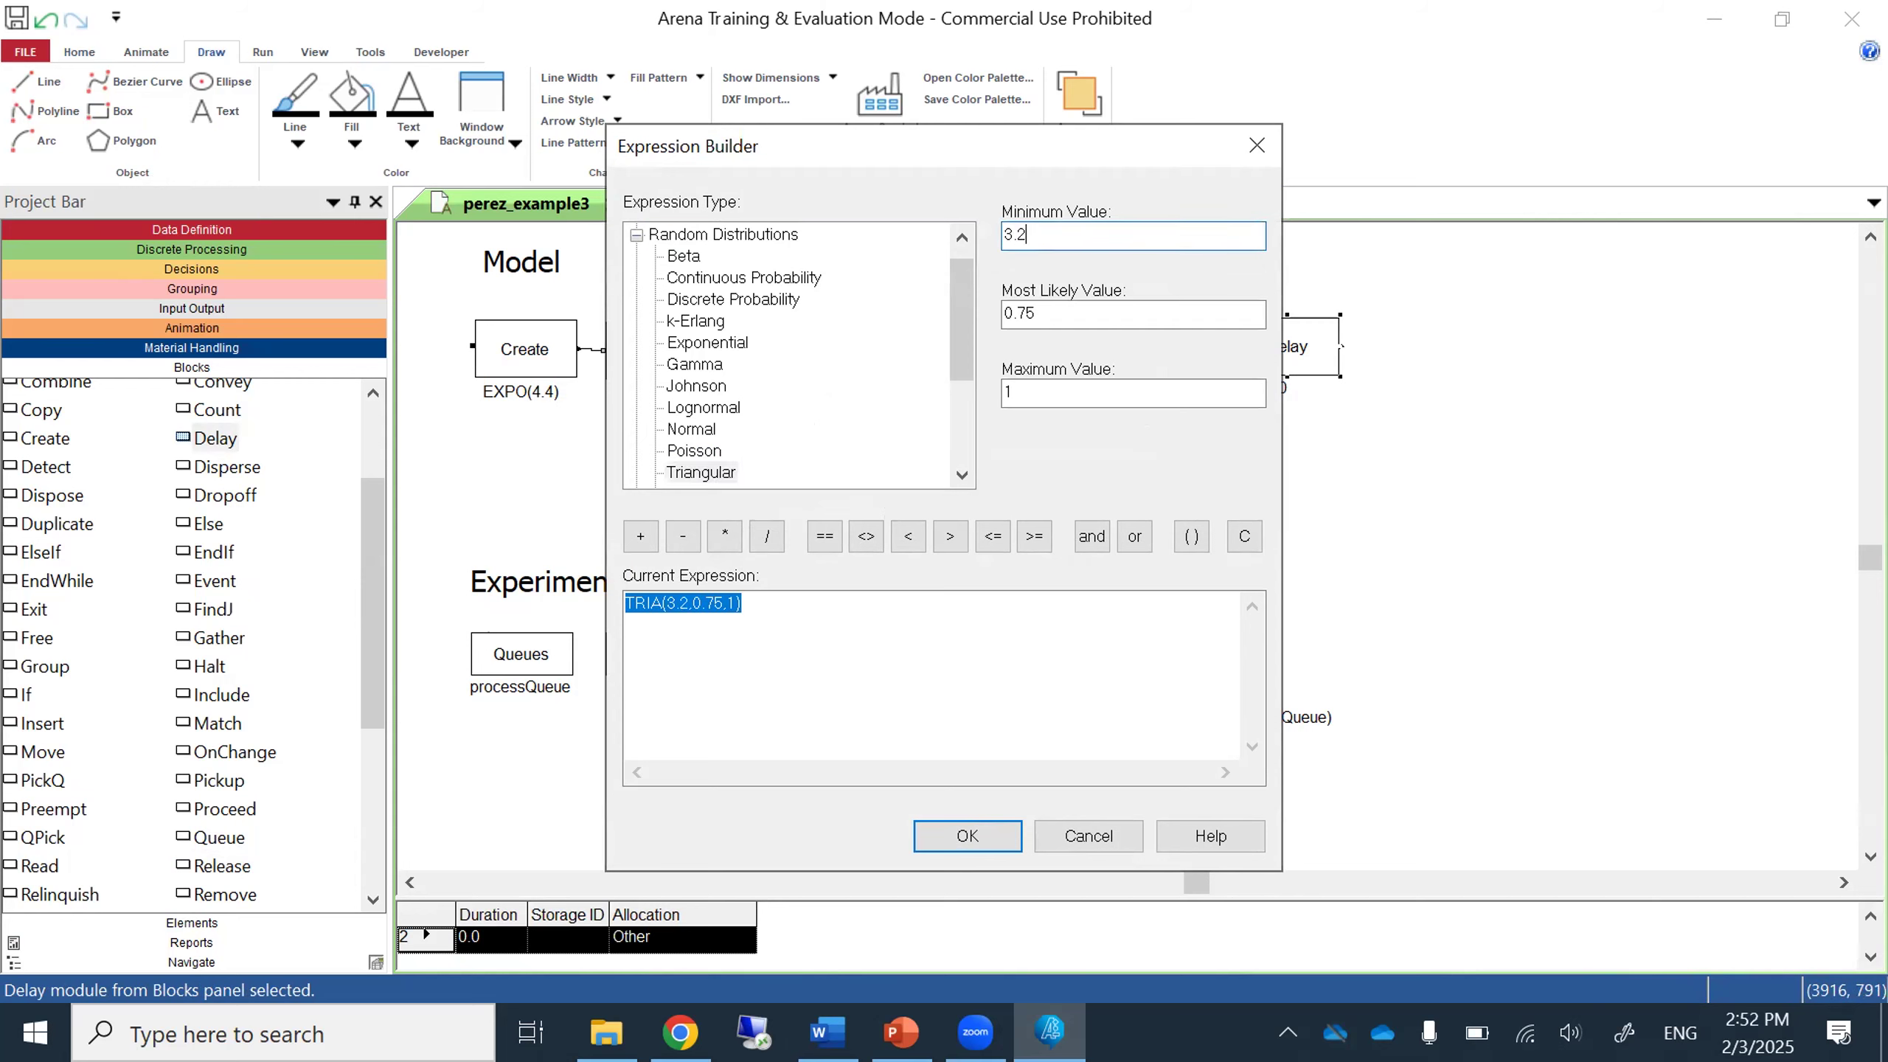
{"action": "key", "text": "Tab"}
{"action": "type", "text": "4"}
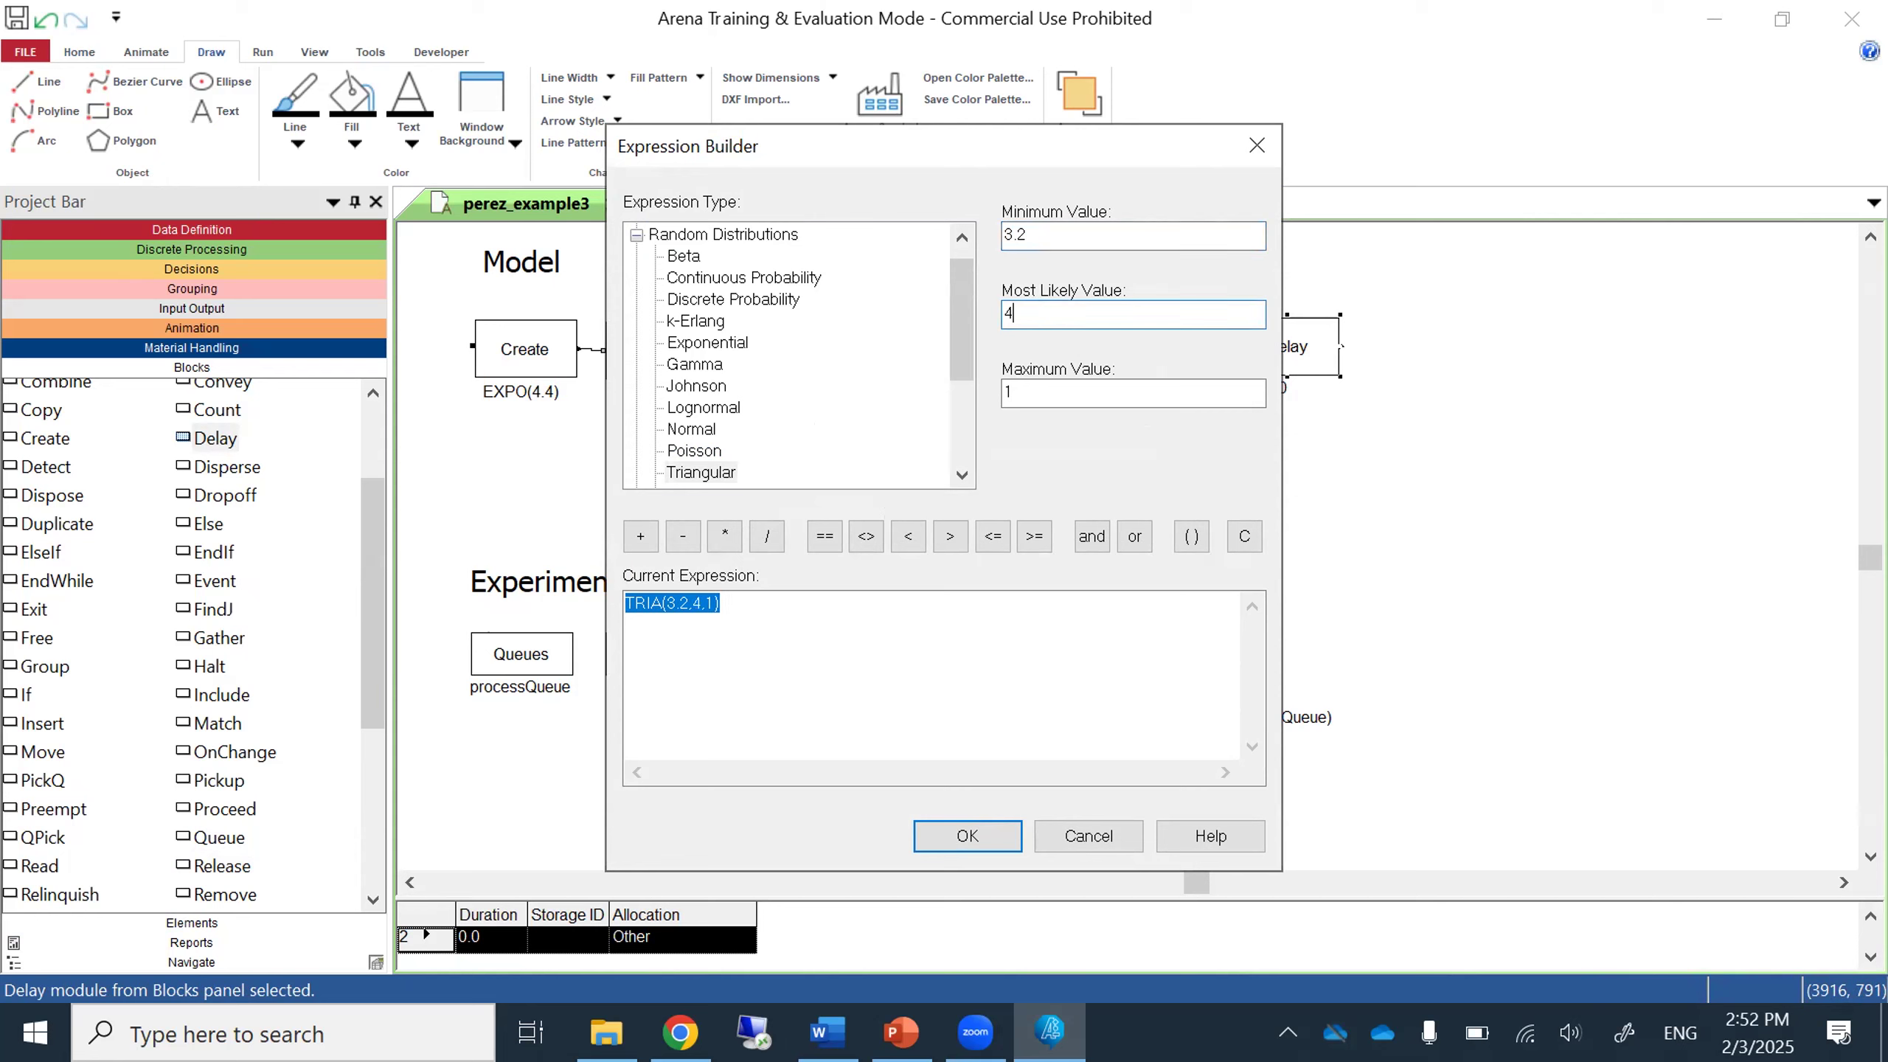
{"action": "type", "text": ".2"}
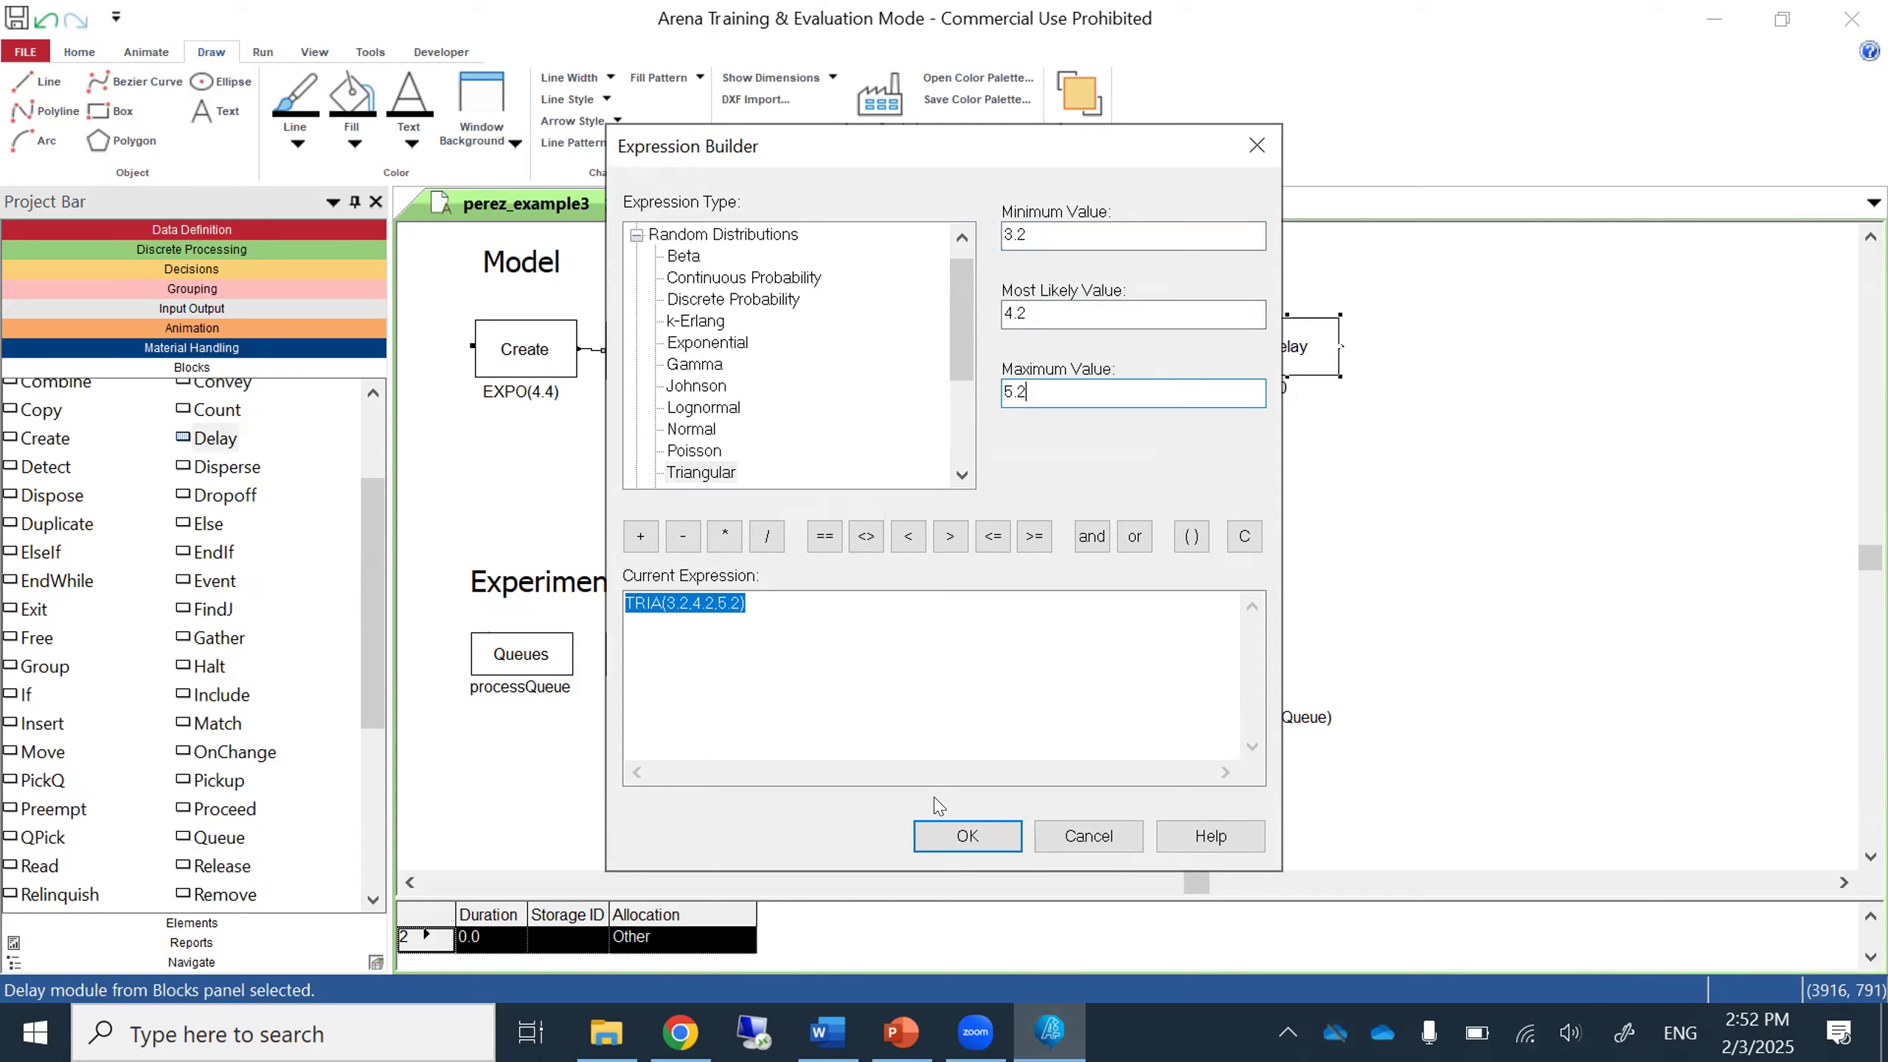
{"action": "left_click", "coordinate": [941, 834]}
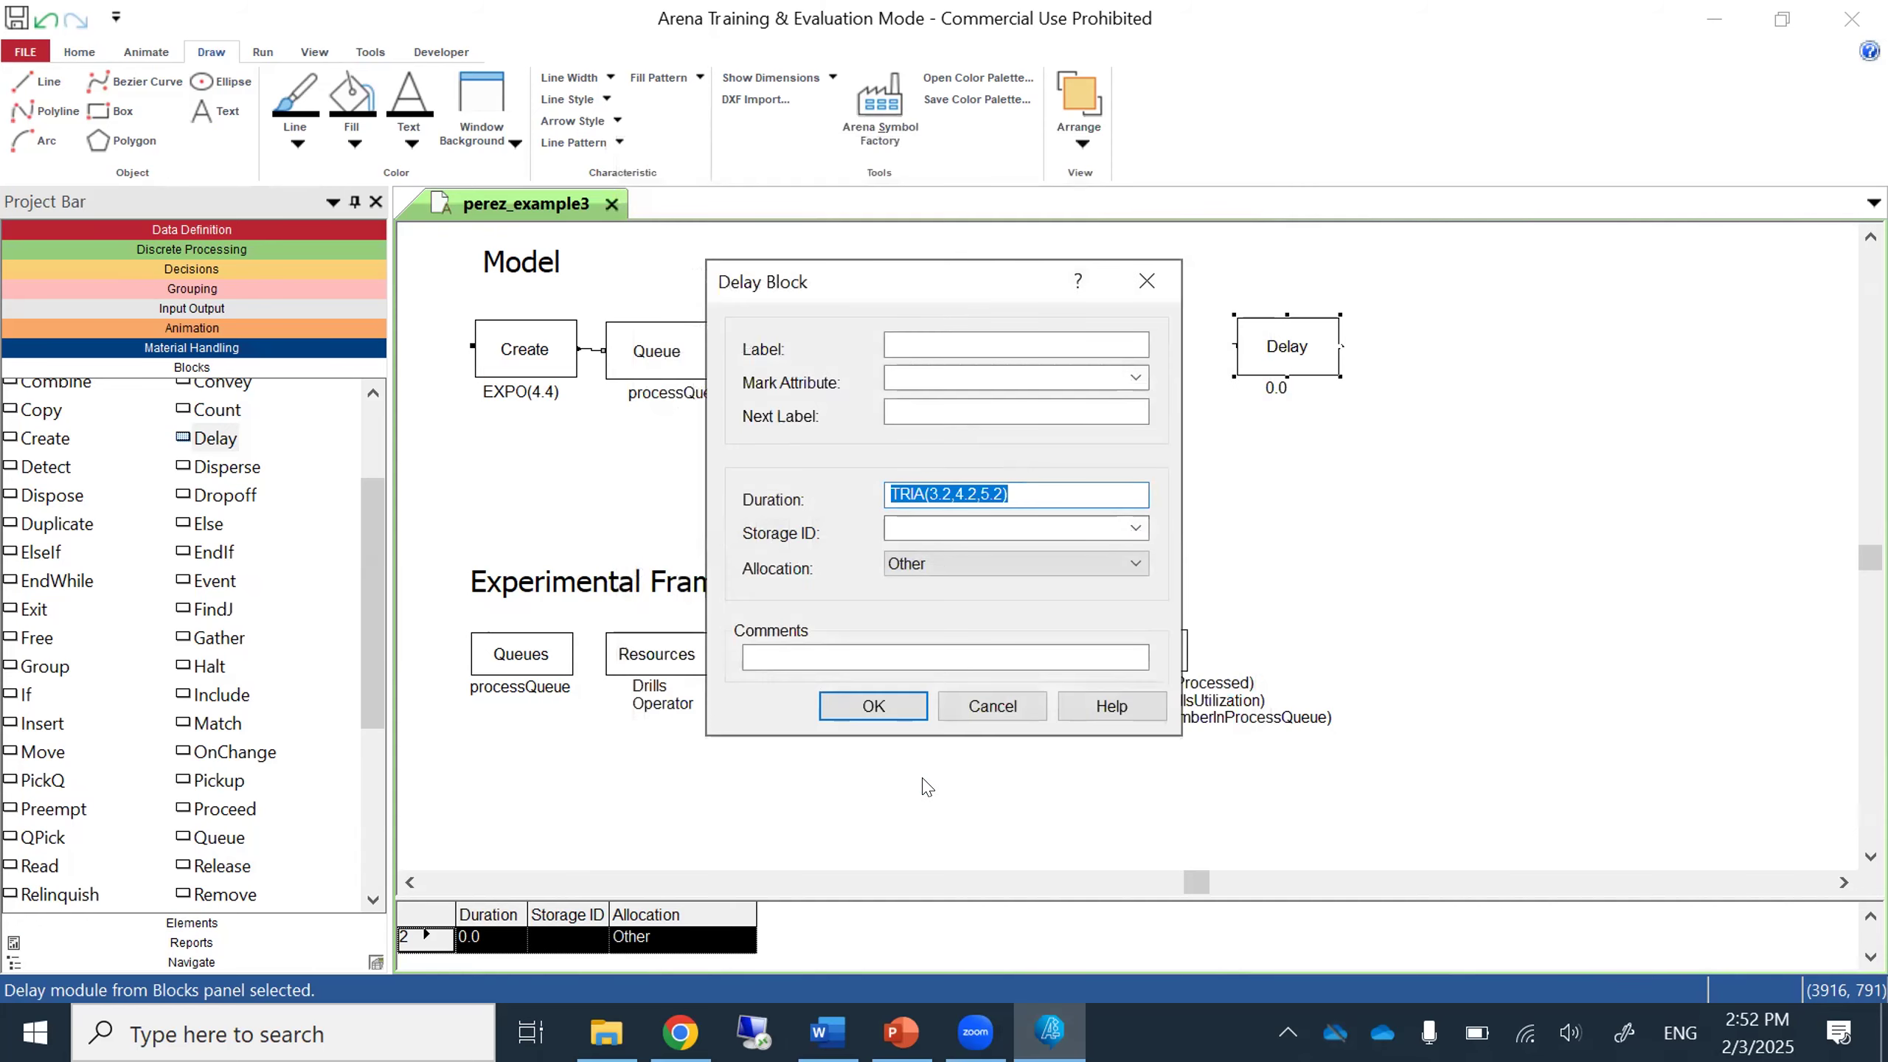
{"action": "left_click", "coordinate": [876, 707]}
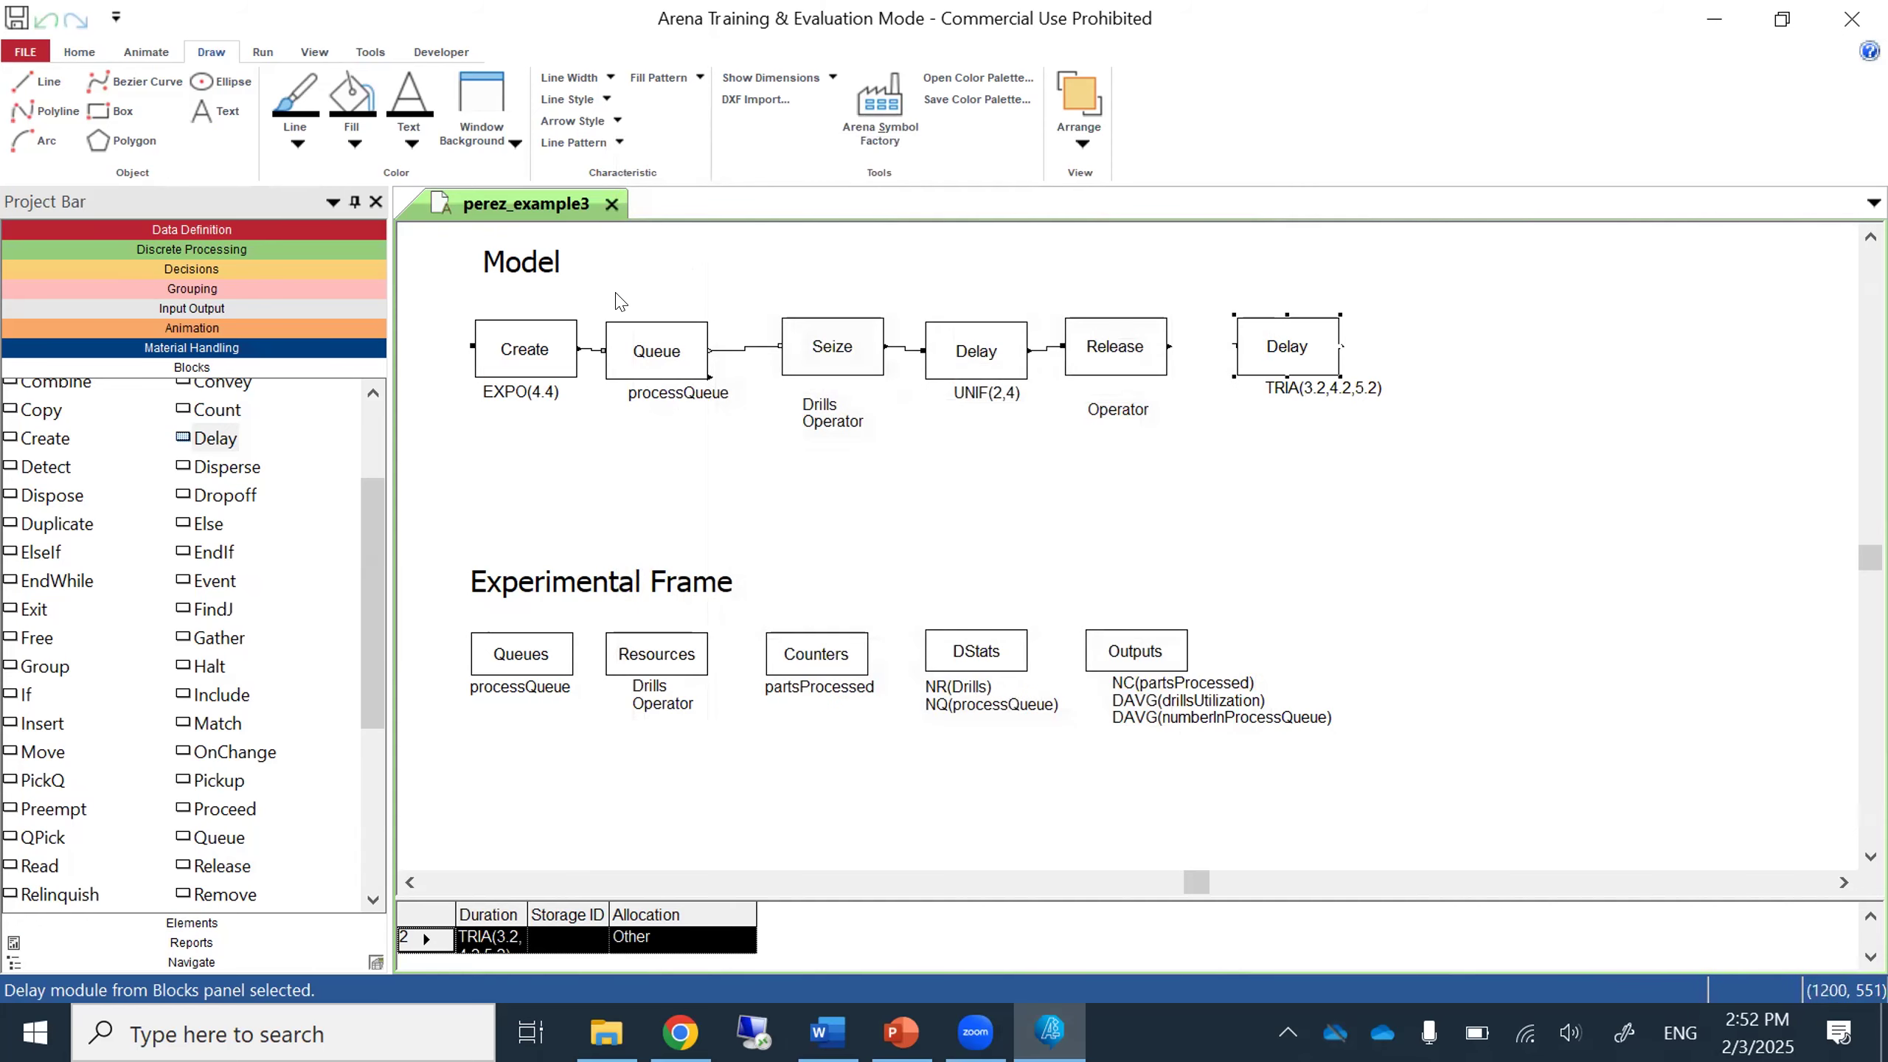
Connect the Release block's exit to the entry of the new Delay block.
{"action": "left_click", "coordinate": [79, 52]}
{"action": "left_click", "coordinate": [546, 93]}
{"action": "left_click", "coordinate": [1168, 346]}
{"action": "left_click", "coordinate": [1233, 346]}
{"action": "left_click", "coordinate": [1239, 480]}
Move the TRIA and Operator labels closer under their blocks, and shift the second Delay block slightly closer to Release.
{"action": "left_click", "coordinate": [1279, 394]}
{"action": "left_click_drag", "start_coordinate": [1279, 394], "coordinate": [1257, 397]}
{"action": "left_click", "coordinate": [1139, 416]}
{"action": "left_click_drag", "start_coordinate": [1139, 416], "coordinate": [1137, 400]}
{"action": "left_click", "coordinate": [1301, 357]}
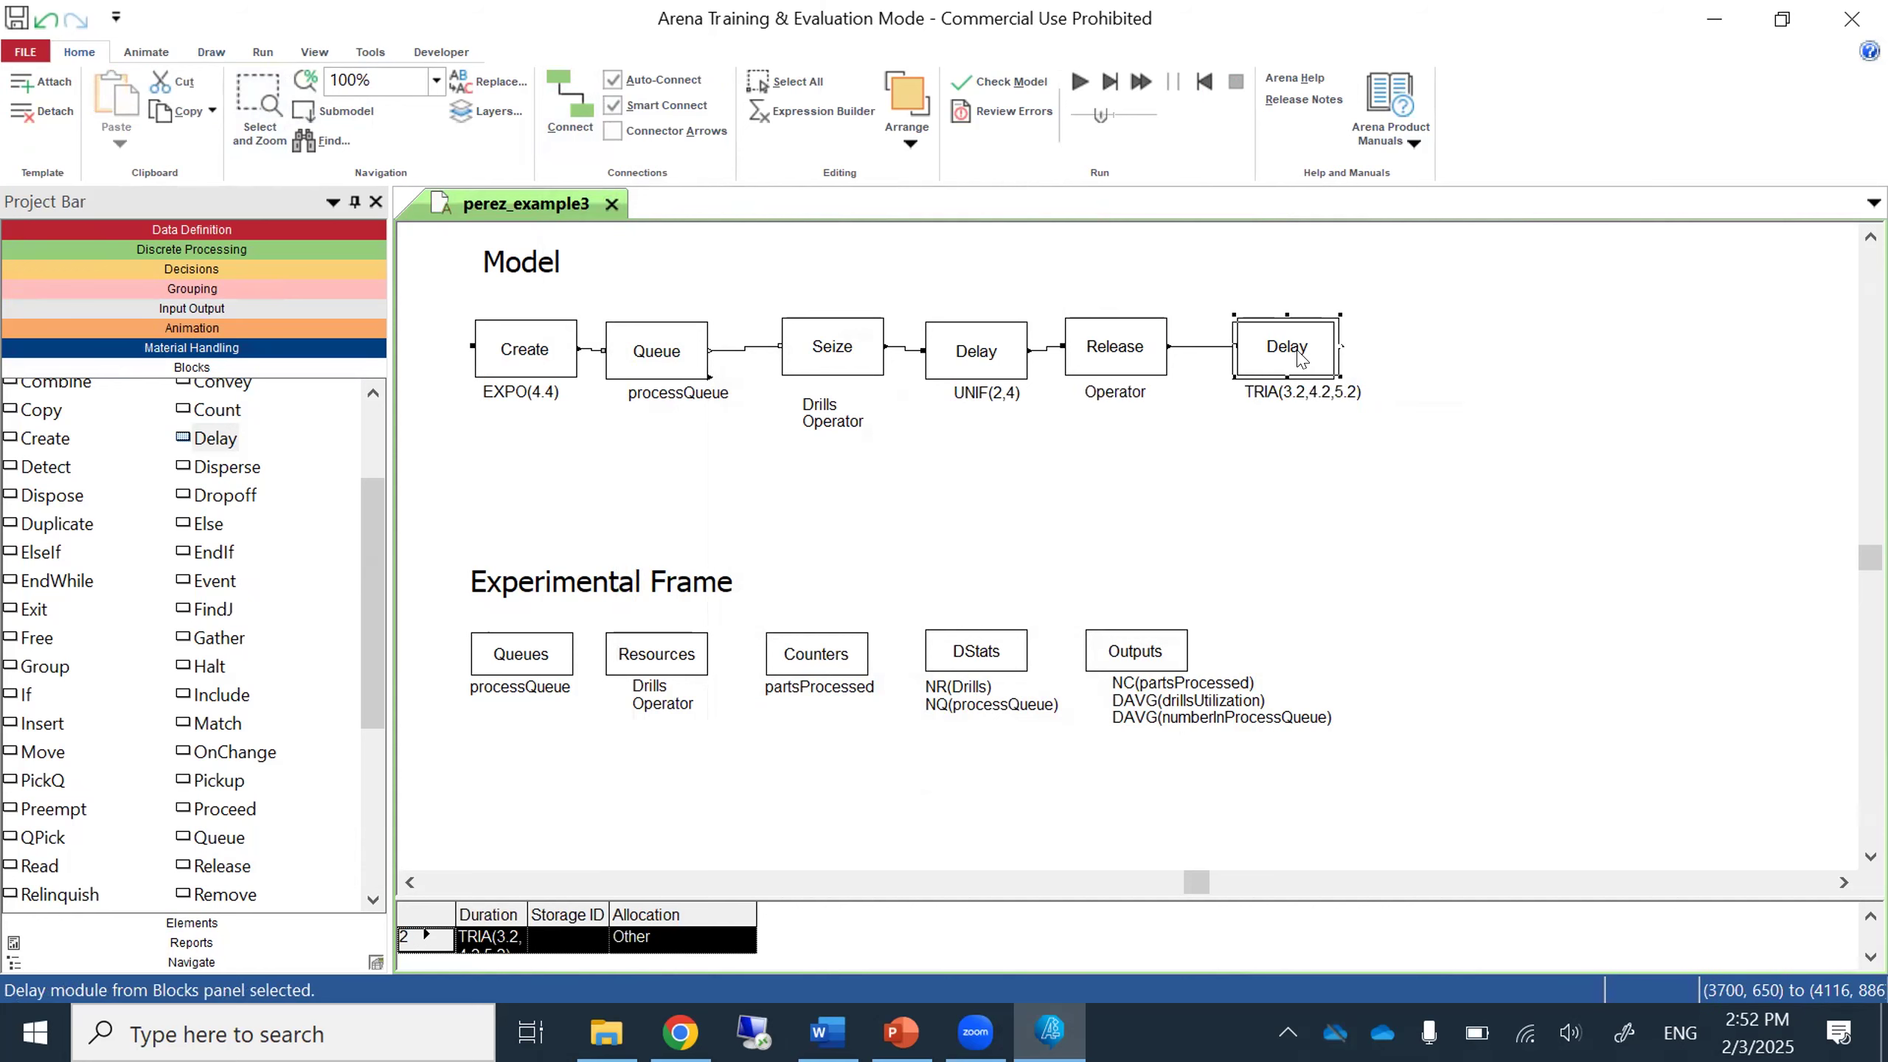
{"action": "left_click_drag", "start_coordinate": [1294, 351], "coordinate": [1291, 375]}
{"action": "left_click", "coordinate": [1239, 541]}
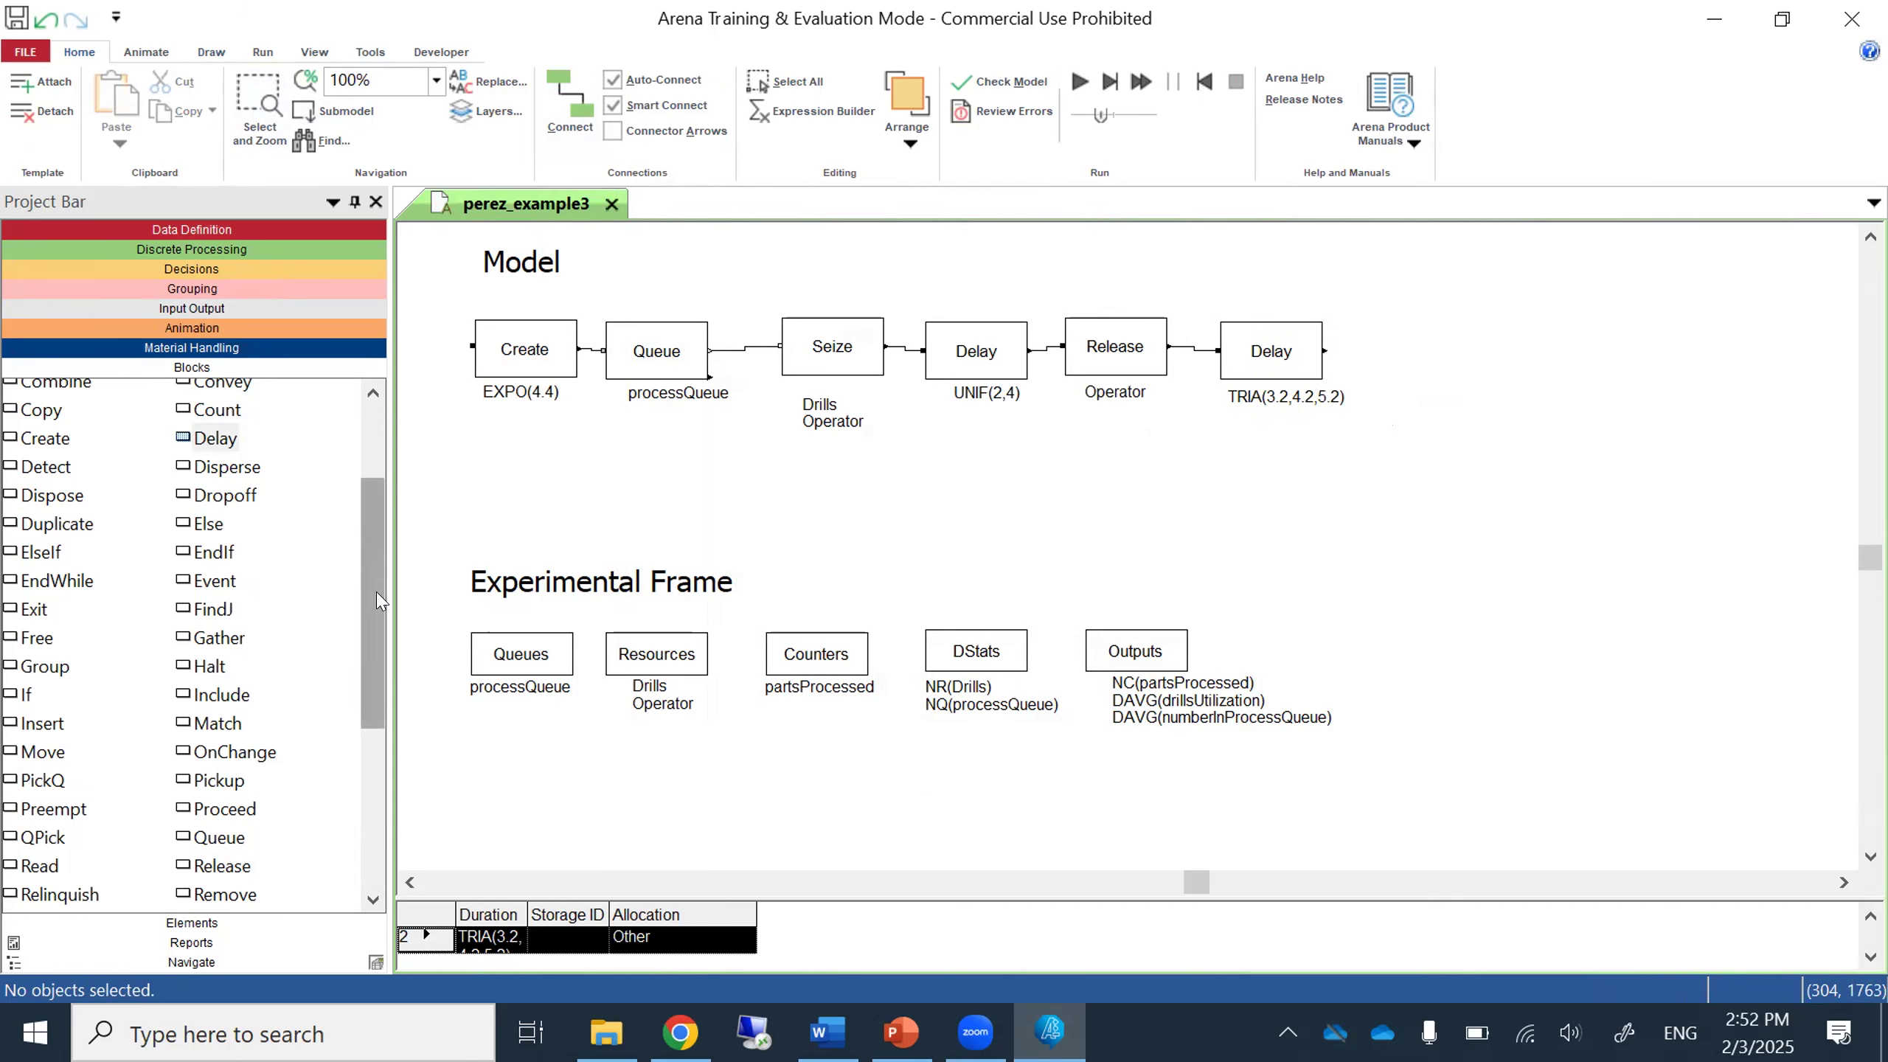
Place a second Seize block after the TRIA(3.2,4.2,5.2) Delay block and connect the two.
{"action": "left_click_drag", "start_coordinate": [379, 601], "coordinate": [370, 668]}
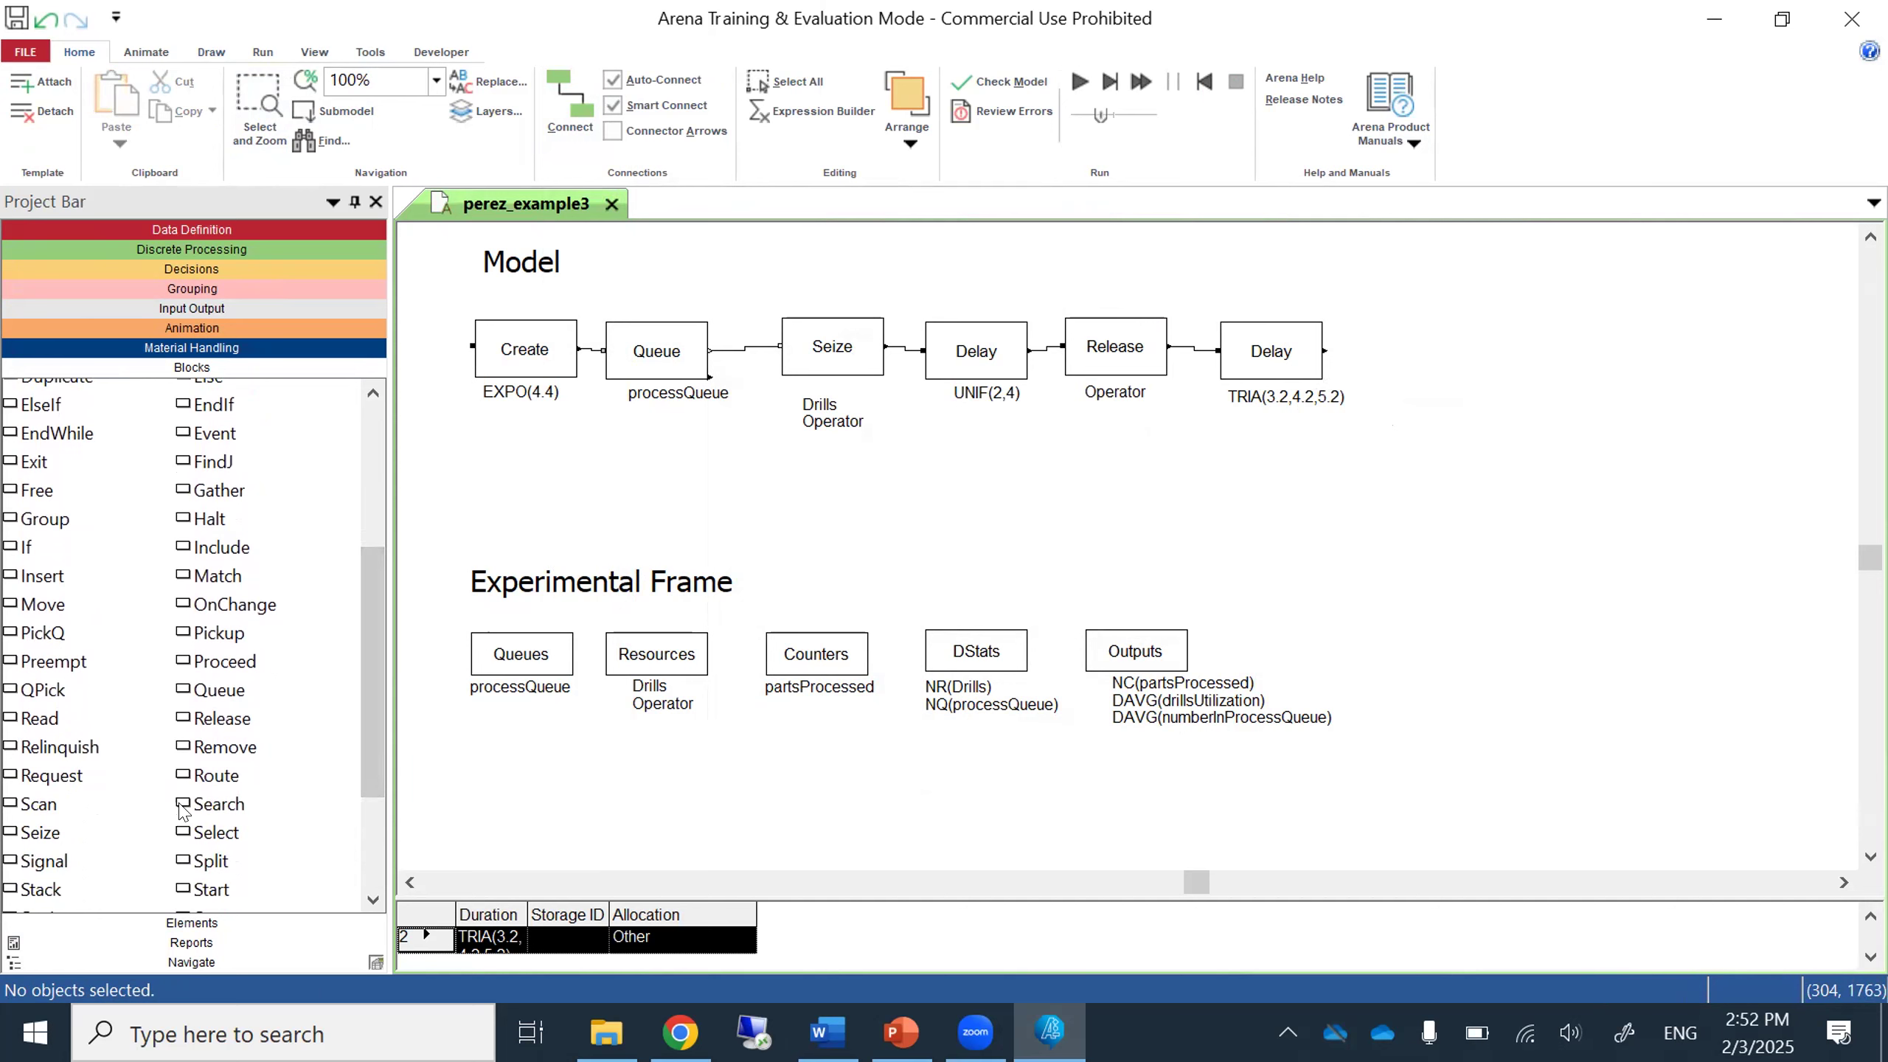
{"action": "left_click_drag", "start_coordinate": [40, 832], "coordinate": [1362, 361]}
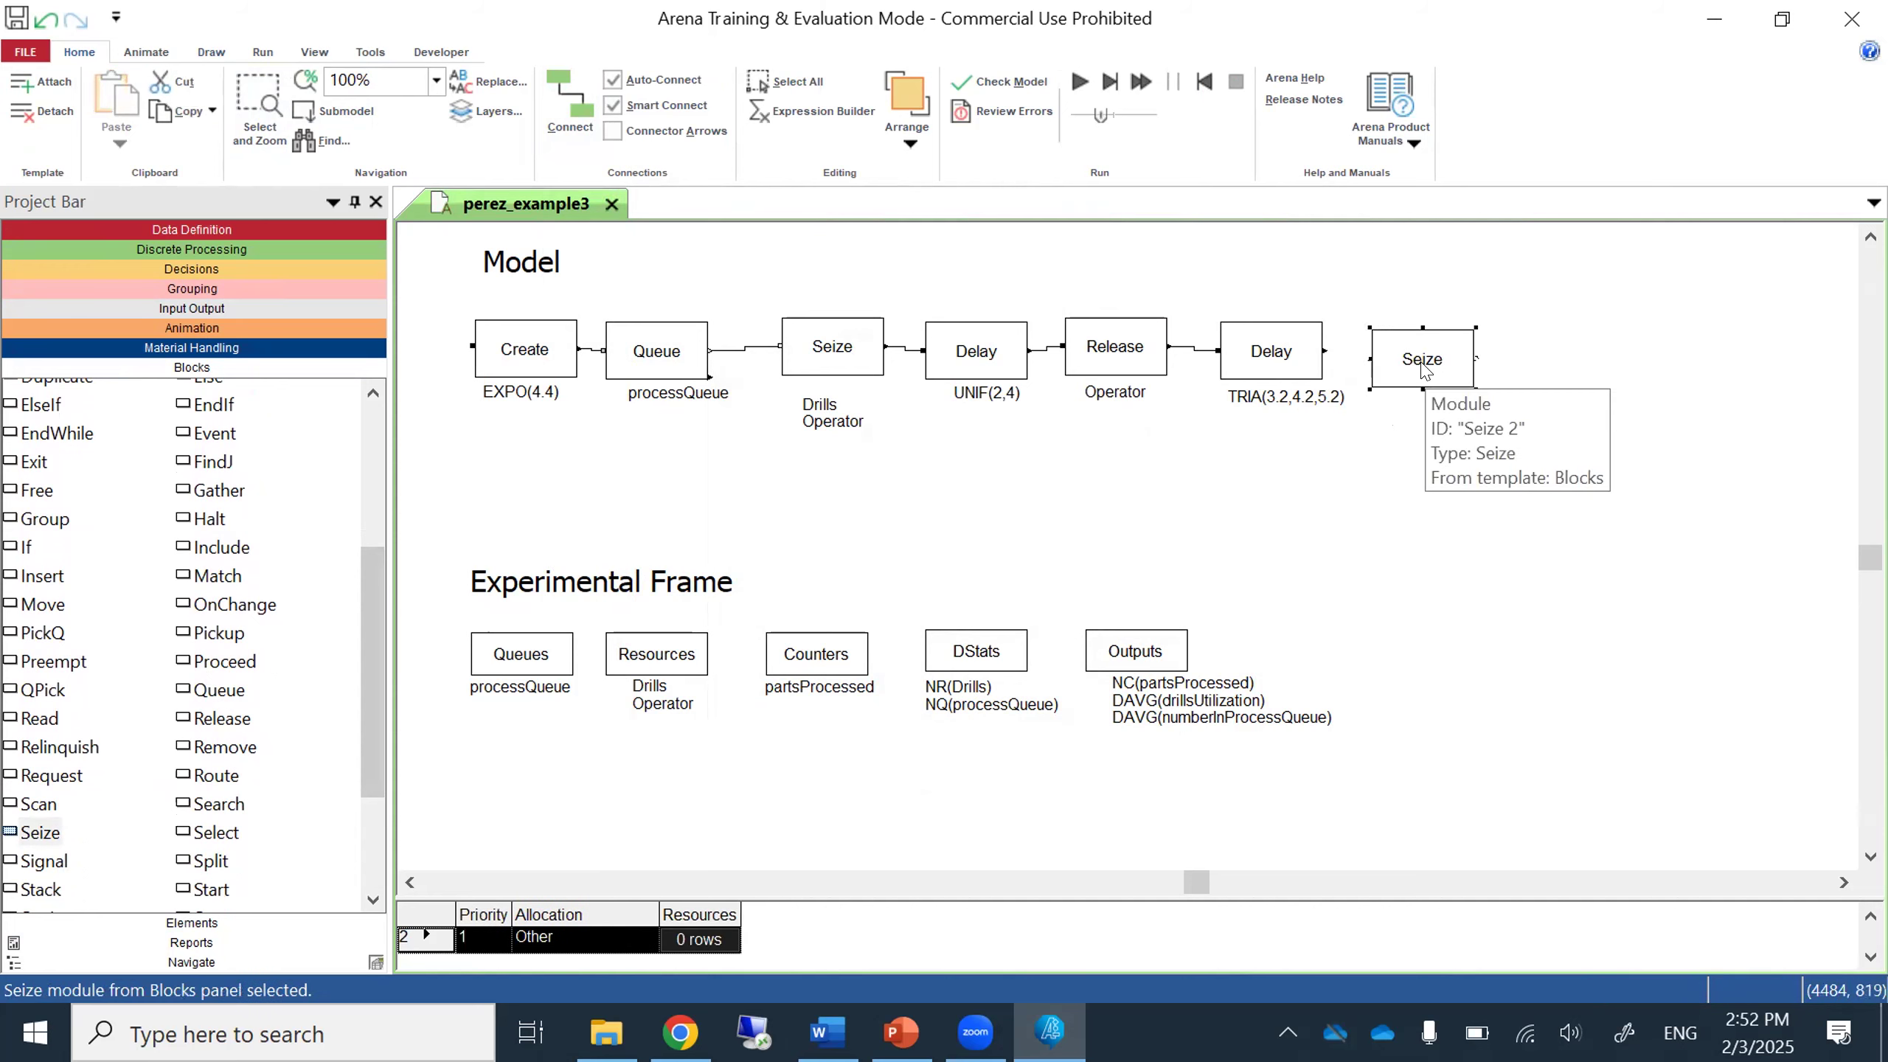
{"action": "left_click", "coordinate": [569, 96]}
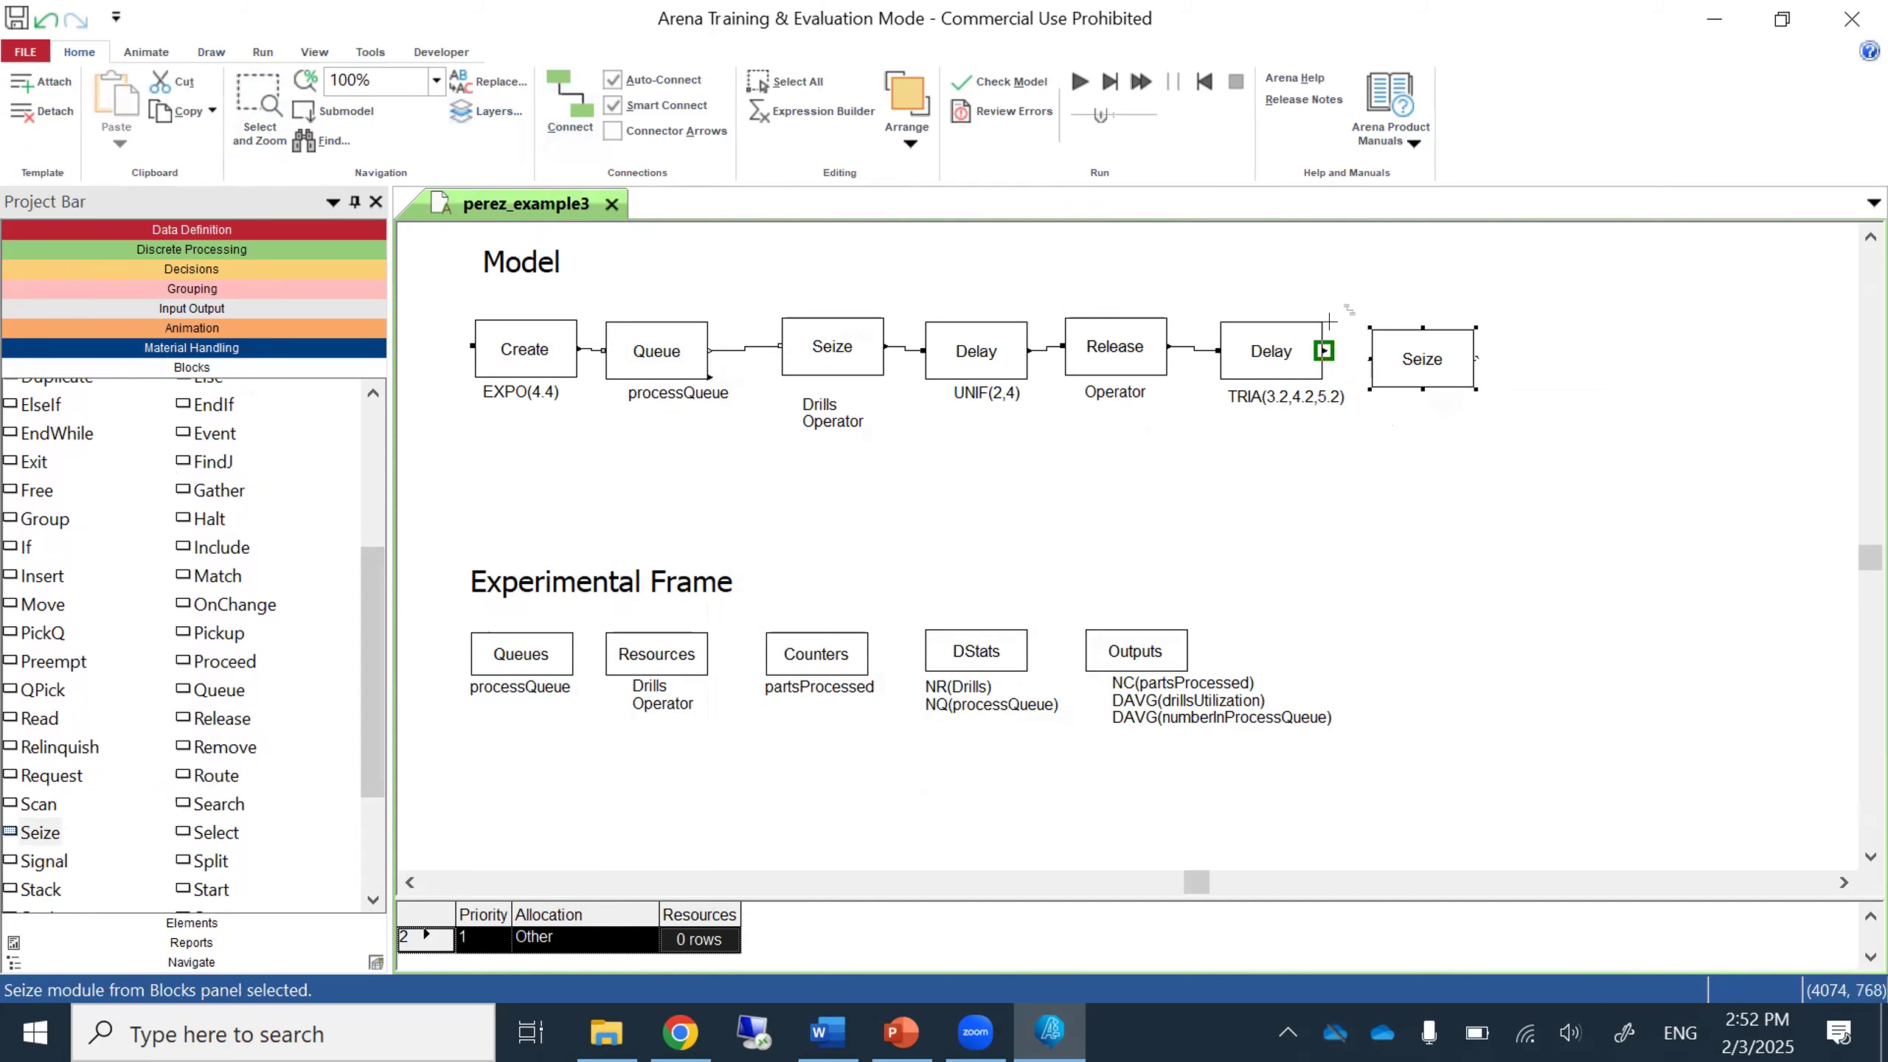
{"action": "left_click", "coordinate": [1324, 348]}
{"action": "left_click", "coordinate": [1372, 358]}
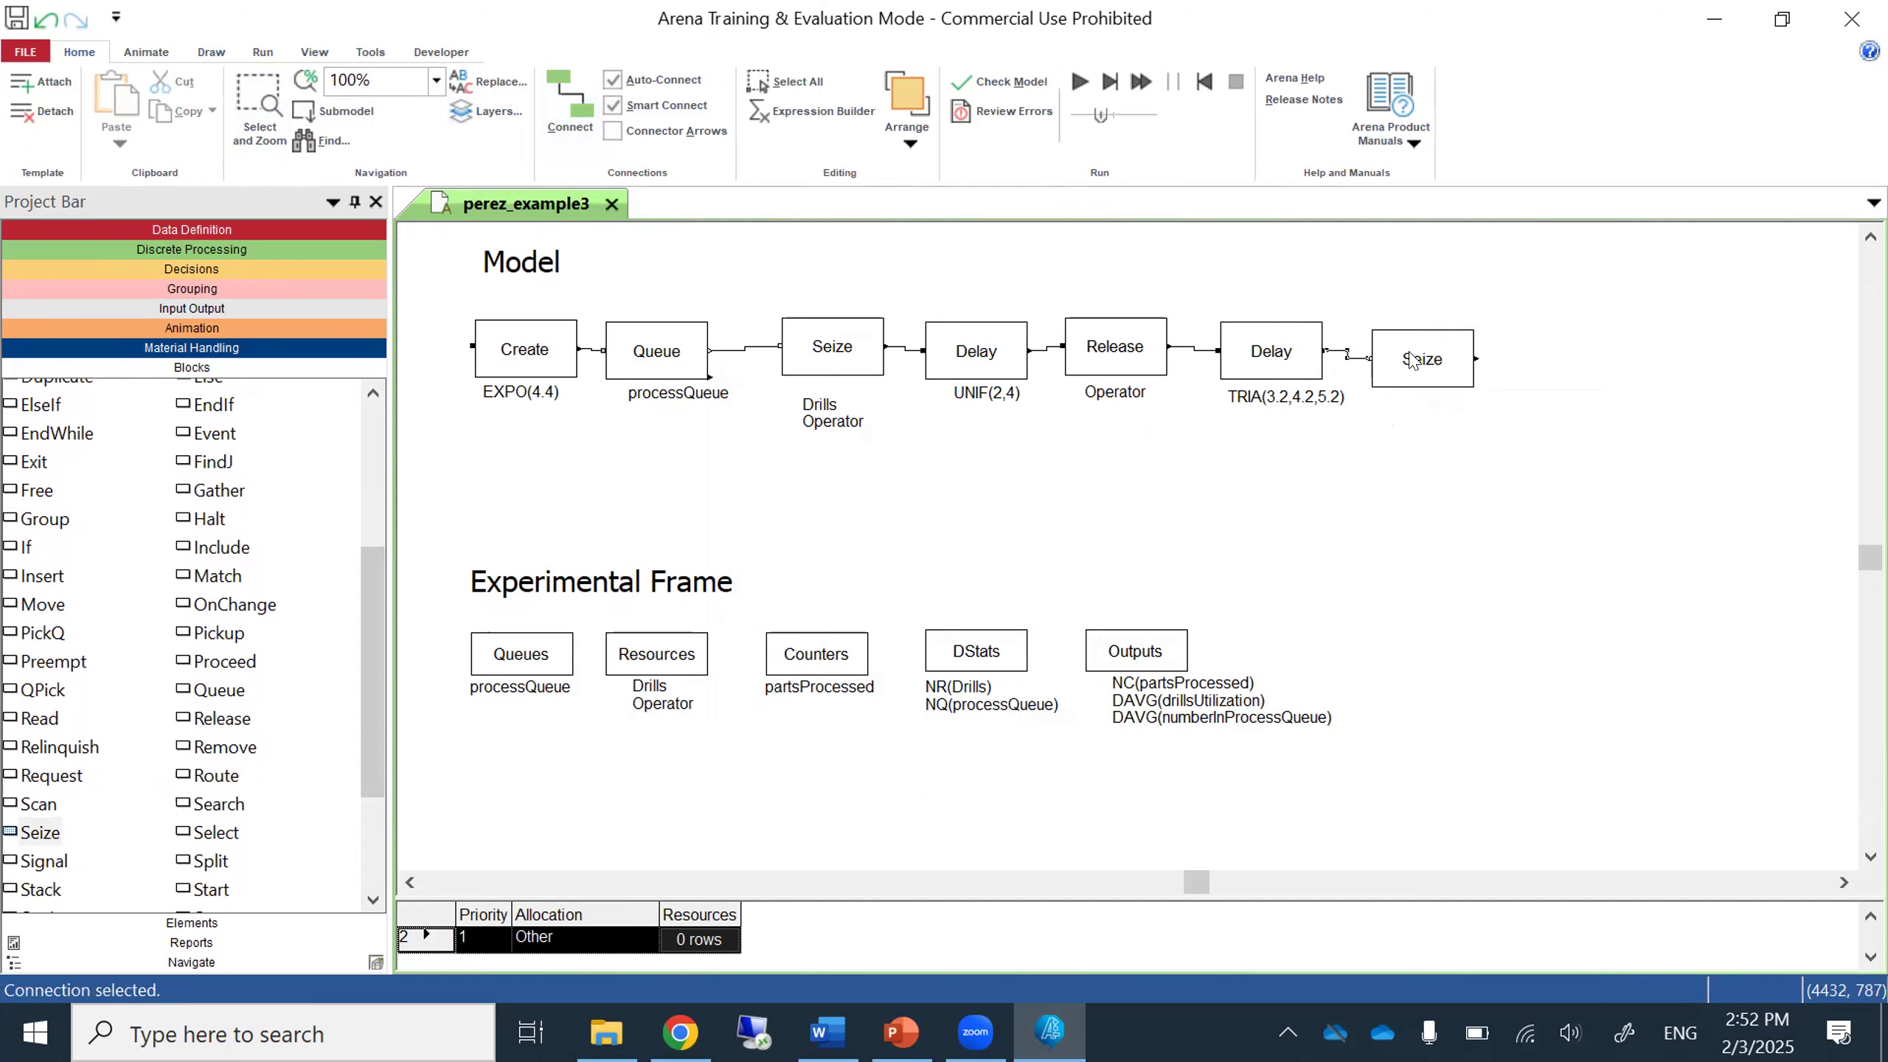
Add 1 unit of the Operator resource to the second Seize block.
{"action": "double_click", "coordinate": [1411, 360]}
{"action": "left_click", "coordinate": [1068, 508]}
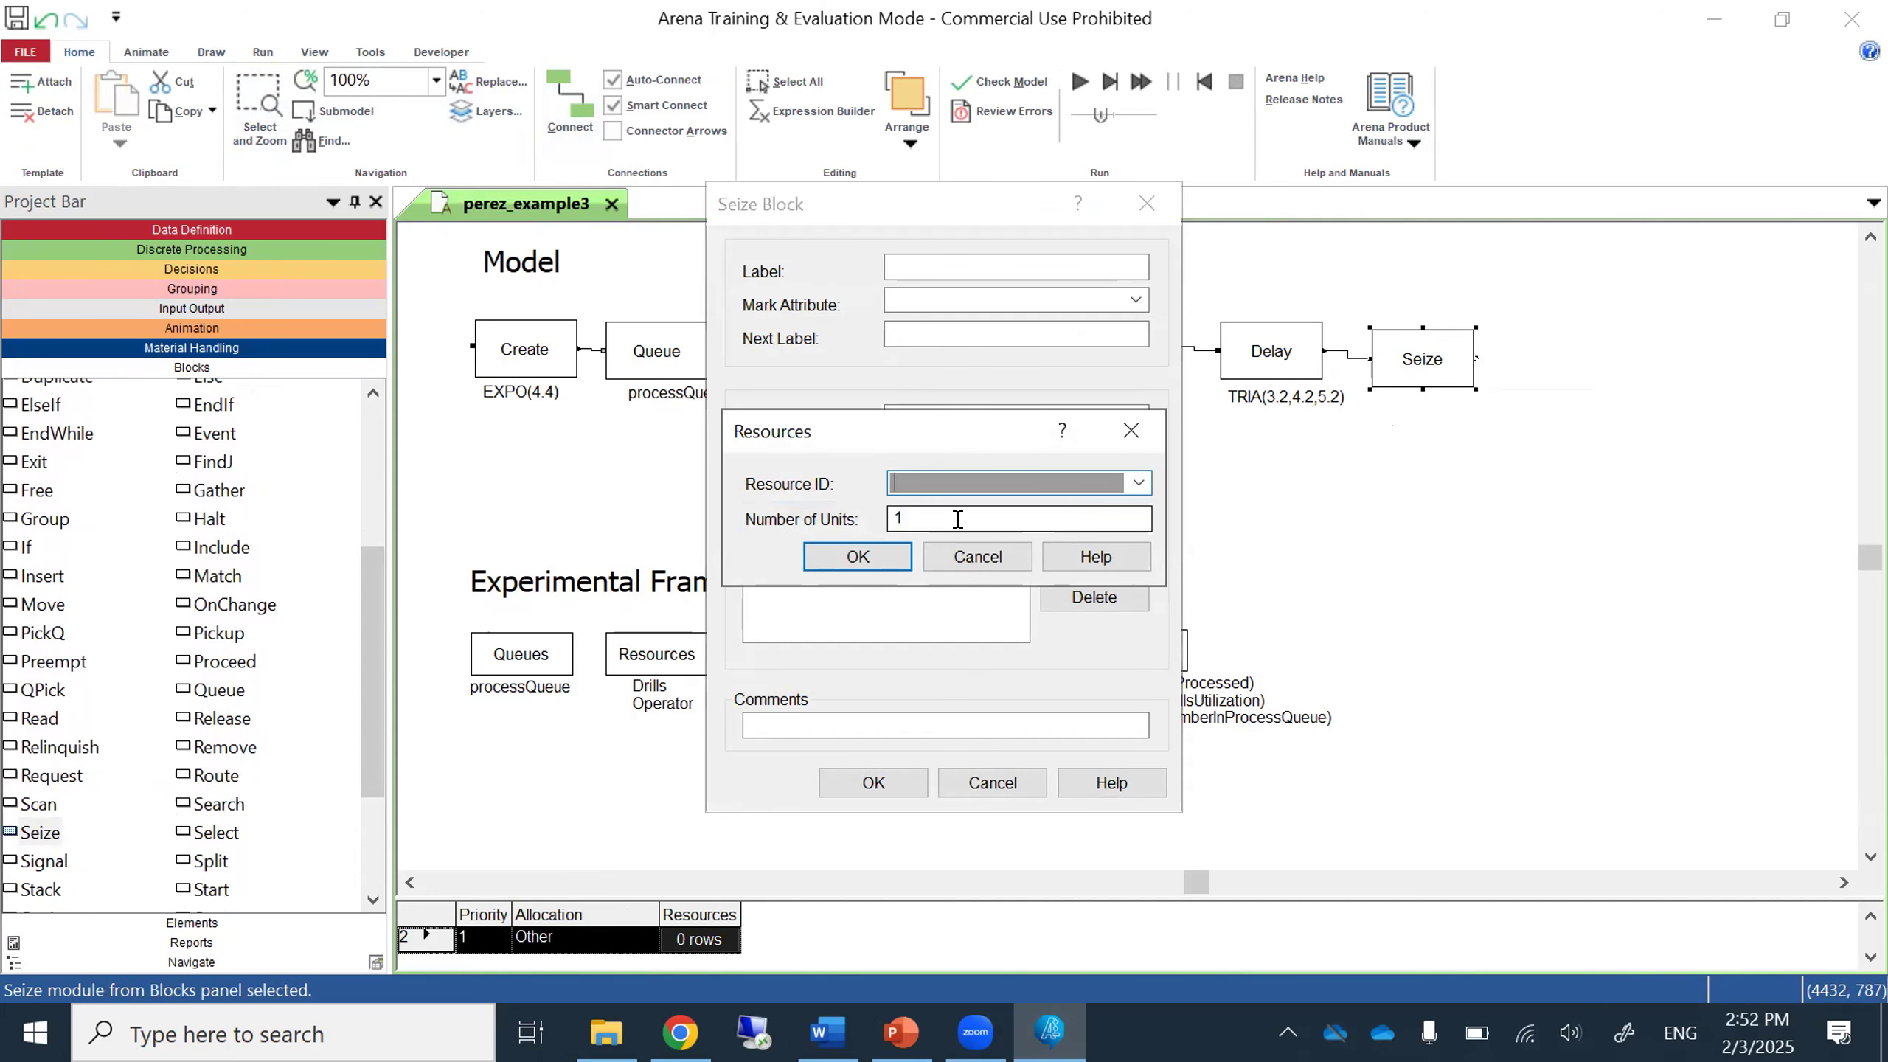
{"action": "left_click", "coordinate": [1138, 482]}
{"action": "left_click", "coordinate": [1068, 522]}
{"action": "left_click", "coordinate": [892, 556]}
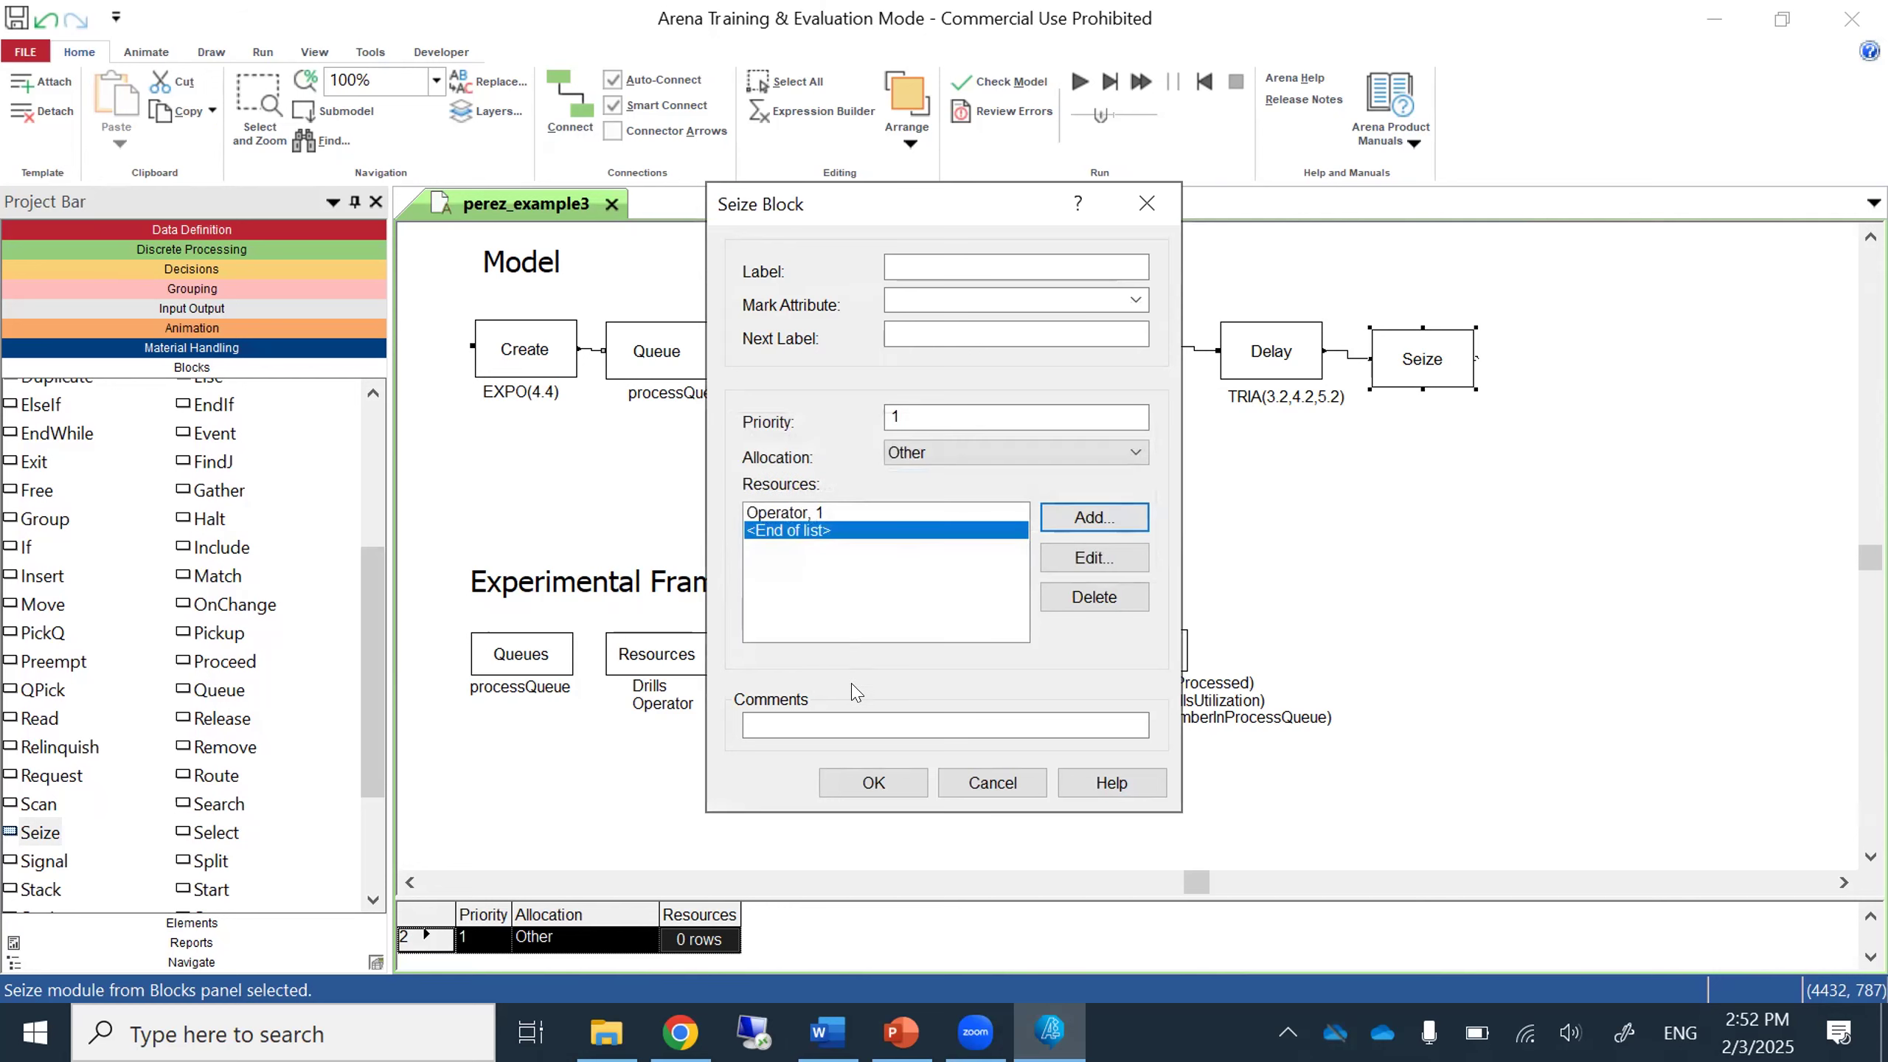
{"action": "left_click", "coordinate": [868, 784]}
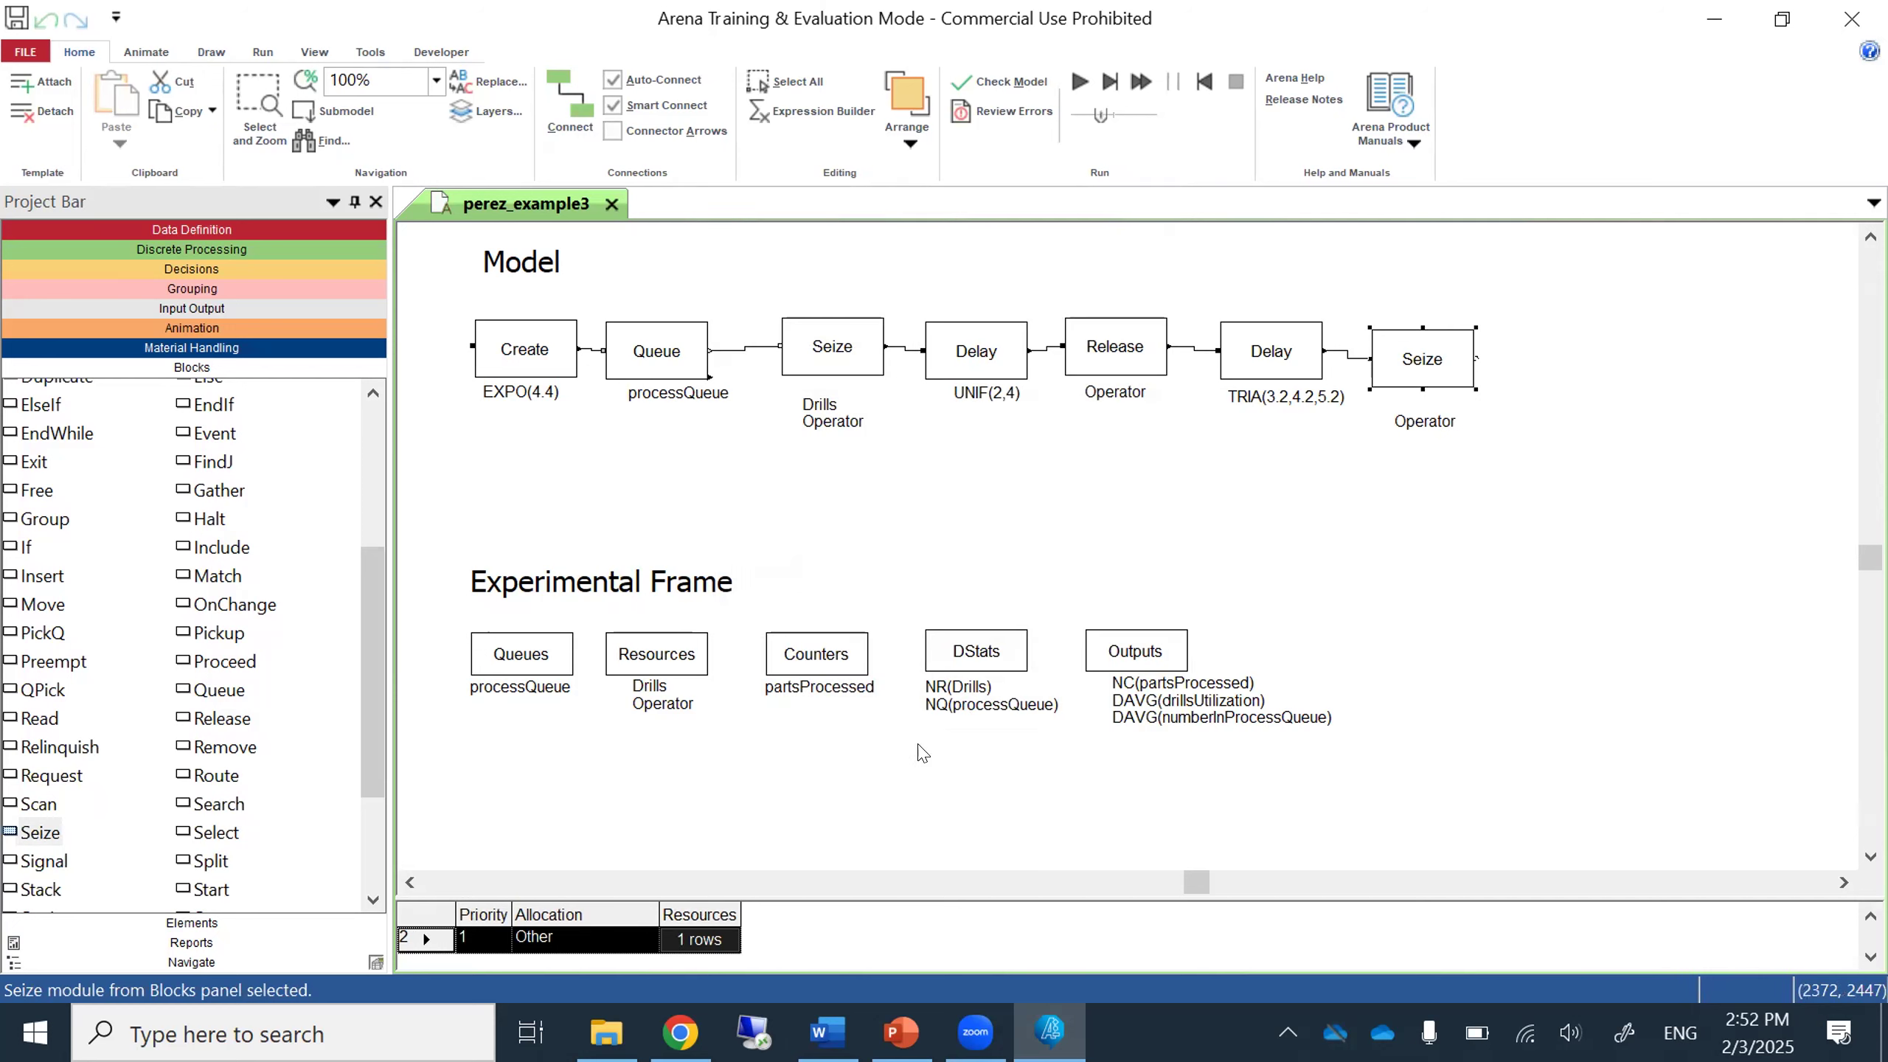
Align the second Seize block with the preceding Delay block and move its Operator label up close beneath it.
{"action": "left_click_drag", "start_coordinate": [1393, 376], "coordinate": [1389, 368]}
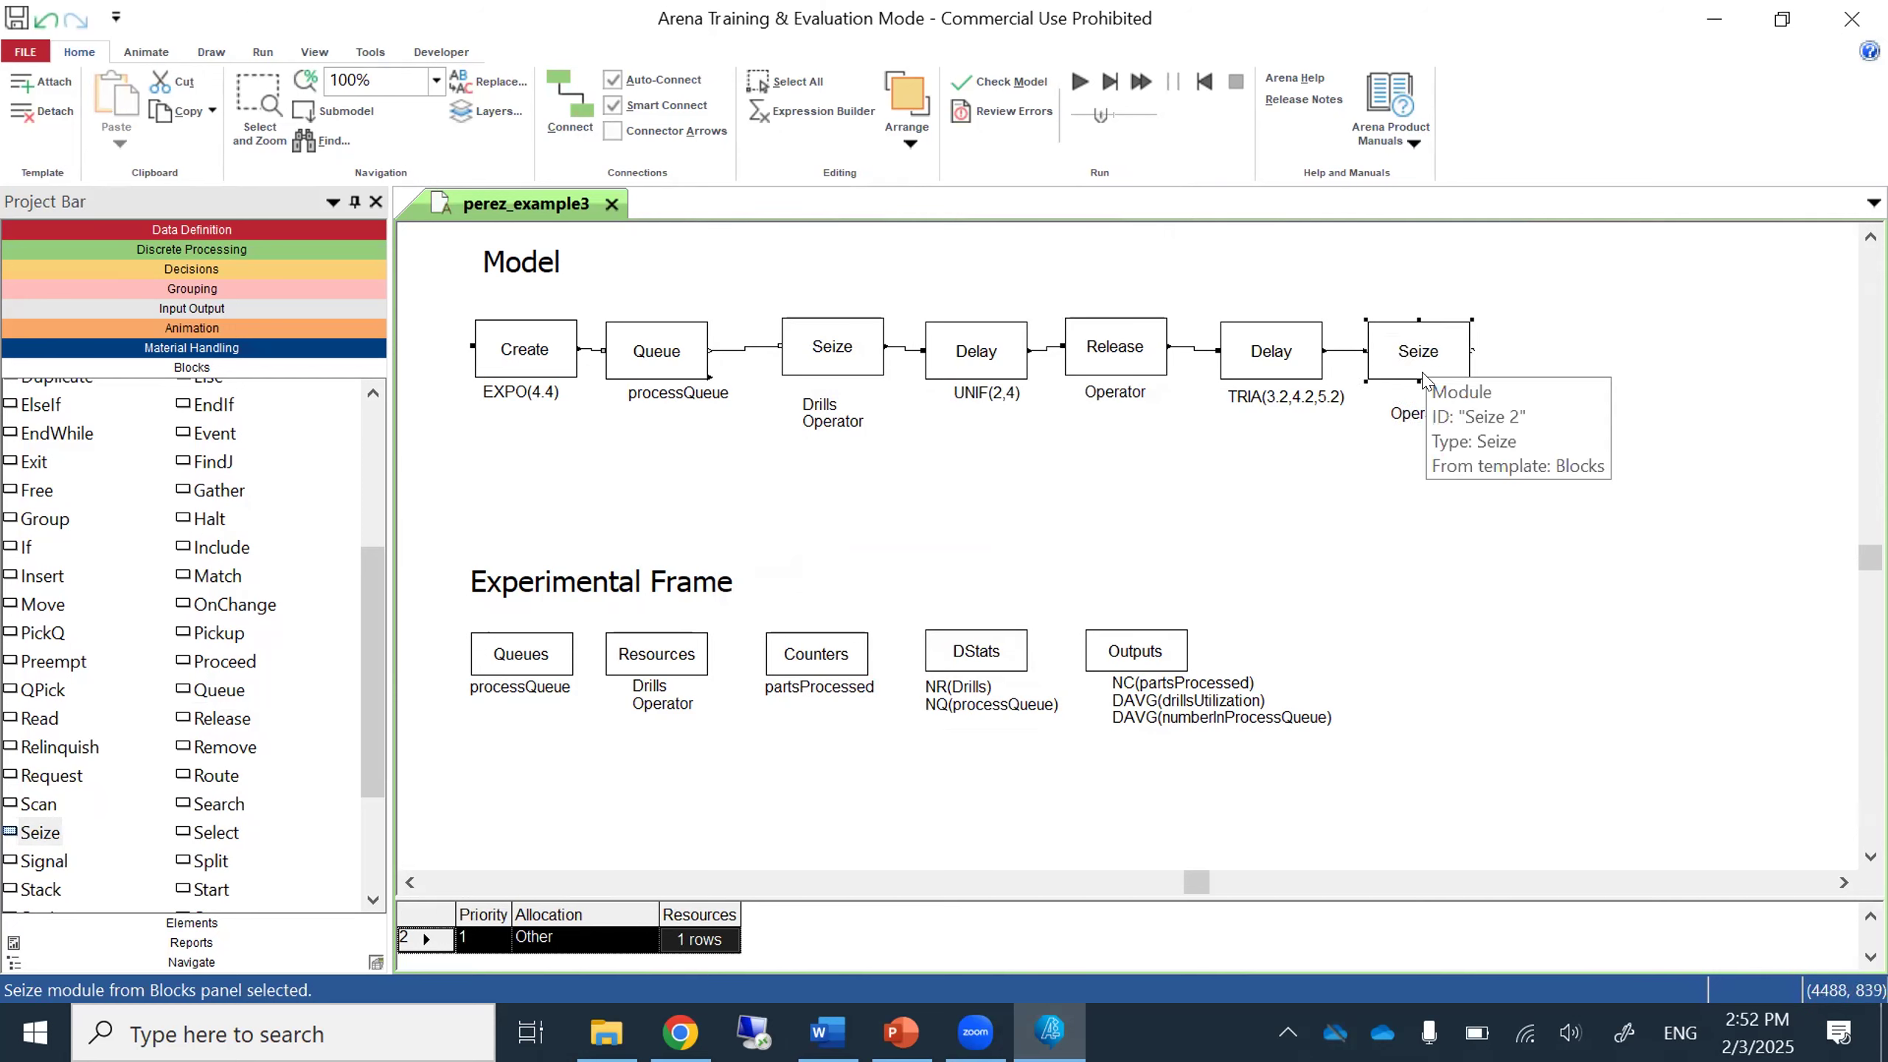
{"action": "left_click", "coordinate": [1437, 413]}
{"action": "scroll", "coordinate": [1437, 413], "scroll_direction": "up", "scroll_amount": 2}
{"action": "scroll", "coordinate": [1436, 413], "scroll_direction": "down", "scroll_amount": 2}
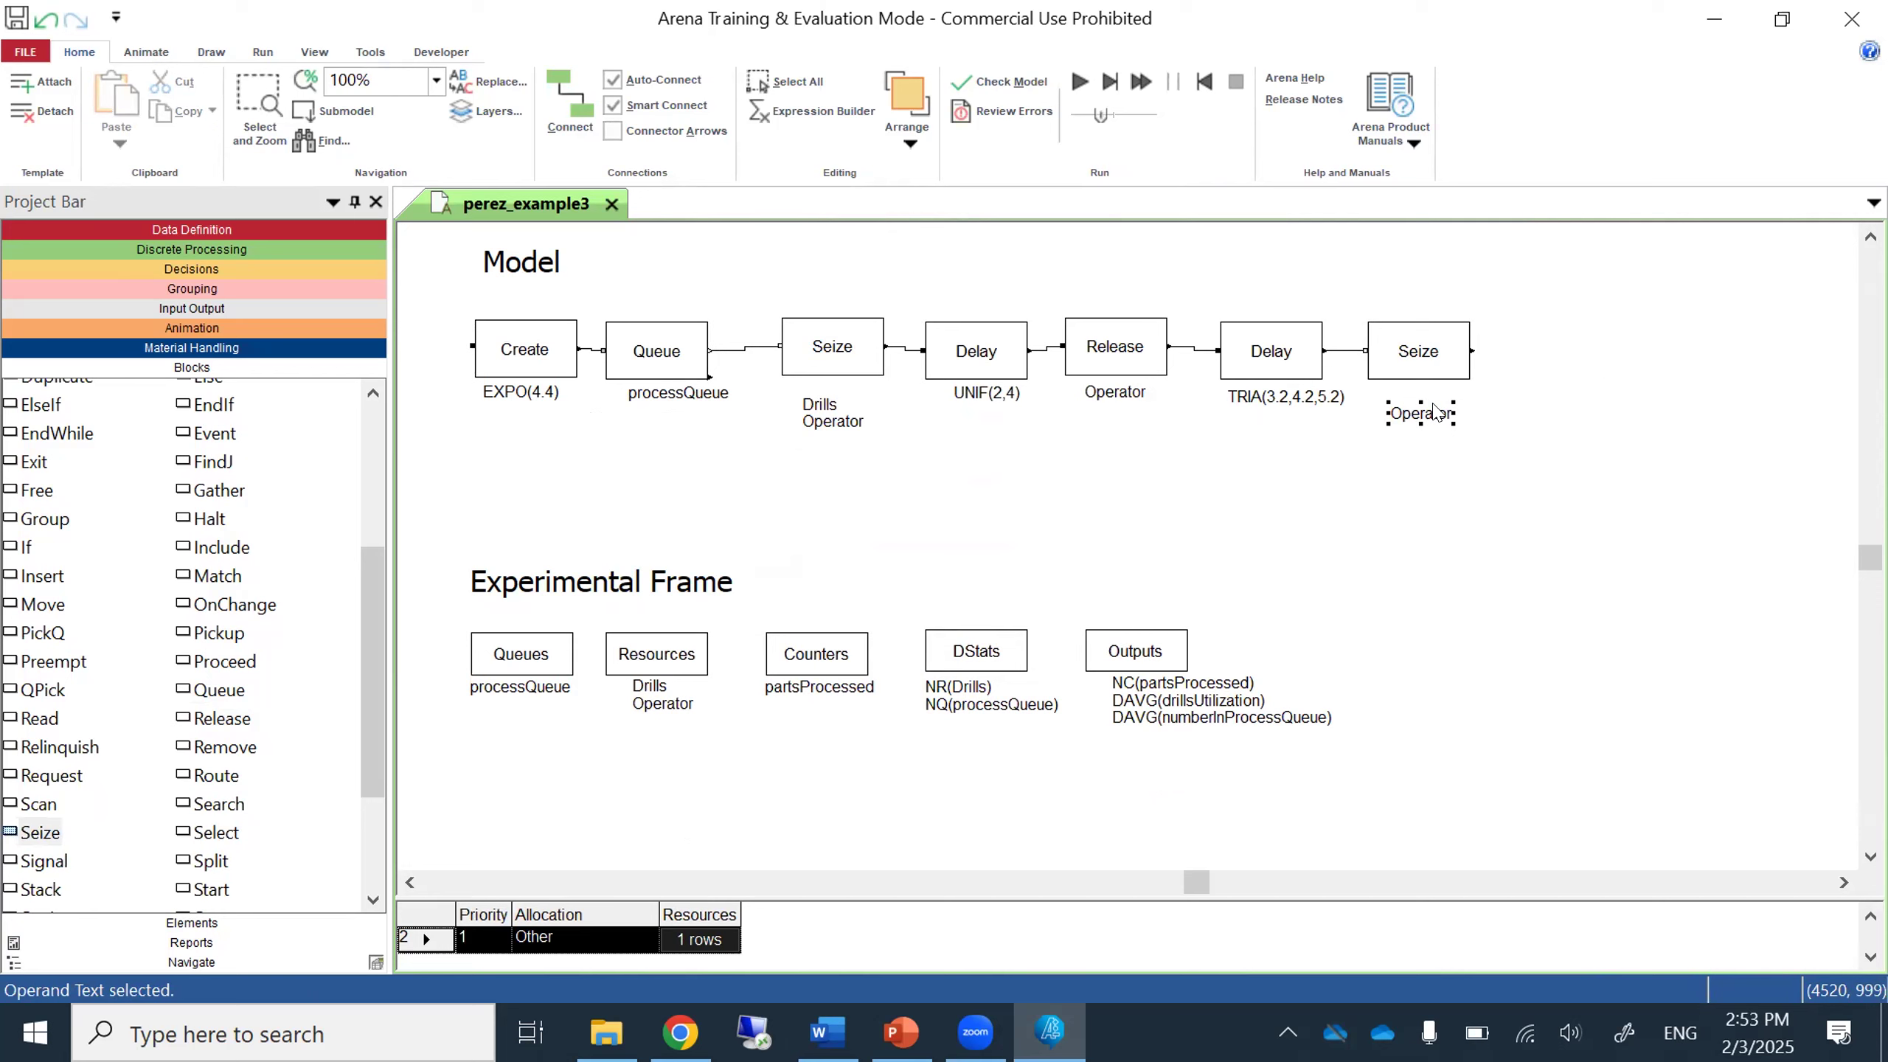
{"action": "left_click_drag", "start_coordinate": [1436, 412], "coordinate": [1412, 392]}
{"action": "left_click", "coordinate": [1373, 466]}
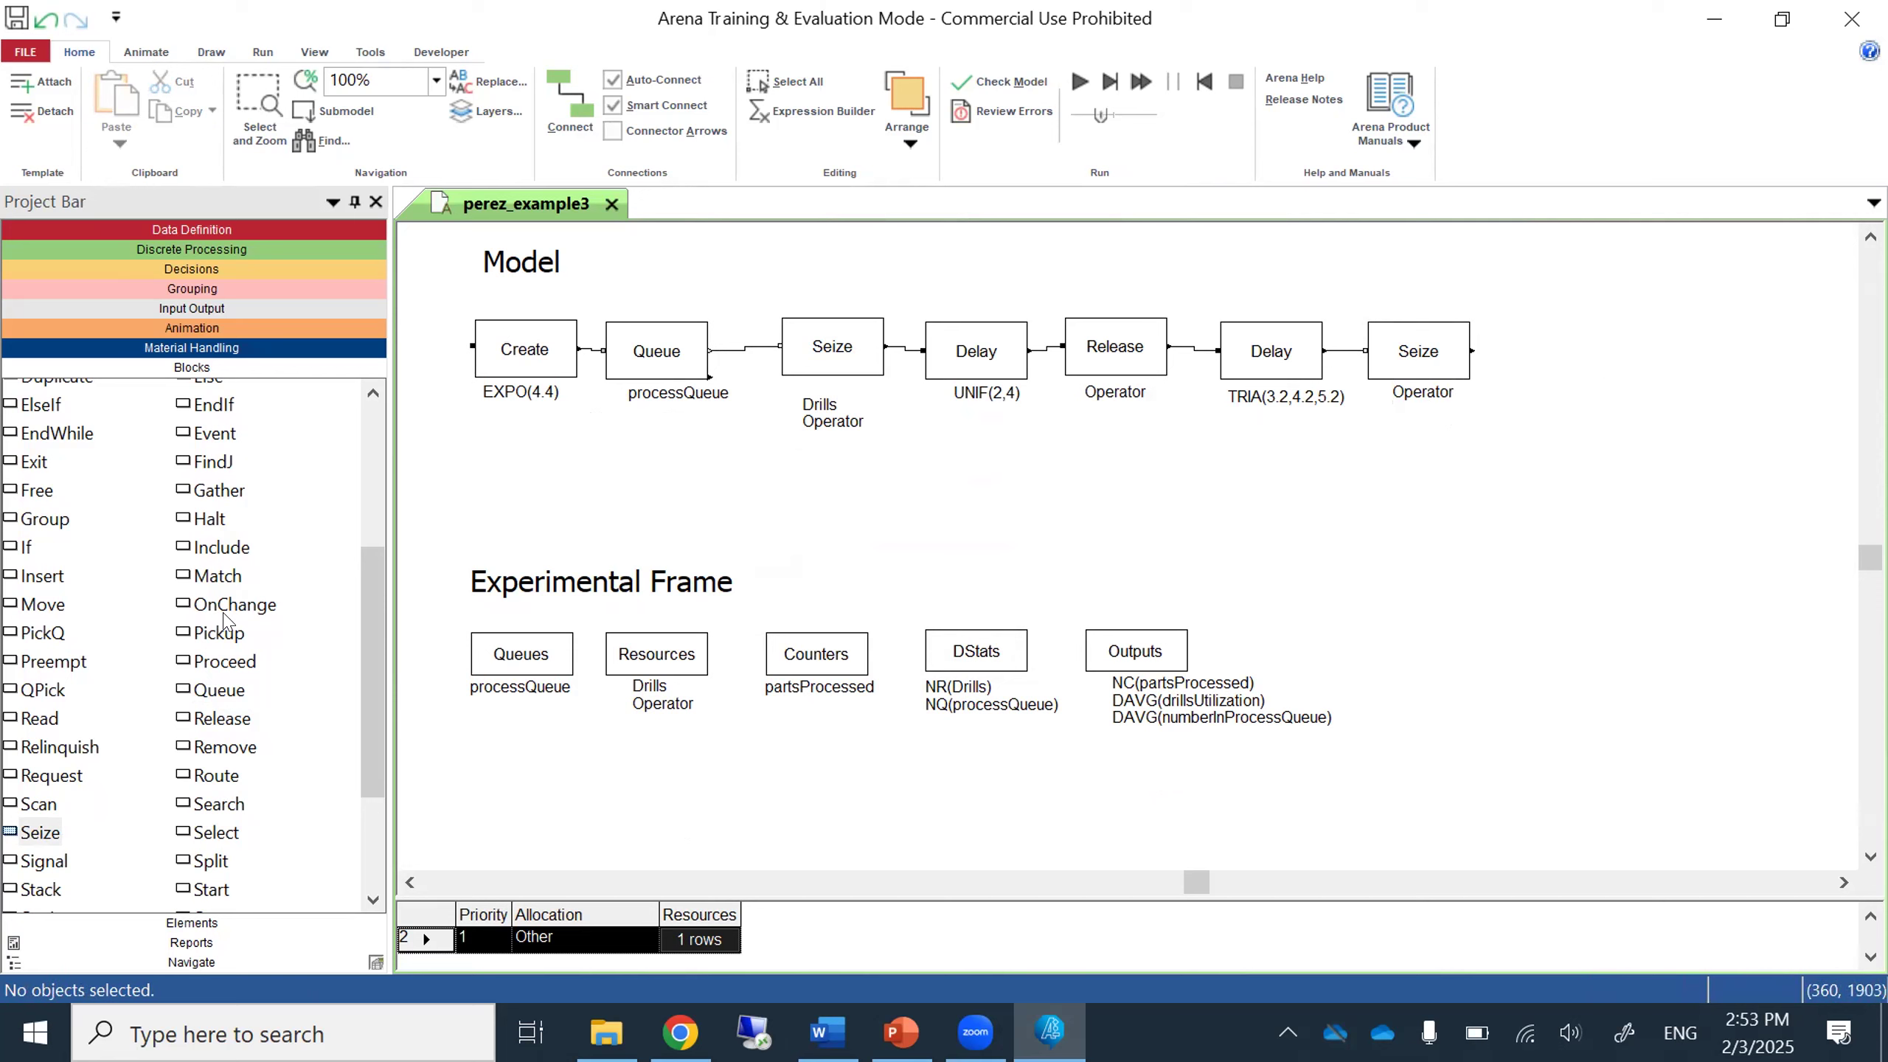
Place a third Delay block after the second Seize block and choose a uniform distribution for its duration in the expression builder.
{"action": "left_click", "coordinate": [374, 392]}
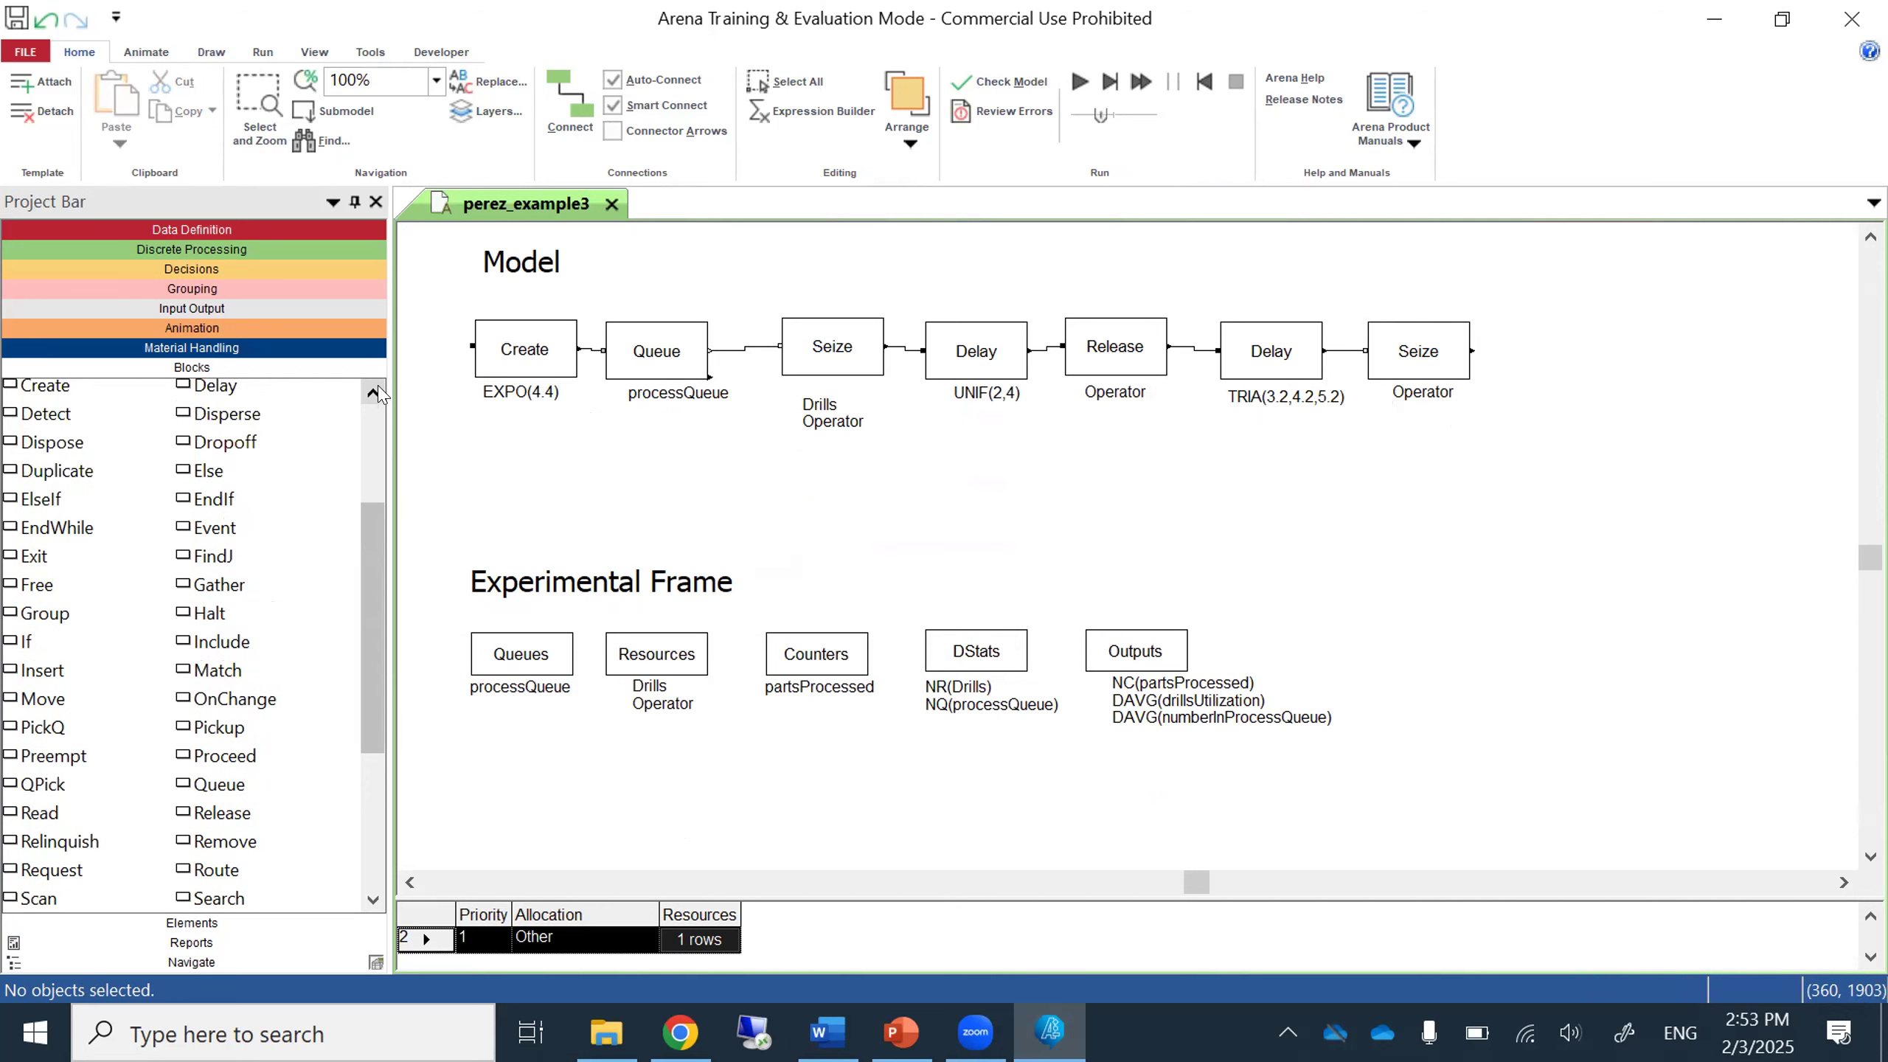
{"action": "left_click_drag", "start_coordinate": [212, 393], "coordinate": [1502, 347]}
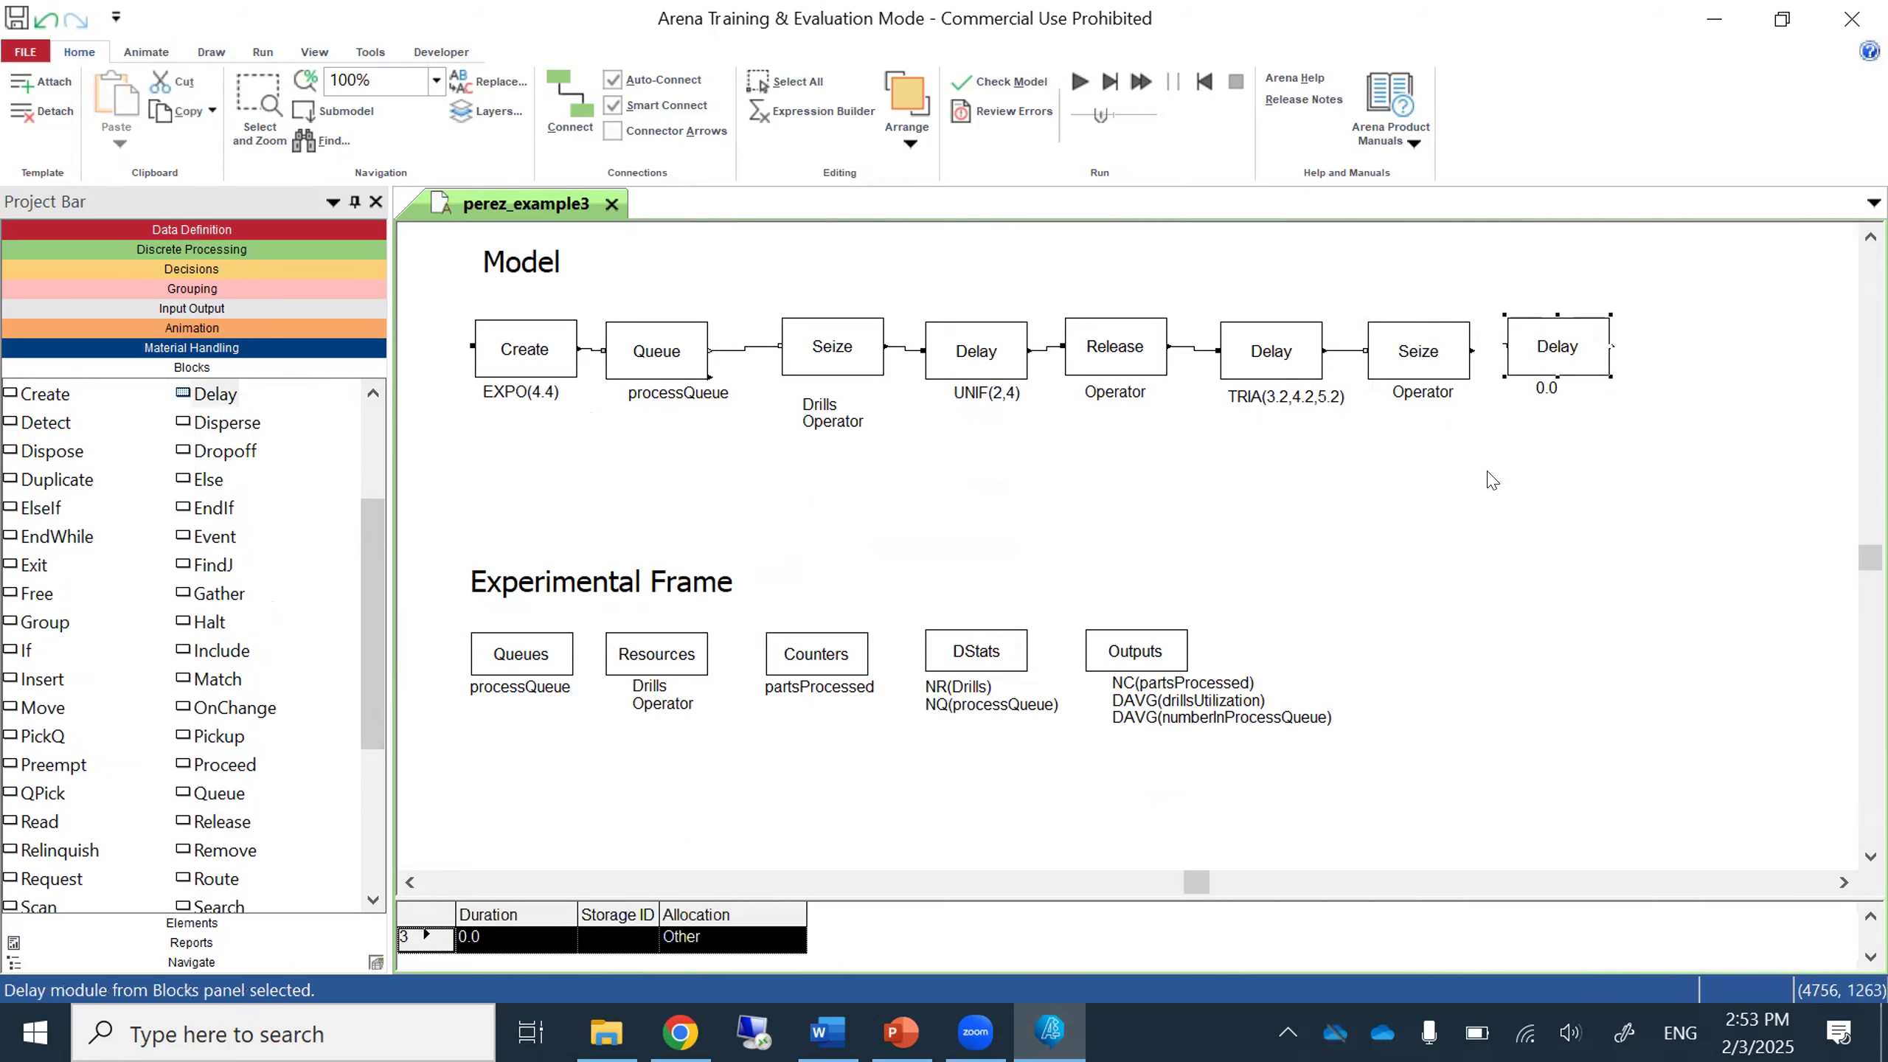
{"action": "double_click", "coordinate": [1561, 356]}
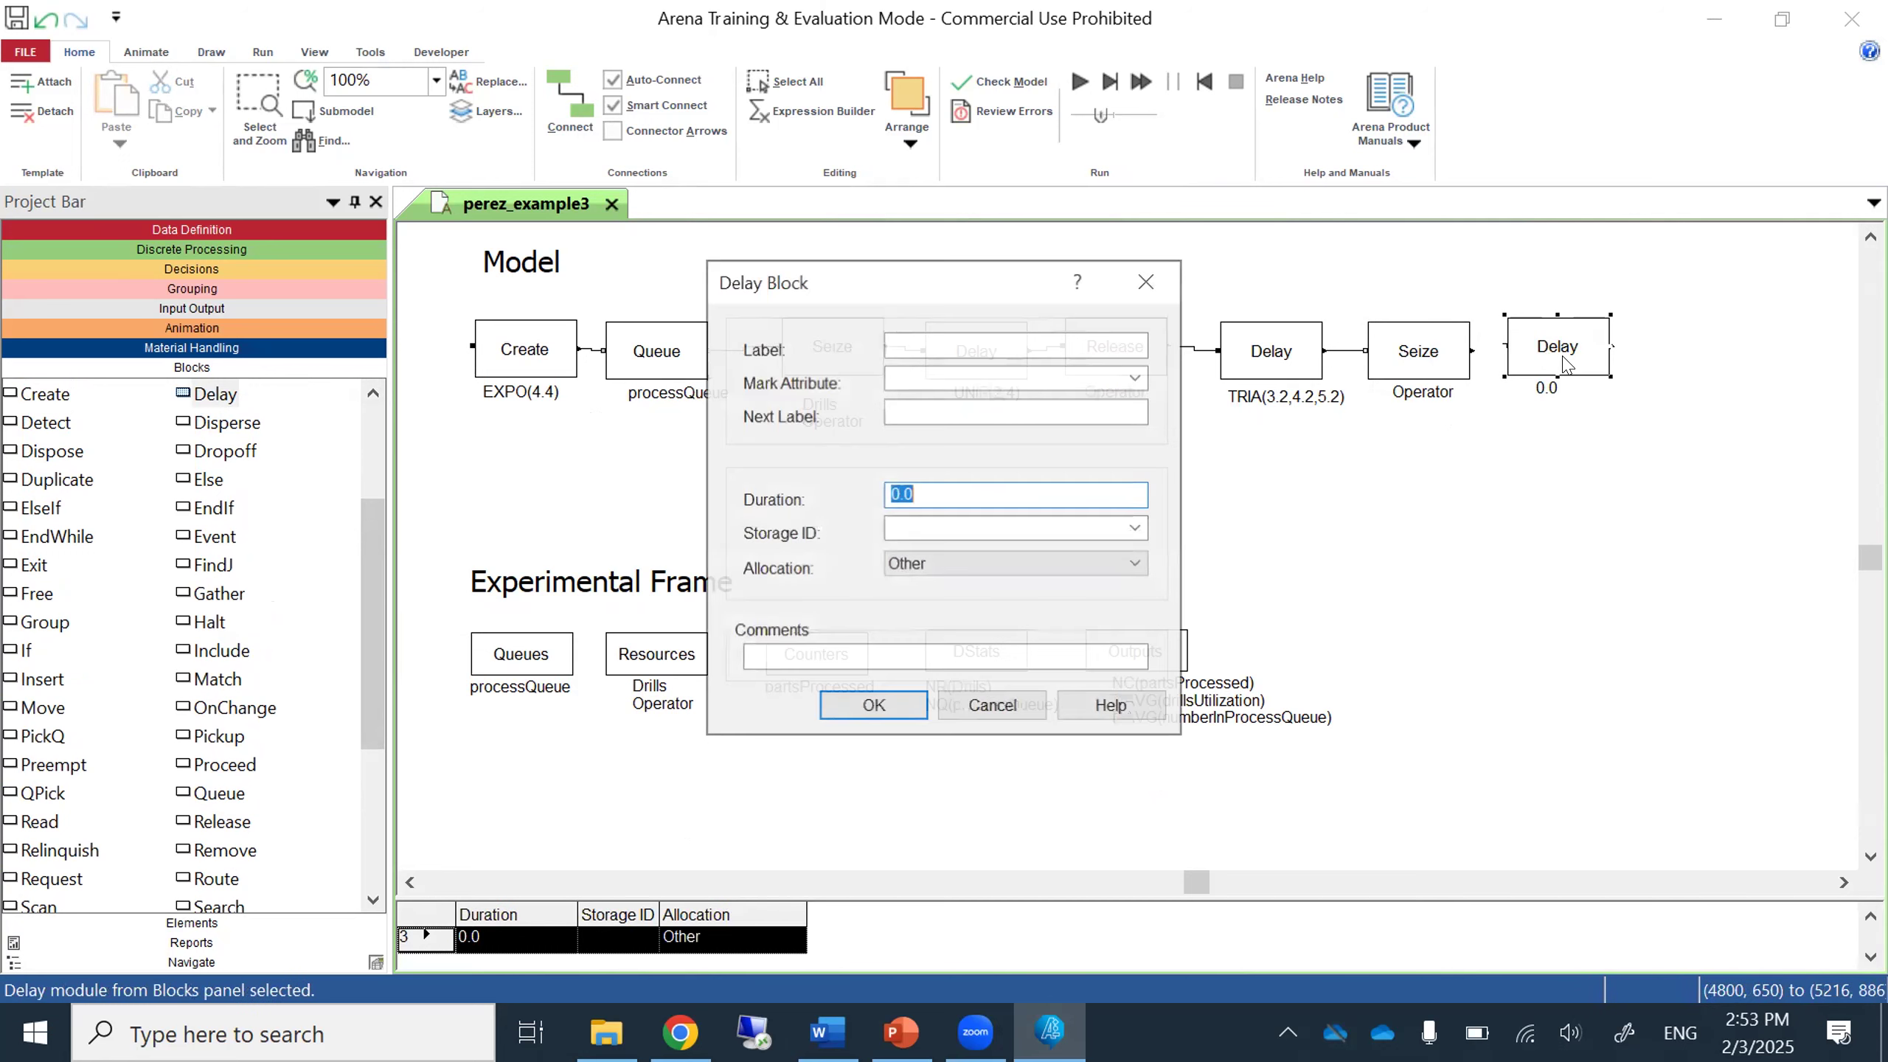
{"action": "right_click", "coordinate": [990, 489]}
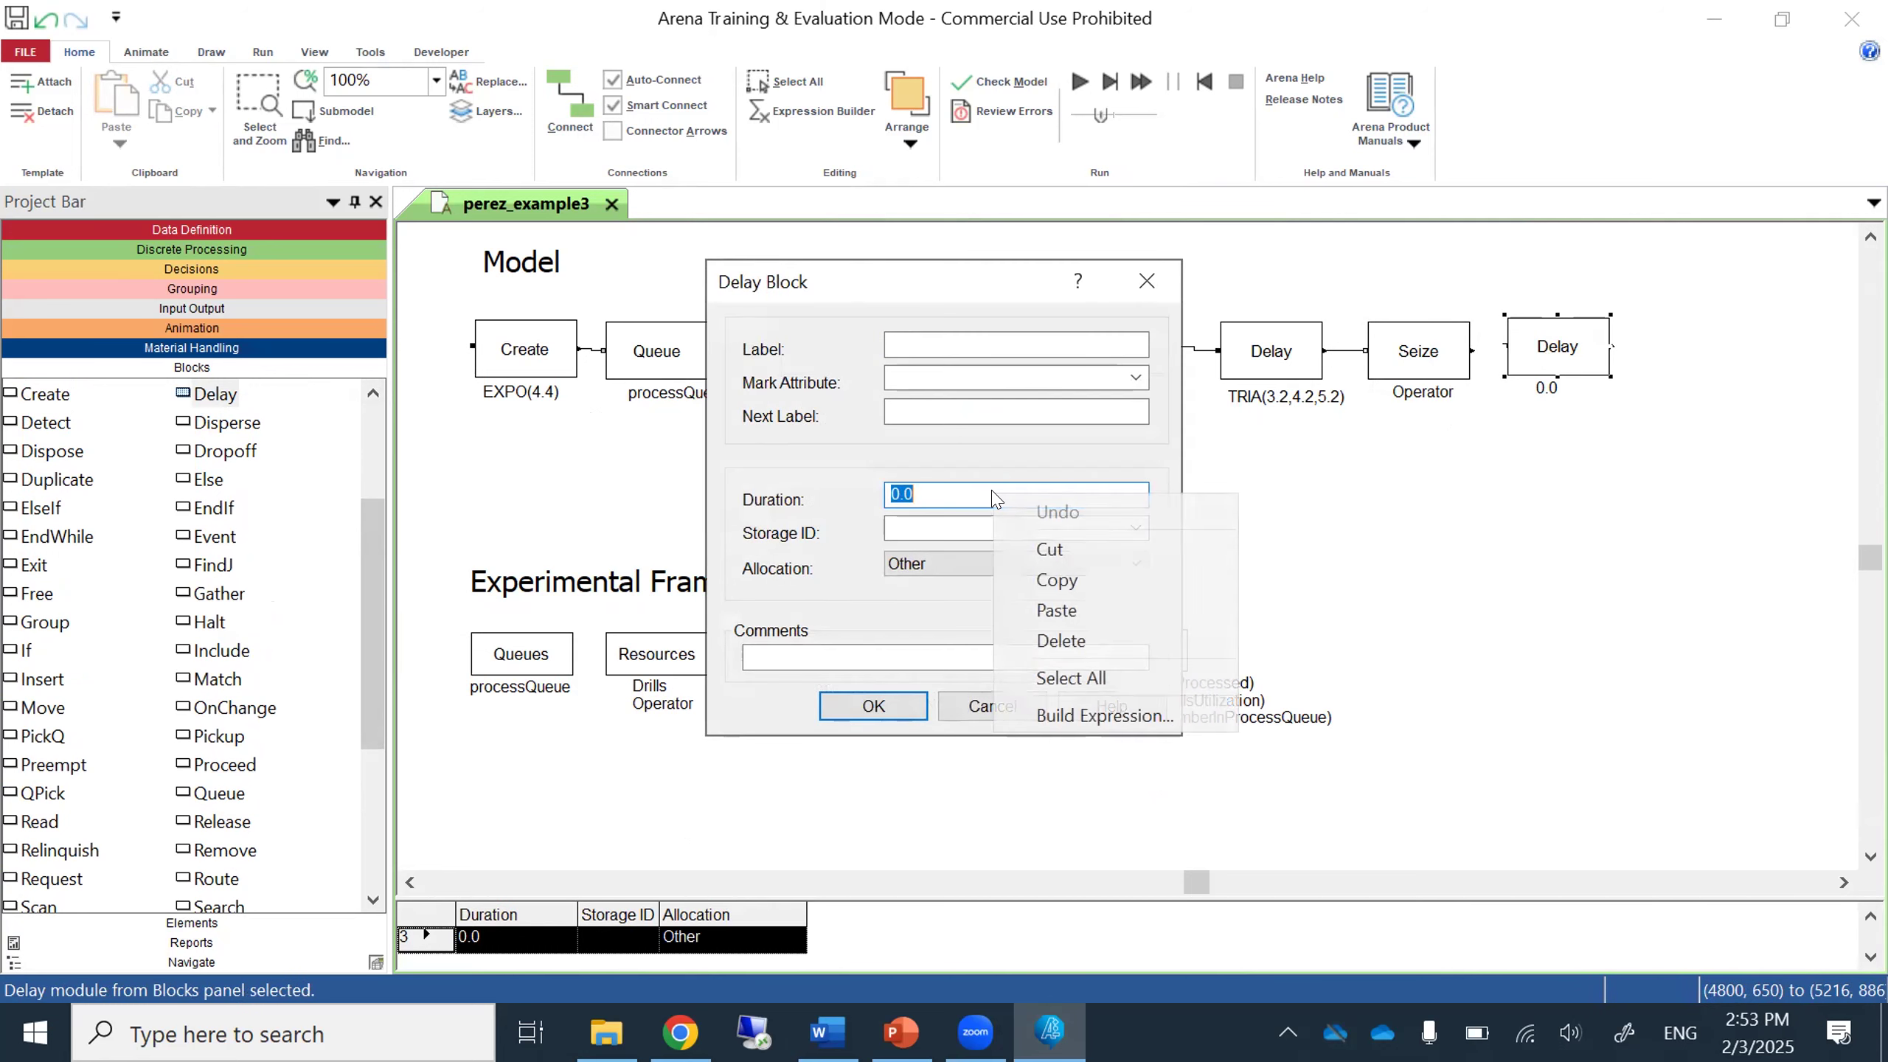
{"action": "left_click", "coordinate": [1092, 715]}
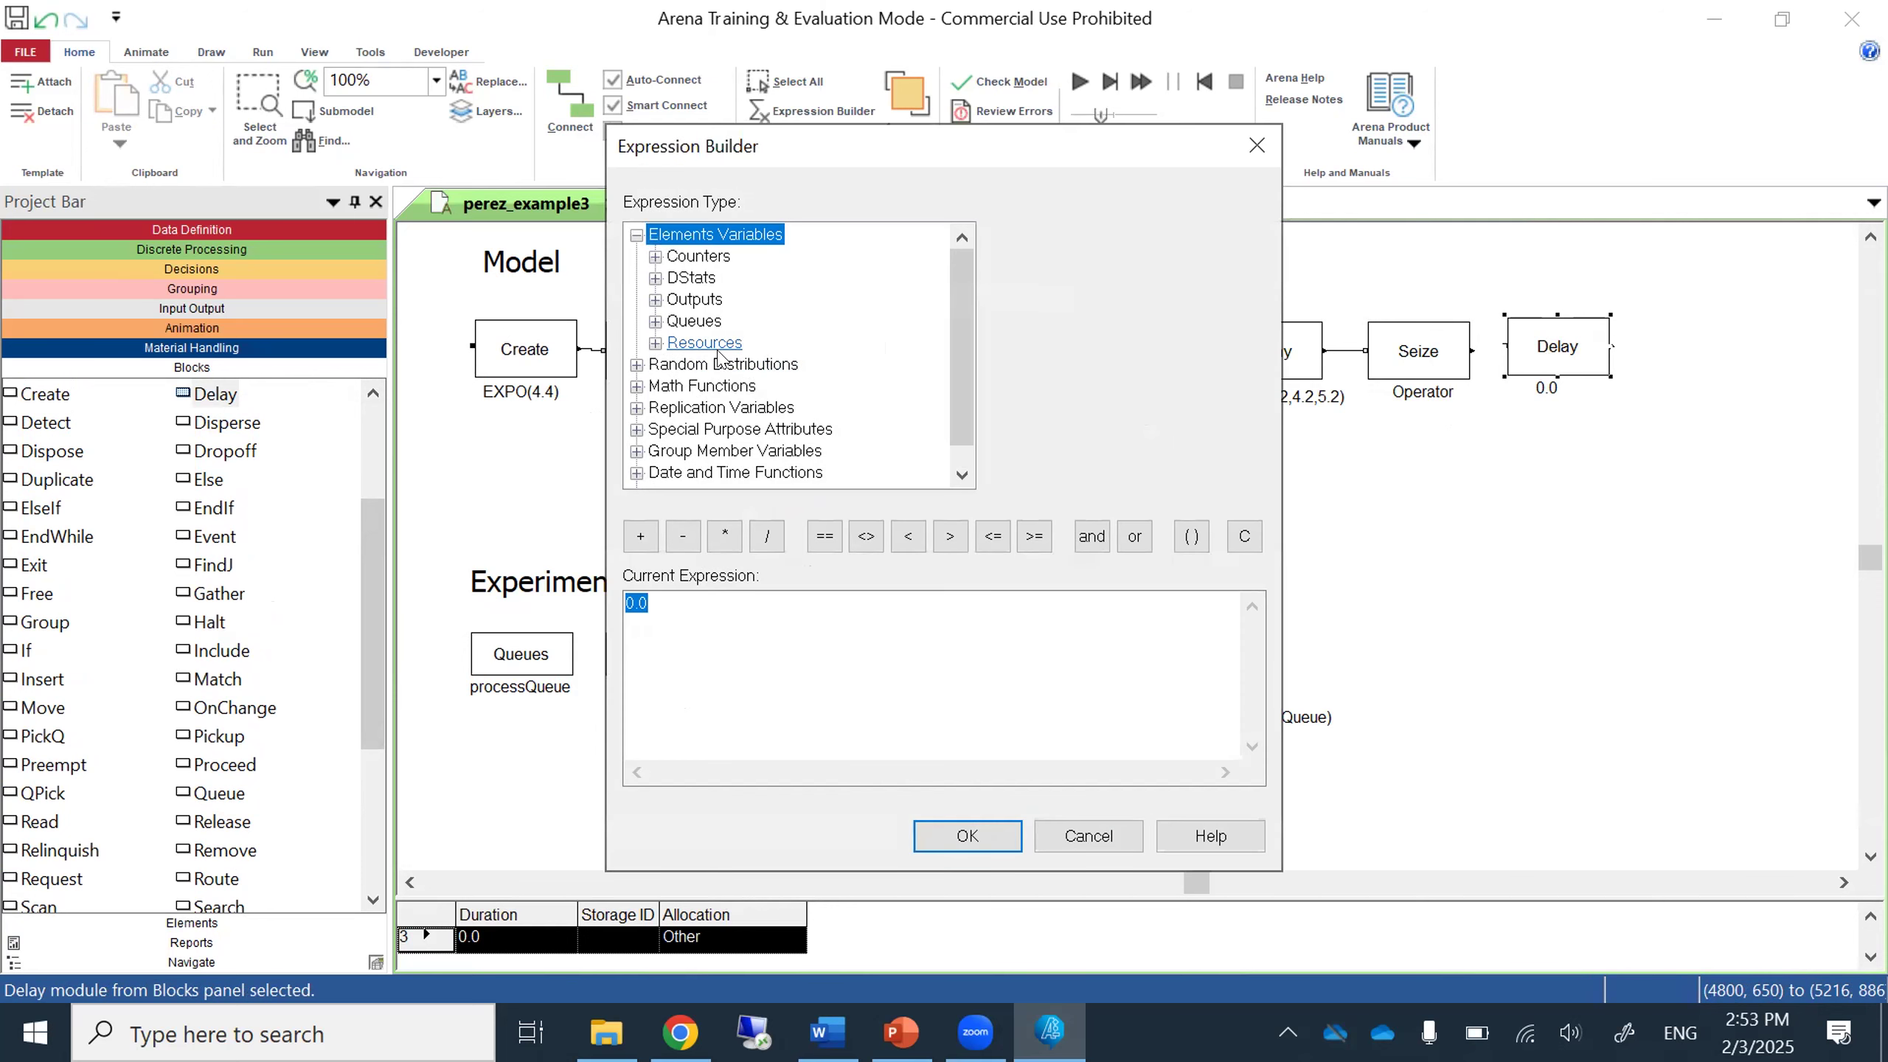
{"action": "double_click", "coordinate": [719, 364]}
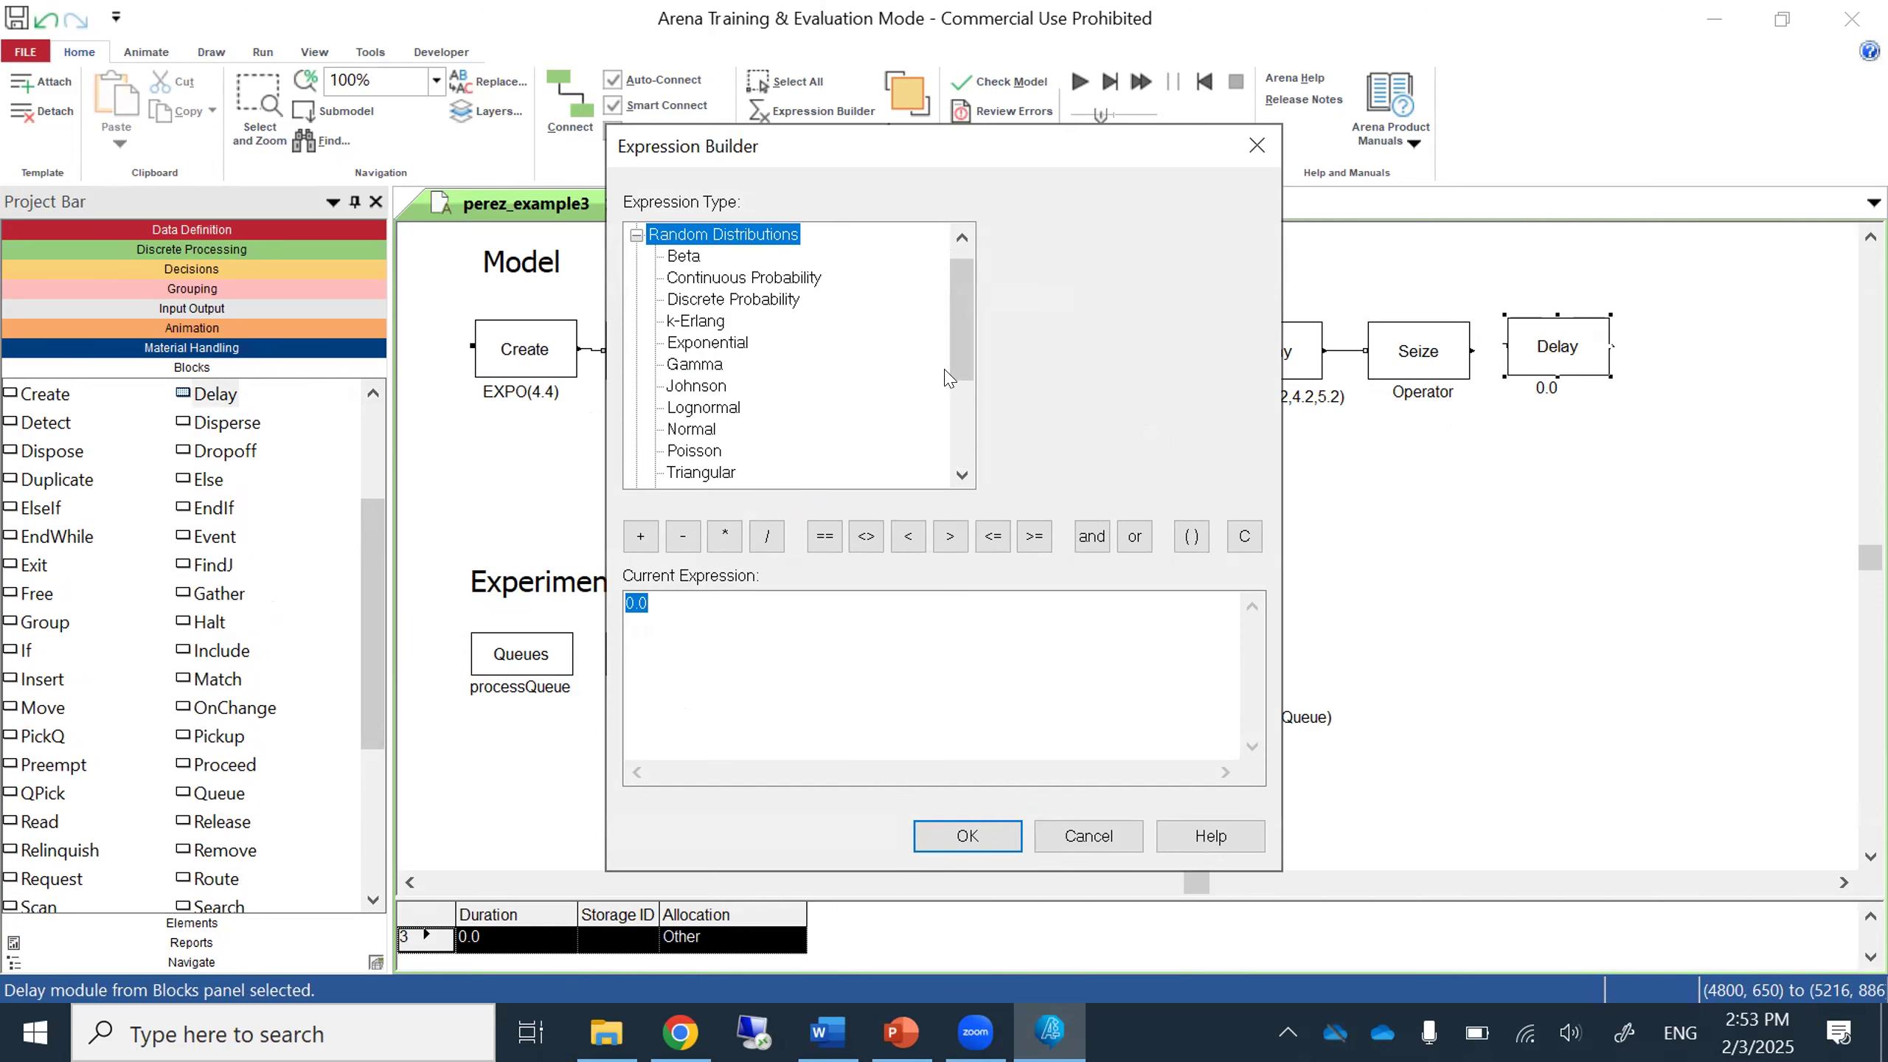
{"action": "scroll", "coordinate": [947, 378], "scroll_direction": "down", "scroll_amount": 2}
{"action": "left_click", "coordinate": [695, 364]}
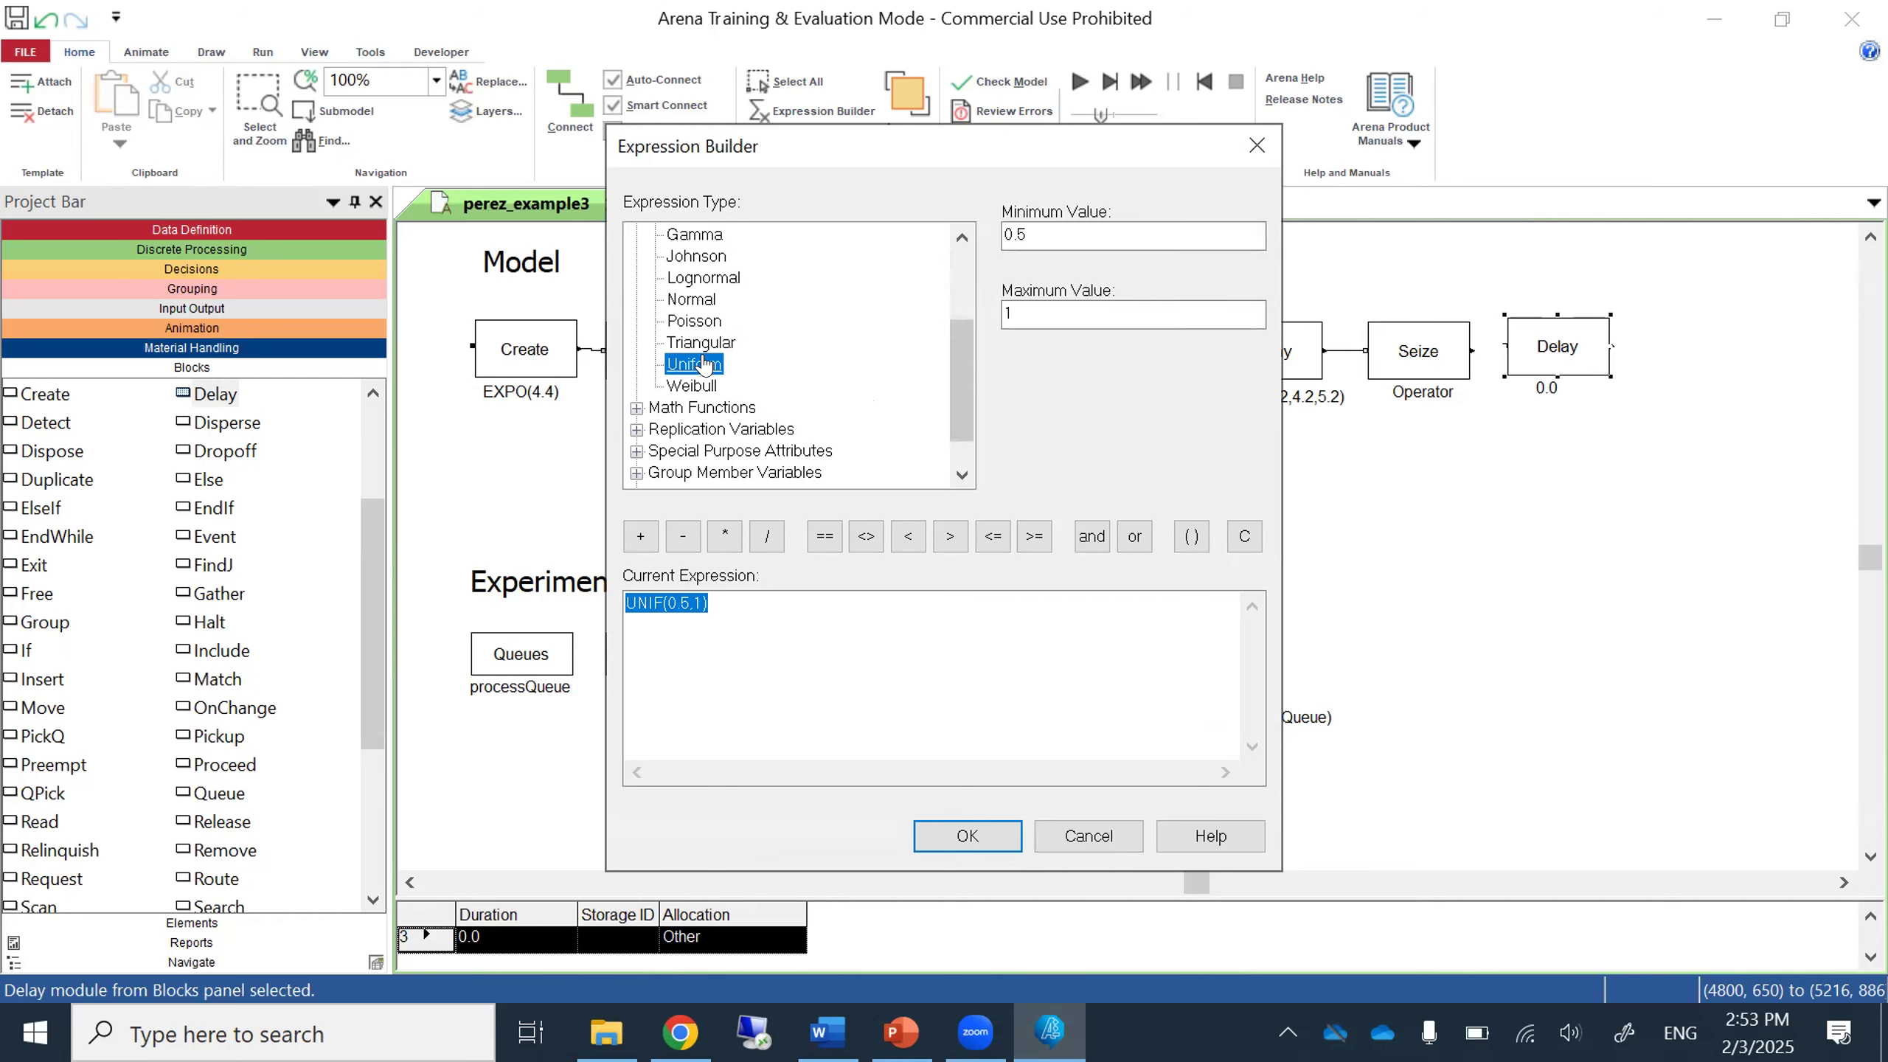
Set the uniform duration to minimum 1 and maximum 2, and accept it for the third Delay block.
{"action": "left_click_drag", "start_coordinate": [1064, 234], "coordinate": [801, 228]}
{"action": "type", "text": "1"}
{"action": "left_click_drag", "start_coordinate": [1026, 315], "coordinate": [868, 303]}
{"action": "type", "text": "2"}
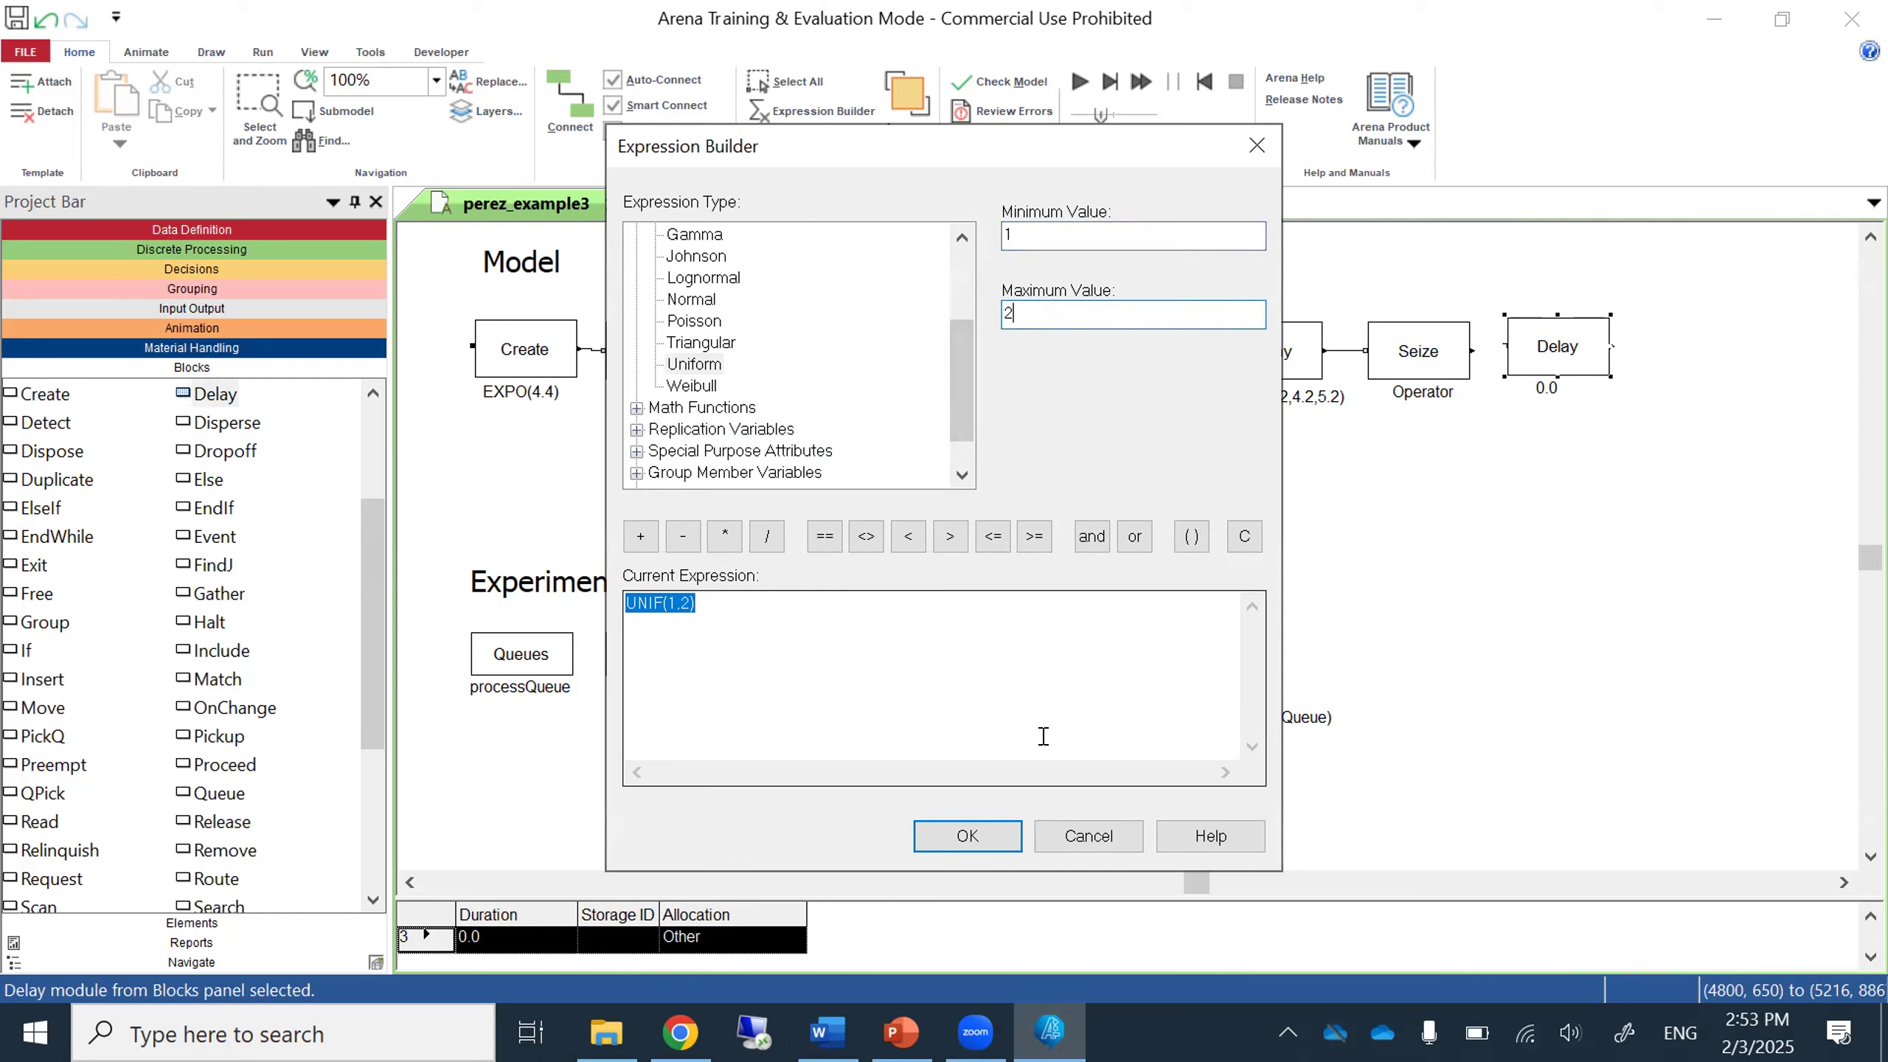
{"action": "left_click", "coordinate": [1003, 837]}
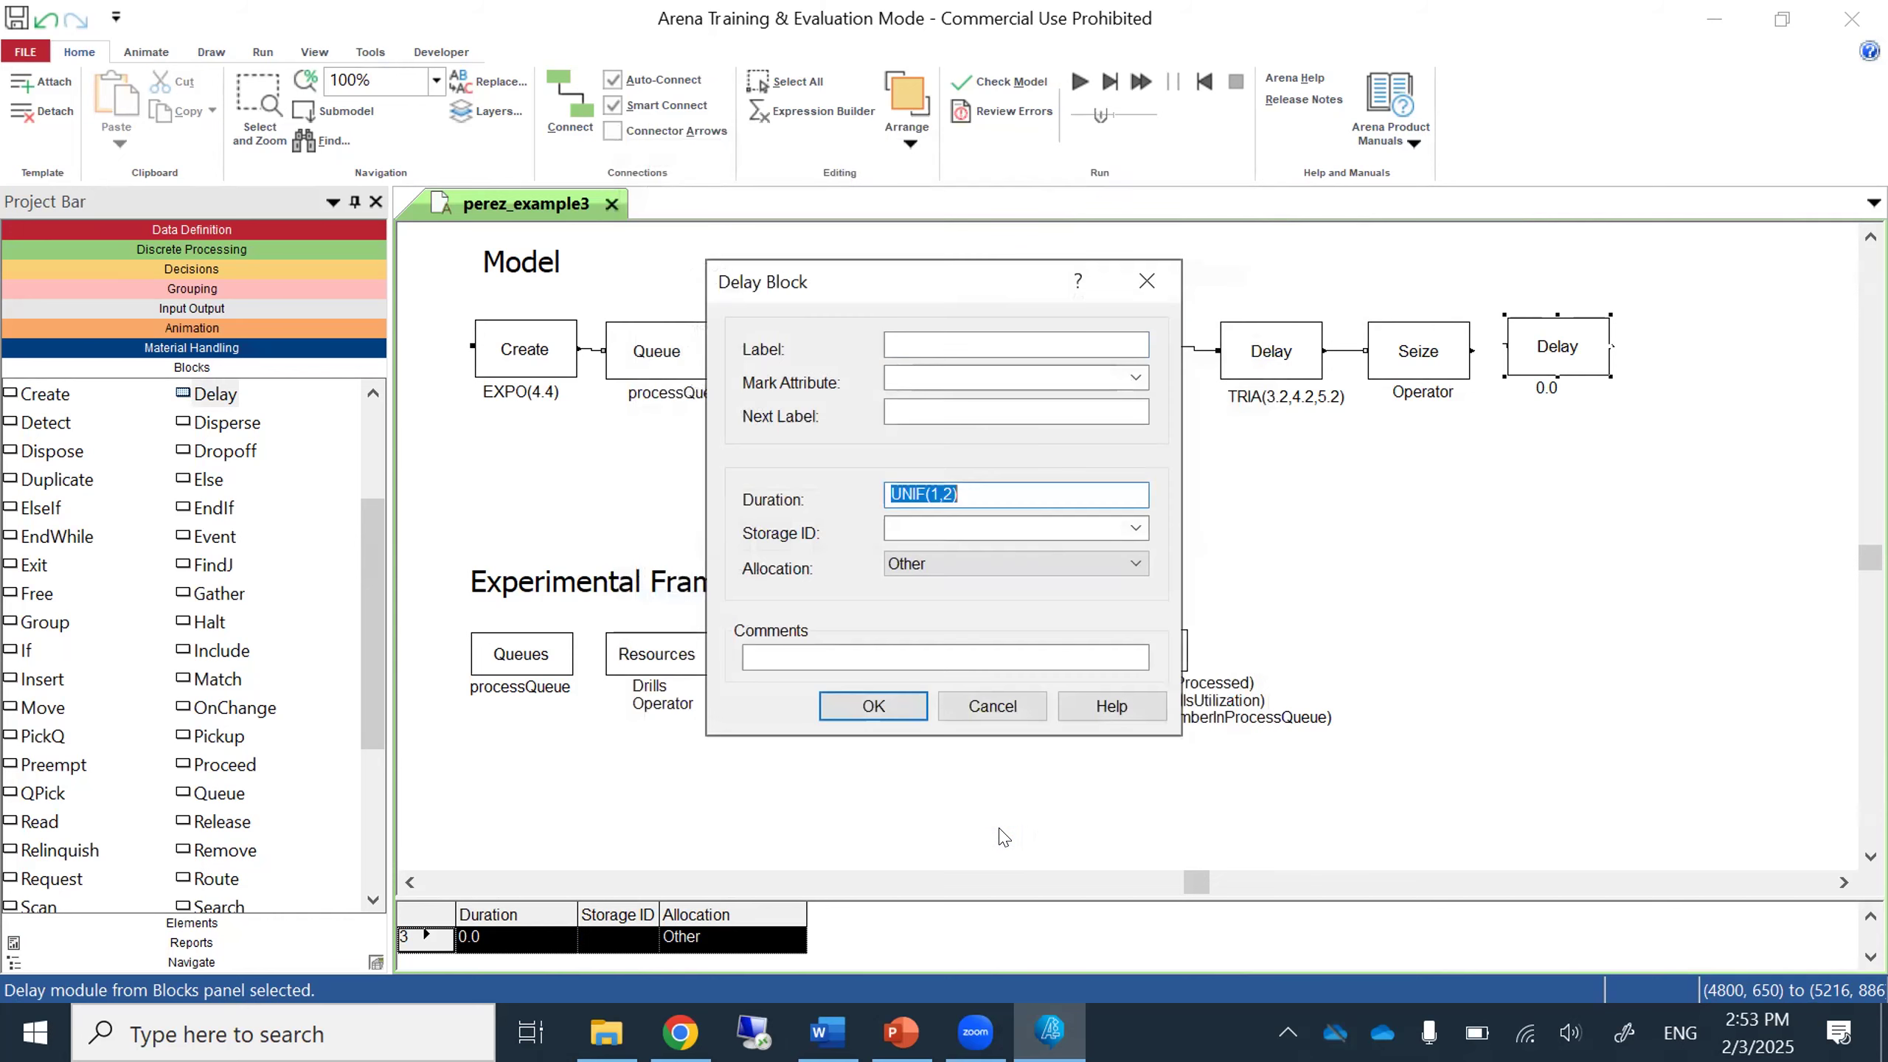
{"action": "left_click", "coordinate": [885, 706]}
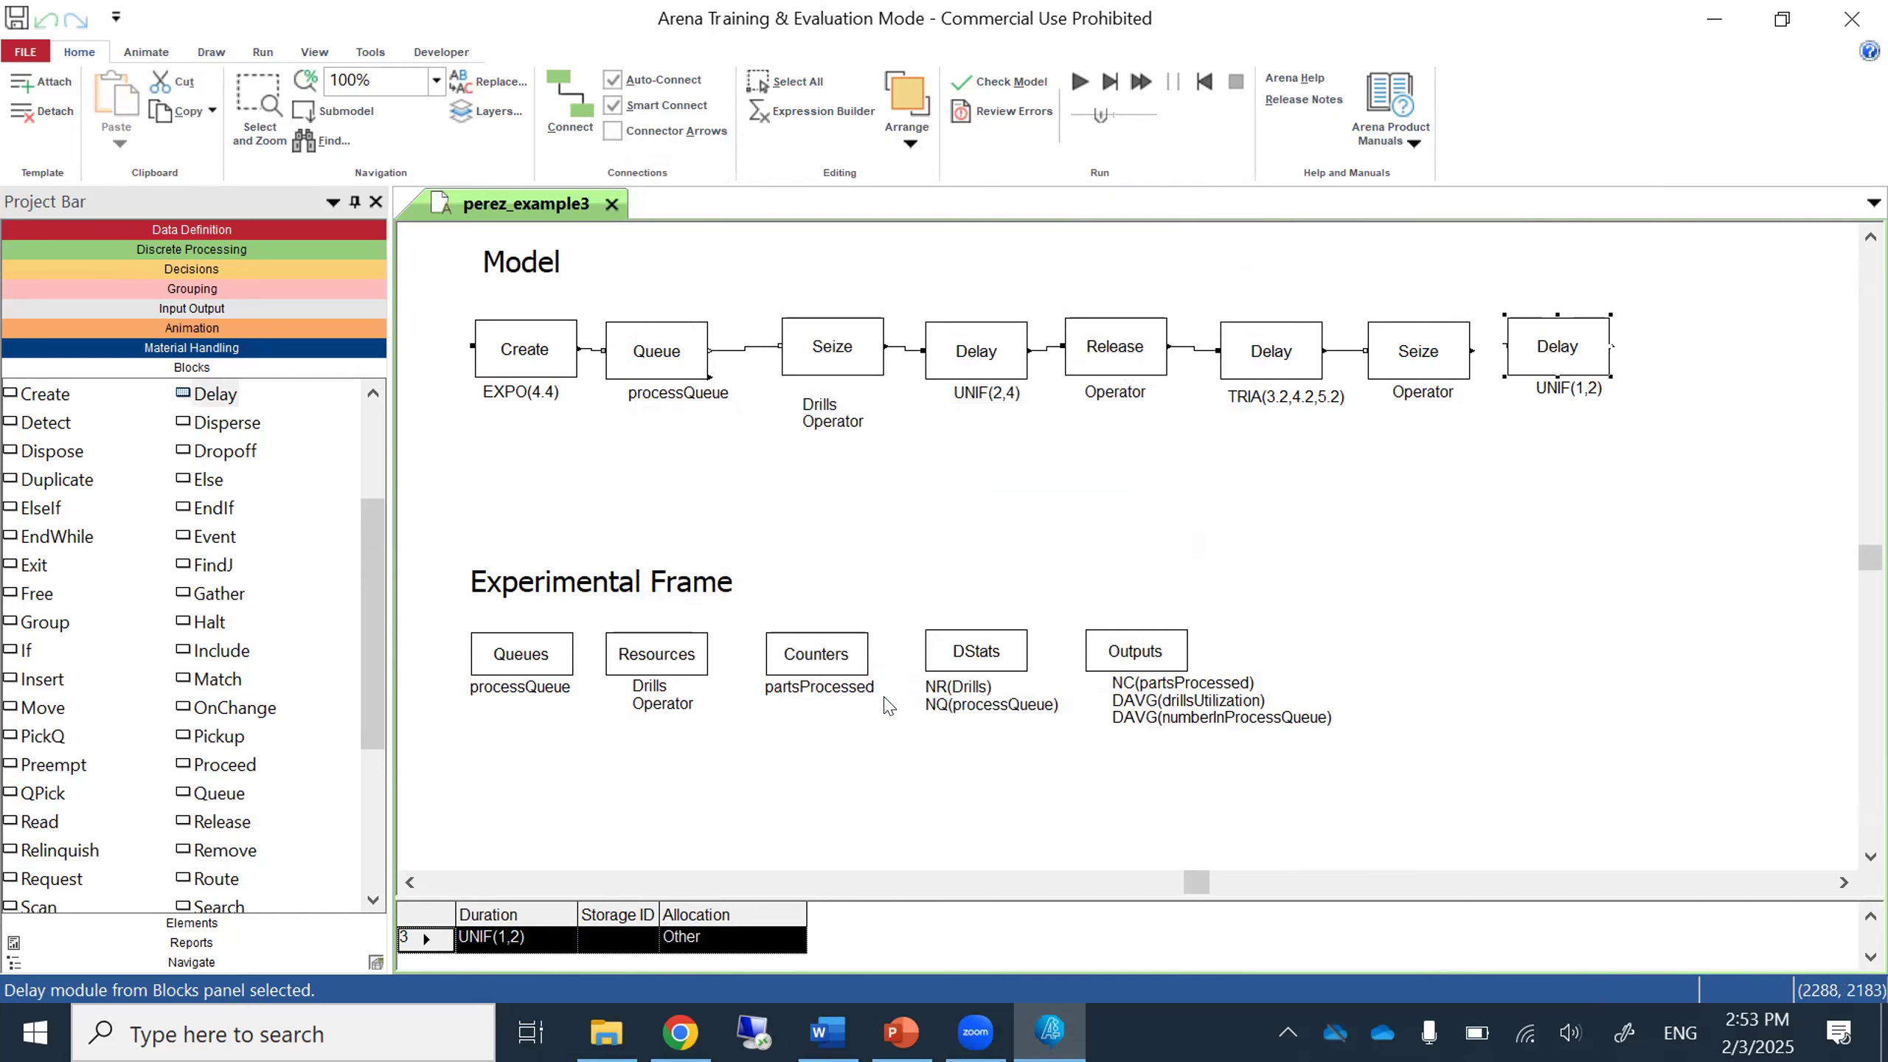
Align the UNIF(1,2) Delay block with the second Seize block and connect Seize to it.
{"action": "left_click", "coordinate": [1552, 361]}
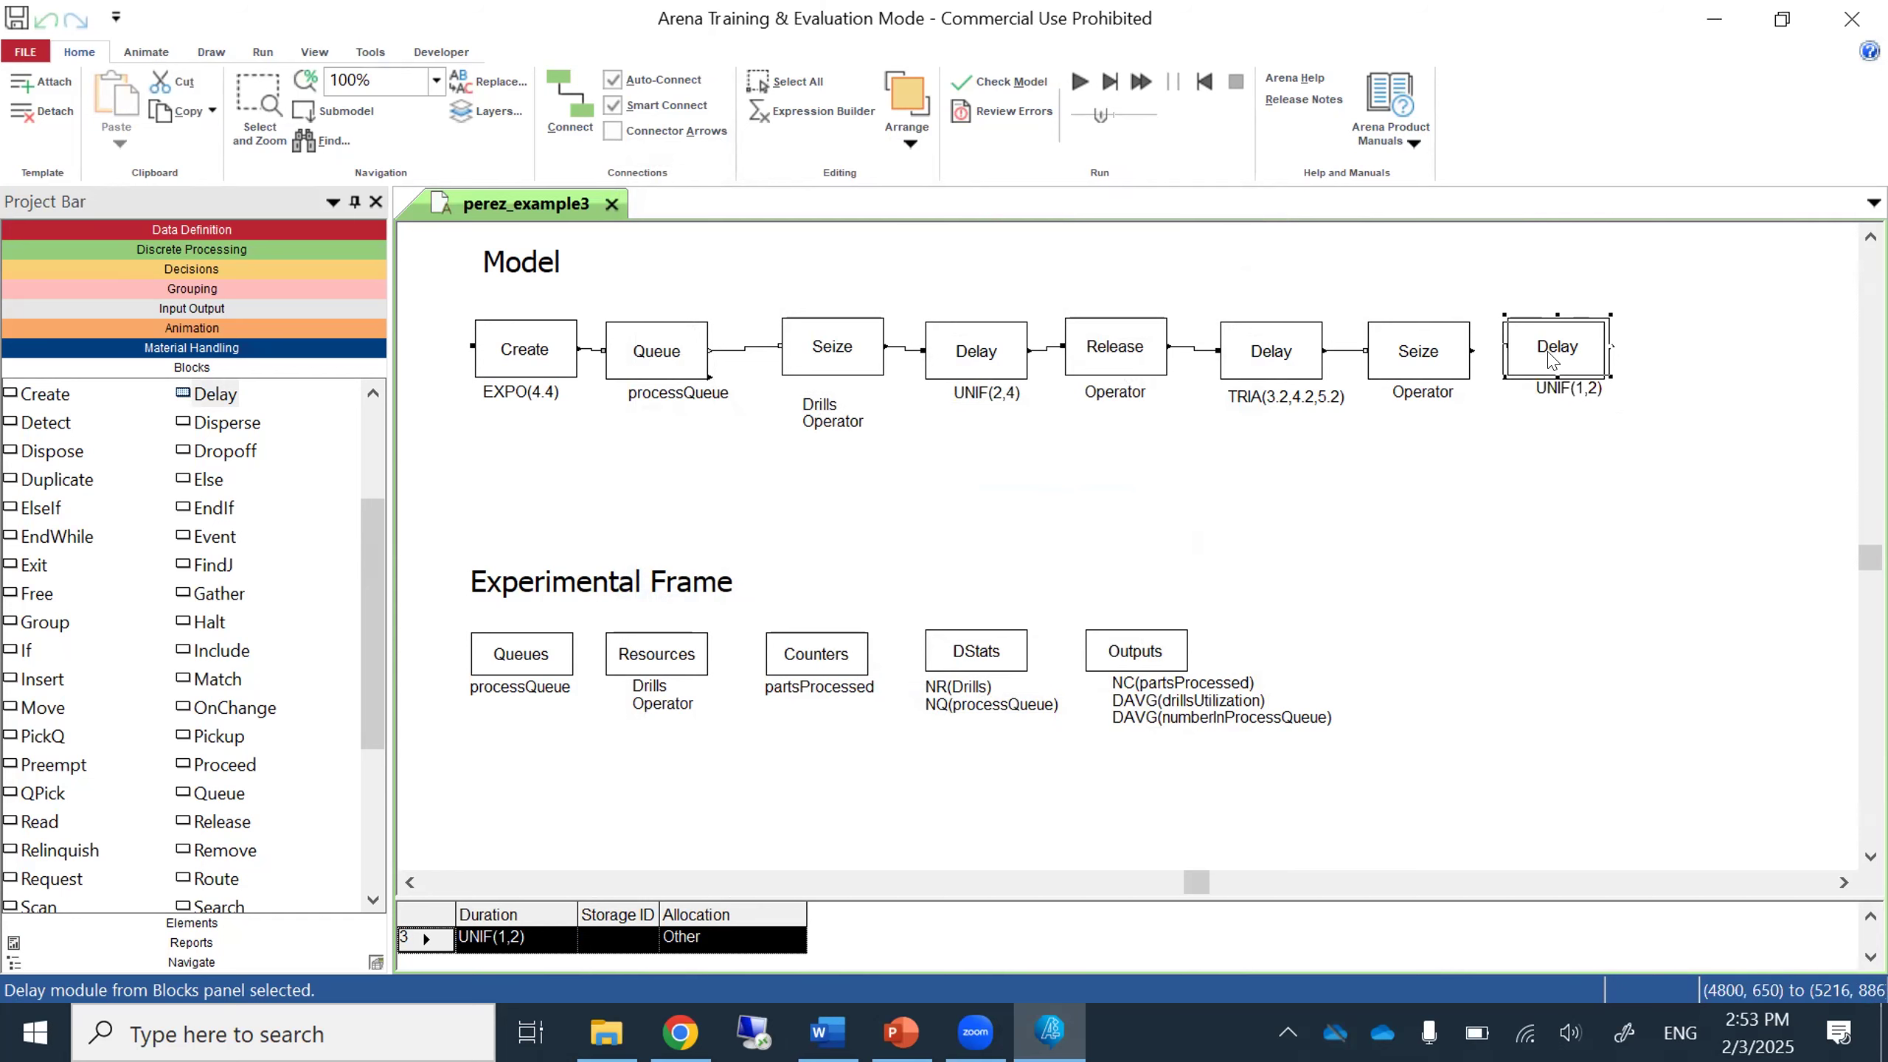
{"action": "left_click_drag", "start_coordinate": [1552, 363], "coordinate": [1549, 367]}
{"action": "left_click", "coordinate": [570, 96]}
{"action": "left_click", "coordinate": [1473, 350]}
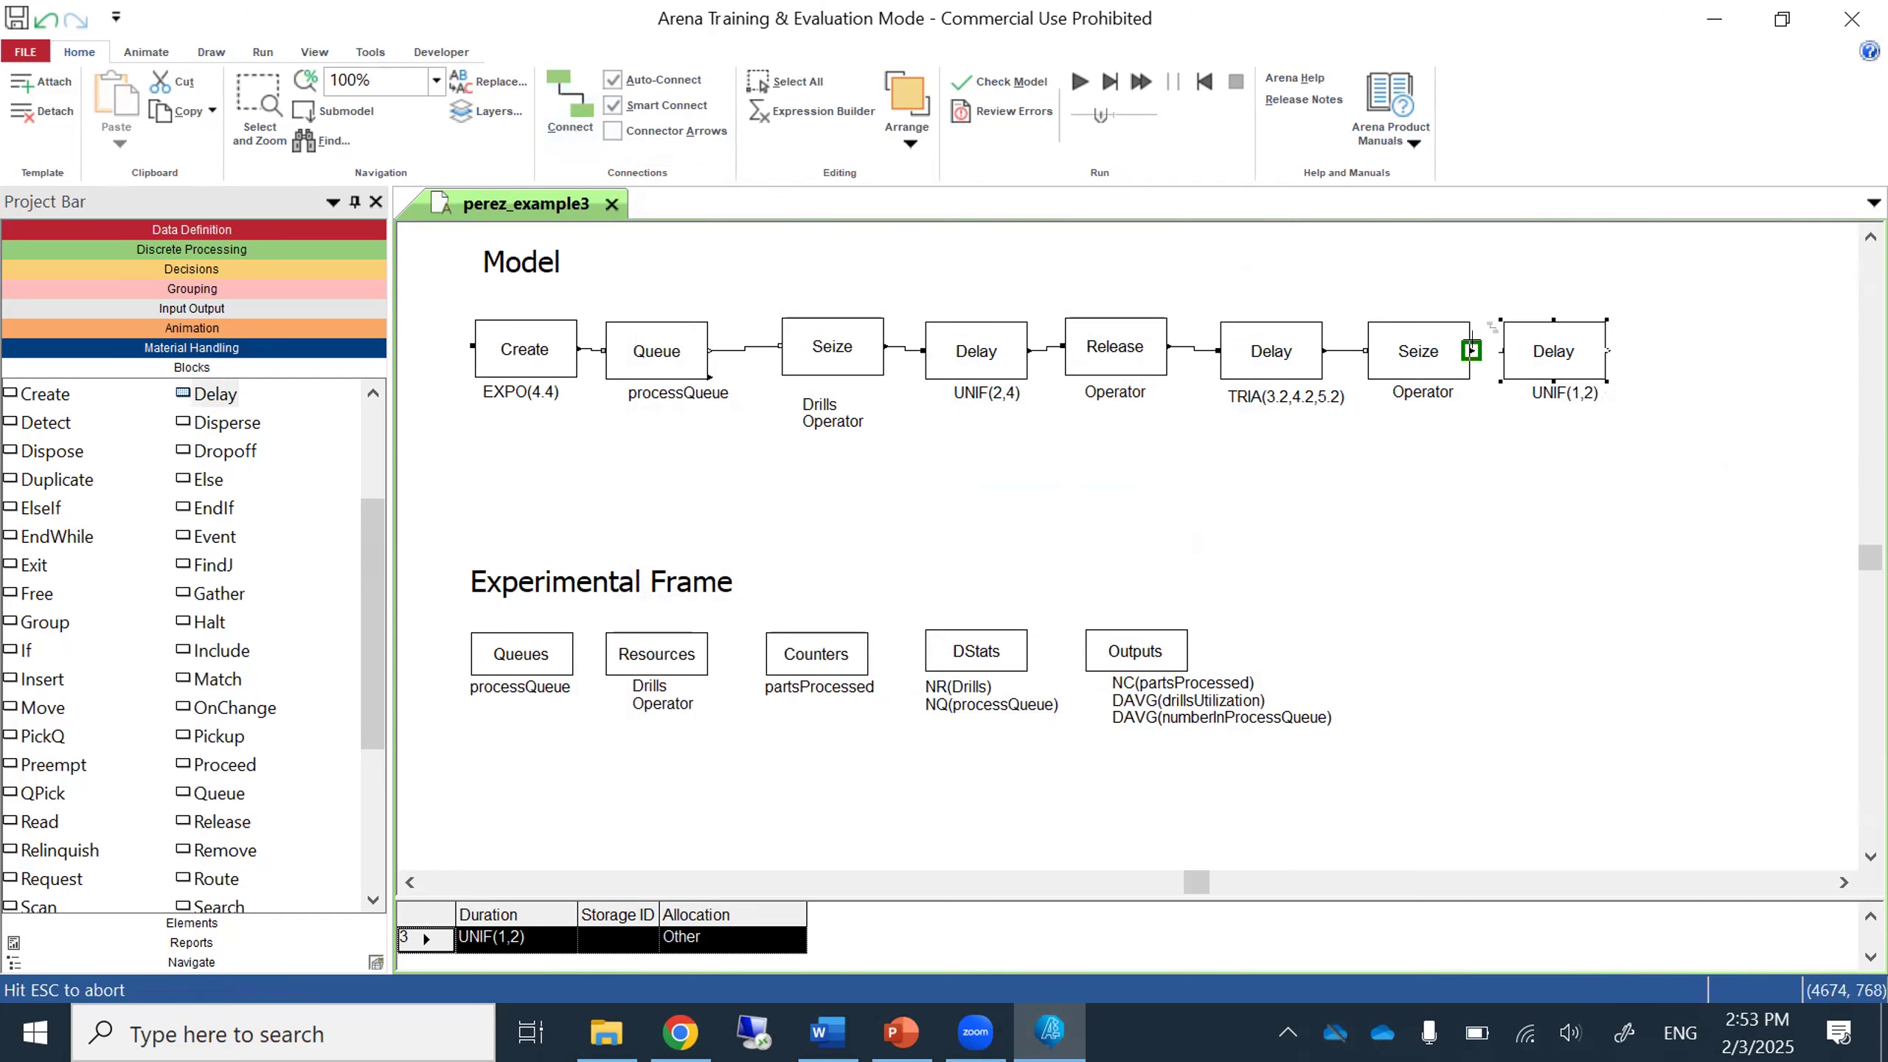
{"action": "left_click", "coordinate": [1501, 350]}
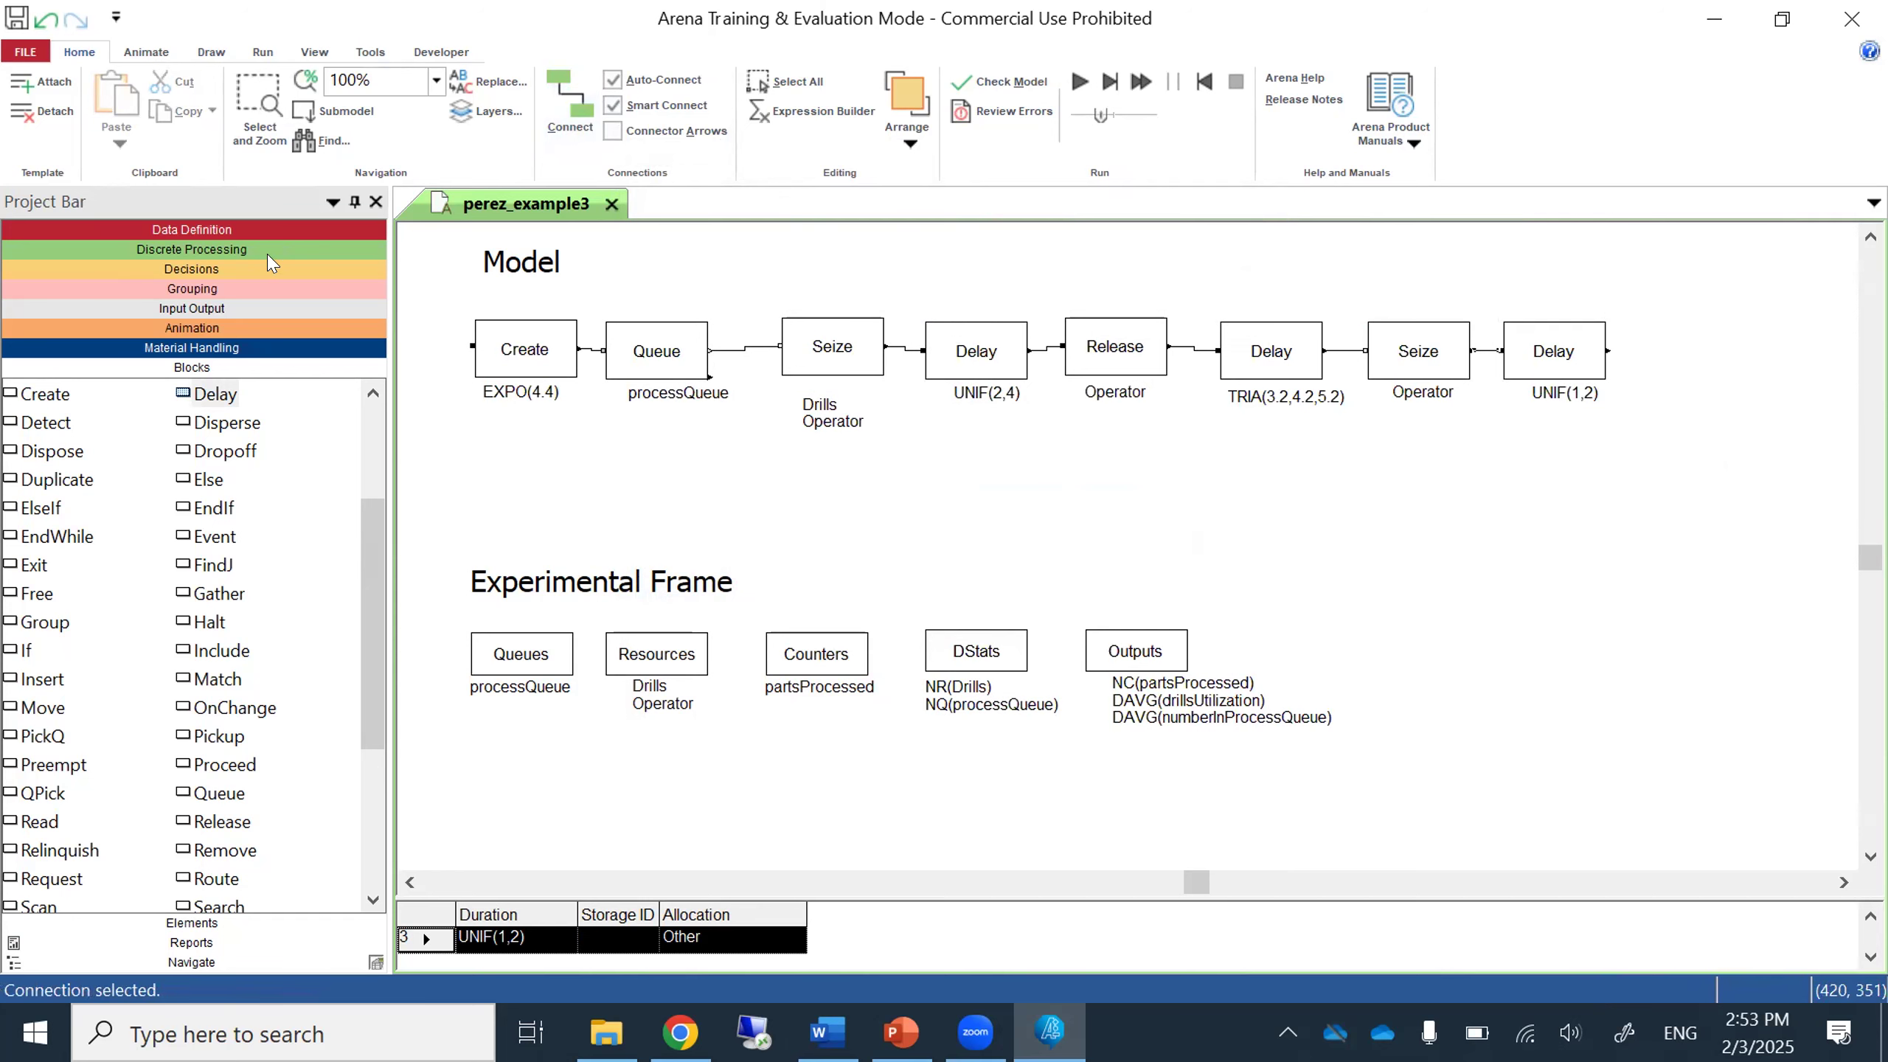
Place a second Release block after the UNIF(1,2) Delay block and add Drills with quantity 1 to its resources.
{"action": "left_click", "coordinate": [214, 816]}
{"action": "left_click_drag", "start_coordinate": [214, 815], "coordinate": [1637, 360]}
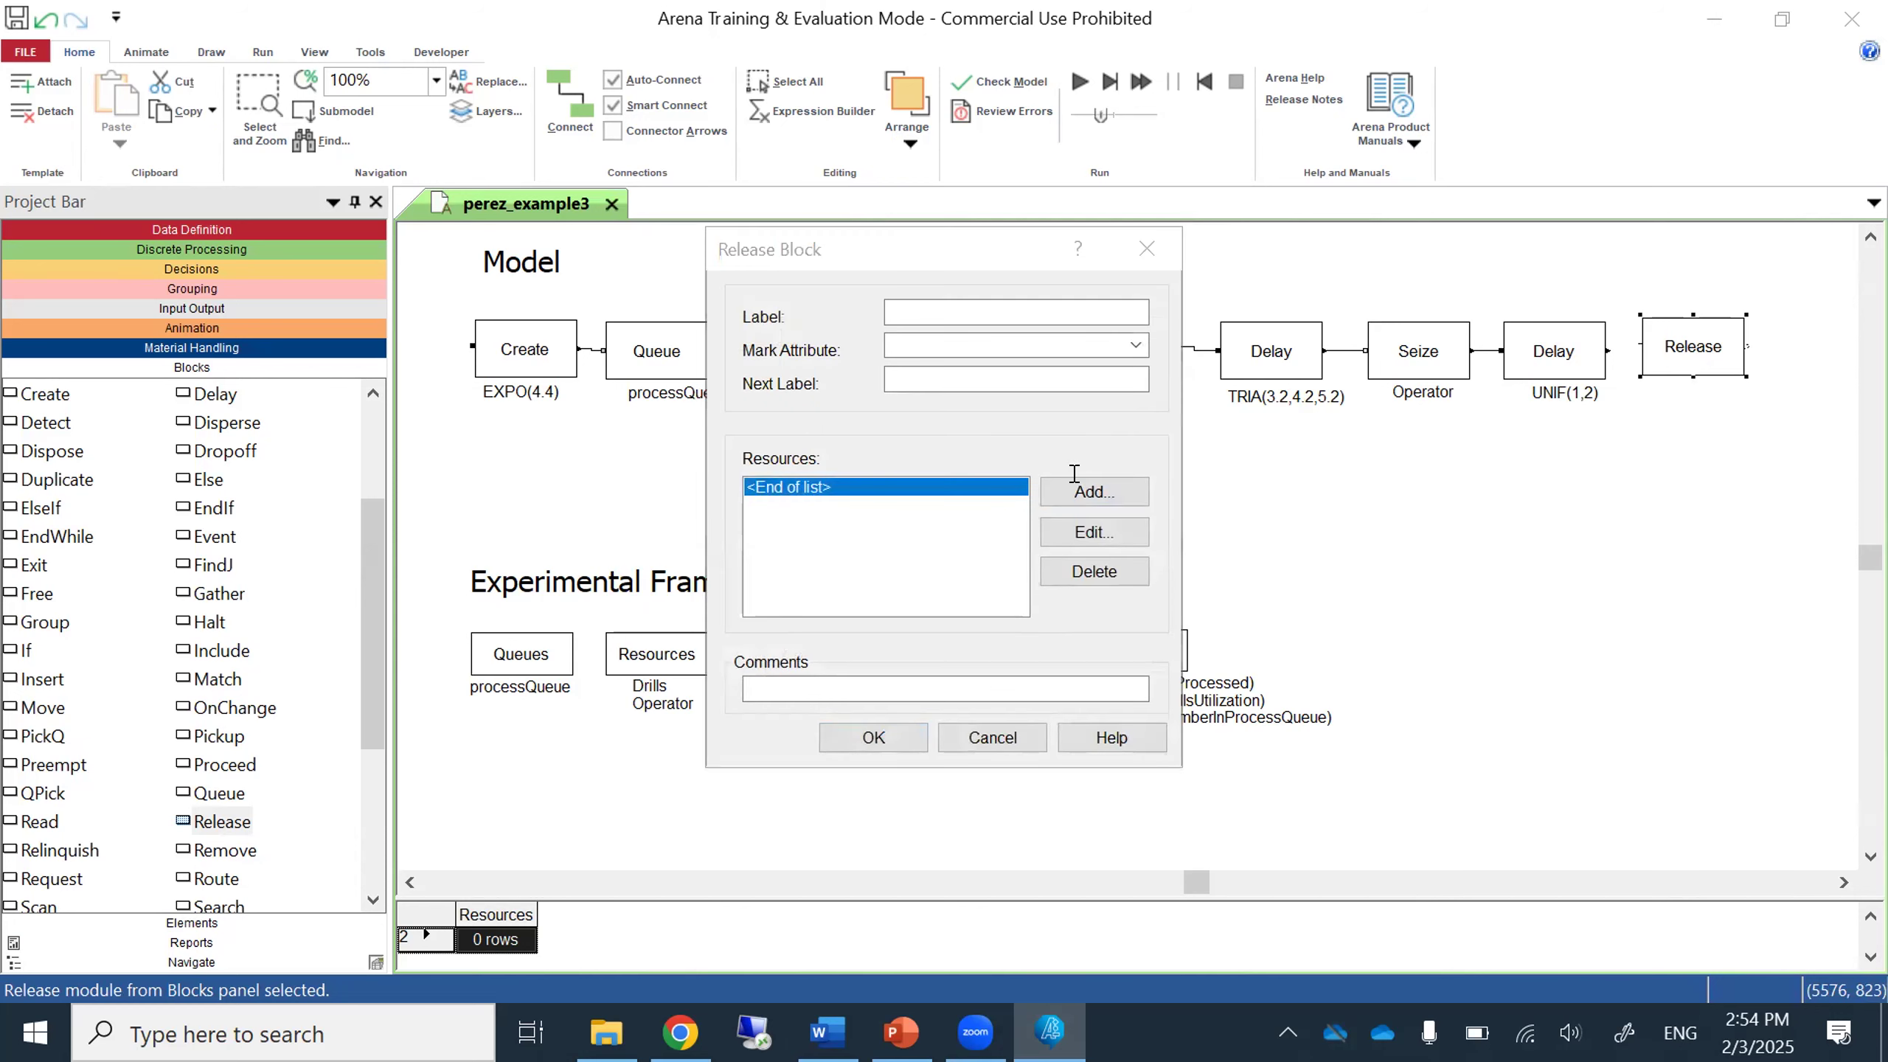
{"action": "left_click", "coordinate": [1072, 482]}
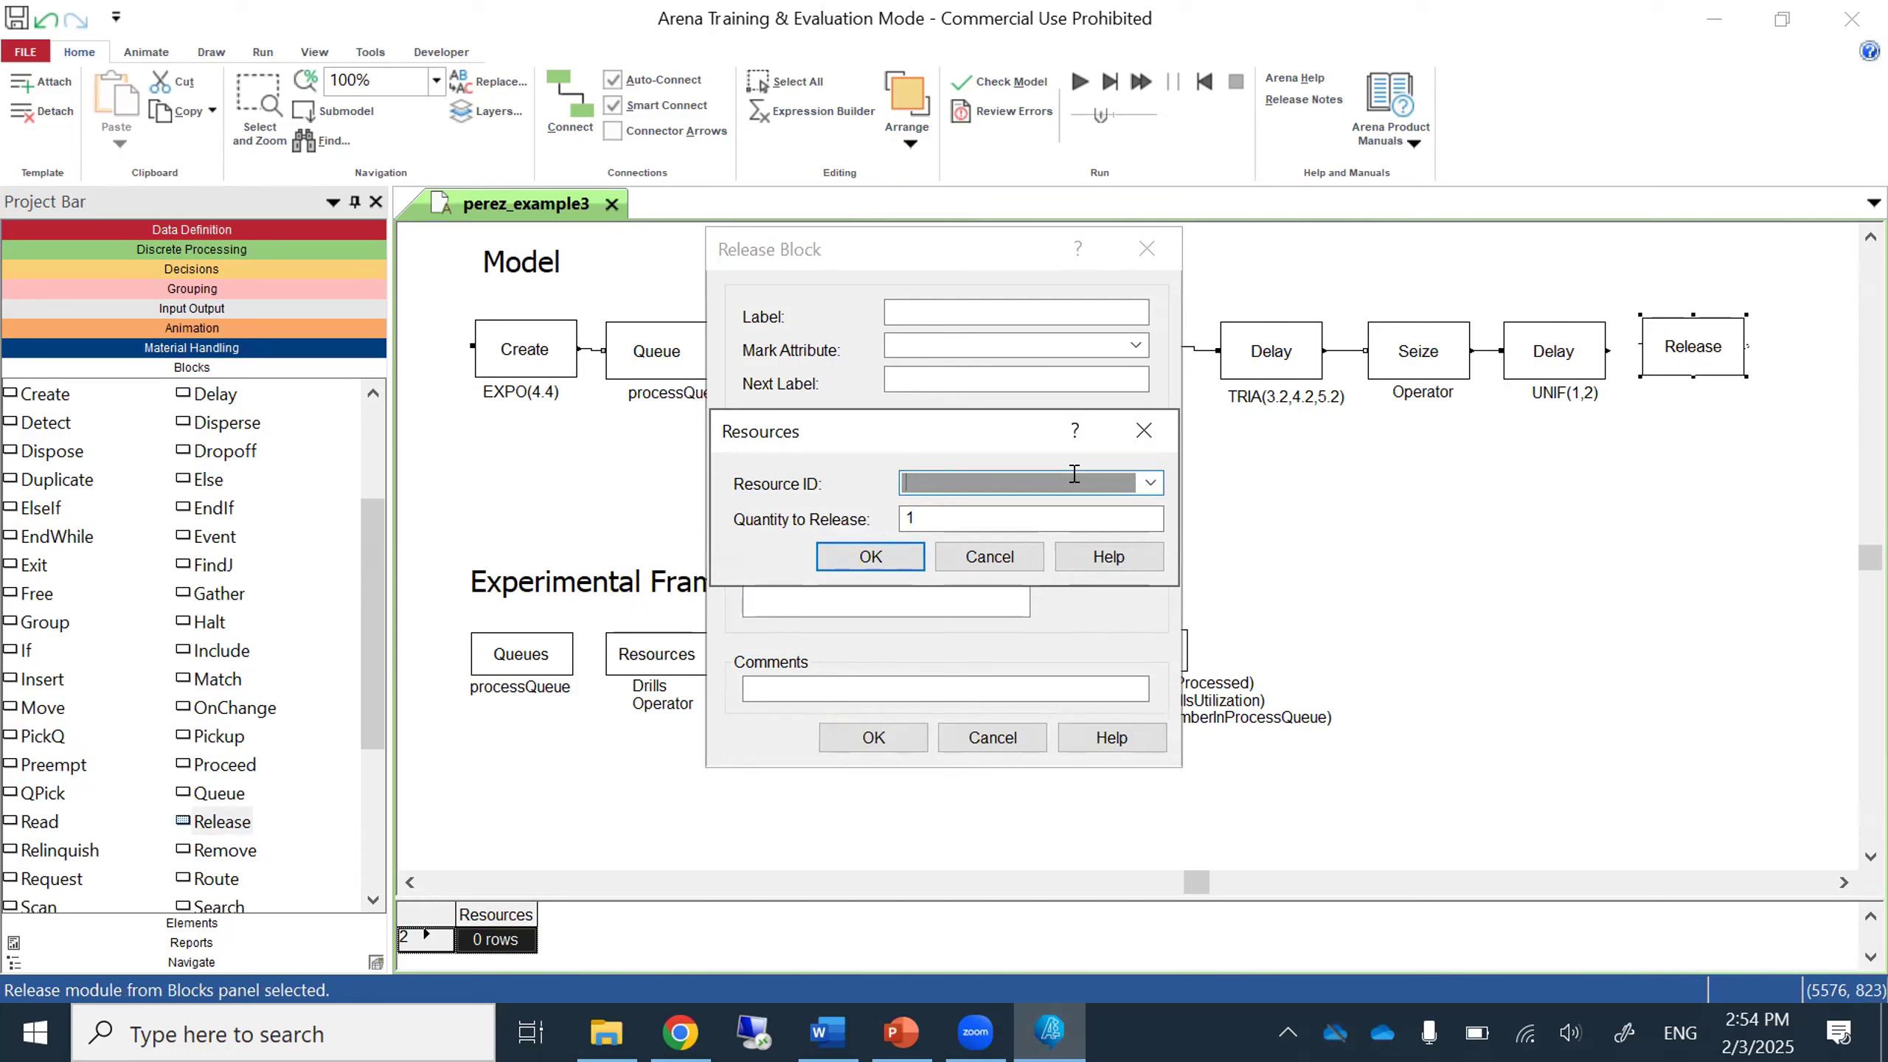
{"action": "left_click", "coordinate": [1150, 482]}
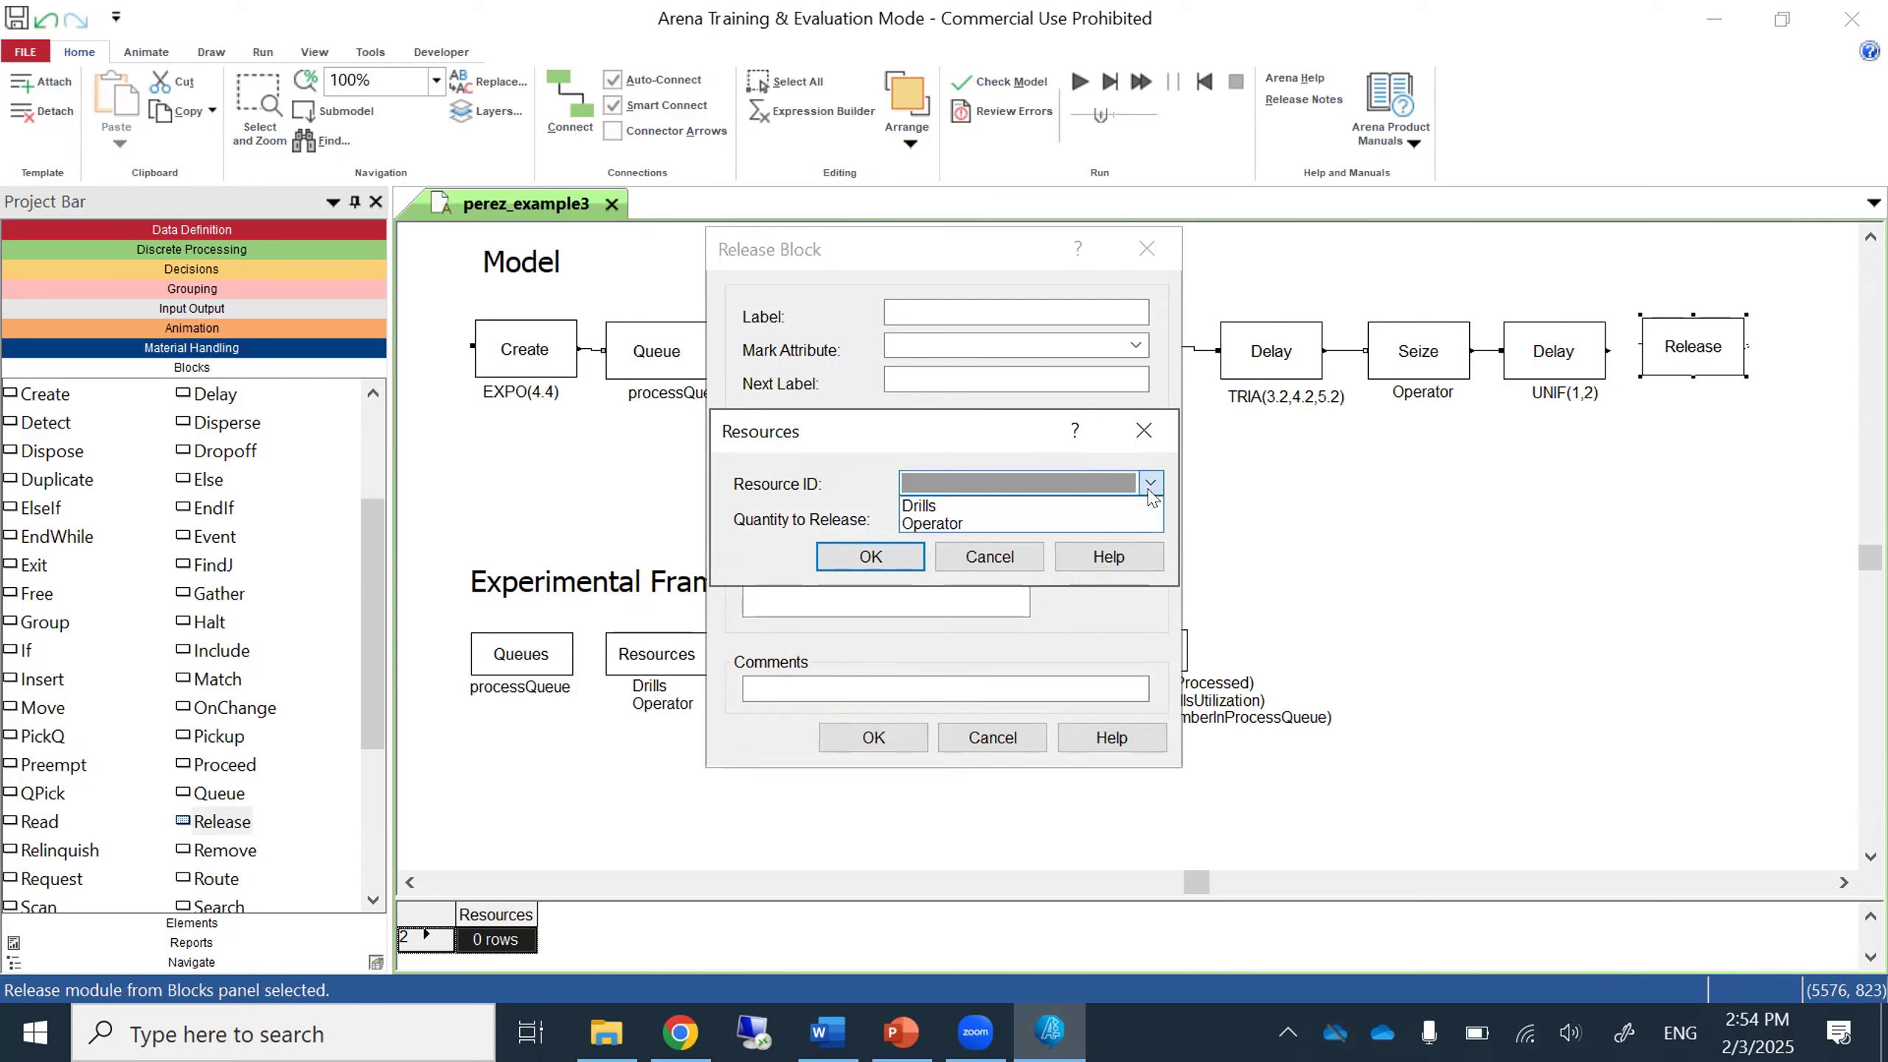
{"action": "left_click", "coordinate": [1094, 506]}
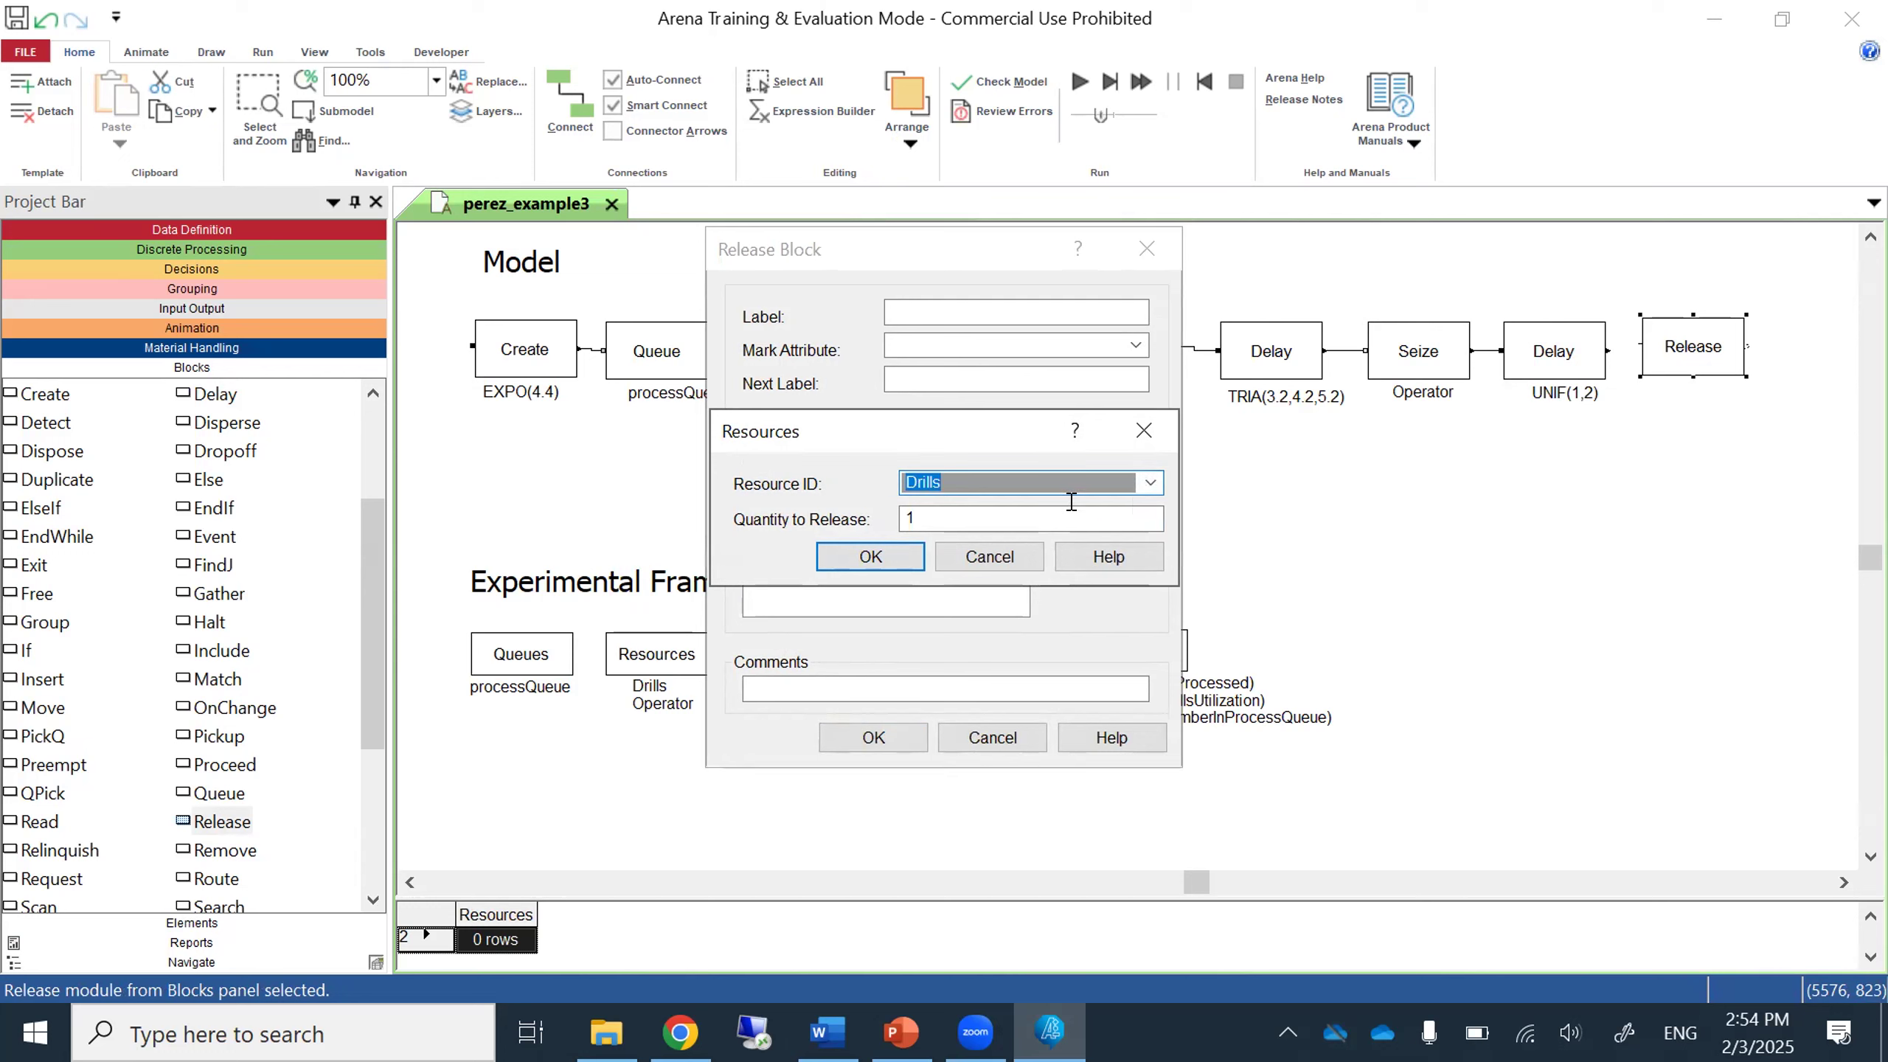
{"action": "left_click", "coordinate": [891, 564]}
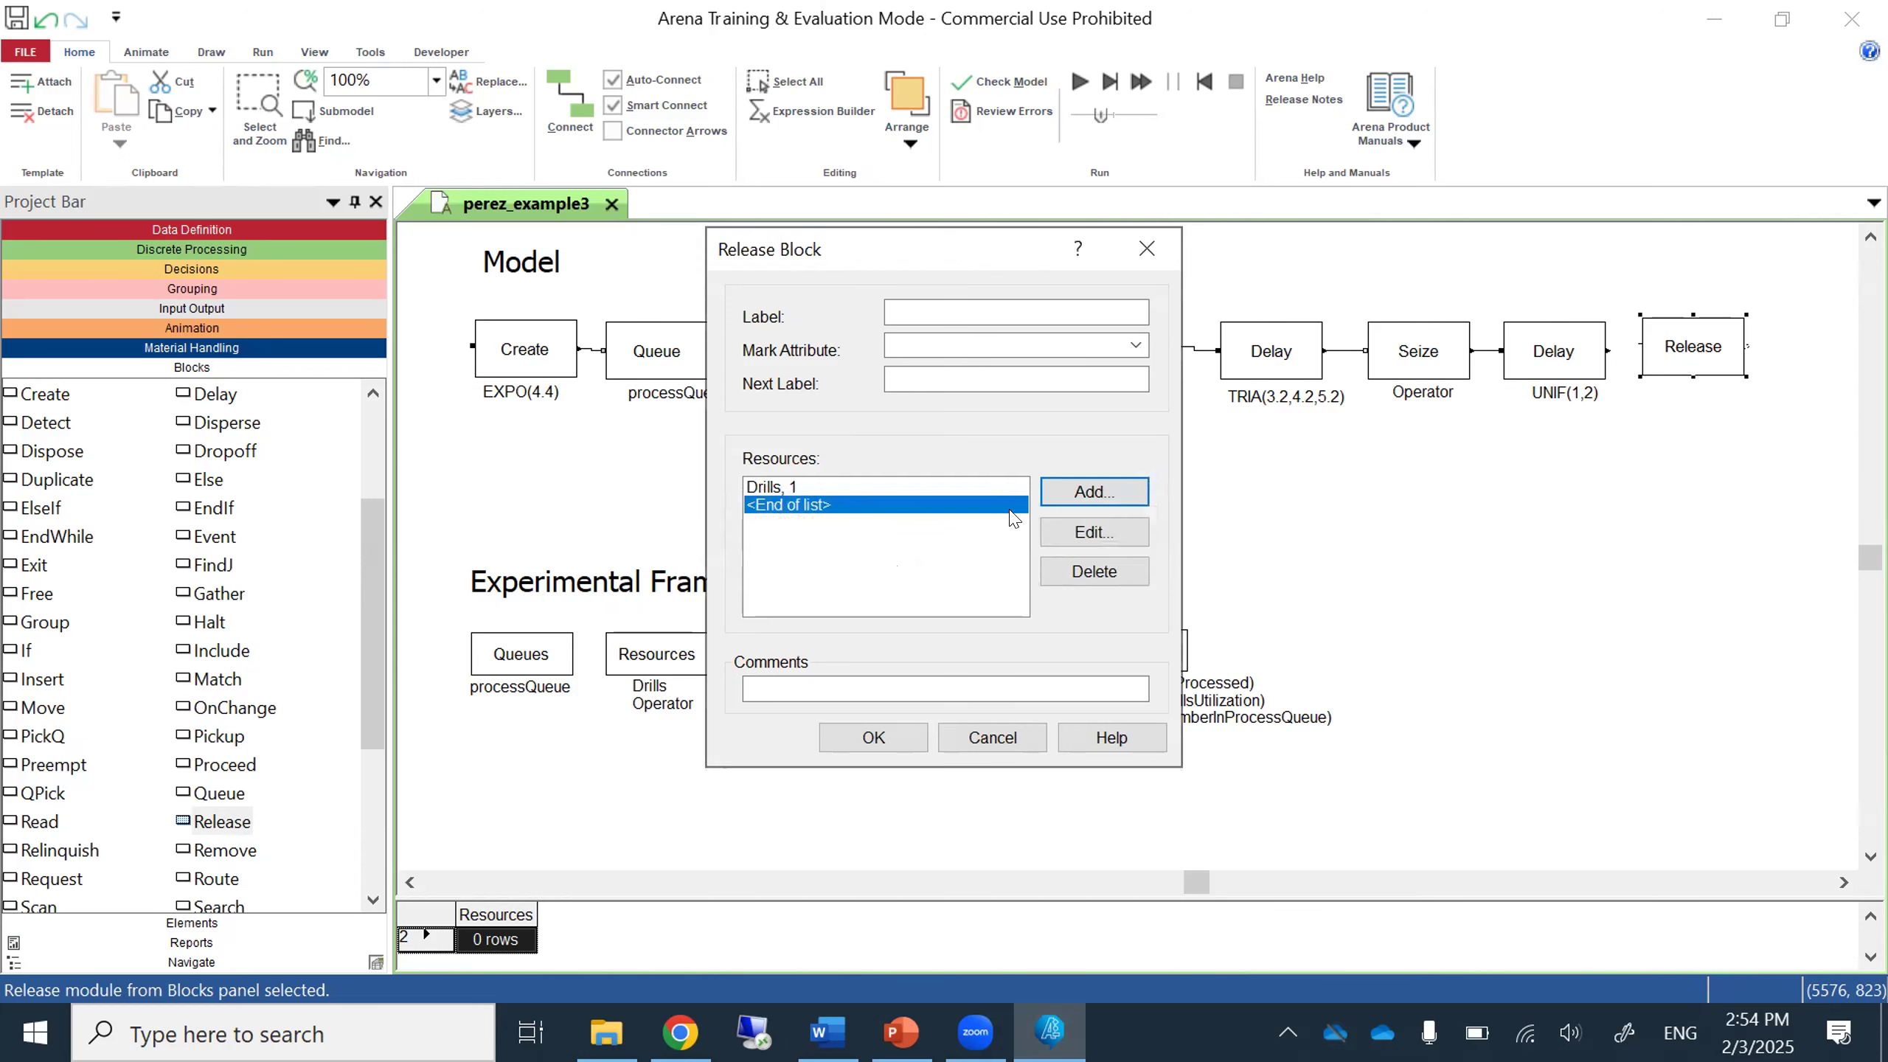
Add Operator to the new Release block's resources and accept the block's settings.
{"action": "left_click", "coordinate": [1065, 505]}
{"action": "left_click", "coordinate": [1150, 481]}
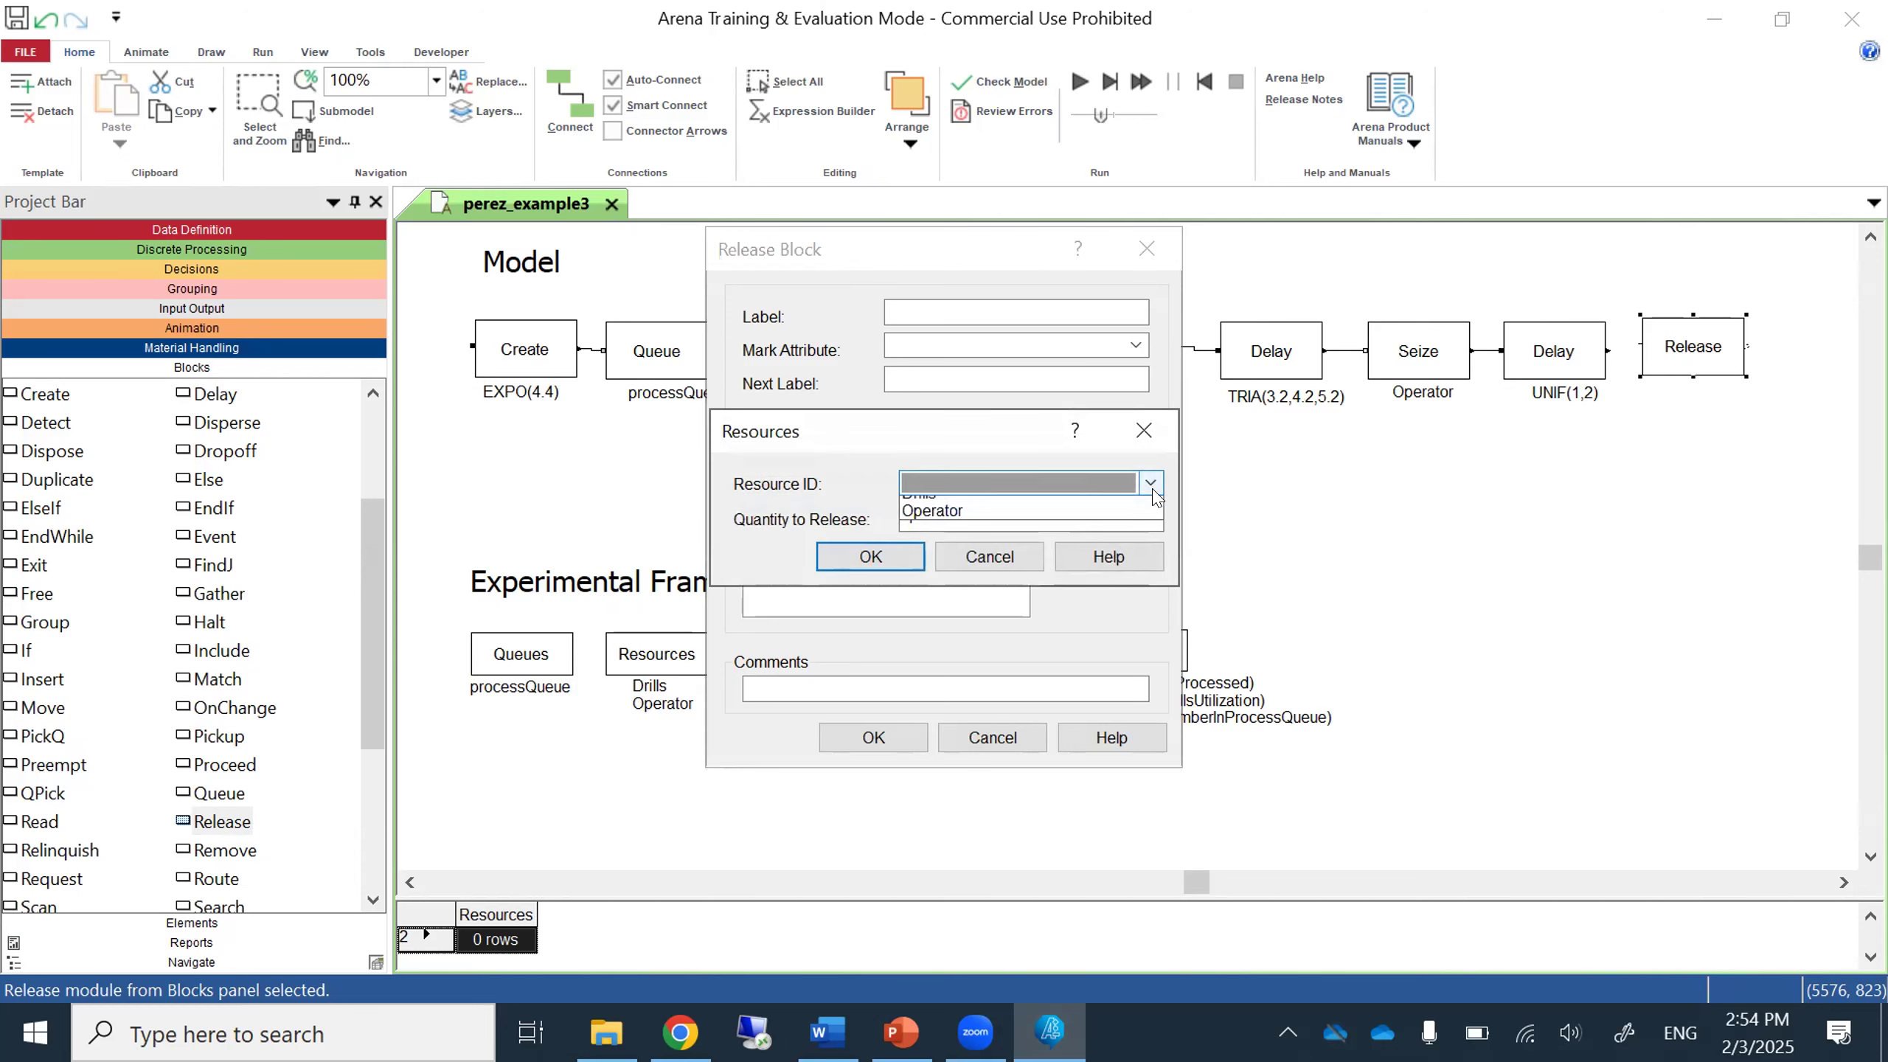
{"action": "left_click", "coordinate": [1097, 520]}
{"action": "left_click", "coordinate": [895, 559]}
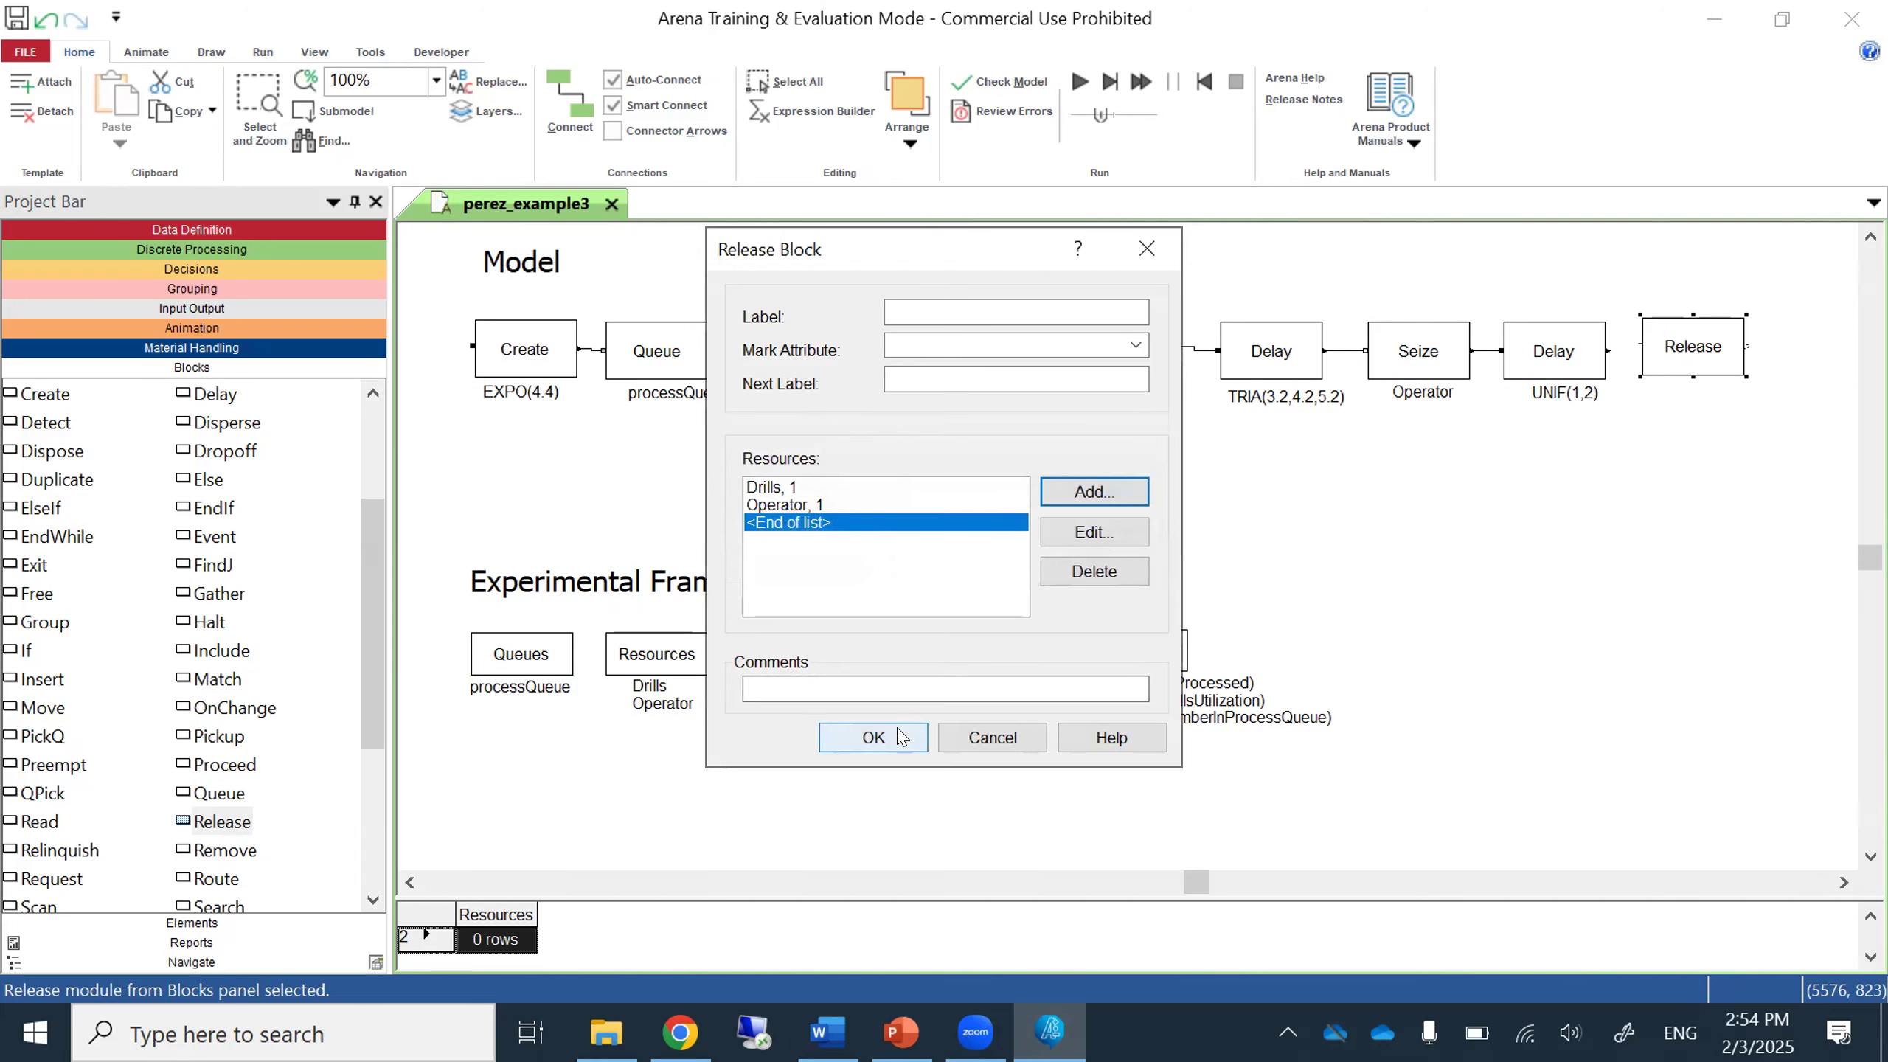
{"action": "left_click", "coordinate": [873, 737]}
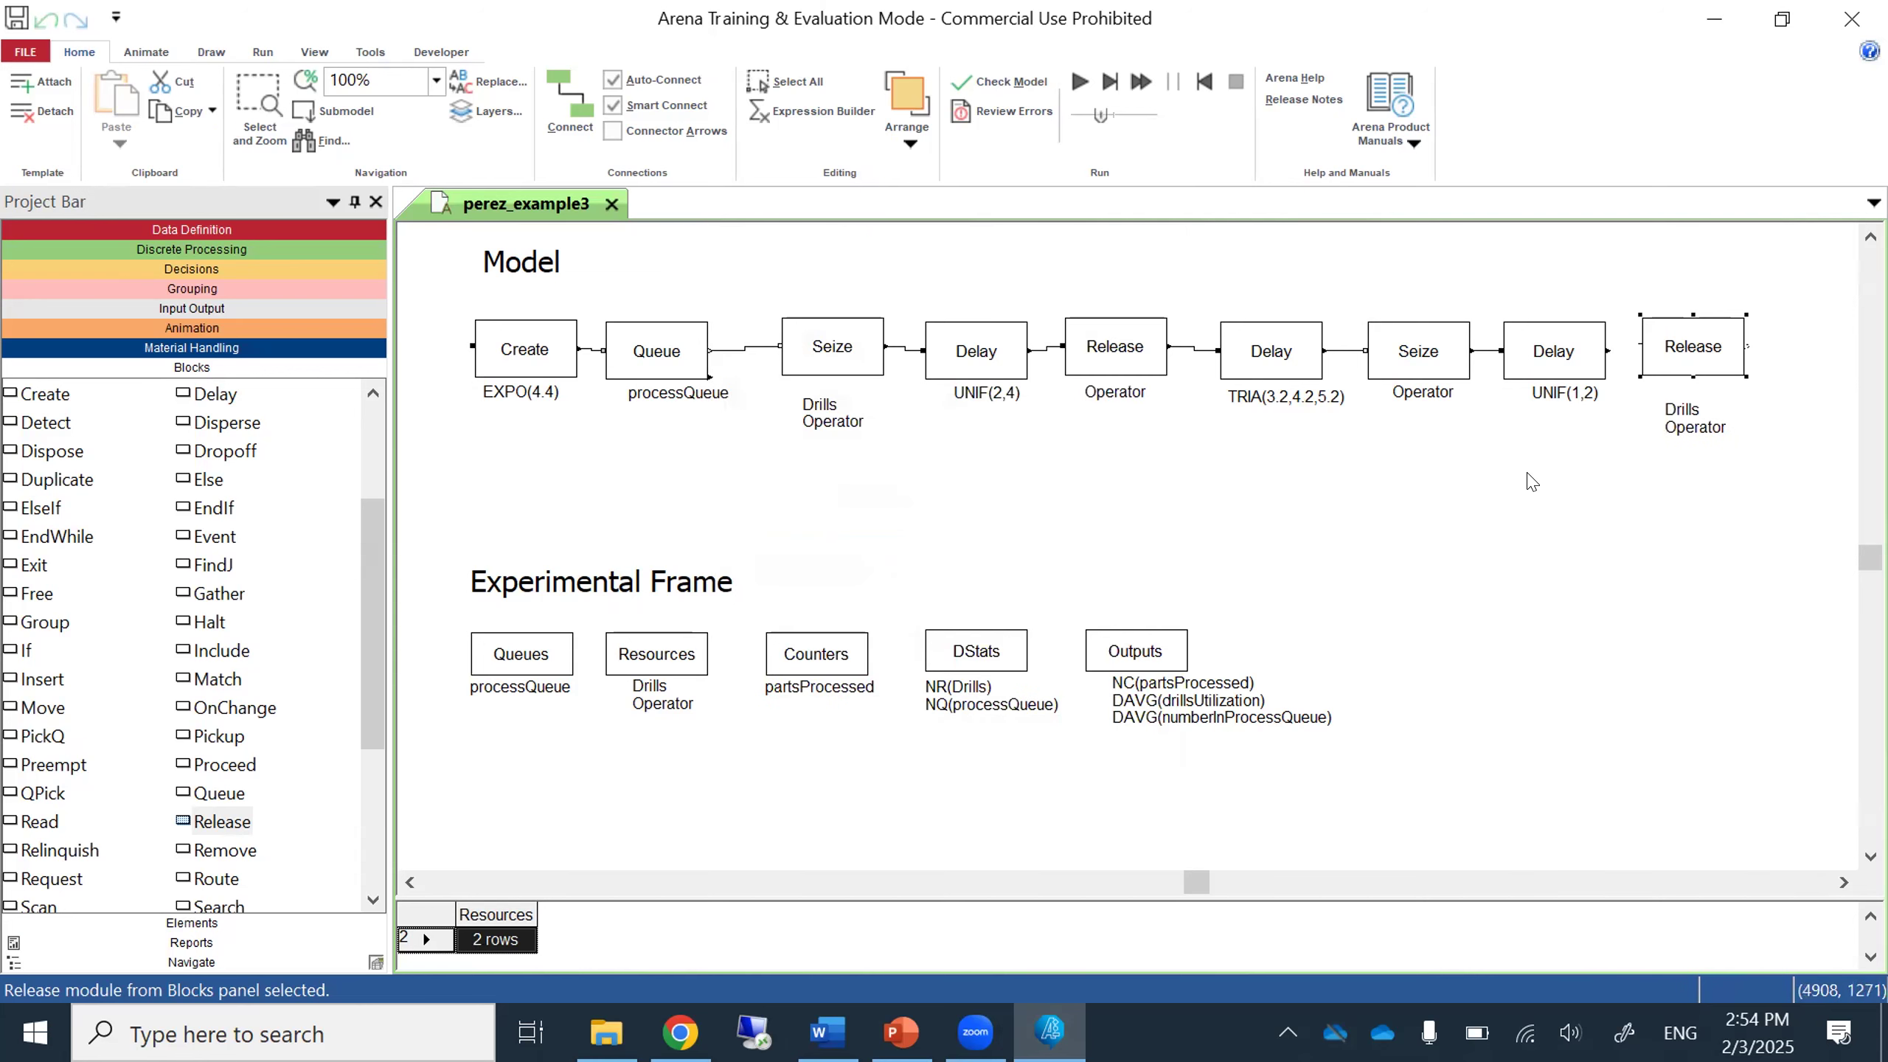
Move the Drills and Operator label up close beneath the last Release block.
{"action": "left_click", "coordinate": [1691, 424]}
{"action": "left_click_drag", "start_coordinate": [1691, 413], "coordinate": [1680, 410]}
{"action": "left_click", "coordinate": [1621, 490]}
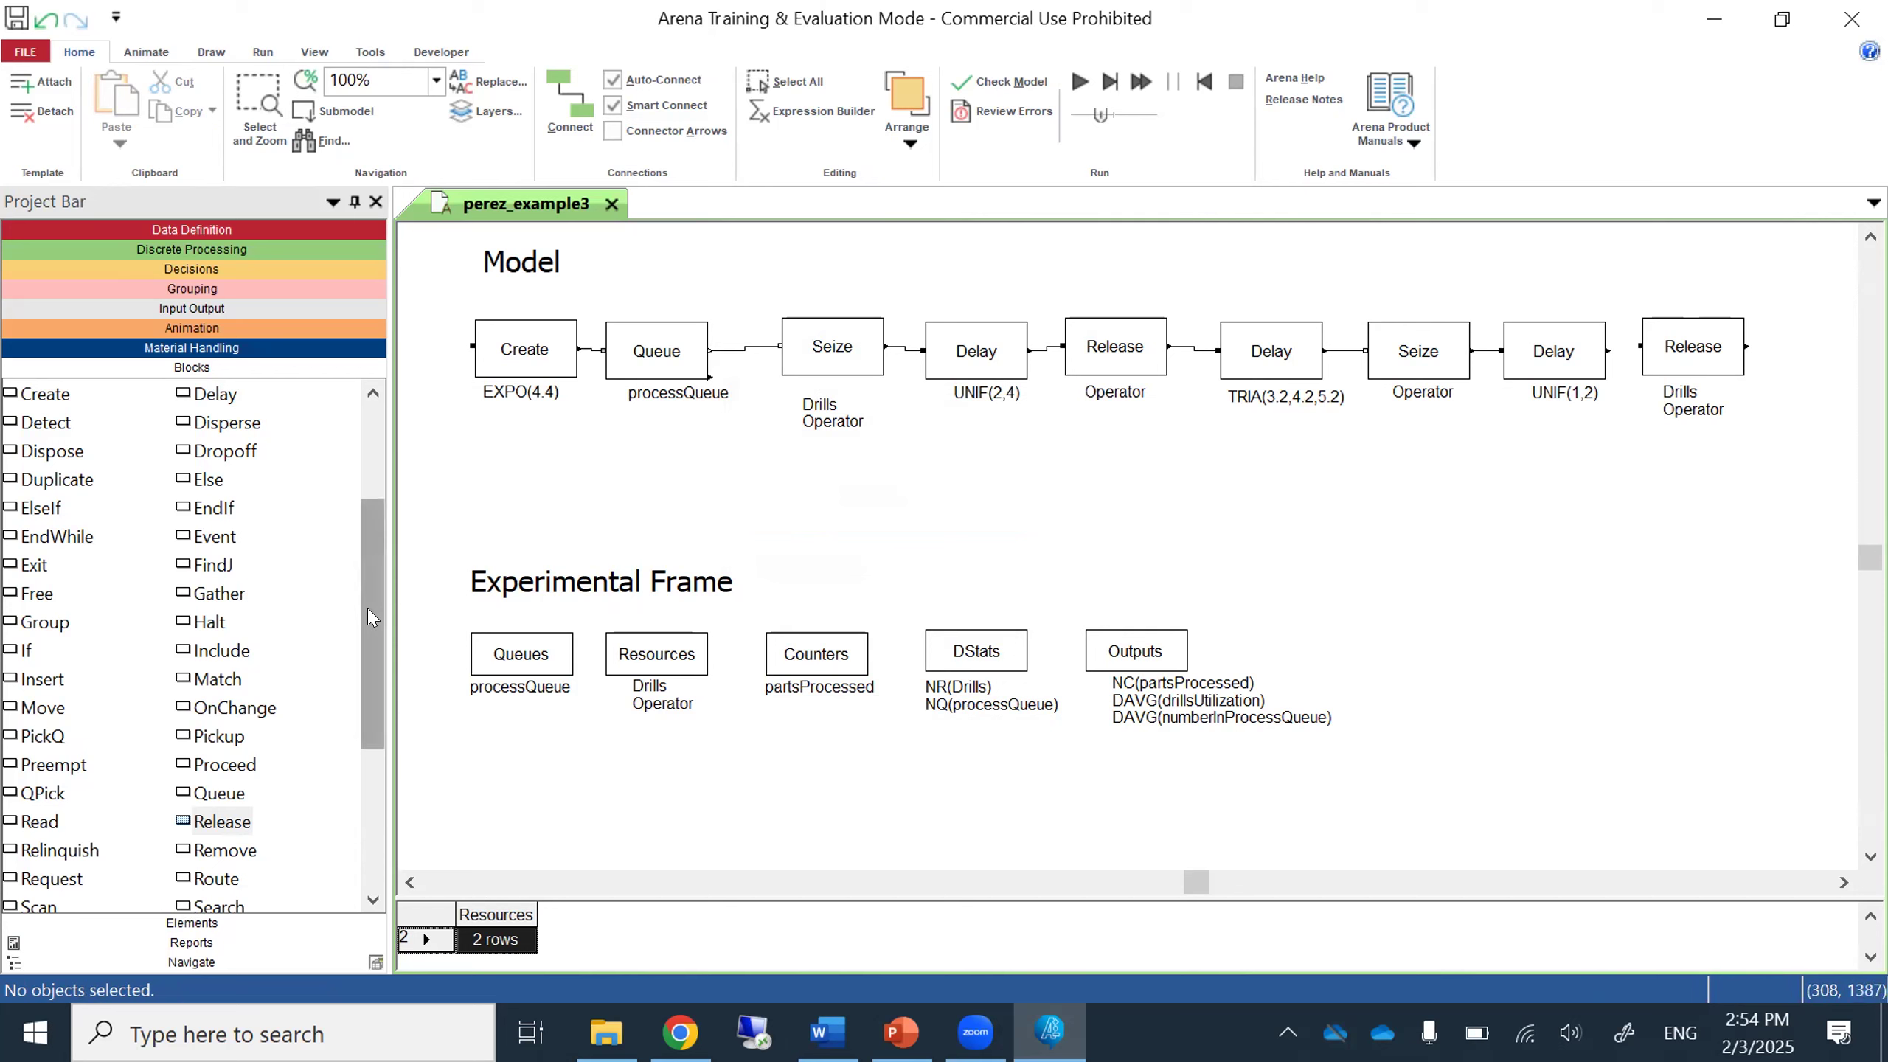
Place a Count block below the second Seize block and set its counter to partsProcessed.
{"action": "left_click_drag", "start_coordinate": [367, 608], "coordinate": [366, 570]}
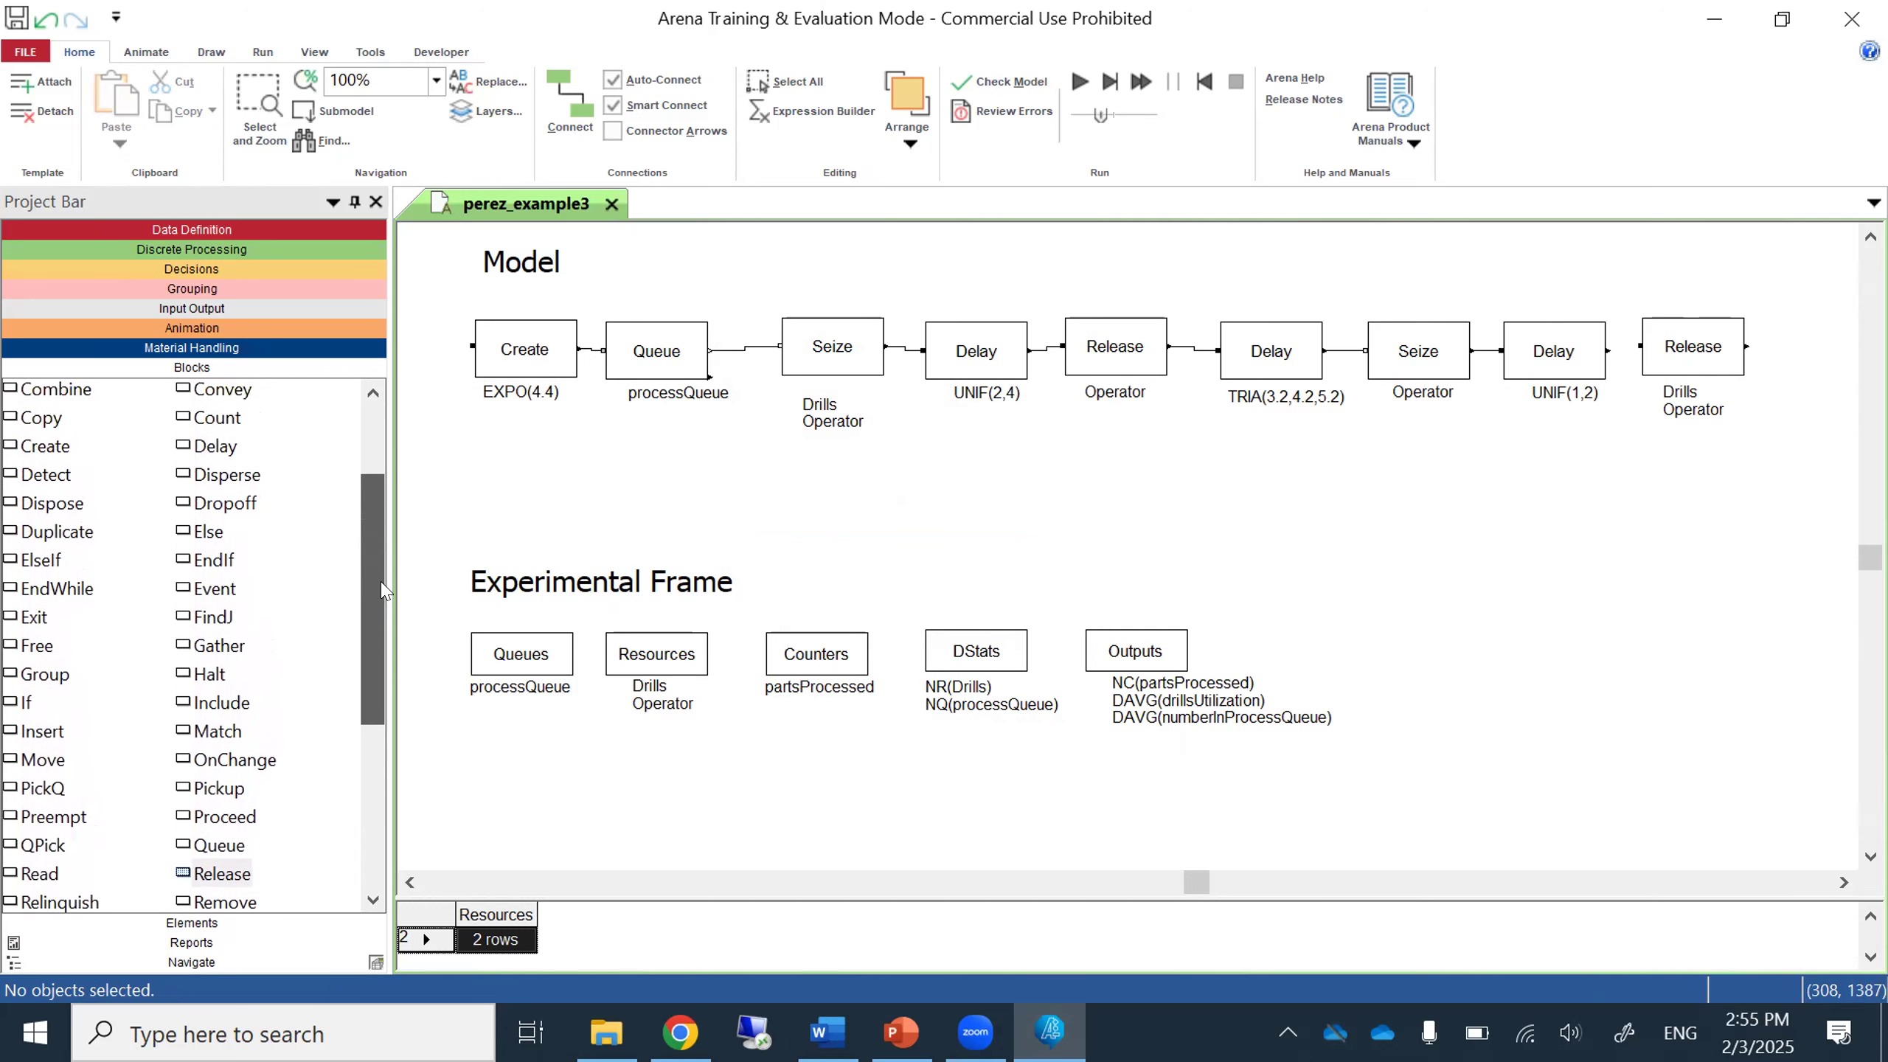
{"action": "left_click_drag", "start_coordinate": [218, 439], "coordinate": [1419, 489]}
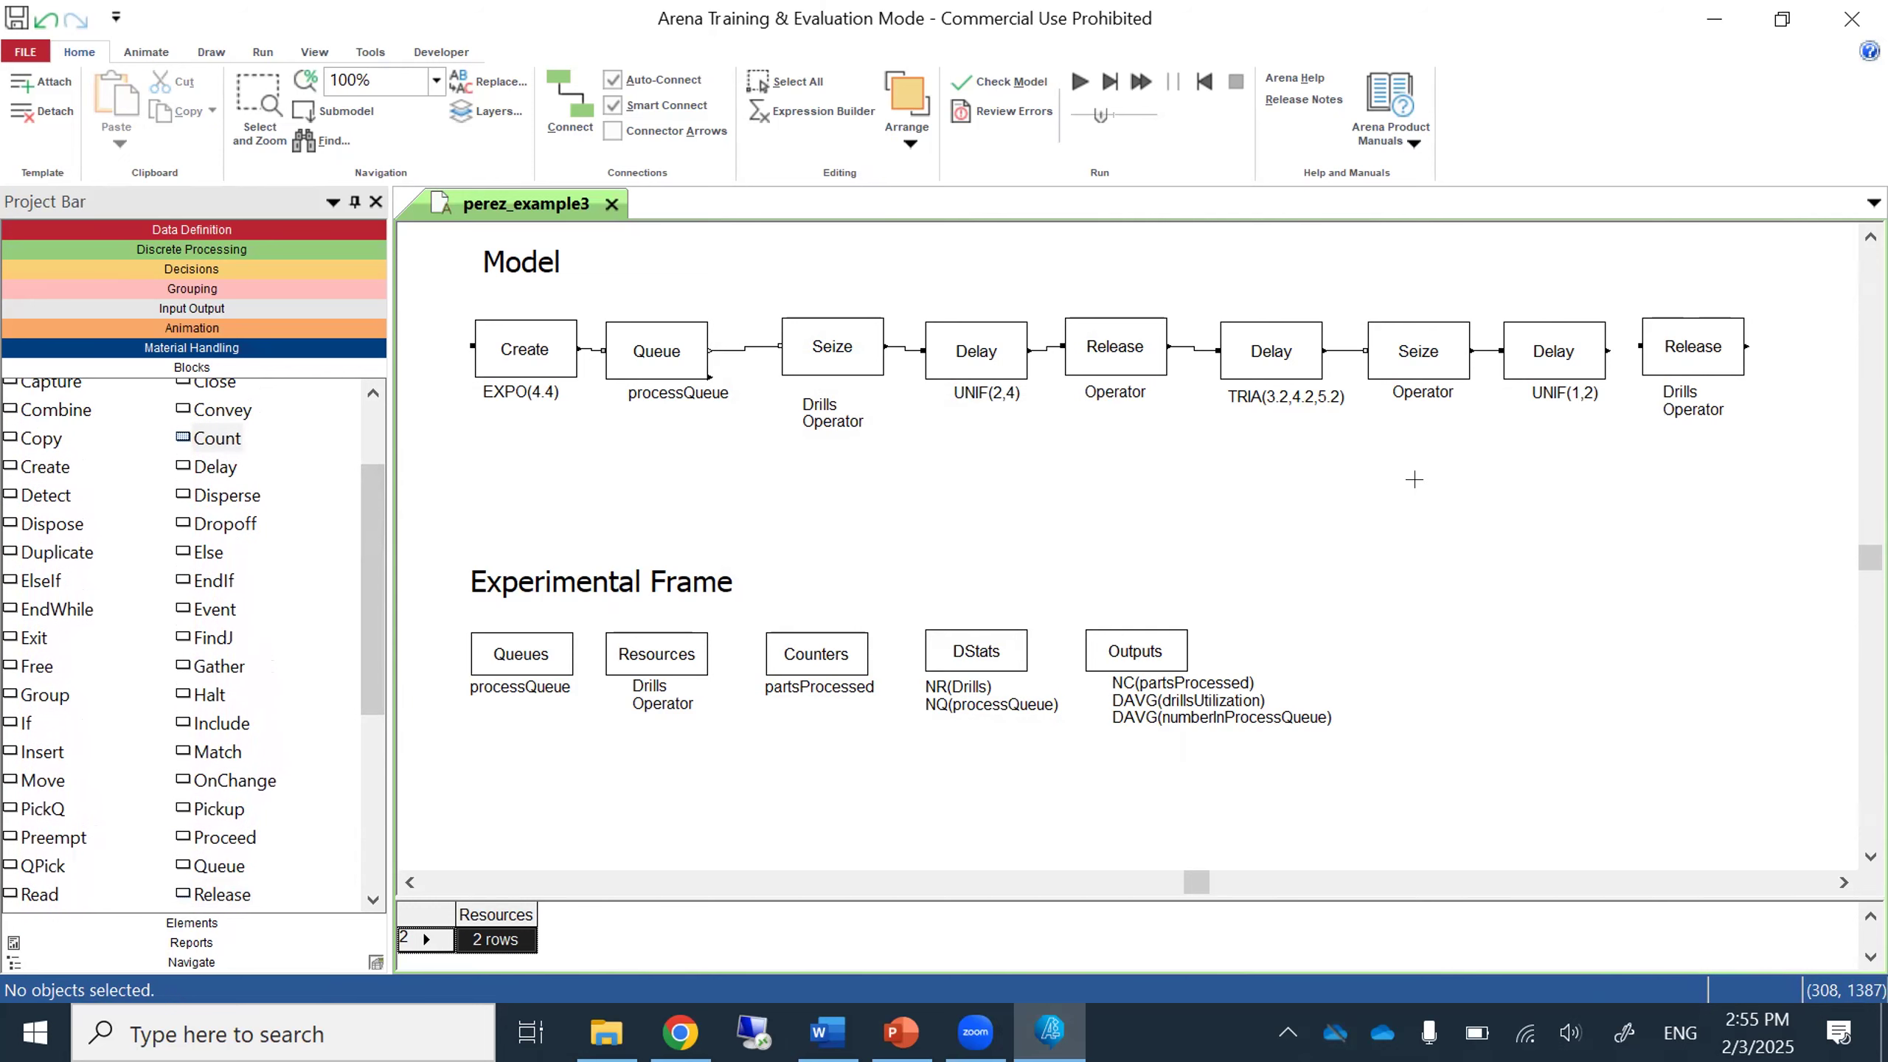
{"action": "double_click", "coordinate": [1461, 497]}
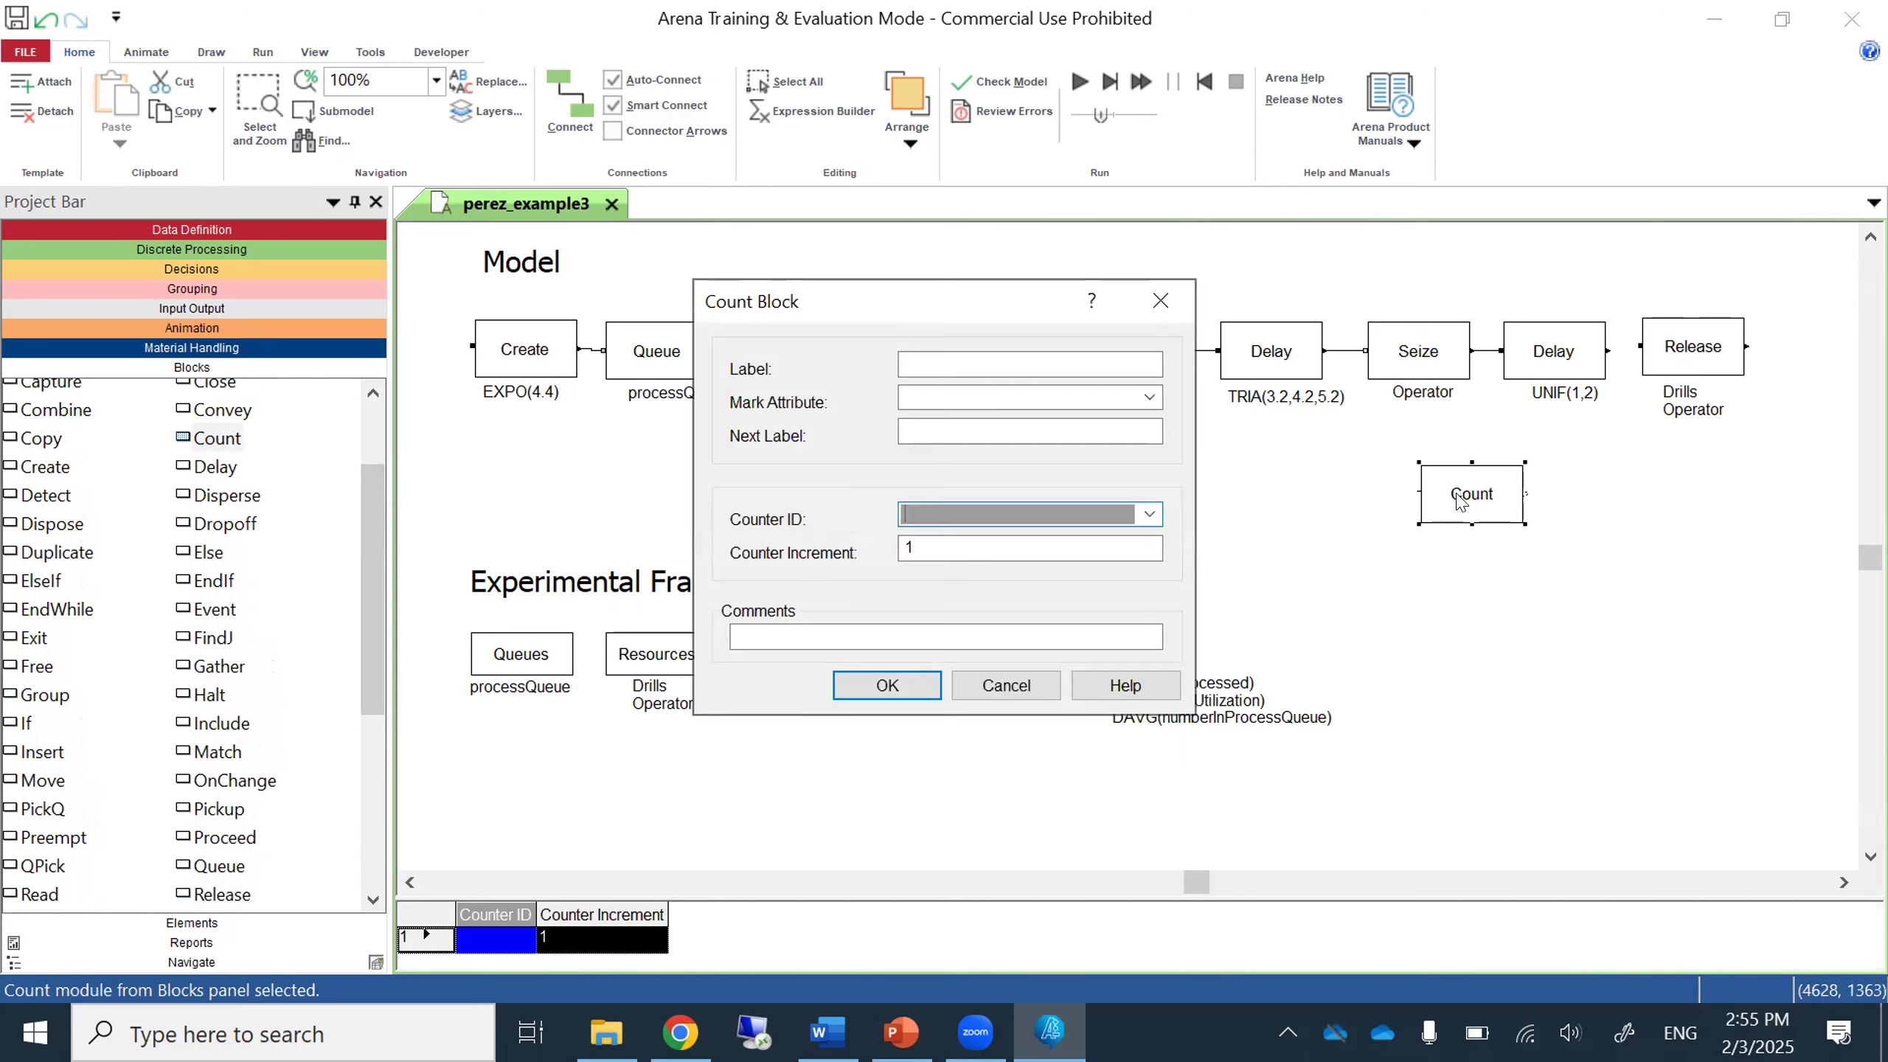
{"action": "left_click", "coordinate": [1144, 512]}
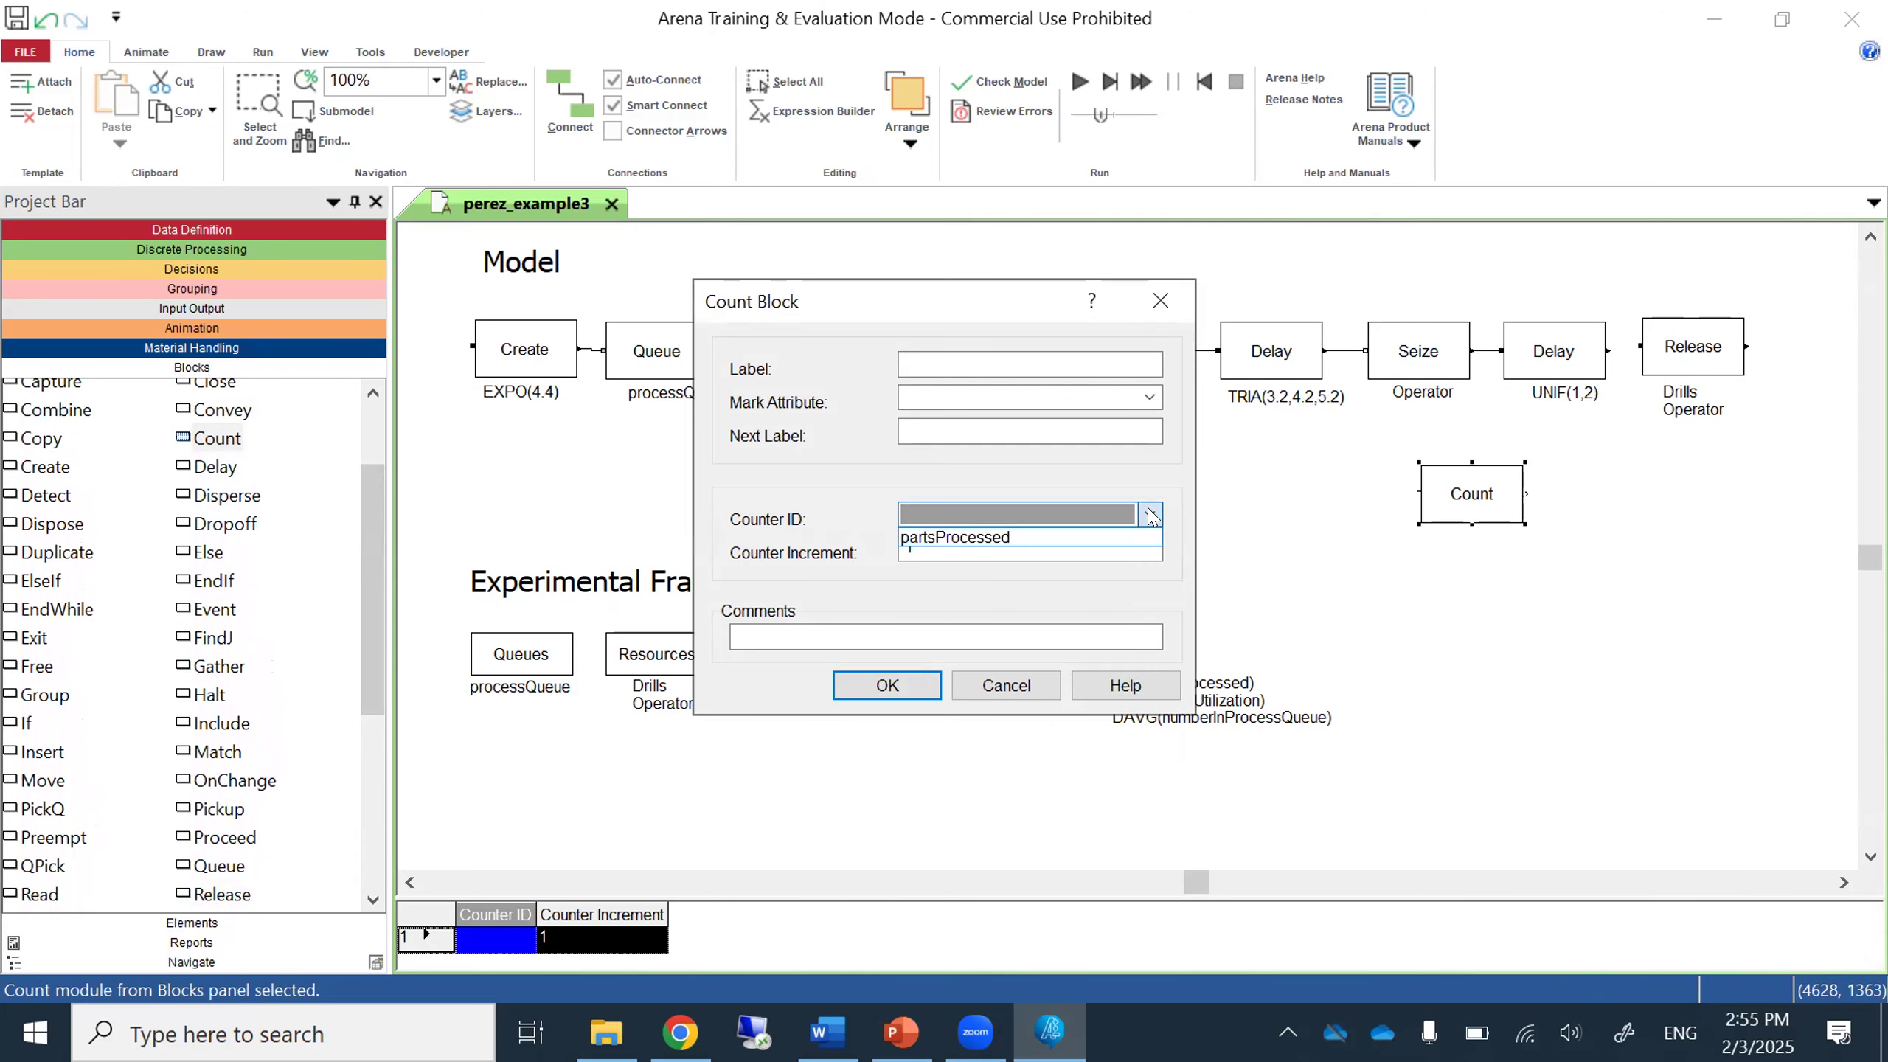
{"action": "left_click", "coordinate": [1110, 534]}
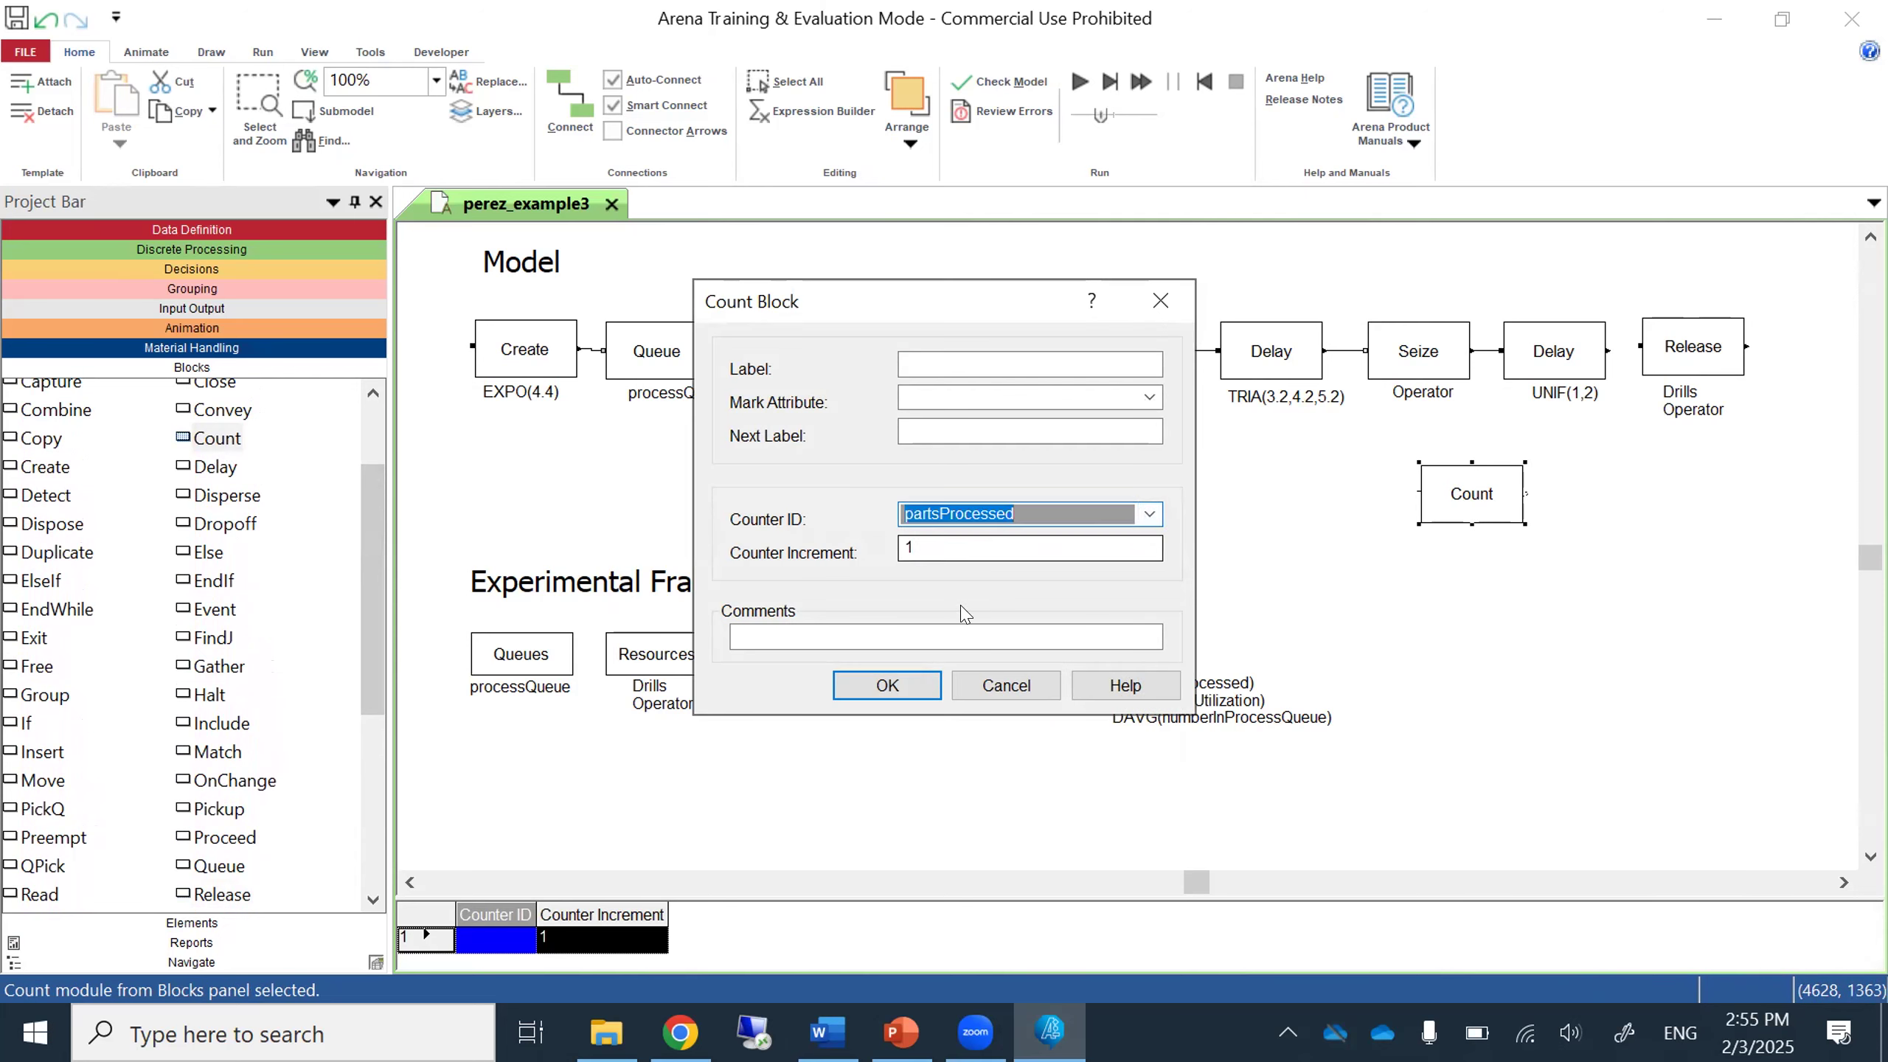
{"action": "left_click", "coordinate": [887, 685]}
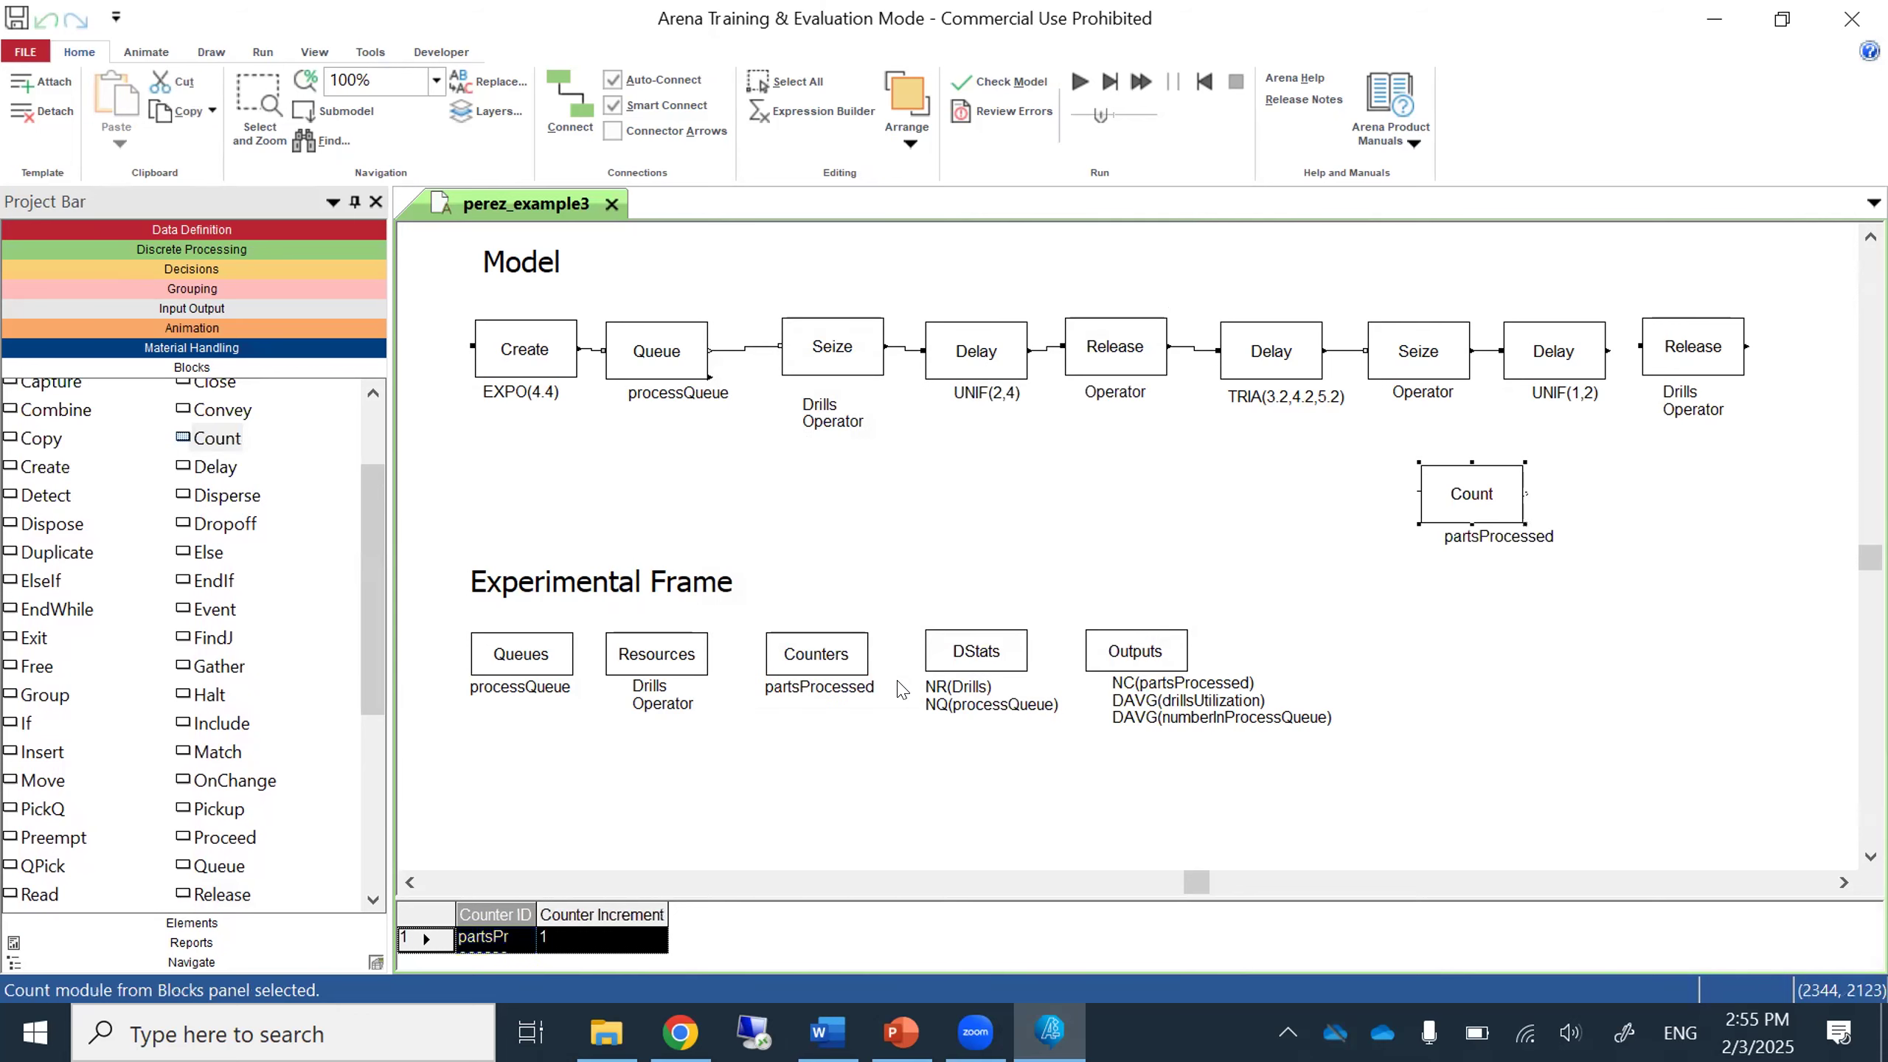
Connect the UNIF(1,2) Delay block to the last Release block, and that Release block to the Count block.
{"action": "left_click", "coordinate": [587, 119]}
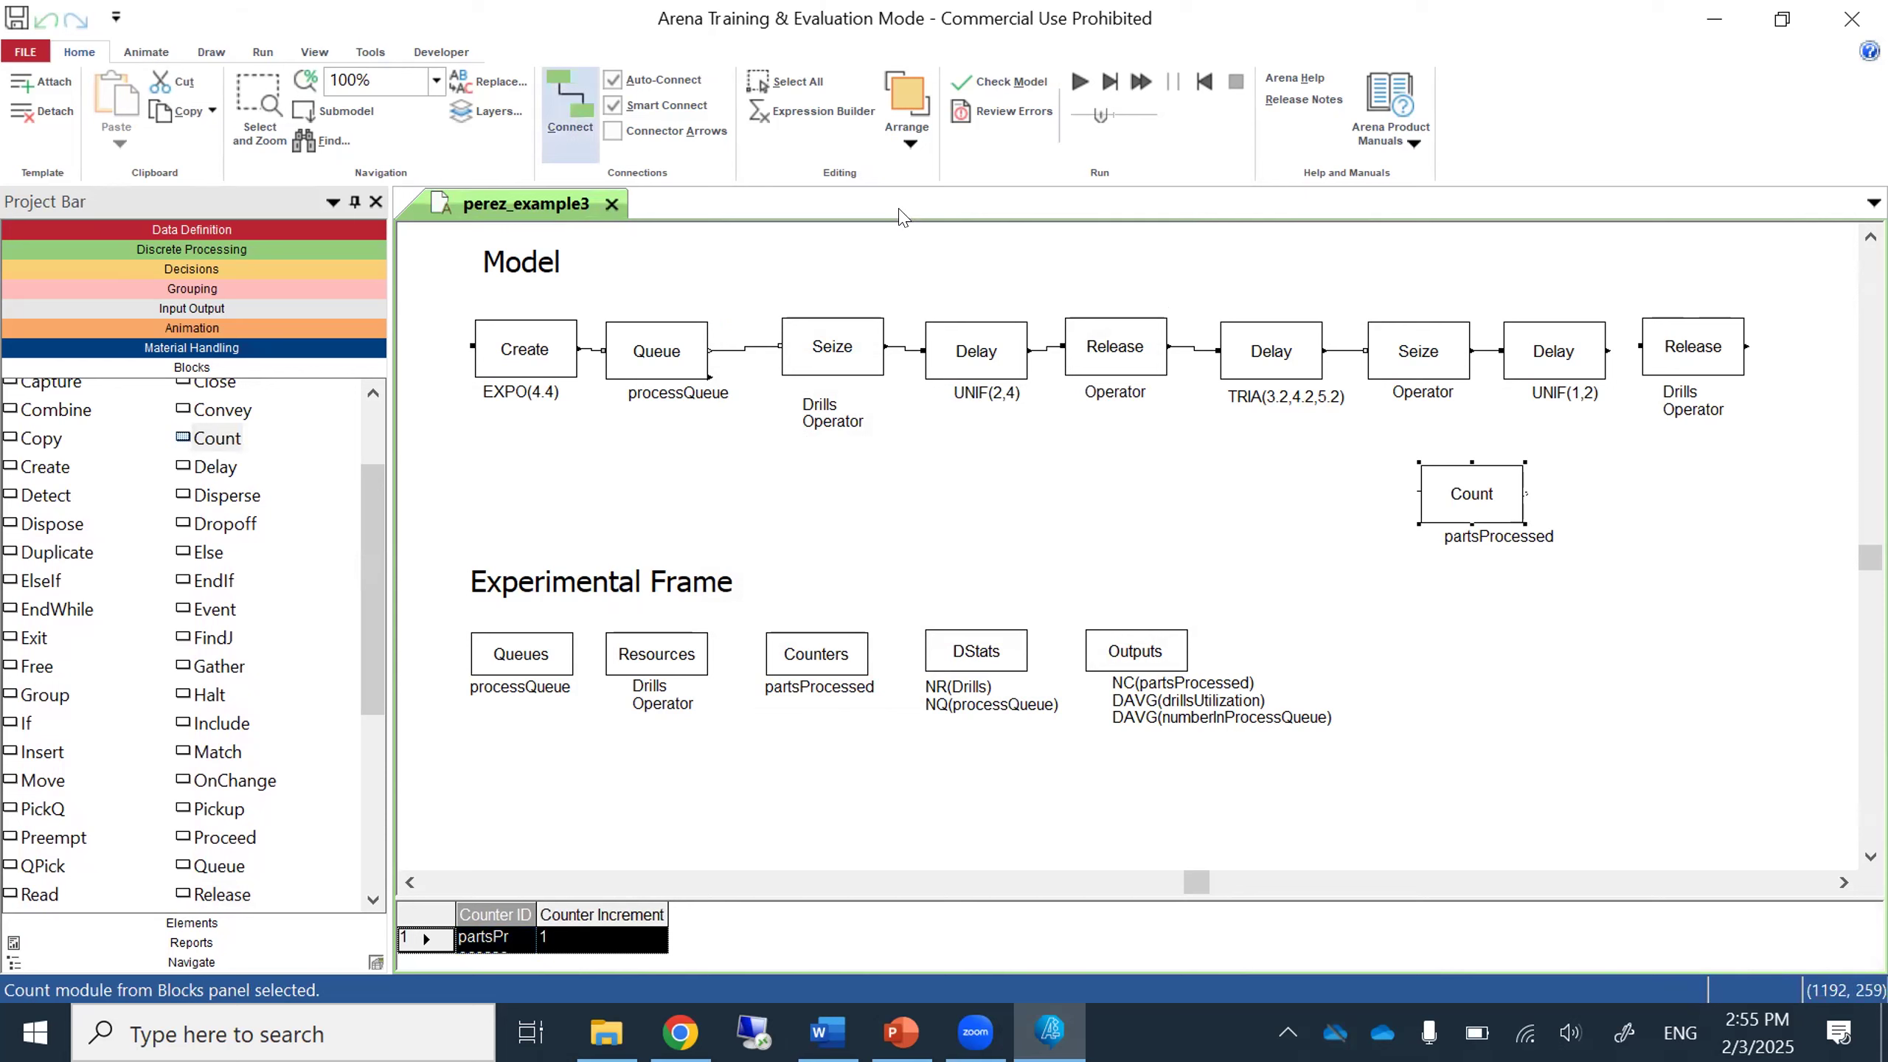
{"action": "left_click", "coordinate": [1608, 350]}
{"action": "left_click", "coordinate": [1640, 346]}
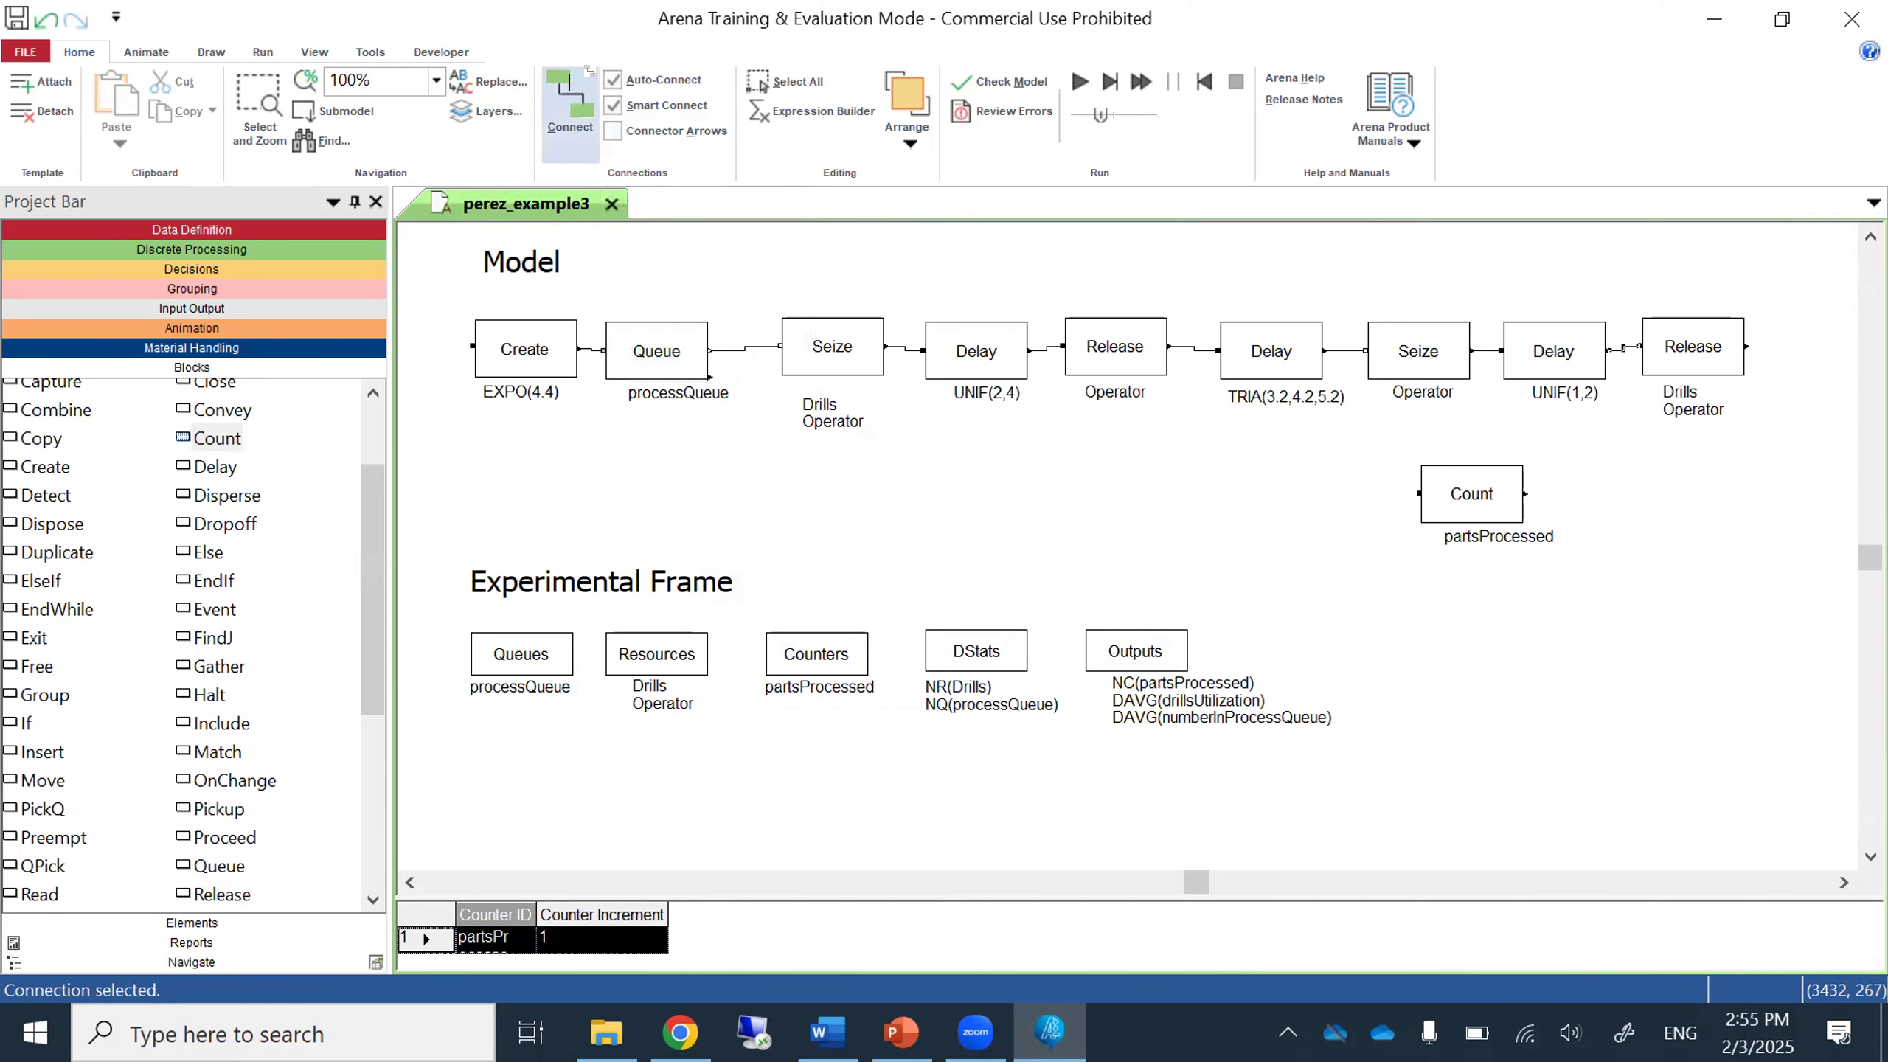
{"action": "left_click", "coordinate": [1745, 346]}
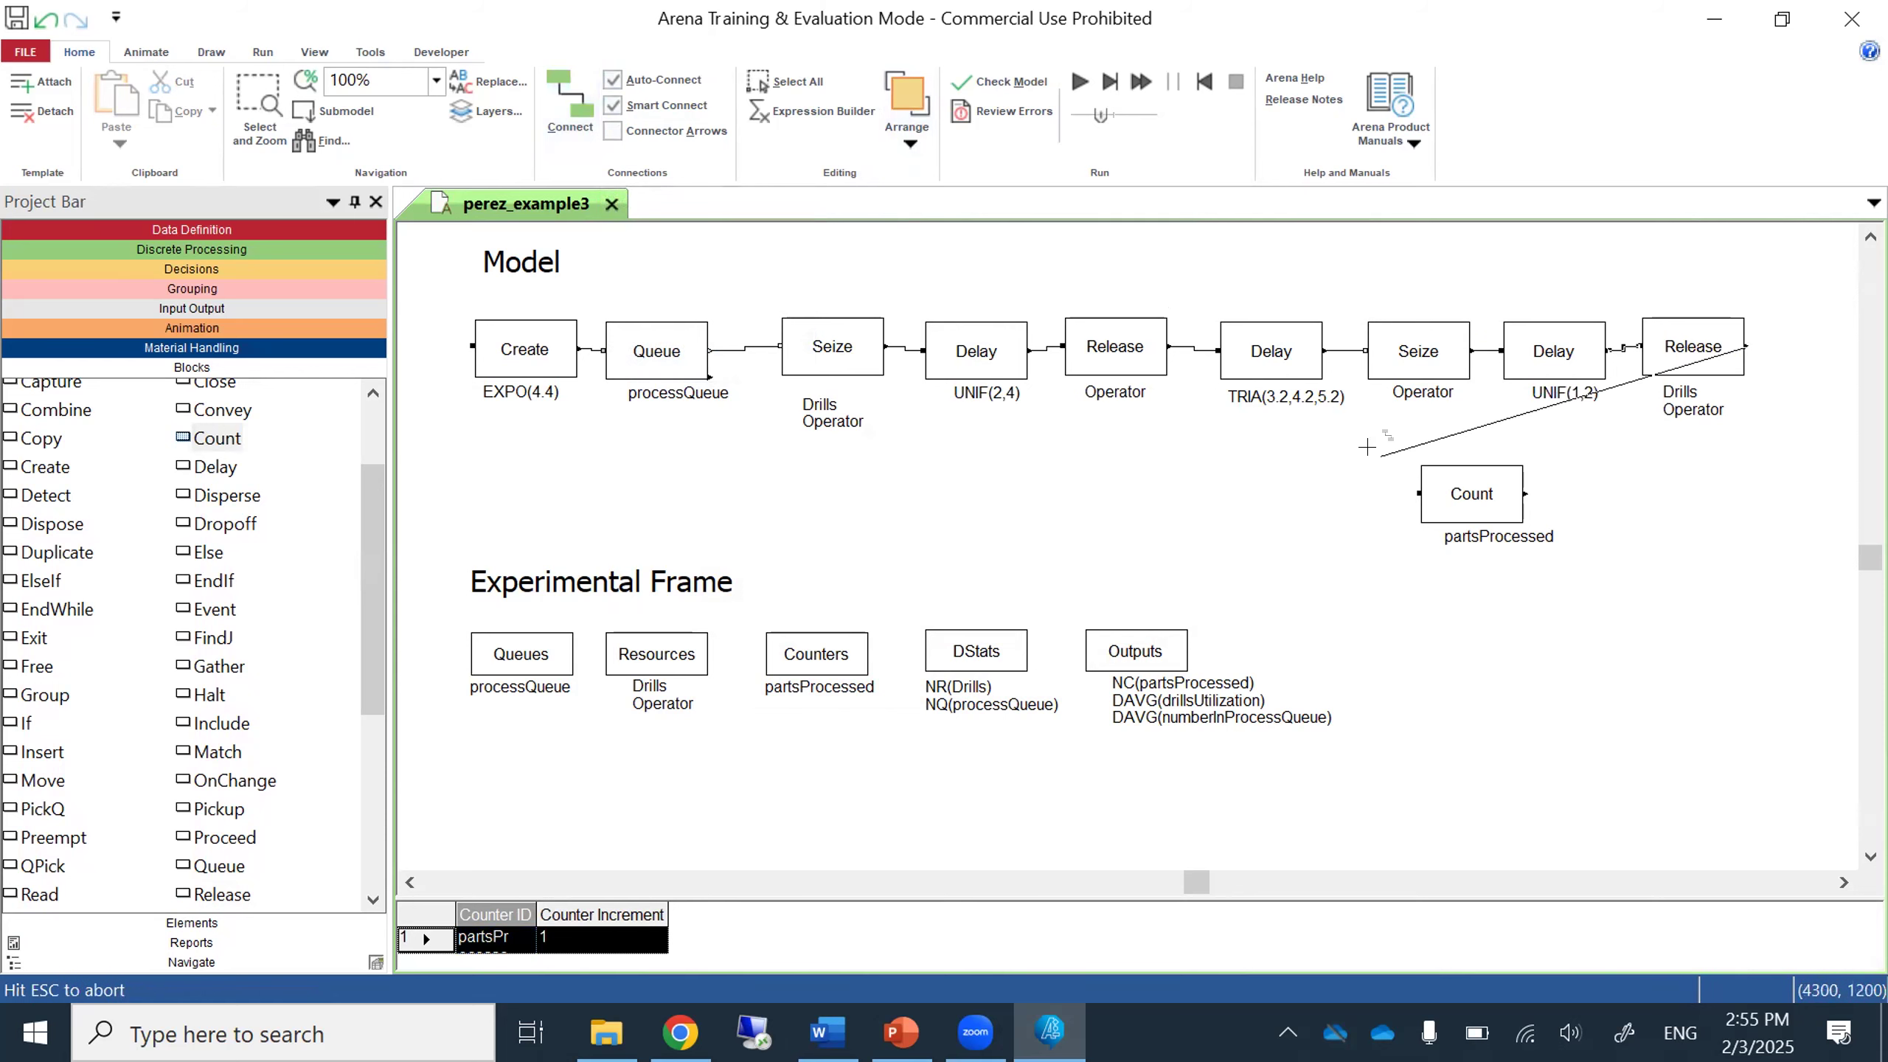
{"action": "left_click", "coordinate": [1409, 487]}
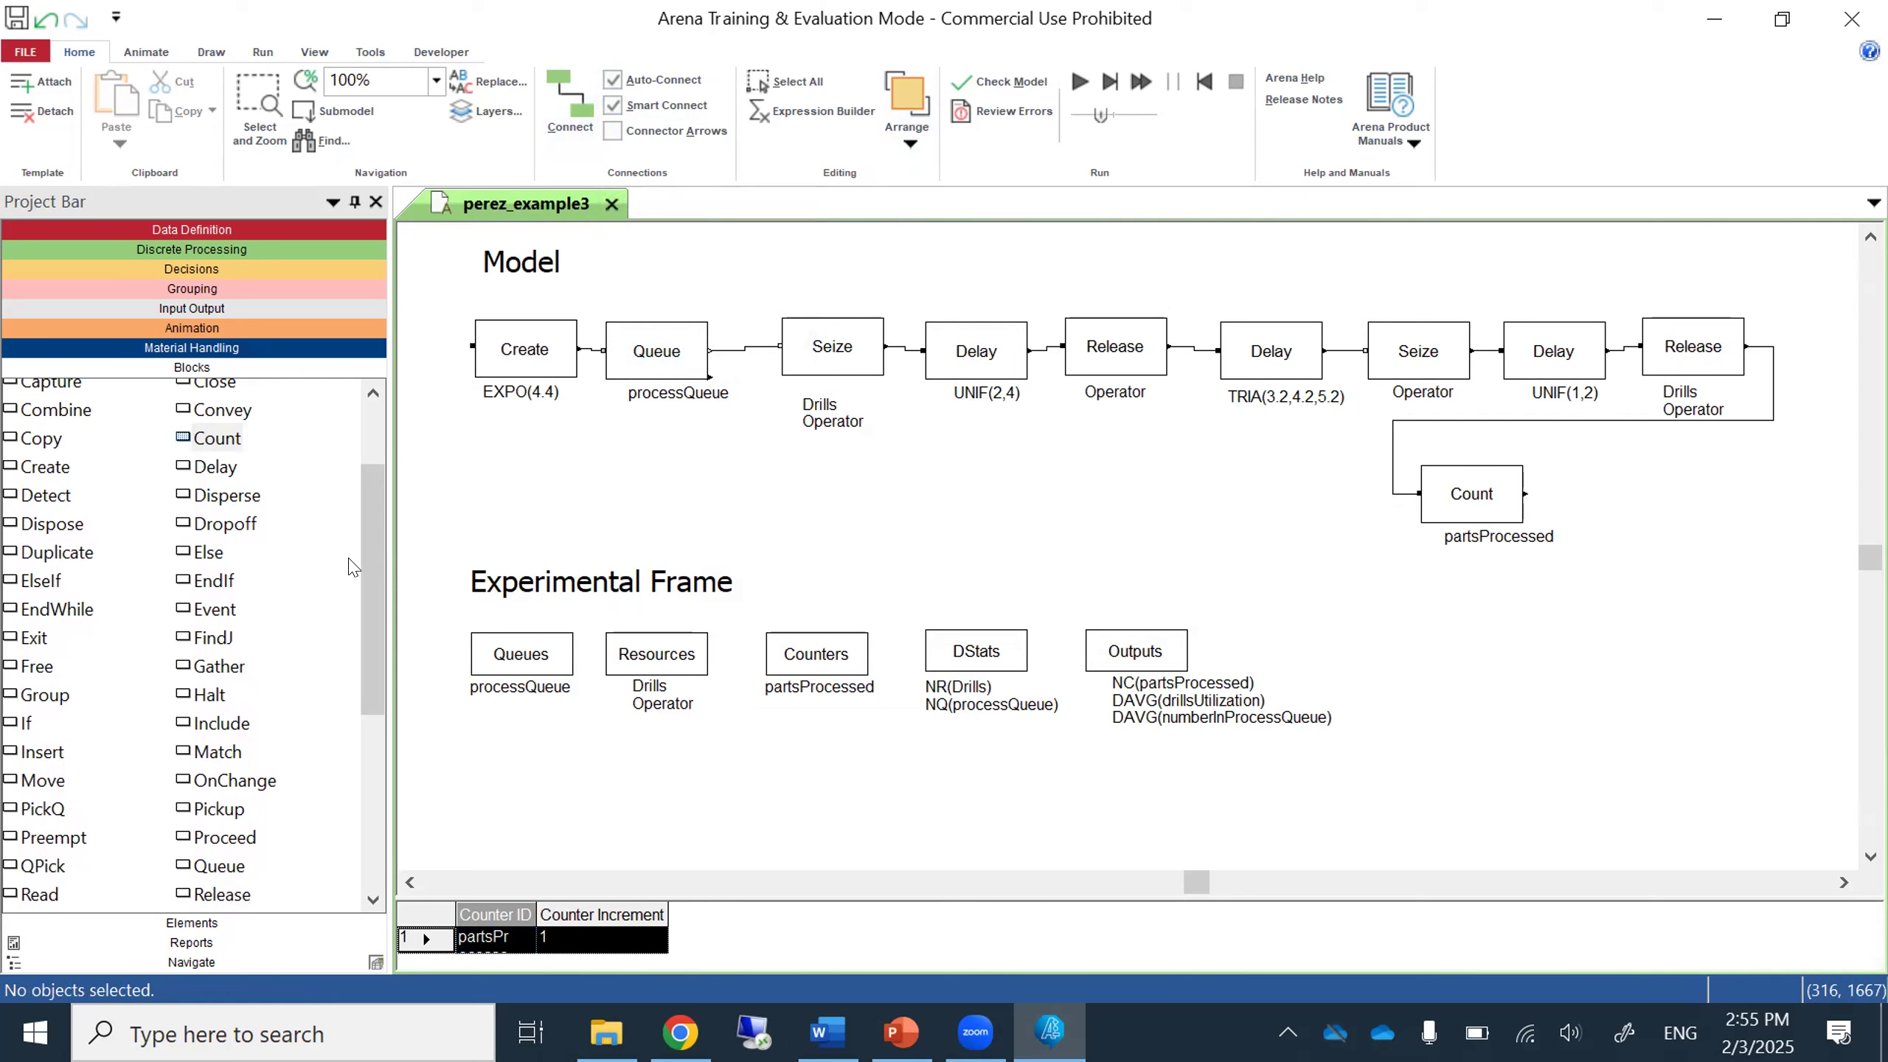
Place a Dispose block after the Count block and connect Count to it.
{"action": "left_click_drag", "start_coordinate": [53, 523], "coordinate": [1575, 492]}
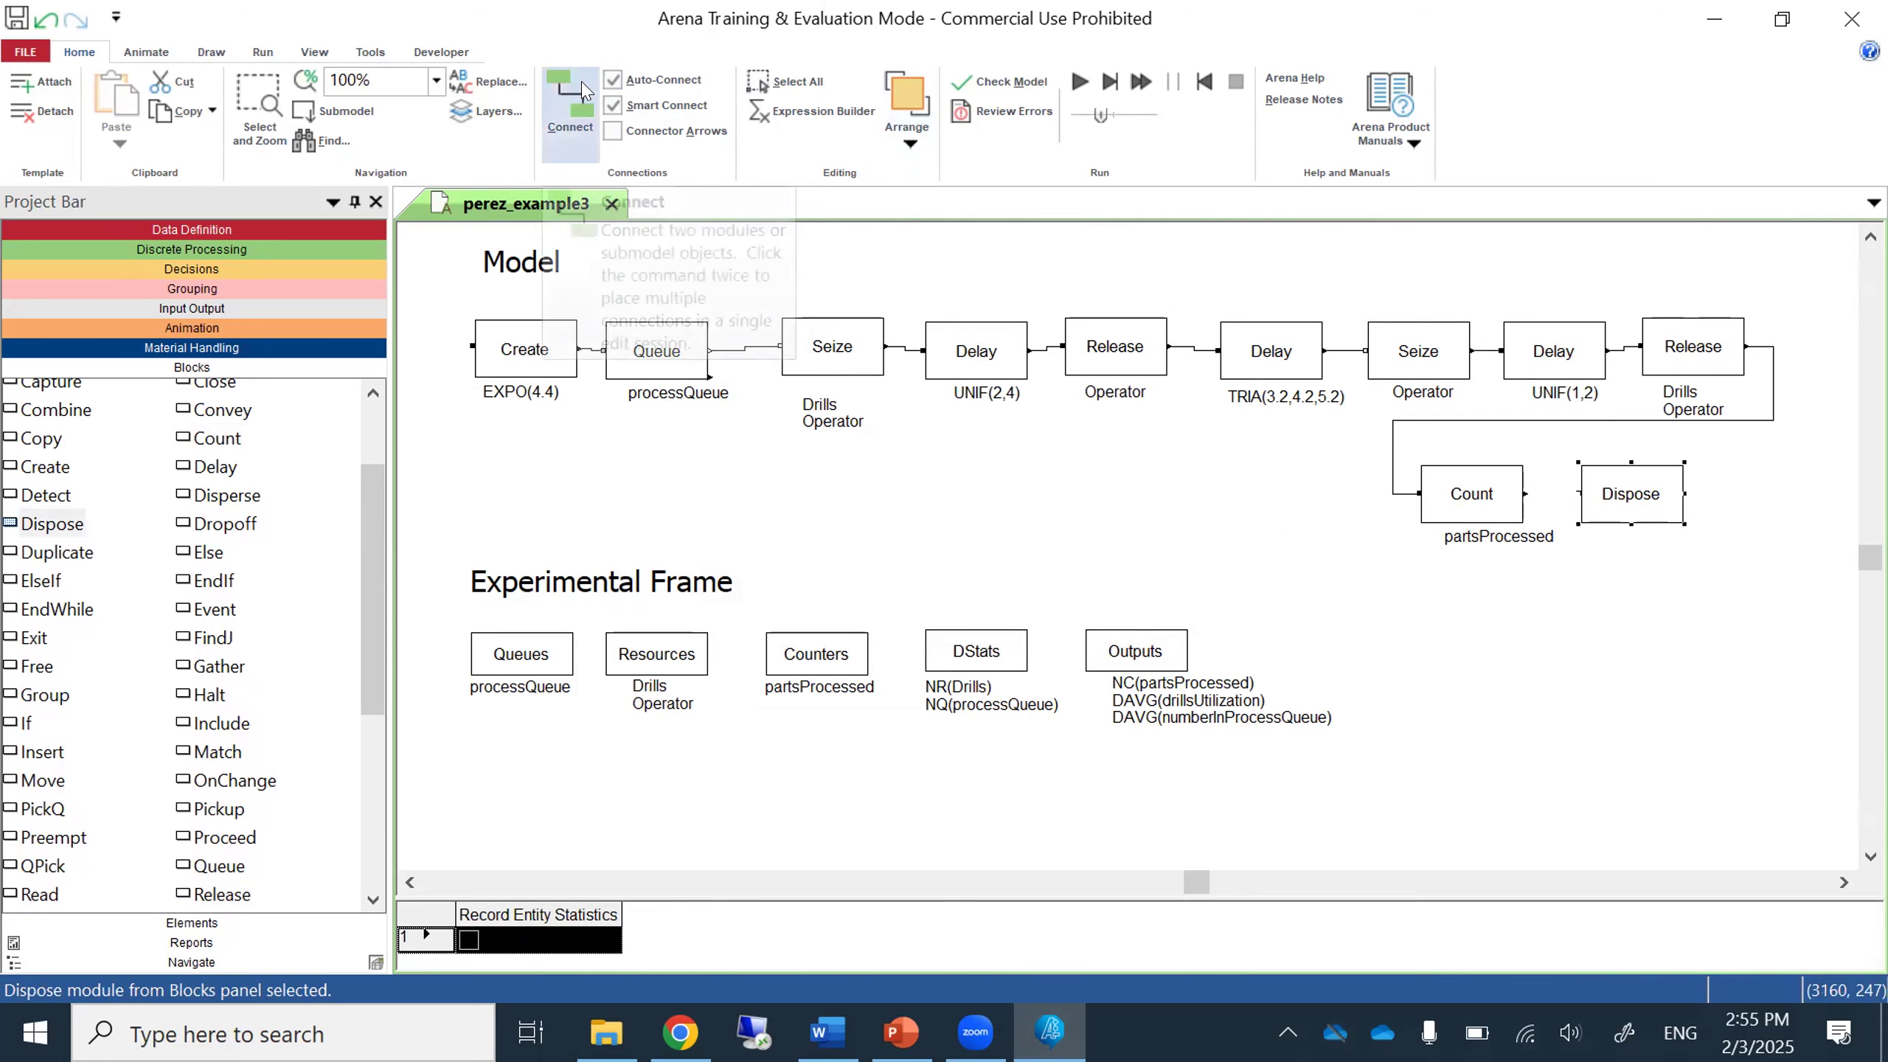
{"action": "left_click", "coordinate": [1524, 494]}
{"action": "left_click", "coordinate": [1579, 494]}
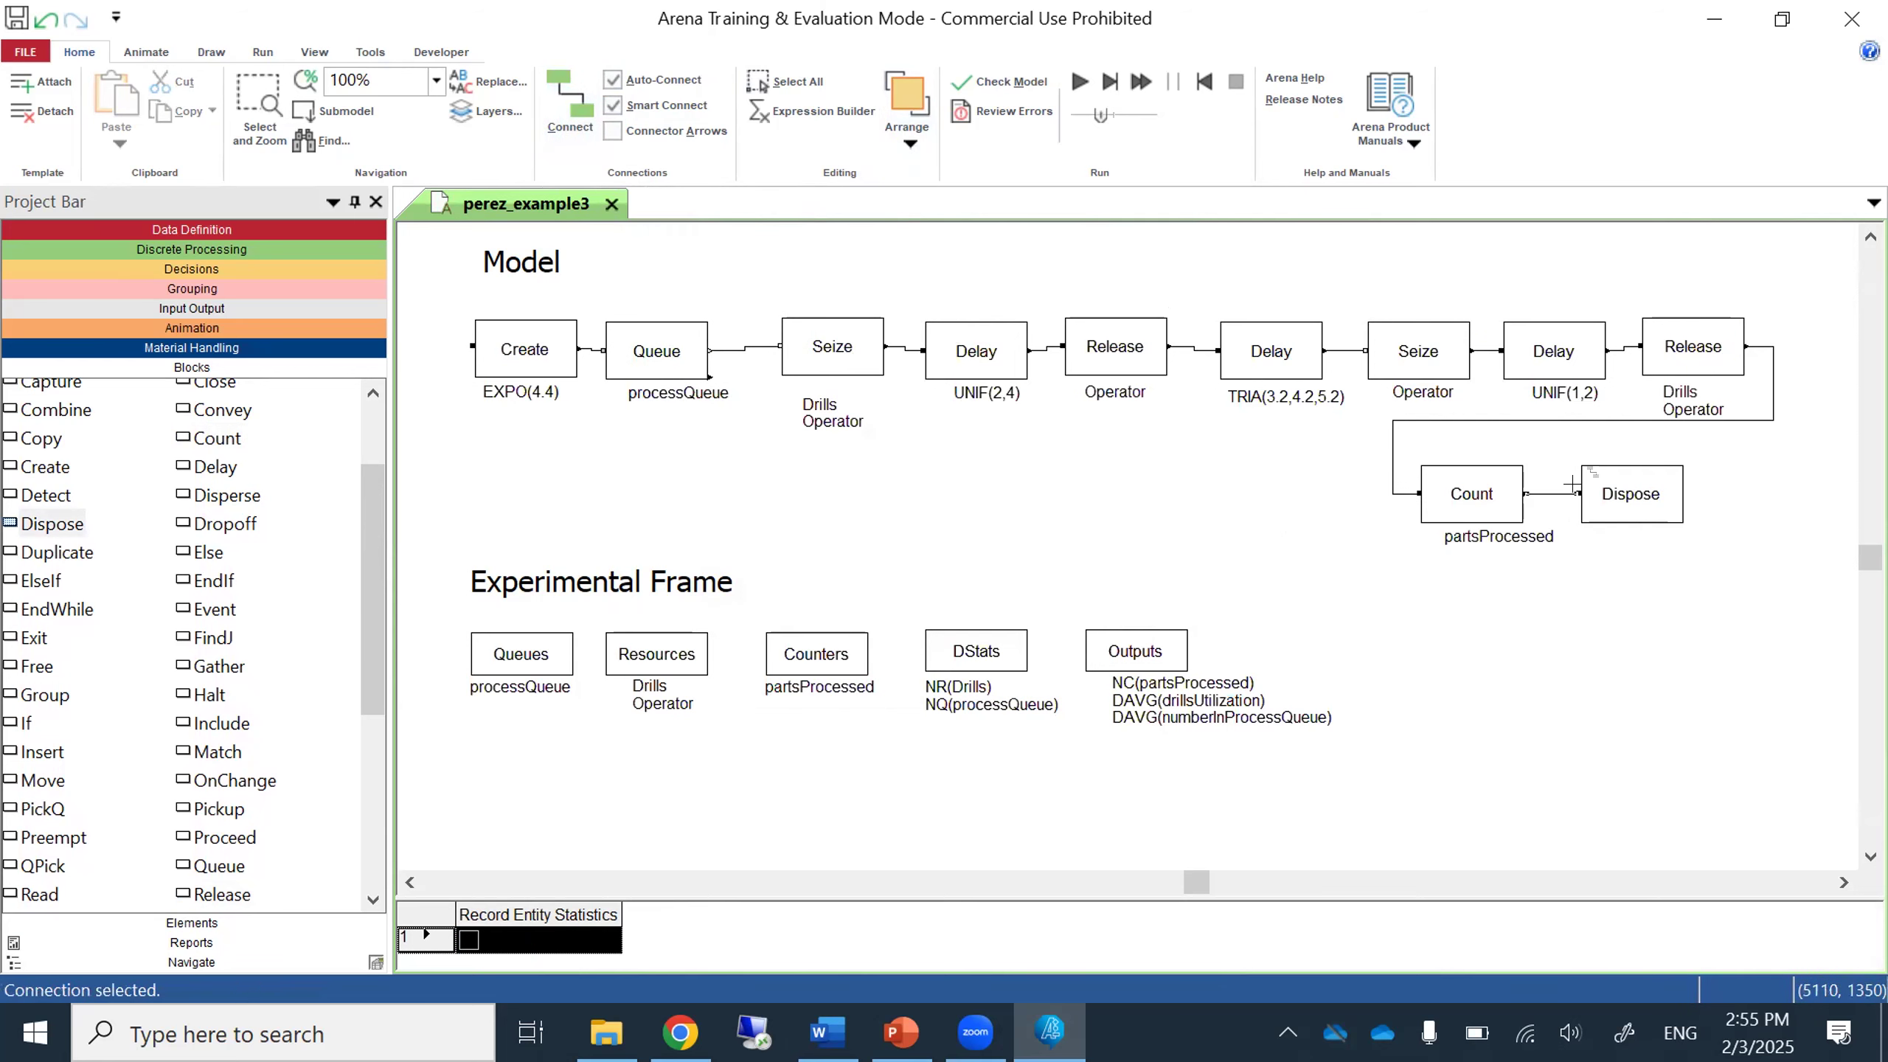
Save the model and check it for errors.
{"action": "left_click", "coordinate": [16, 19]}
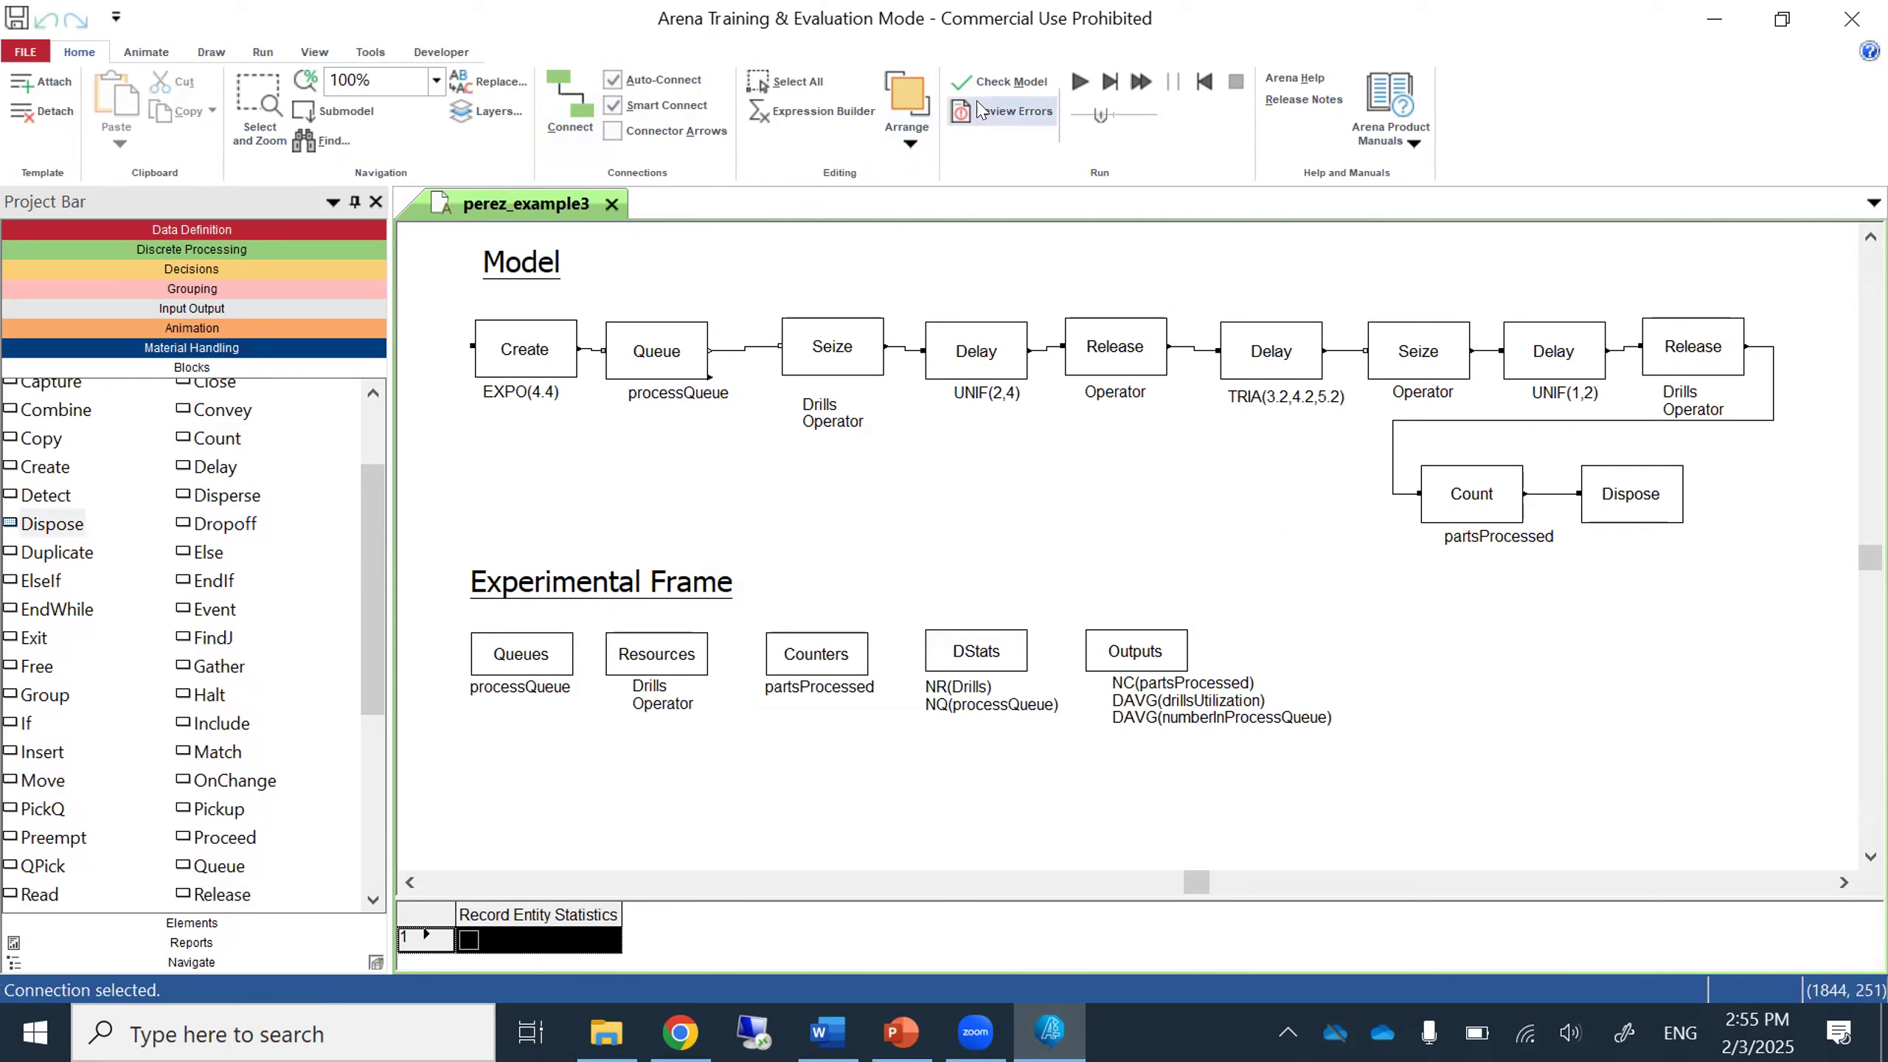
{"action": "left_click", "coordinate": [1015, 83]}
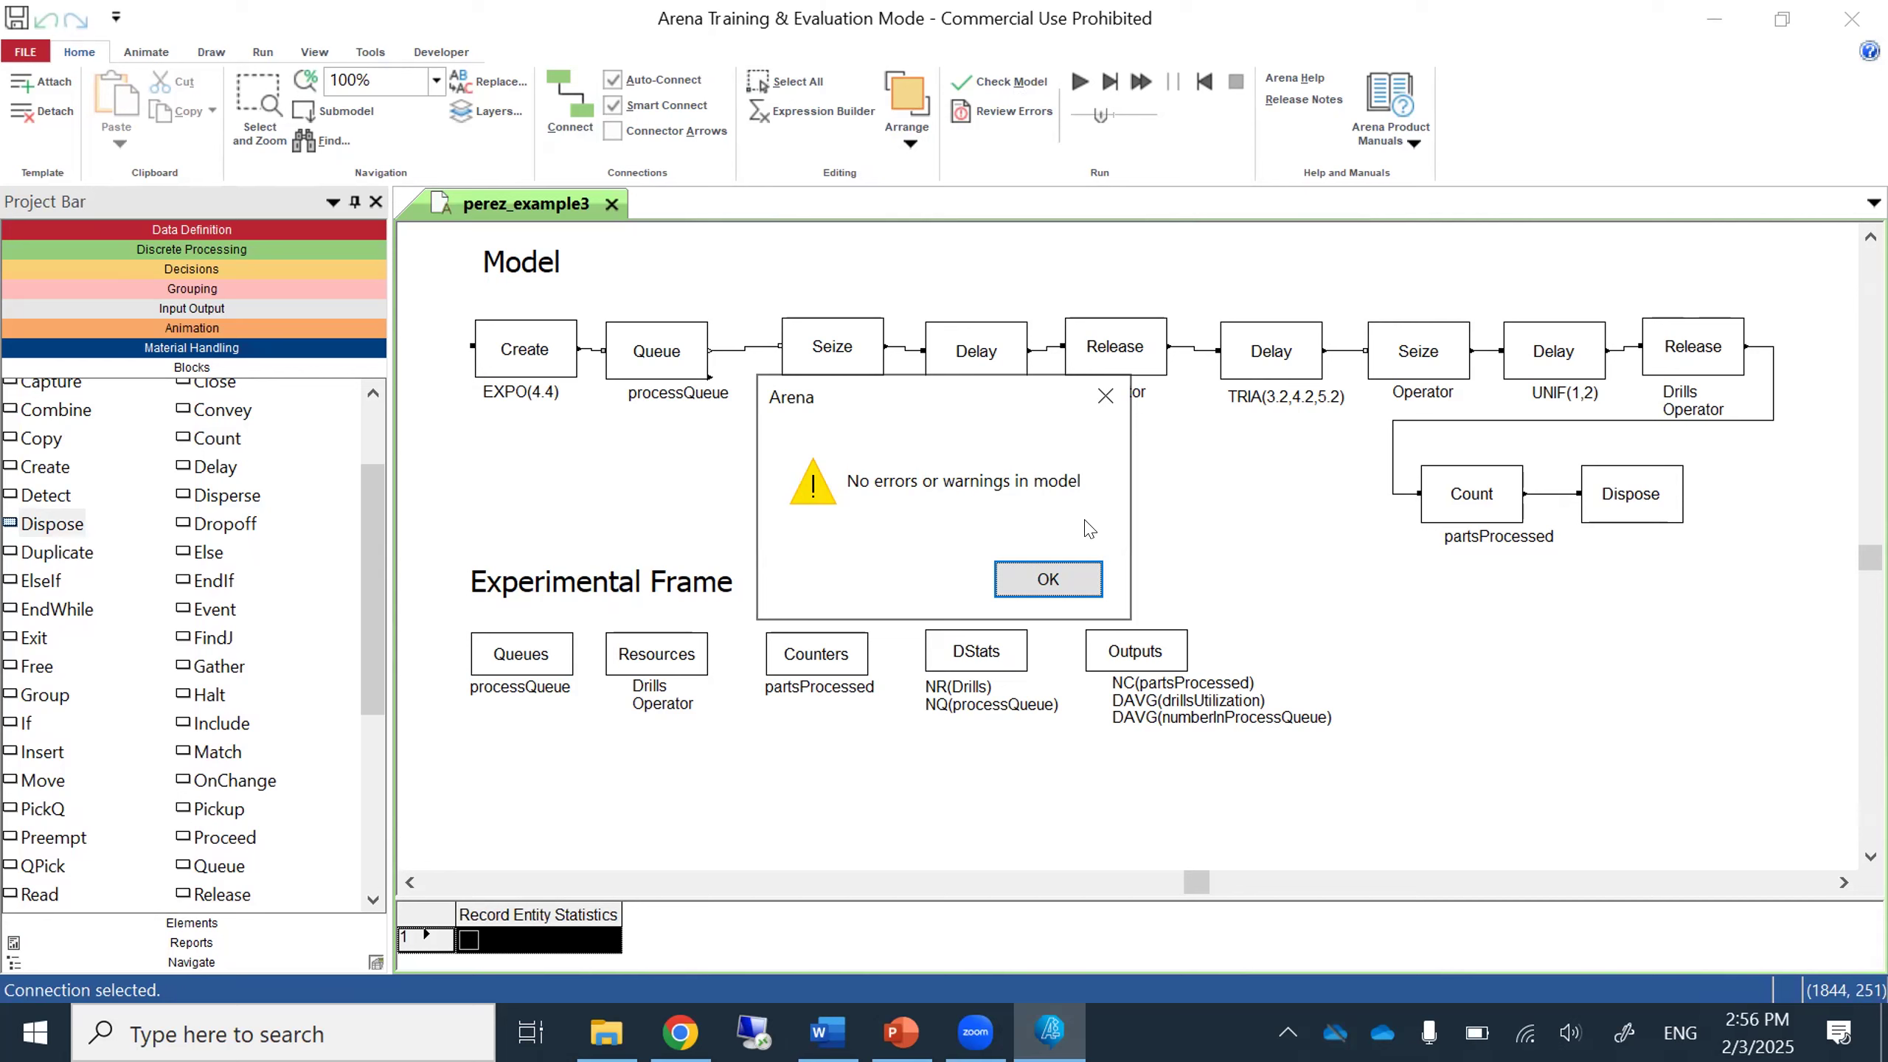
{"action": "left_click", "coordinate": [1058, 577]}
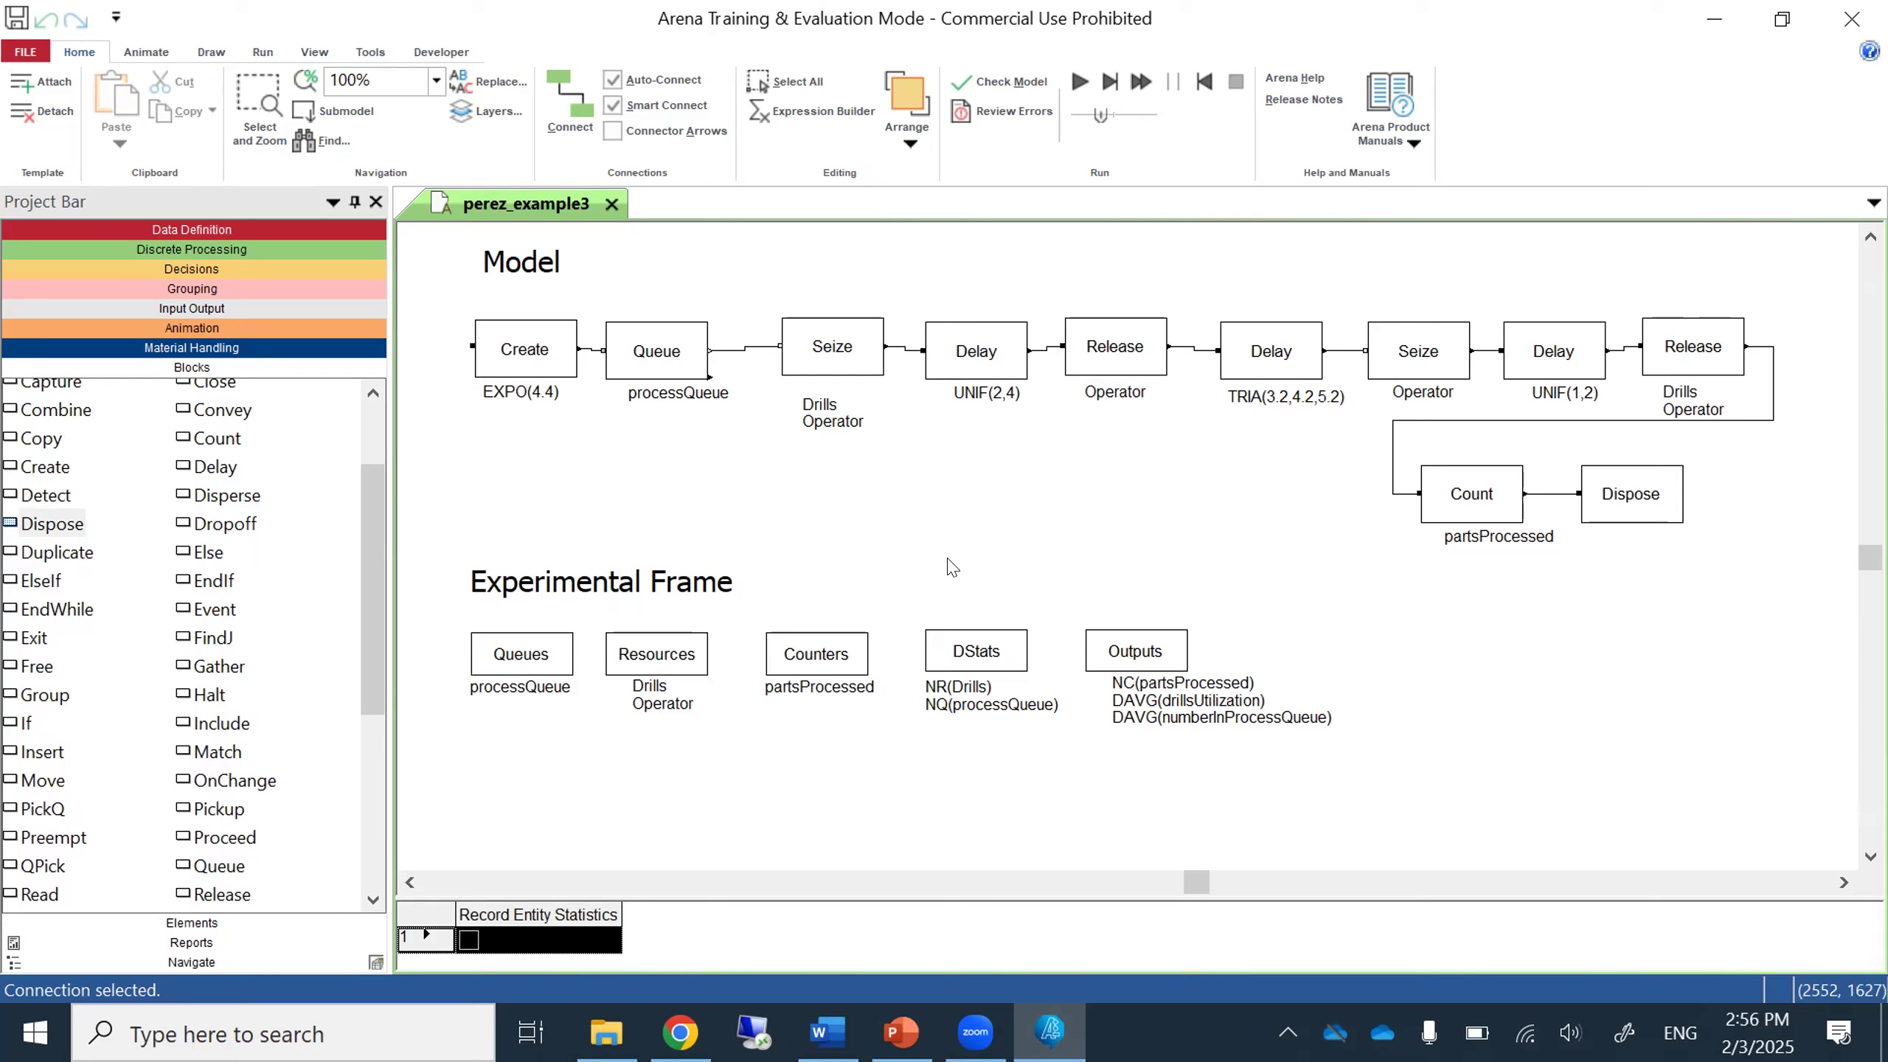
Set the default report to SIMAN Summary Report in the run setup and apply it, consulting the example slide in PowerPoint.
{"action": "left_click", "coordinate": [253, 52]}
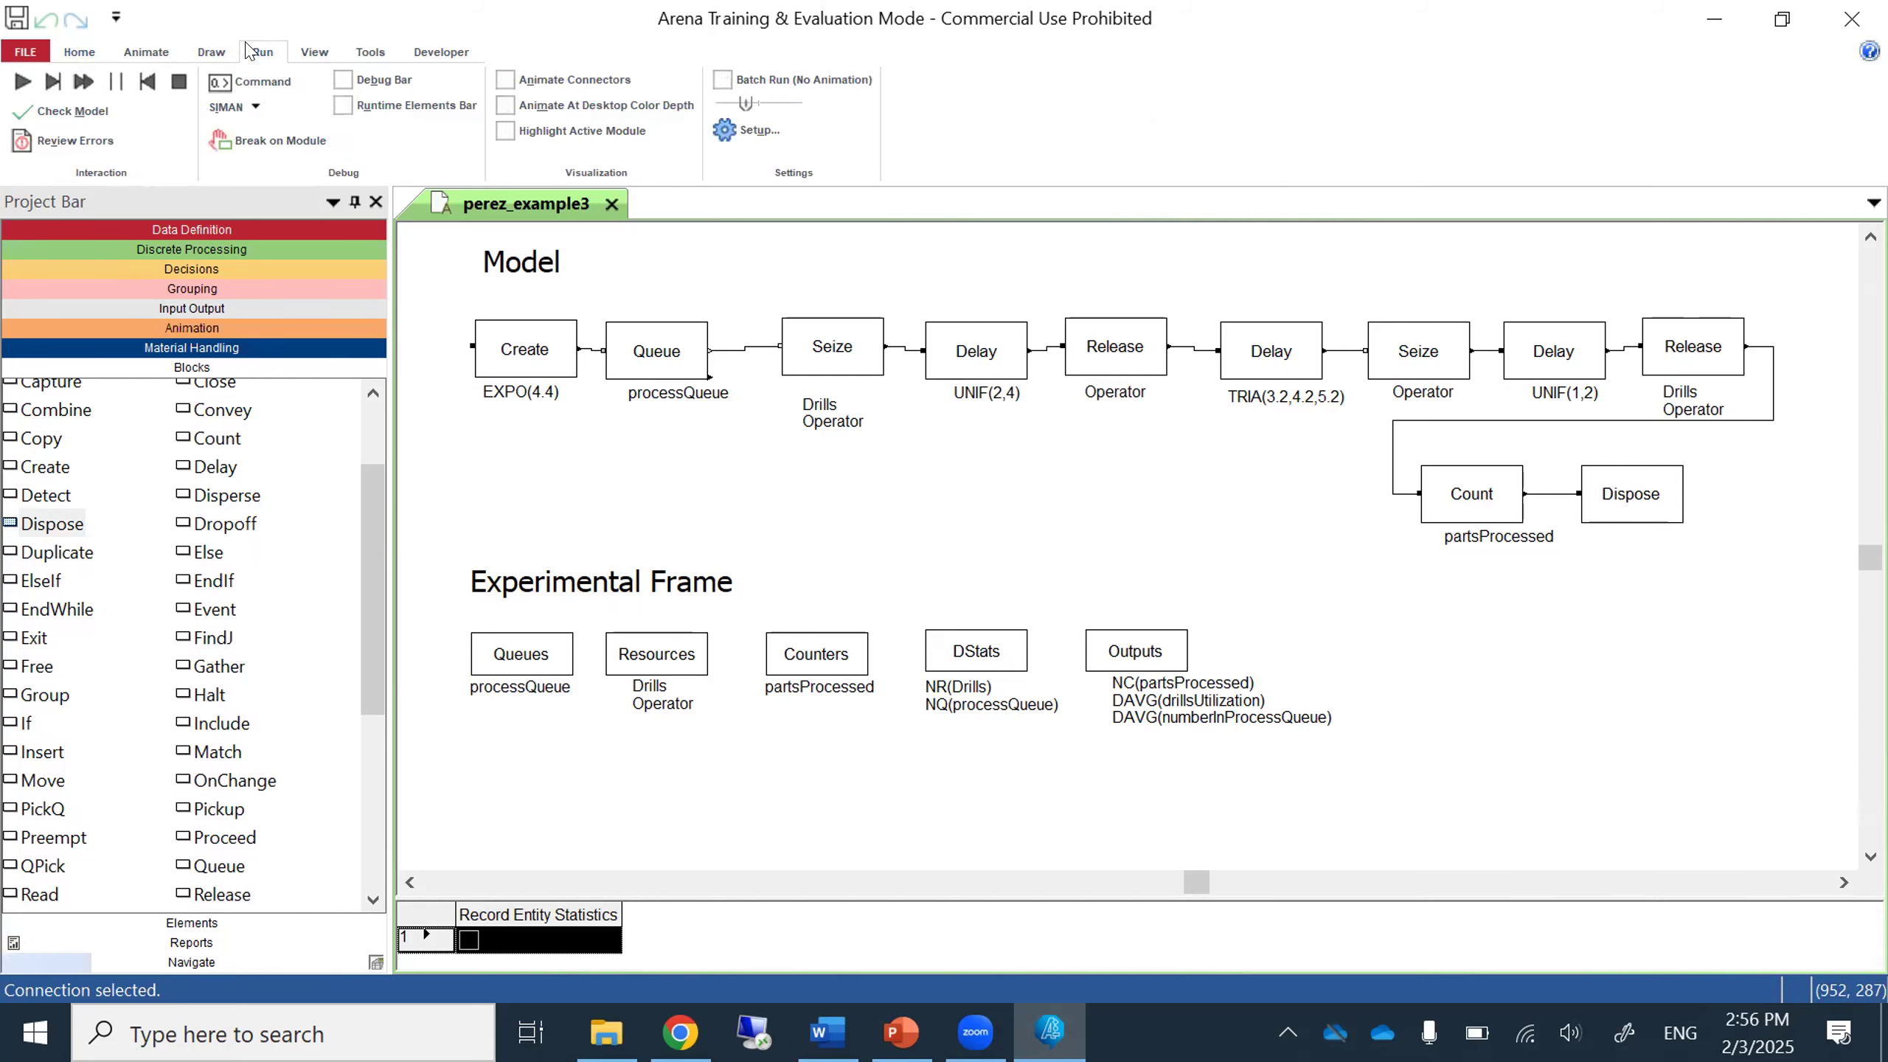
{"action": "left_click", "coordinate": [763, 130]}
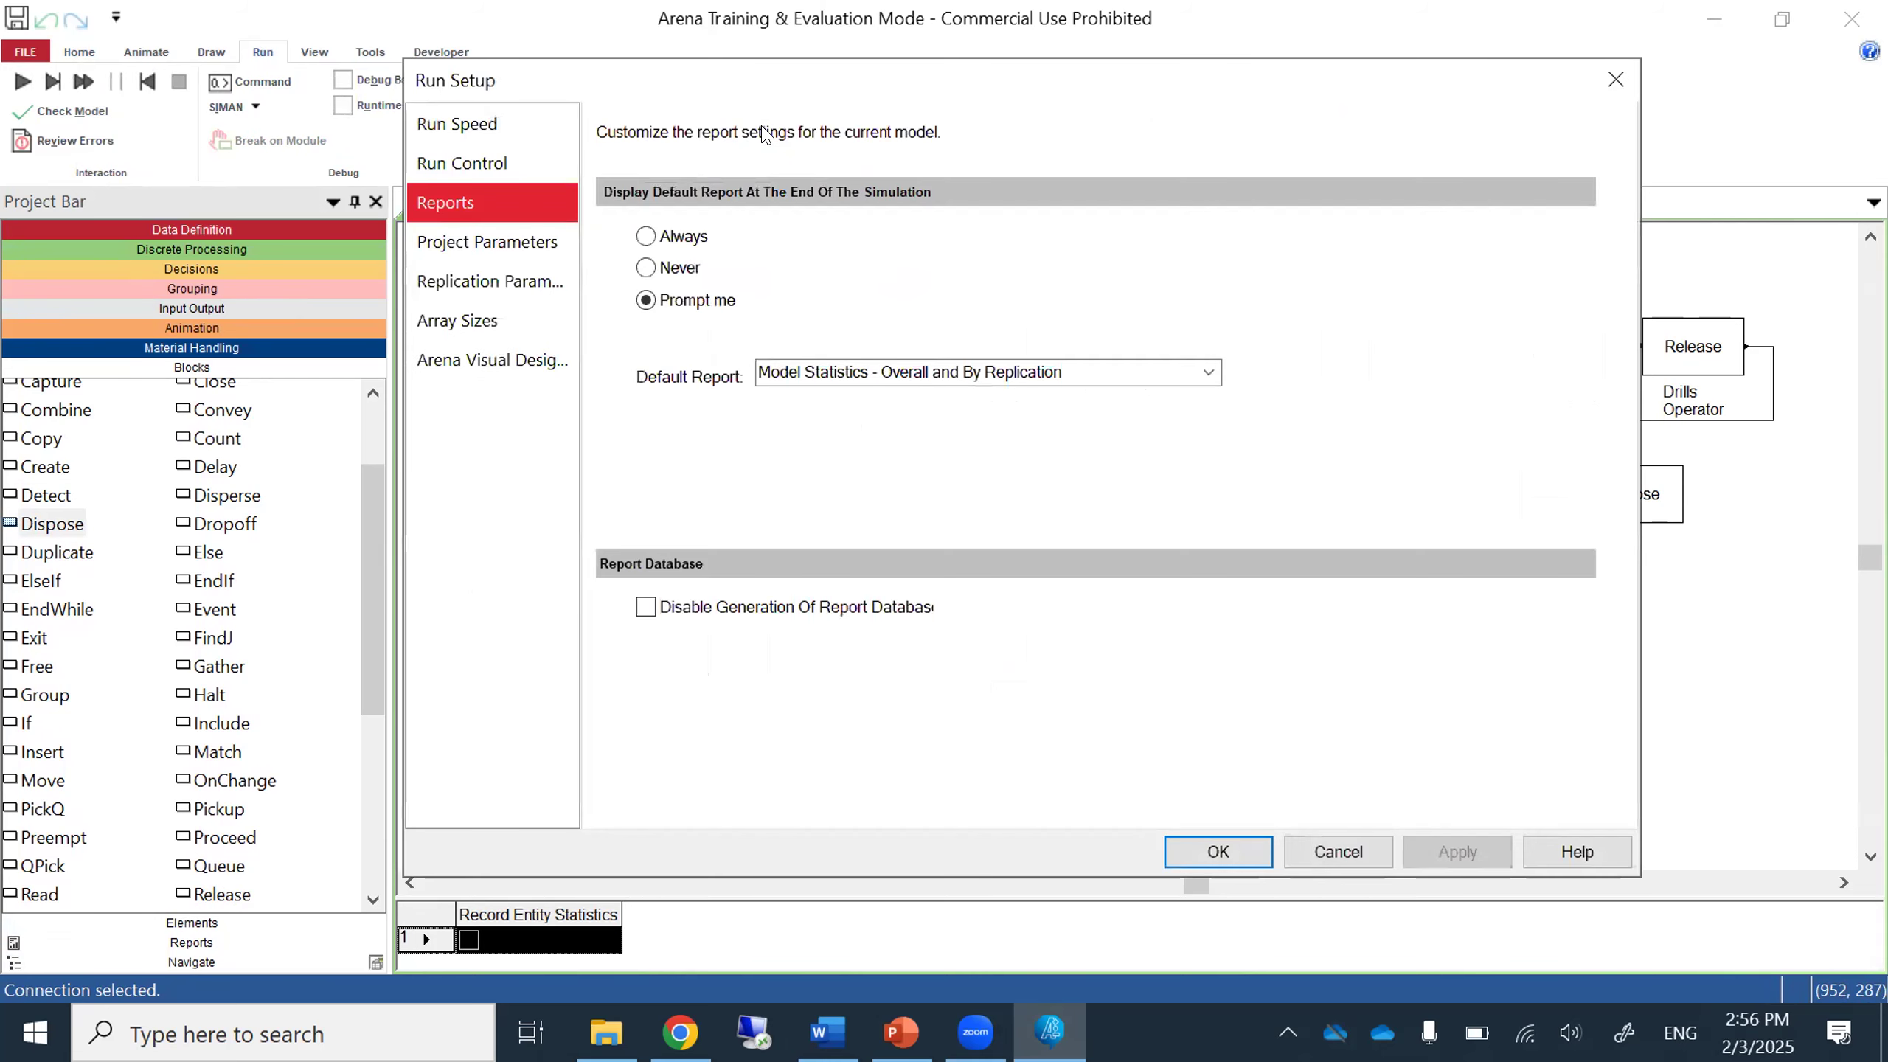
{"action": "left_click", "coordinate": [902, 1033]}
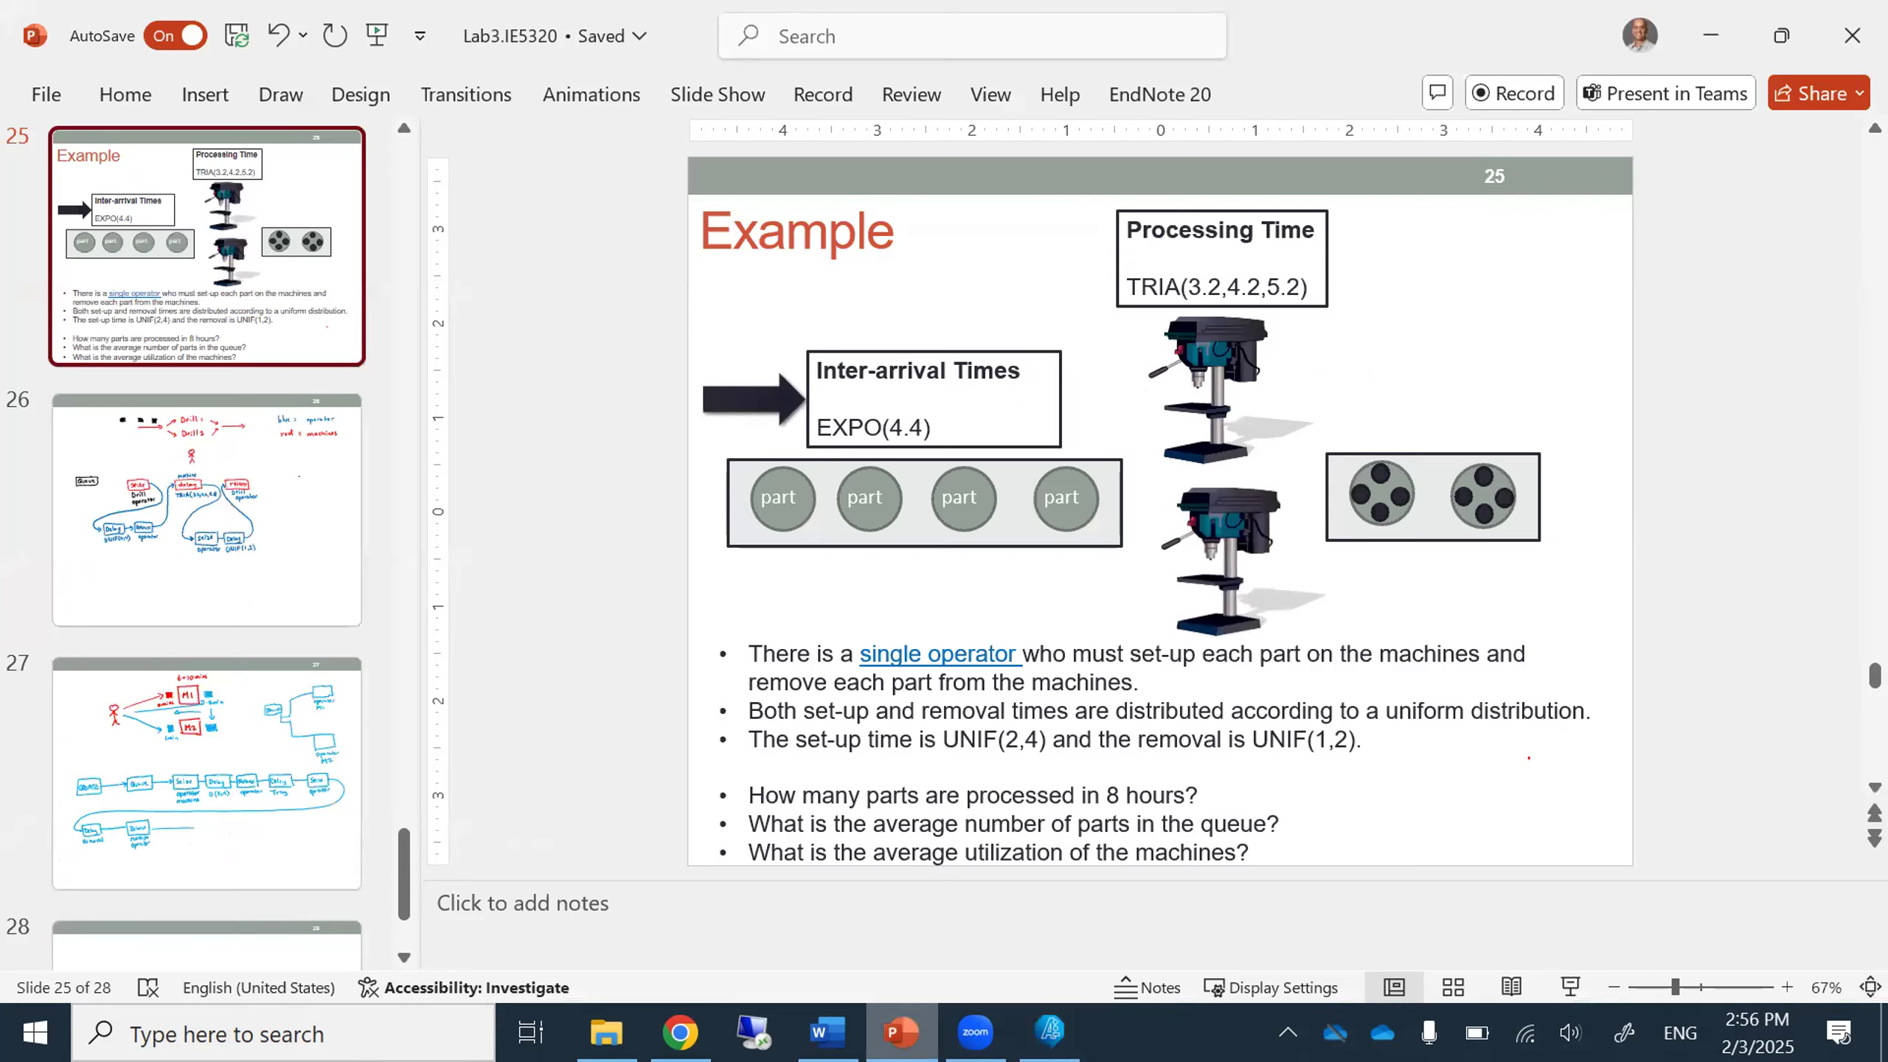
{"action": "left_click", "coordinate": [901, 1033]}
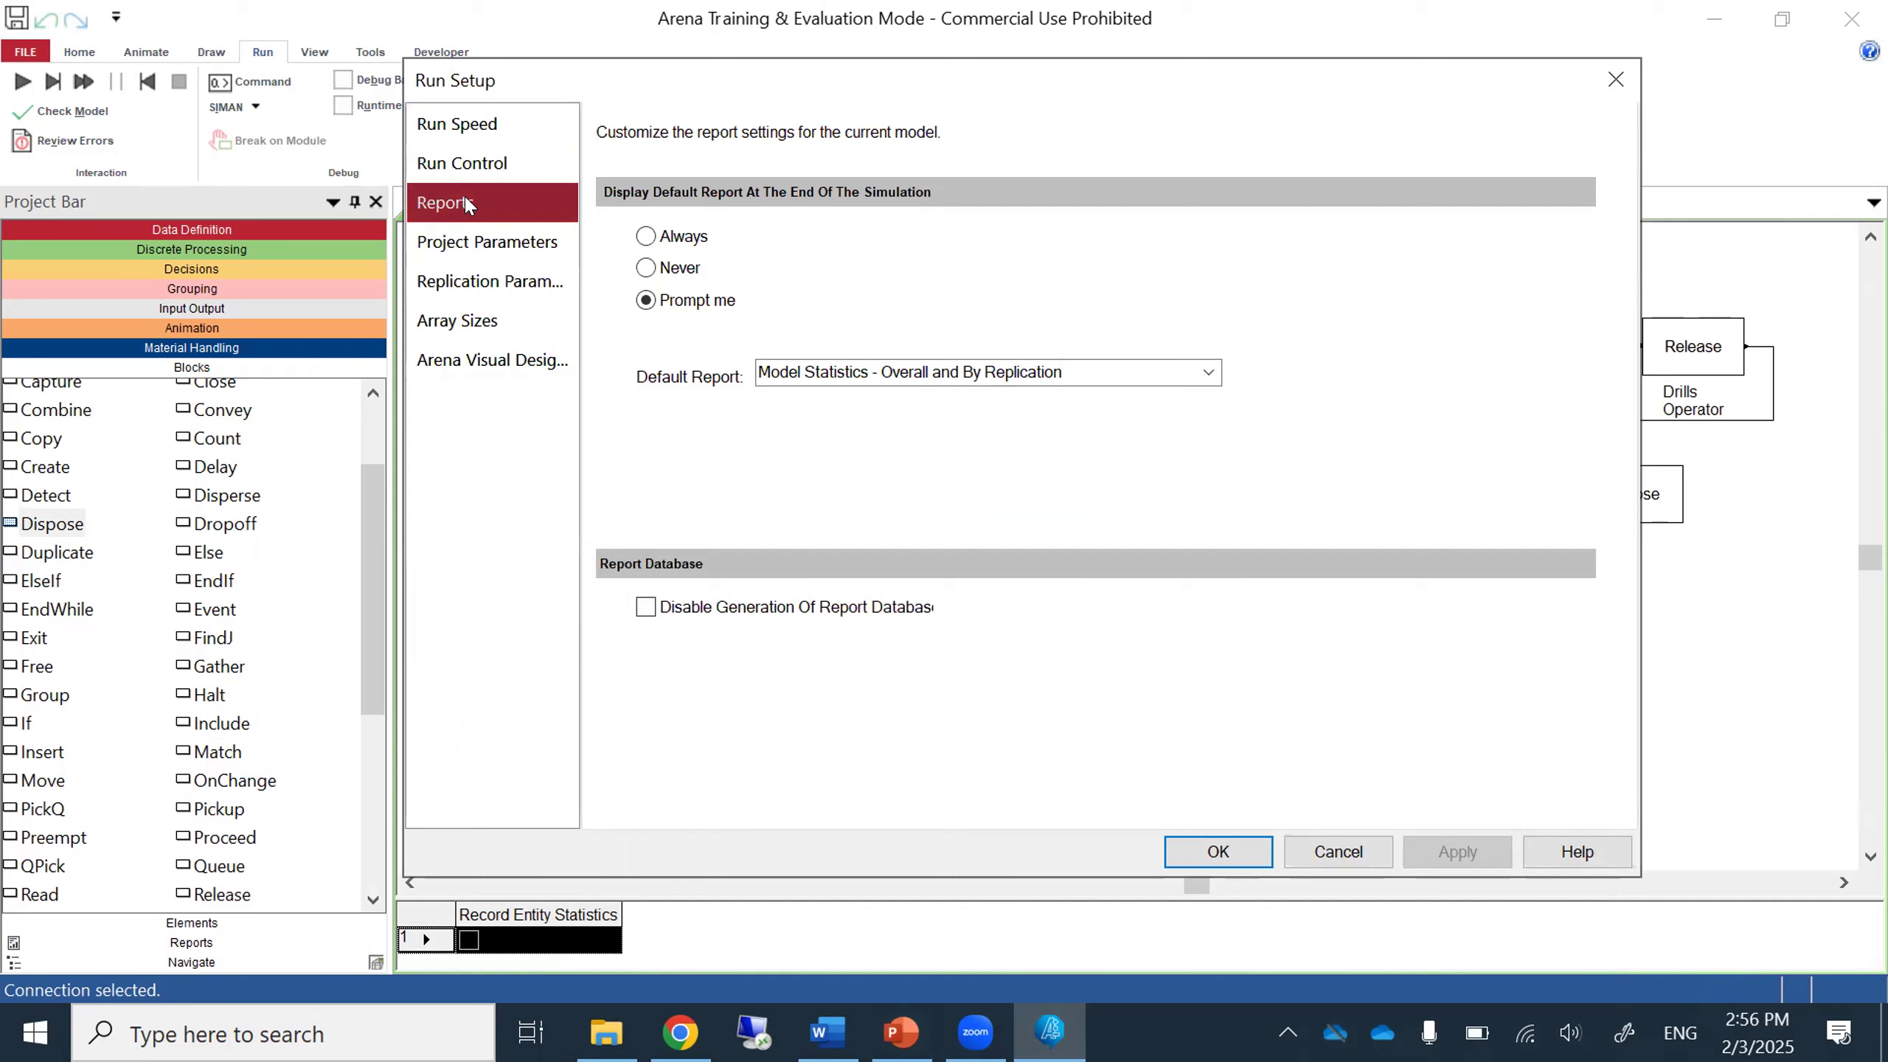
{"action": "left_click", "coordinate": [483, 202]}
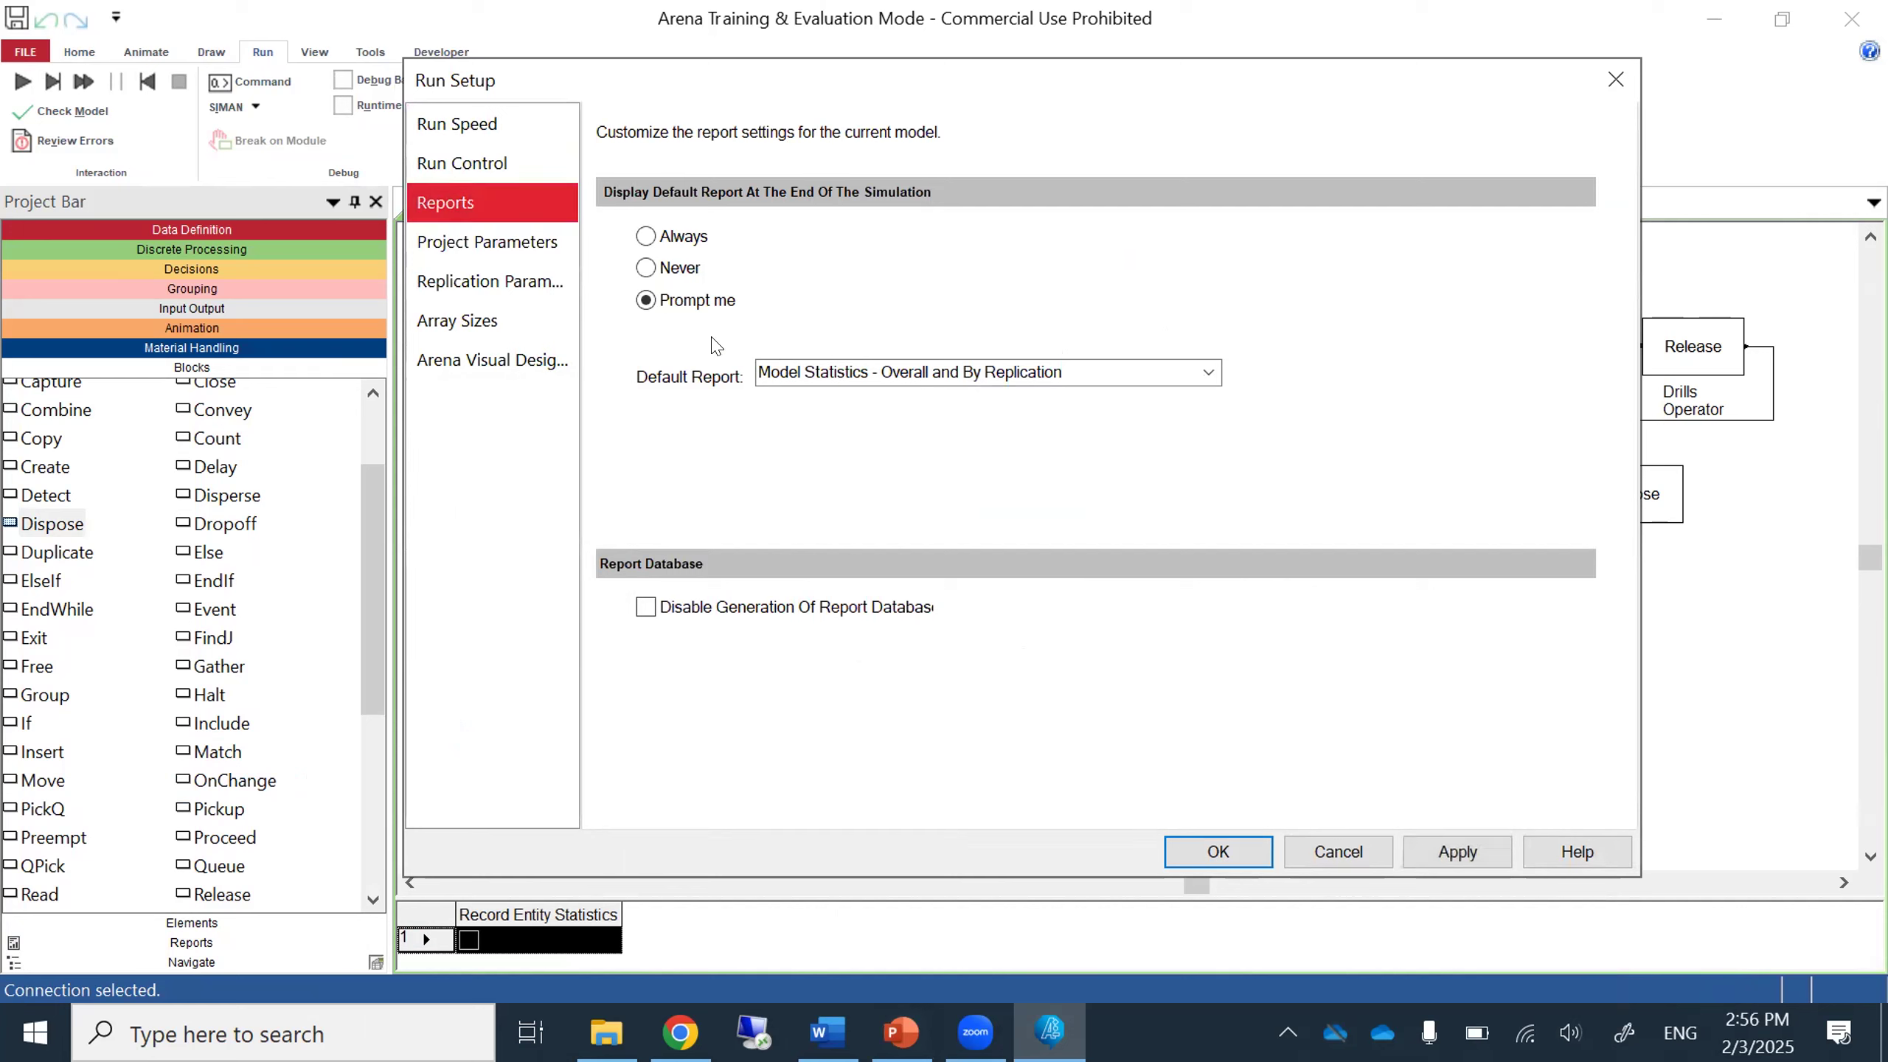
{"action": "left_click", "coordinate": [1208, 371]}
{"action": "left_click", "coordinate": [1139, 418]}
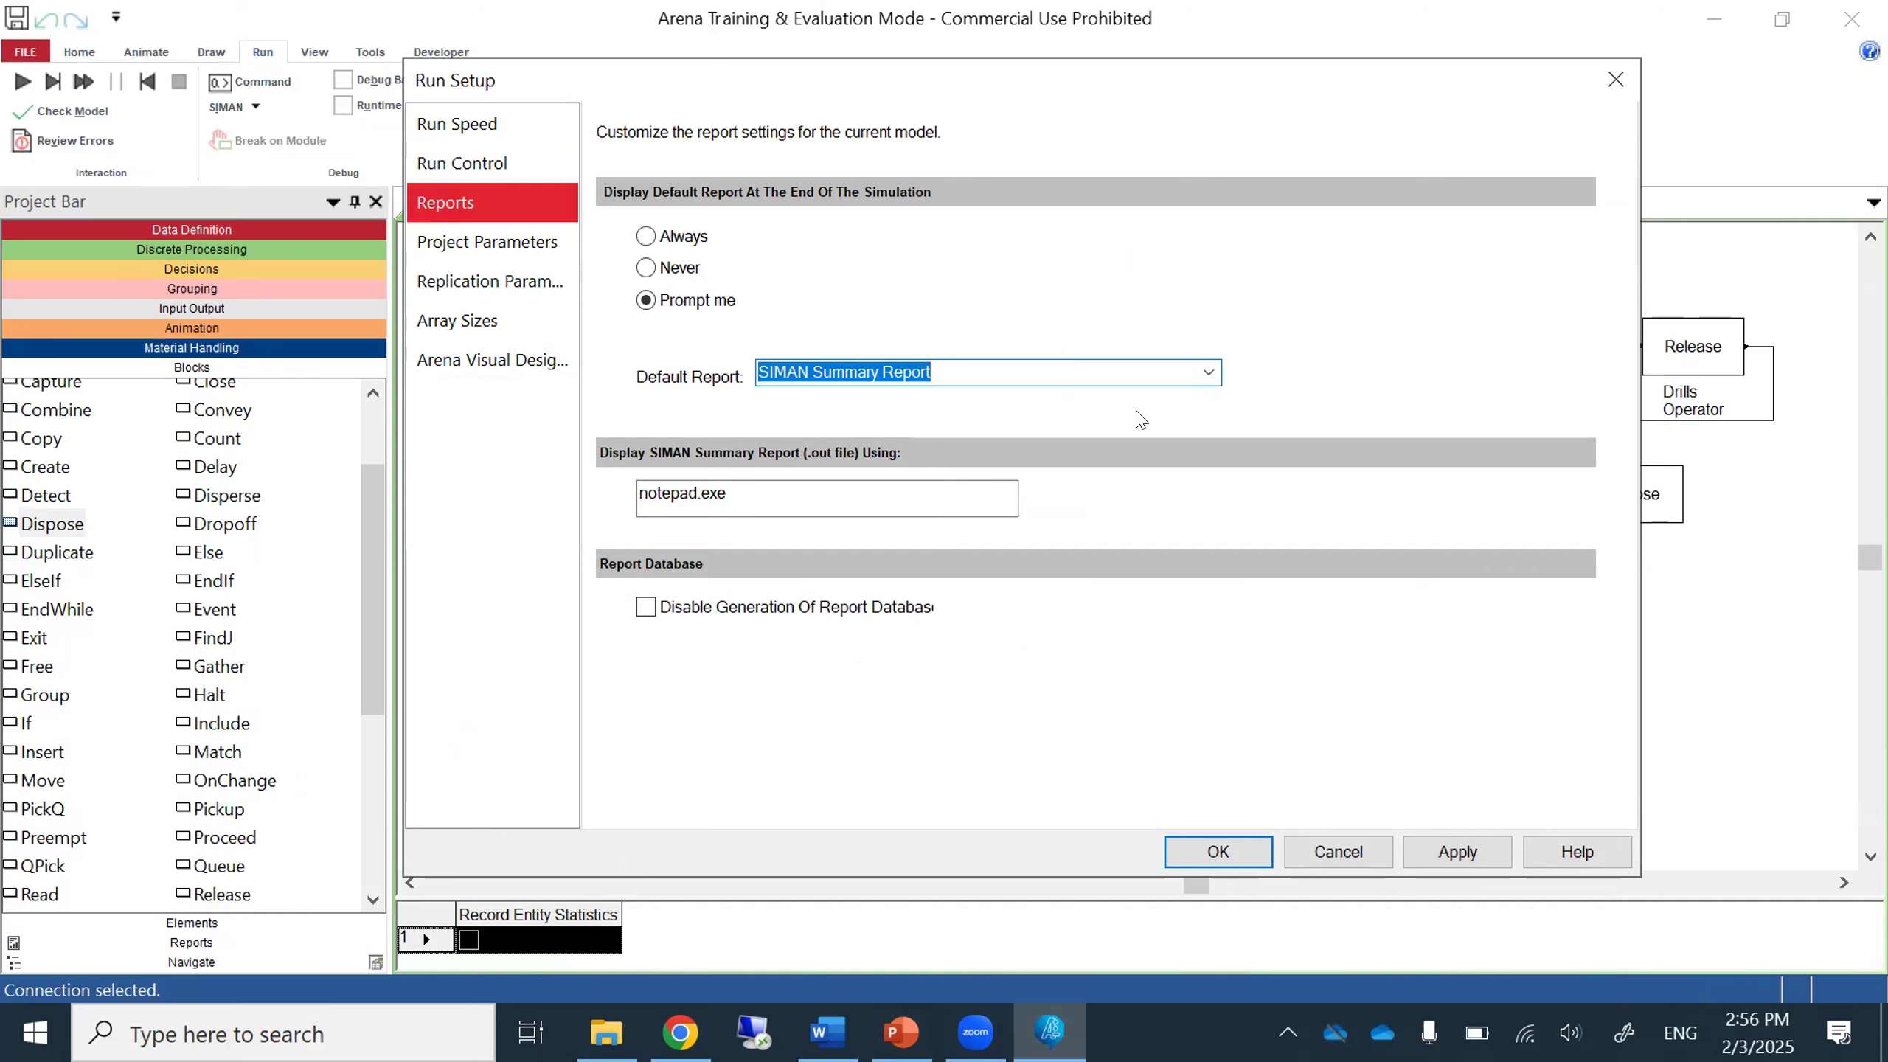
{"action": "left_click", "coordinate": [1436, 850]}
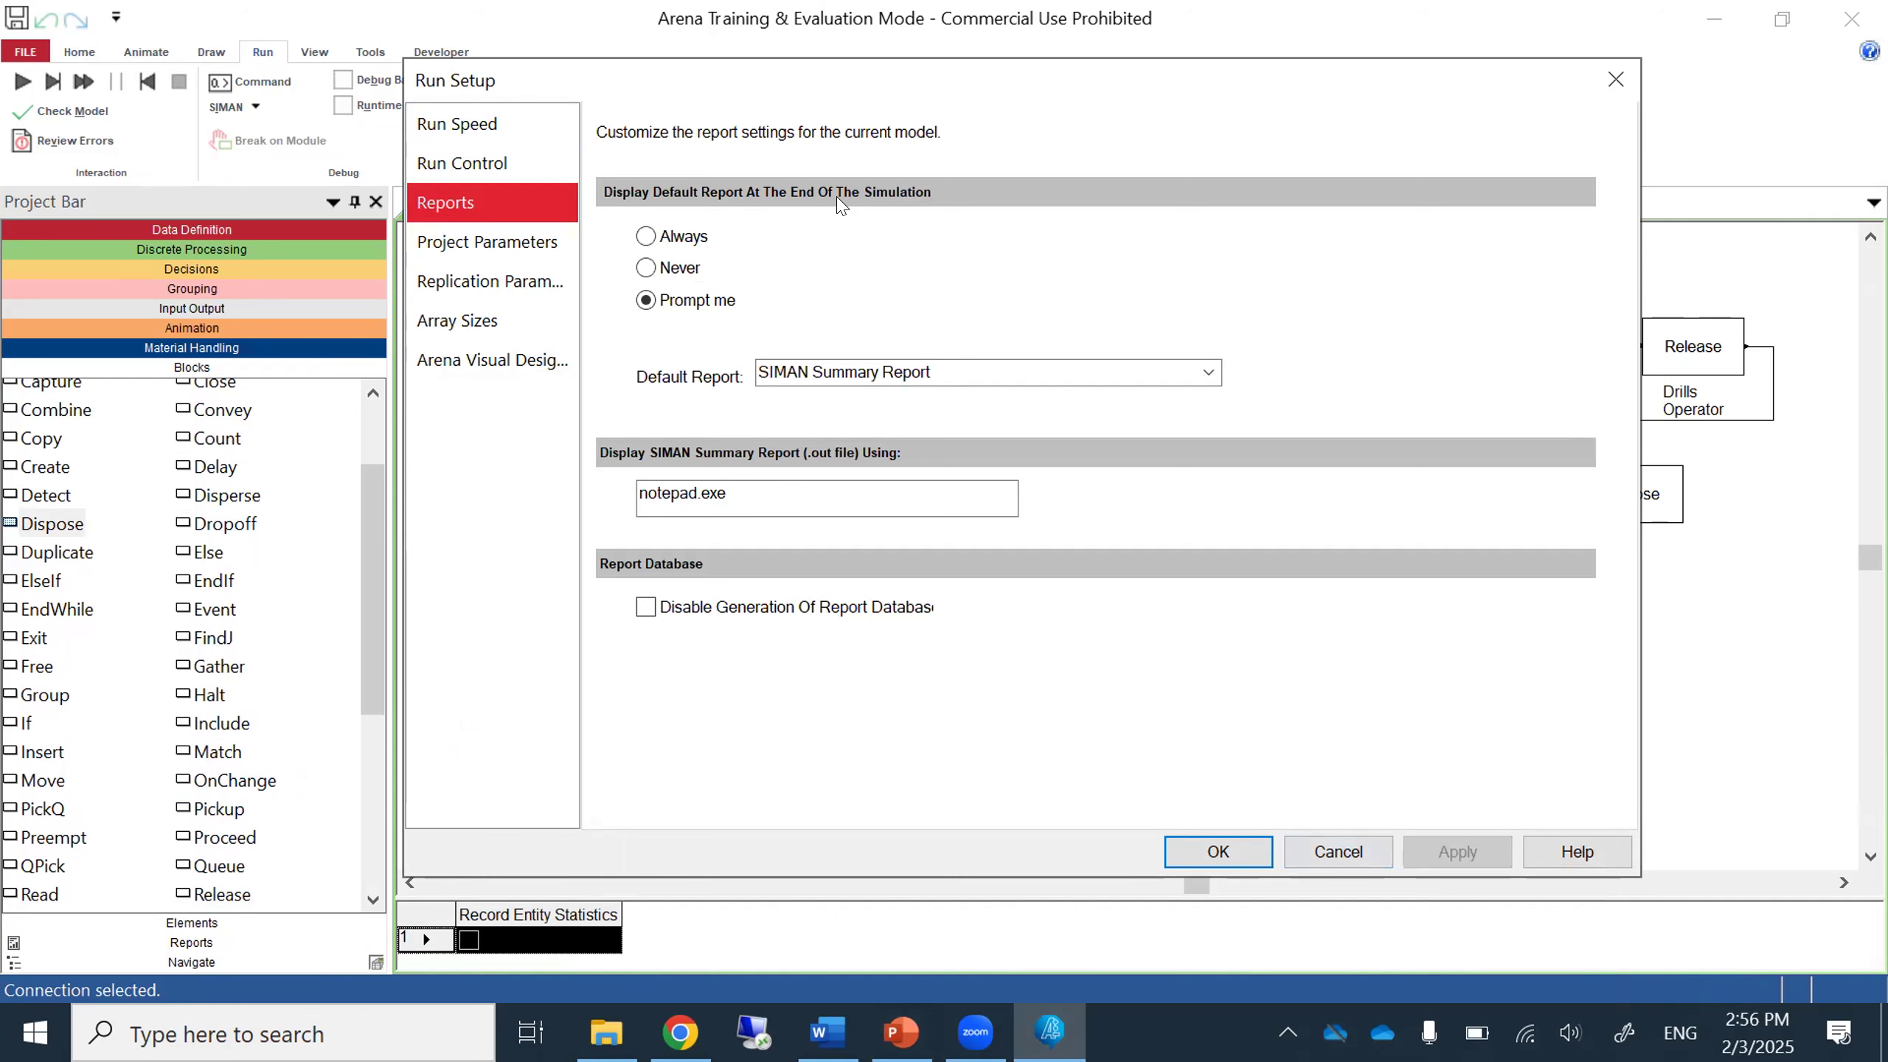
Set the project title to "example 3" in the project parameters and enter the analyst's name.
{"action": "left_click", "coordinate": [534, 244]}
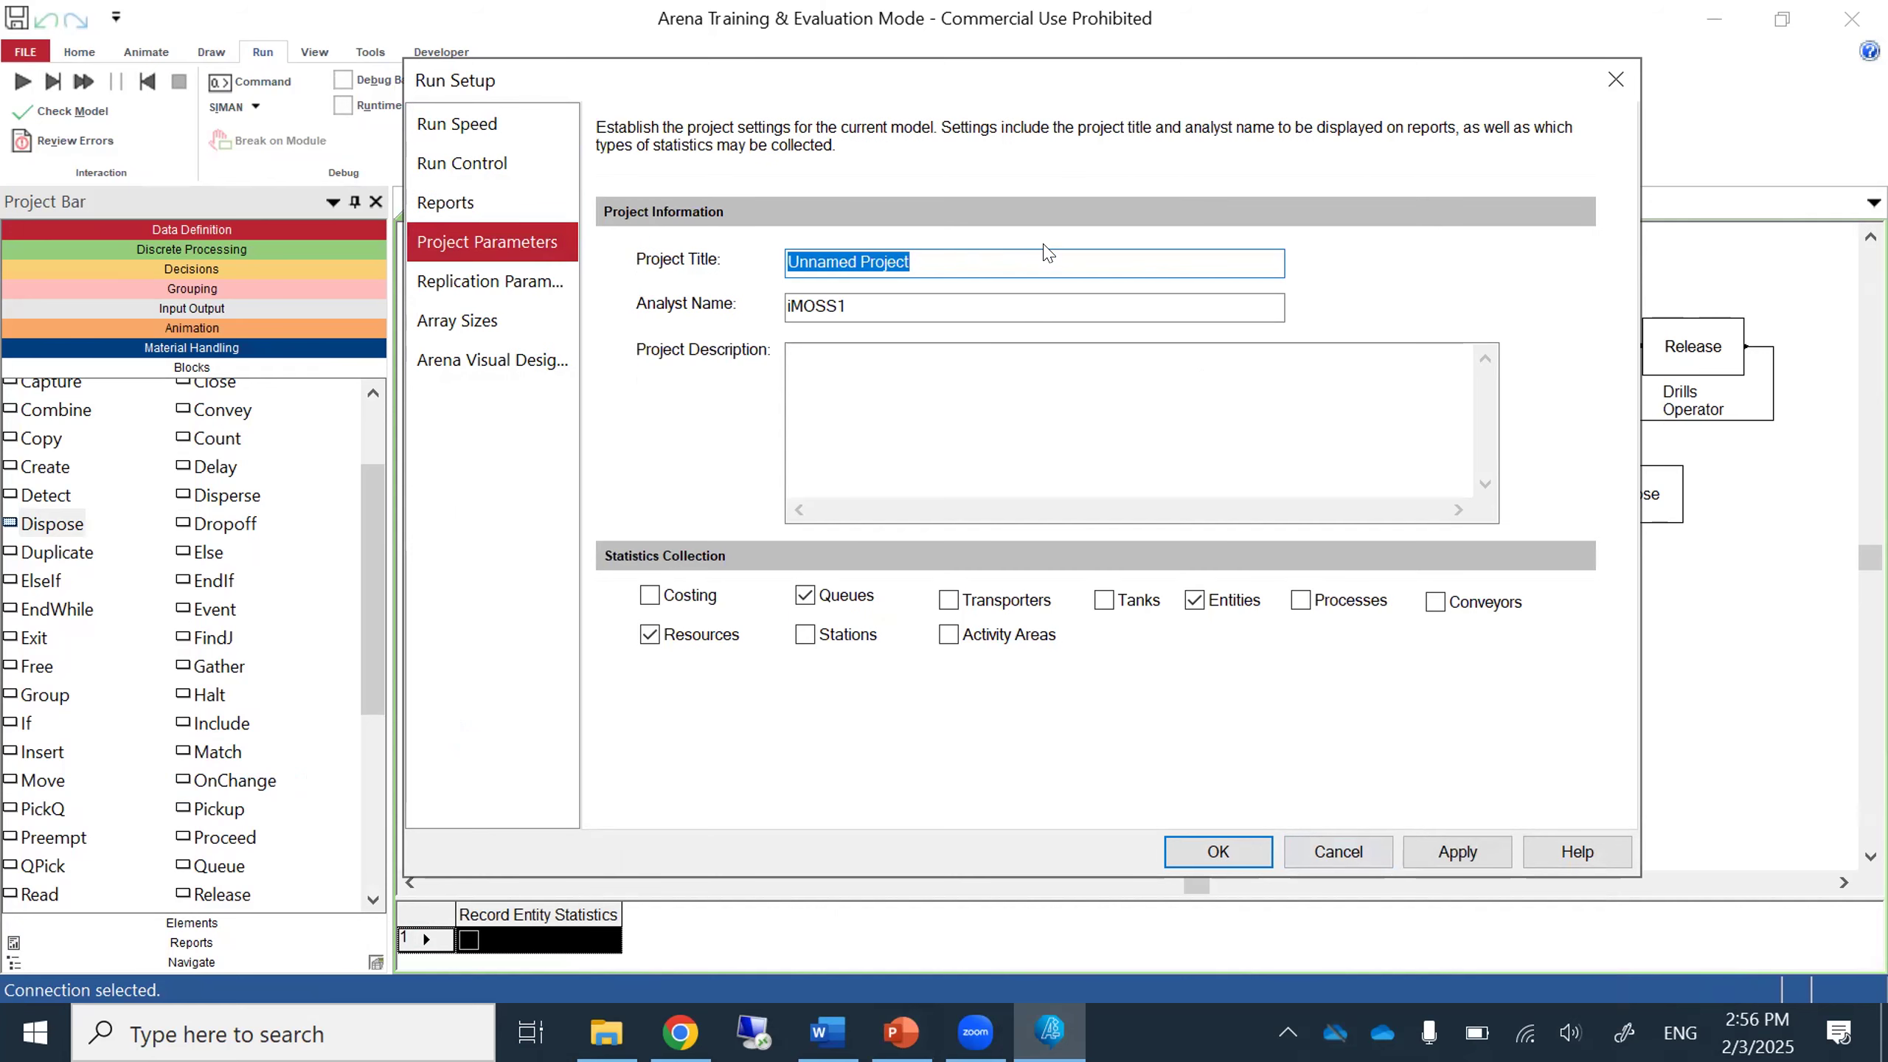
{"action": "type", "text": "examp"}
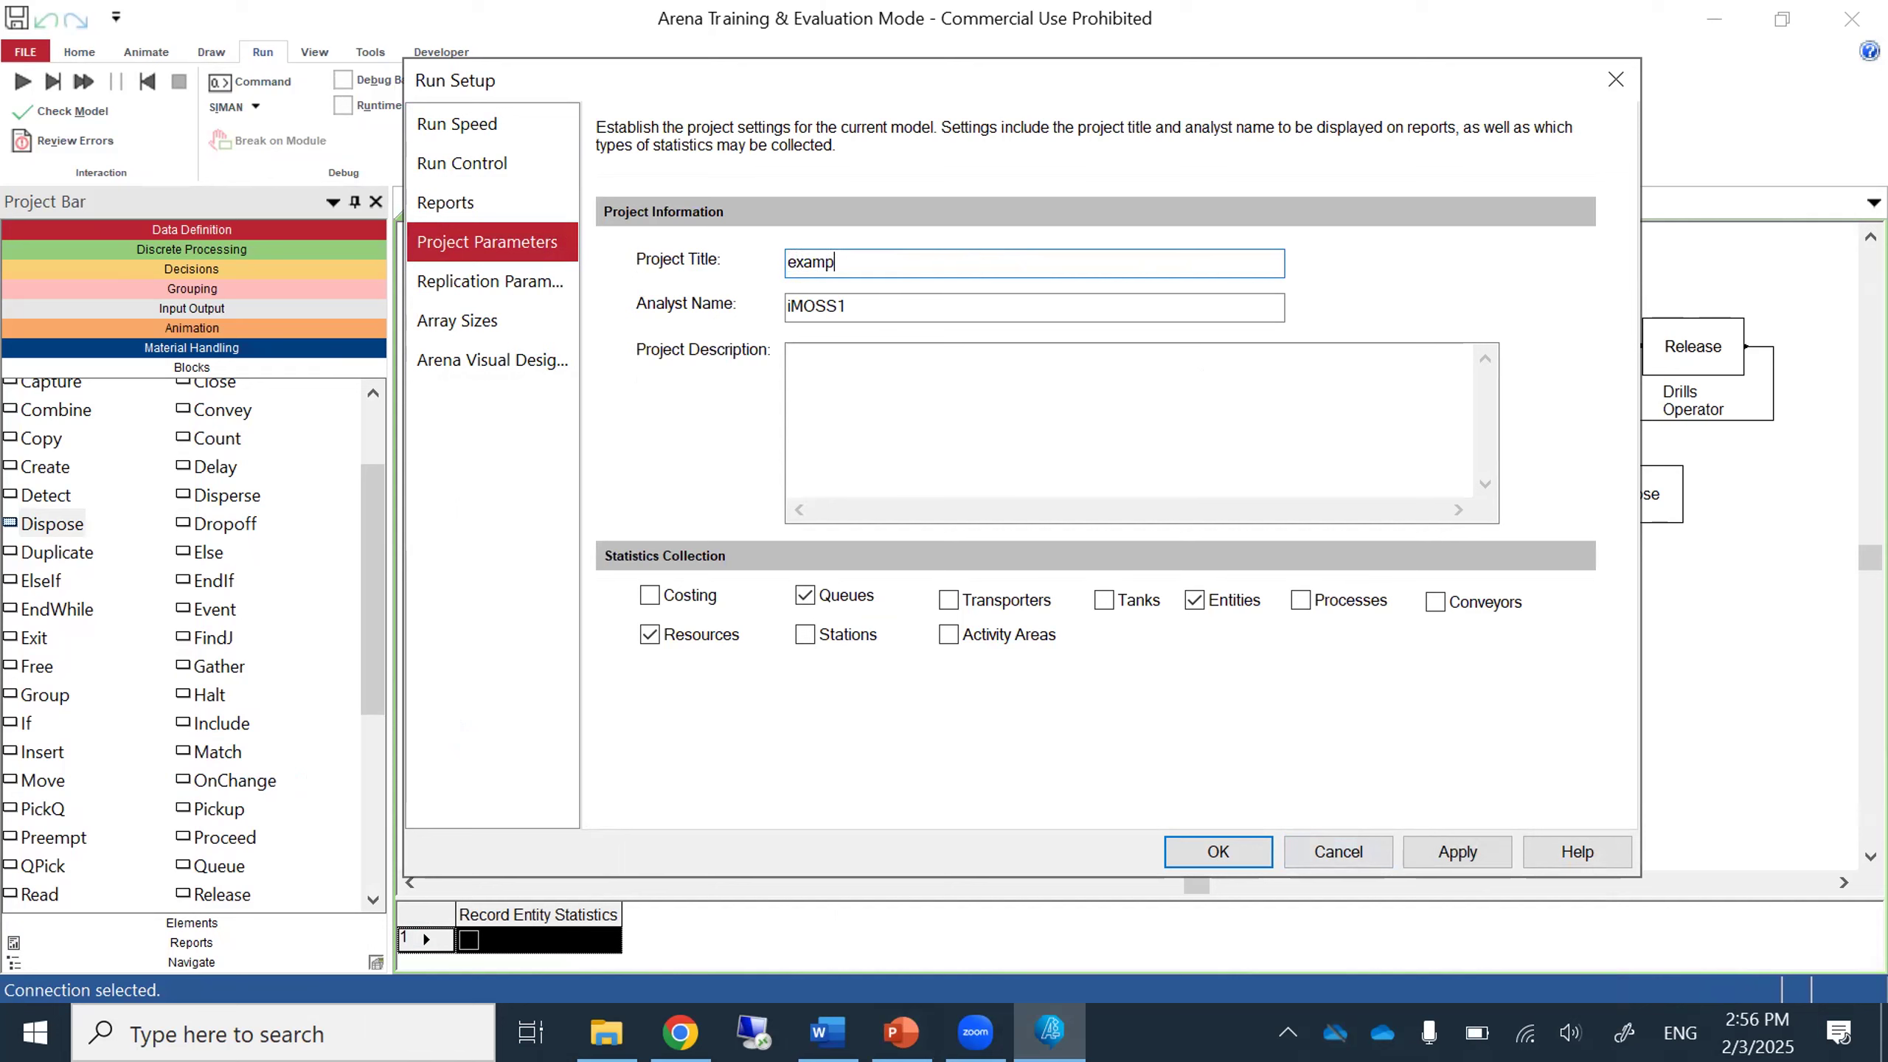
{"action": "type", "text": "le 3"}
{"action": "left_click_drag", "start_coordinate": [940, 304], "coordinate": [695, 302]}
{"action": "type", "text": "Perez"}
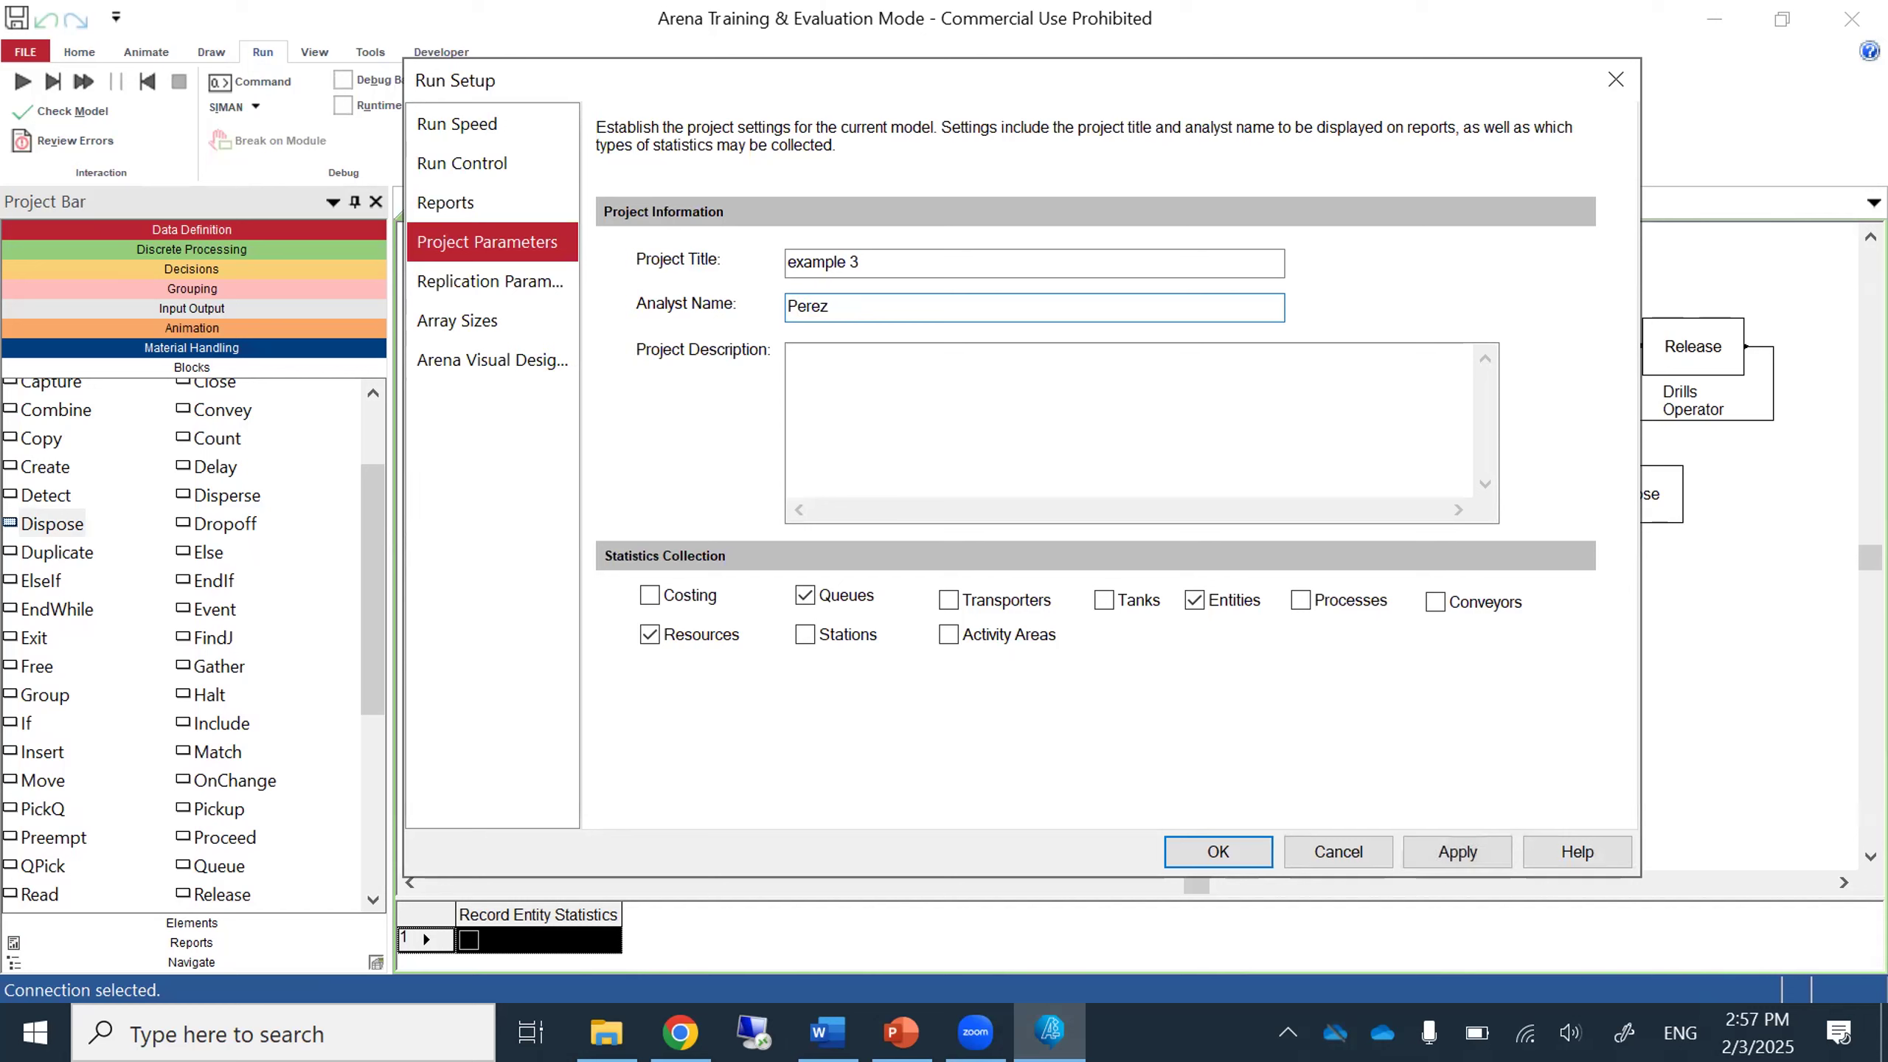
Turn off statistics collection for Queues, Resources and Entities in the project parameters.
{"action": "left_click", "coordinate": [805, 595]}
{"action": "left_click", "coordinate": [650, 634]}
{"action": "left_click", "coordinate": [1195, 602]}
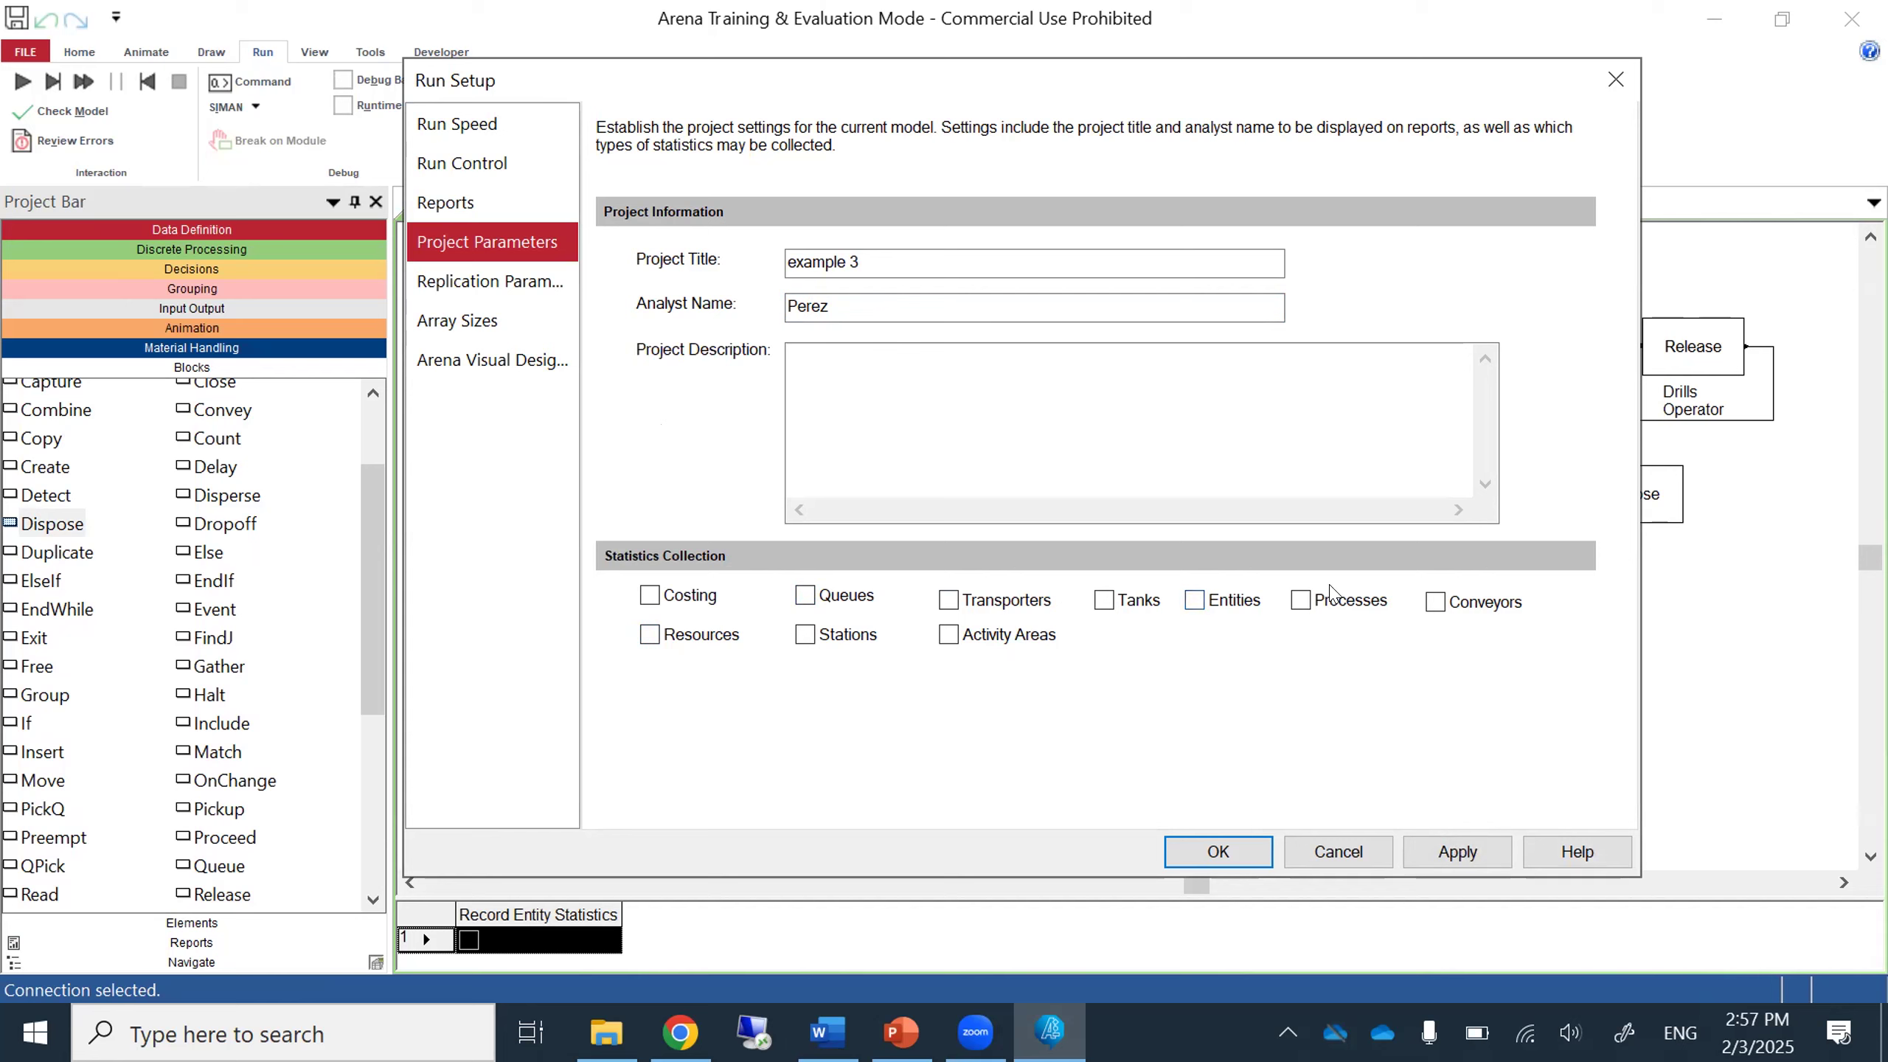
Set the replication parameters to 10 replications of 8 hours with Minutes as base time units, and apply the run setup.
{"action": "left_click", "coordinate": [1442, 852]}
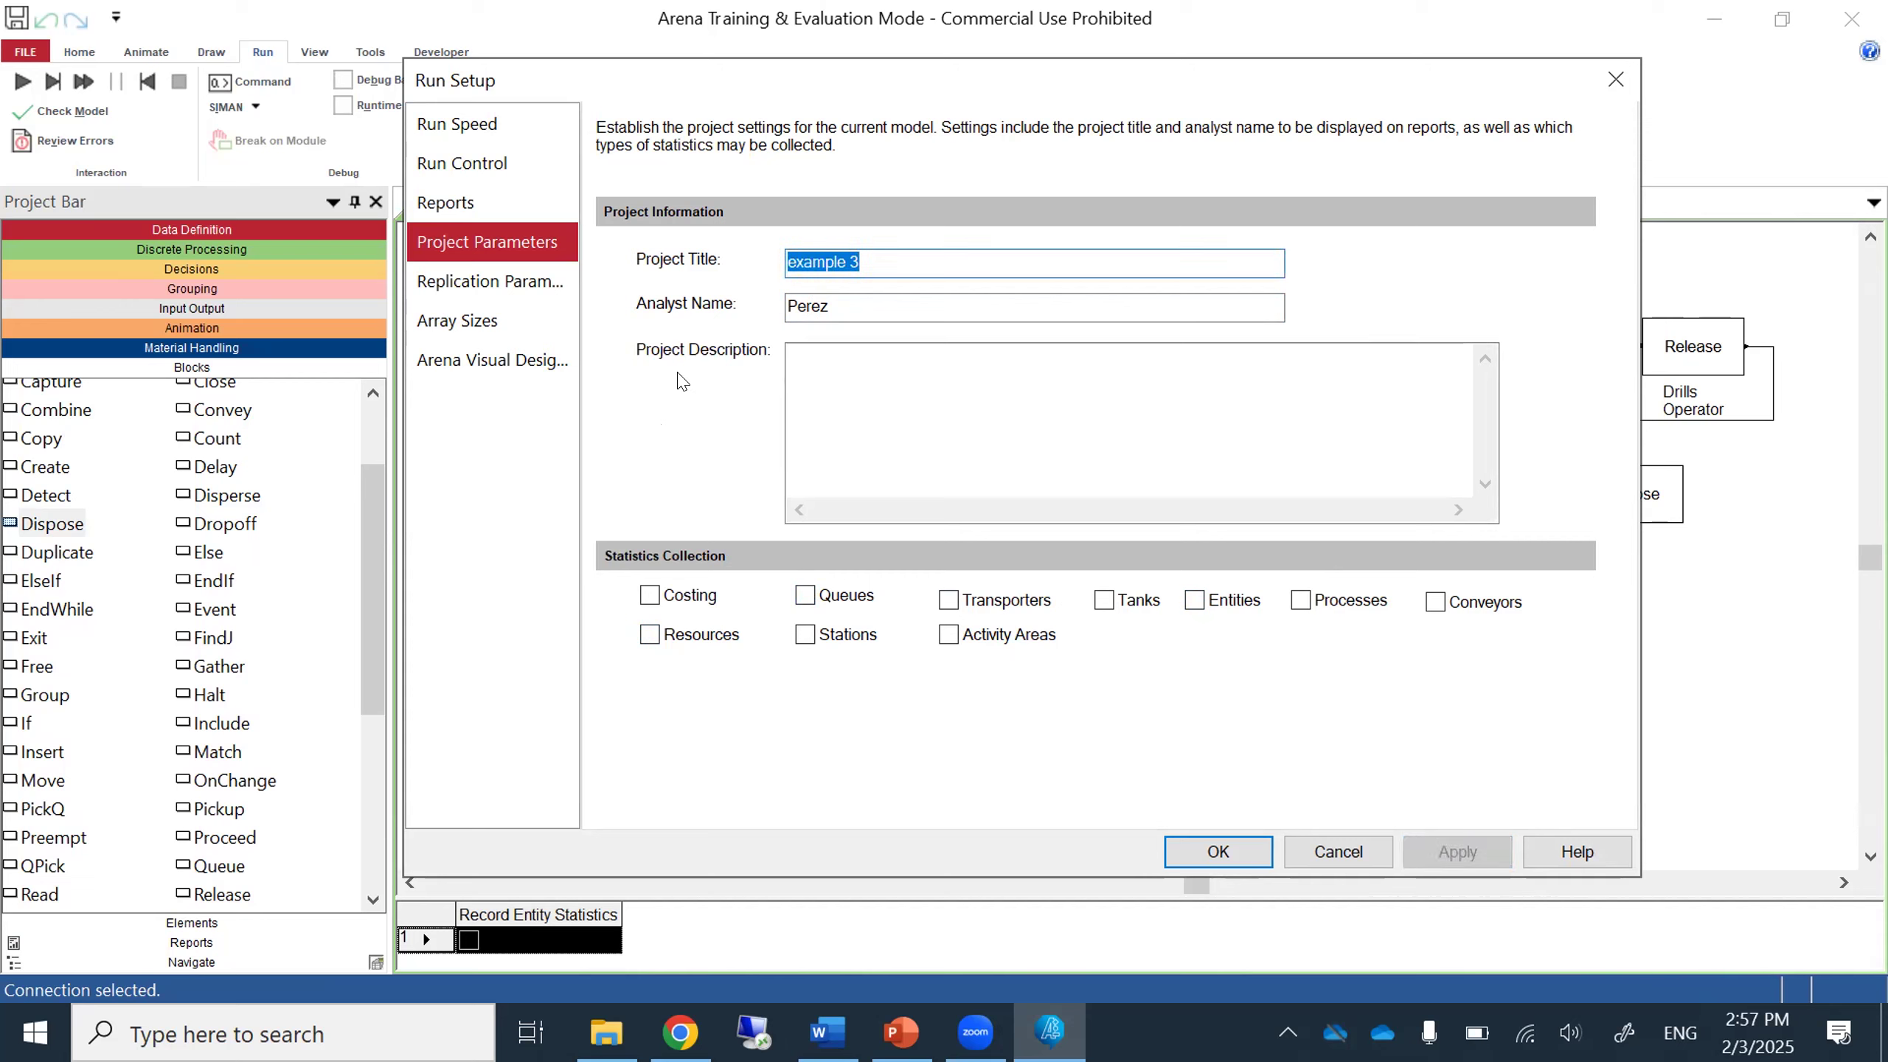
{"action": "left_click", "coordinate": [508, 294]}
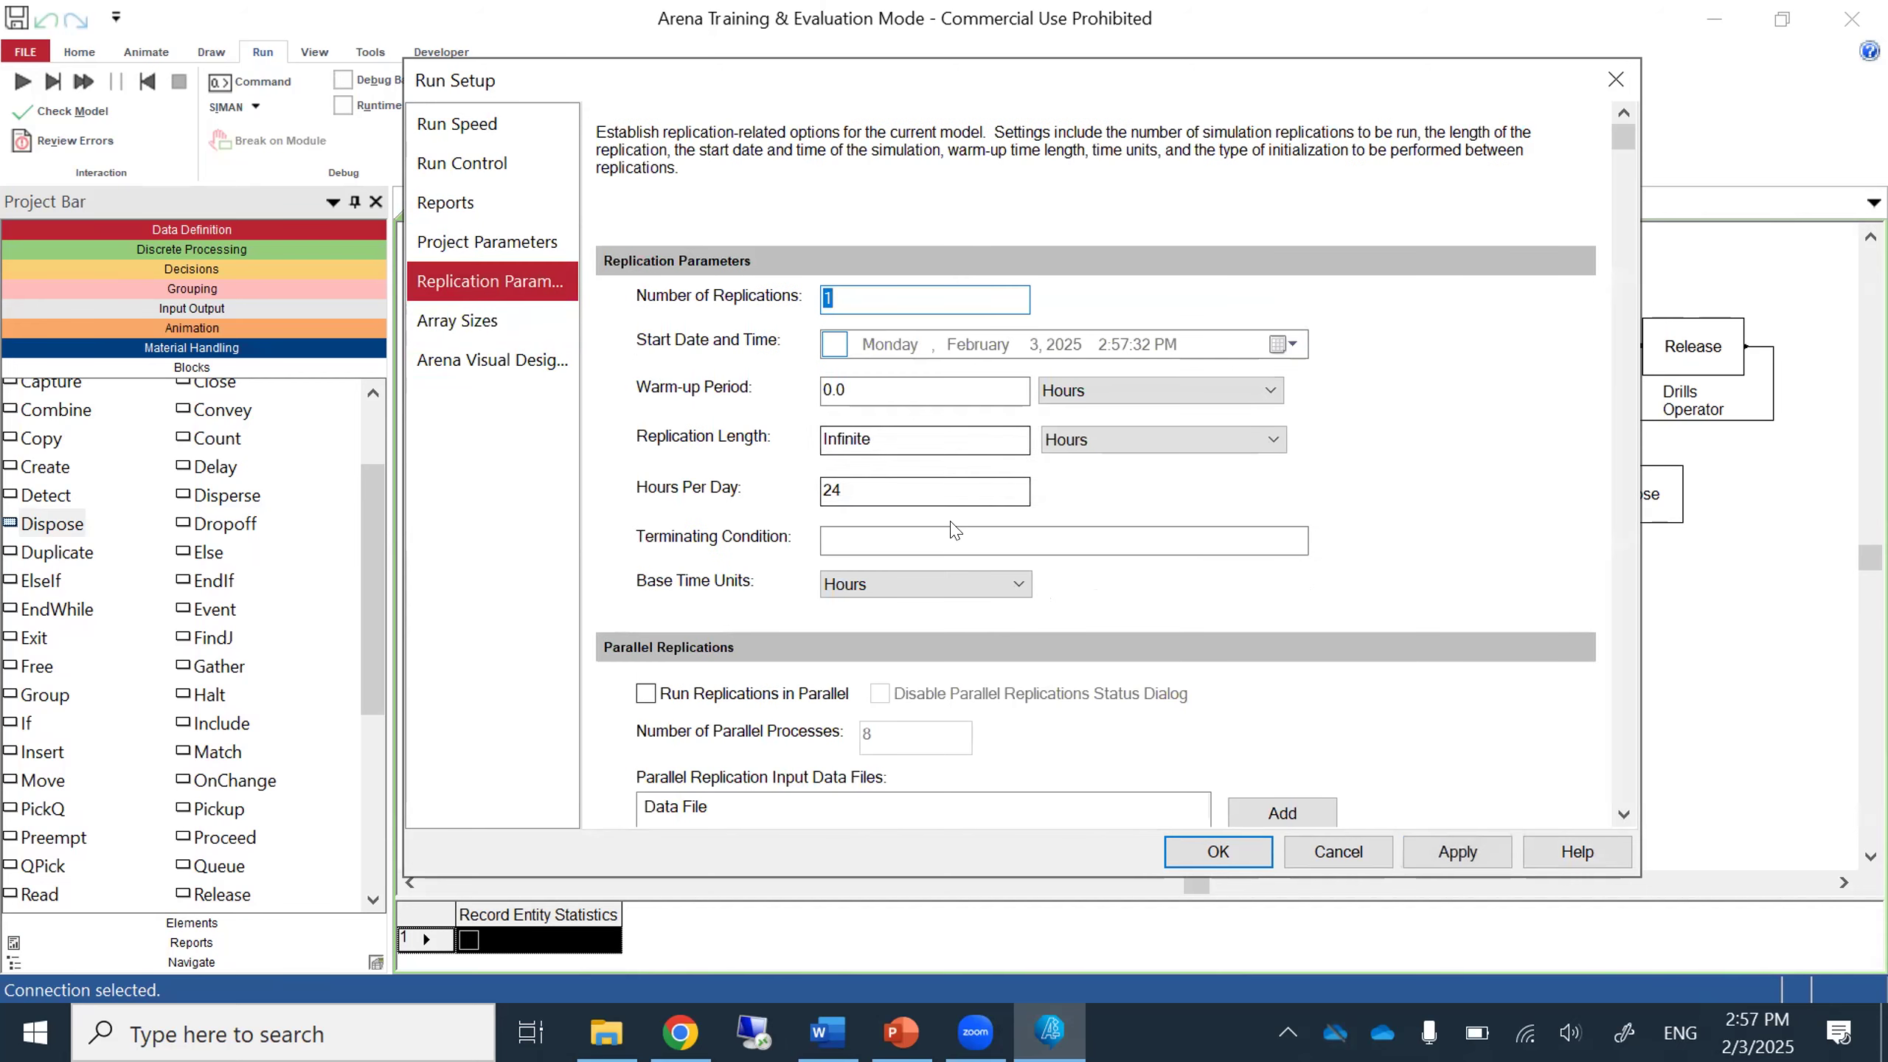
{"action": "left_click_drag", "start_coordinate": [907, 439], "coordinate": [687, 419]}
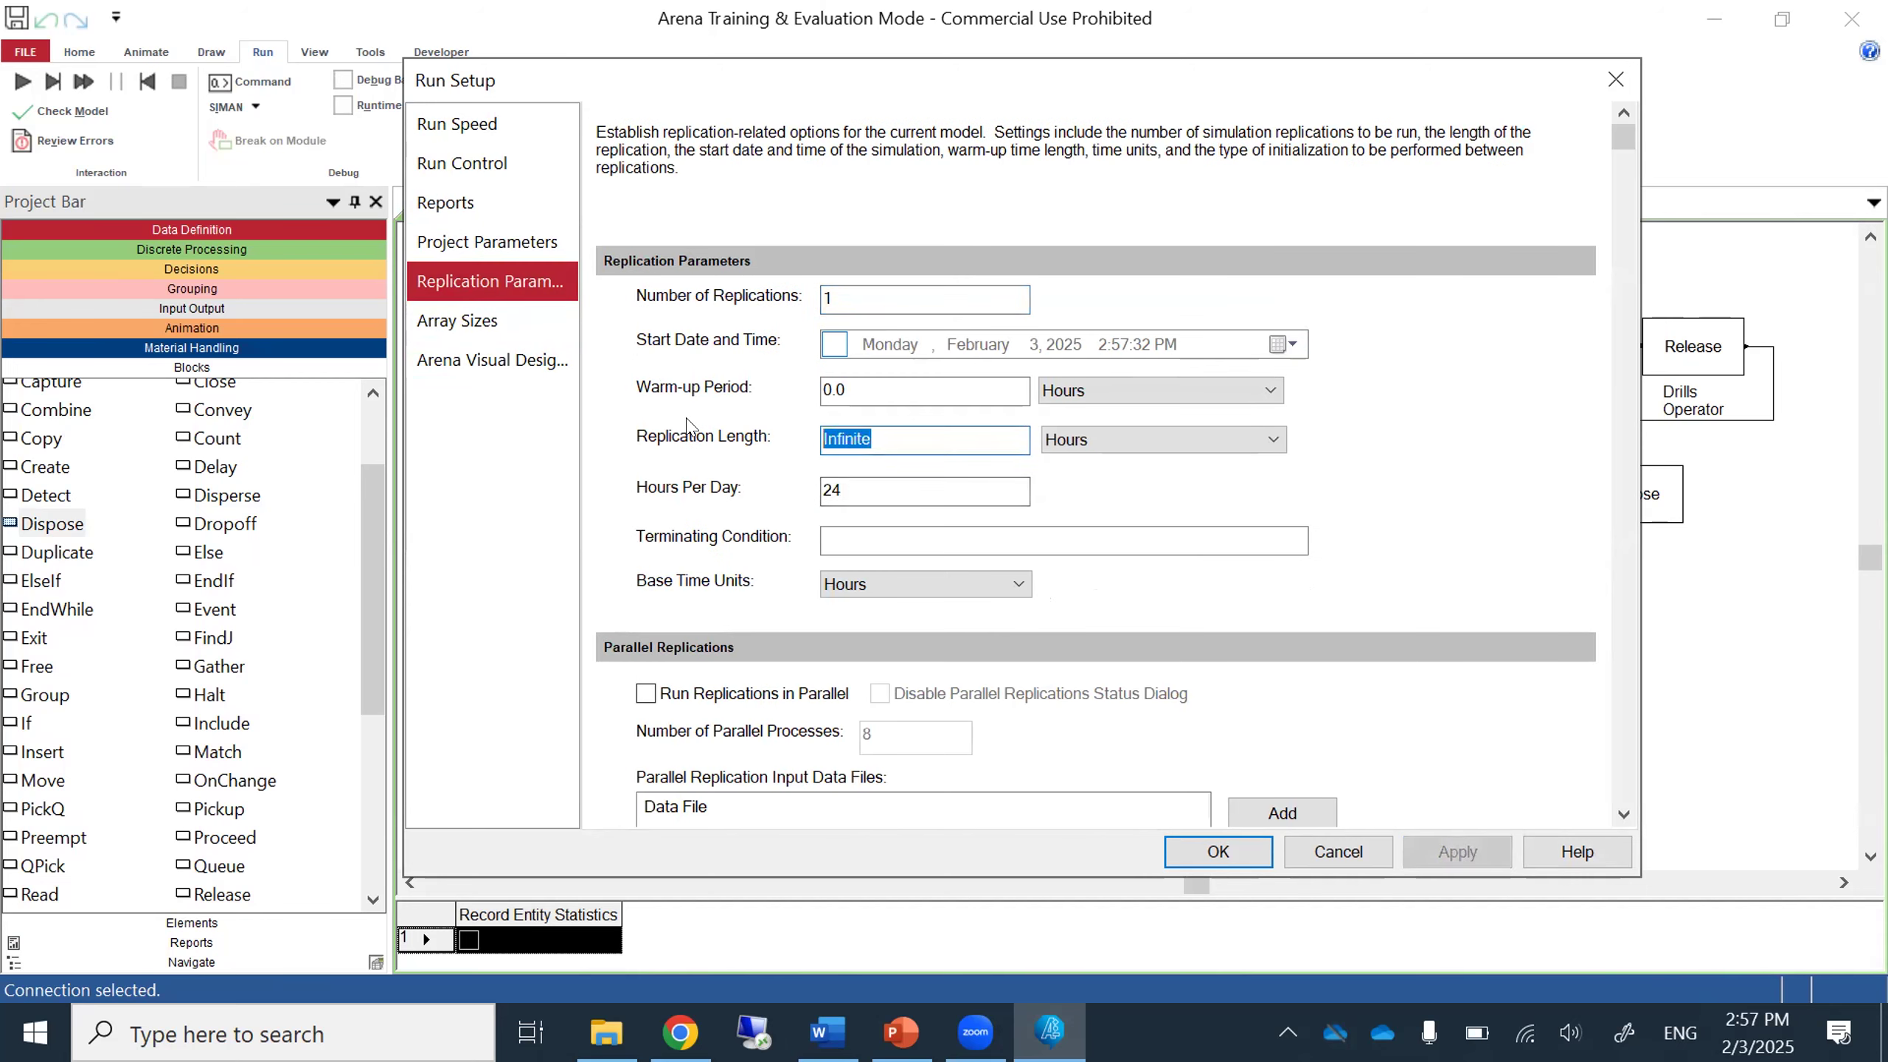
{"action": "type", "text": "8"}
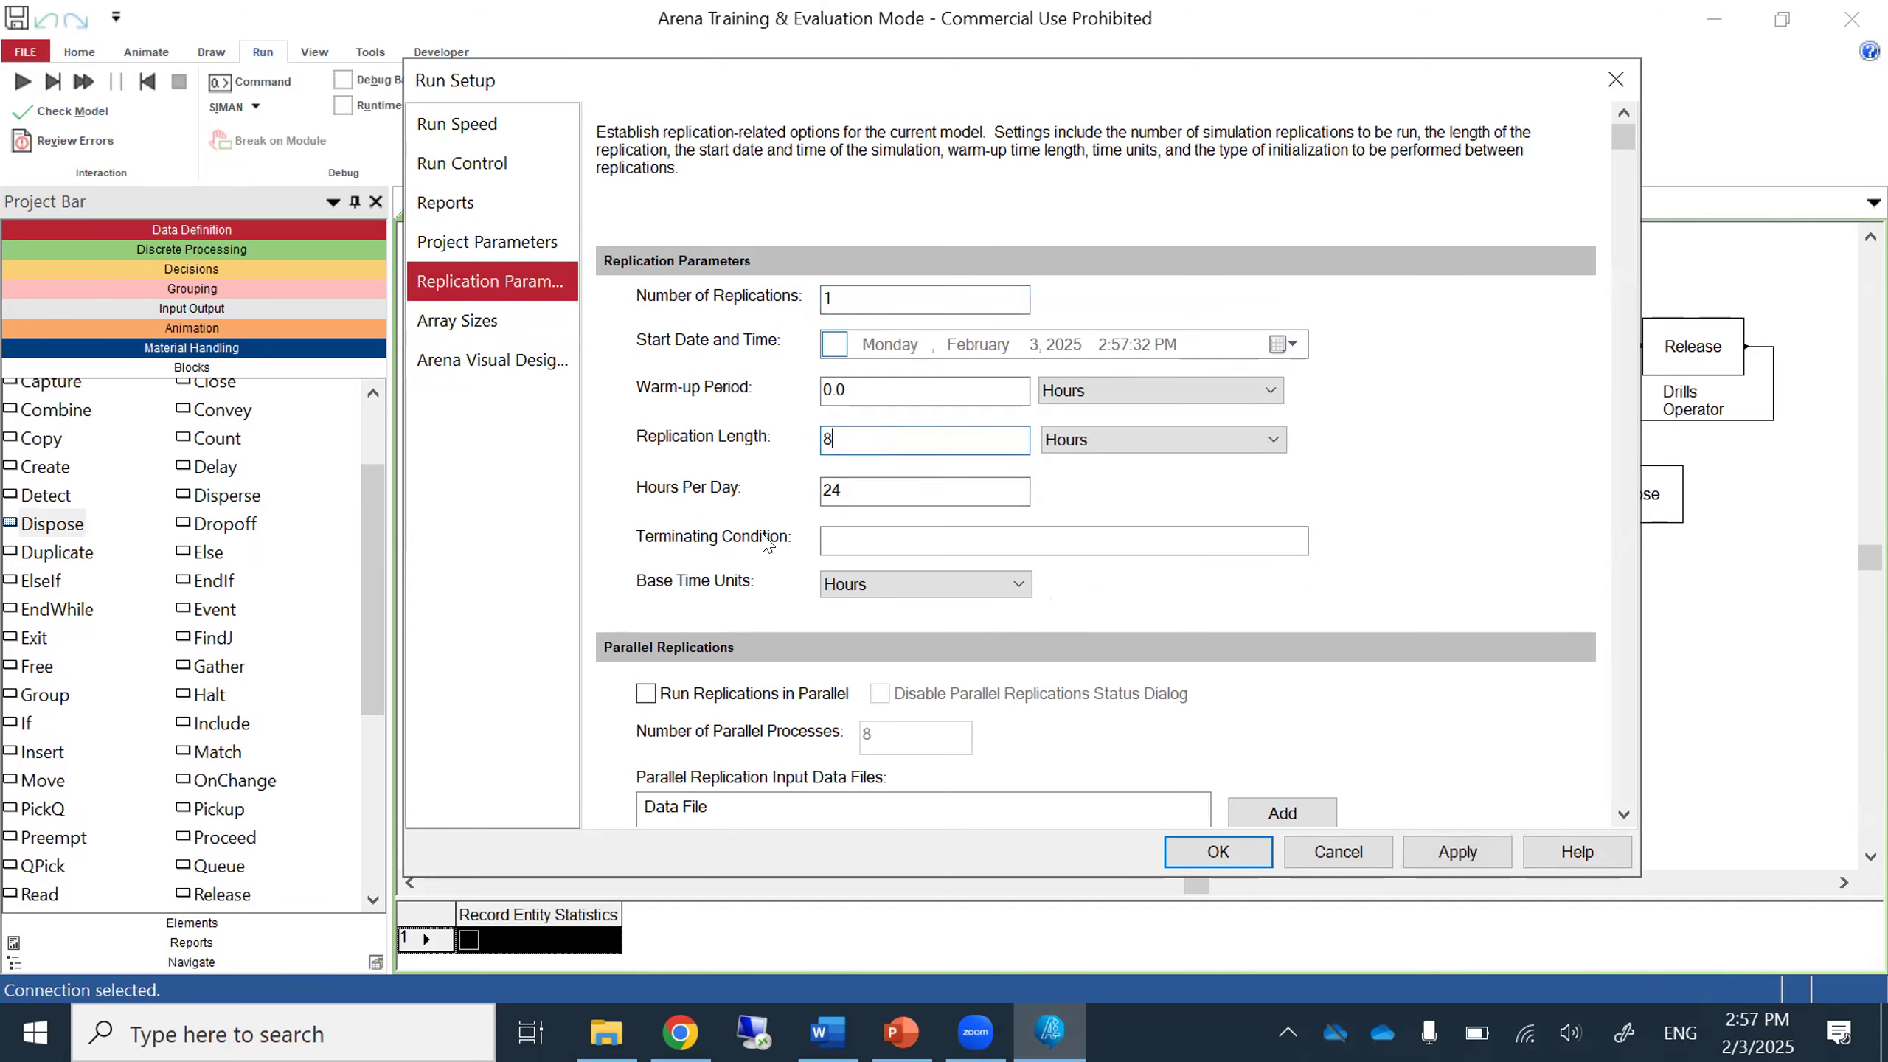
{"action": "left_click", "coordinate": [872, 590]}
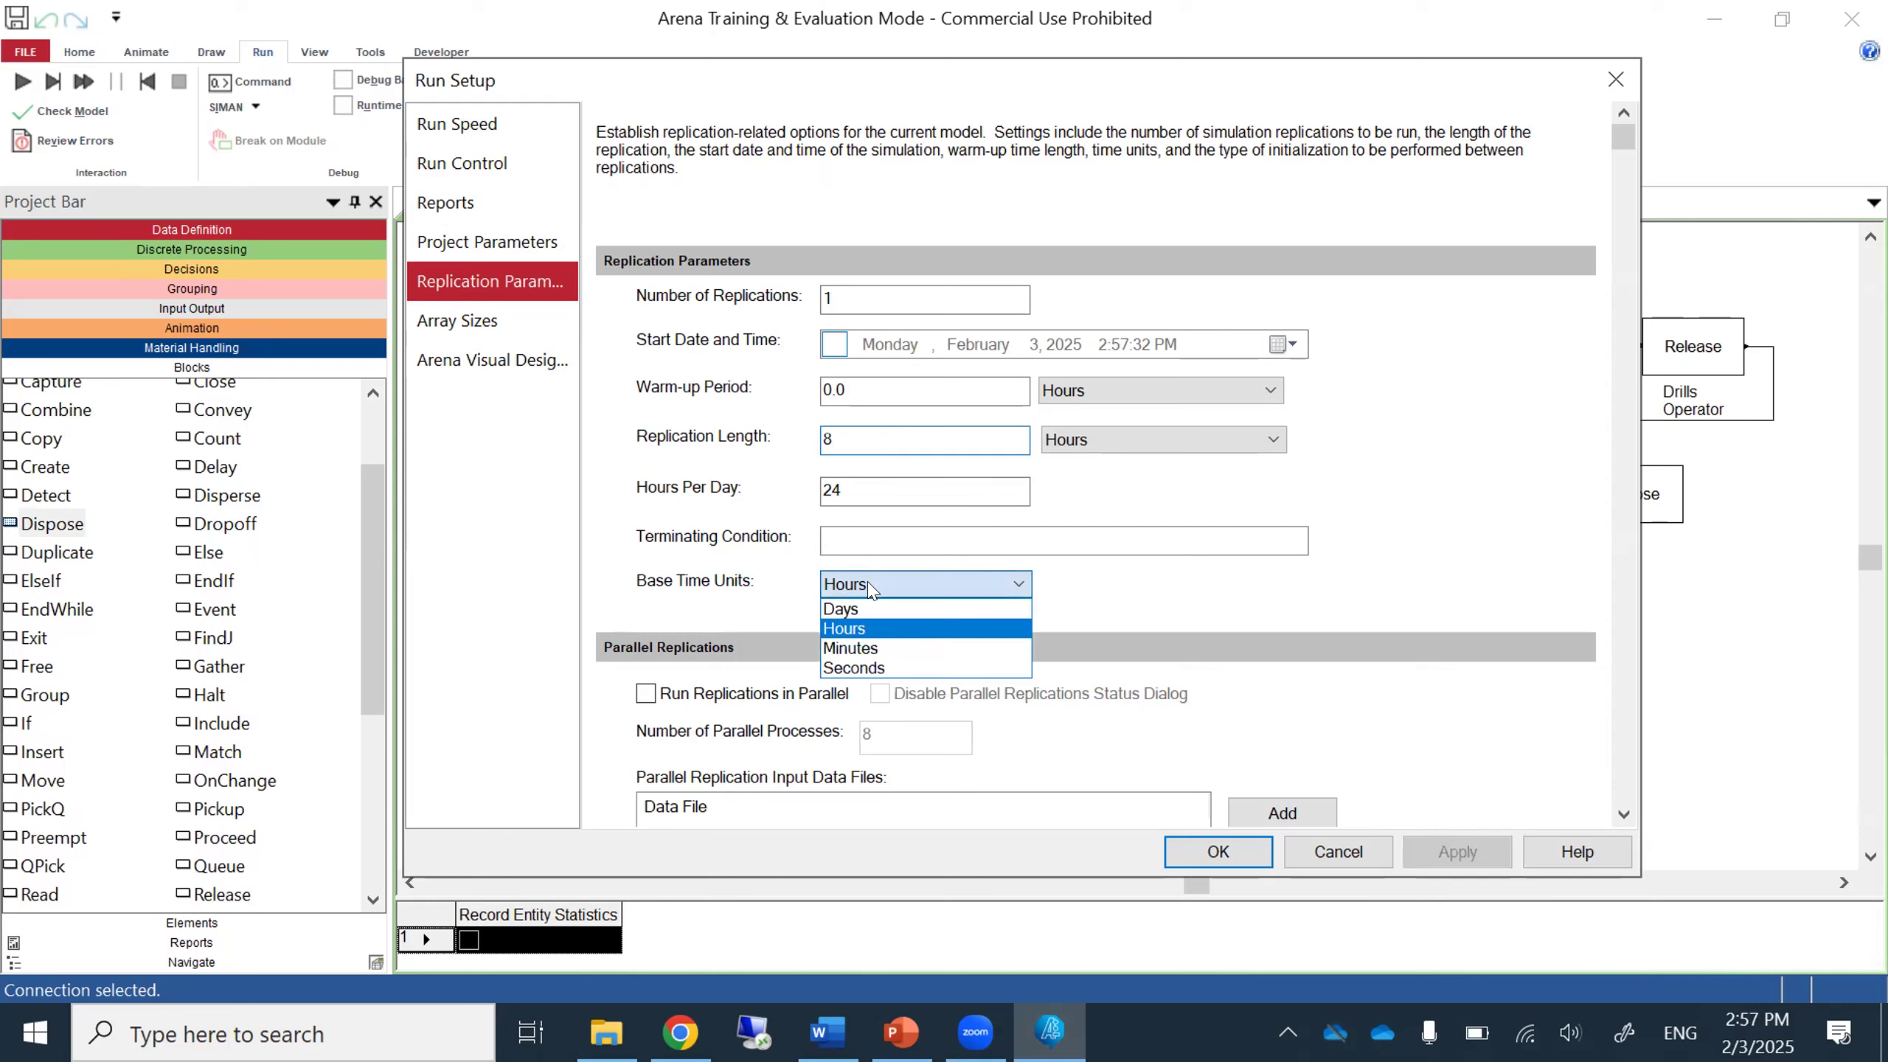
{"action": "left_click", "coordinate": [866, 645]}
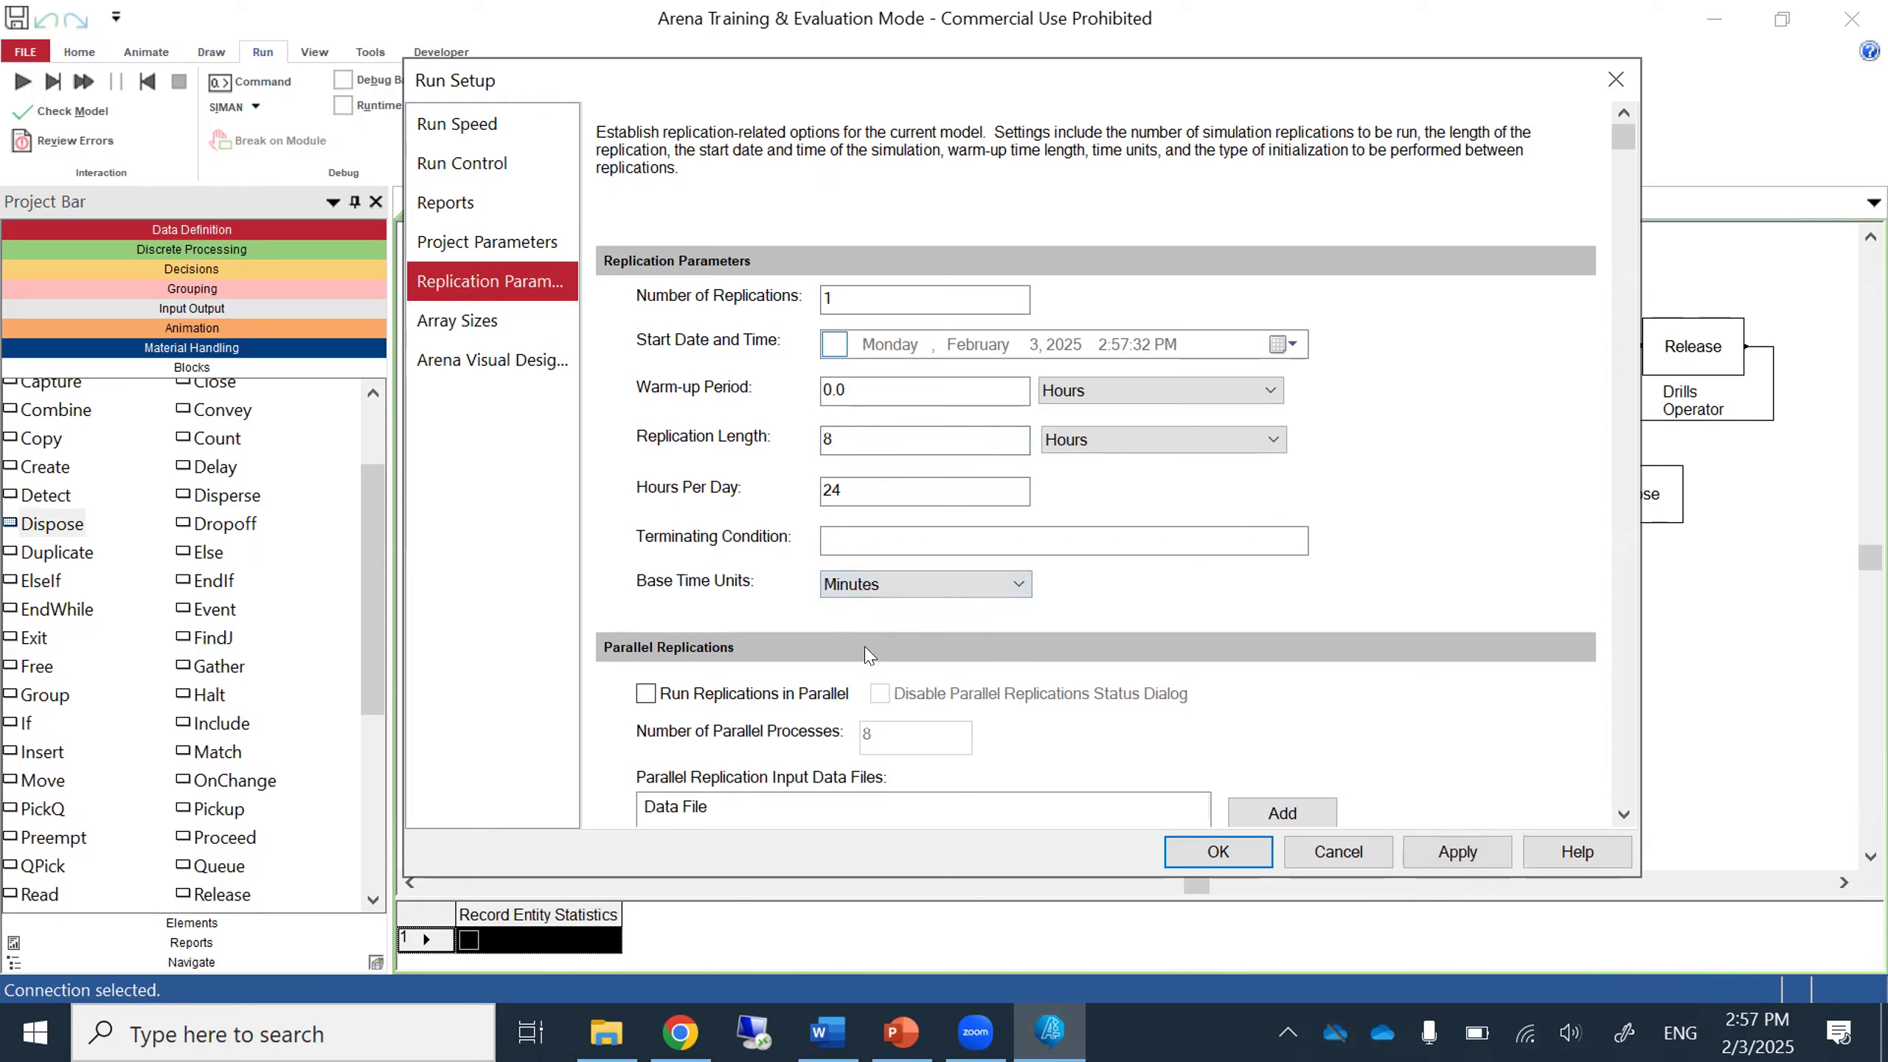
{"action": "left_click", "coordinate": [880, 298]}
{"action": "type", "text": "0"}
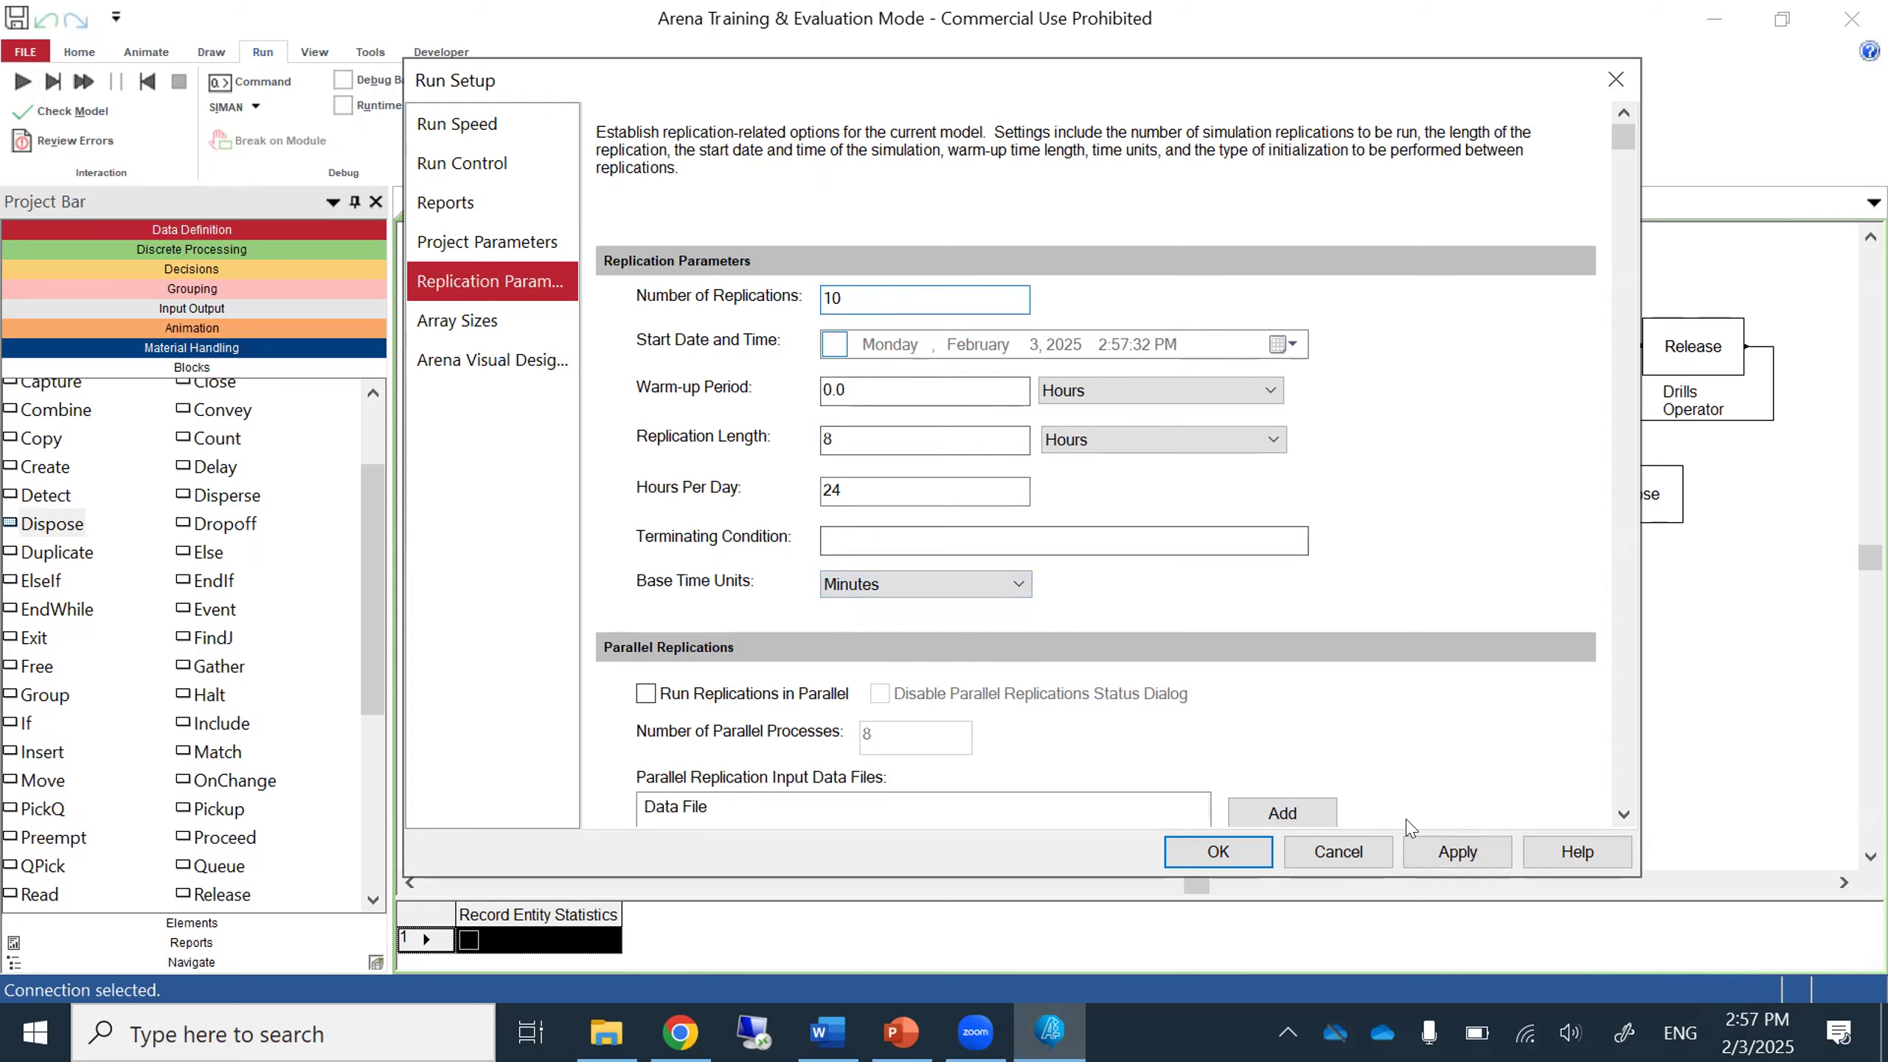
{"action": "left_click", "coordinate": [1458, 858]}
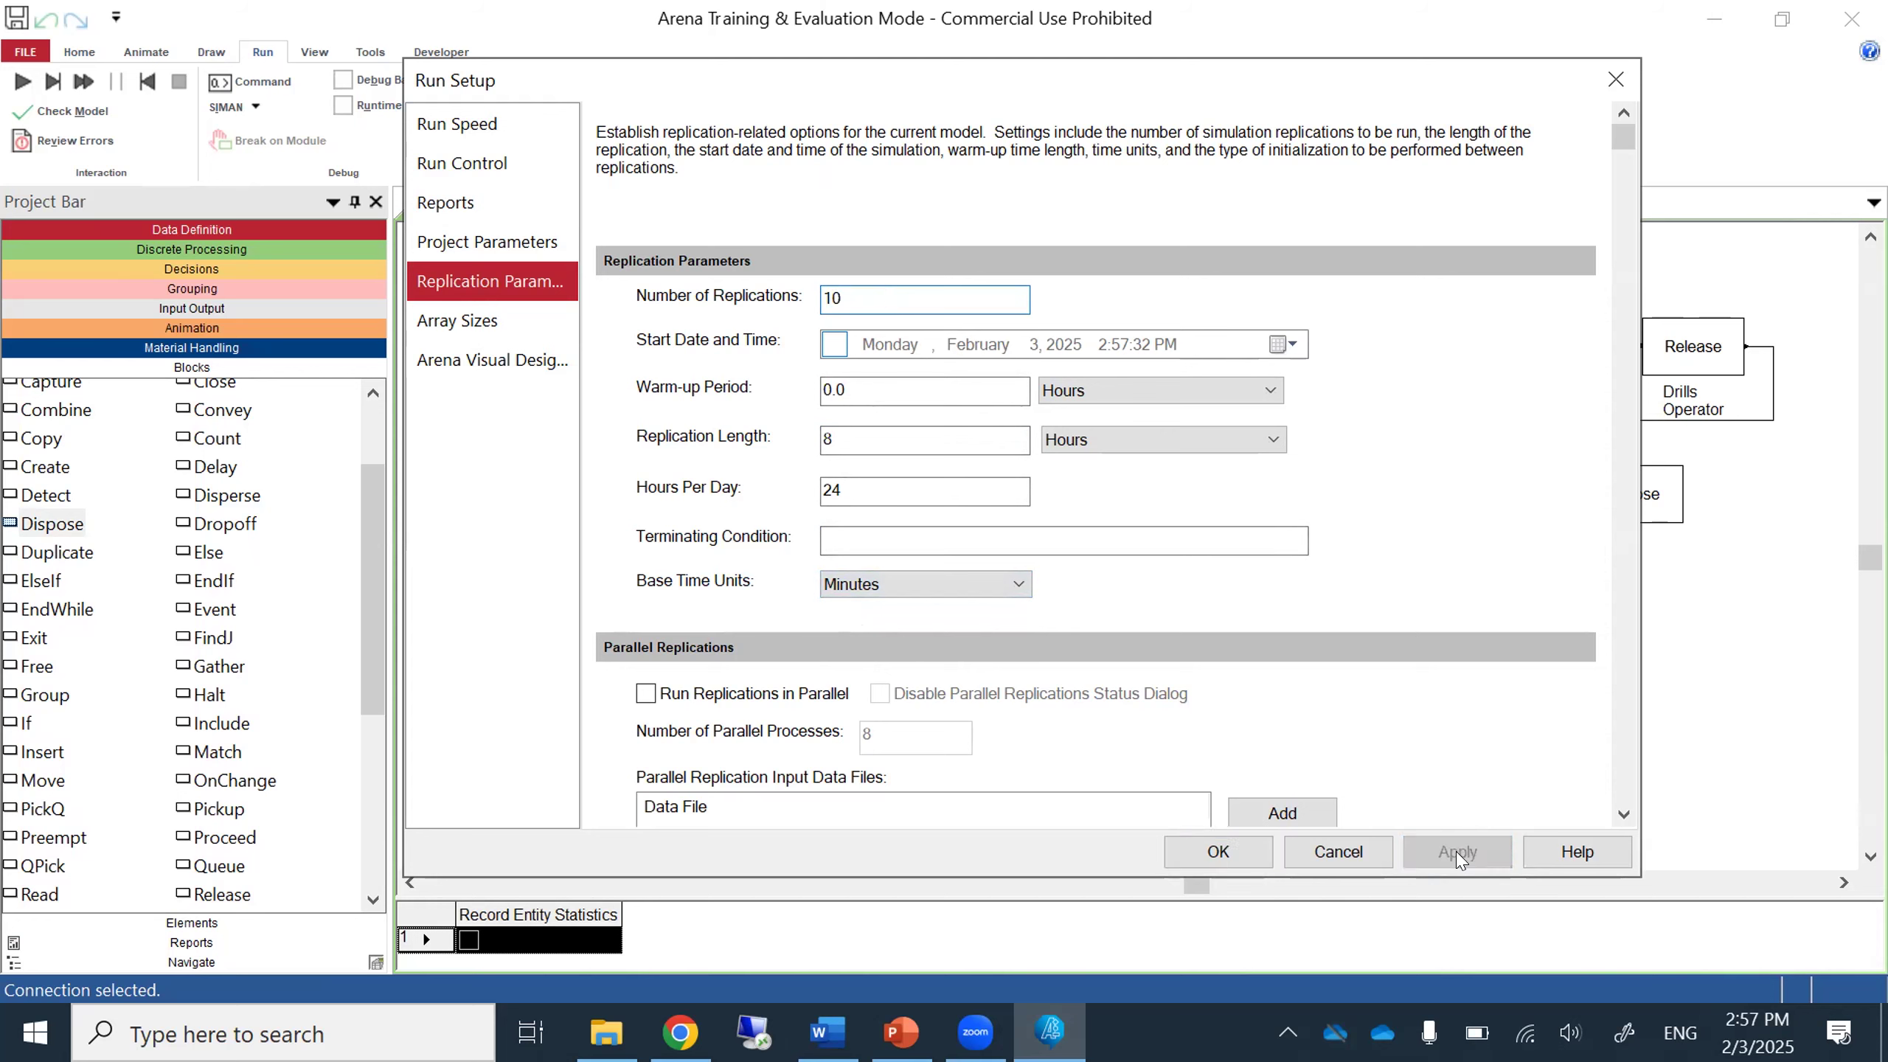
{"action": "left_click", "coordinate": [1253, 859]}
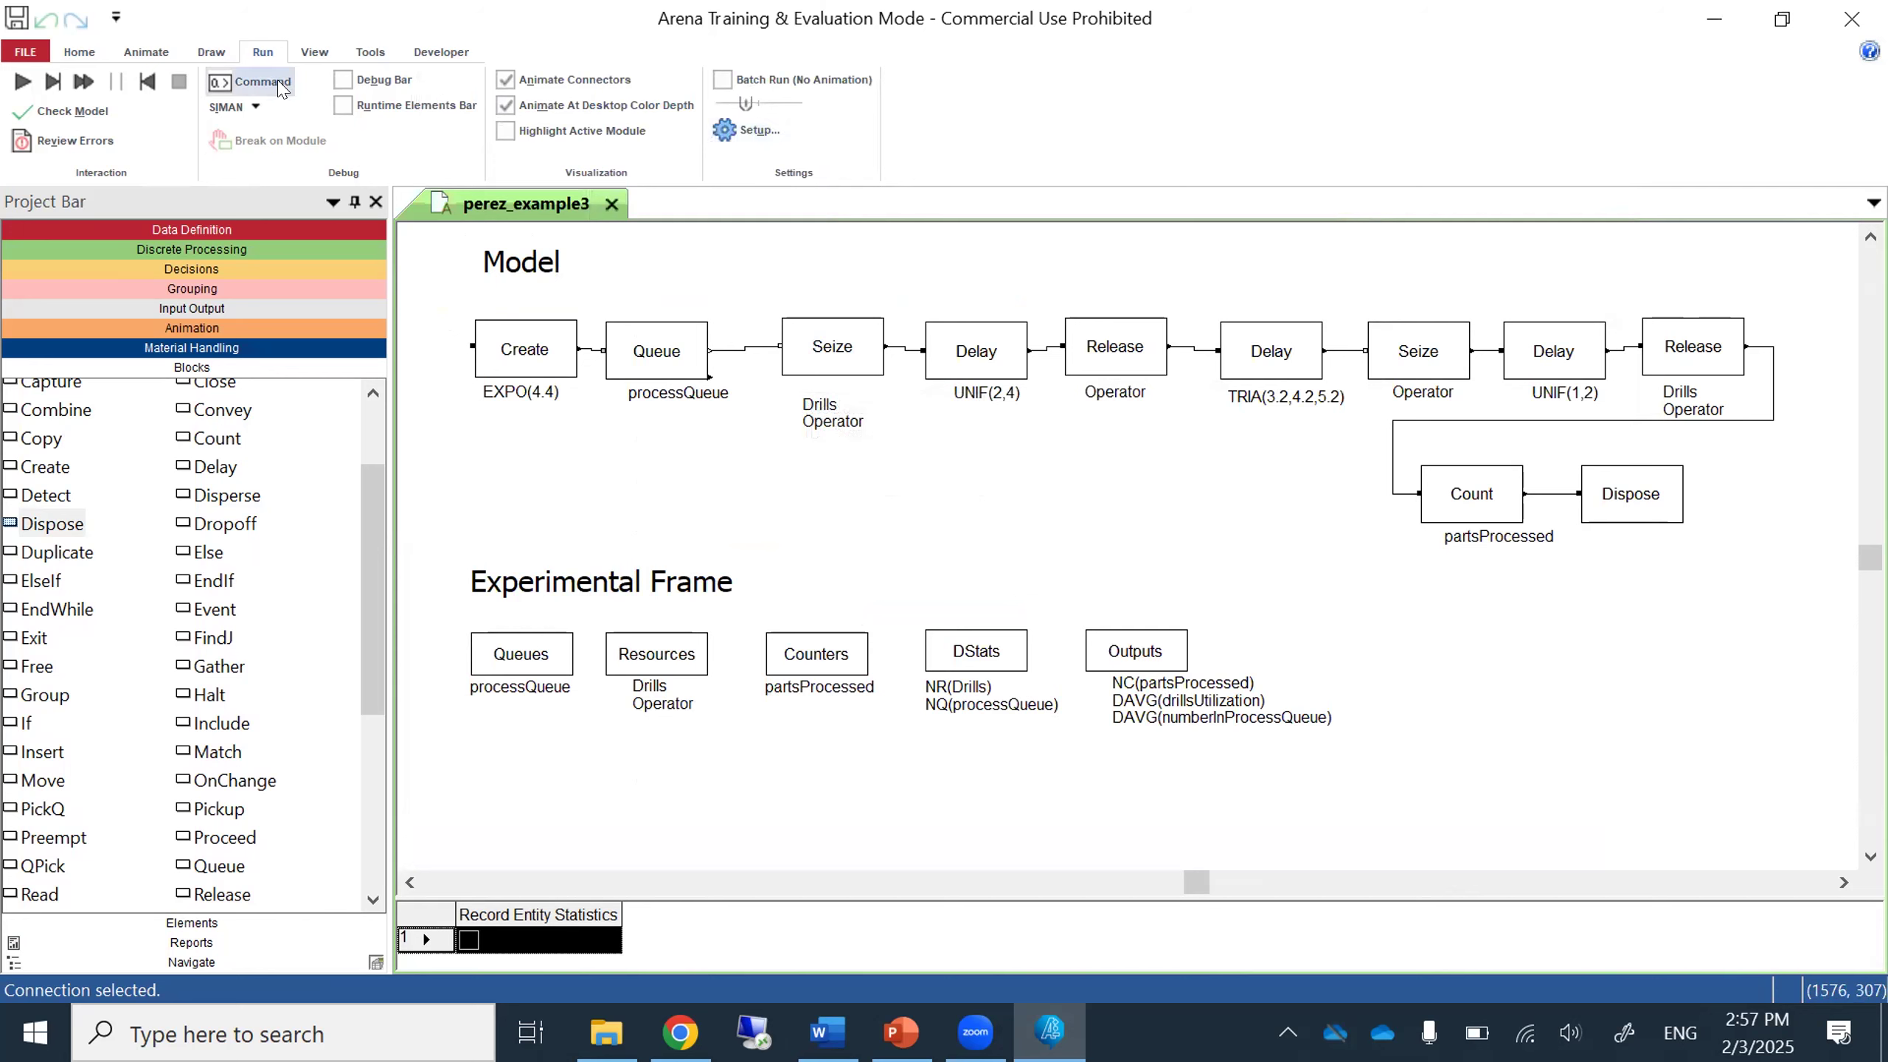
Run the simulation and review the report's output summary for all replications, ending the run when done.
{"action": "left_click", "coordinate": [22, 79]}
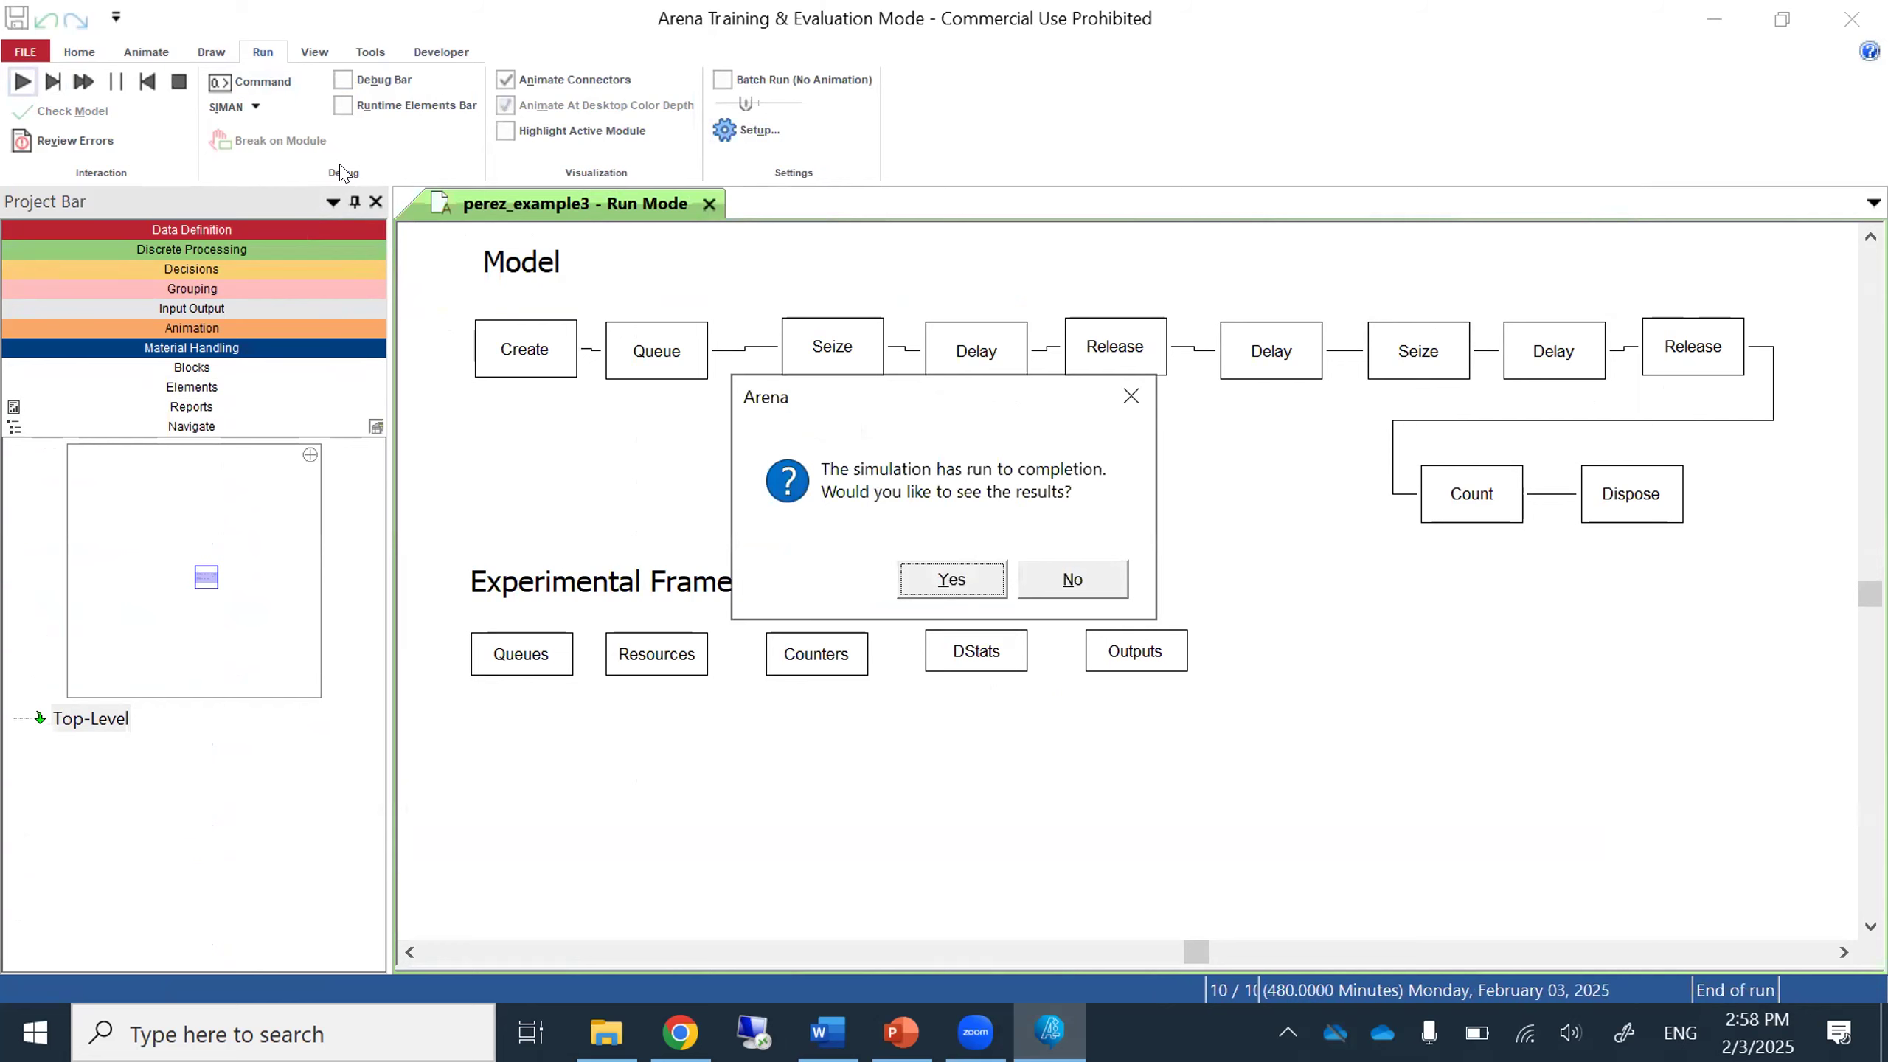
{"action": "left_click", "coordinate": [951, 580]}
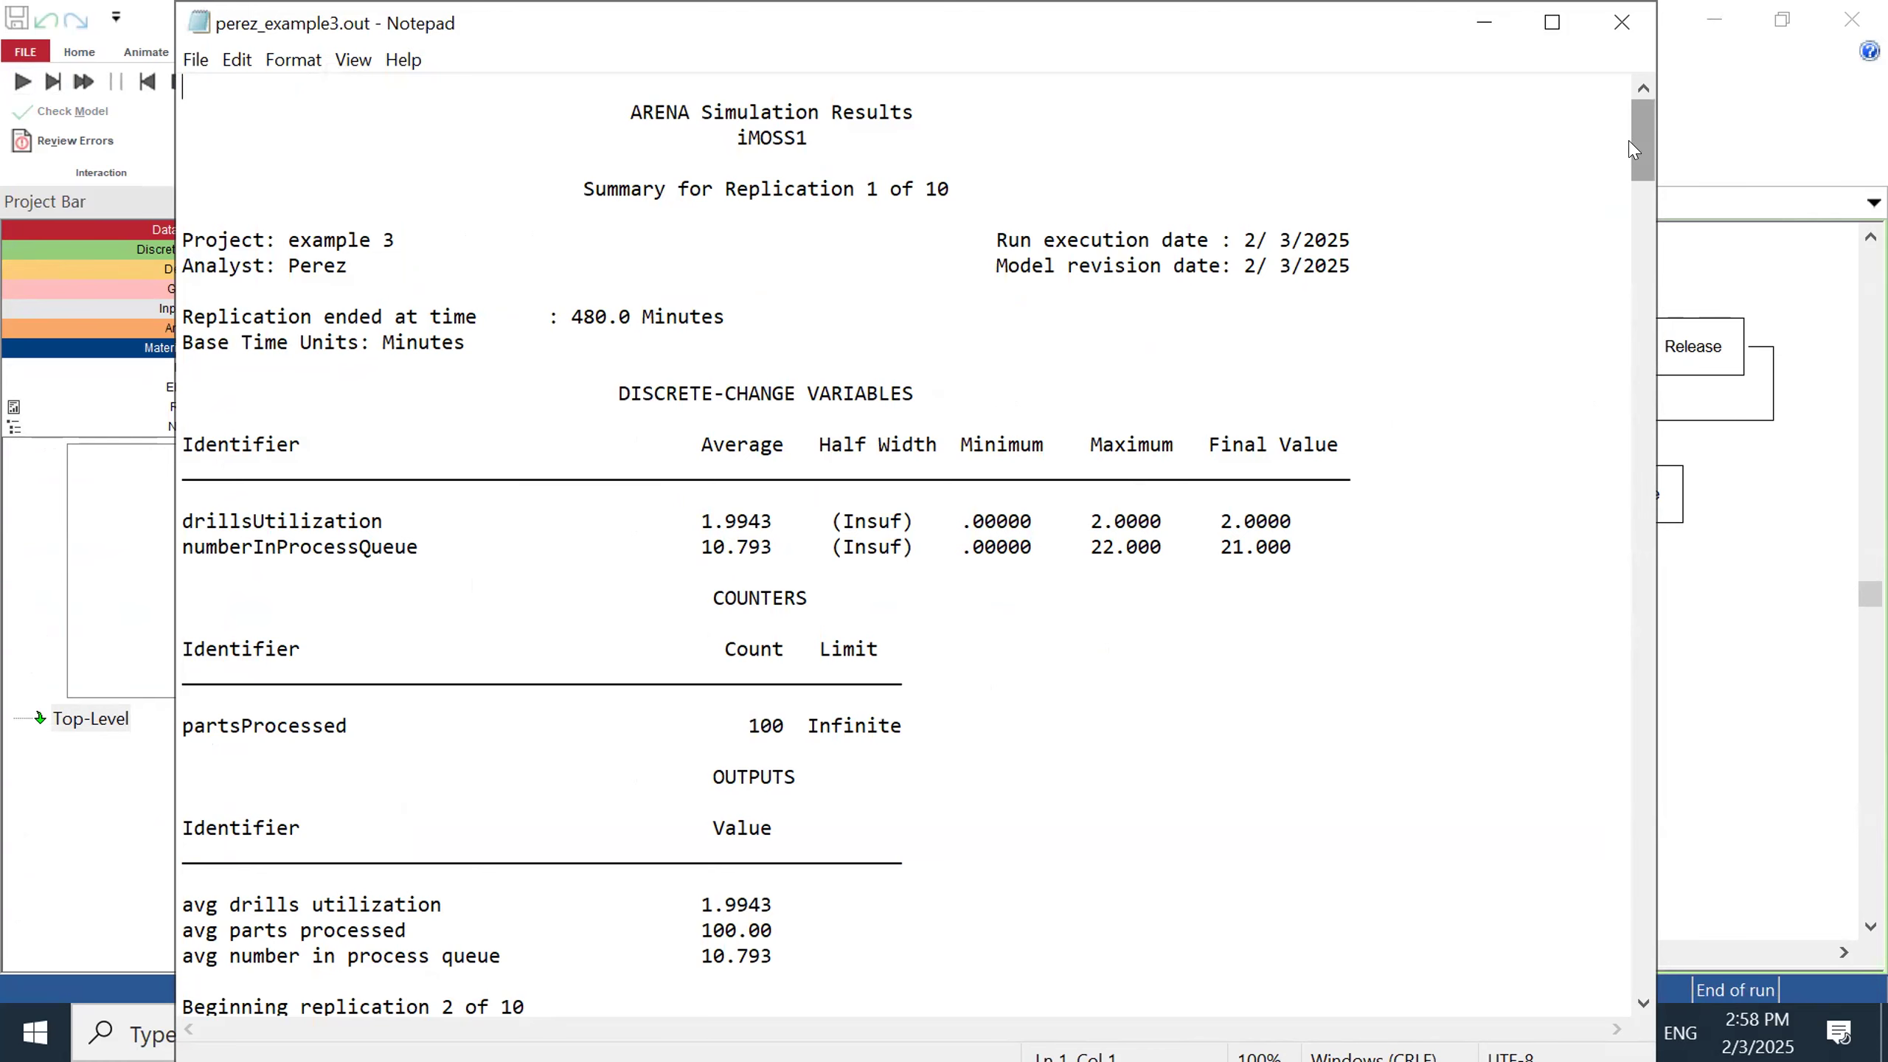
{"action": "left_click_drag", "start_coordinate": [1641, 151], "coordinate": [1675, 1027]}
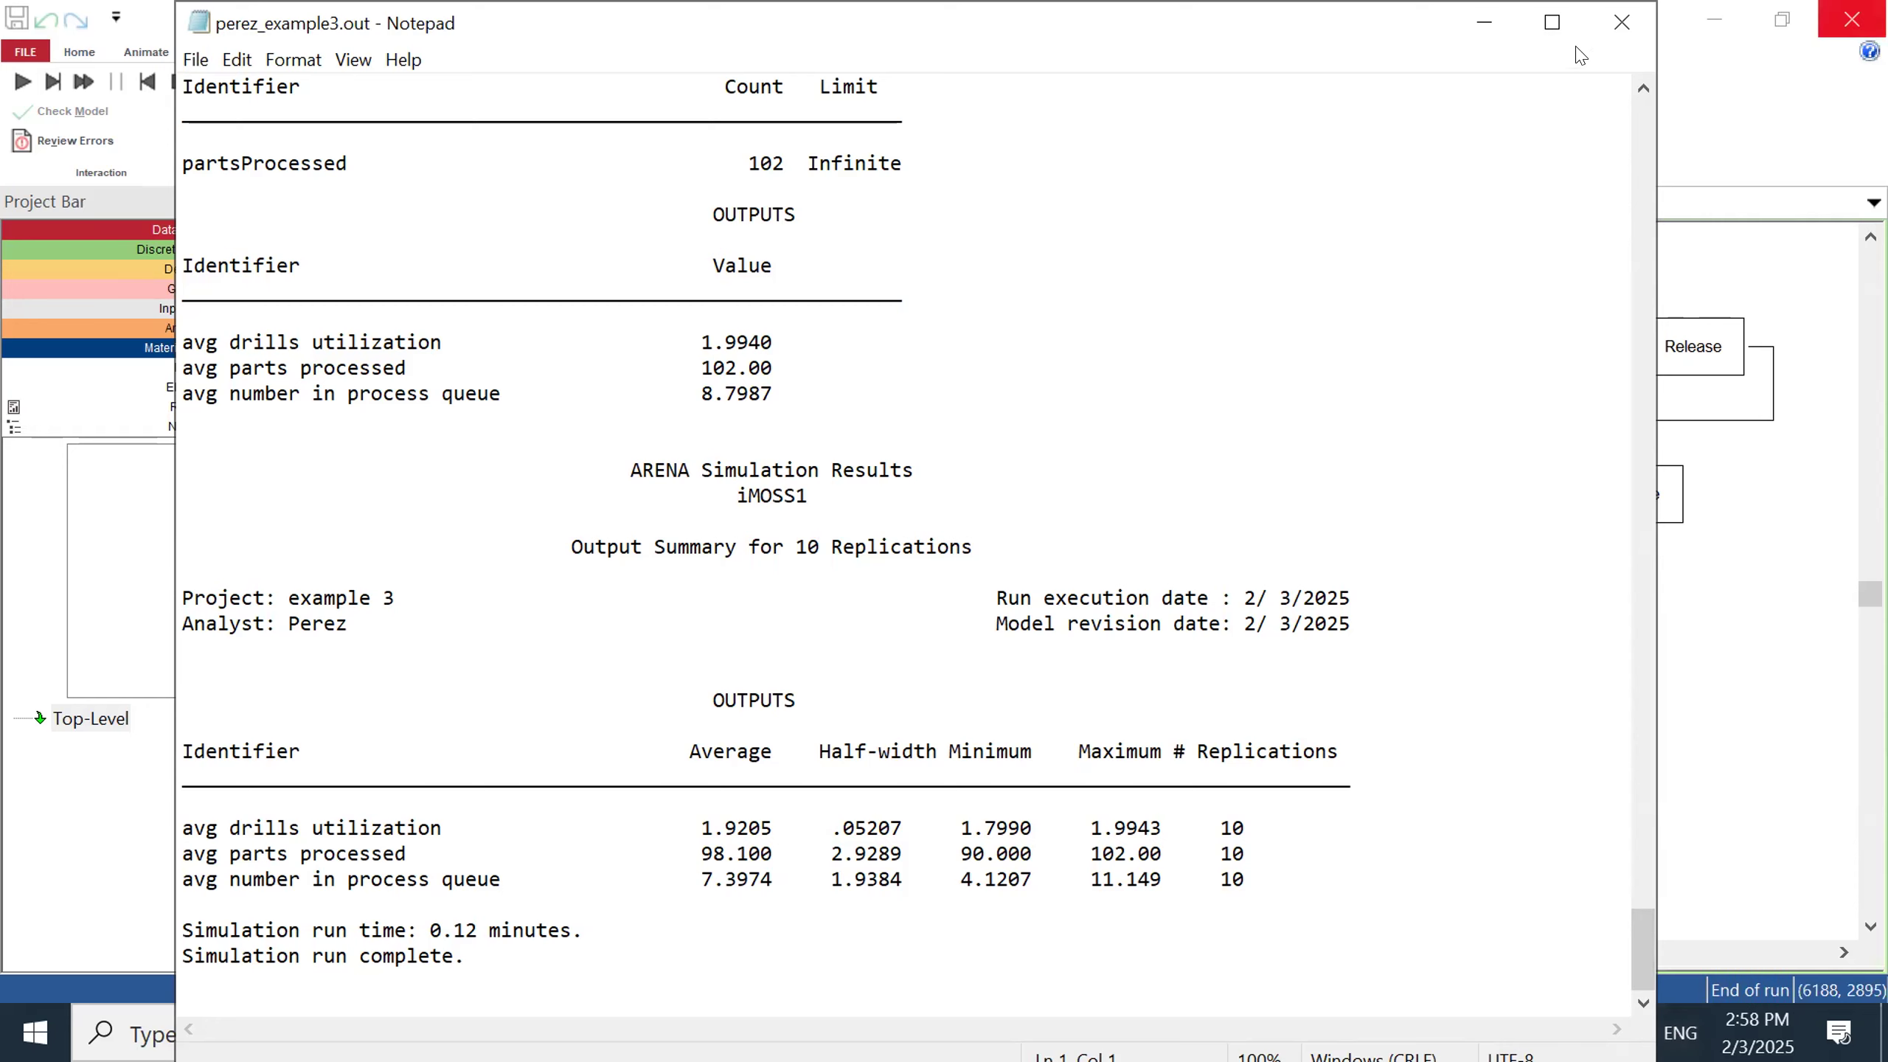
{"action": "left_click", "coordinate": [1622, 22]}
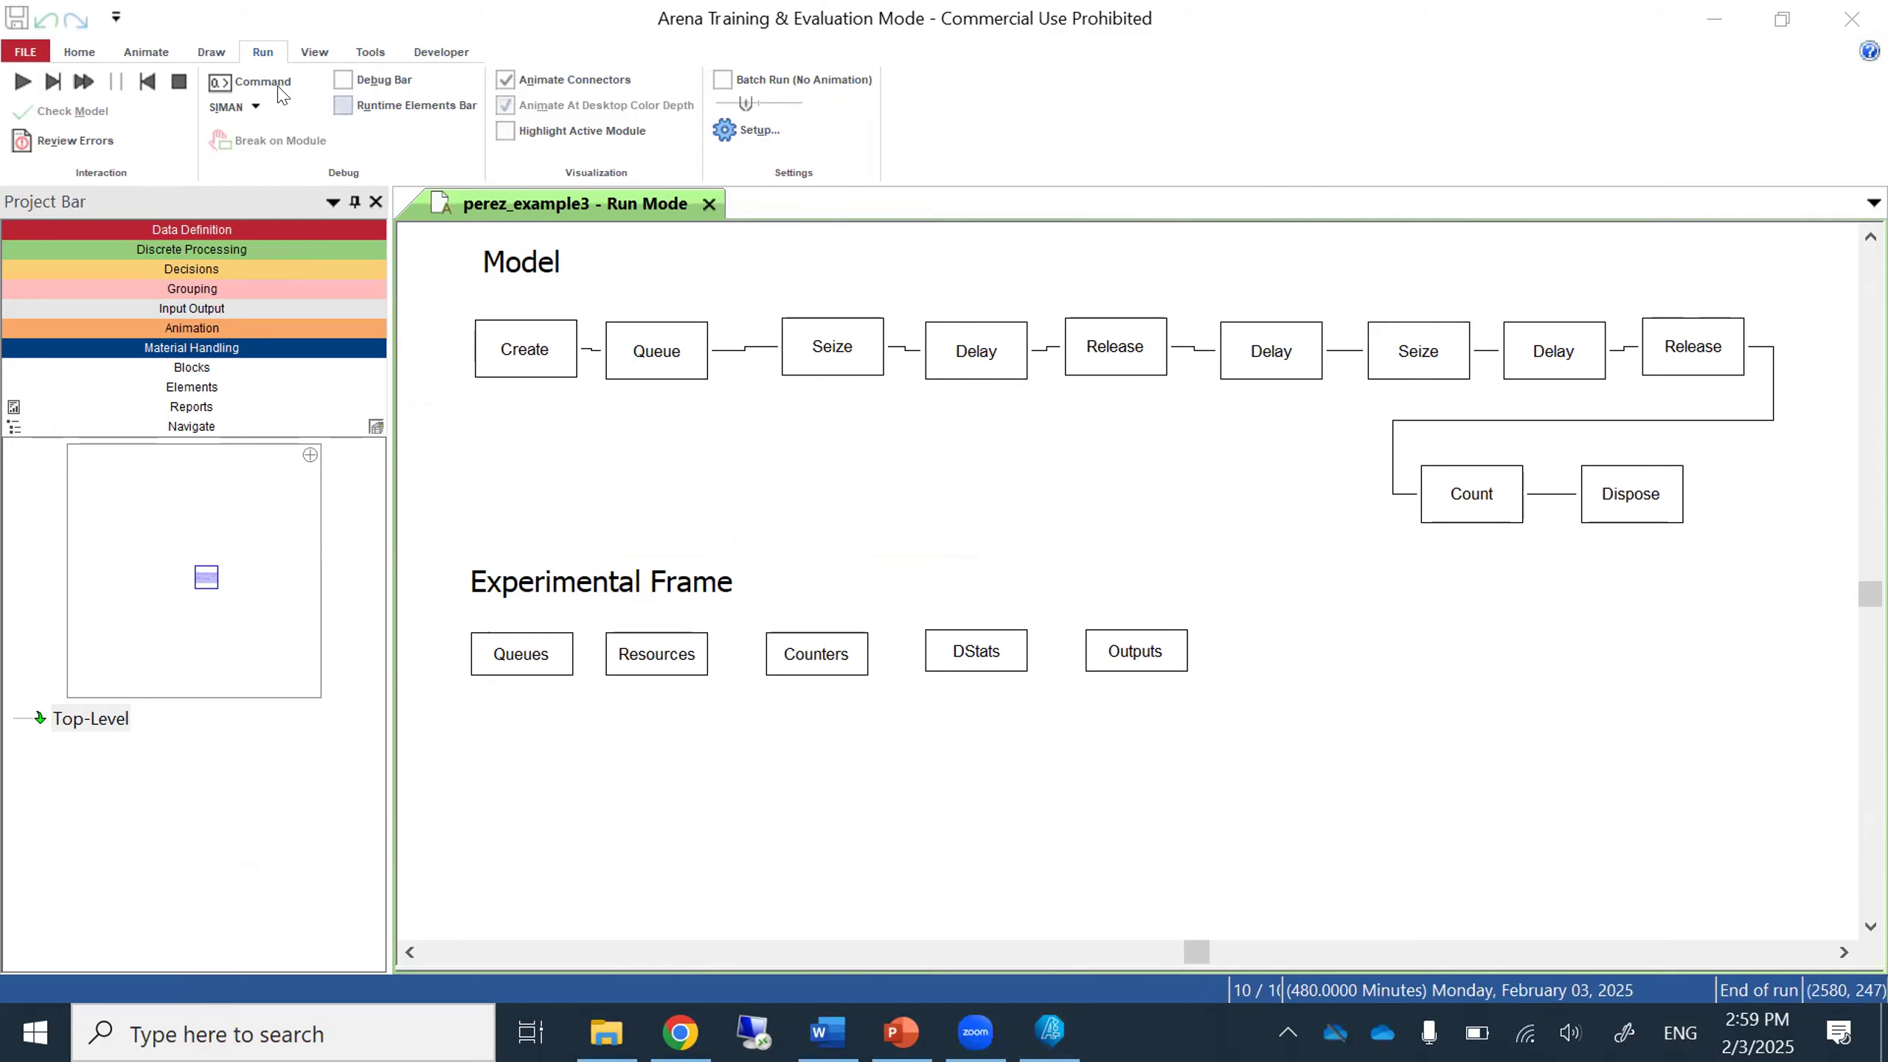
{"action": "left_click", "coordinate": [178, 82]}
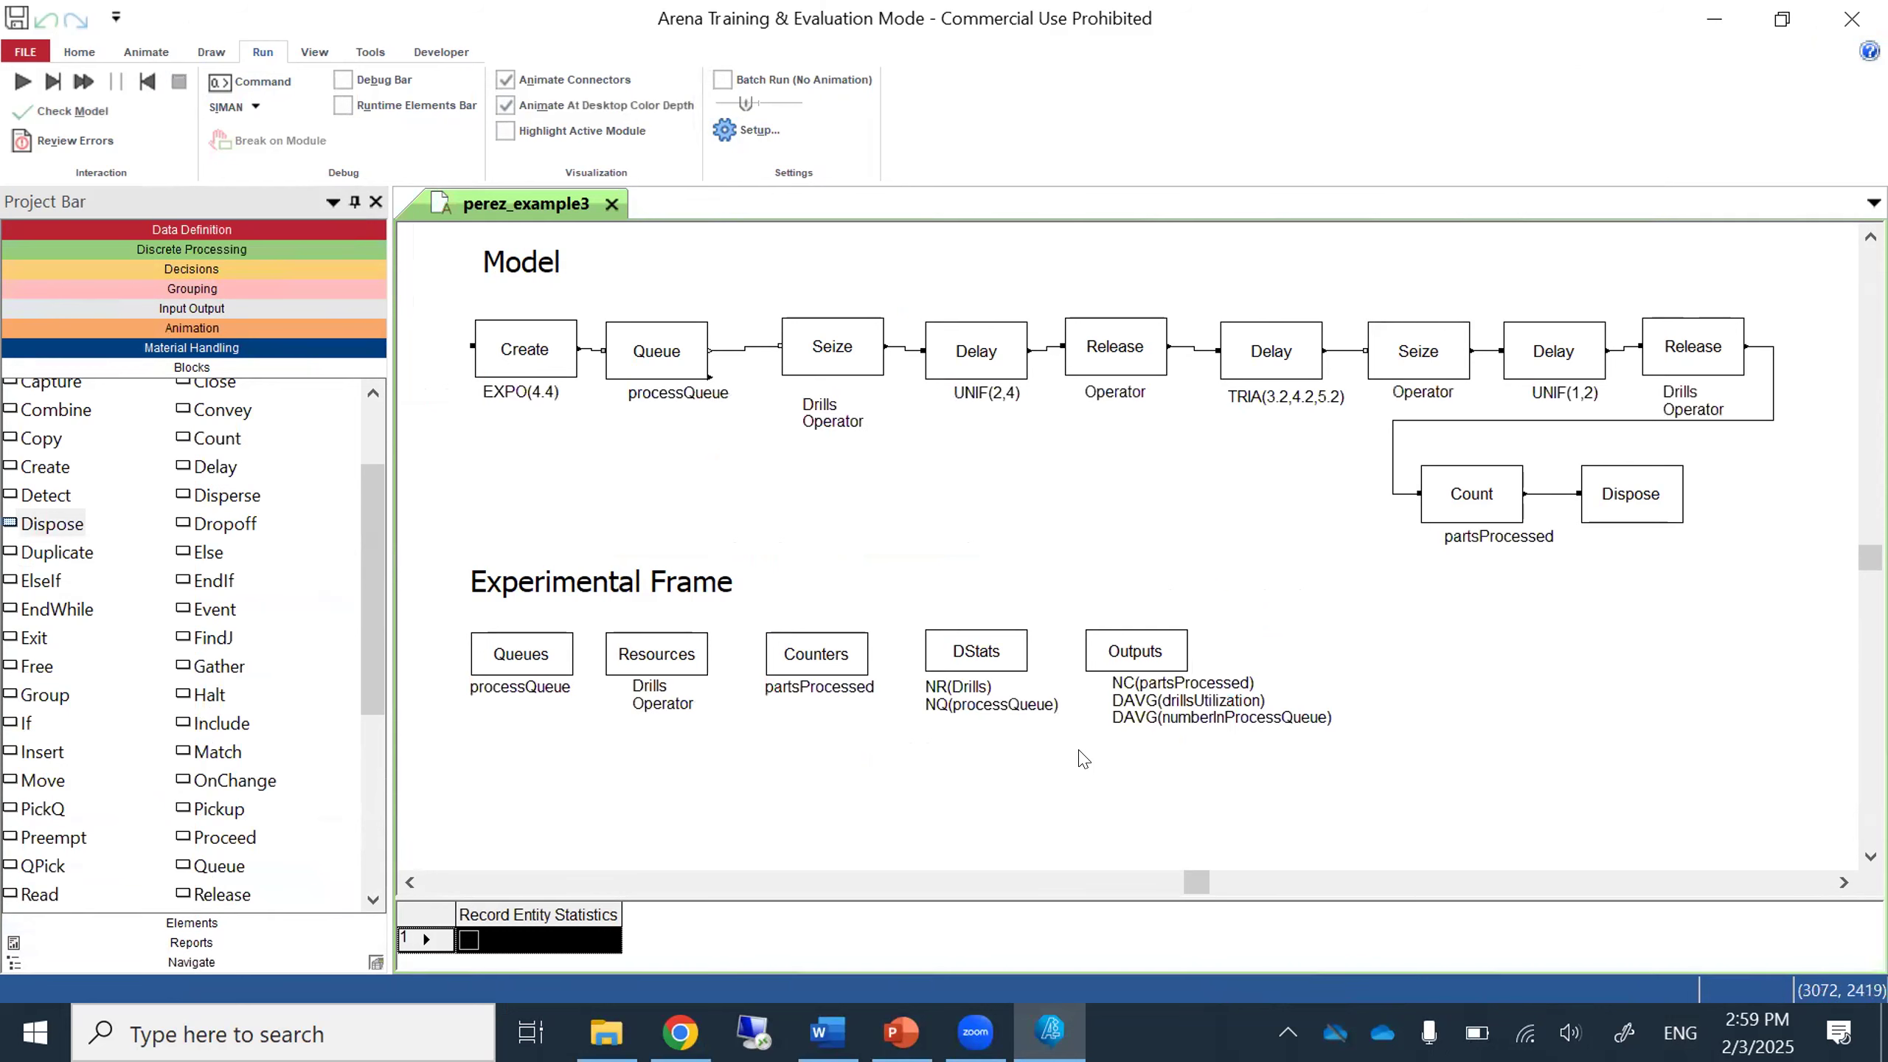
Change the SIMAN expression of the avg drills utilization output to DAVG(drillsUtilization)/2 in the Outputs element.
{"action": "double_click", "coordinate": [1152, 664]}
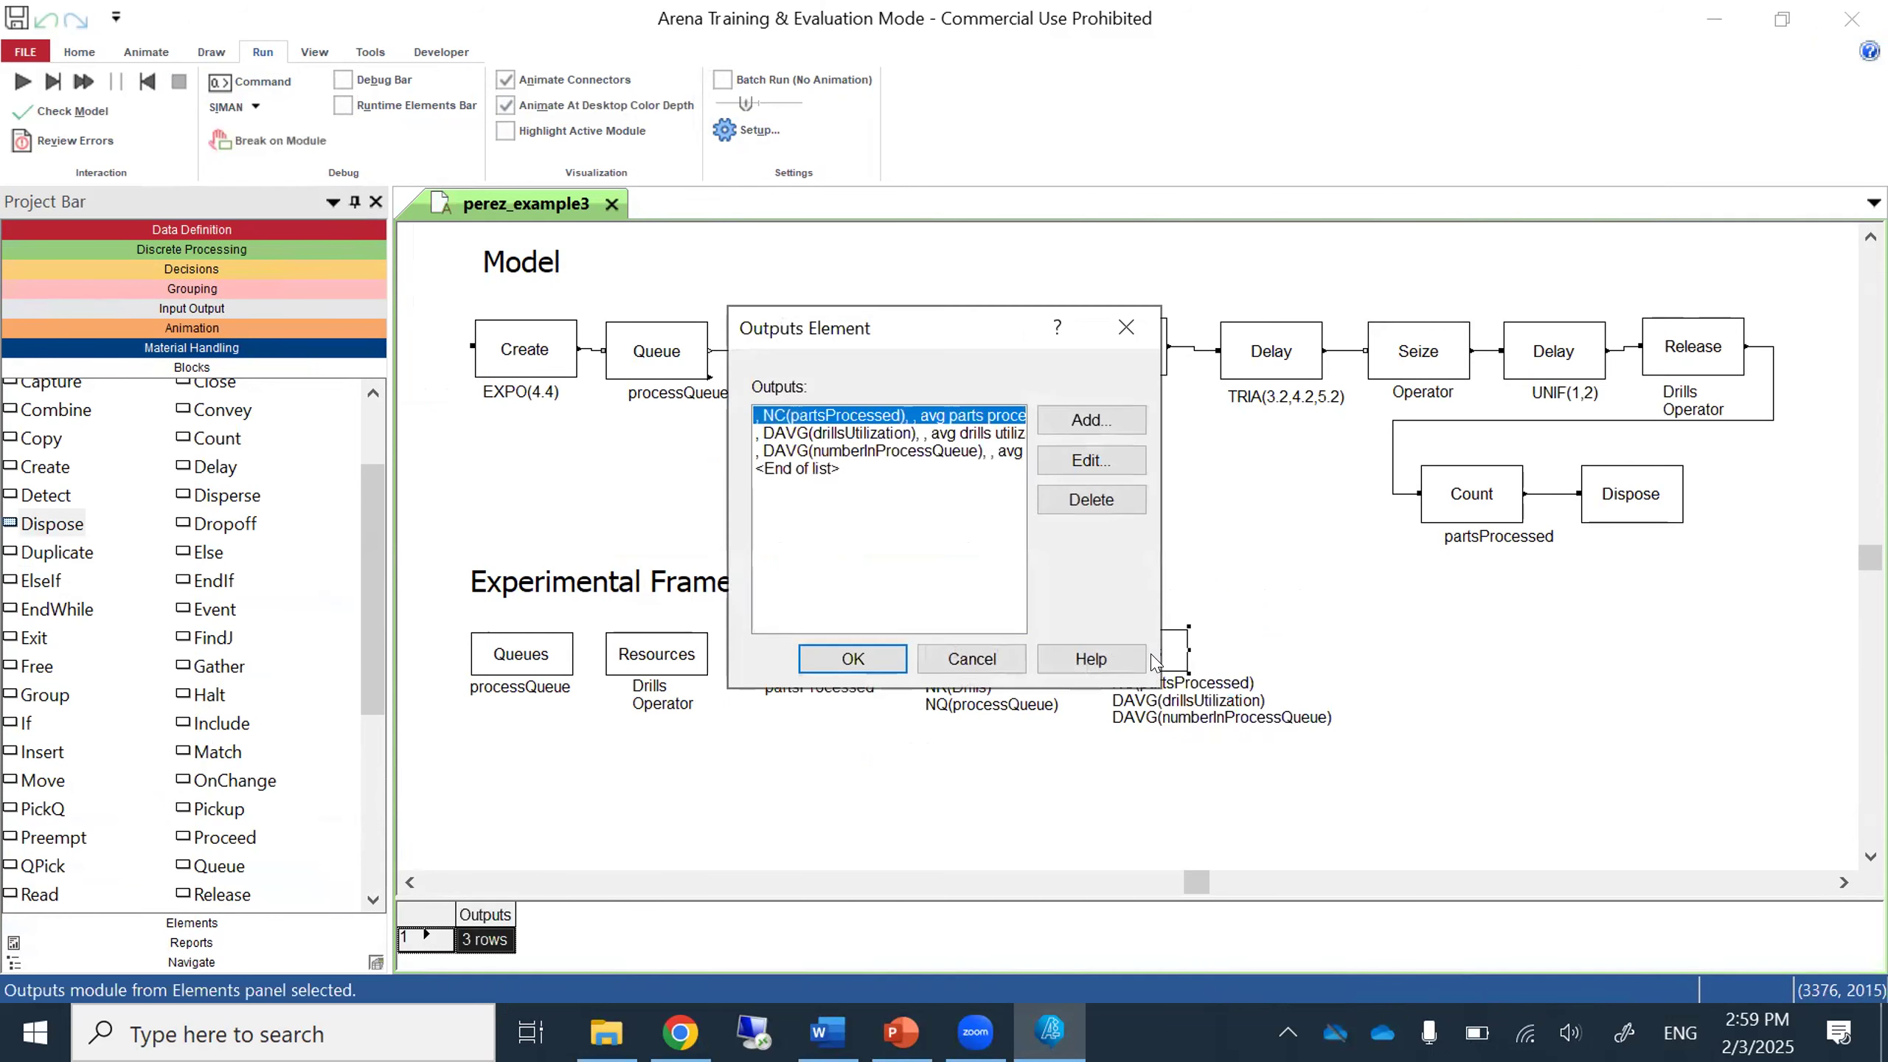
{"action": "left_click", "coordinate": [903, 434]}
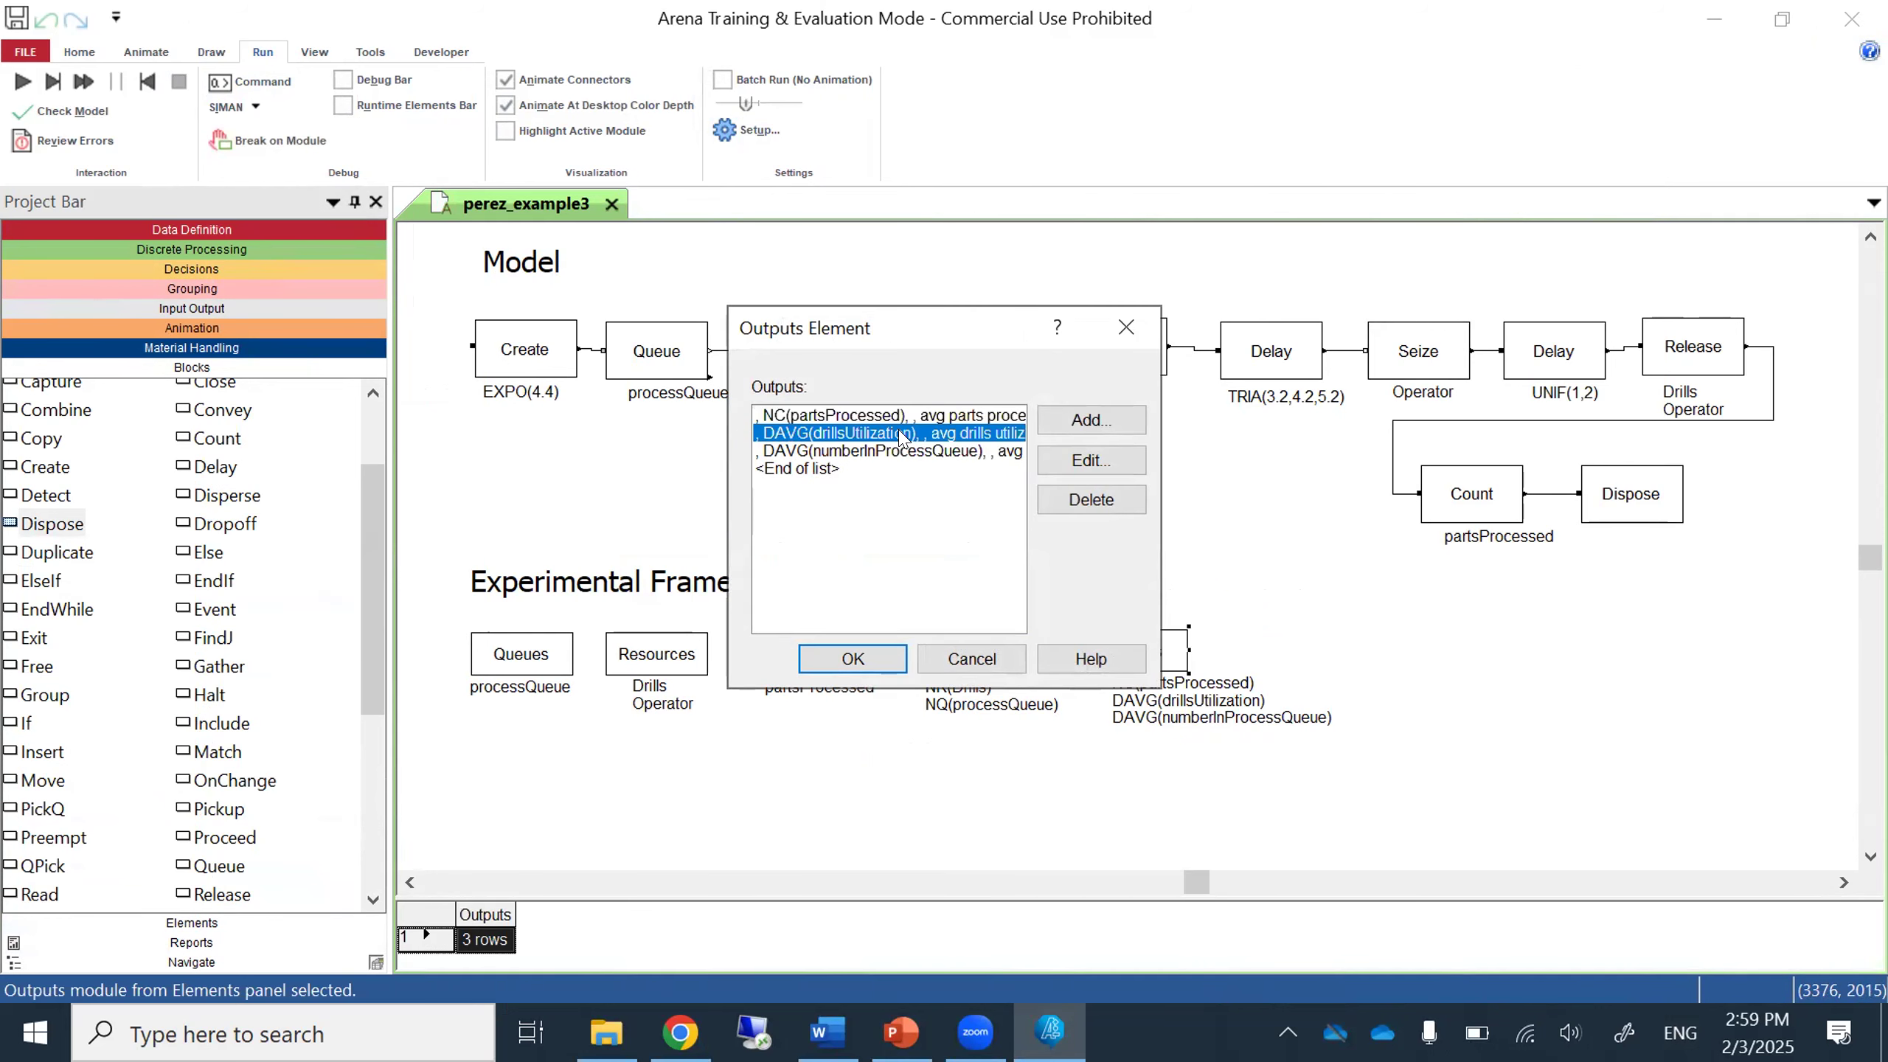
{"action": "left_click", "coordinate": [1048, 455]}
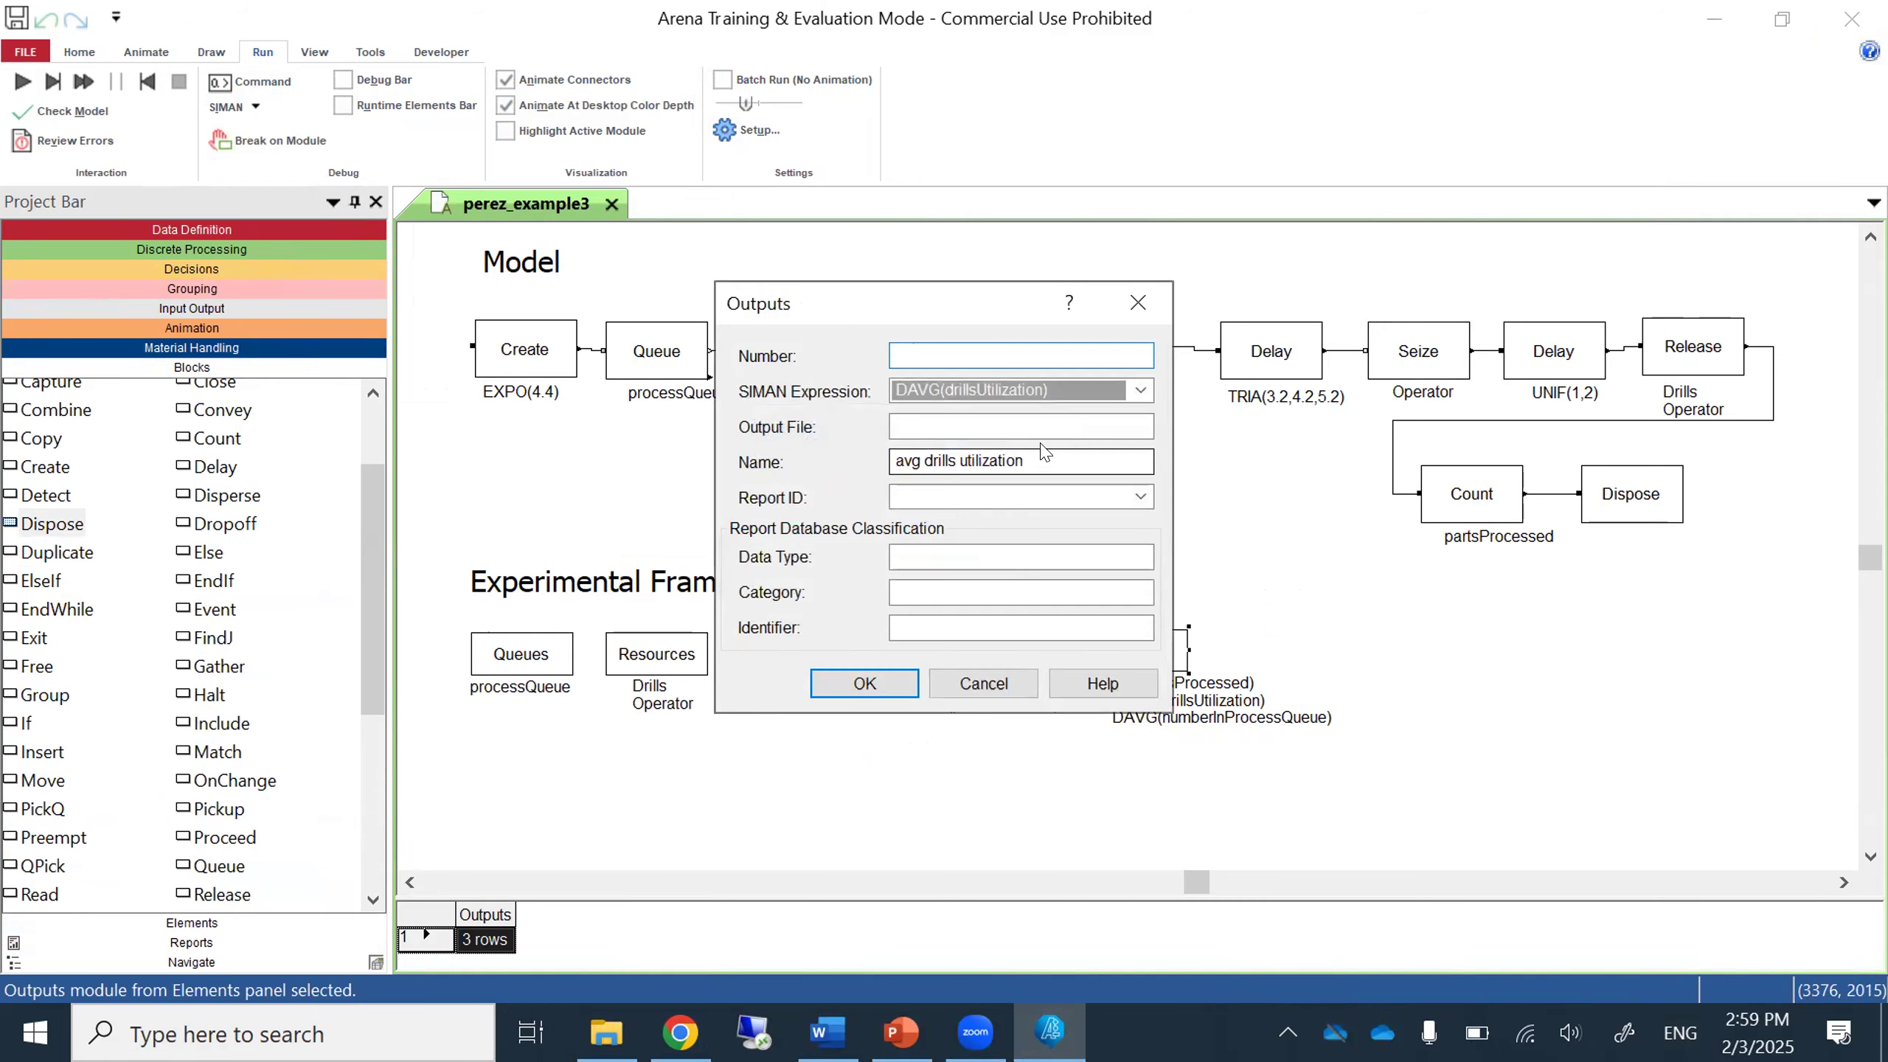
{"action": "left_click", "coordinate": [1073, 388]}
{"action": "type", "text": "/2"}
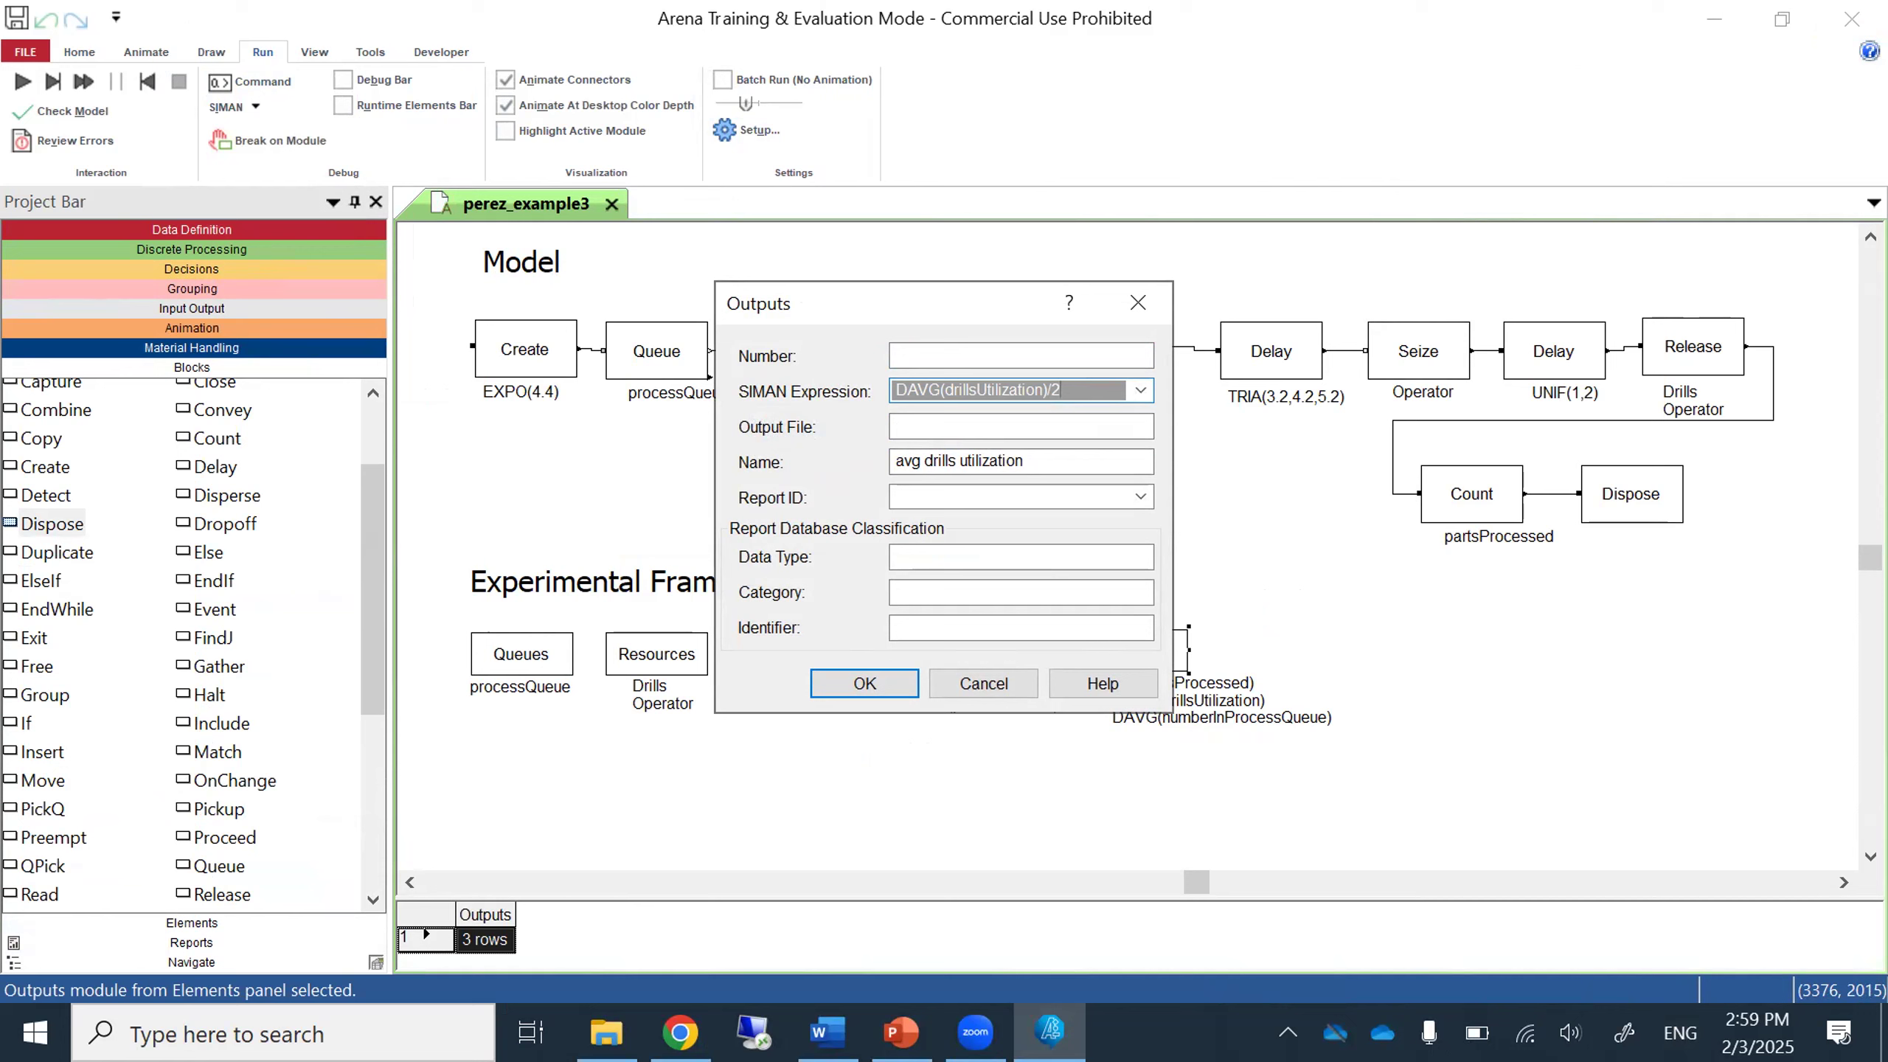
{"action": "left_click", "coordinate": [900, 677]}
{"action": "left_click", "coordinate": [866, 662]}
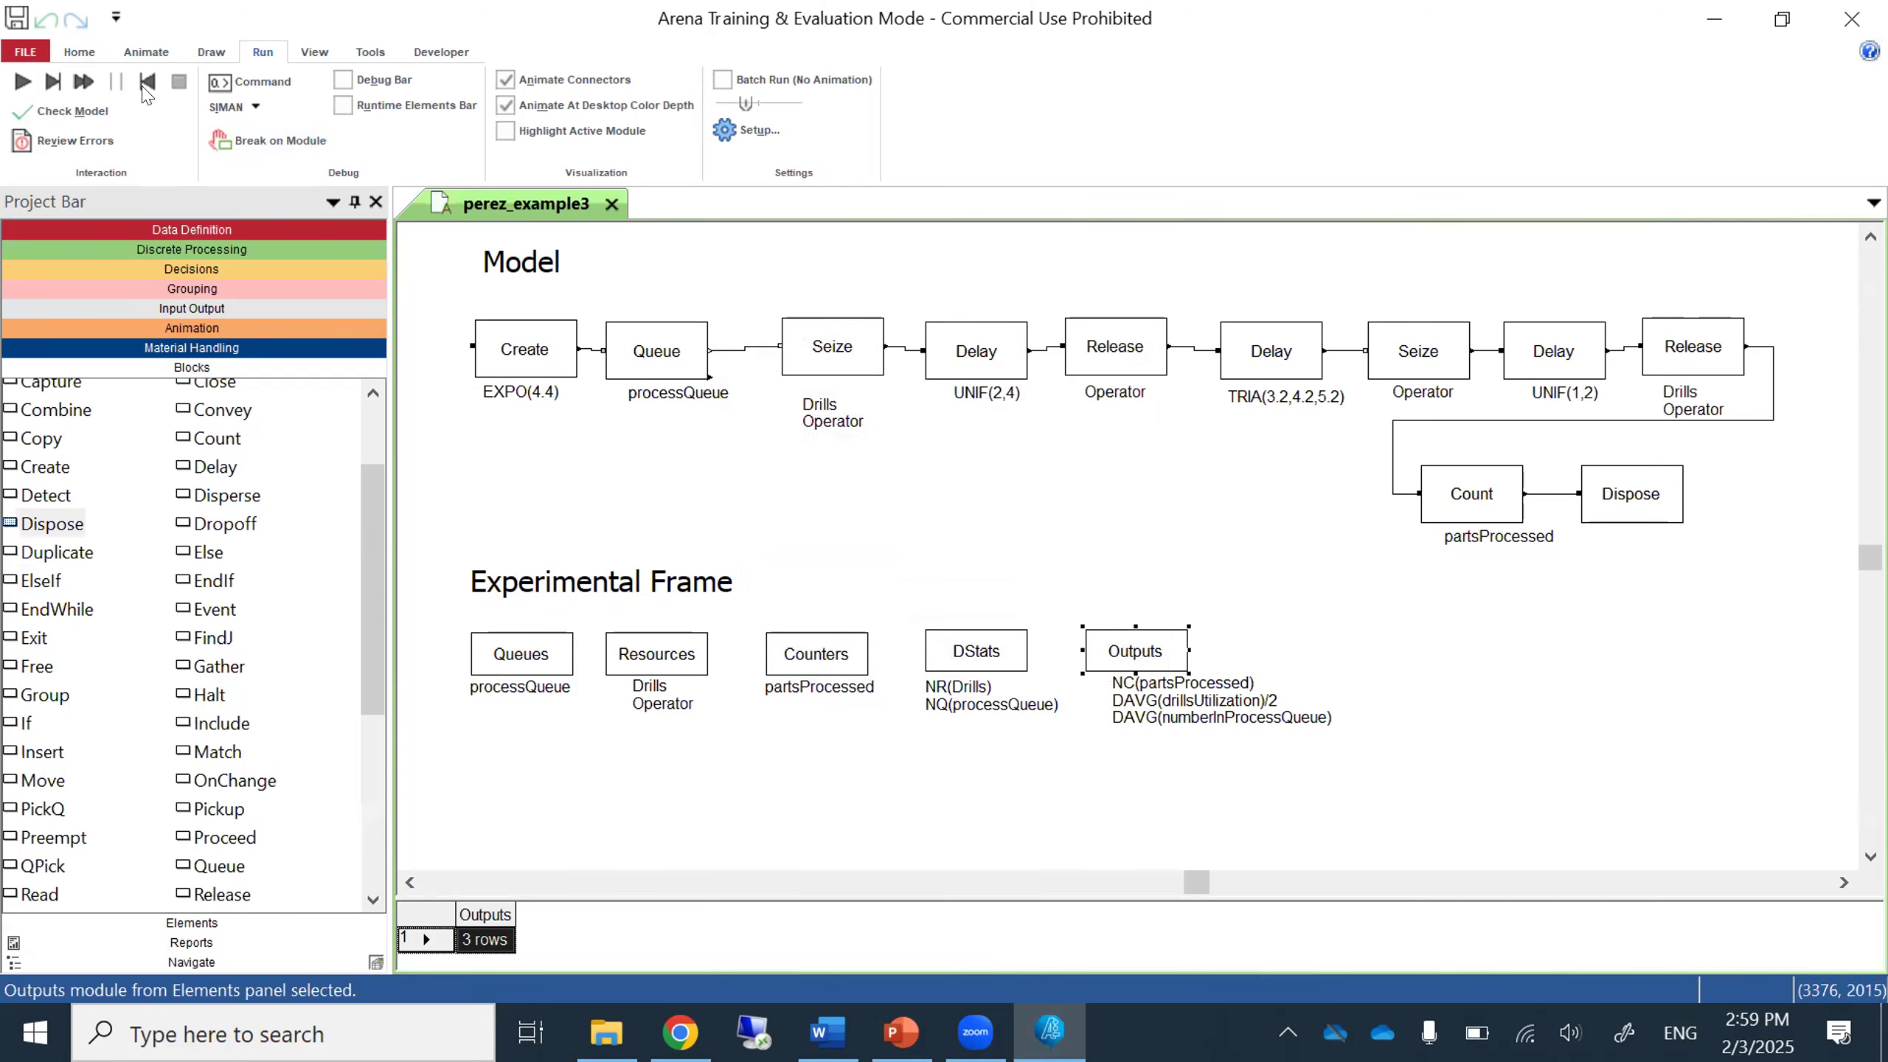
Rerun the simulation with Batch Run (No Animation) enabled and review the output summary for all replications.
{"action": "left_click", "coordinate": [20, 83]}
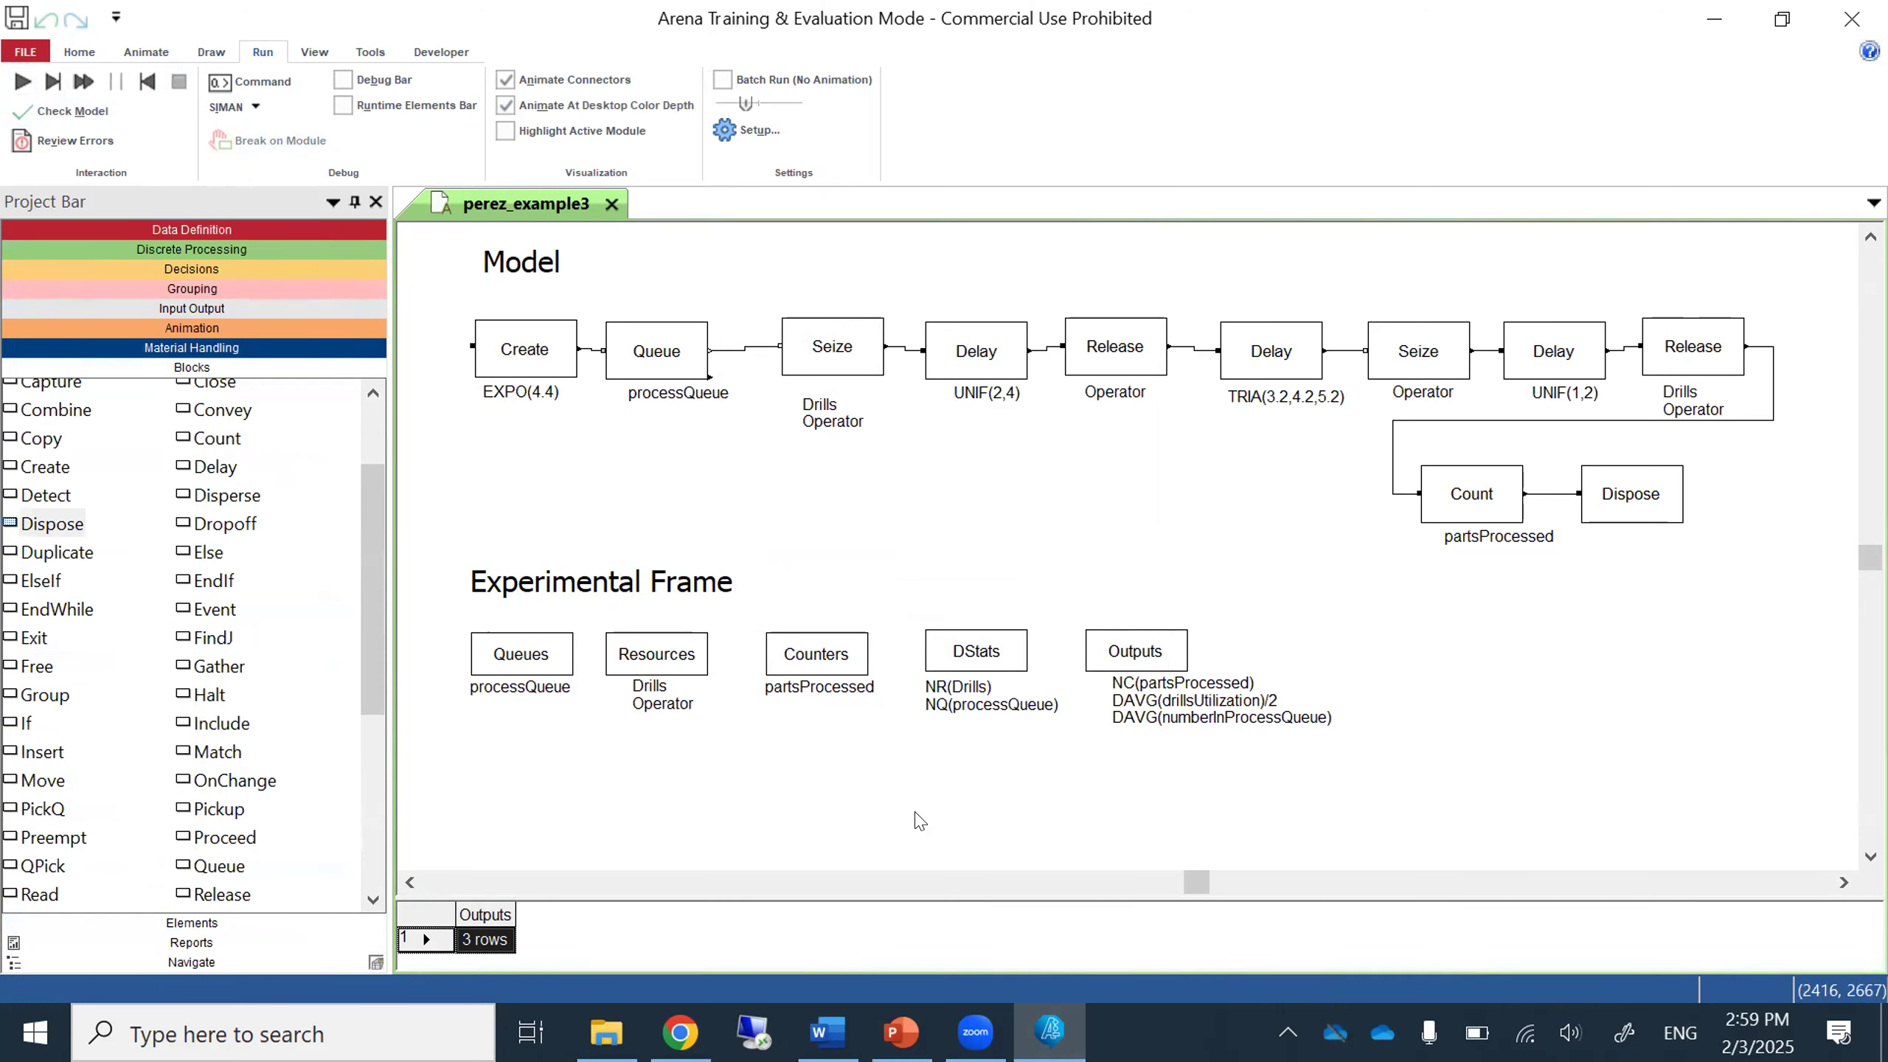
{"action": "left_click", "coordinate": [723, 80]}
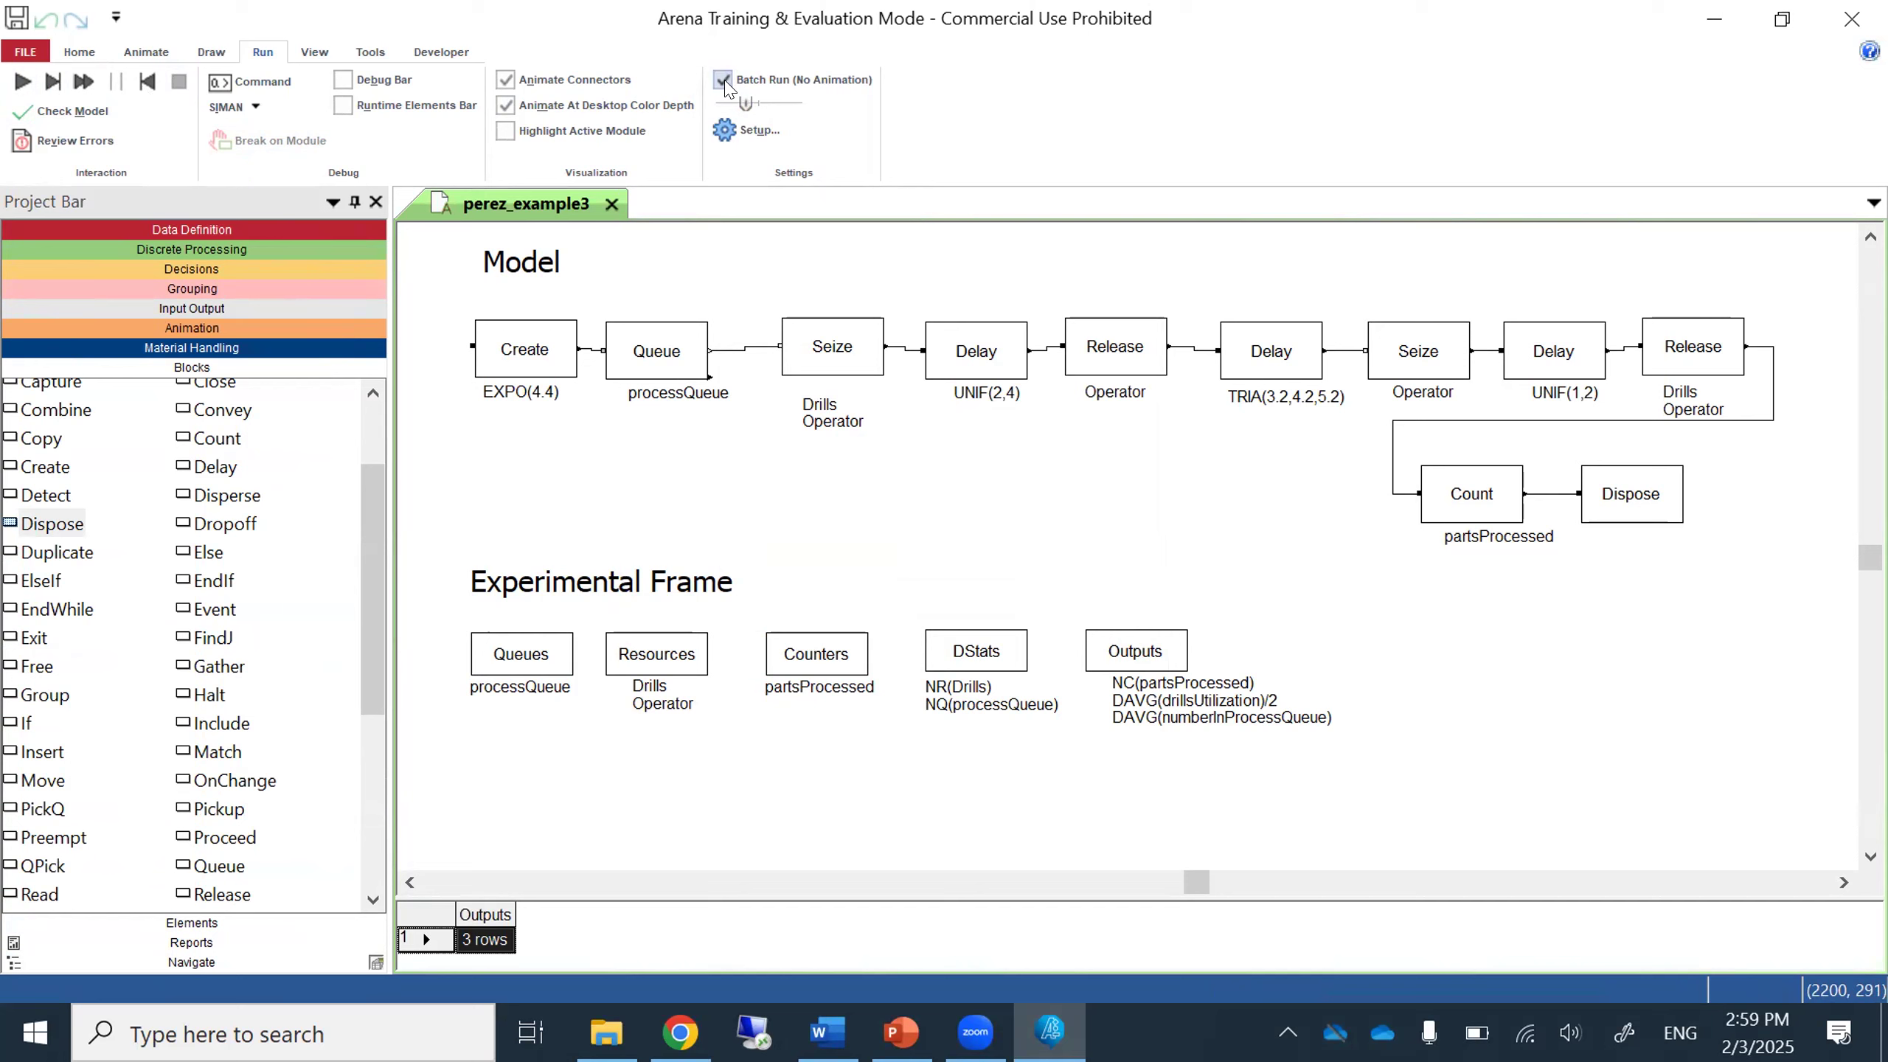
{"action": "left_click", "coordinate": [20, 82]}
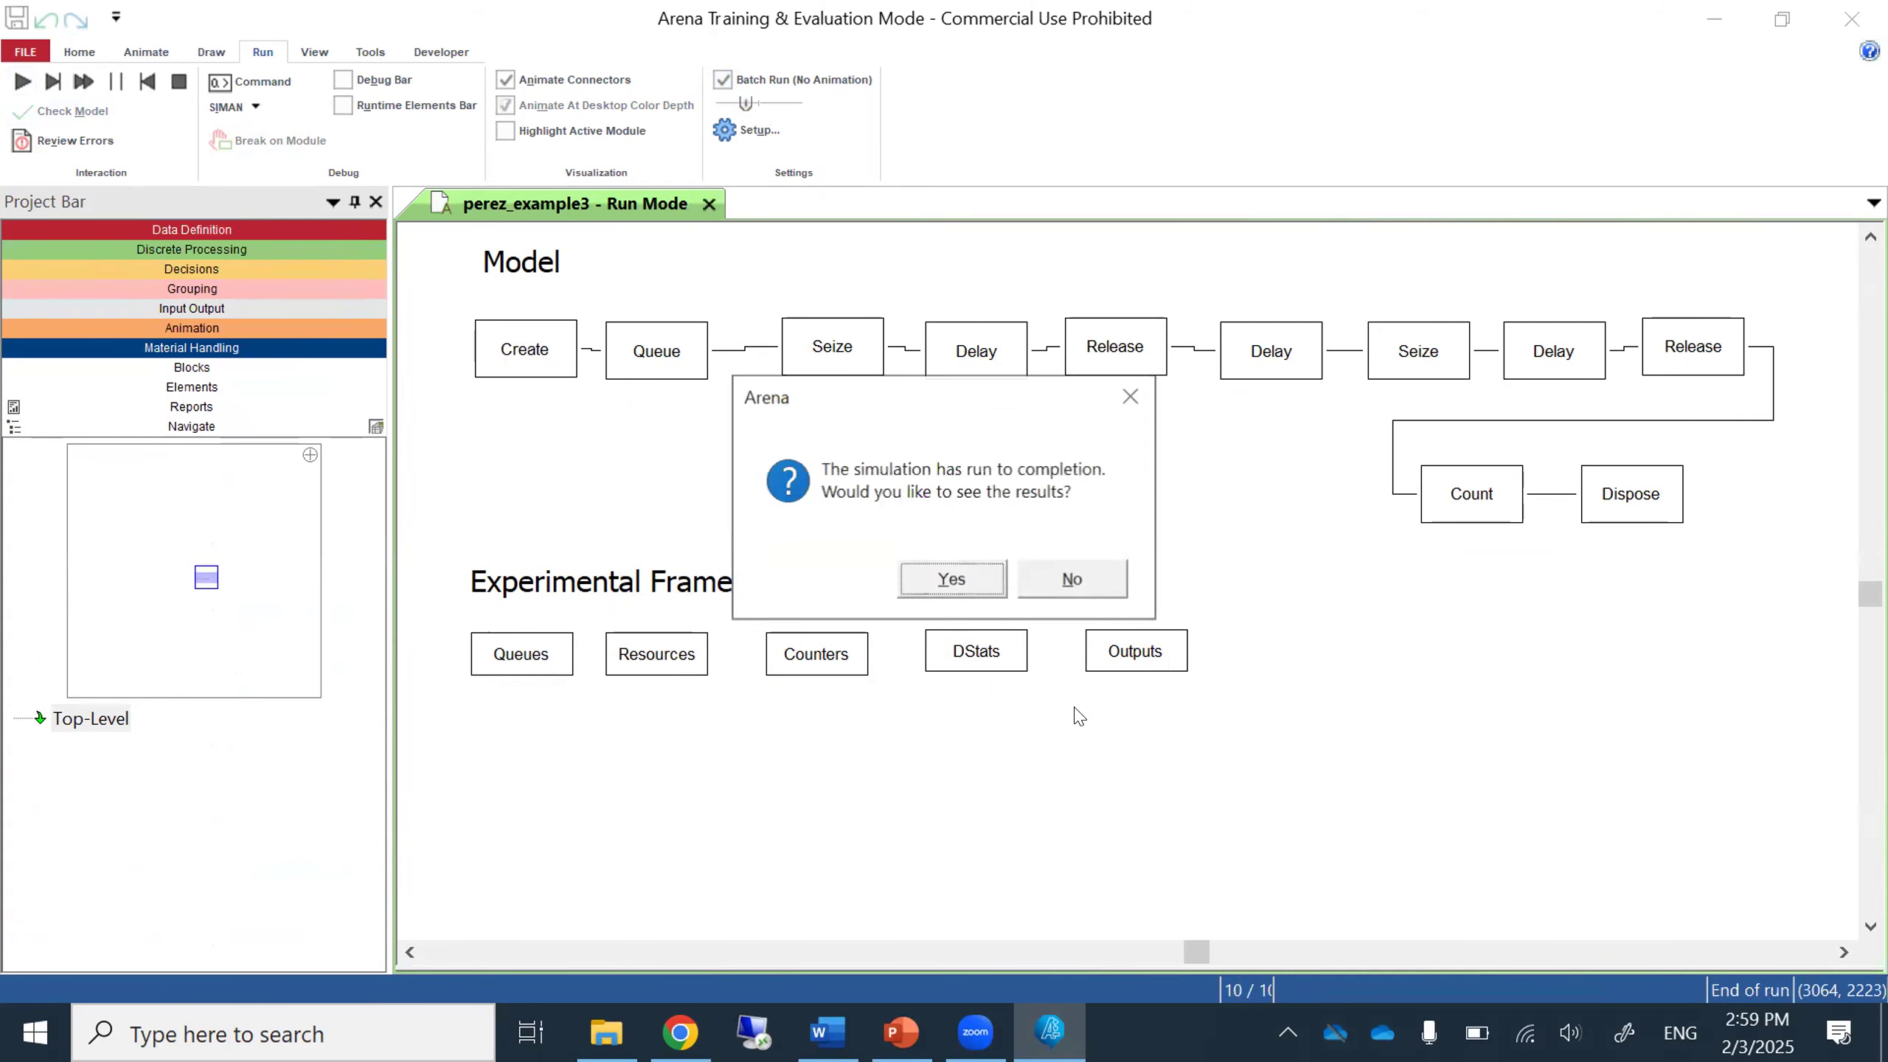
{"action": "left_click", "coordinate": [963, 583]}
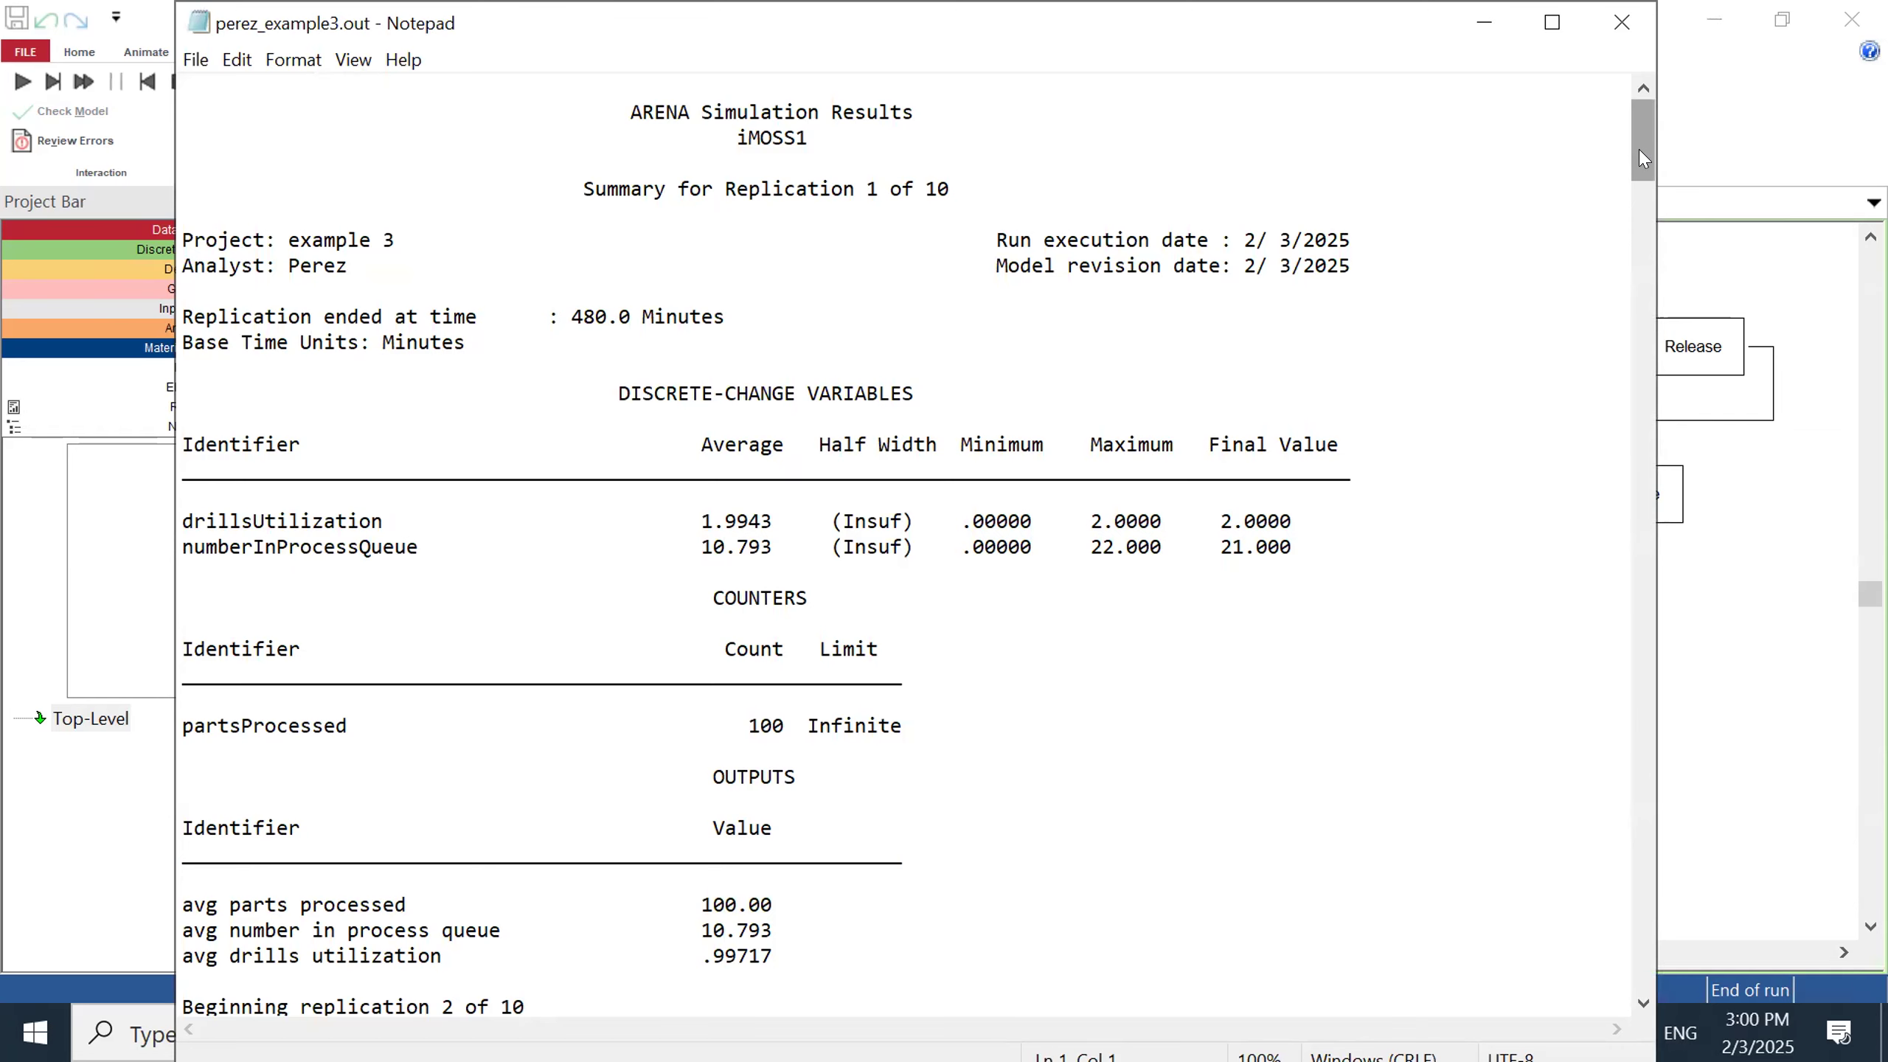
{"action": "left_click_drag", "start_coordinate": [1641, 158], "coordinate": [1645, 1000]}
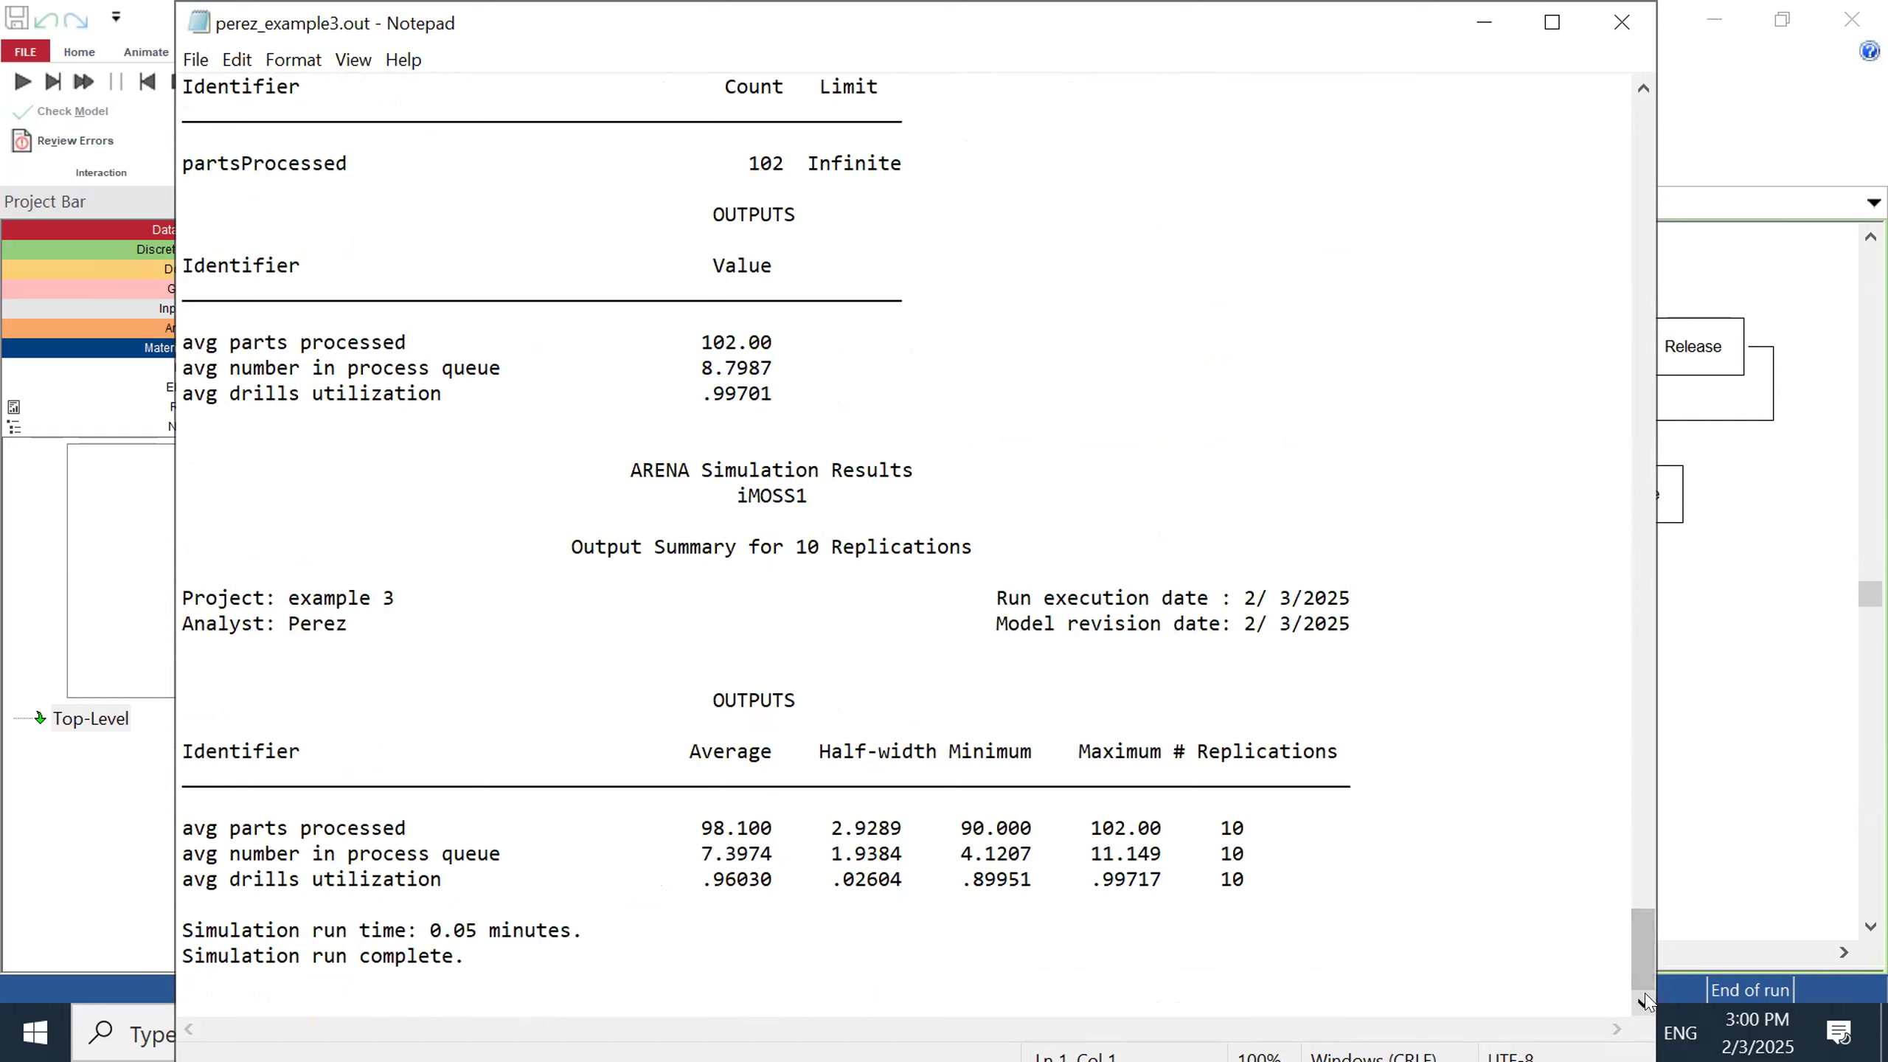
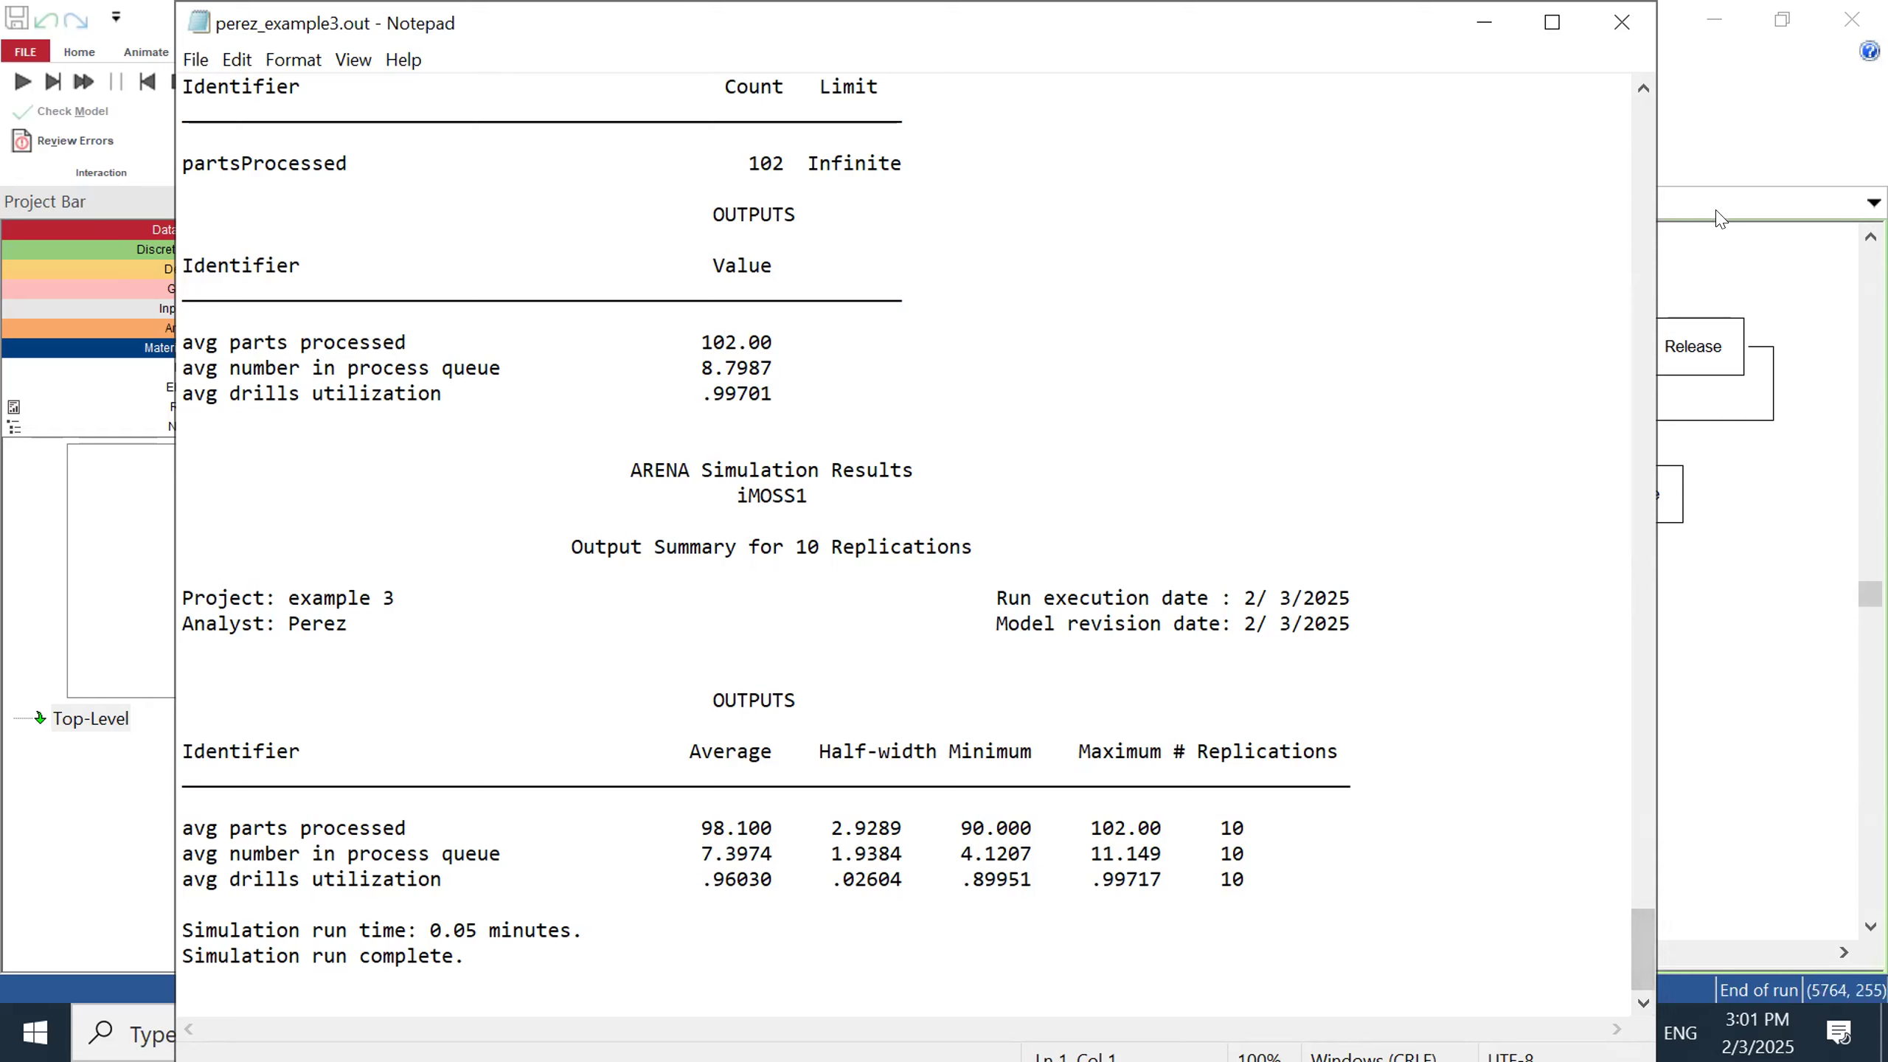
{"action": "left_click", "coordinate": [1622, 22]}
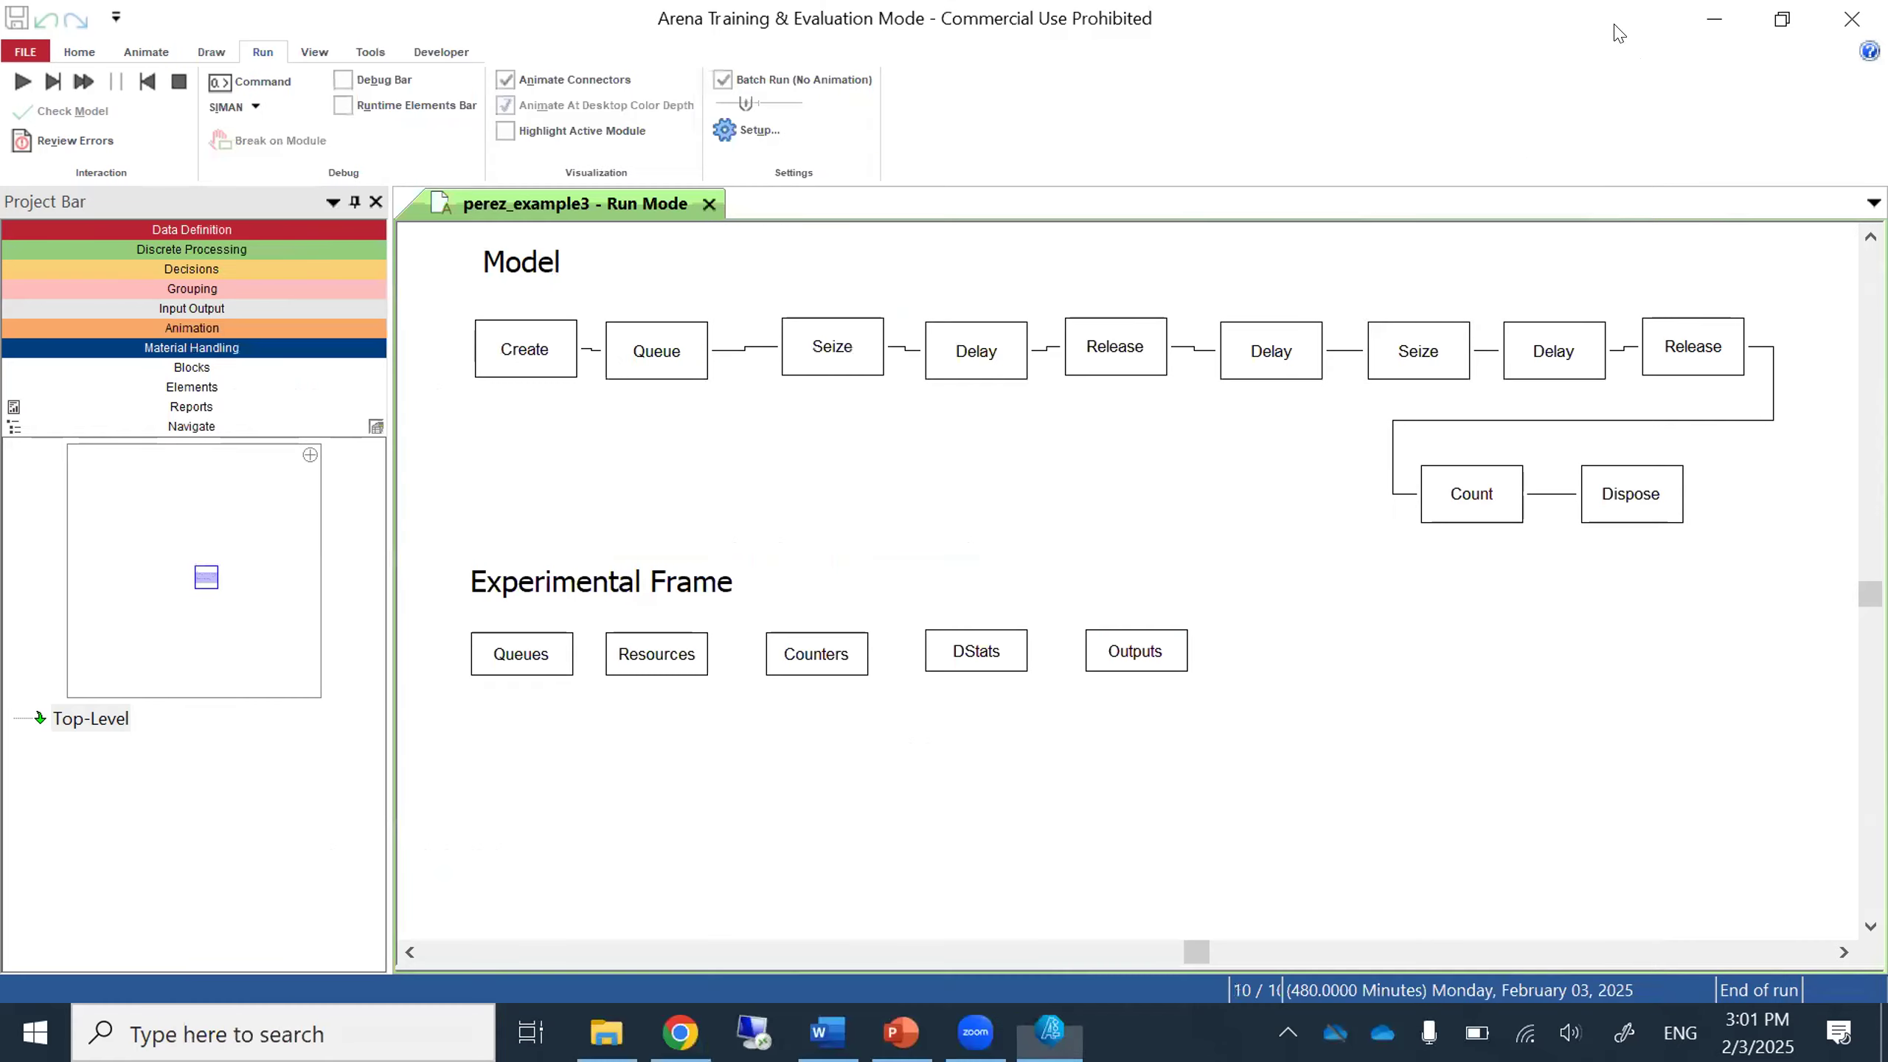
{"action": "left_click", "coordinate": [177, 82]}
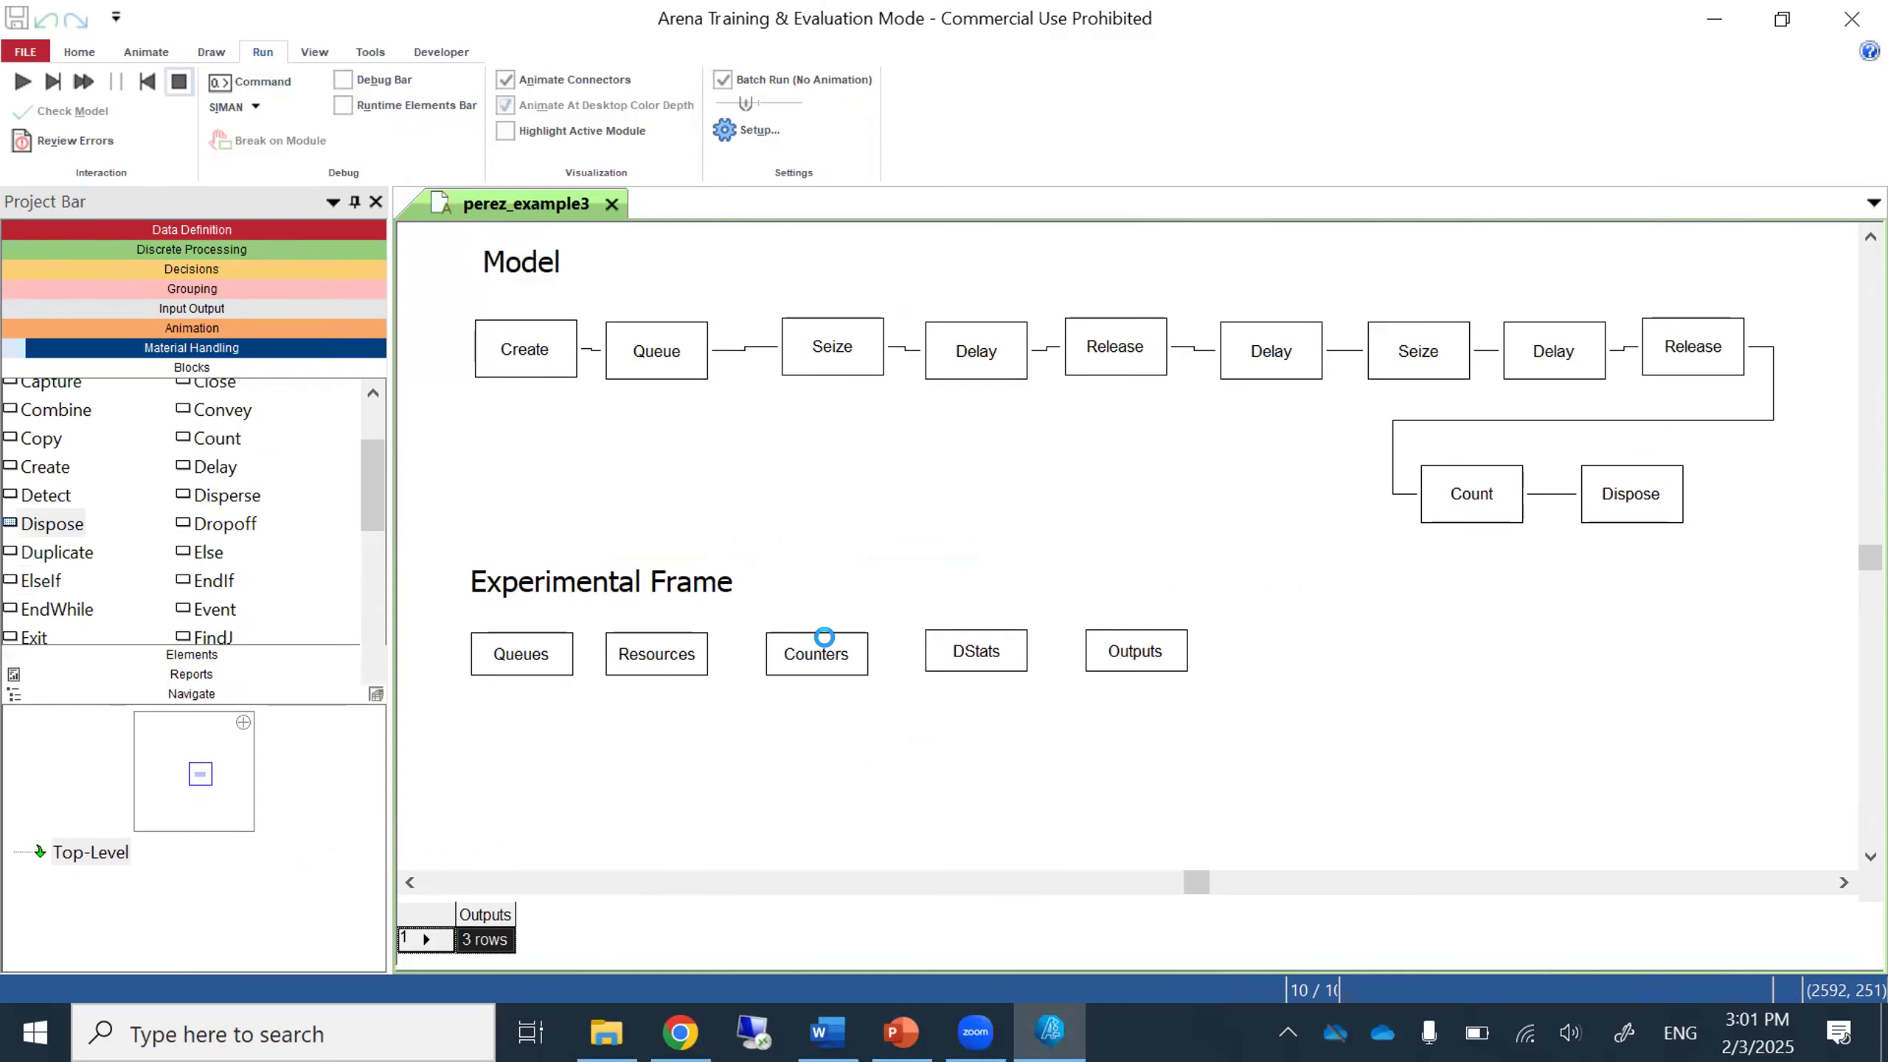
Set the capacity of the Drills resource to 3 in the Resources element.
{"action": "double_click", "coordinate": [657, 659]}
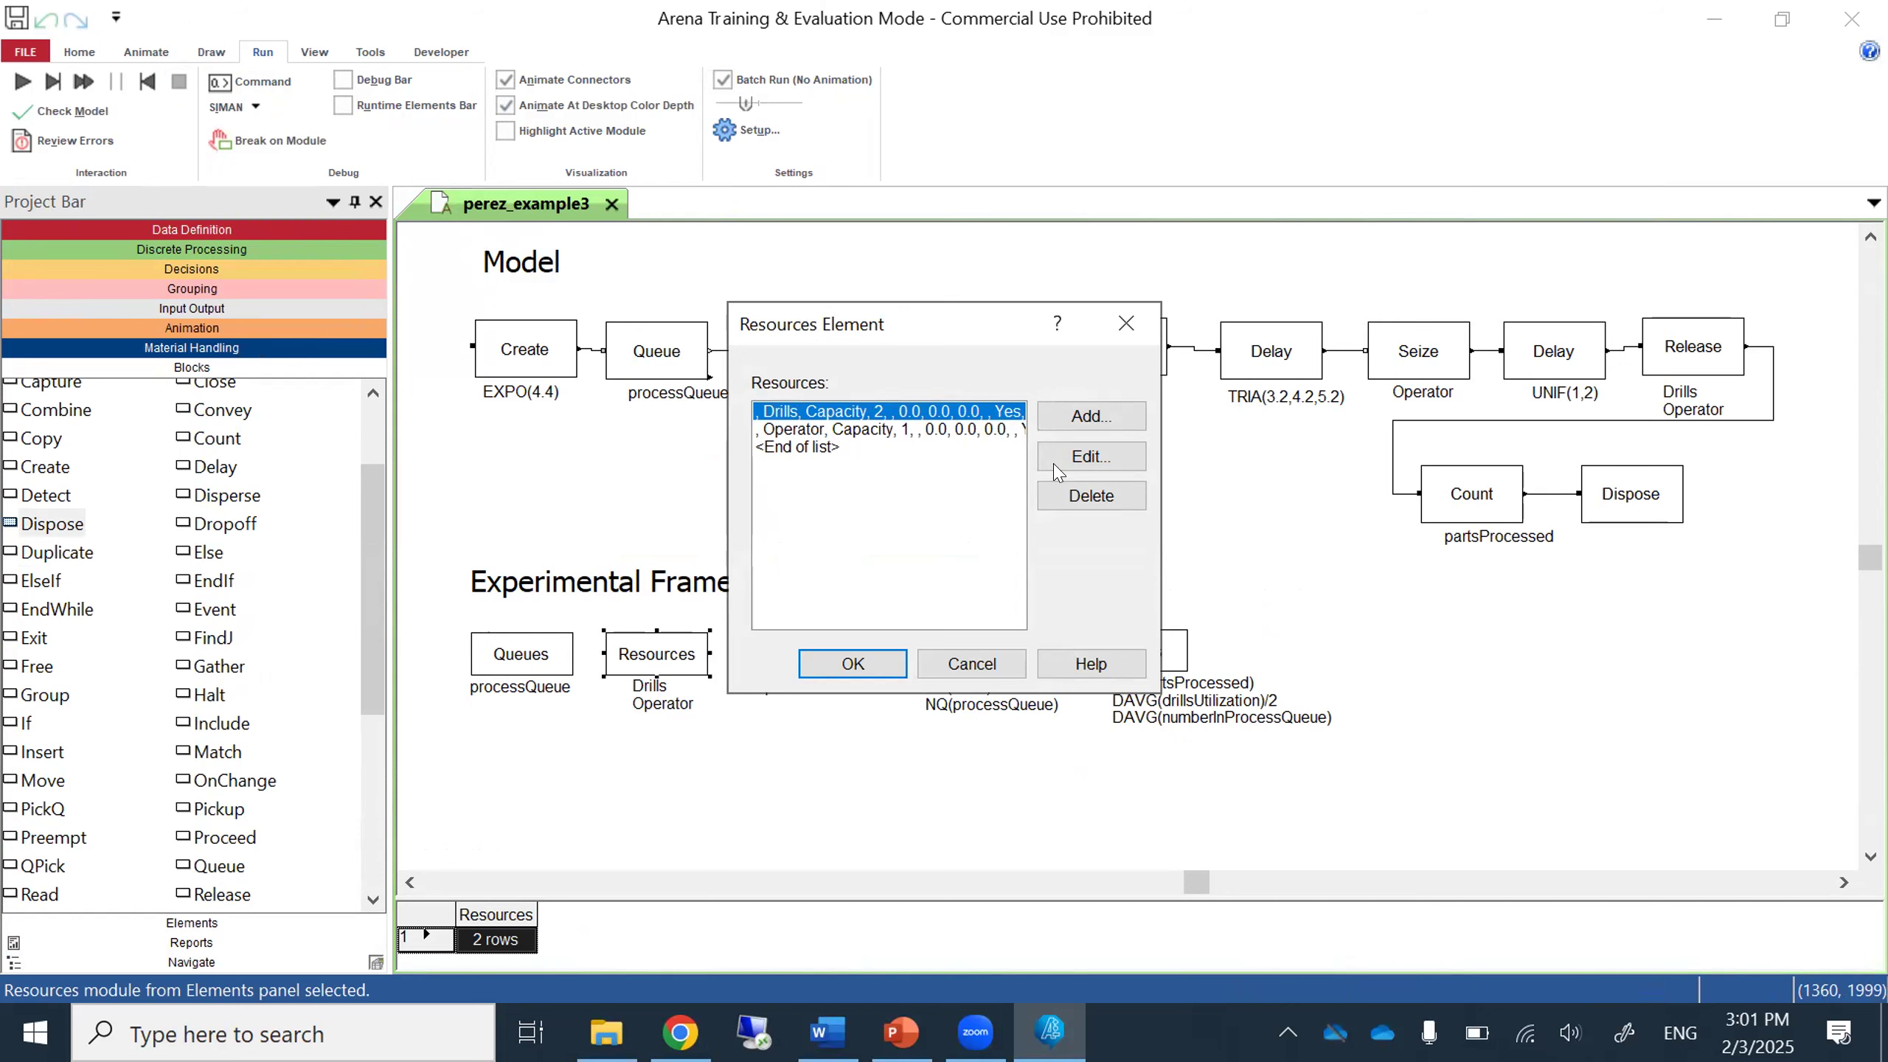
{"action": "left_click", "coordinate": [1077, 458]}
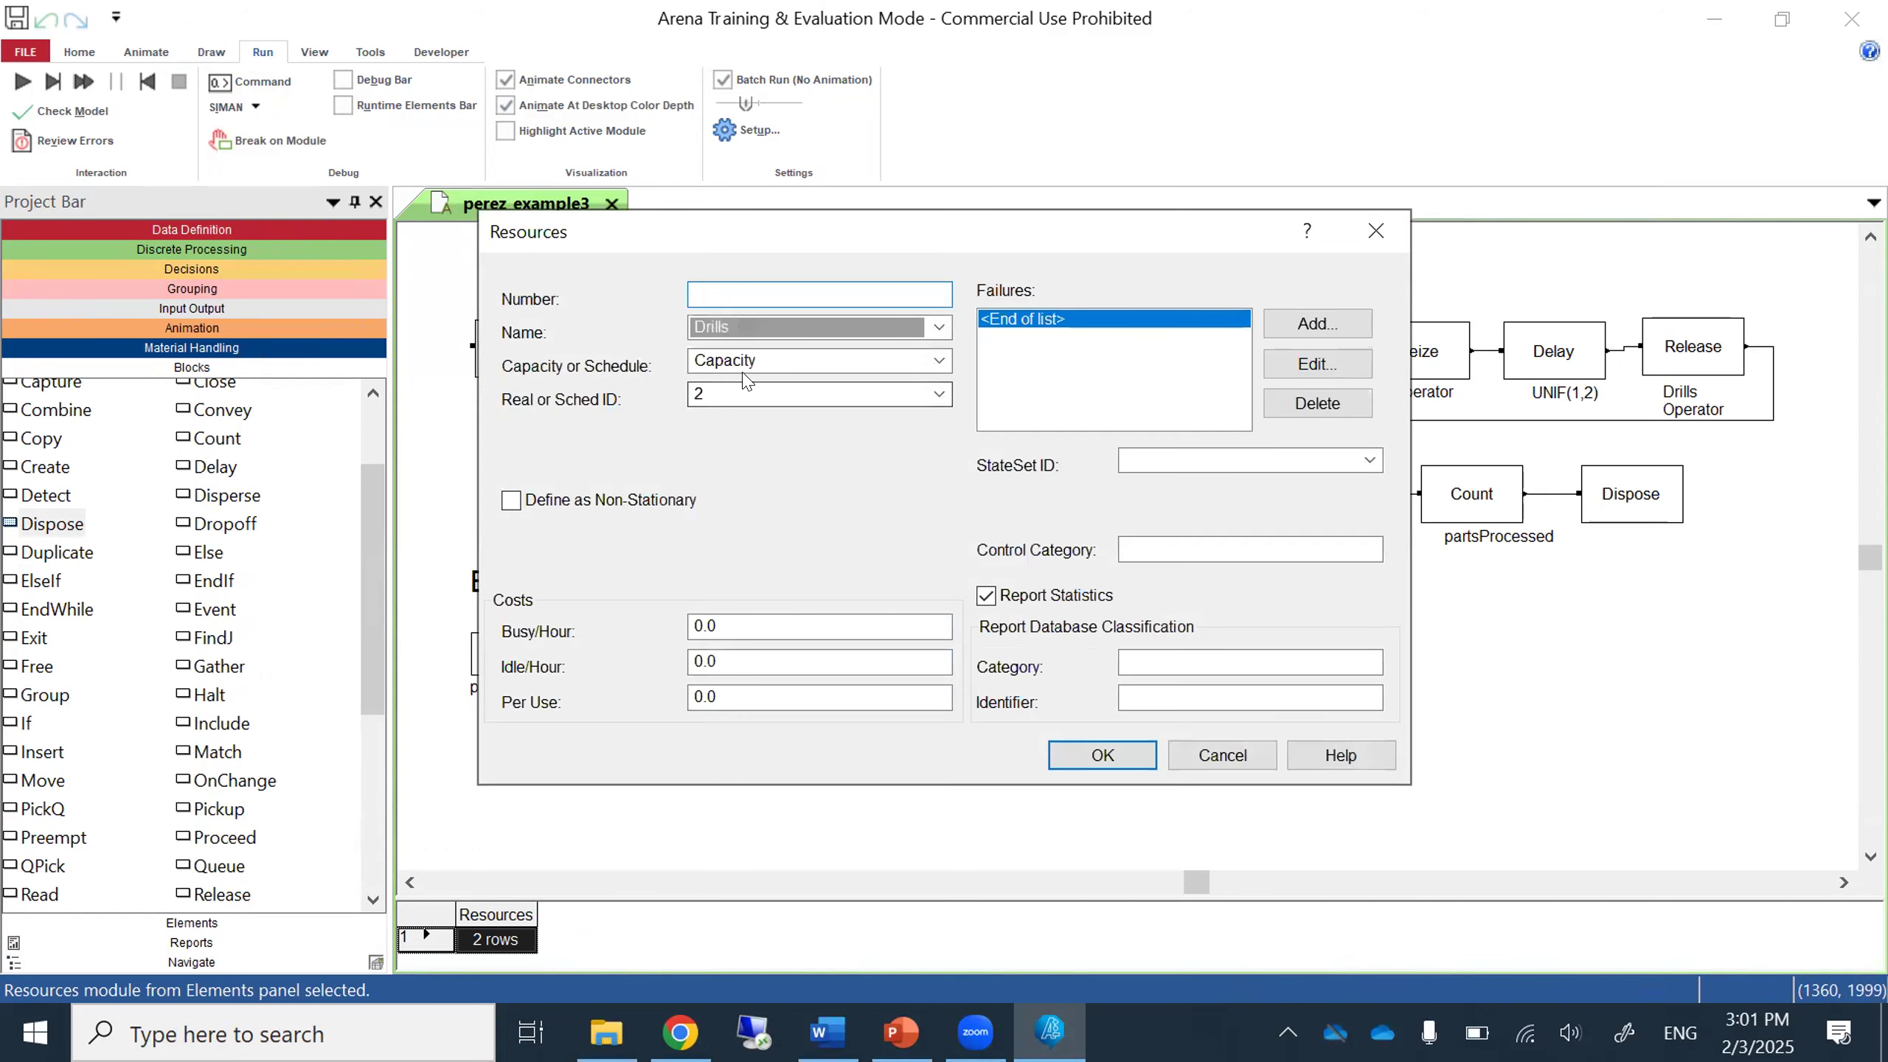
{"action": "double_click", "coordinate": [711, 383]}
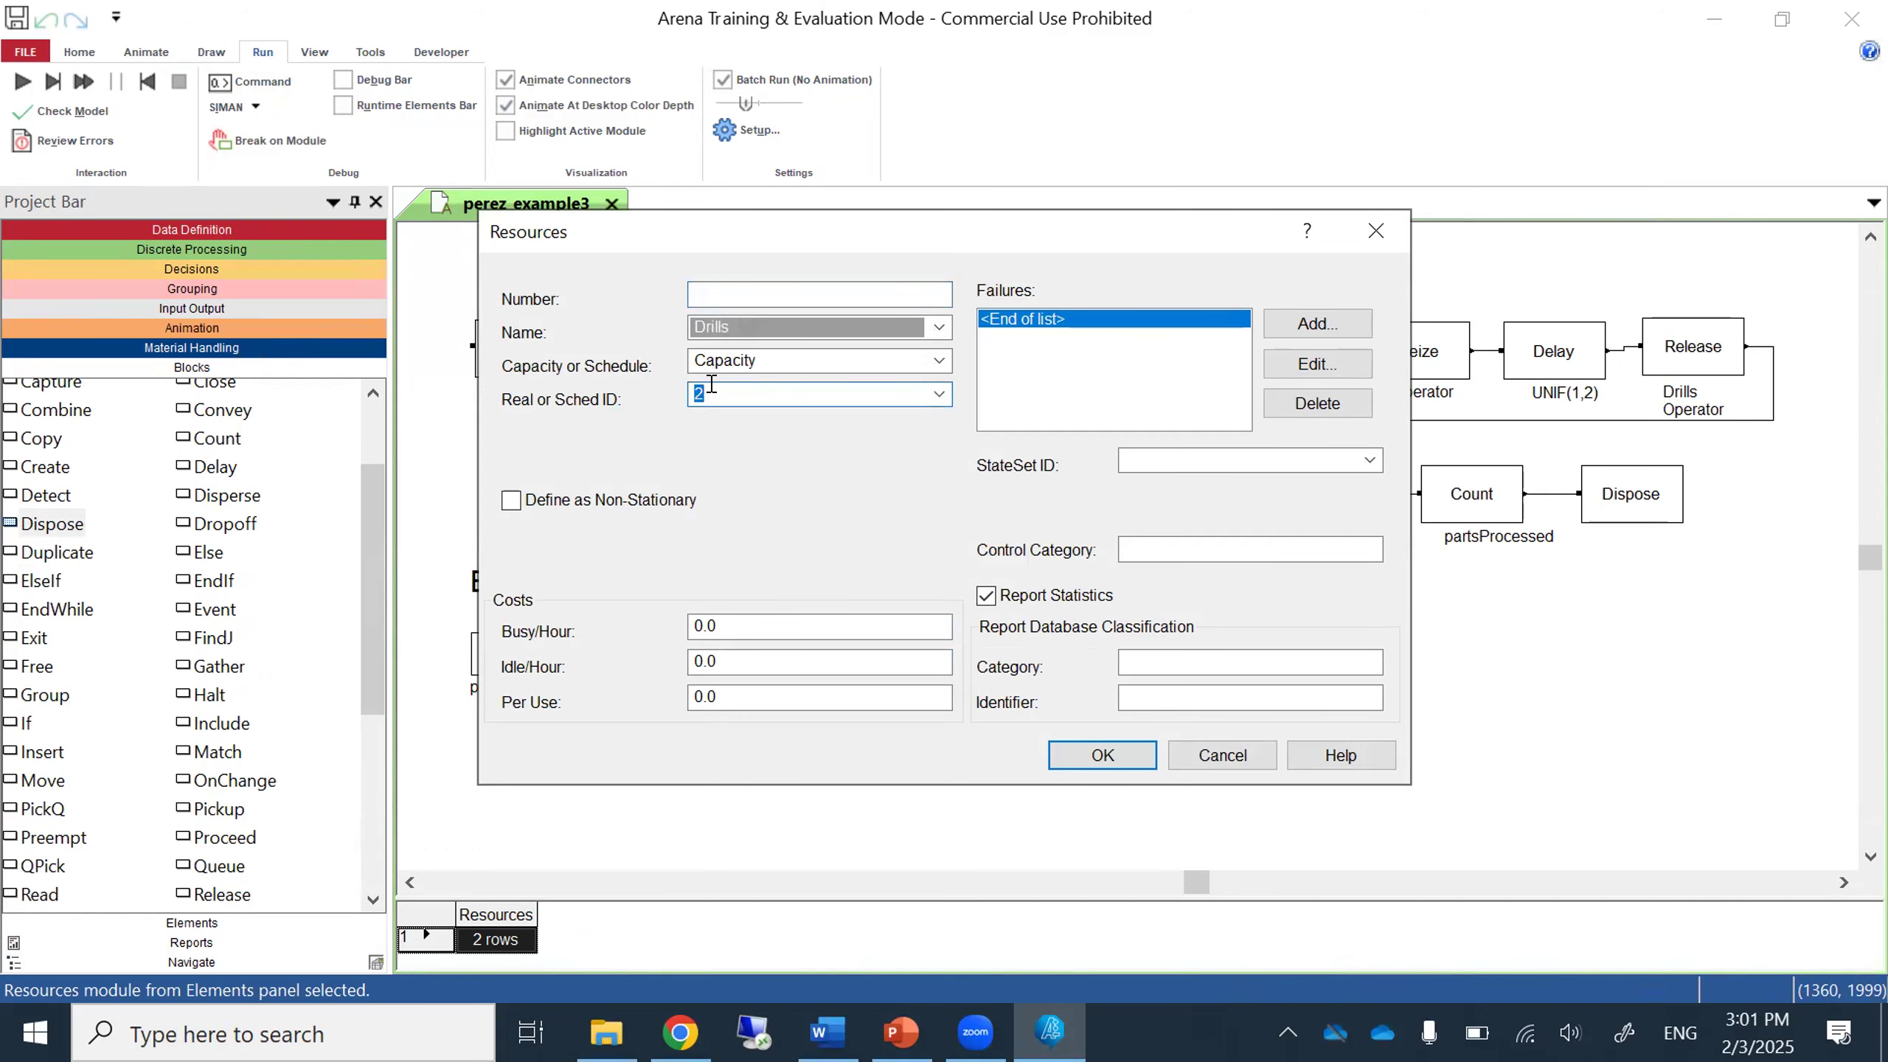
{"action": "type", "text": "3"}
{"action": "left_click", "coordinate": [1081, 750]}
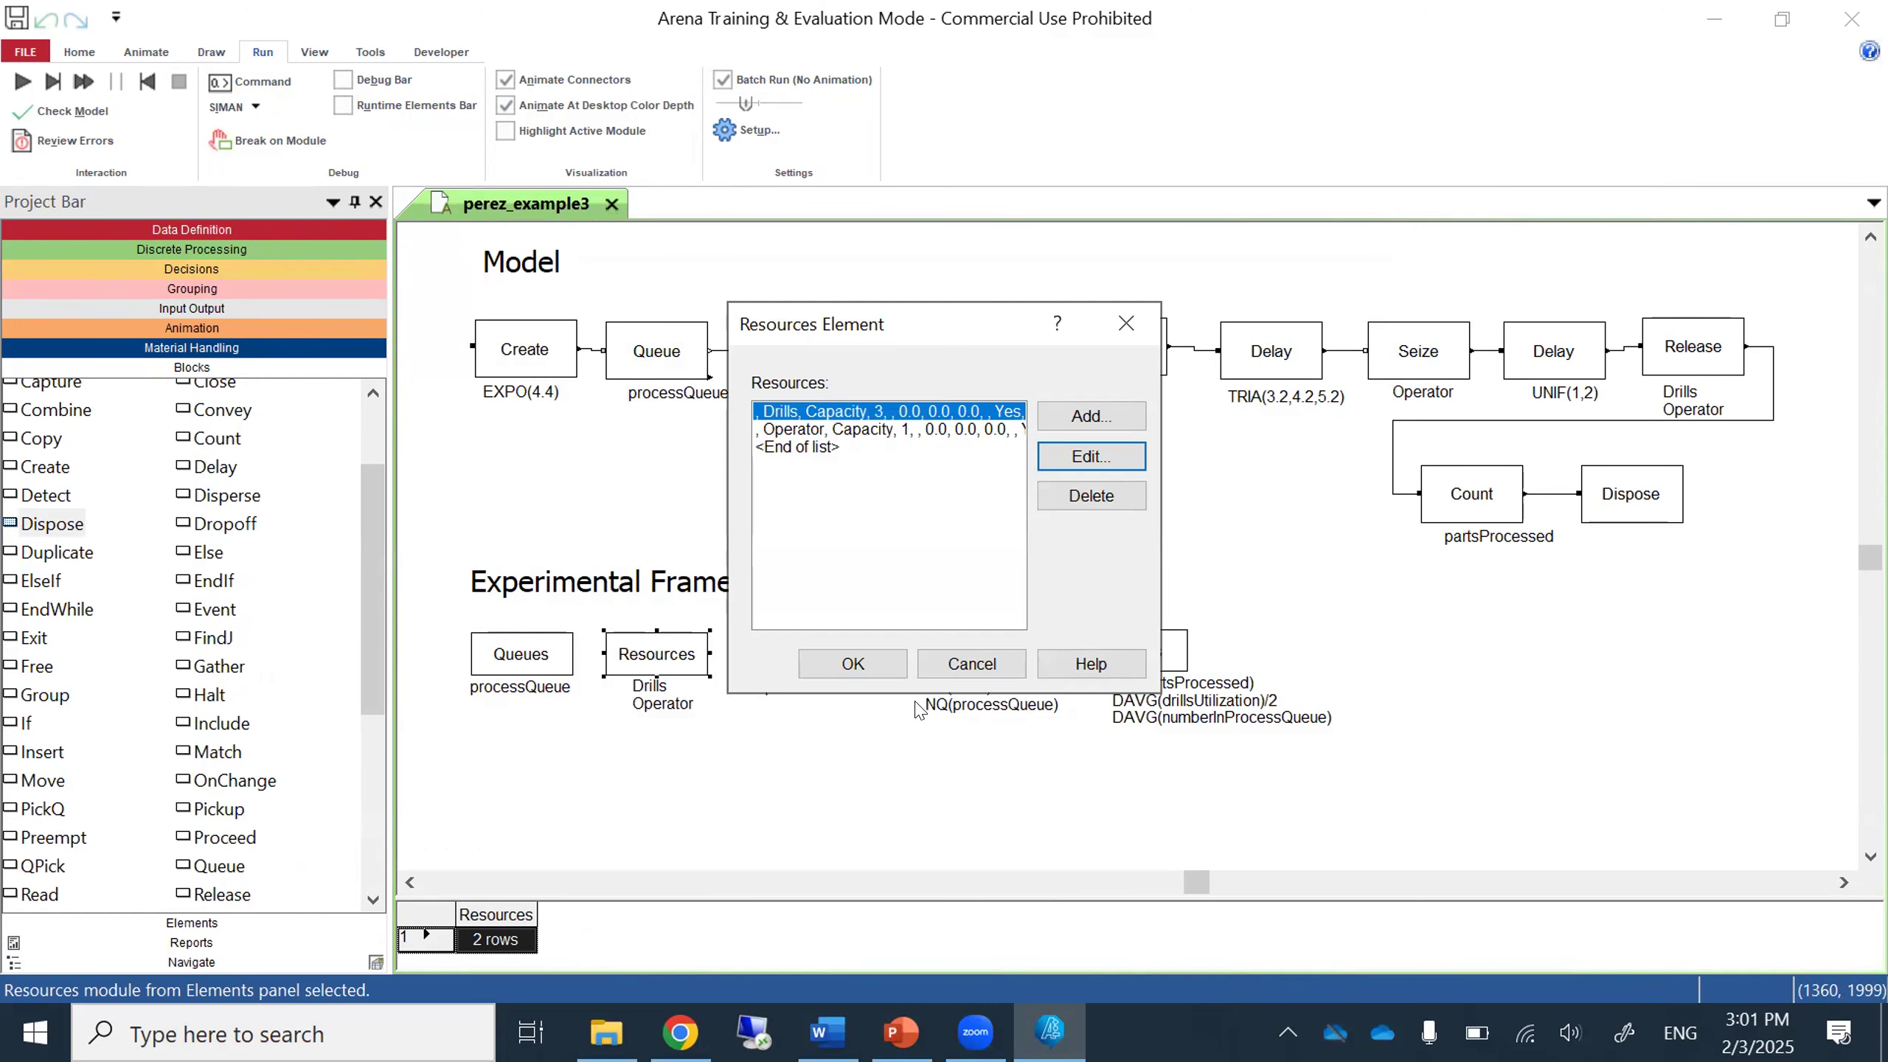
{"action": "left_click", "coordinate": [853, 664]}
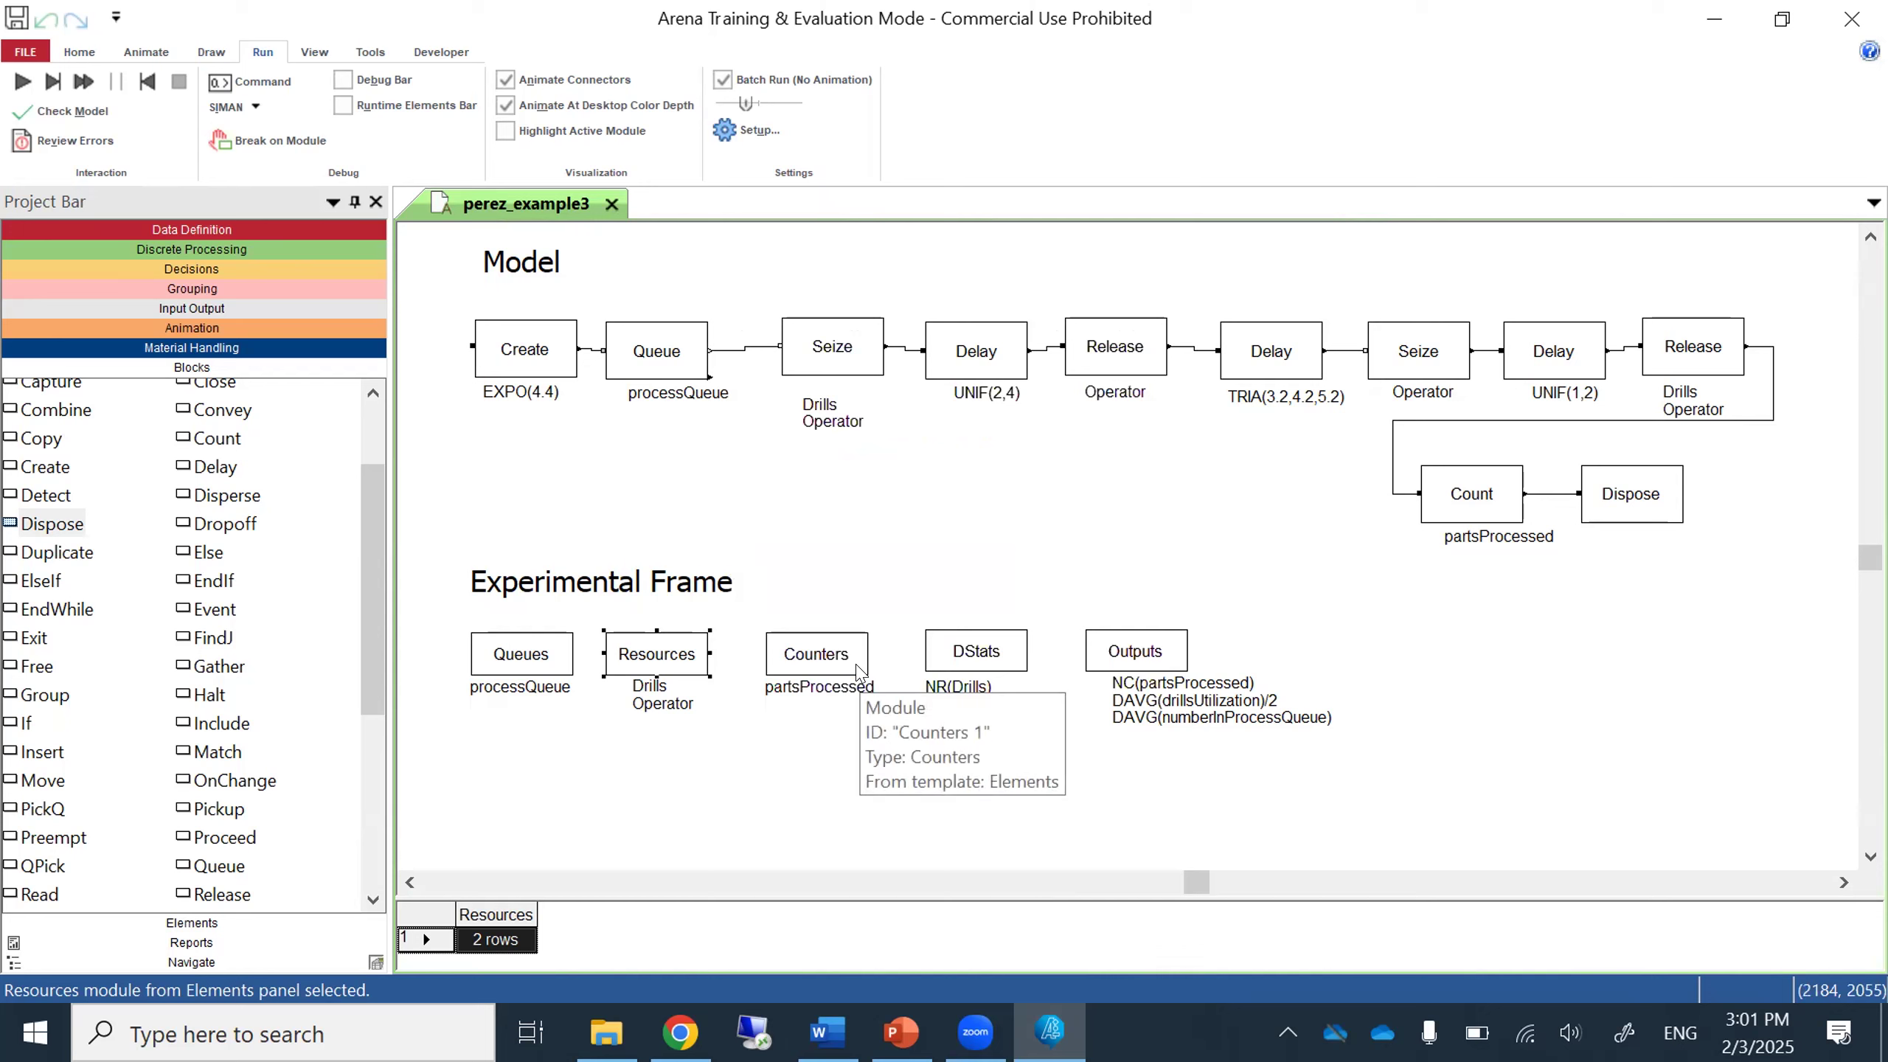
Change the avg drills utilization output's SIMAN expression to DAVG(drillsUtilization)/3 in the Outputs element.
{"action": "double_click", "coordinate": [1130, 653]}
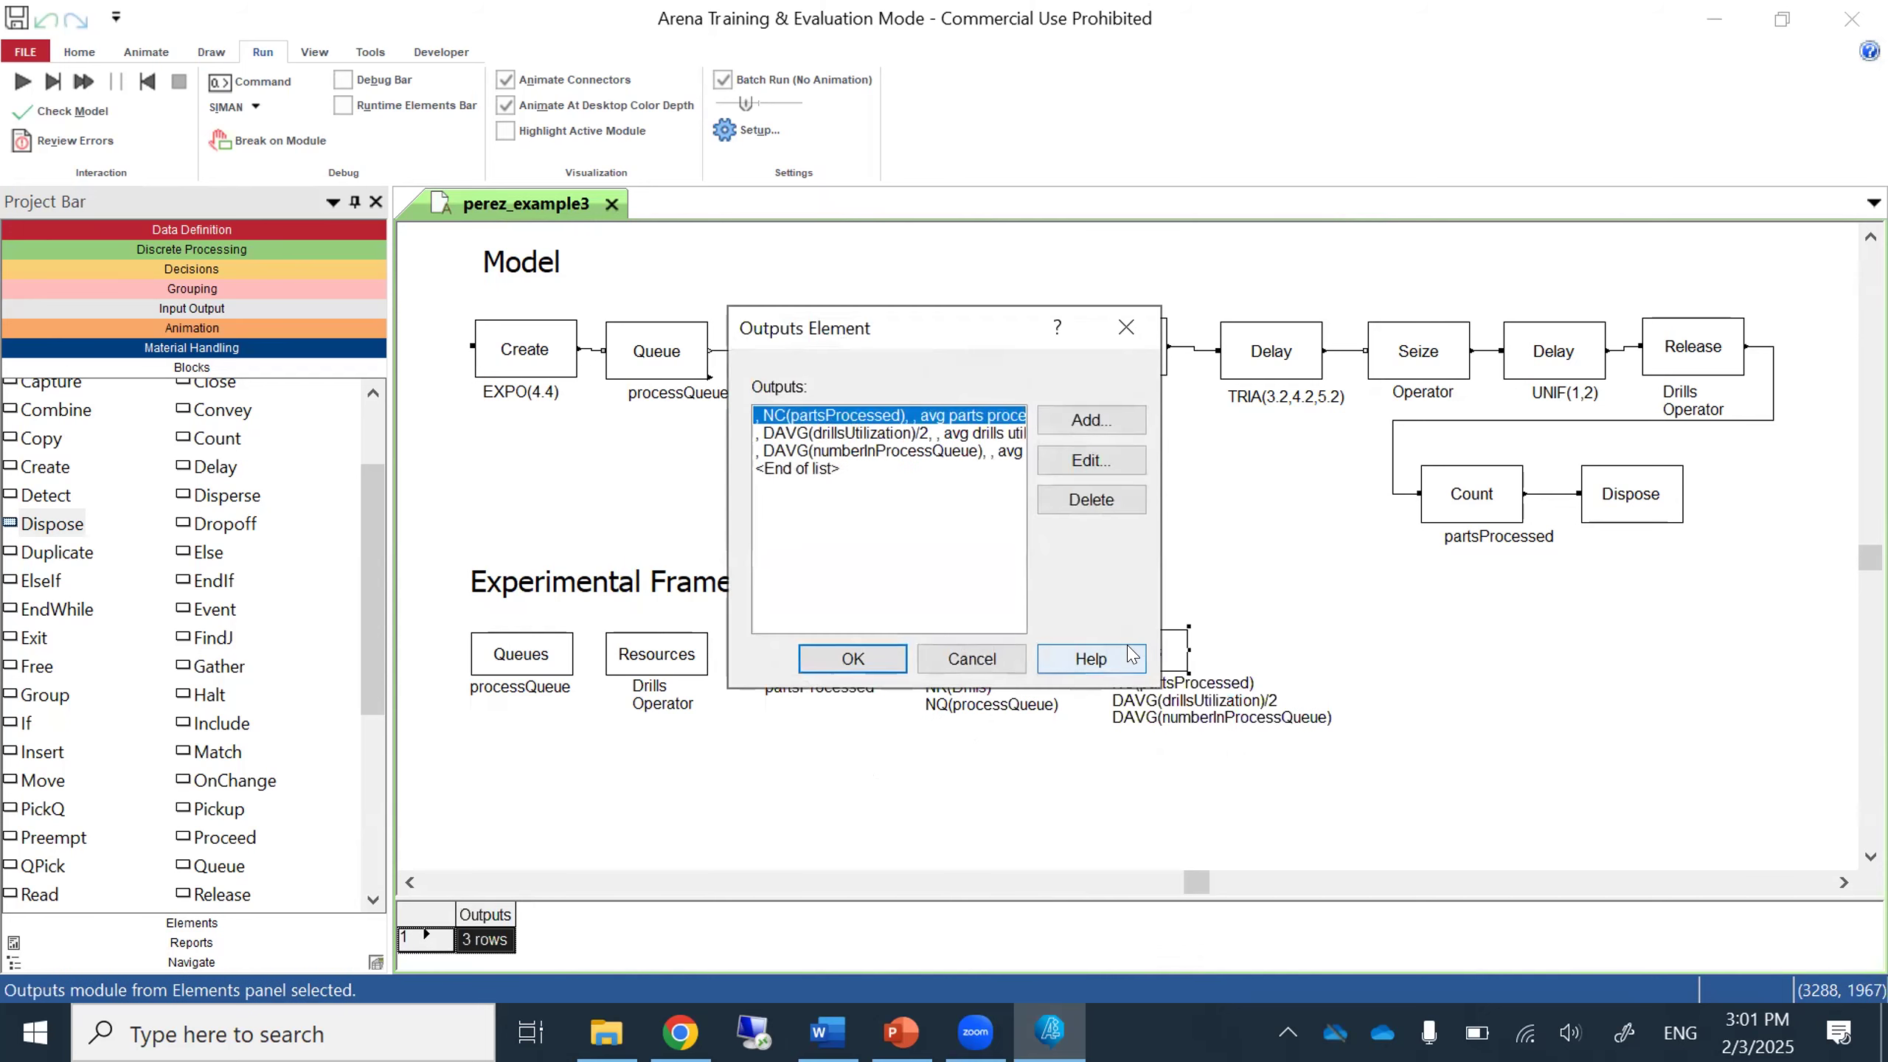
{"action": "left_click", "coordinate": [949, 437]}
{"action": "left_click", "coordinate": [1078, 461]}
{"action": "left_click", "coordinate": [1075, 381]}
{"action": "key", "text": "BackSpace"}
{"action": "type", "text": "3"}
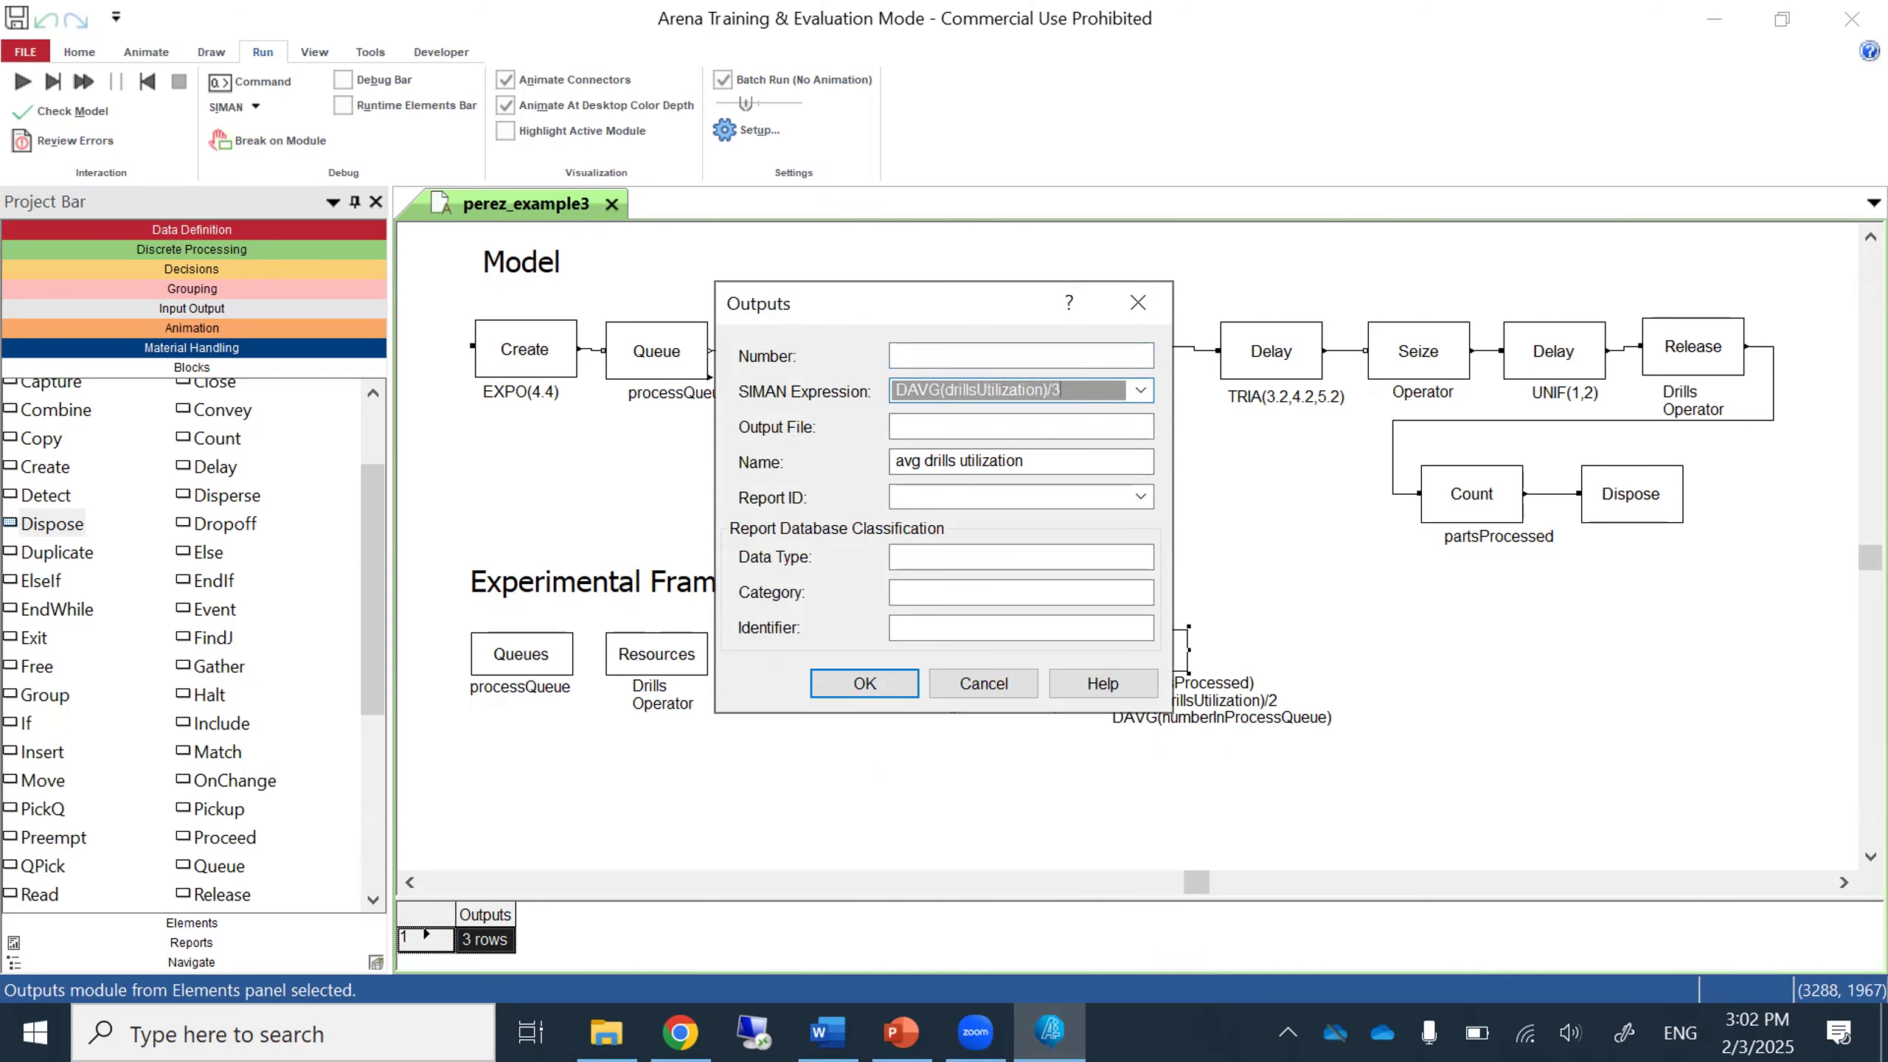
{"action": "left_click", "coordinate": [886, 689]}
{"action": "left_click", "coordinate": [862, 668]}
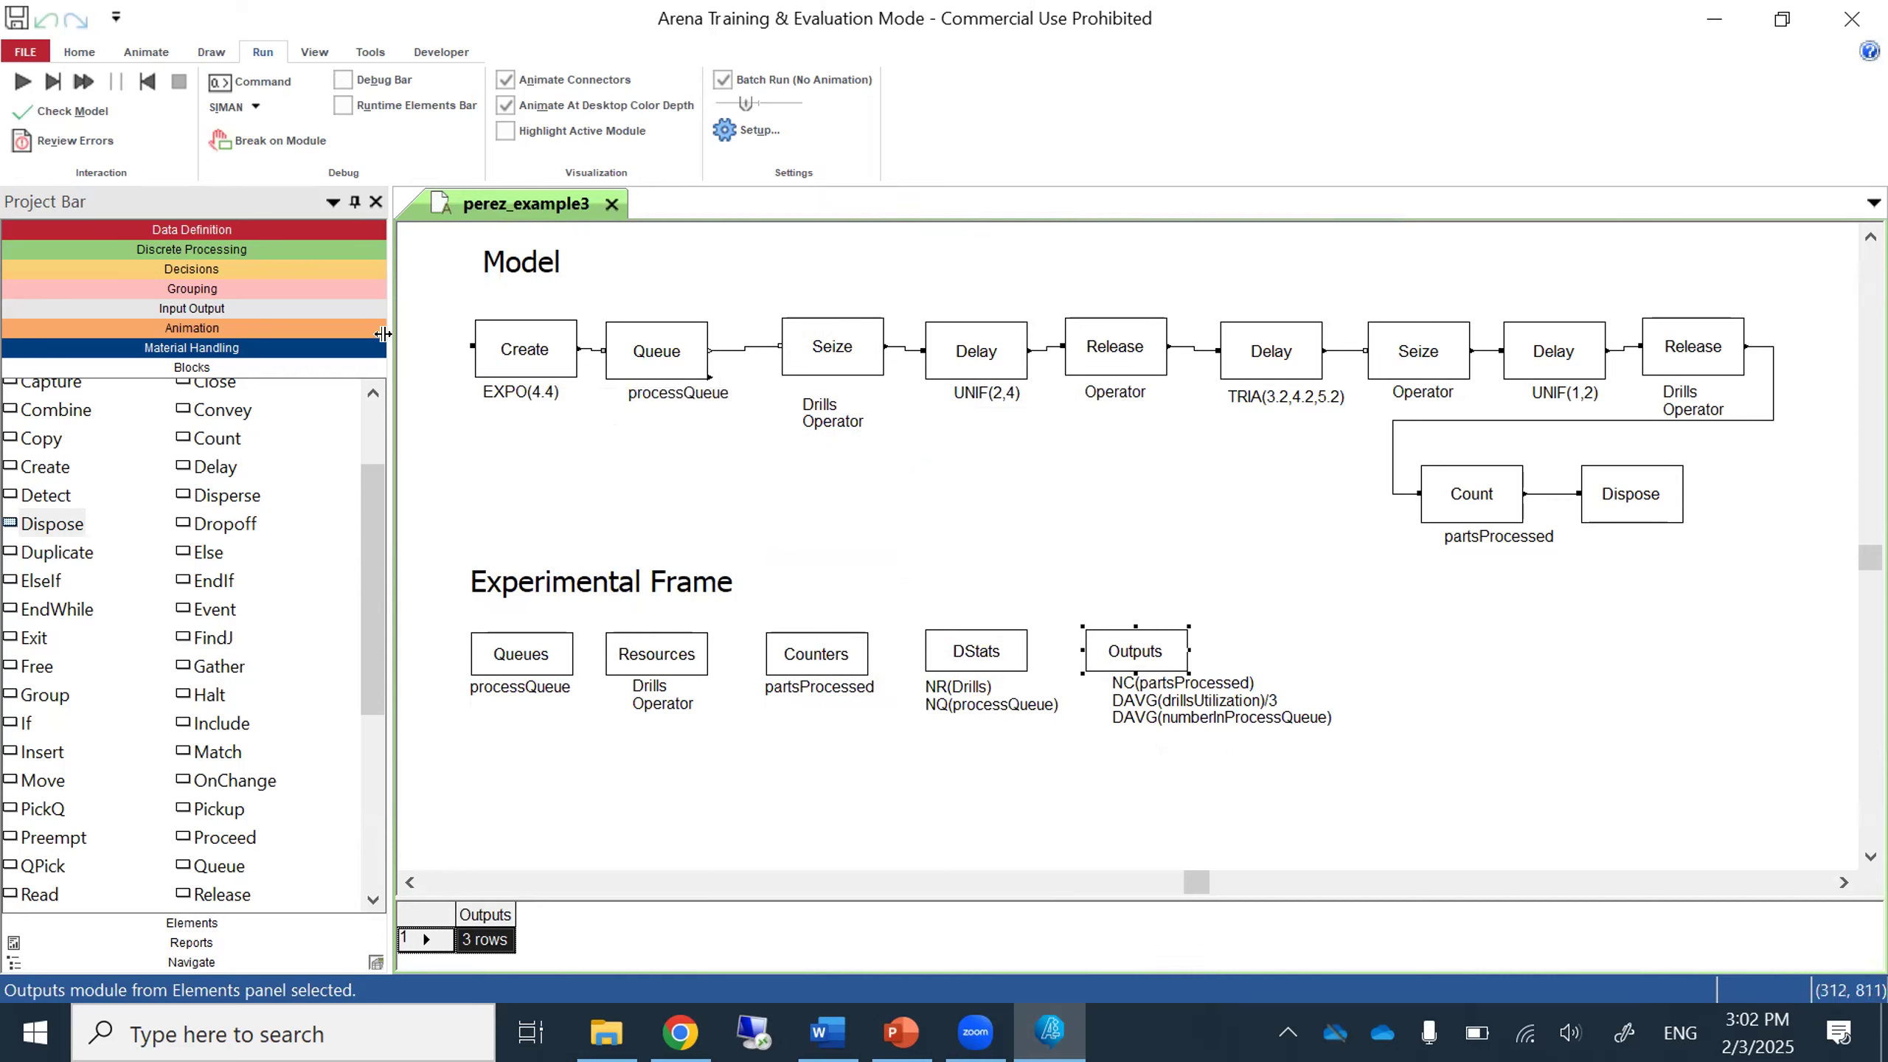
Run the simulation with three drills, review the output summary for 10 replications, and end the run.
{"action": "left_click", "coordinate": [22, 81]}
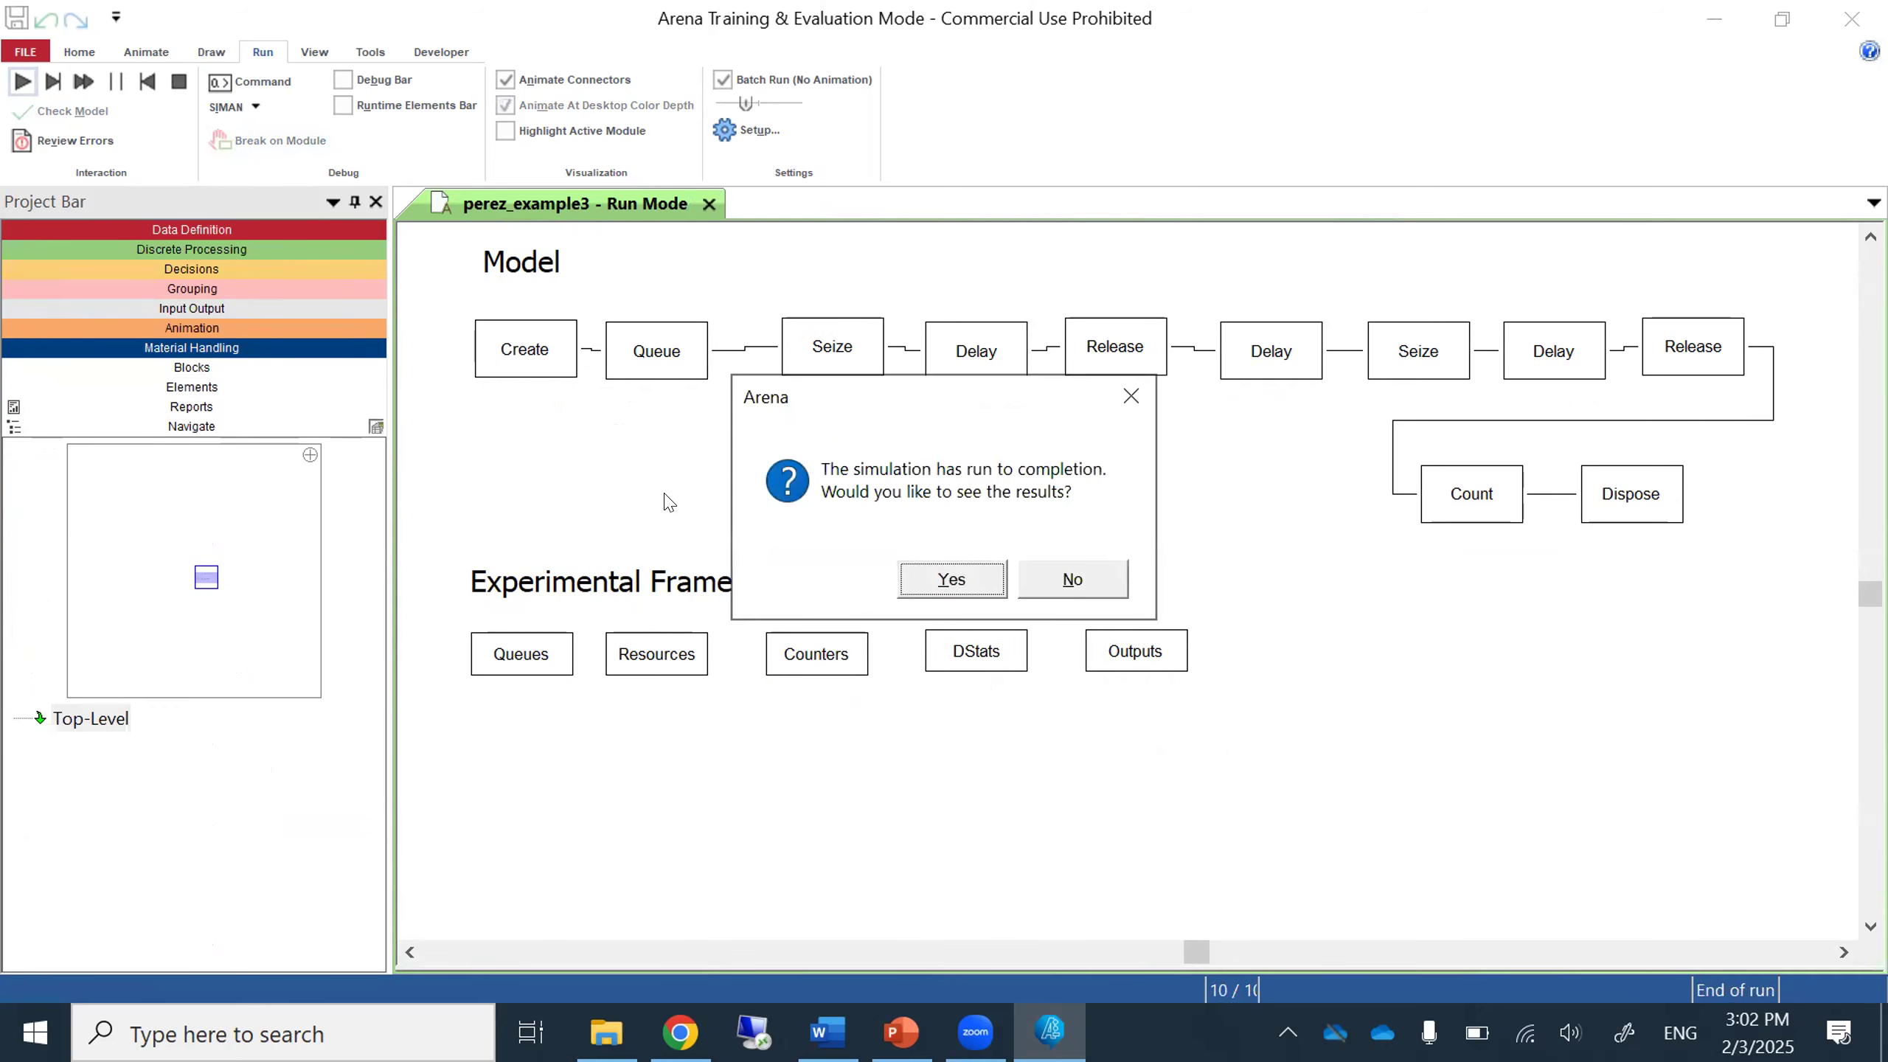
{"action": "left_click", "coordinate": [951, 580]}
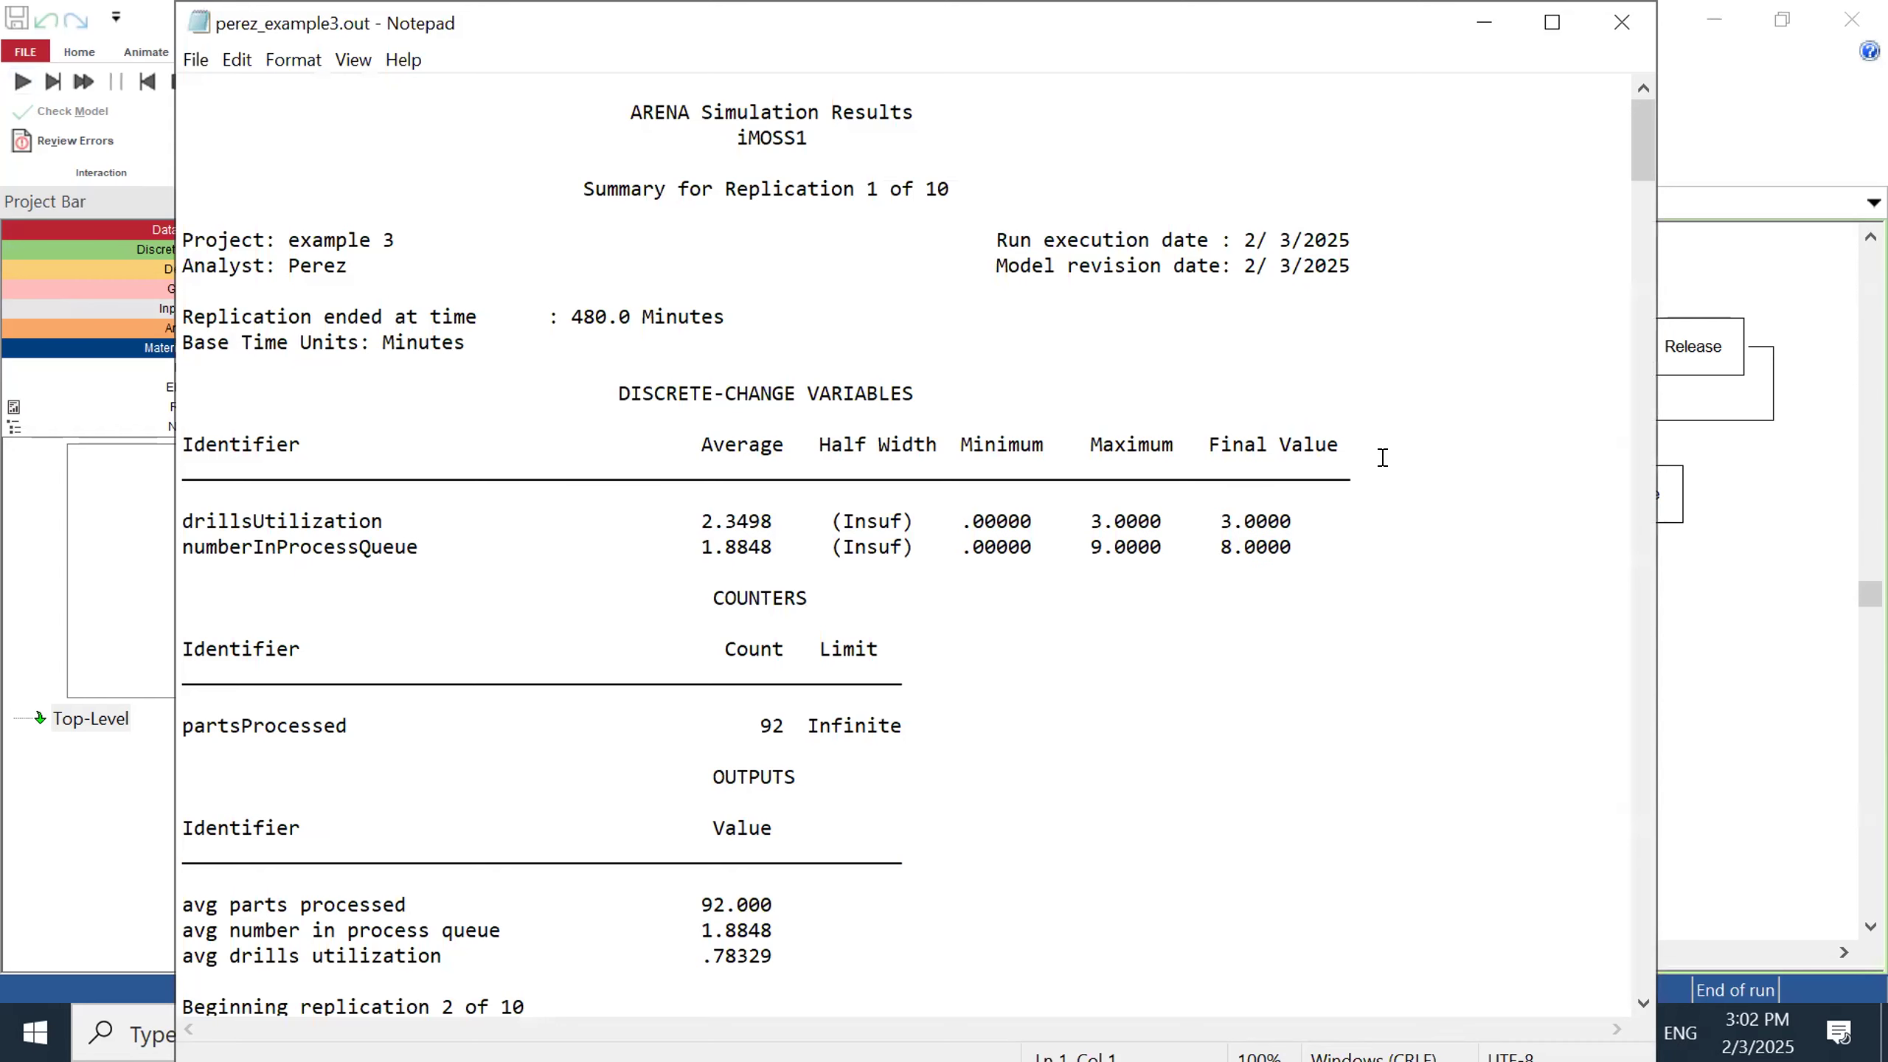
{"action": "left_click_drag", "start_coordinate": [1645, 181], "coordinate": [1643, 1020]}
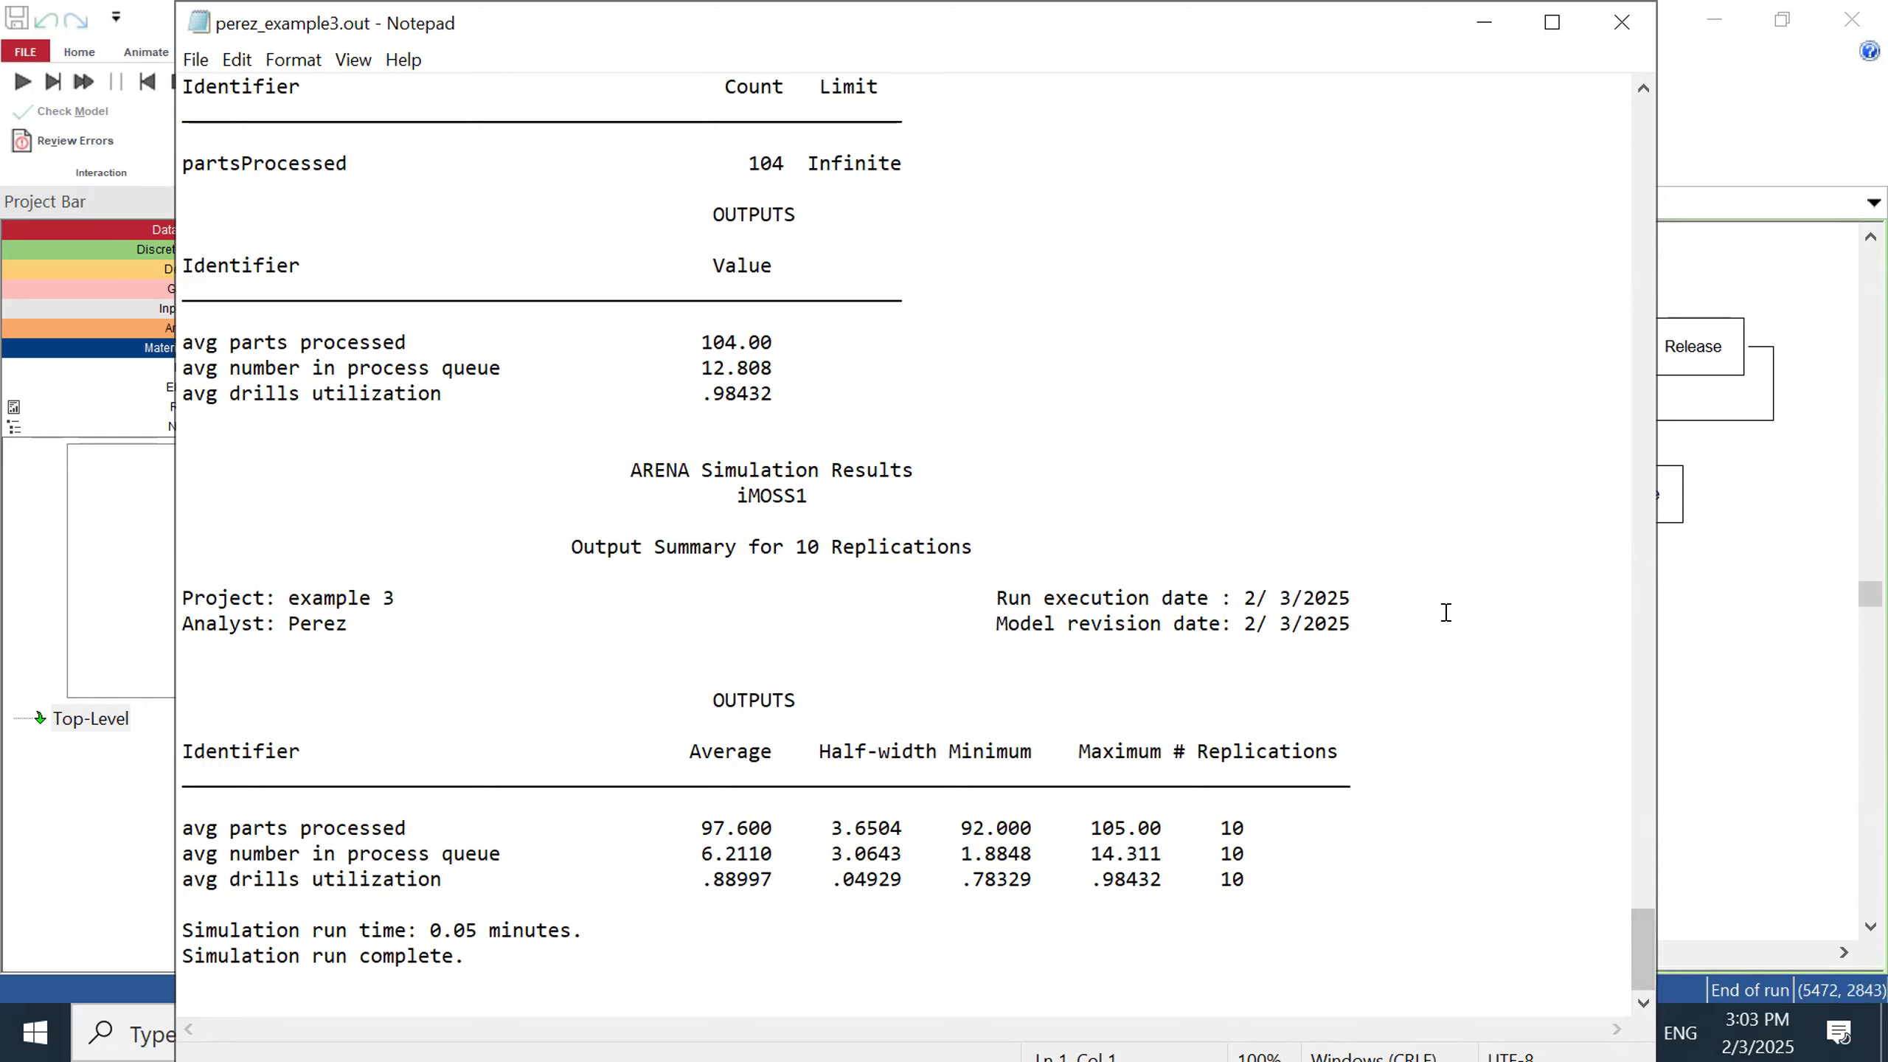
{"action": "left_click", "coordinate": [1621, 24]}
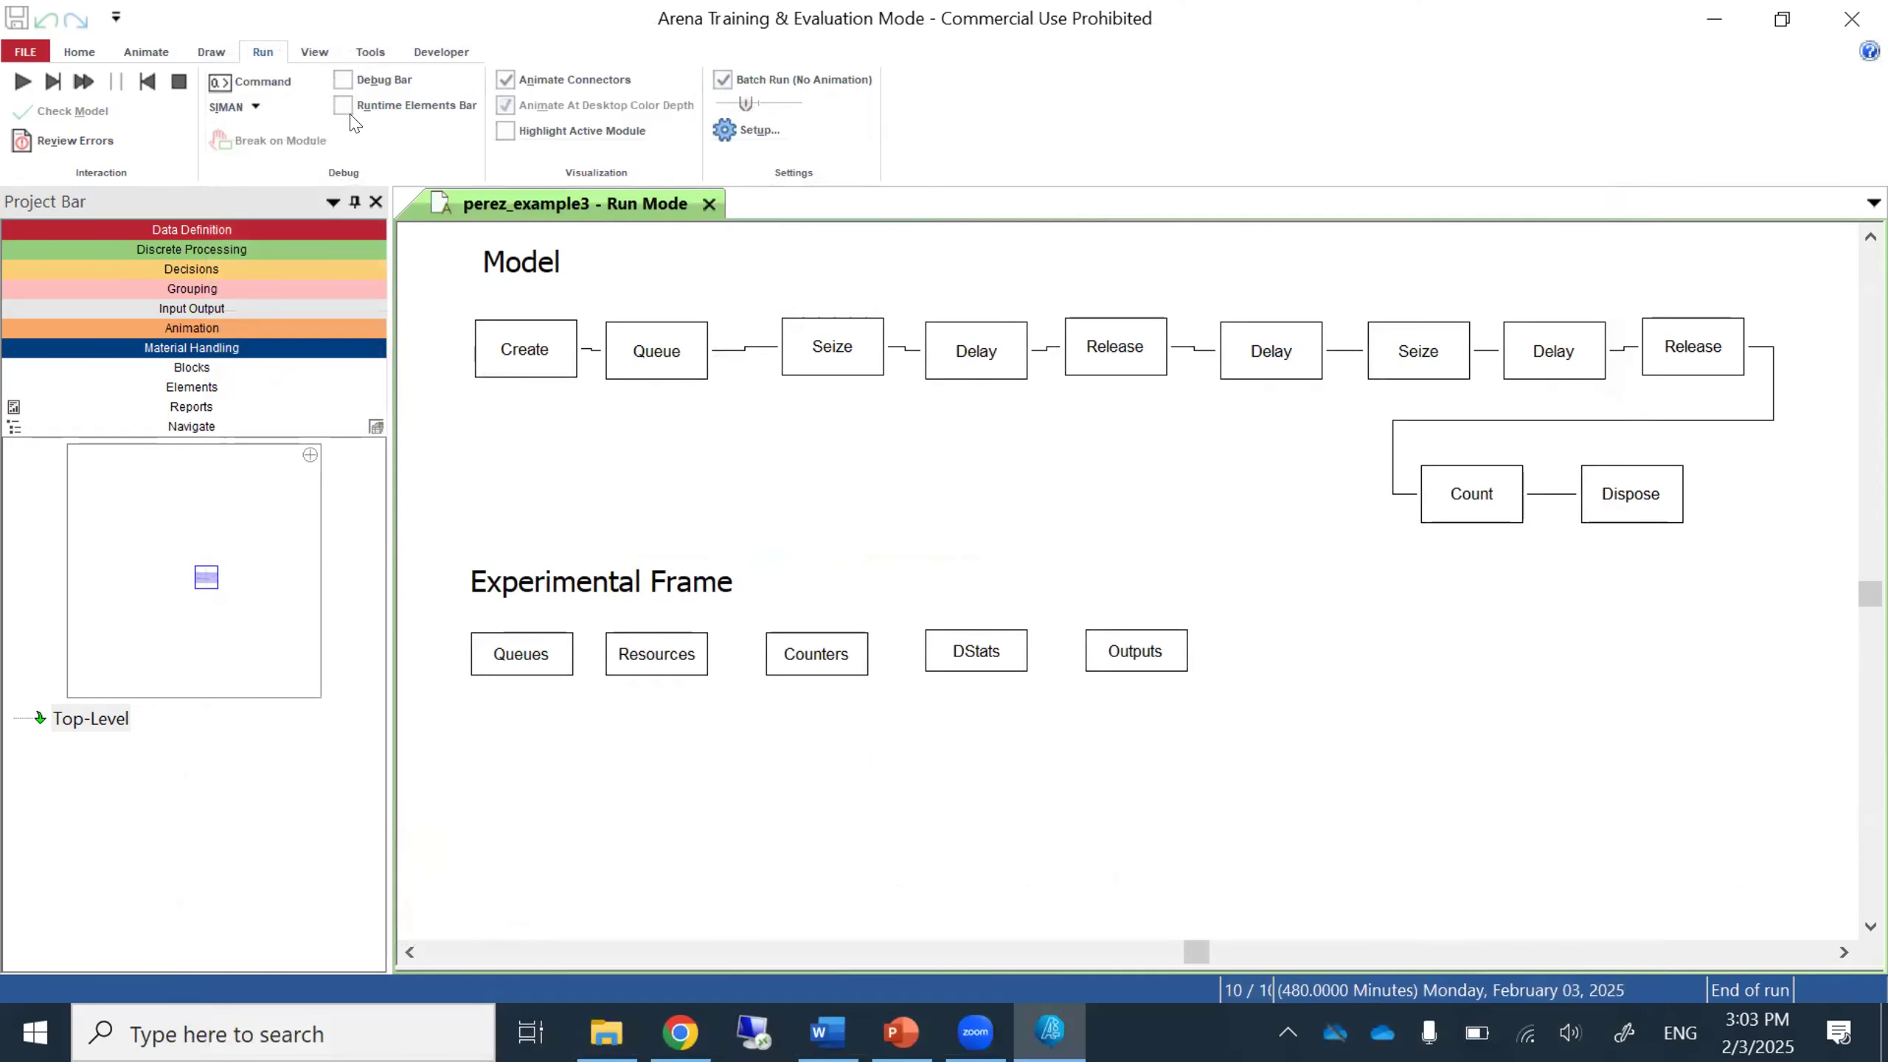
{"action": "left_click", "coordinate": [179, 81]}
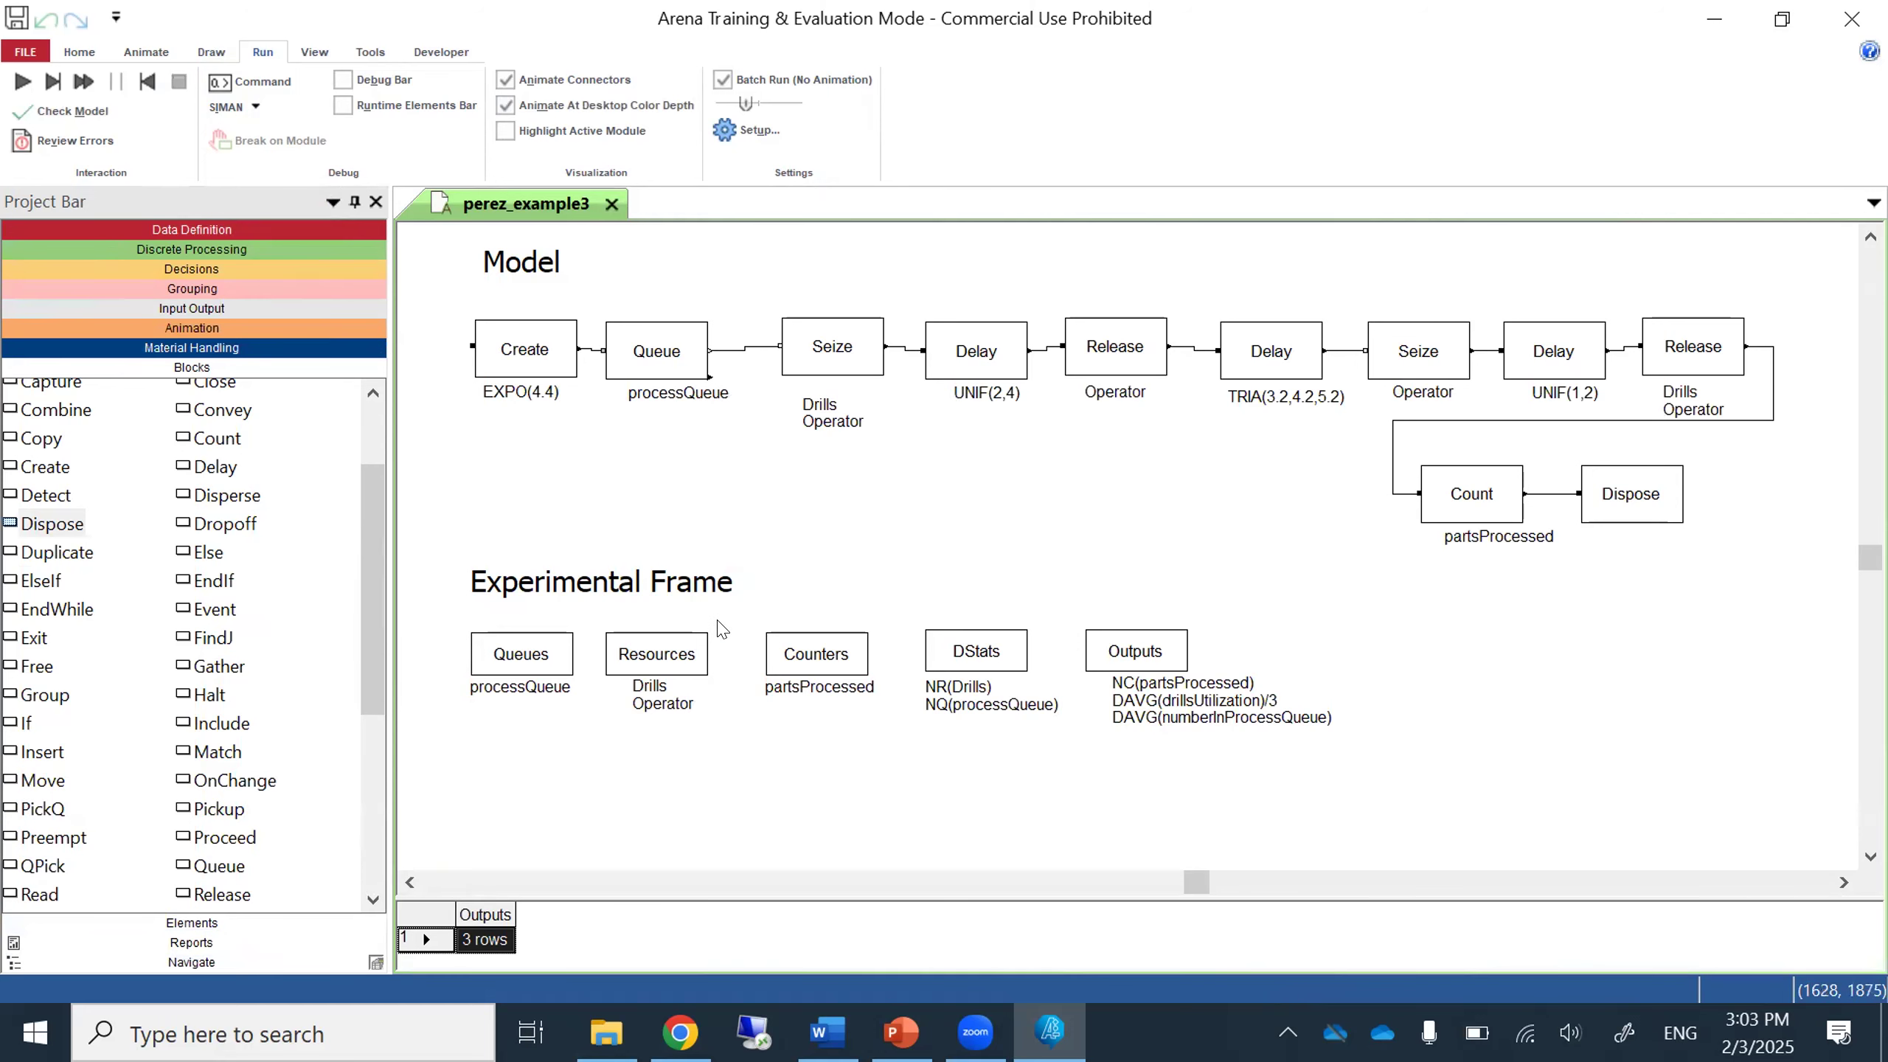
Set the capacity of the Drills resource to 2 in the Resources element.
{"action": "double_click", "coordinate": [698, 654]}
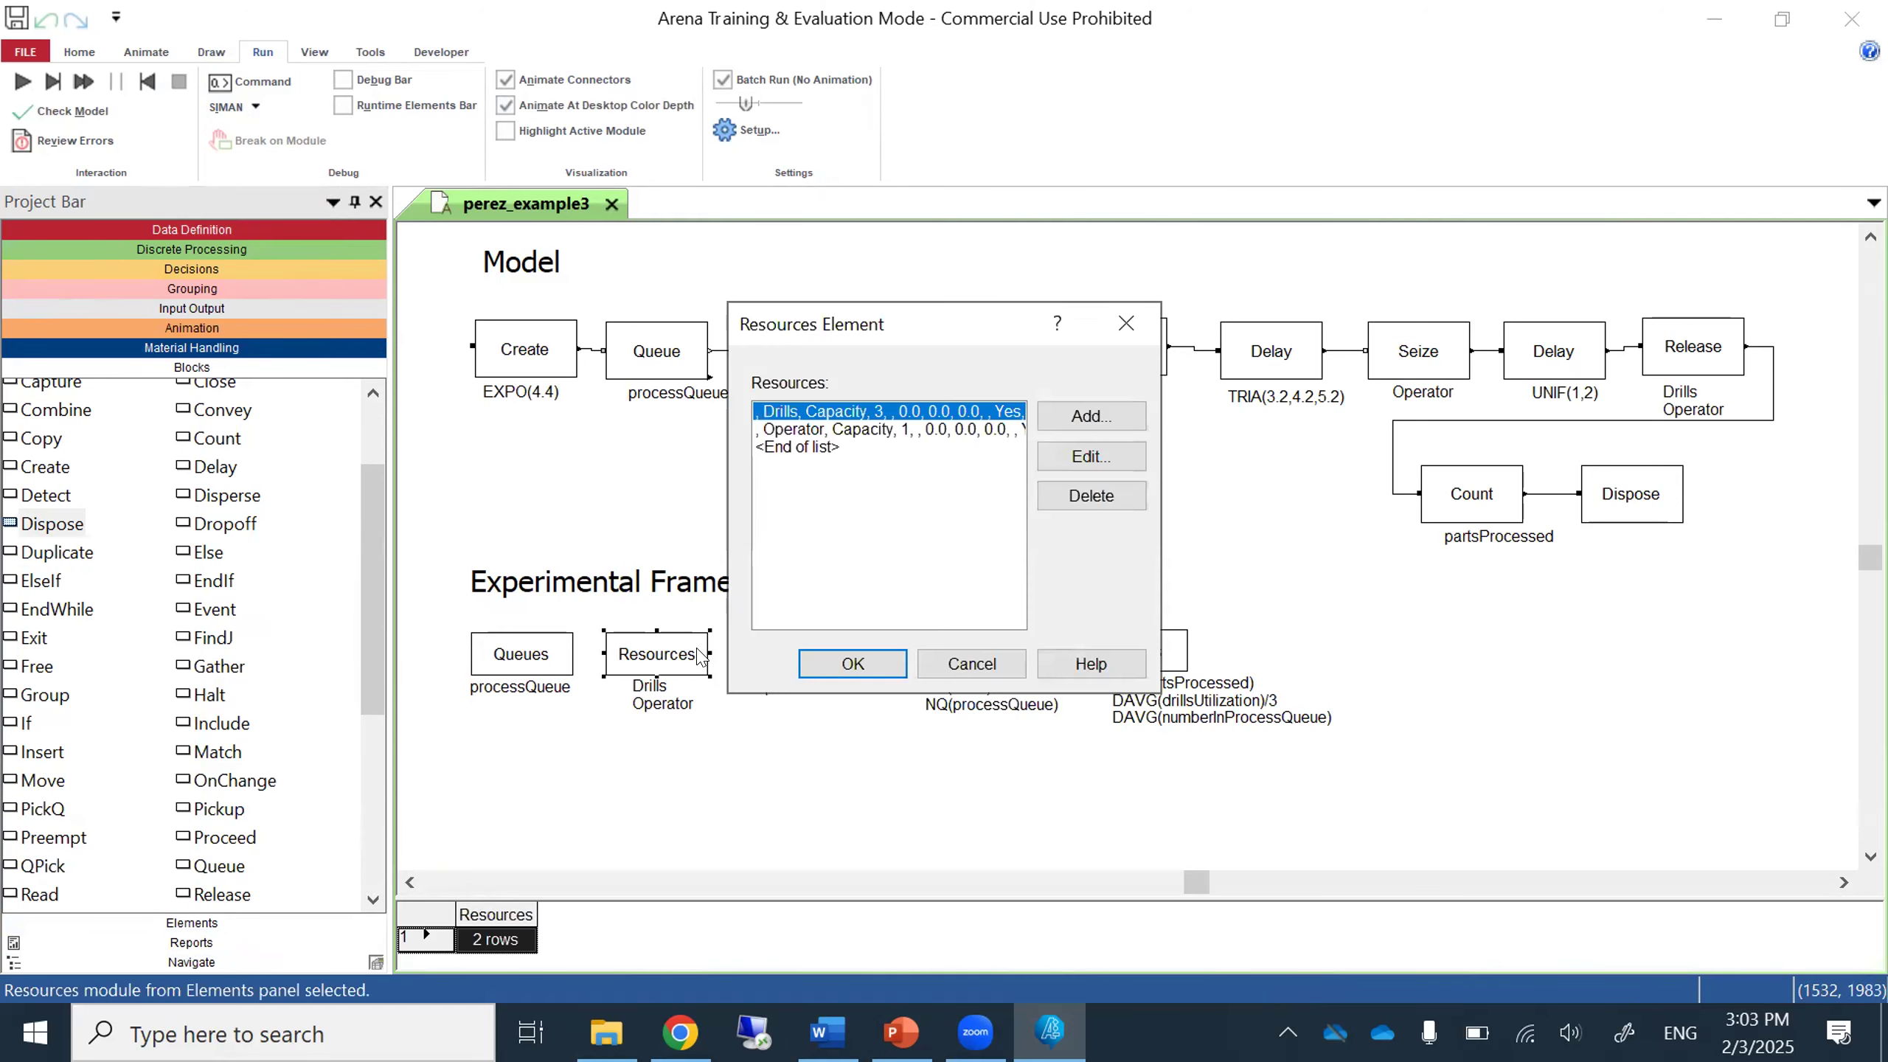
{"action": "left_click", "coordinate": [1074, 461]}
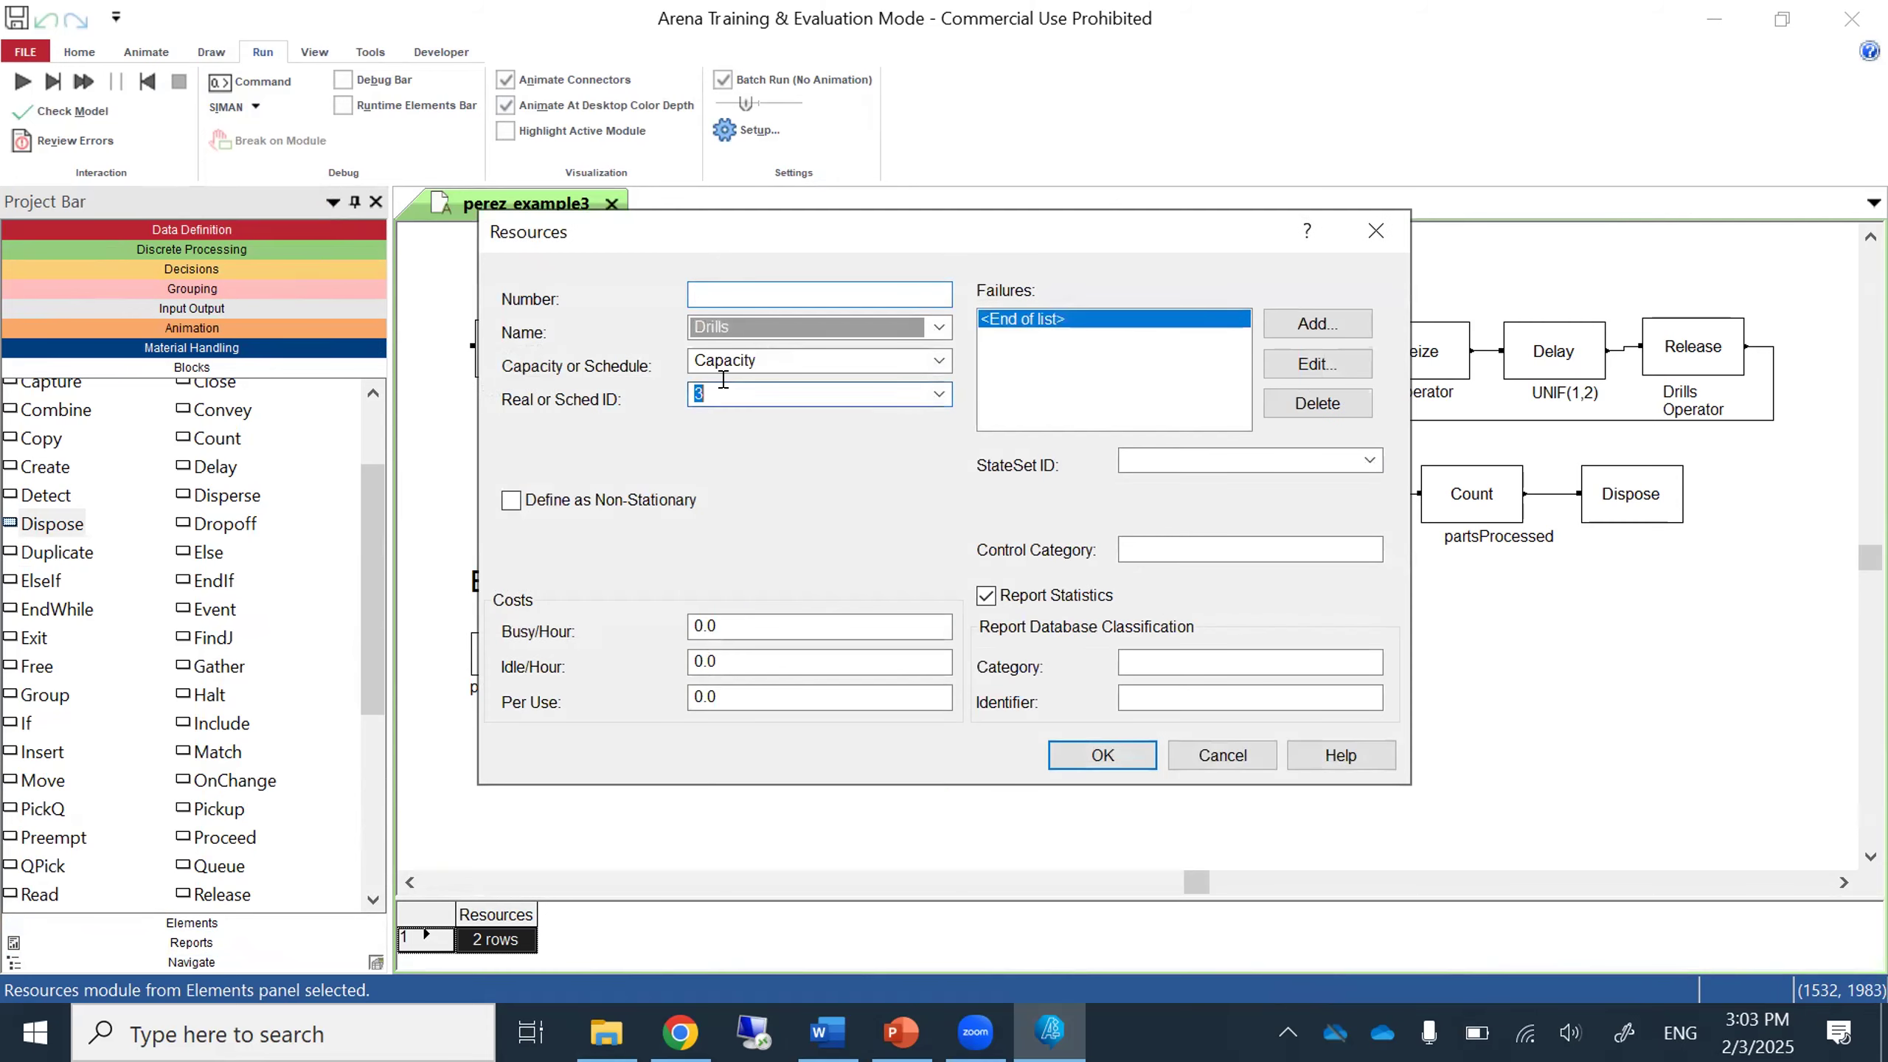
{"action": "type", "text": "2"}
{"action": "left_click", "coordinate": [1103, 755]}
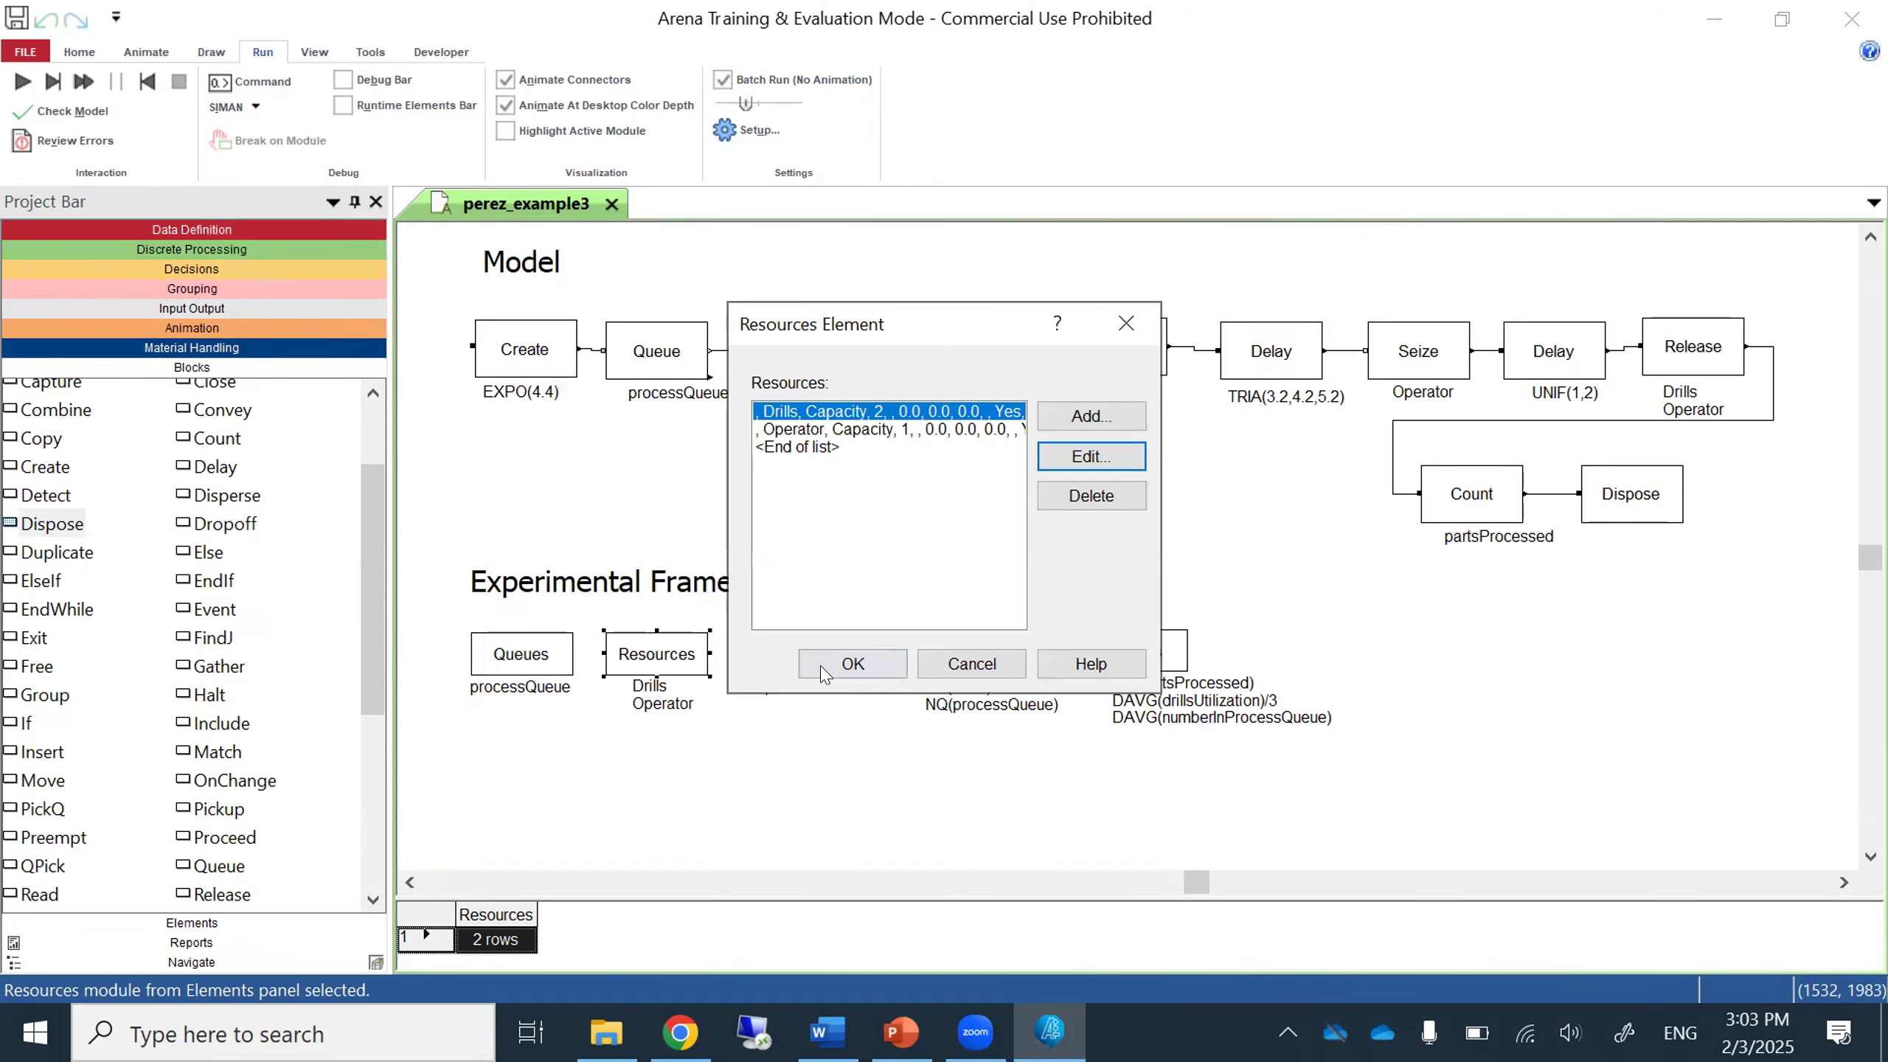
{"action": "left_click", "coordinate": [822, 670]}
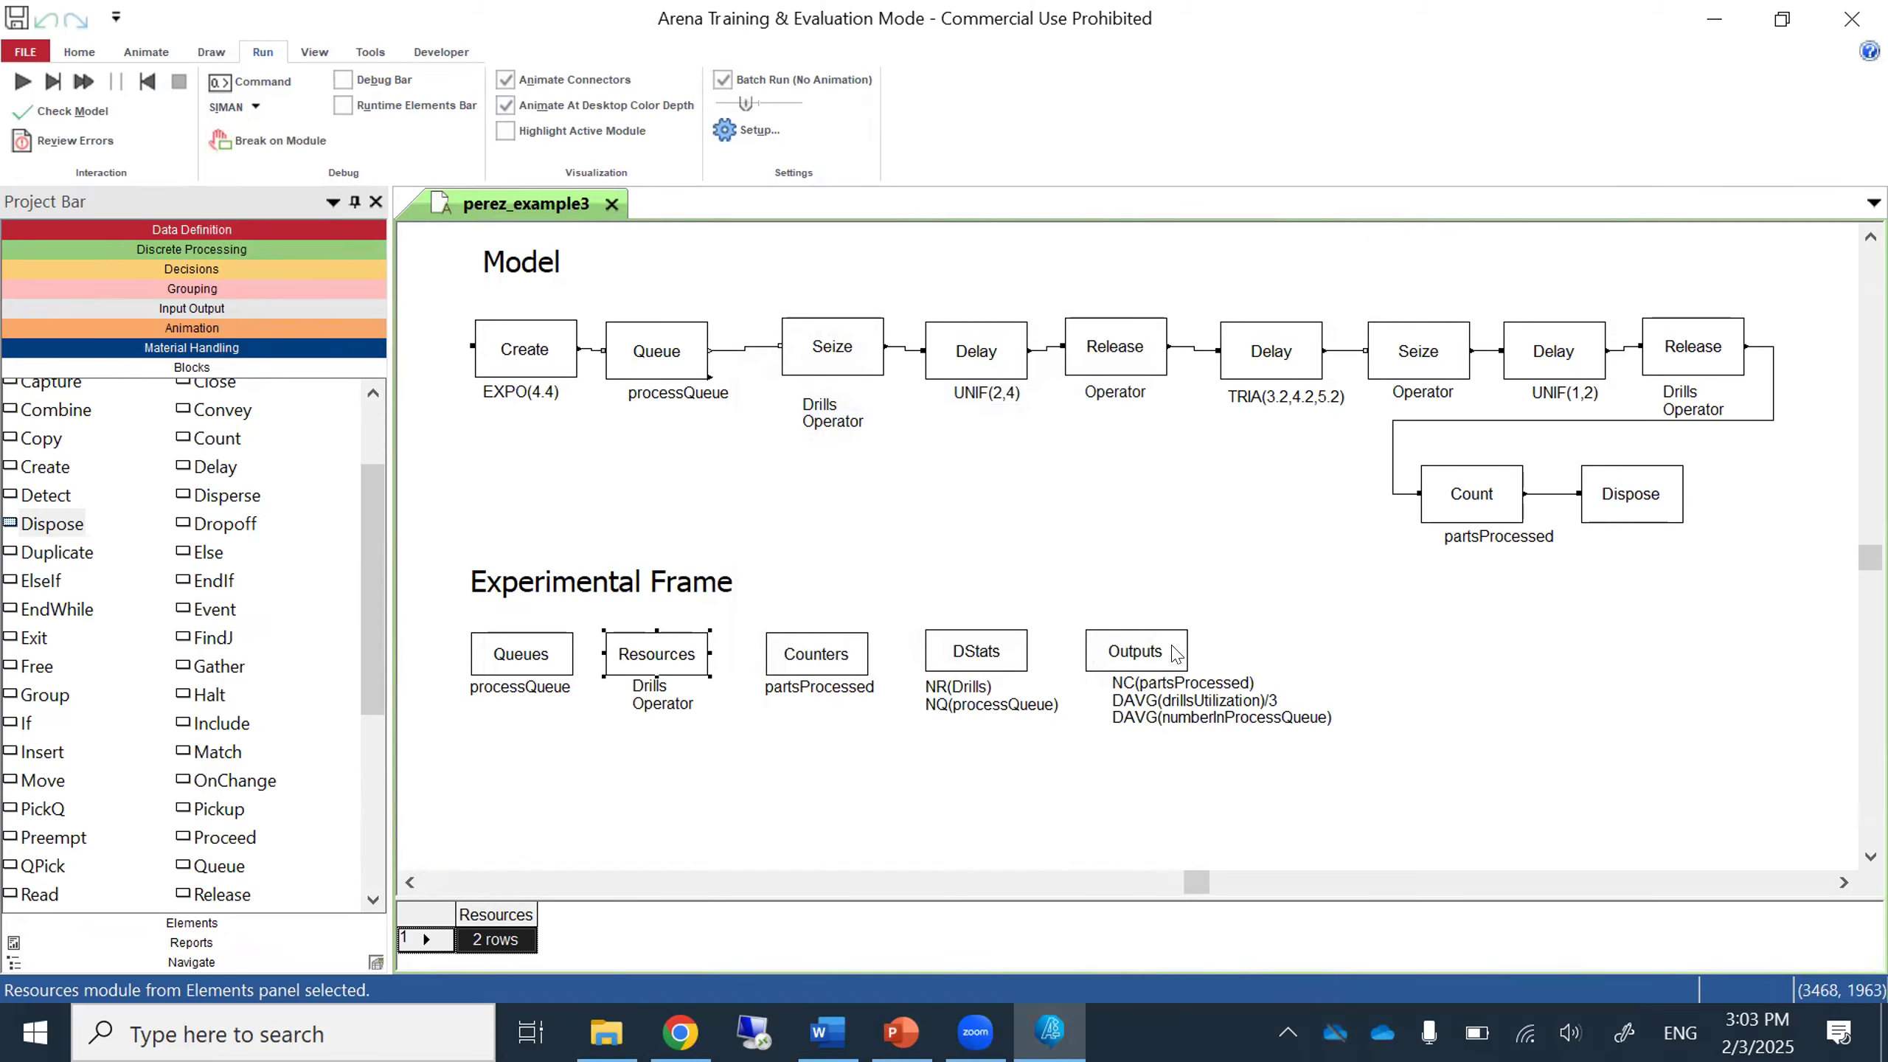
Change the avg drills utilization output's SIMAN expression to DAVG(drillsUtilization)/2 in the Outputs element.
{"action": "double_click", "coordinate": [1138, 654]}
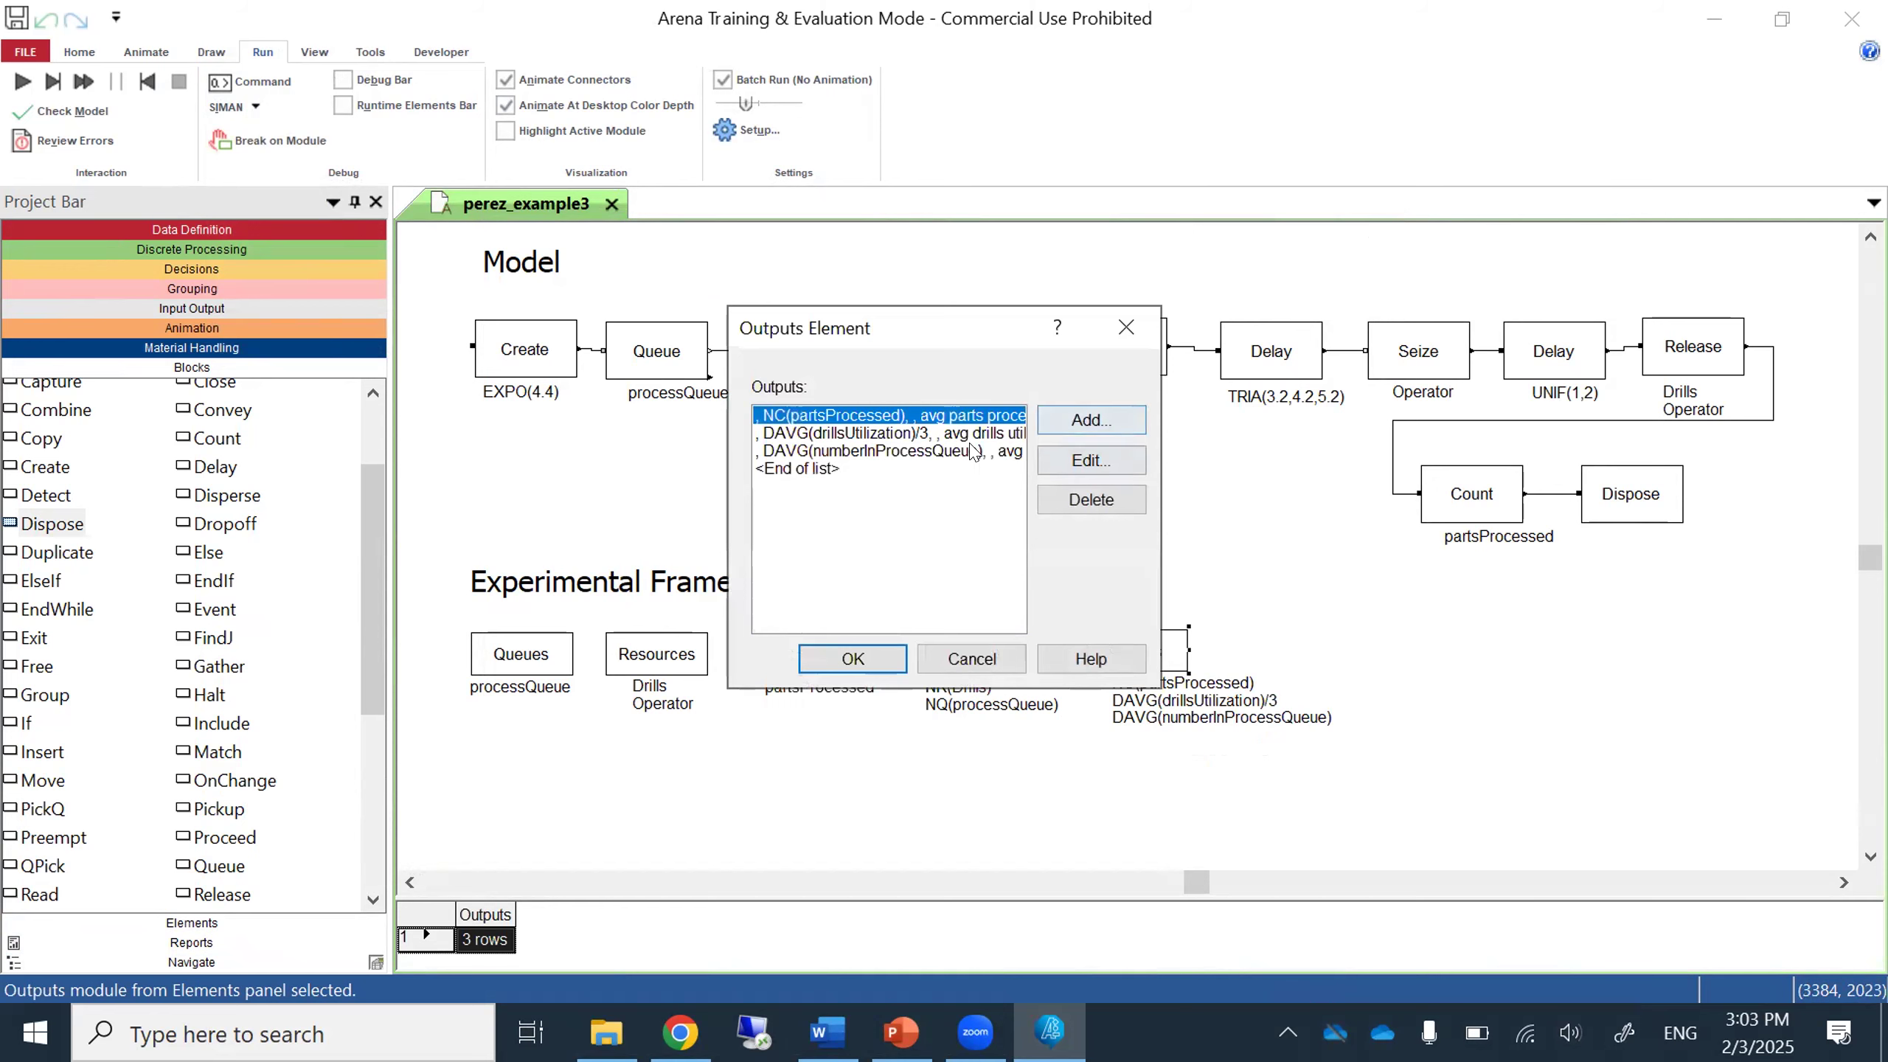
{"action": "left_click", "coordinate": [959, 434]}
{"action": "left_click", "coordinate": [1045, 457]}
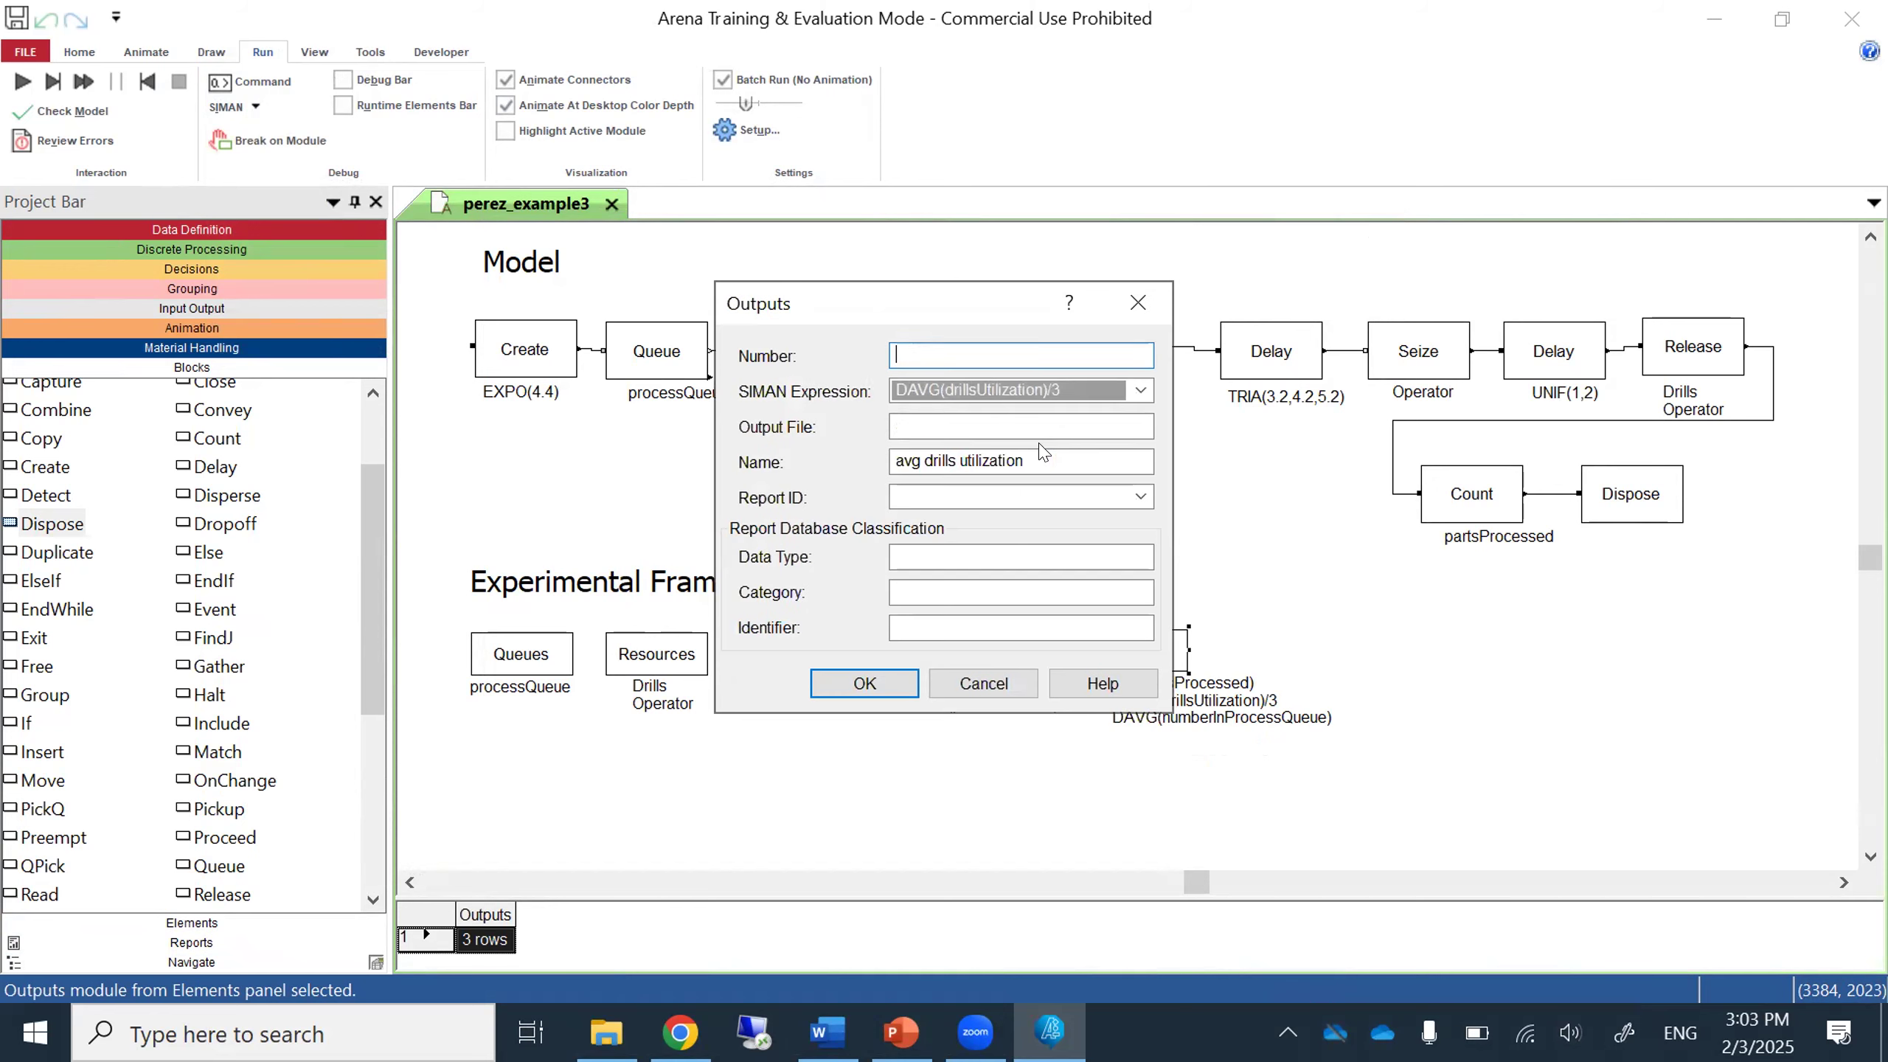
{"action": "left_click", "coordinate": [1066, 381]}
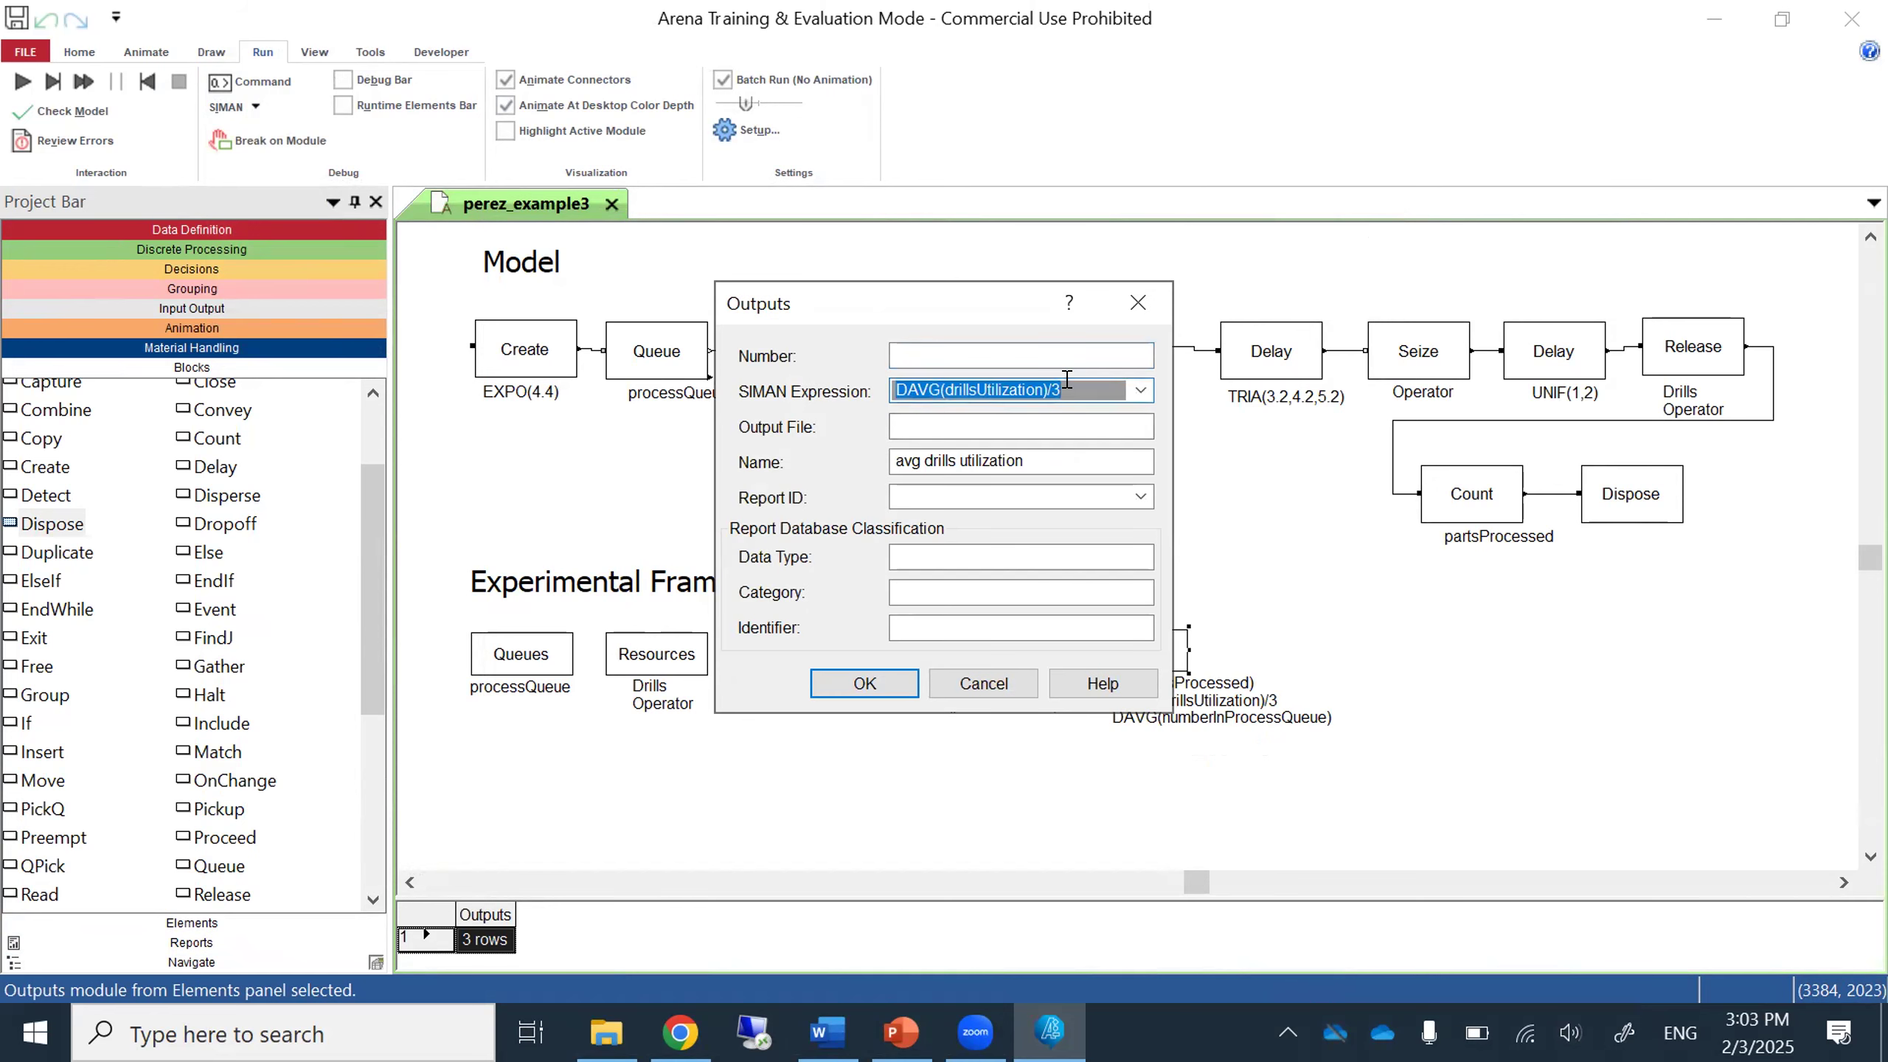
{"action": "left_click", "coordinate": [1067, 380]}
{"action": "key", "text": "BackSpace"}
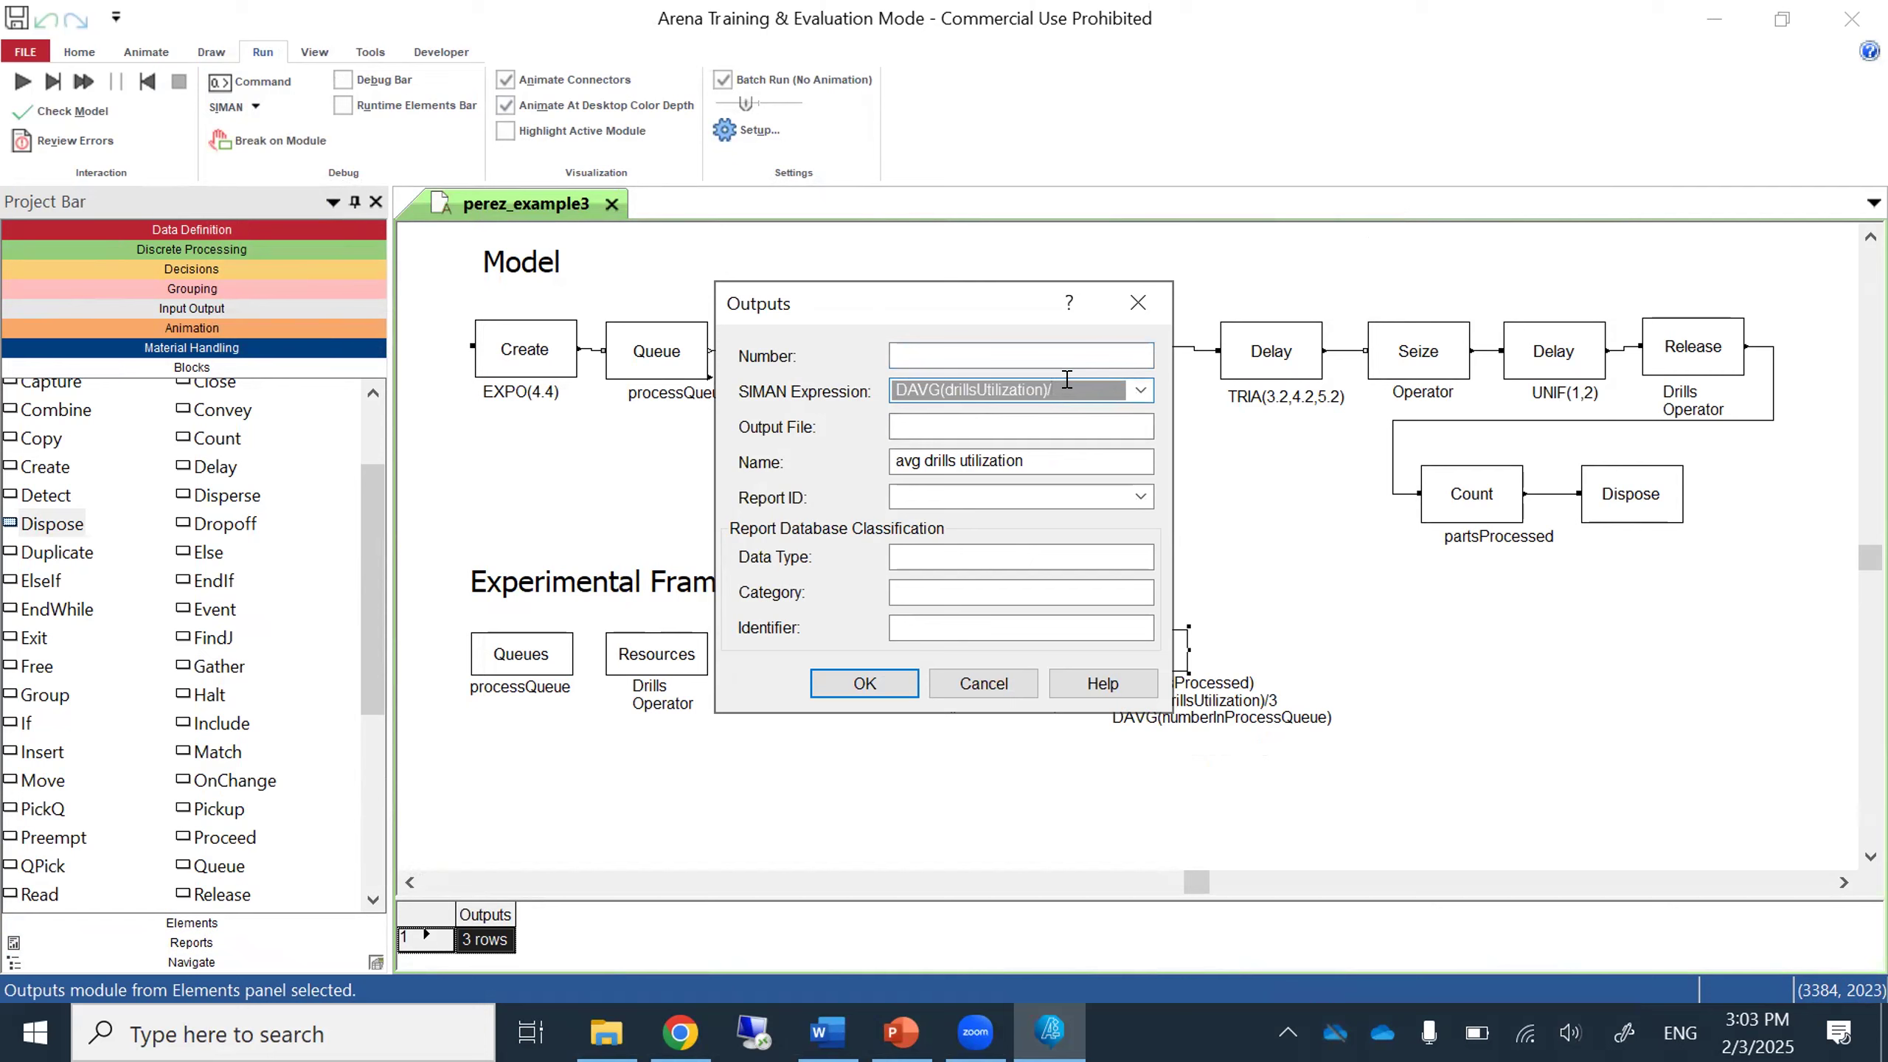
{"action": "type", "text": "2"}
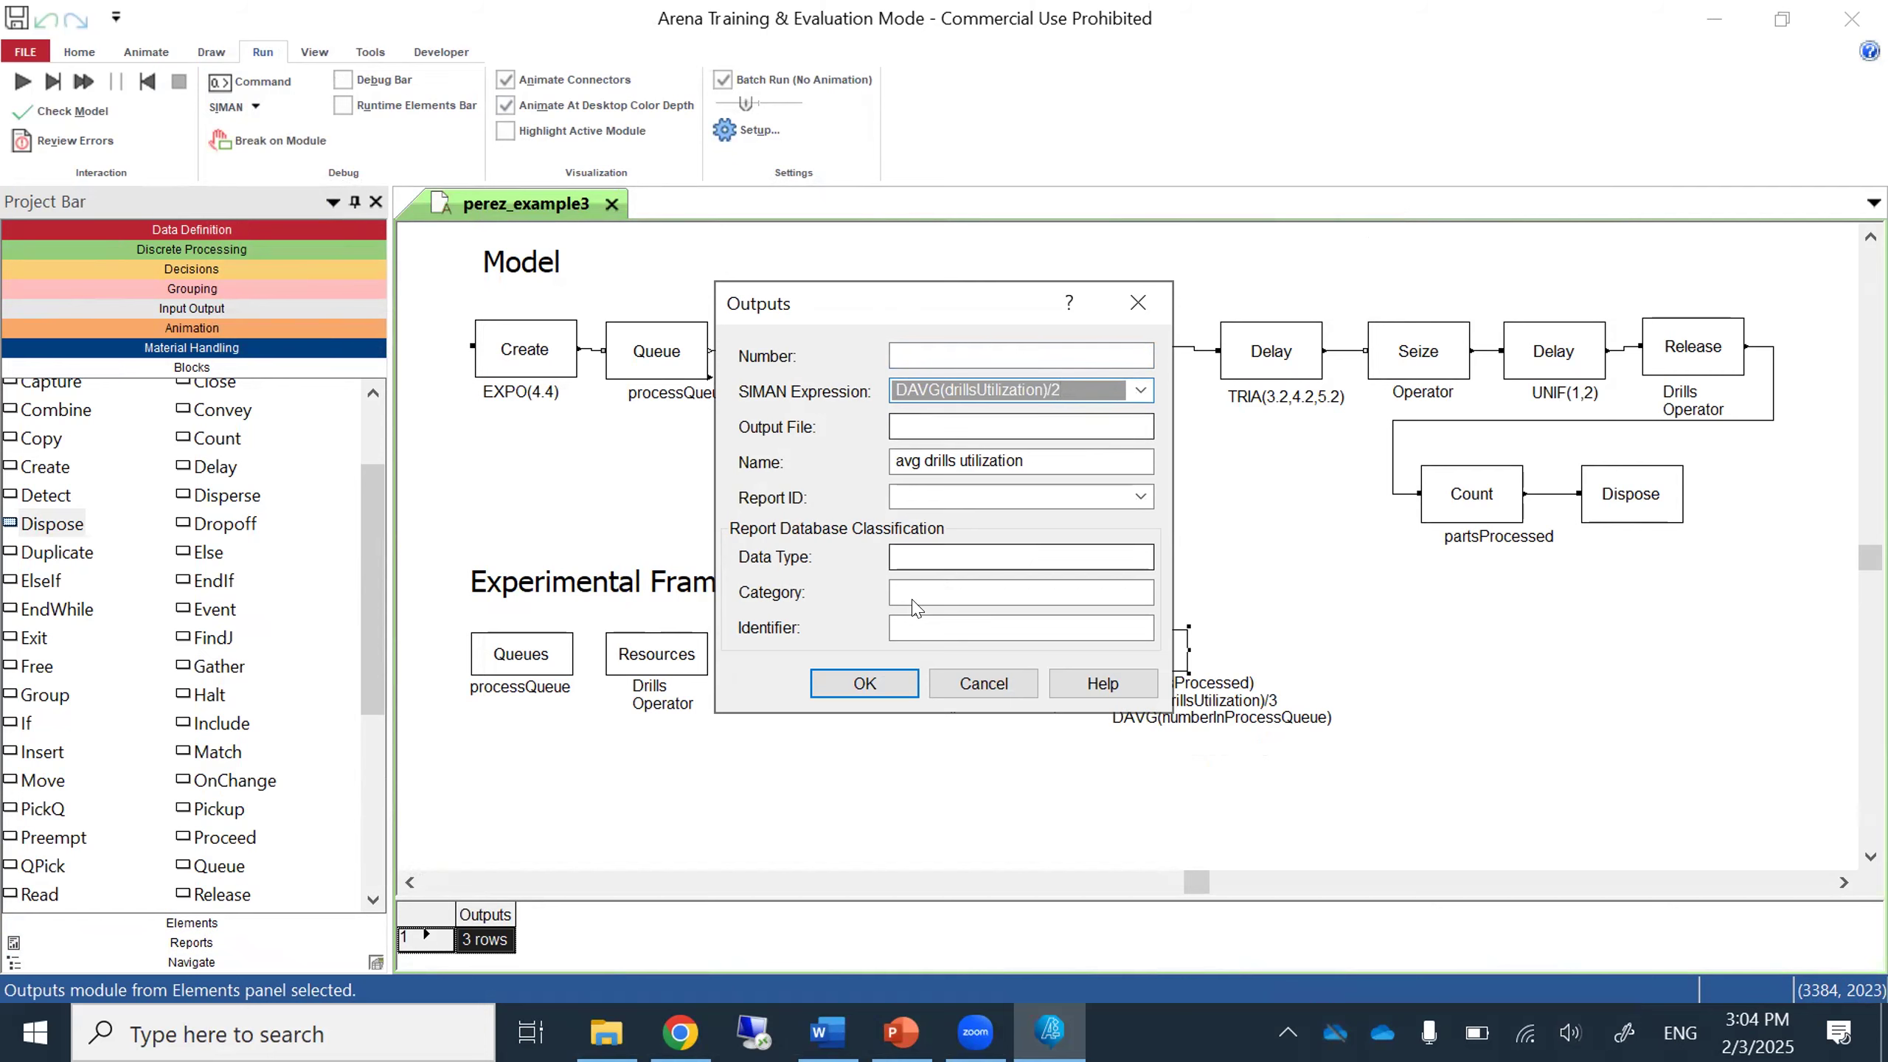
{"action": "left_click", "coordinate": [864, 682]}
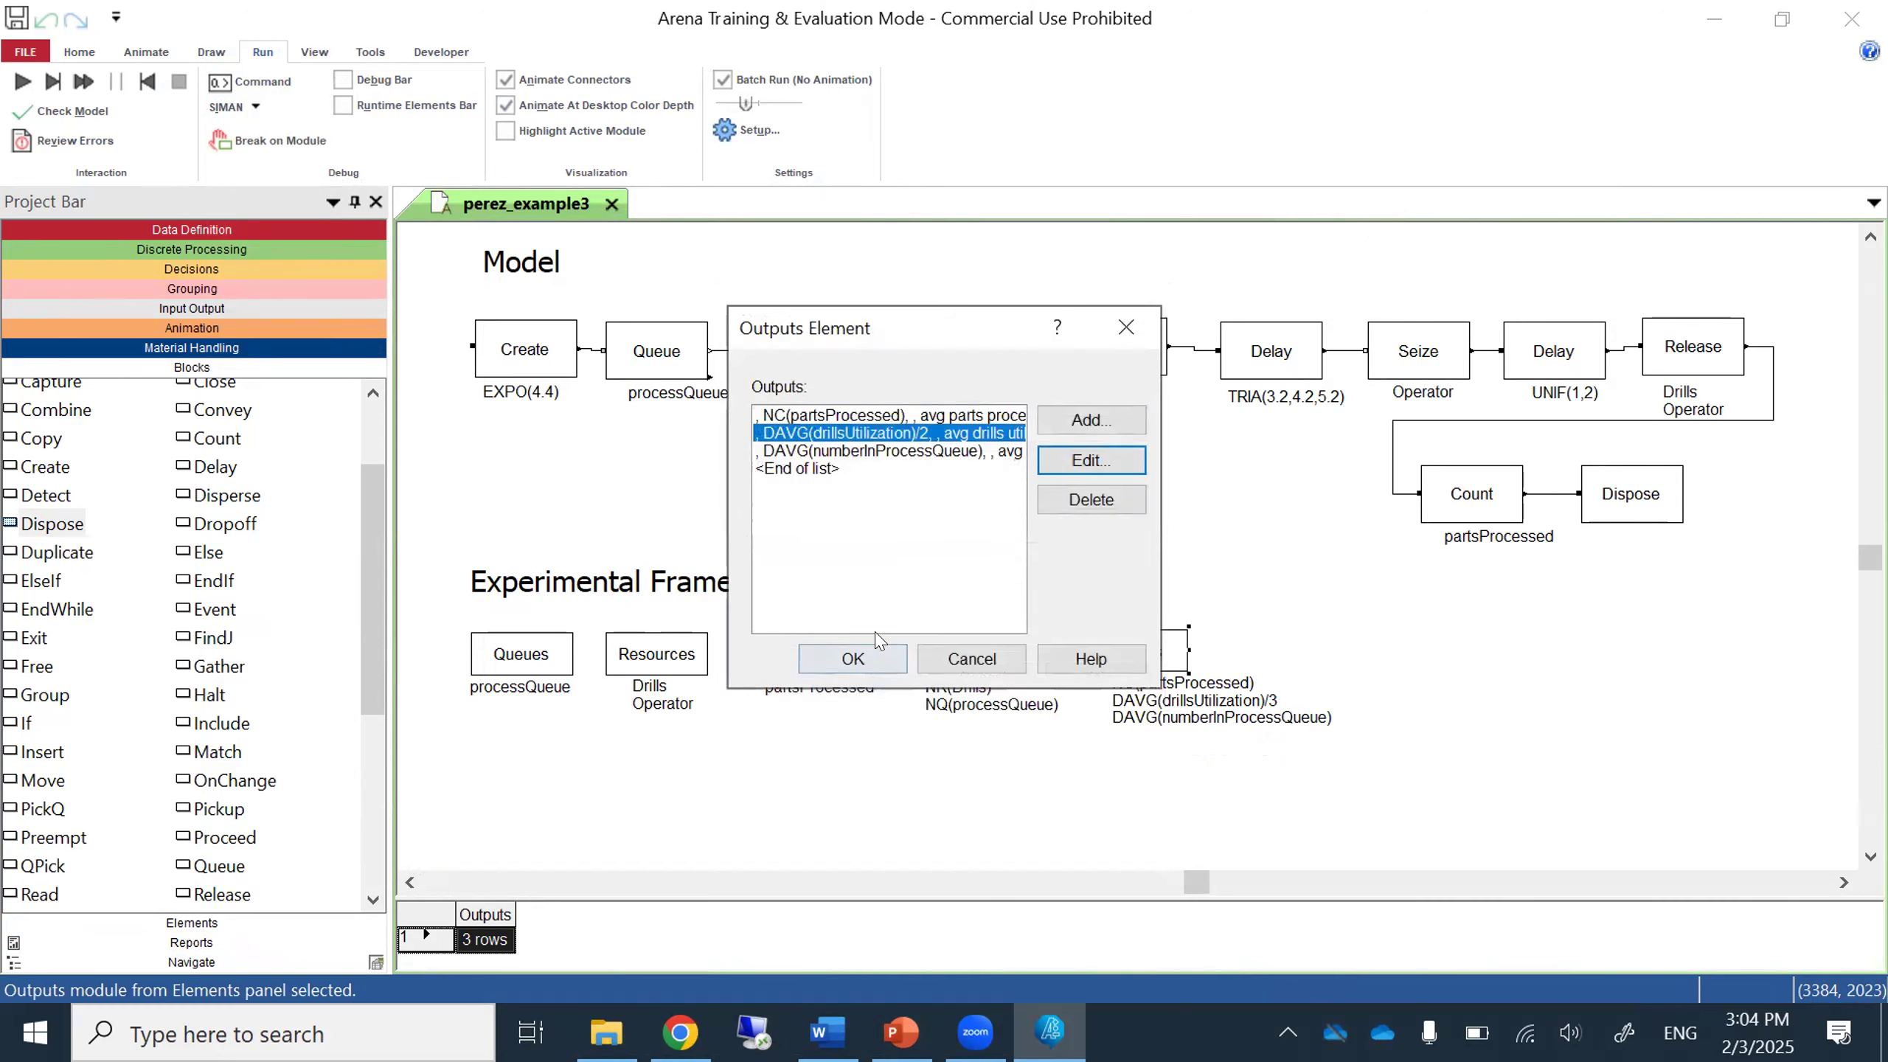
{"action": "left_click", "coordinate": [875, 658]}
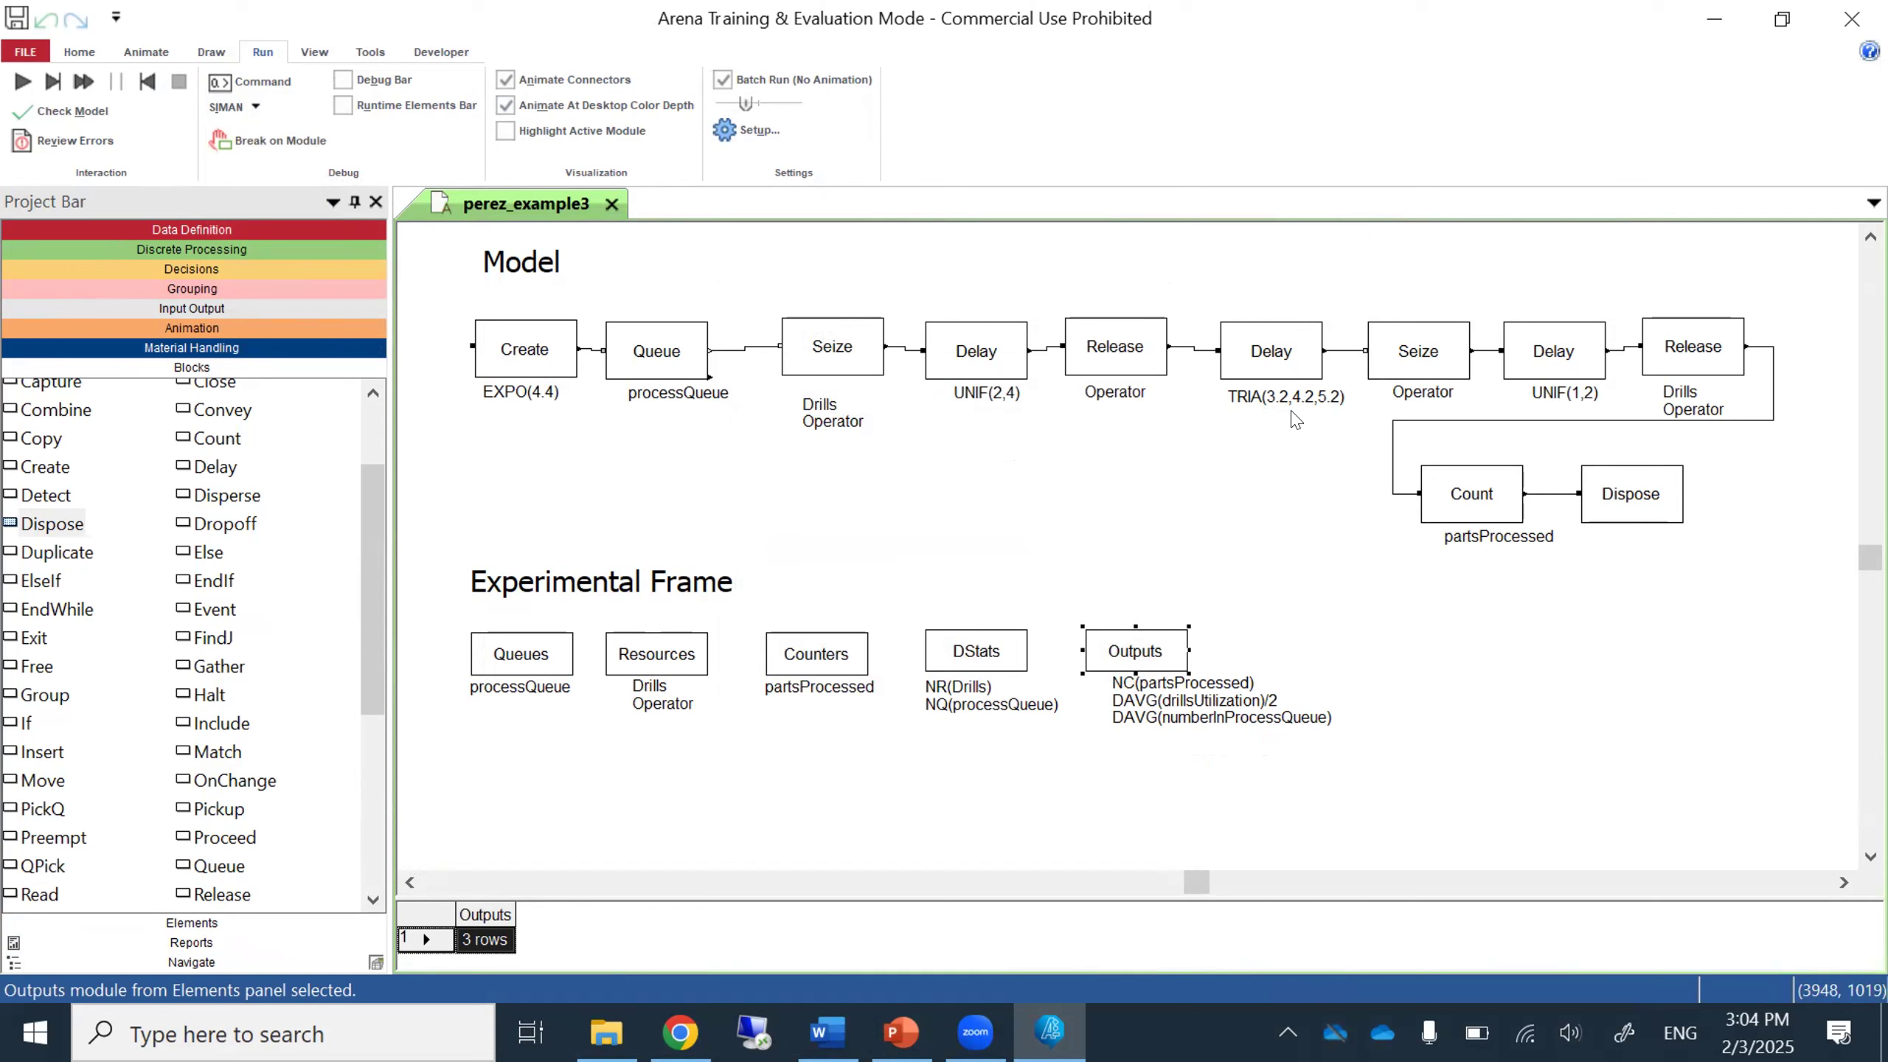
Change the duration of the middle Delay block, between Release and the second Seize, to TRIA(3.2,4.2,4.8).
{"action": "double_click", "coordinate": [1268, 370]}
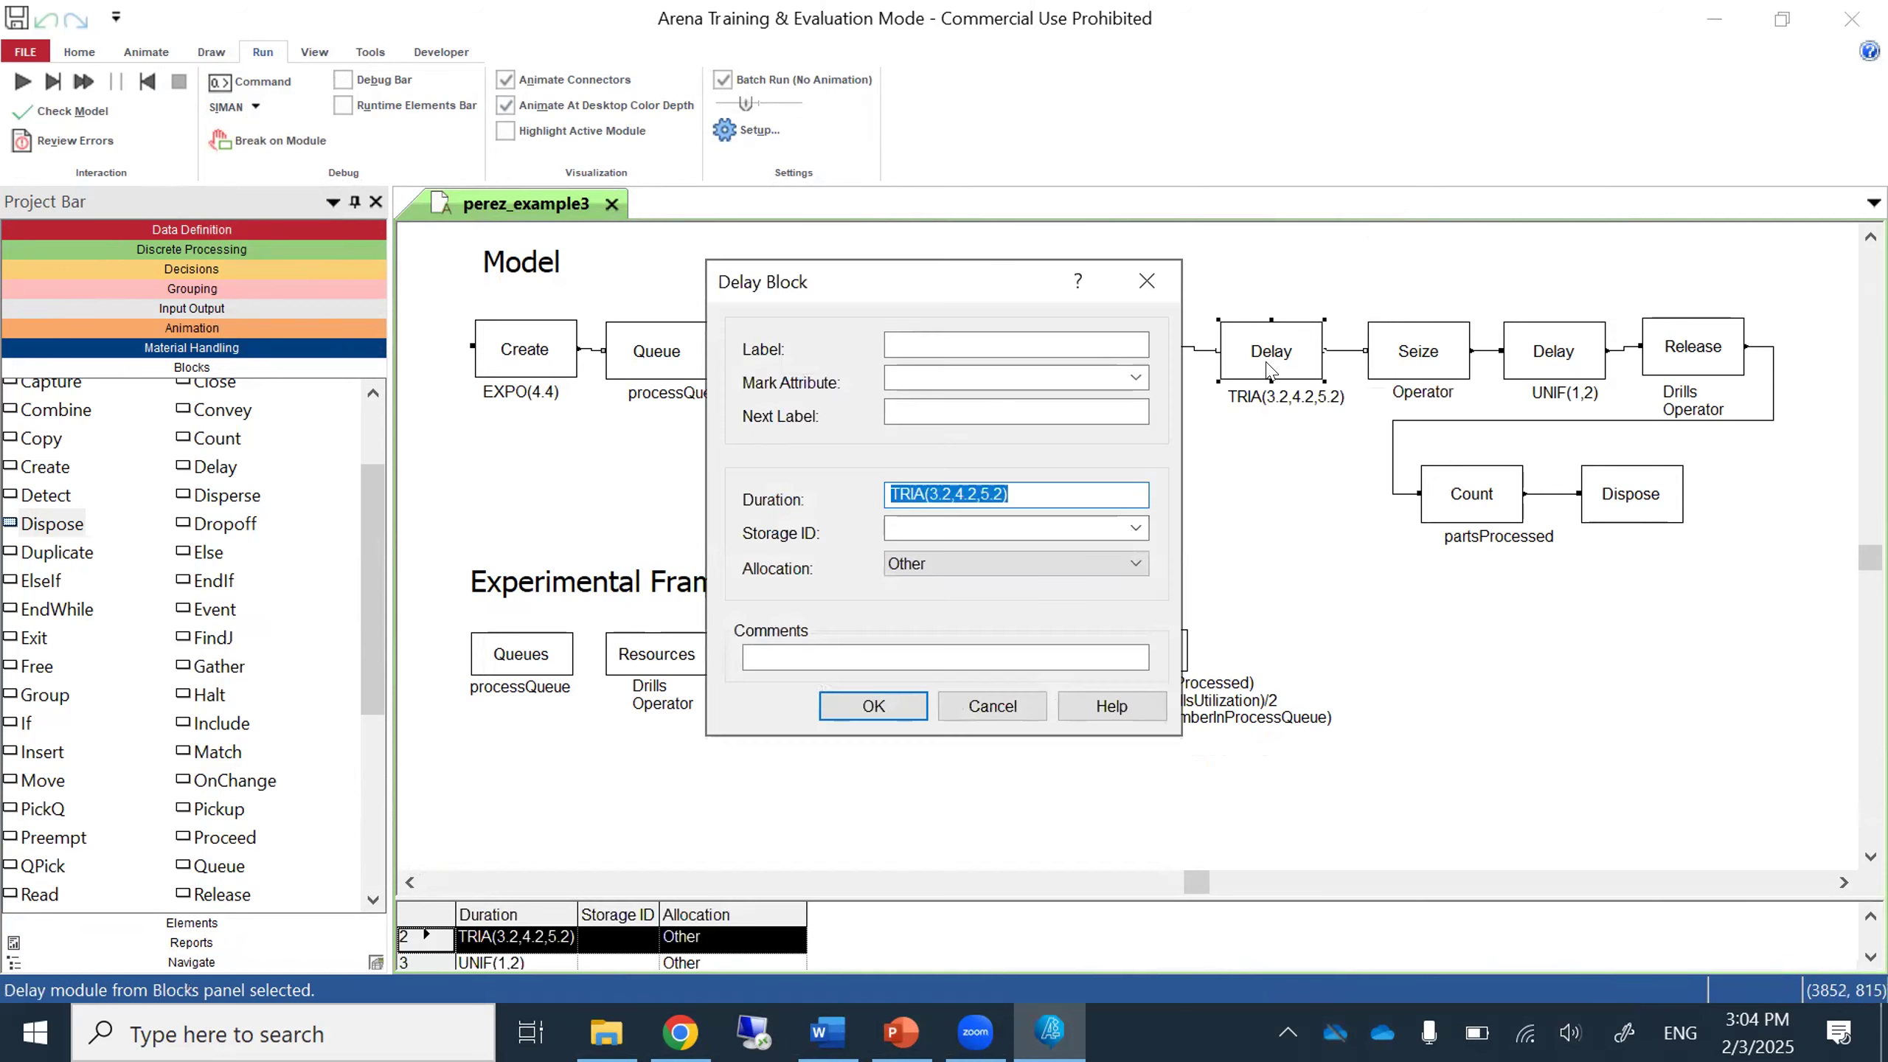
{"action": "left_click", "coordinate": [976, 491]}
{"action": "key", "text": "Delete"}
{"action": "key", "text": "Delete"}
{"action": "key", "text": "Delete"}
{"action": "key", "text": "Delete"}
{"action": "type", "text": ",4.8"}
{"action": "left_click", "coordinate": [849, 709]}
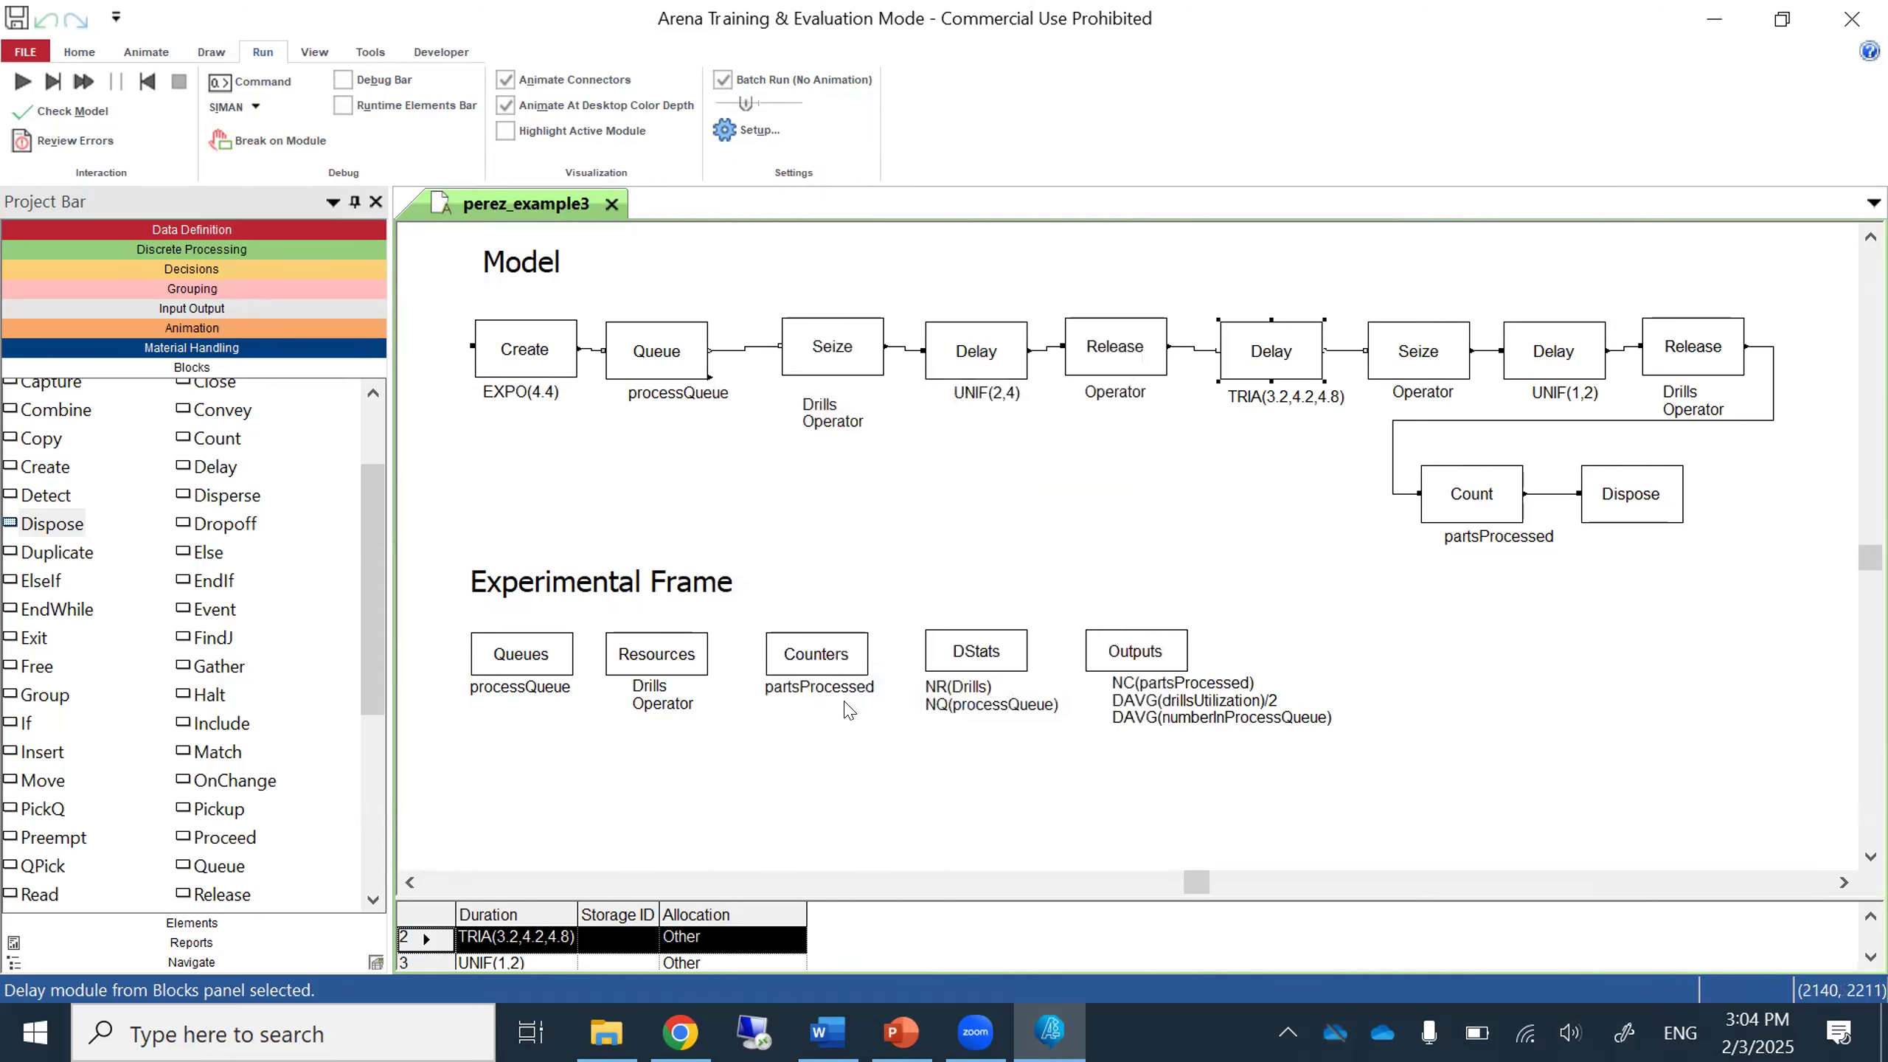
Run the simulation with the shortened drilling delay, review the output summary for all replications, and end the run.
{"action": "left_click", "coordinate": [22, 82]}
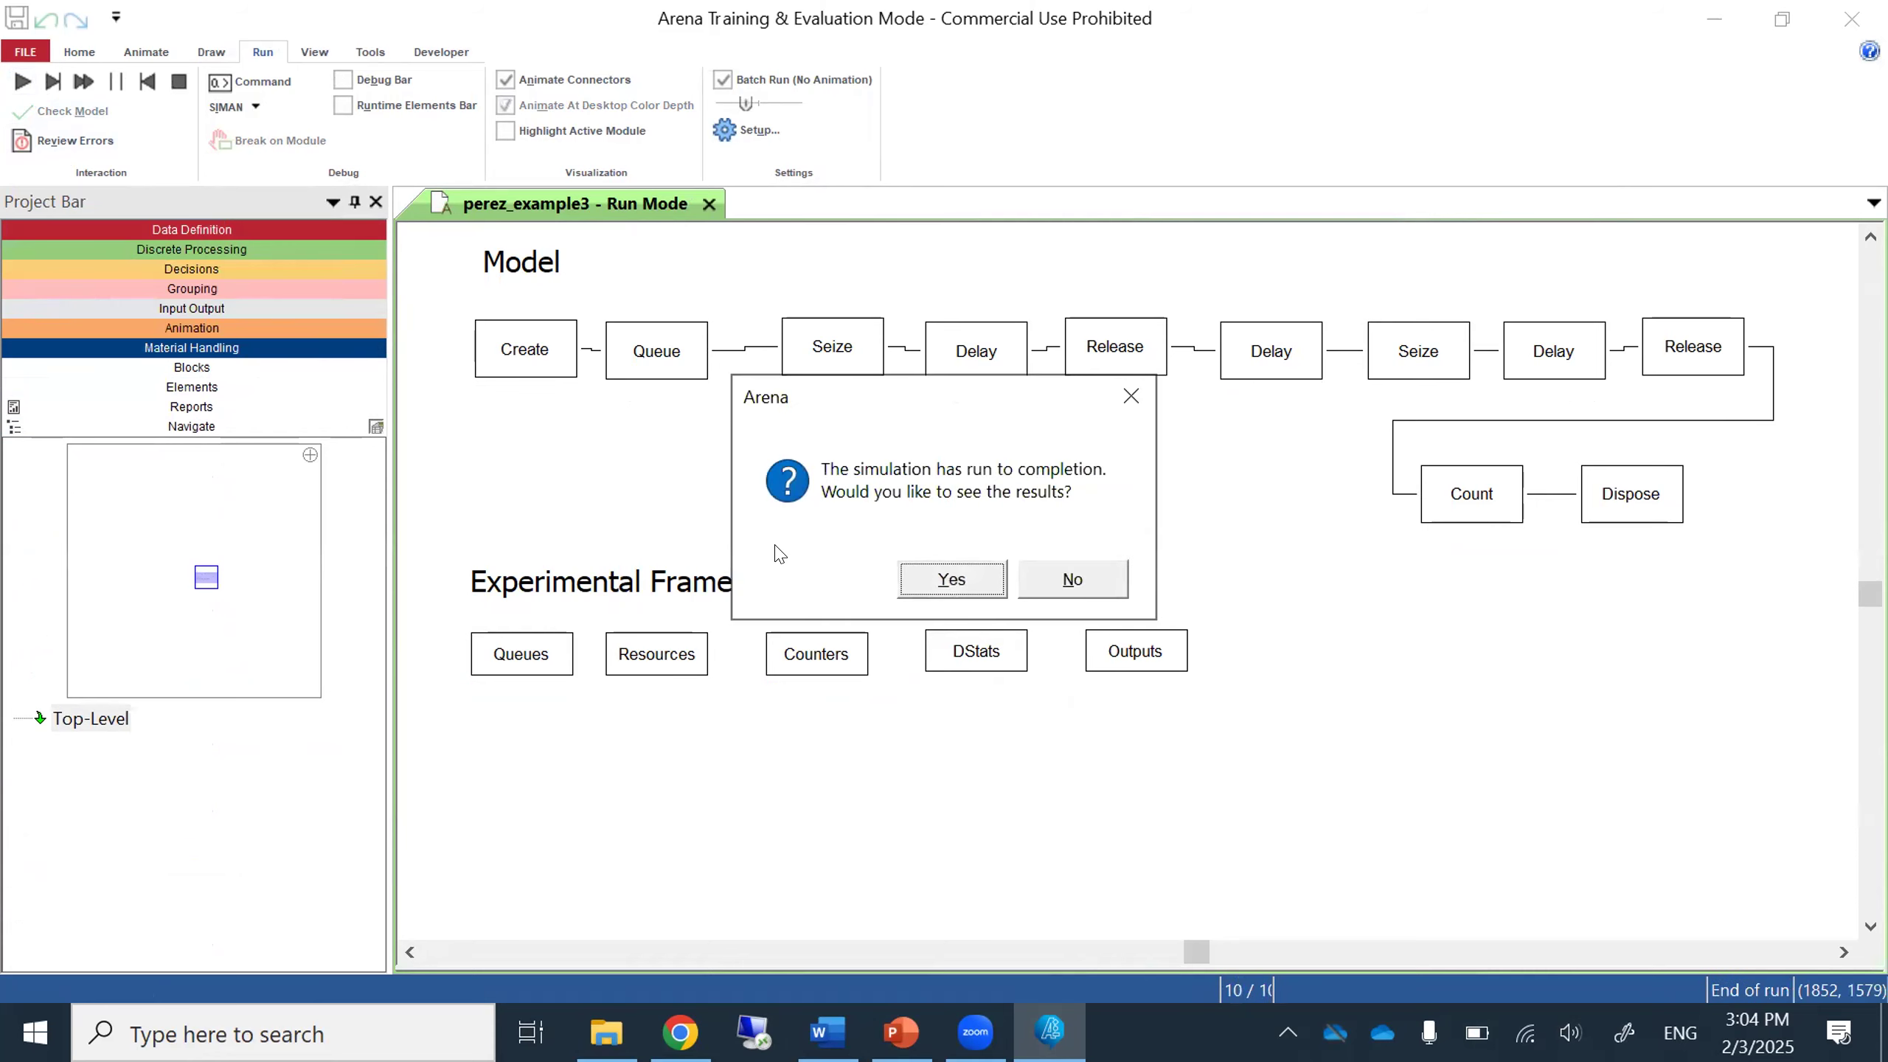
{"action": "left_click", "coordinate": [944, 581]}
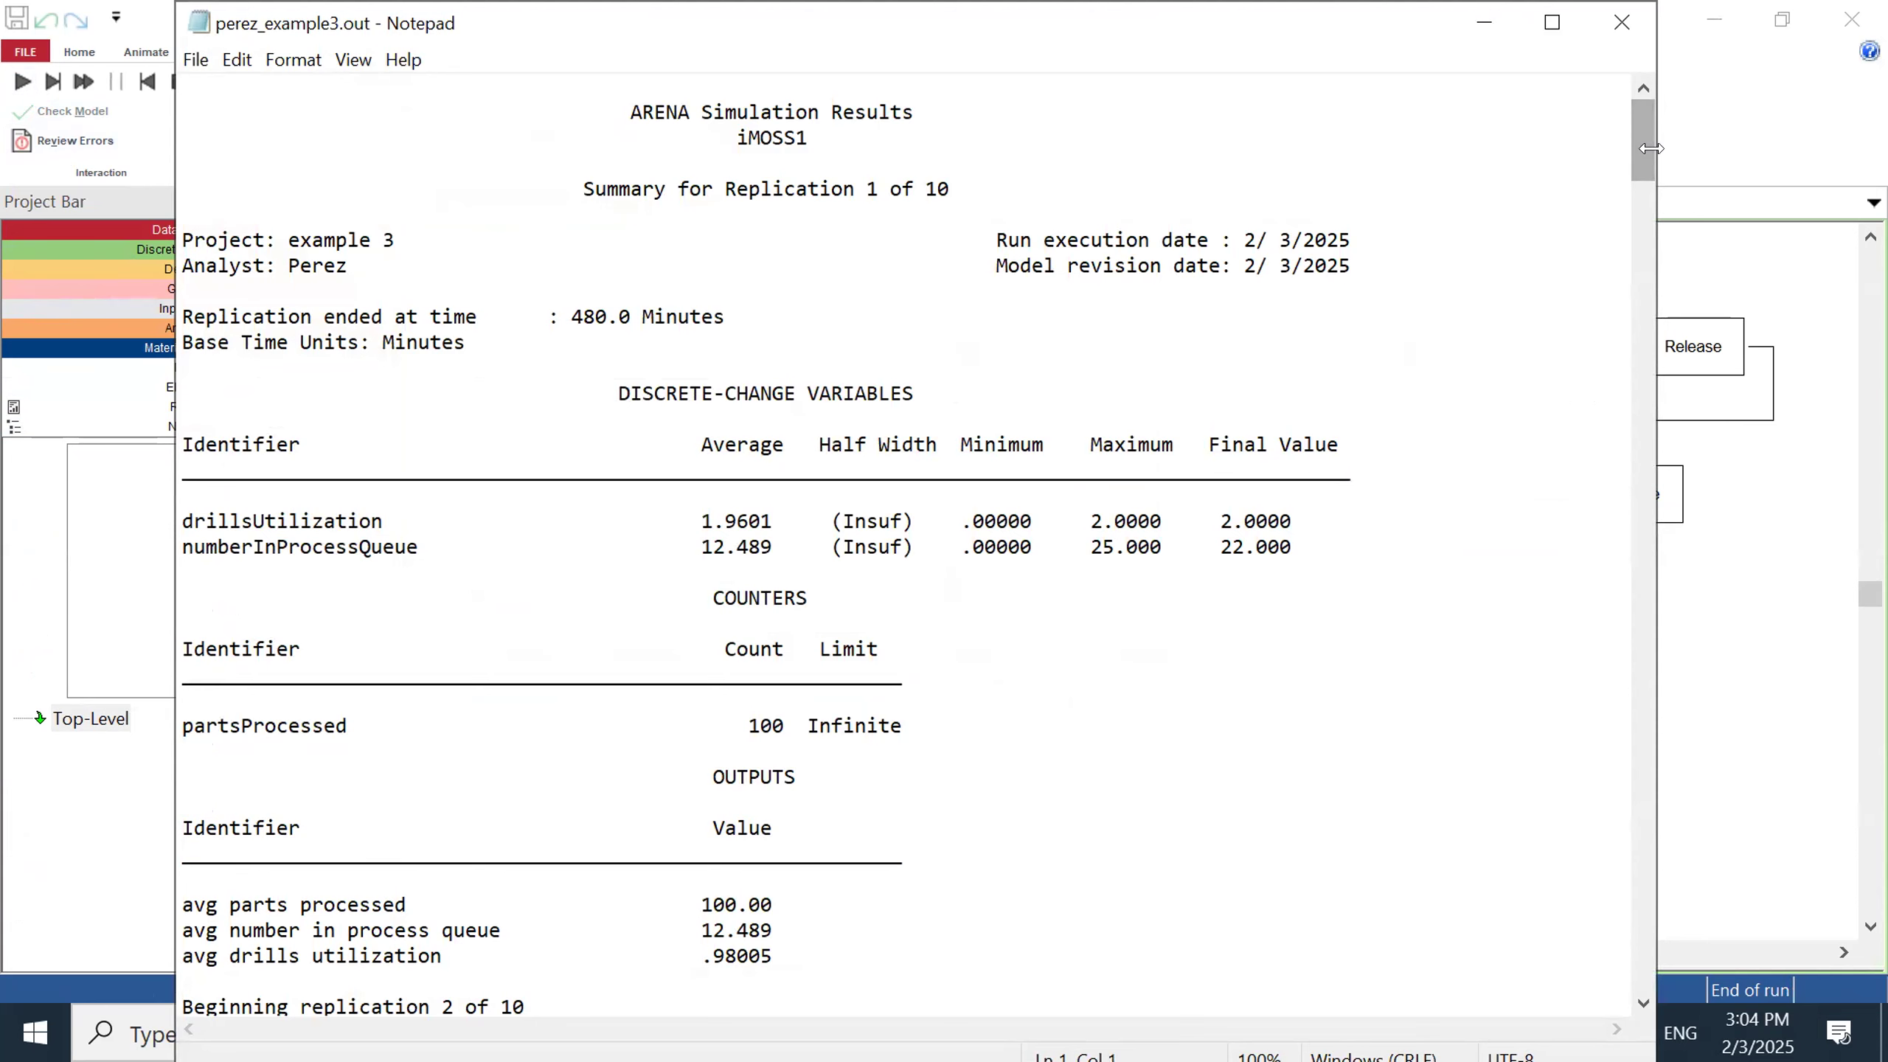
{"action": "left_click_drag", "start_coordinate": [1644, 160], "coordinate": [1621, 993]}
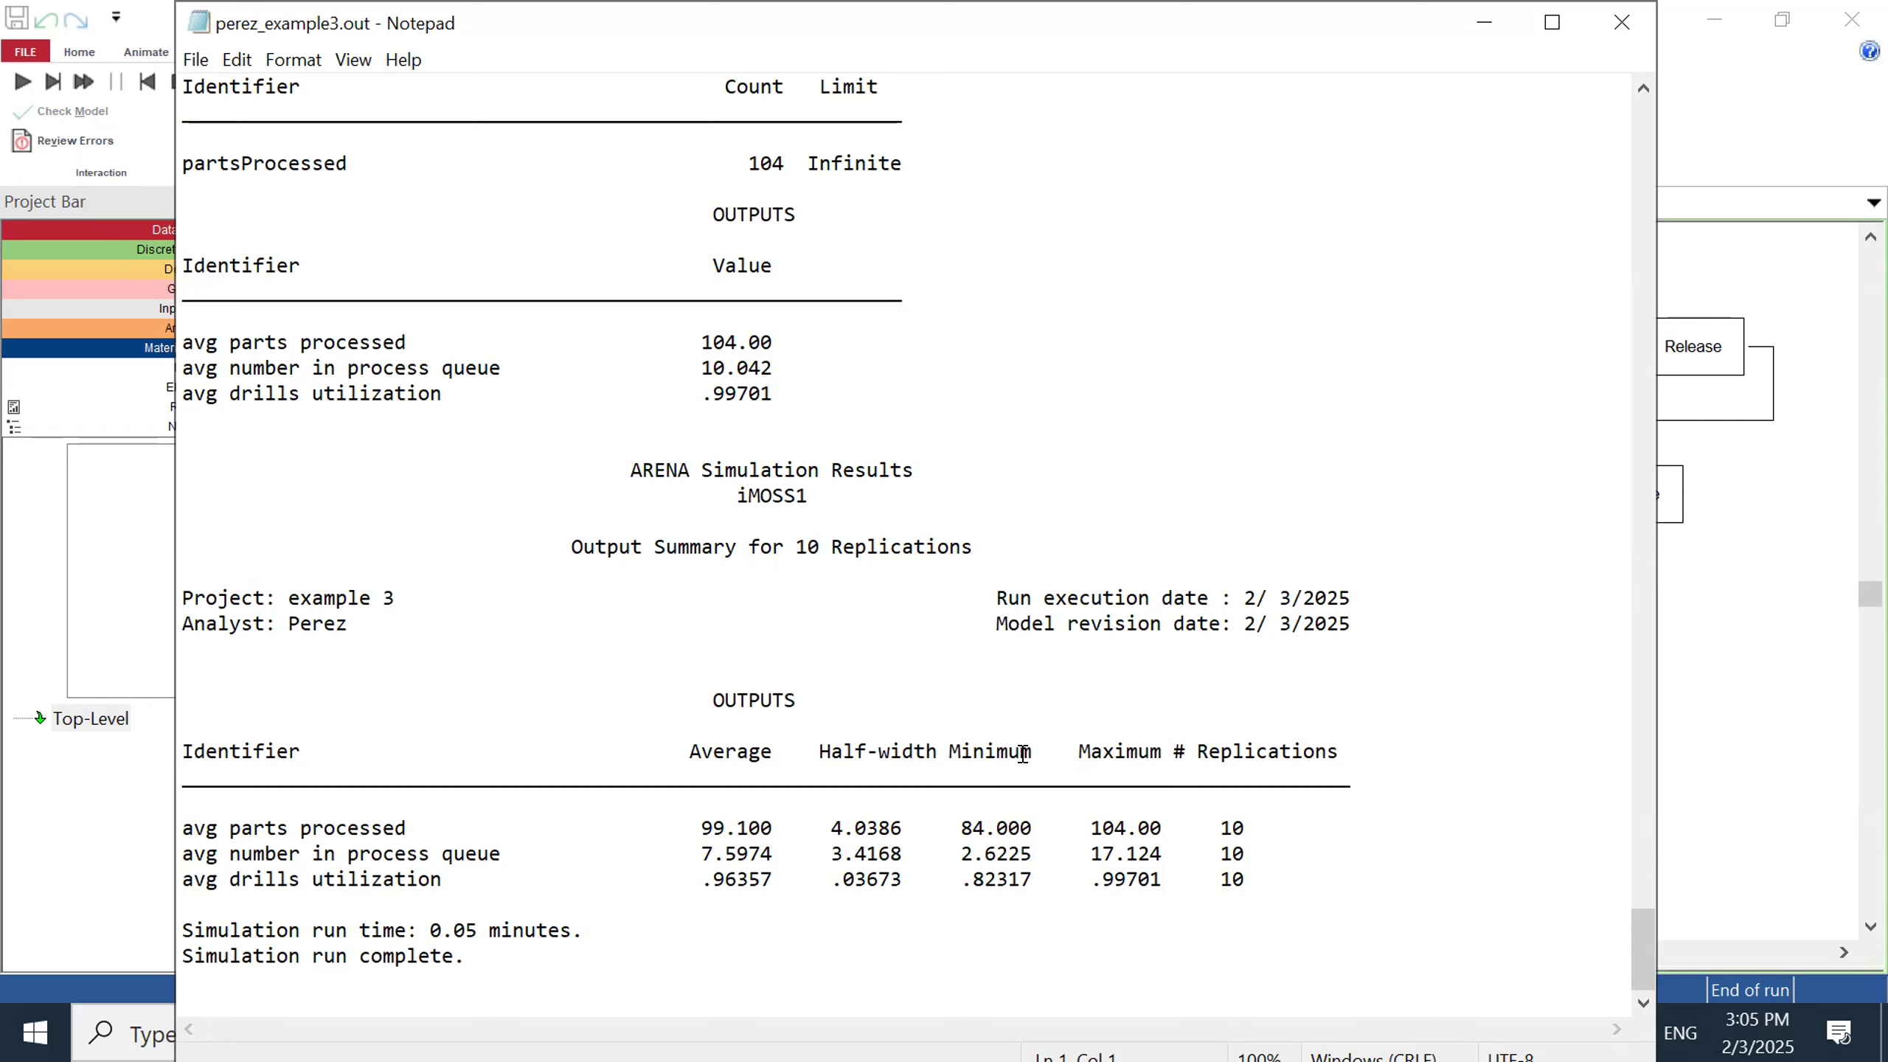
{"action": "left_click", "coordinate": [1607, 33]}
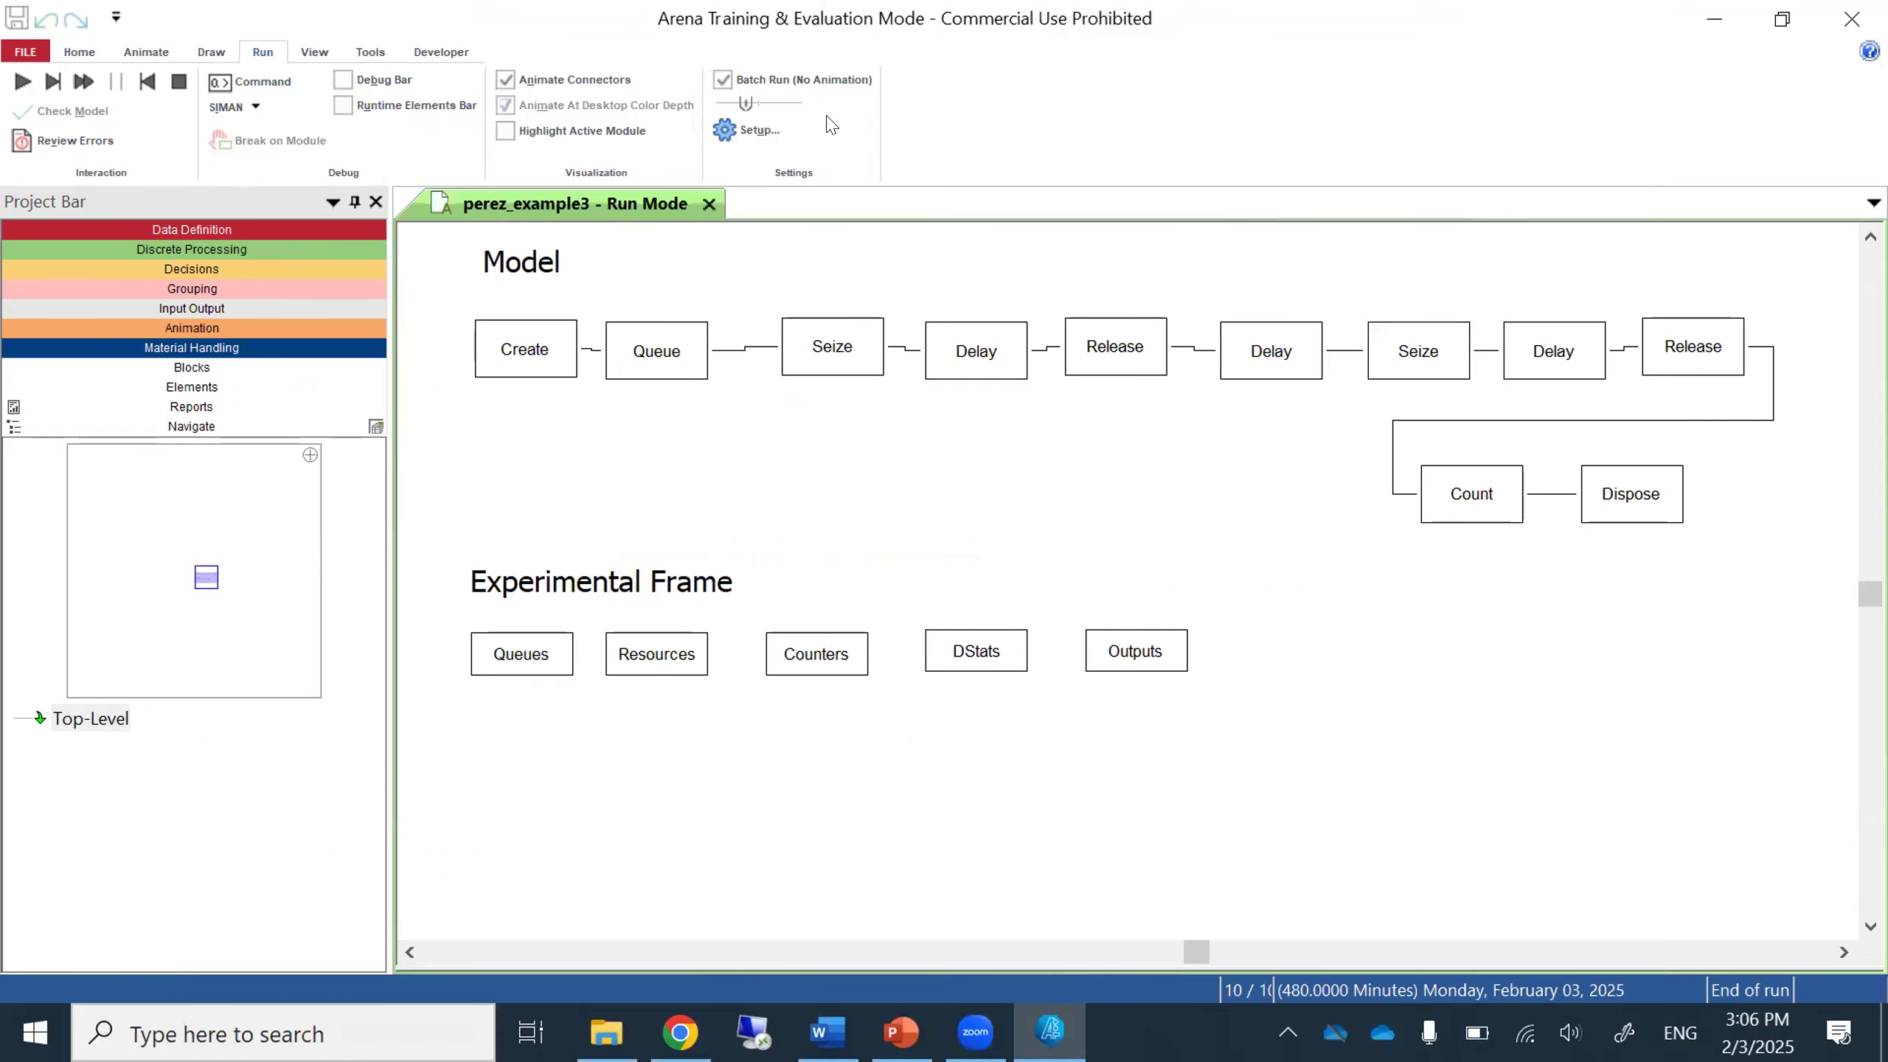
{"action": "left_click", "coordinate": [178, 81]}
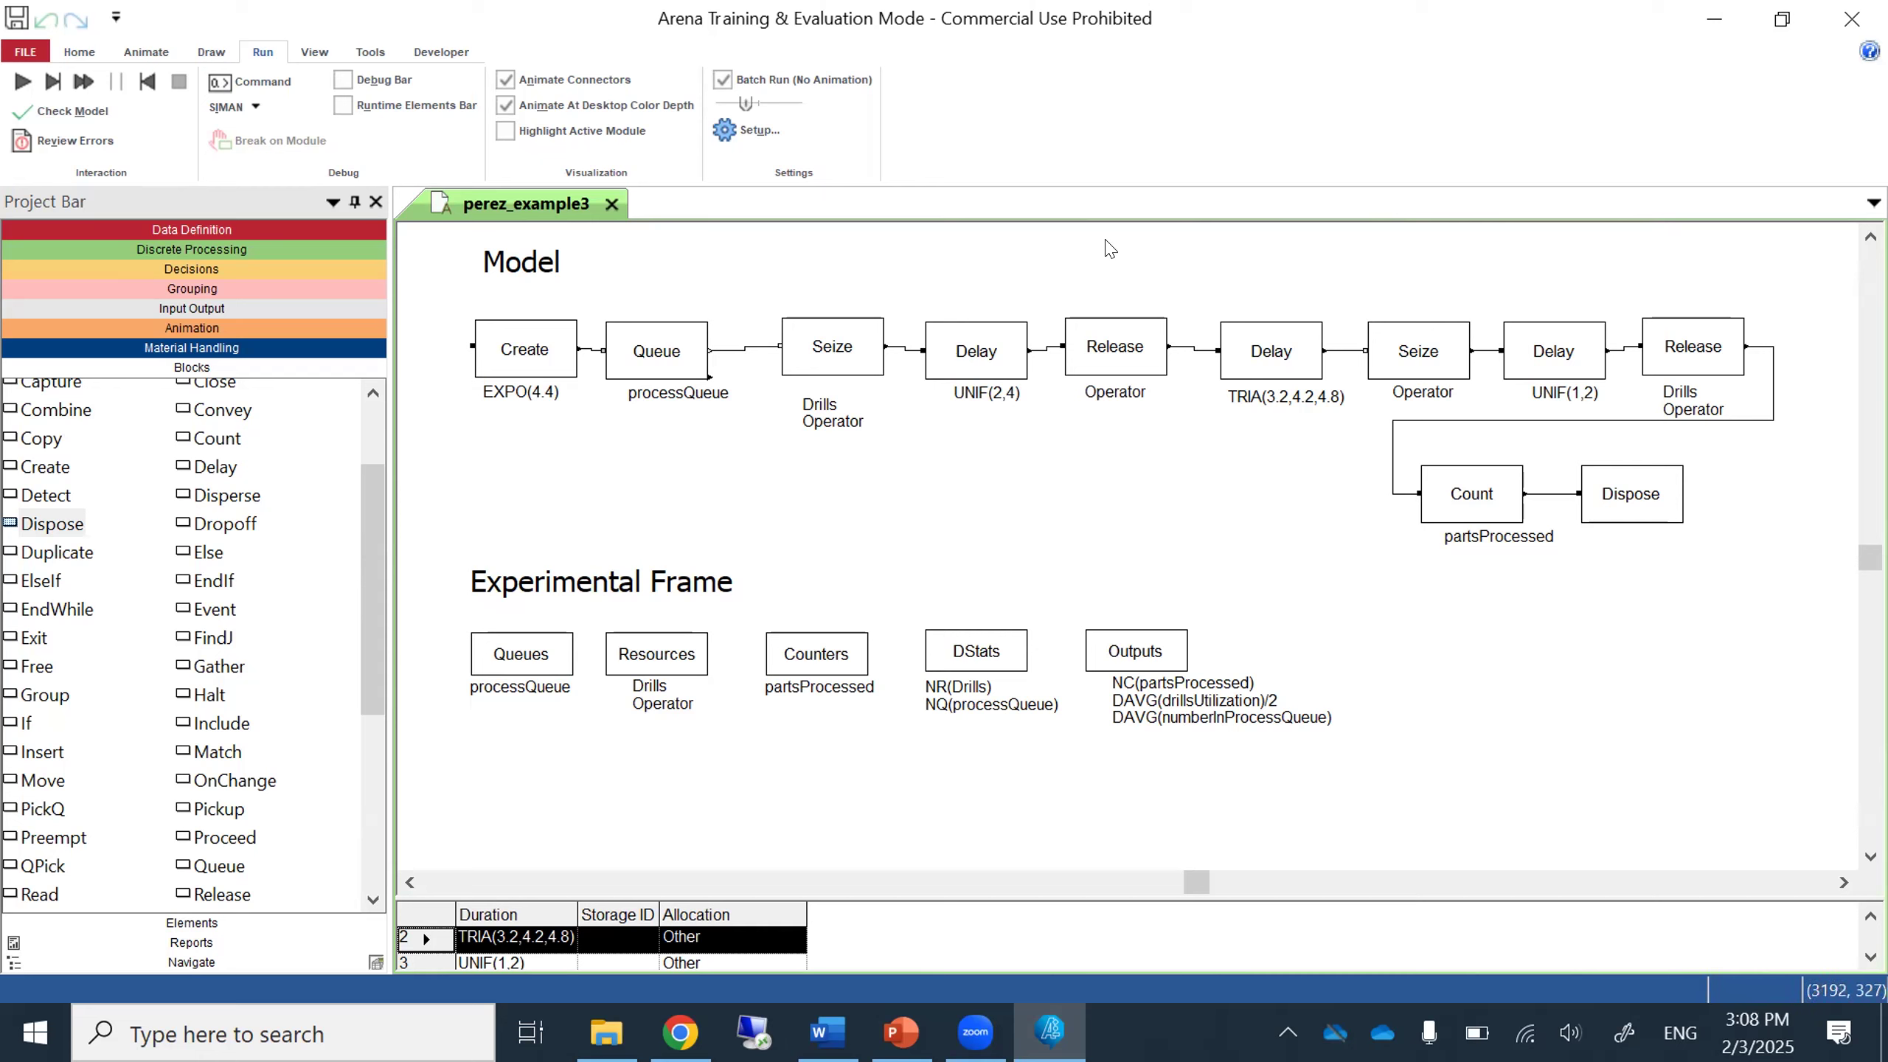
Save the perez_example3 model and close Arena.
{"action": "left_click", "coordinate": [16, 27]}
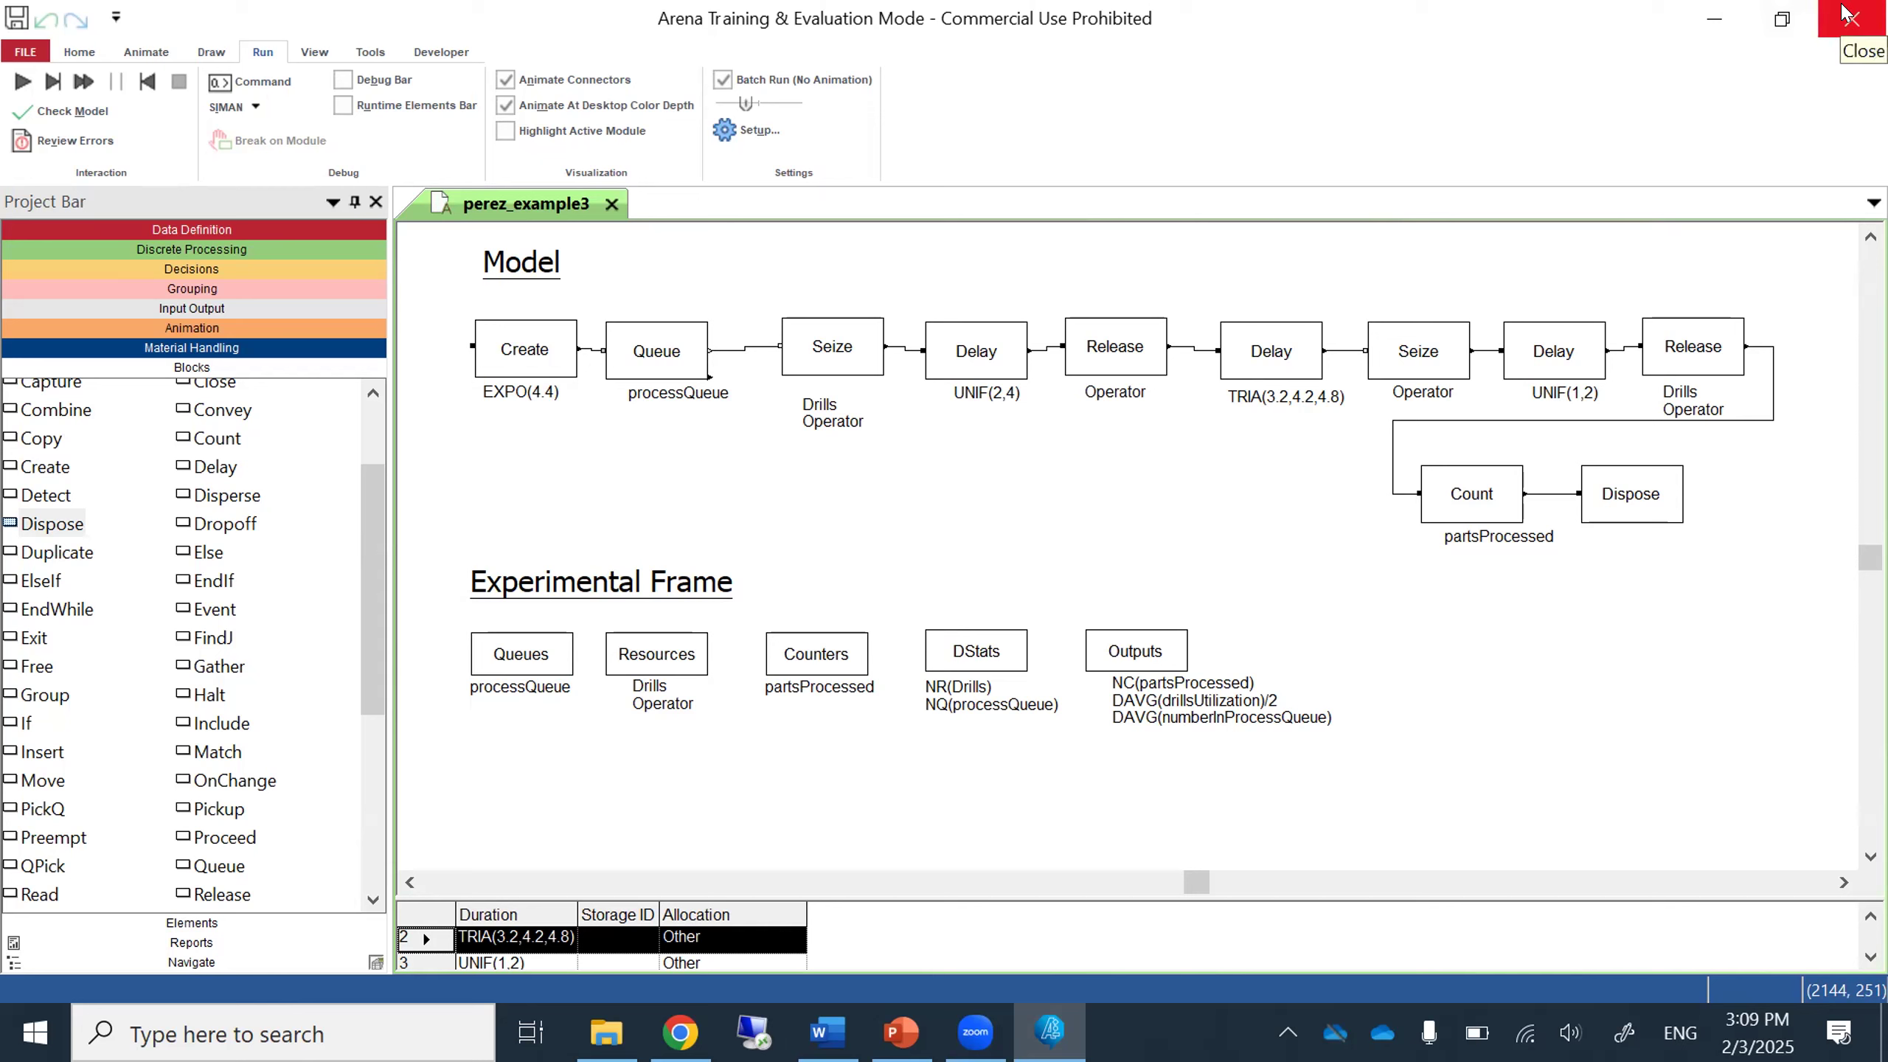
{"action": "left_click", "coordinate": [1847, 15]}
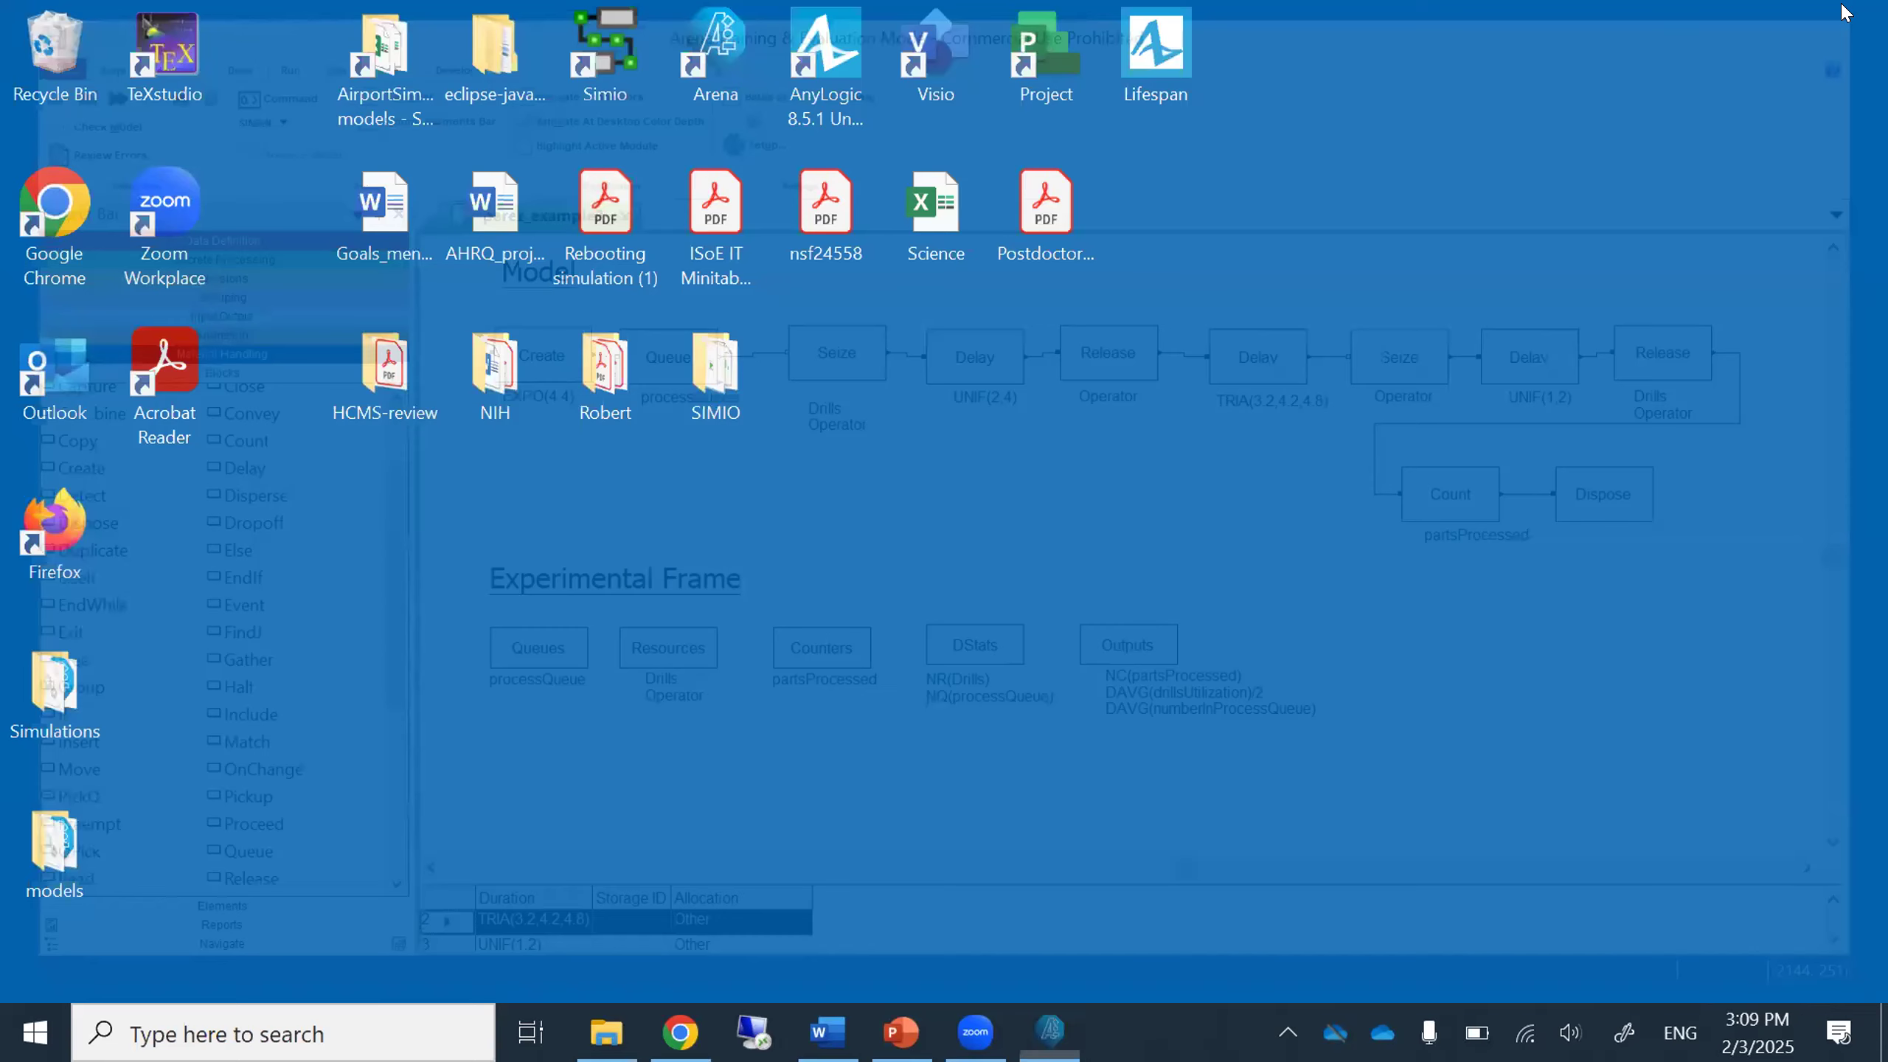